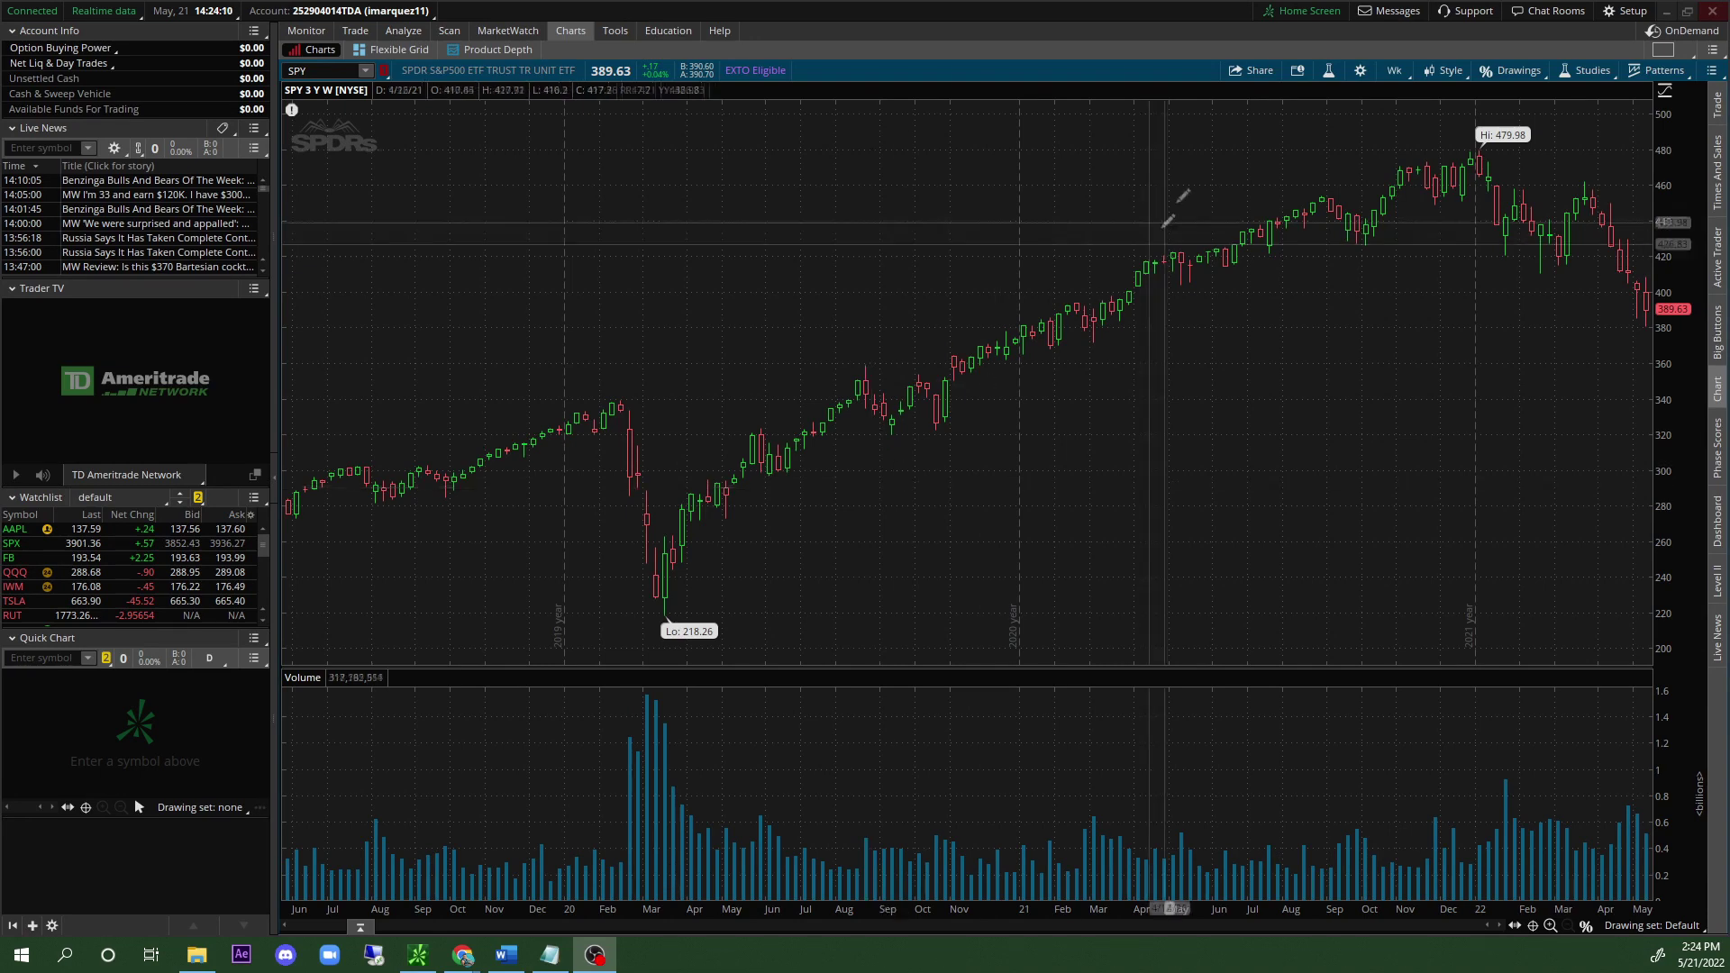
In Chart Settings, set the Time axis expansion area to 50 bars.
left_click(1358, 72)
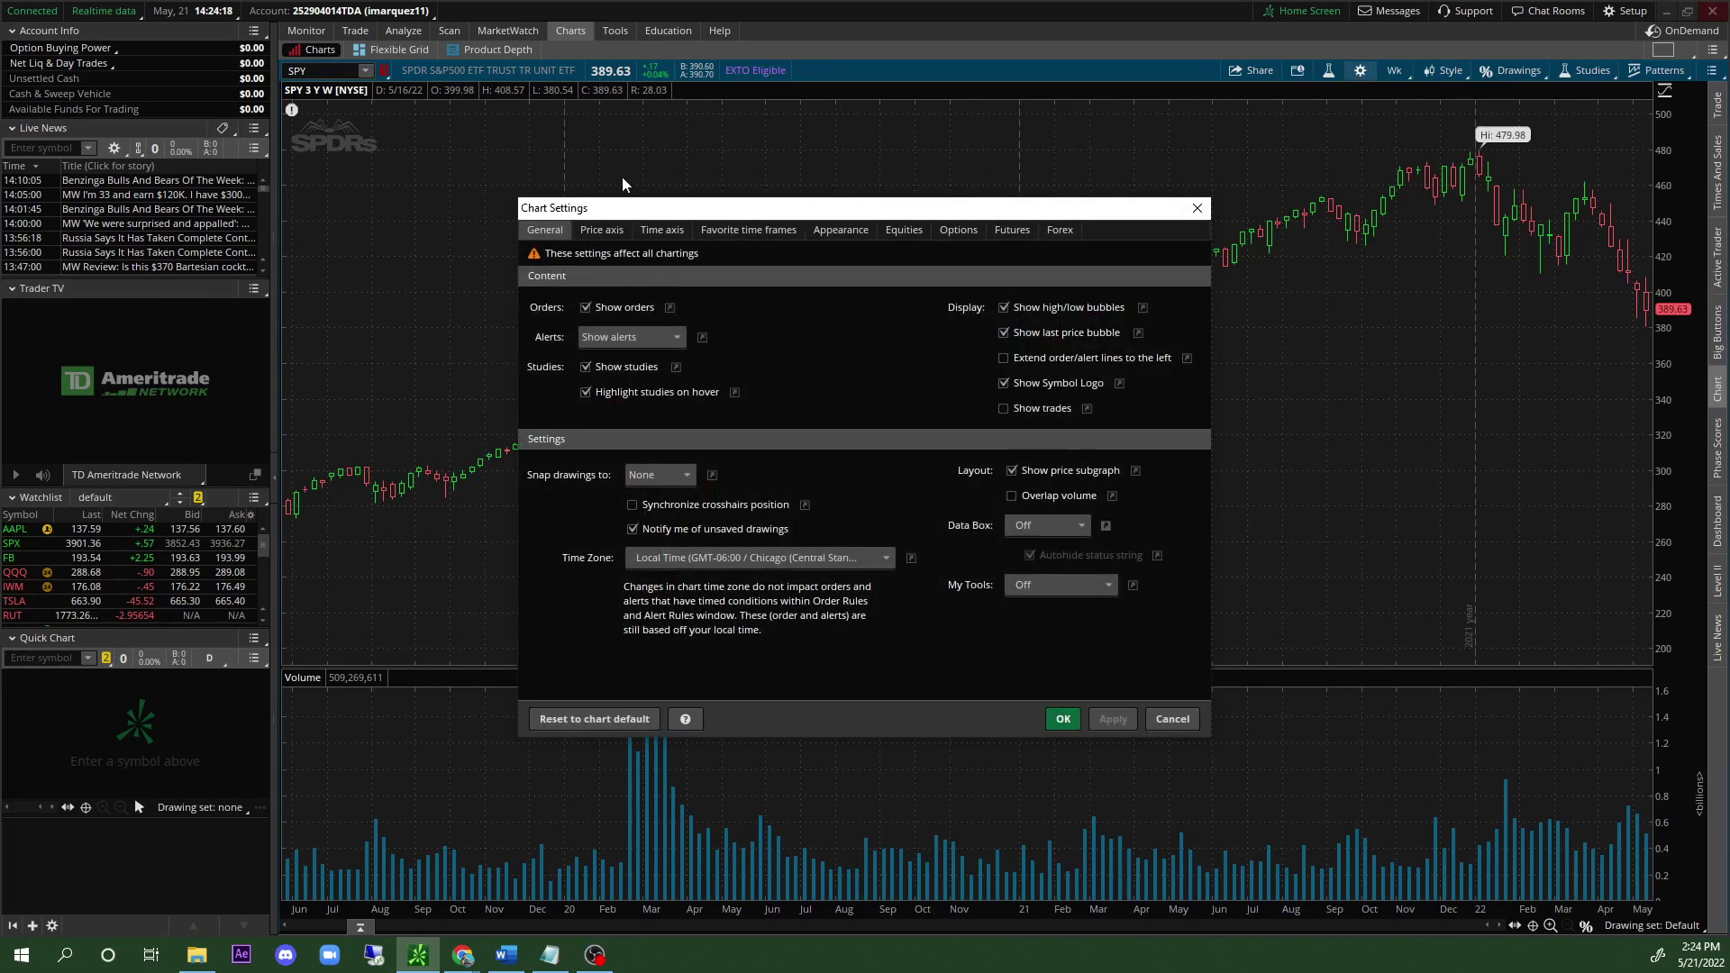
left_click_drag(893, 202, 1038, 449)
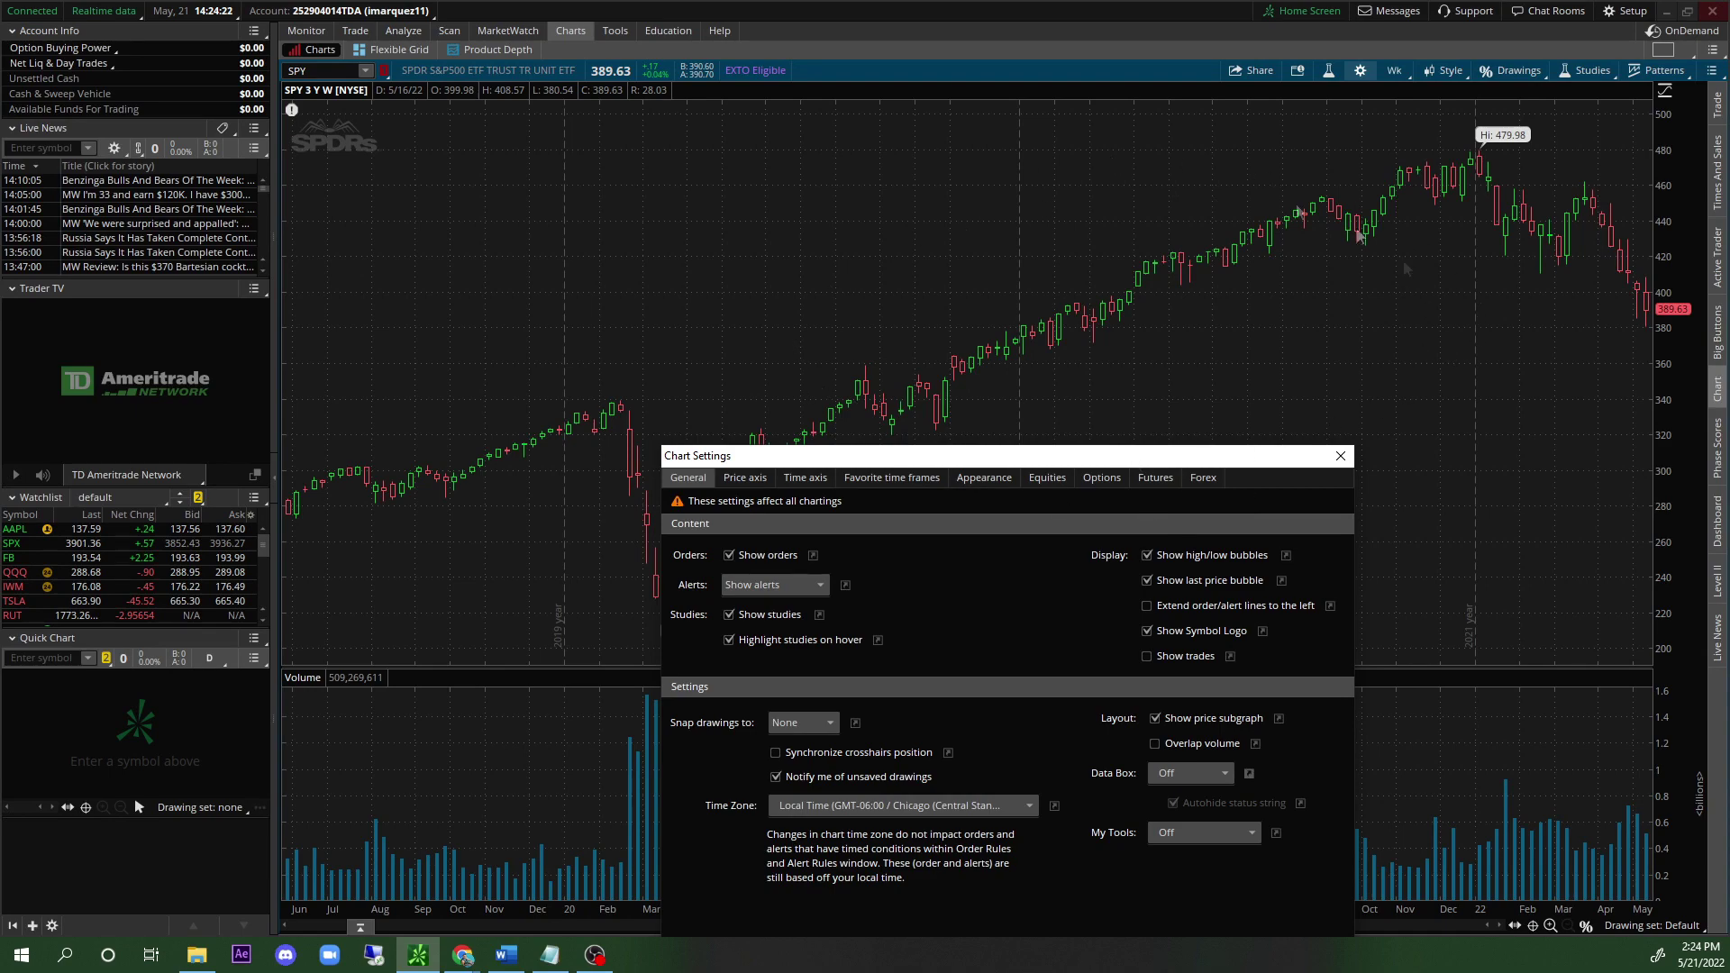
left_click_drag(887, 456, 924, 297)
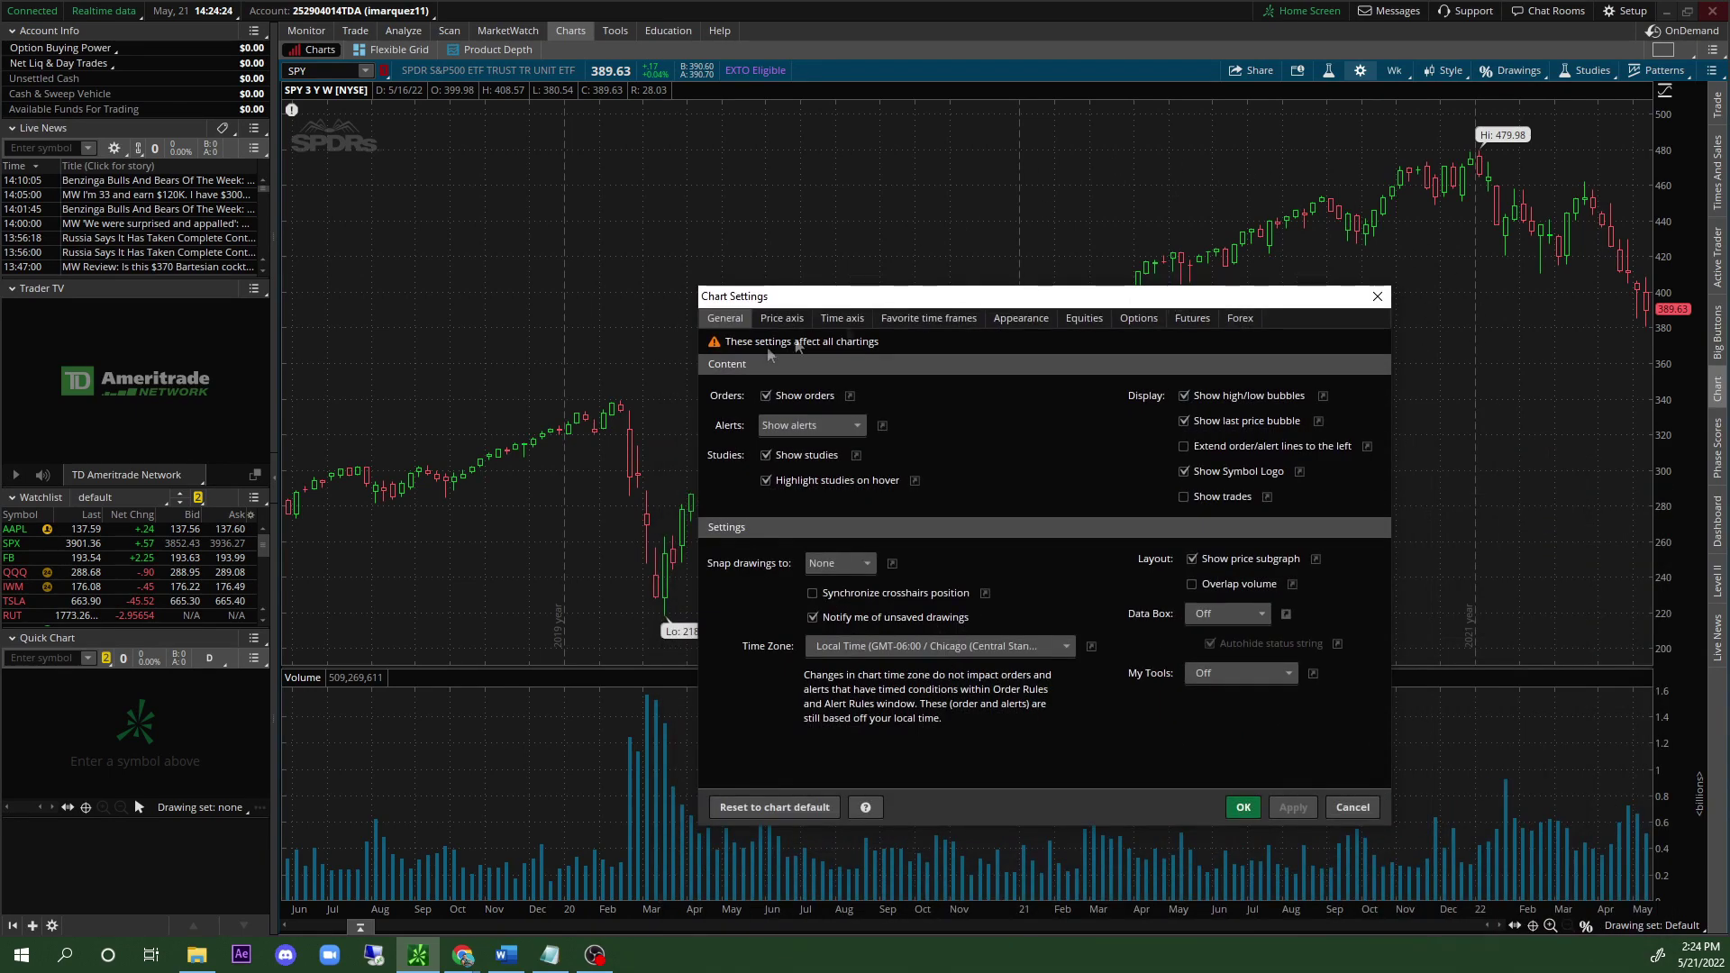
left_click(839, 321)
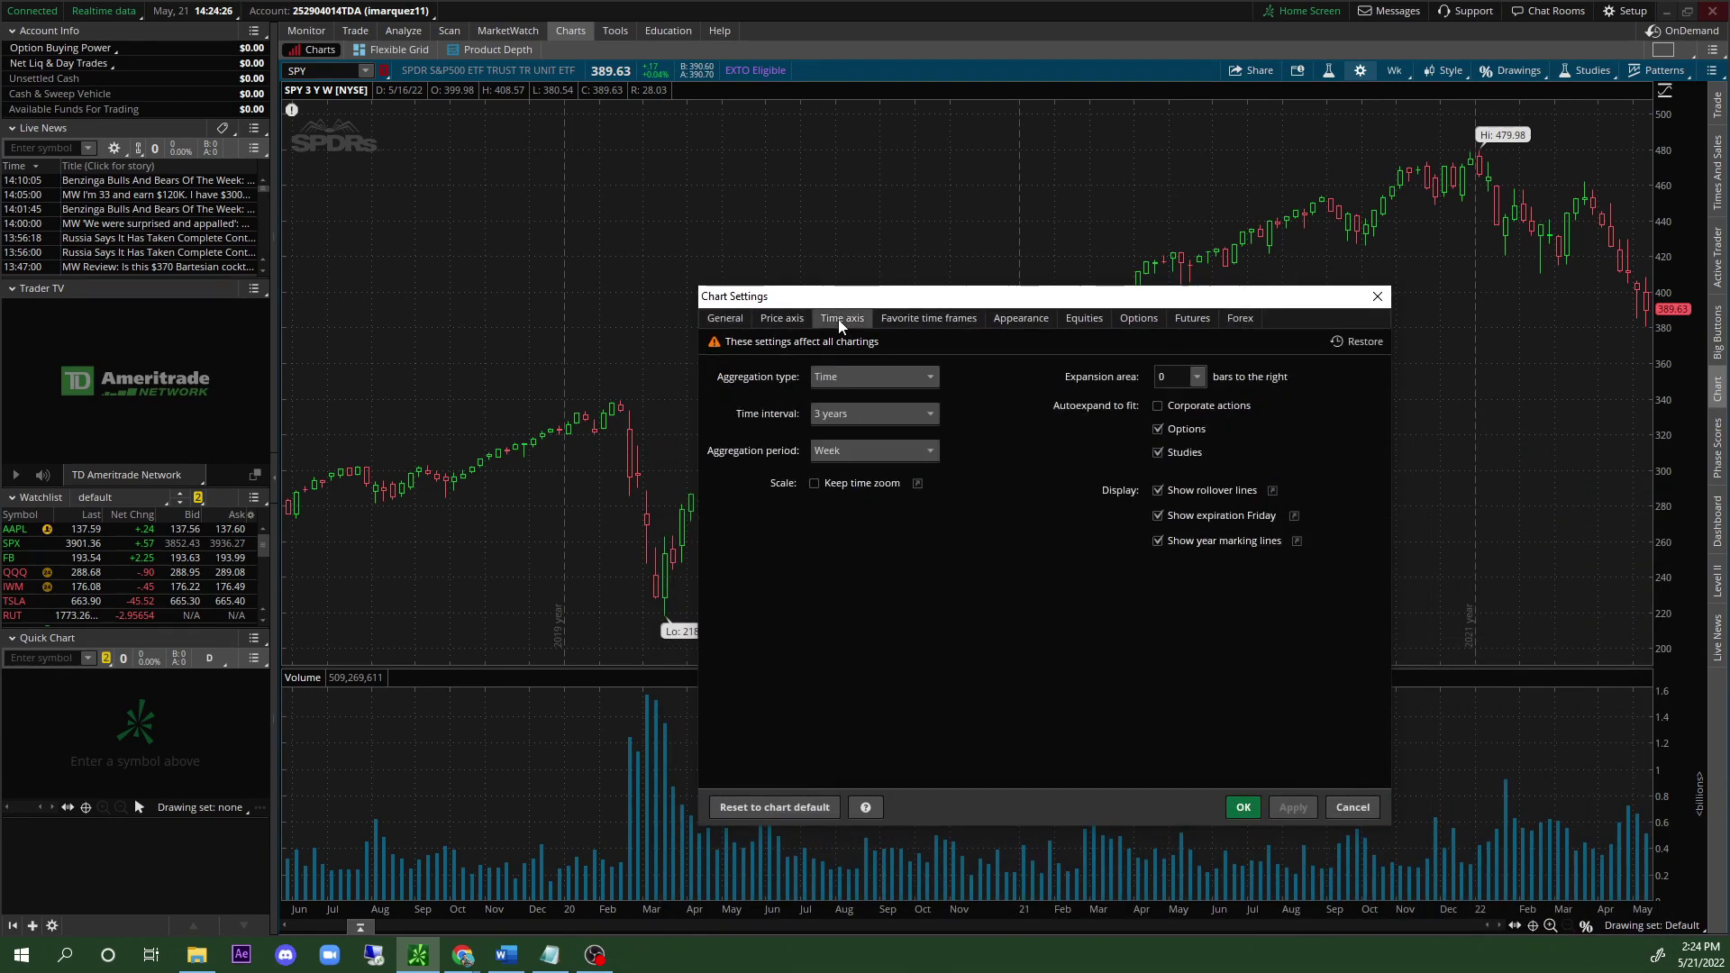
left_click(1199, 379)
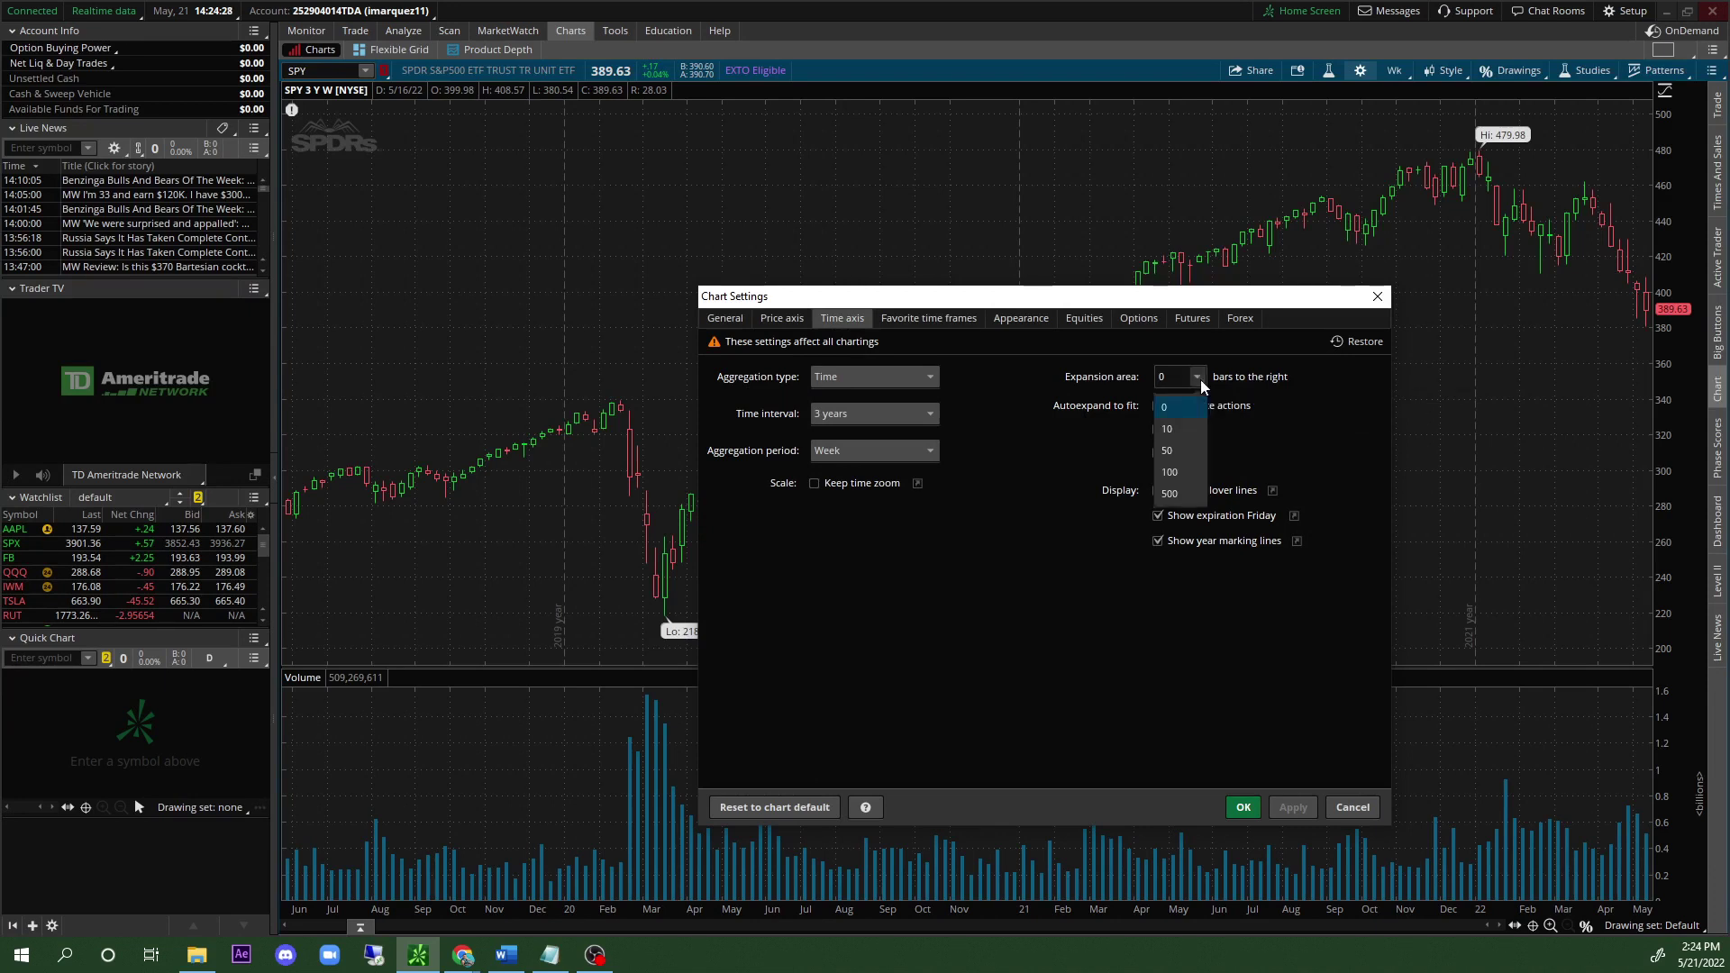
left_click(1191, 451)
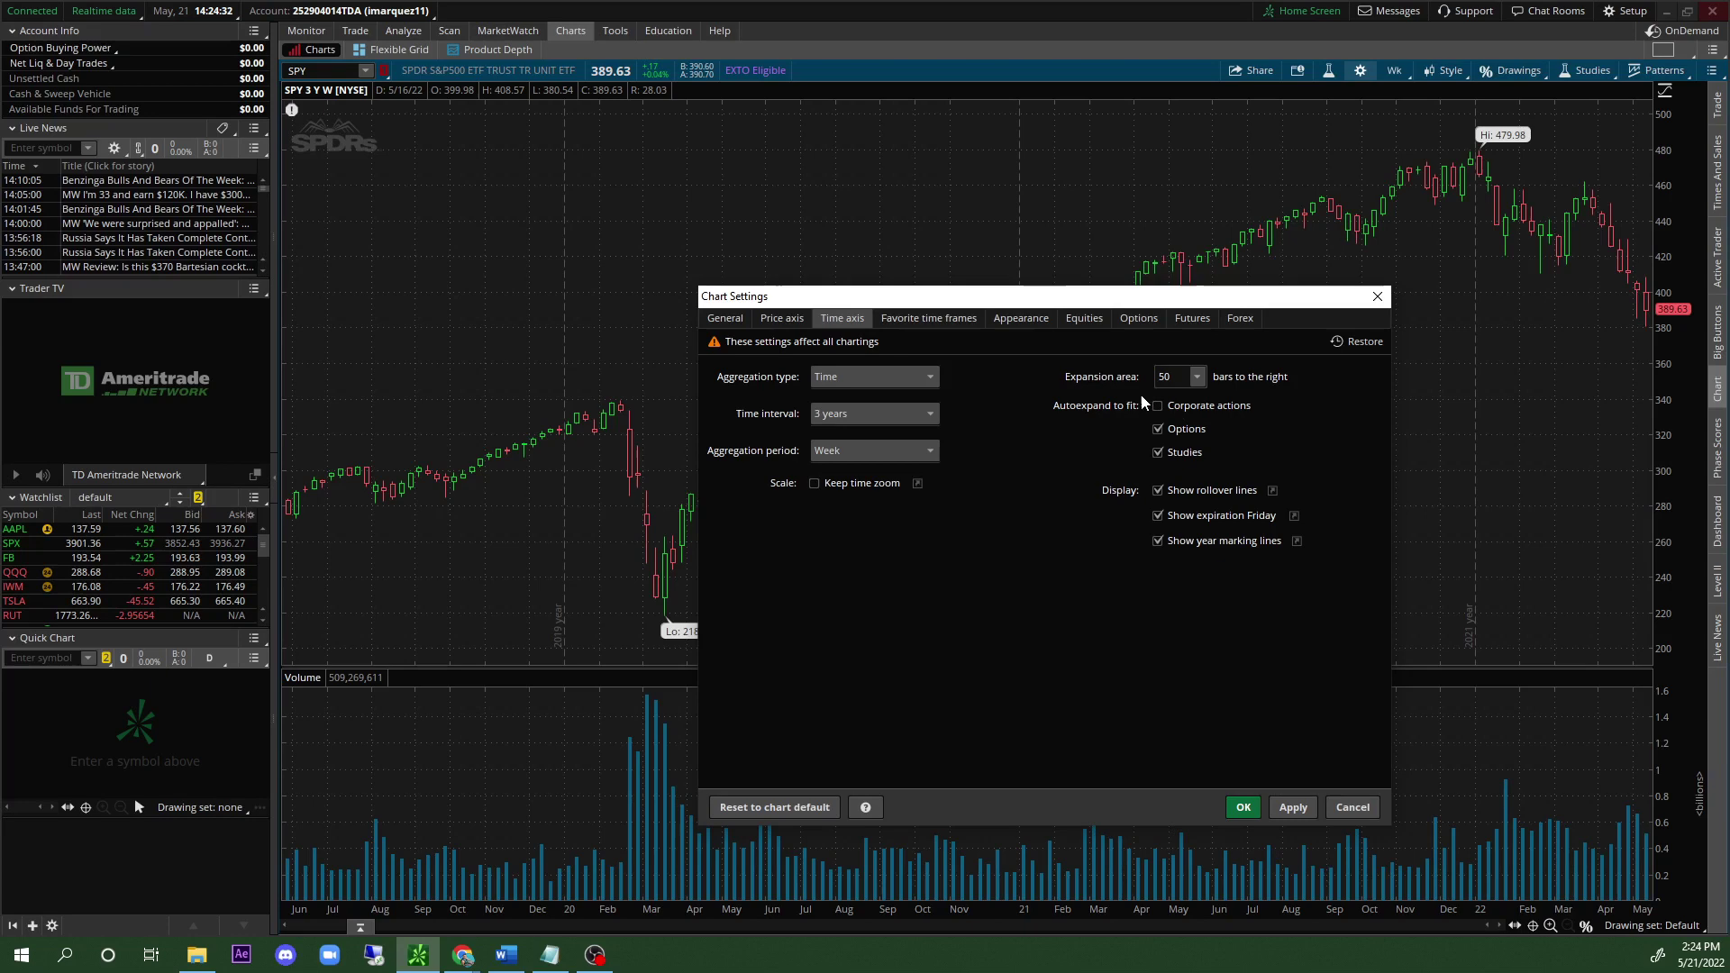
Enable Fill up and Fill down, color volume bars as symbol ticks, and apply the settings.
left_click(1023, 322)
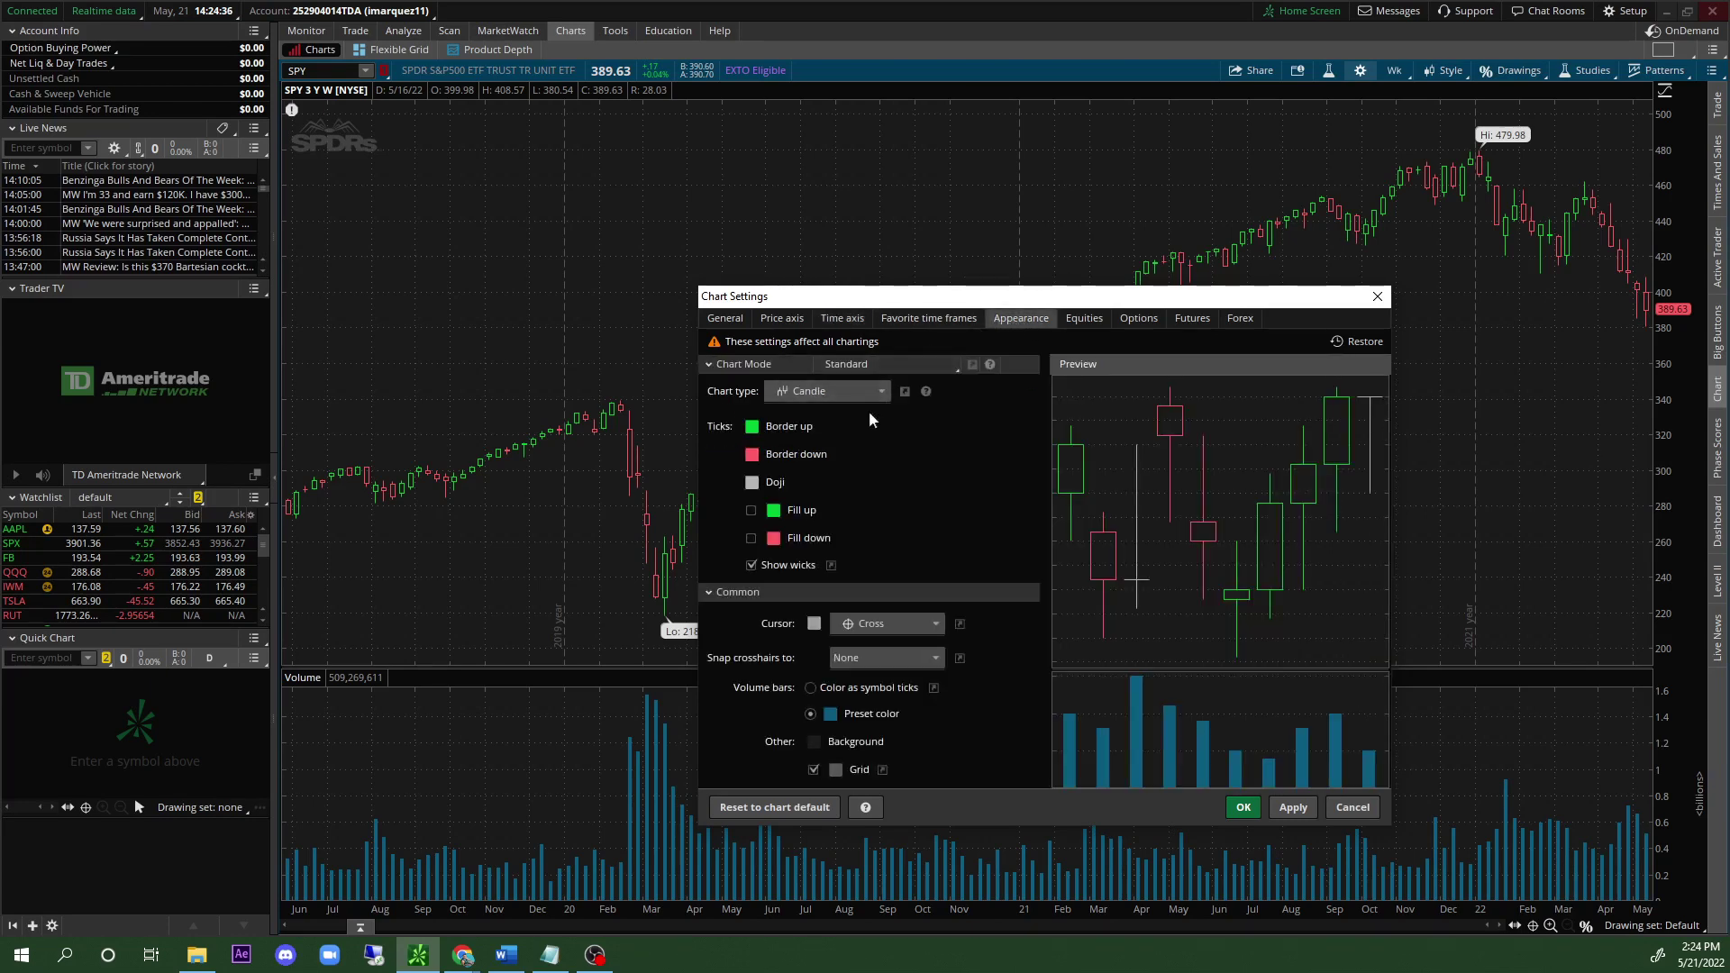
left_click(752, 512)
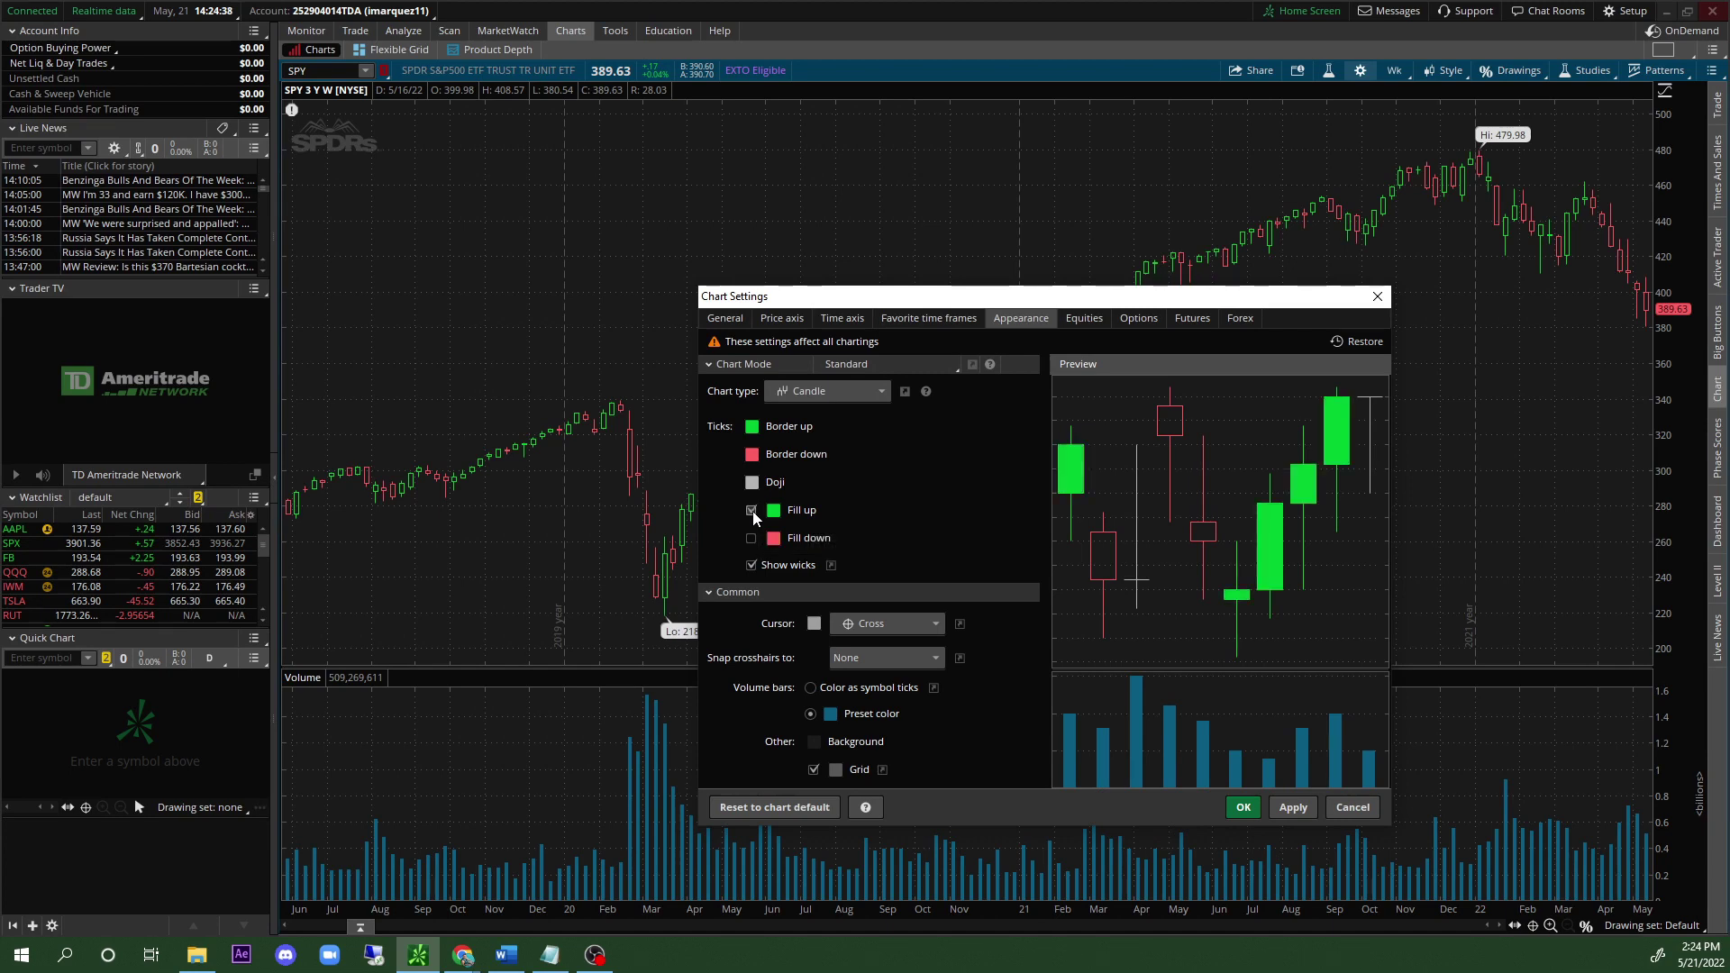
left_click(754, 540)
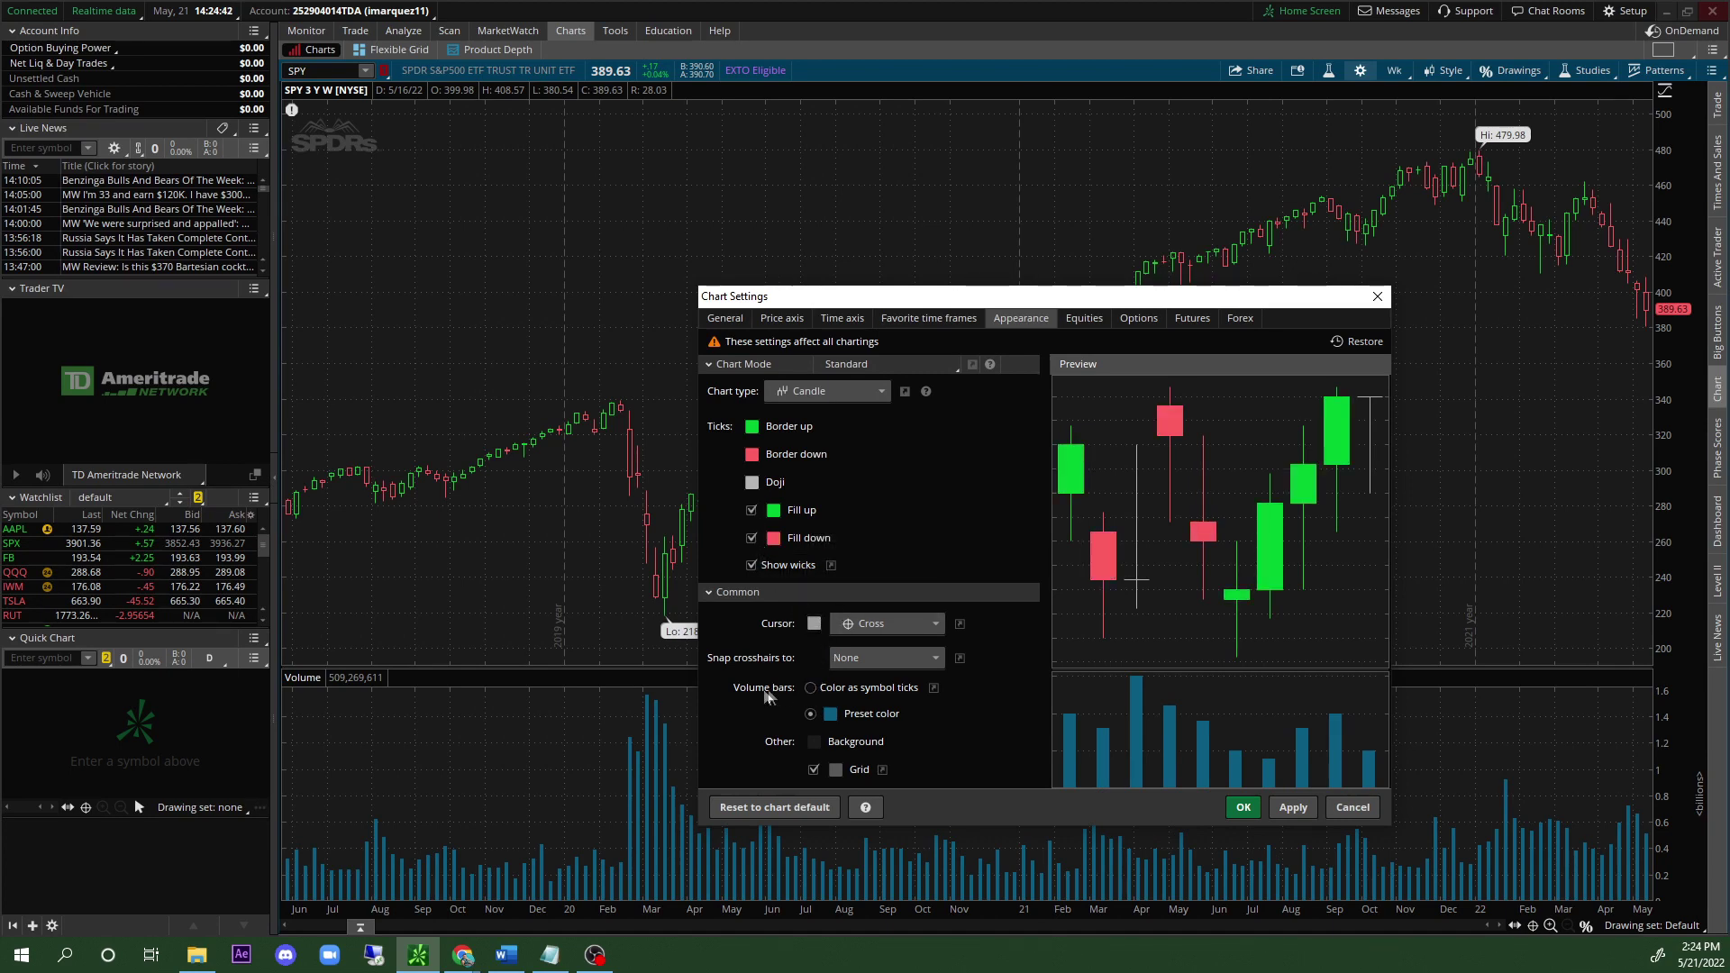
left_click(812, 688)
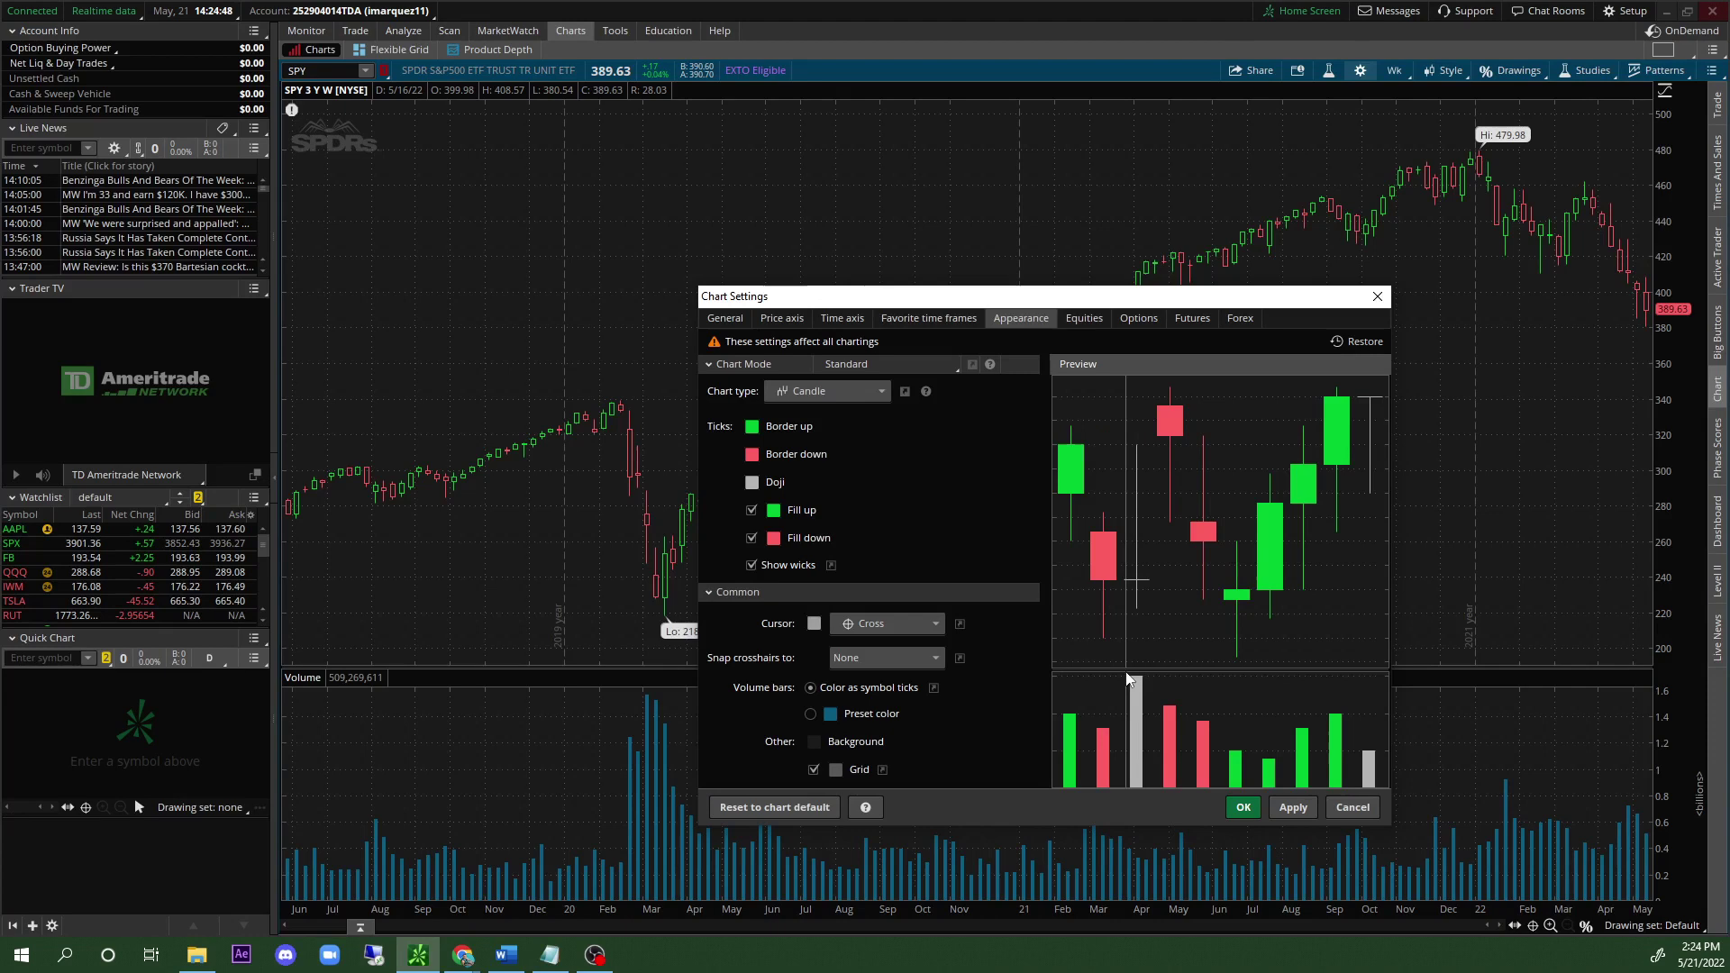
left_click(1294, 811)
left_click(1243, 809)
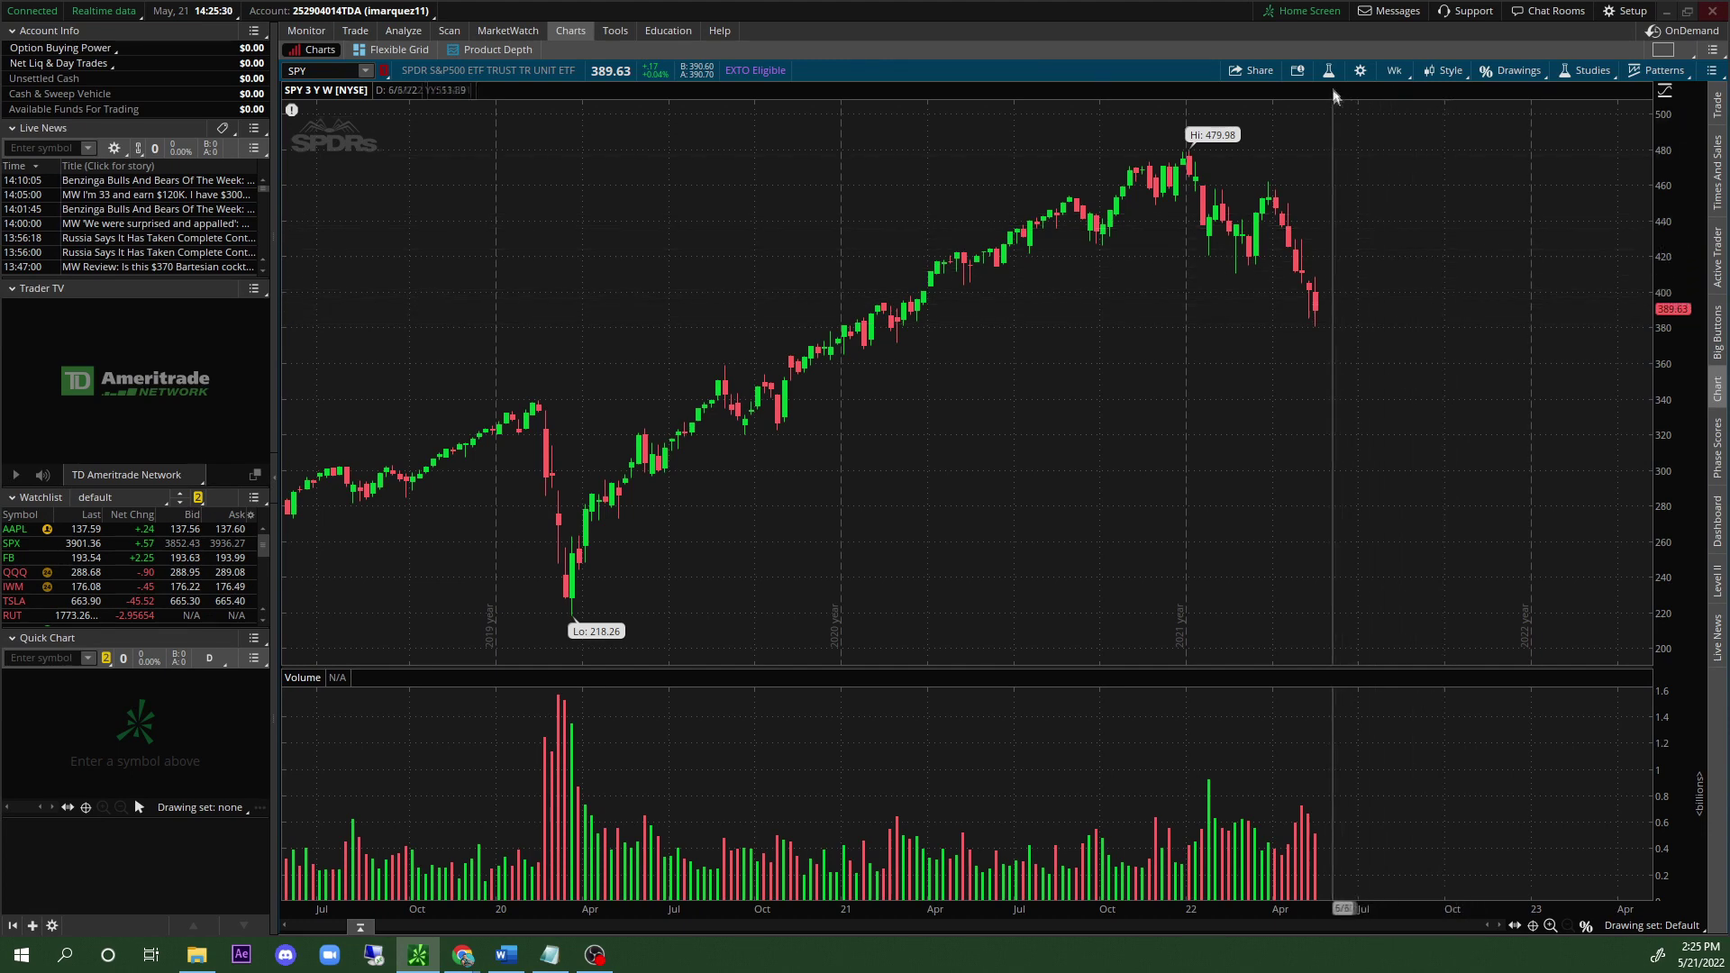
left_click(1394, 72)
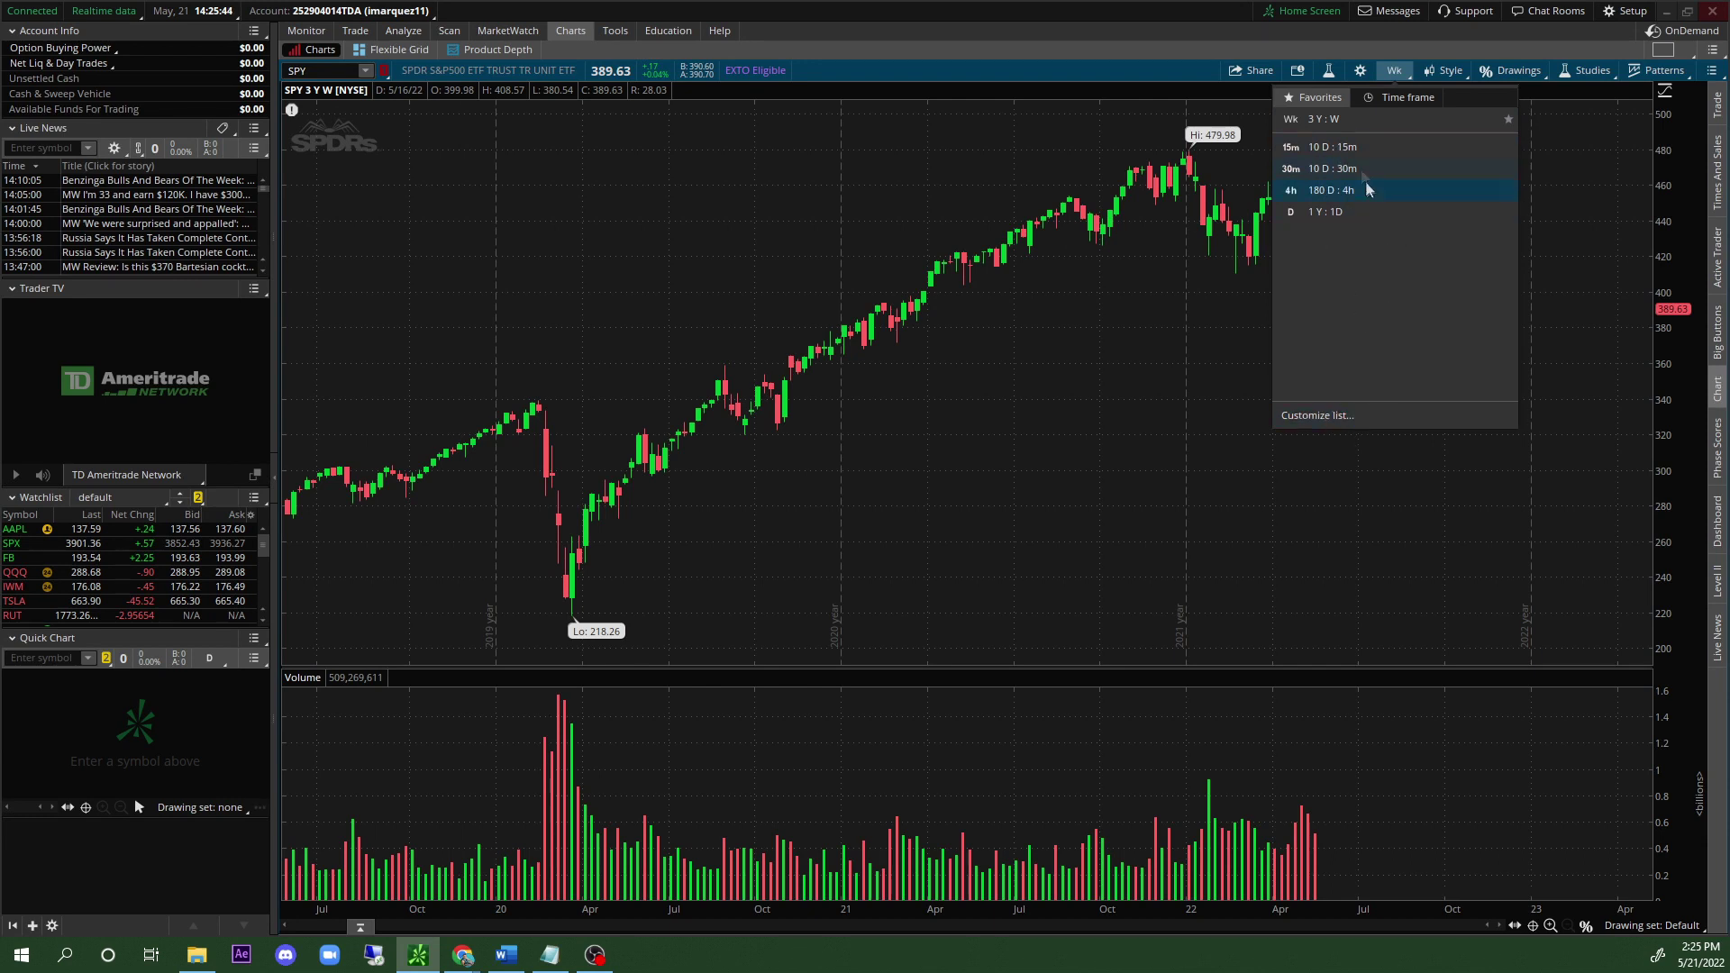
left_click(1364, 421)
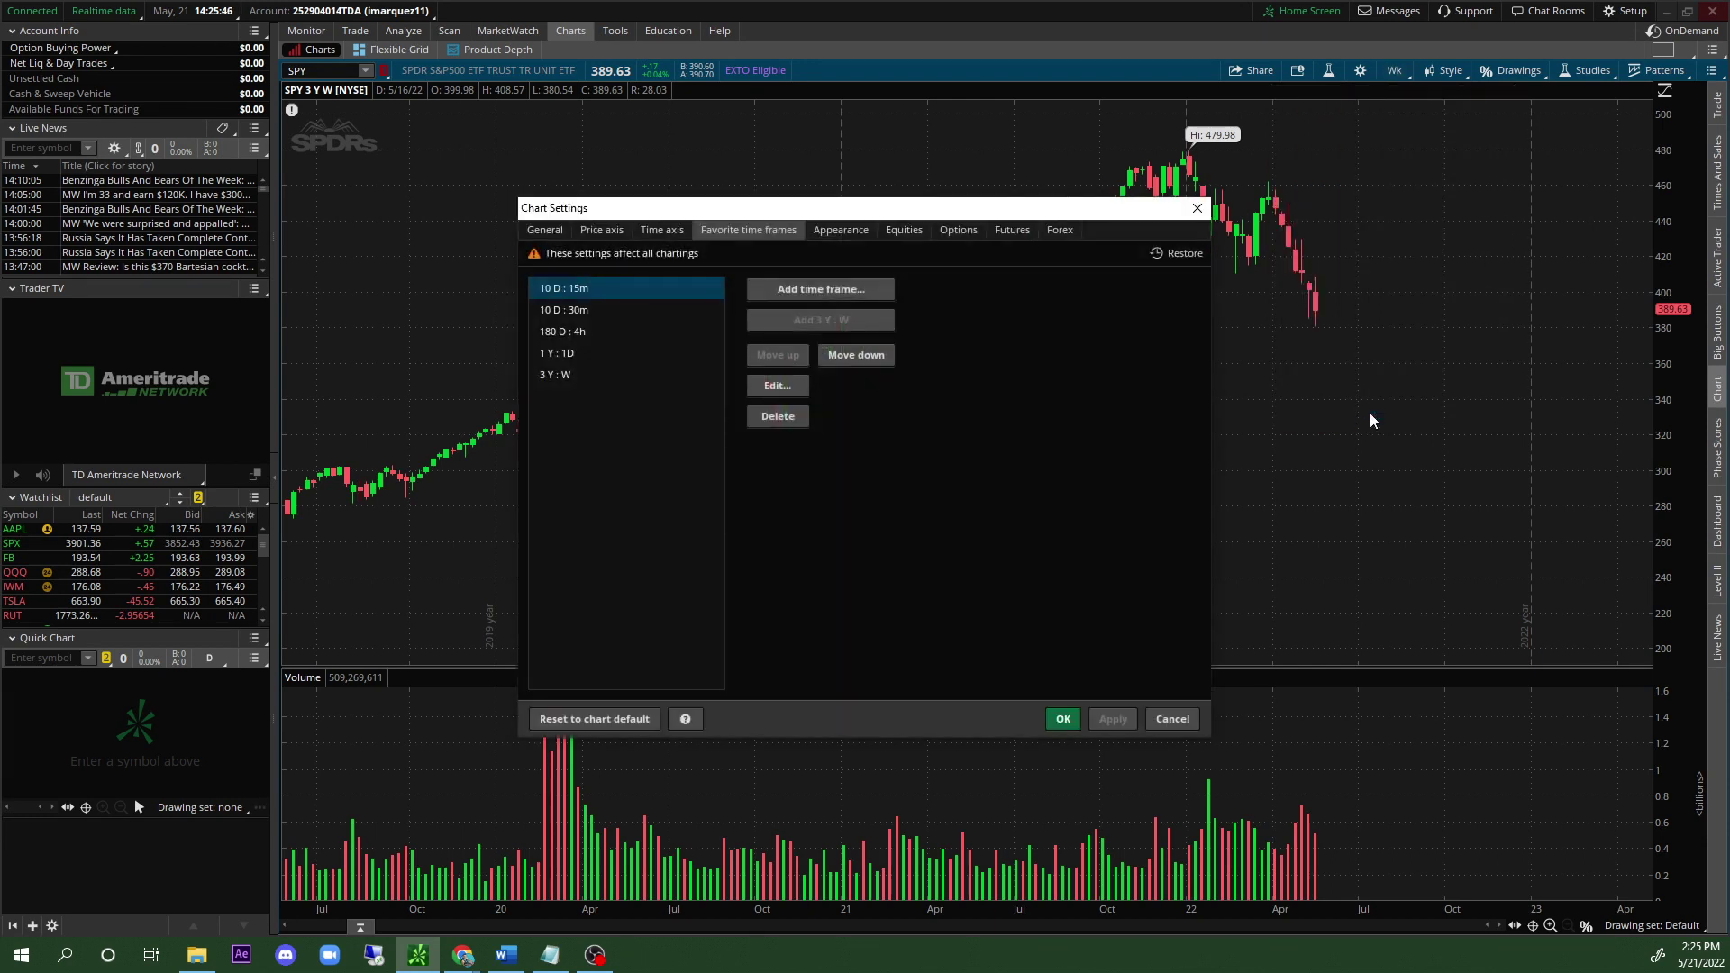
left_click_drag(974, 213, 1362, 304)
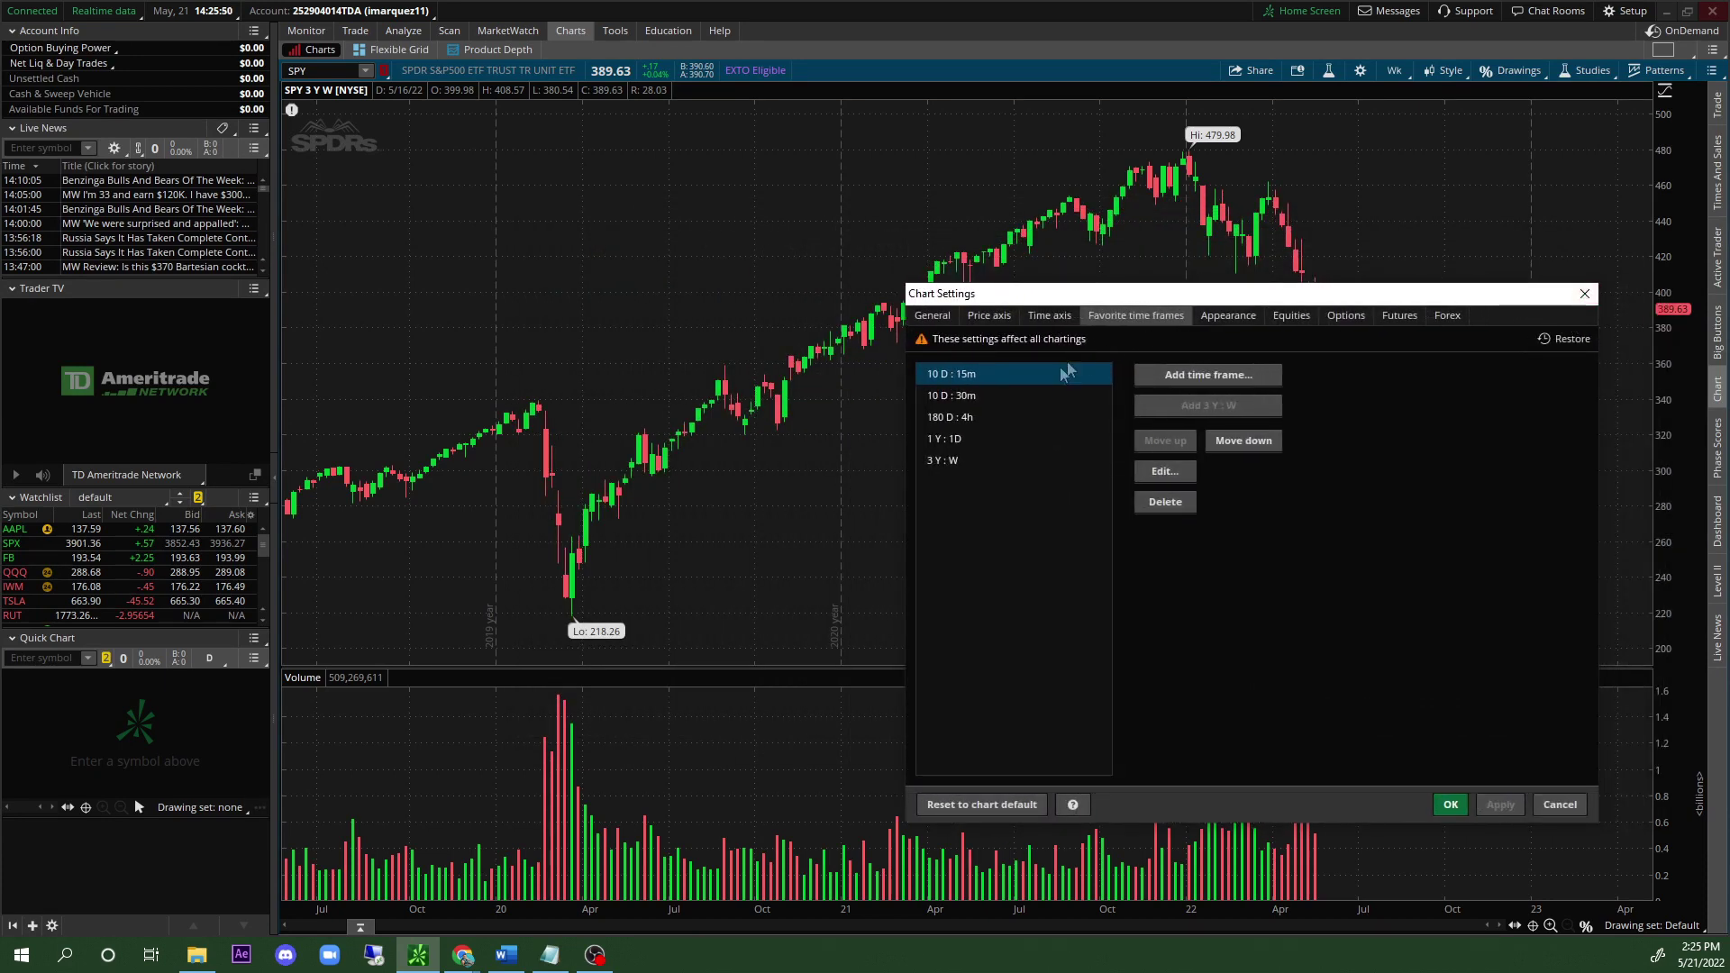
left_click(943, 462)
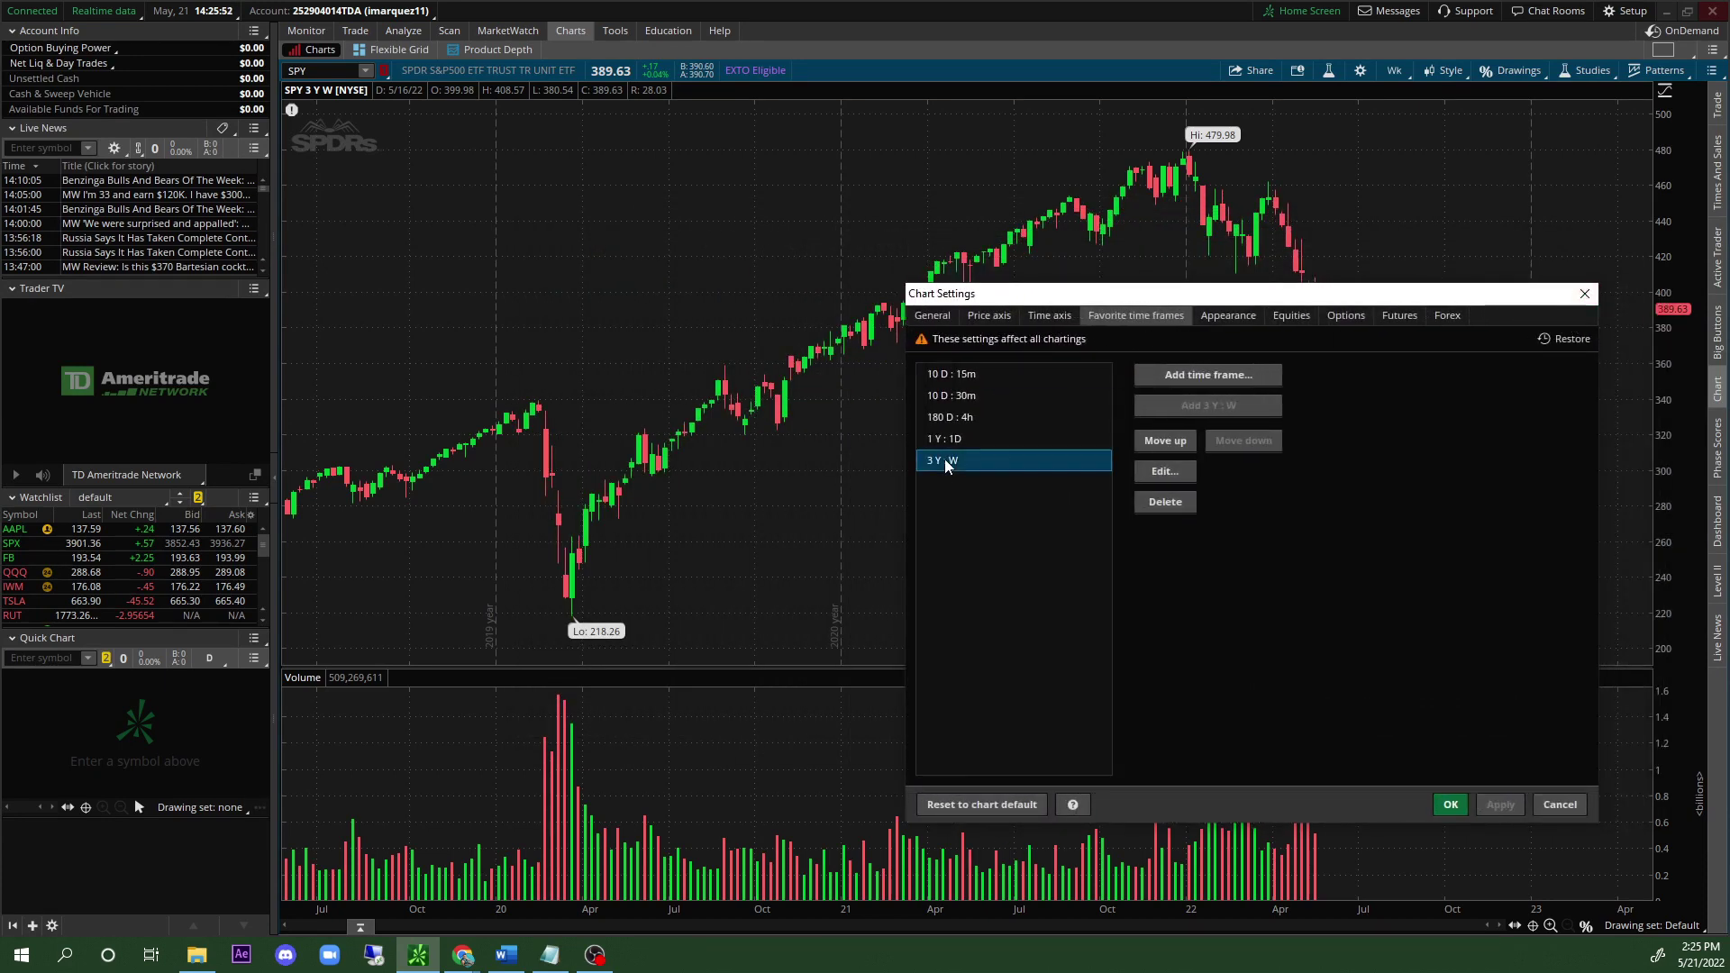
left_click(960, 440)
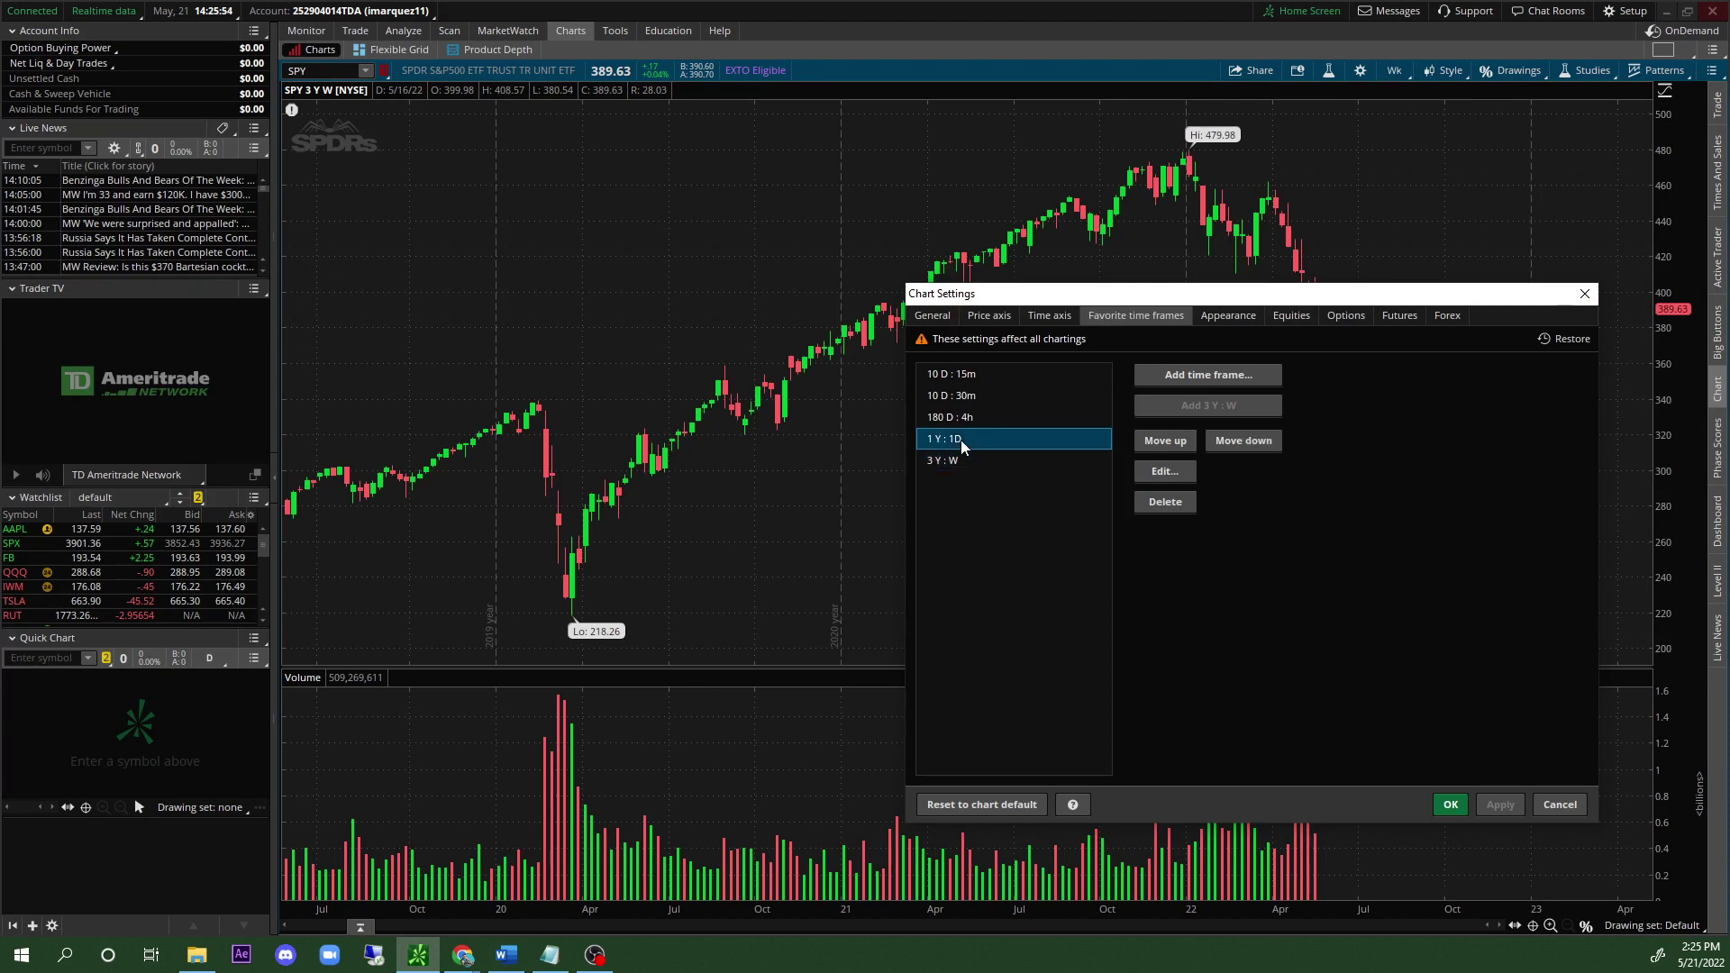
left_click(970, 420)
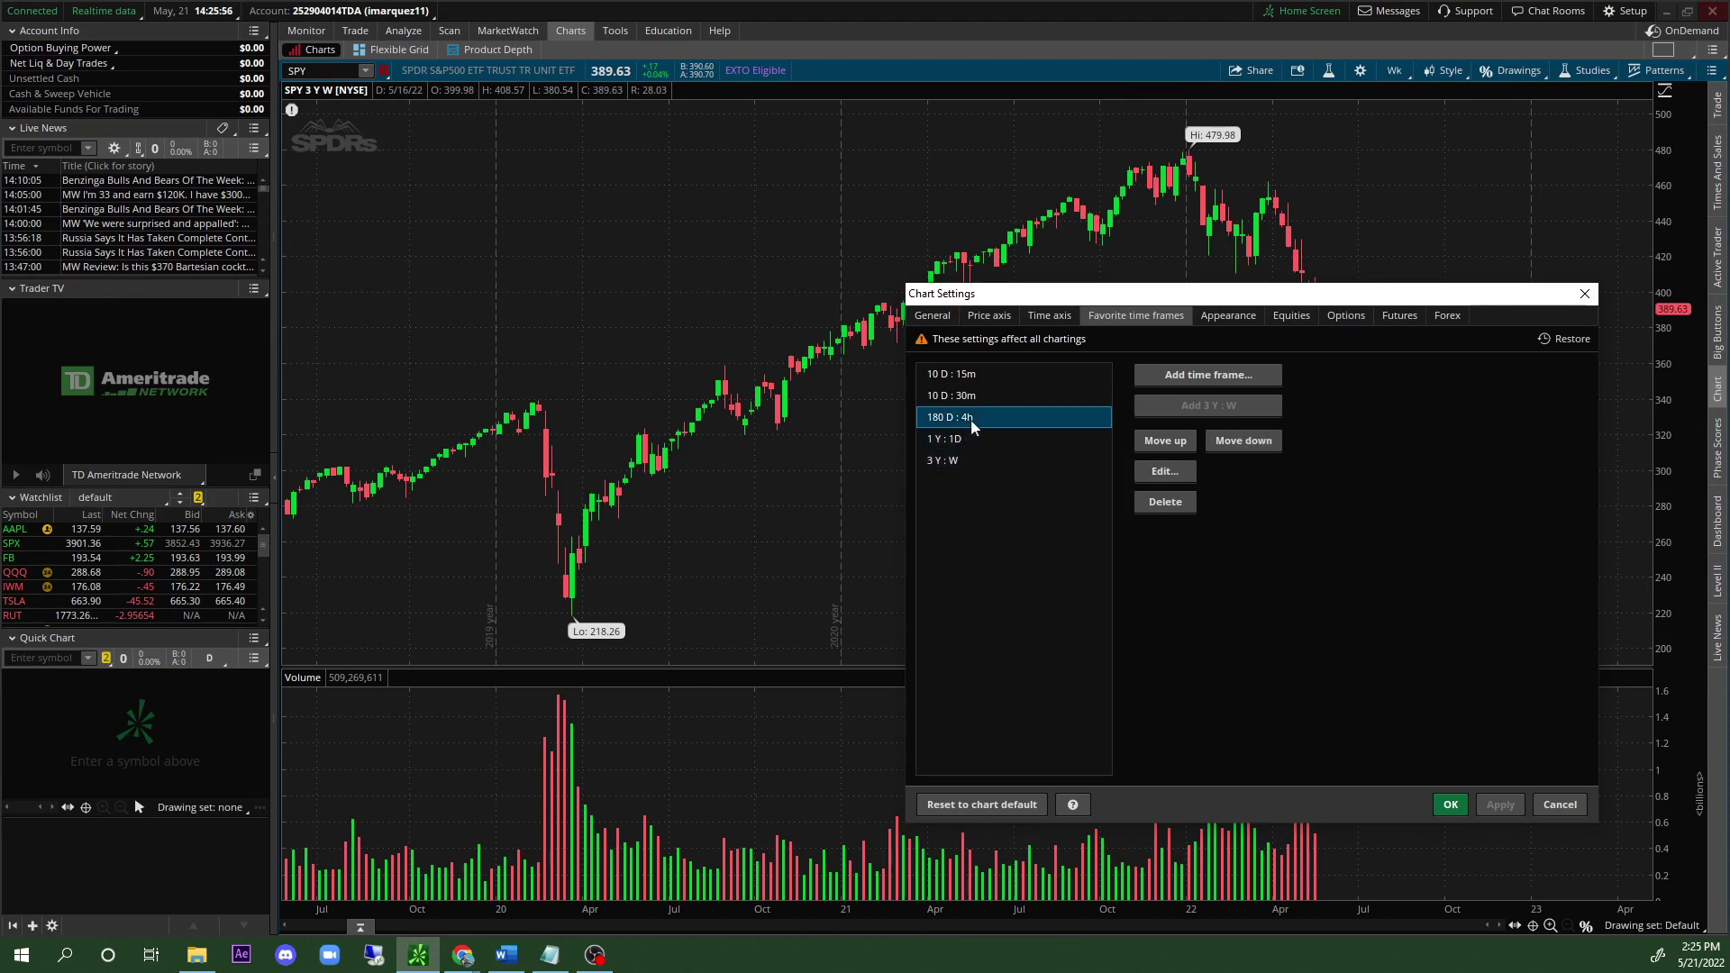
left_click(978, 392)
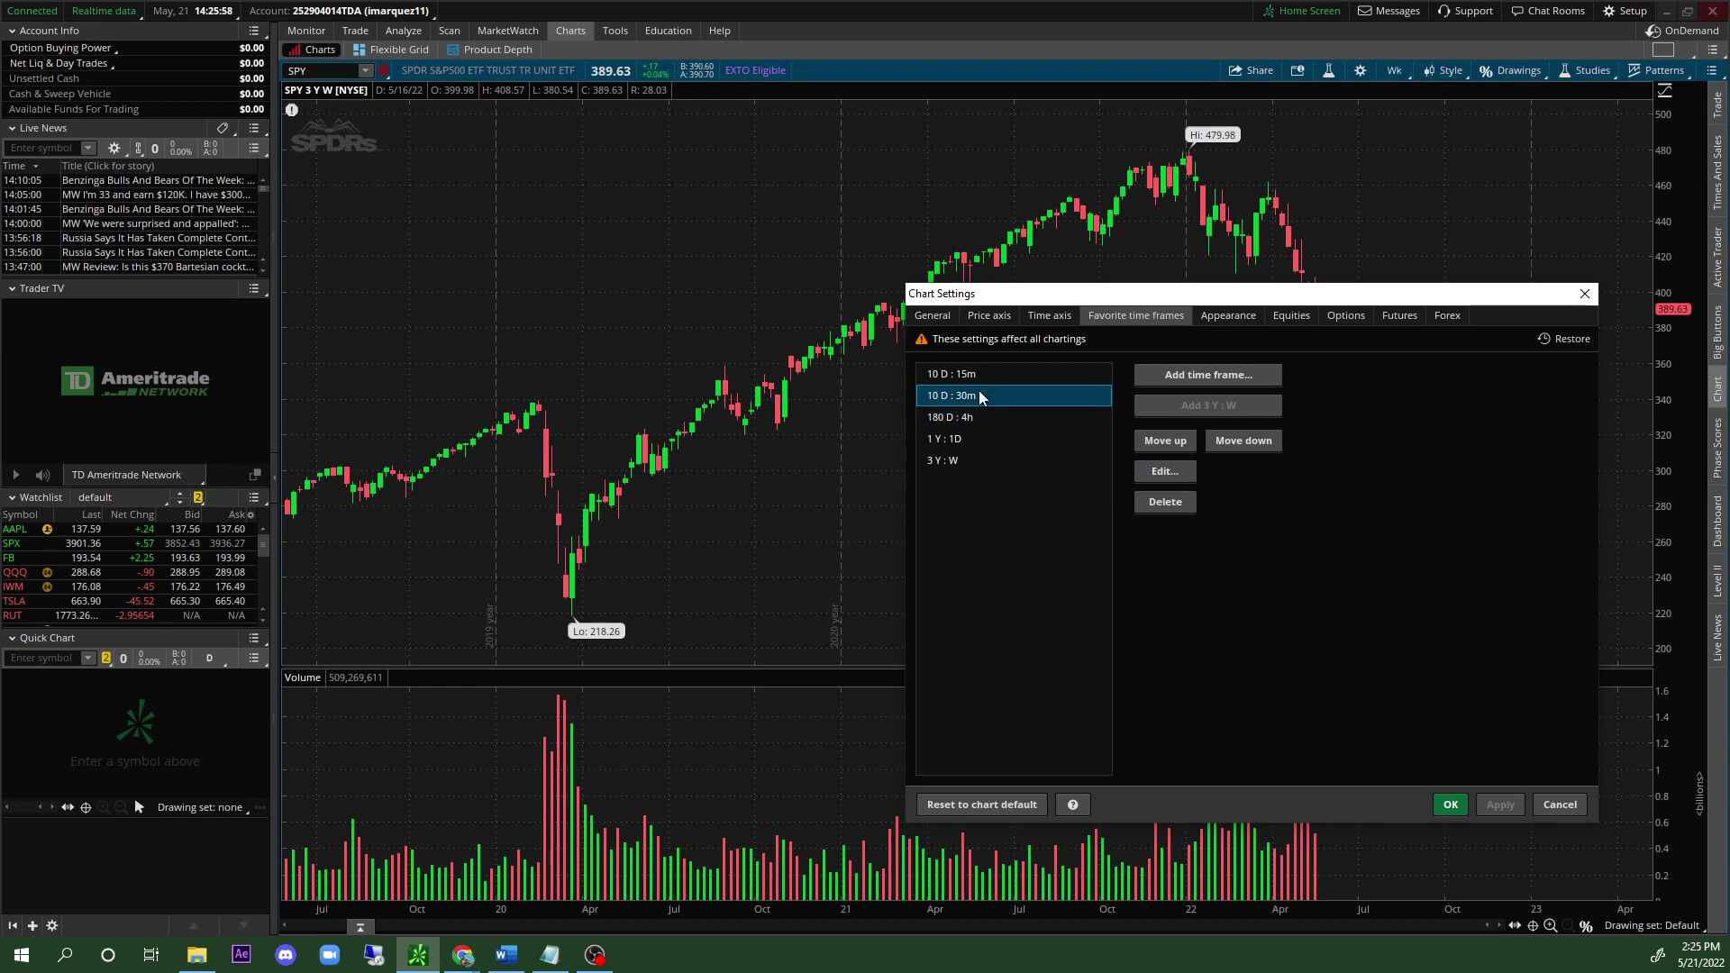
left_click(979, 374)
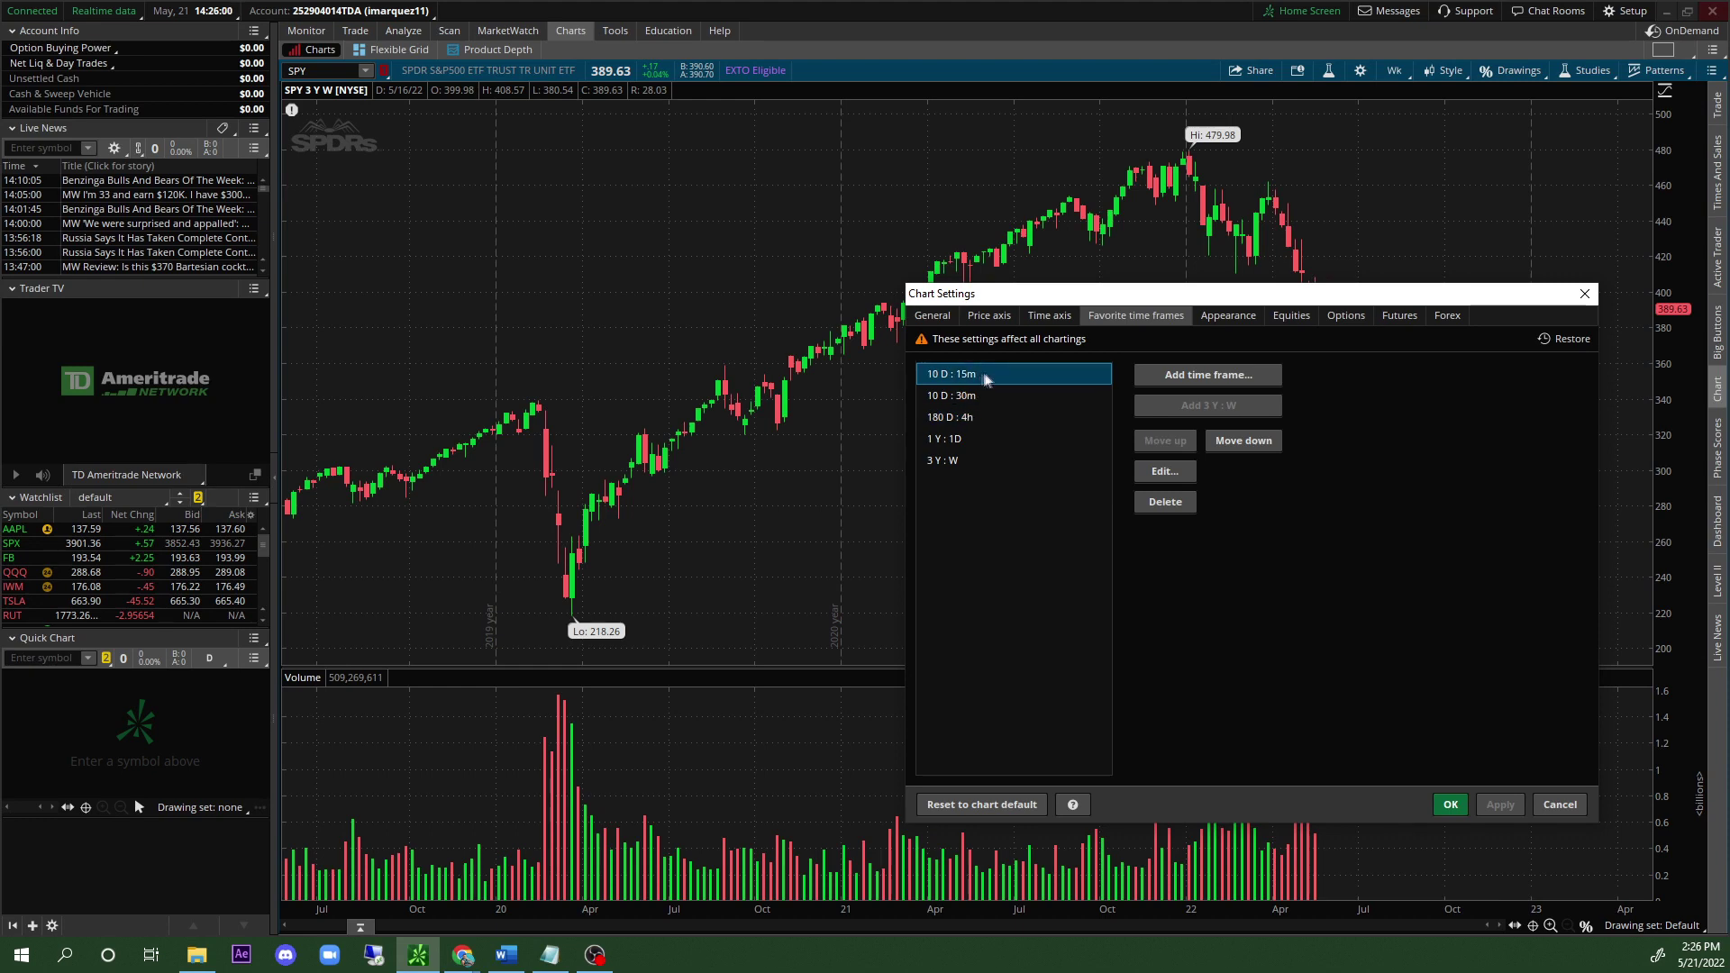
left_click_drag(1233, 298, 1111, 260)
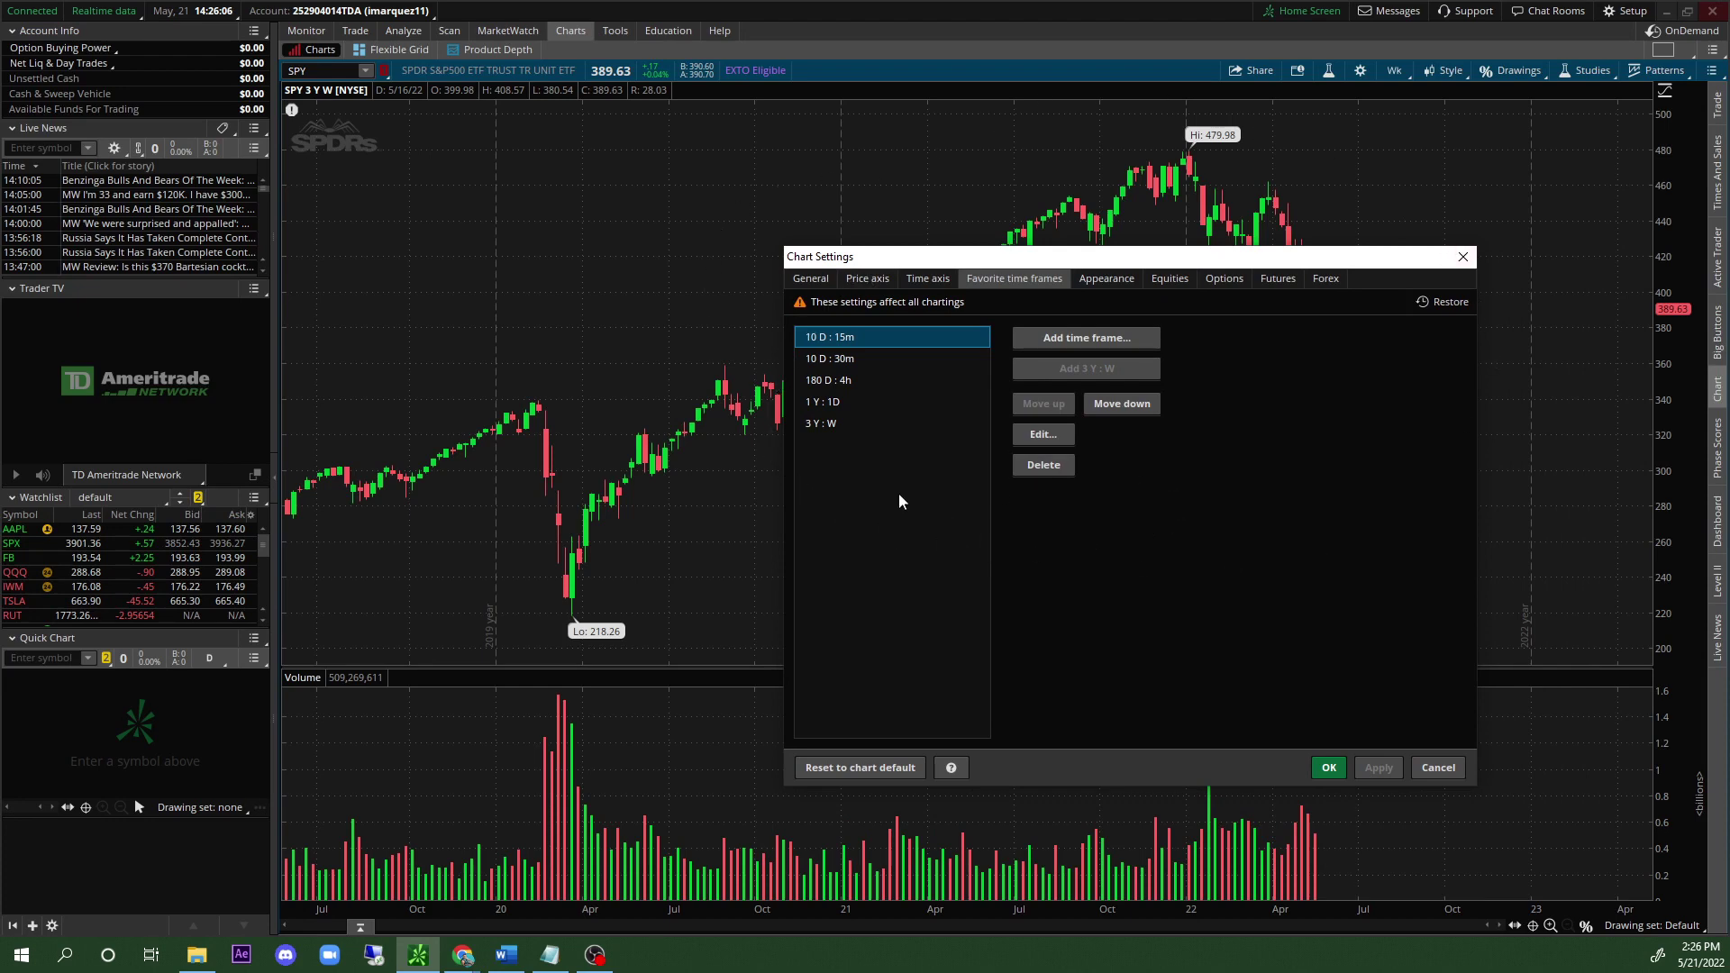
left_click(1464, 259)
Try an Intraday custom time frame of 180 days with 4-hour bars.
left_click(1397, 66)
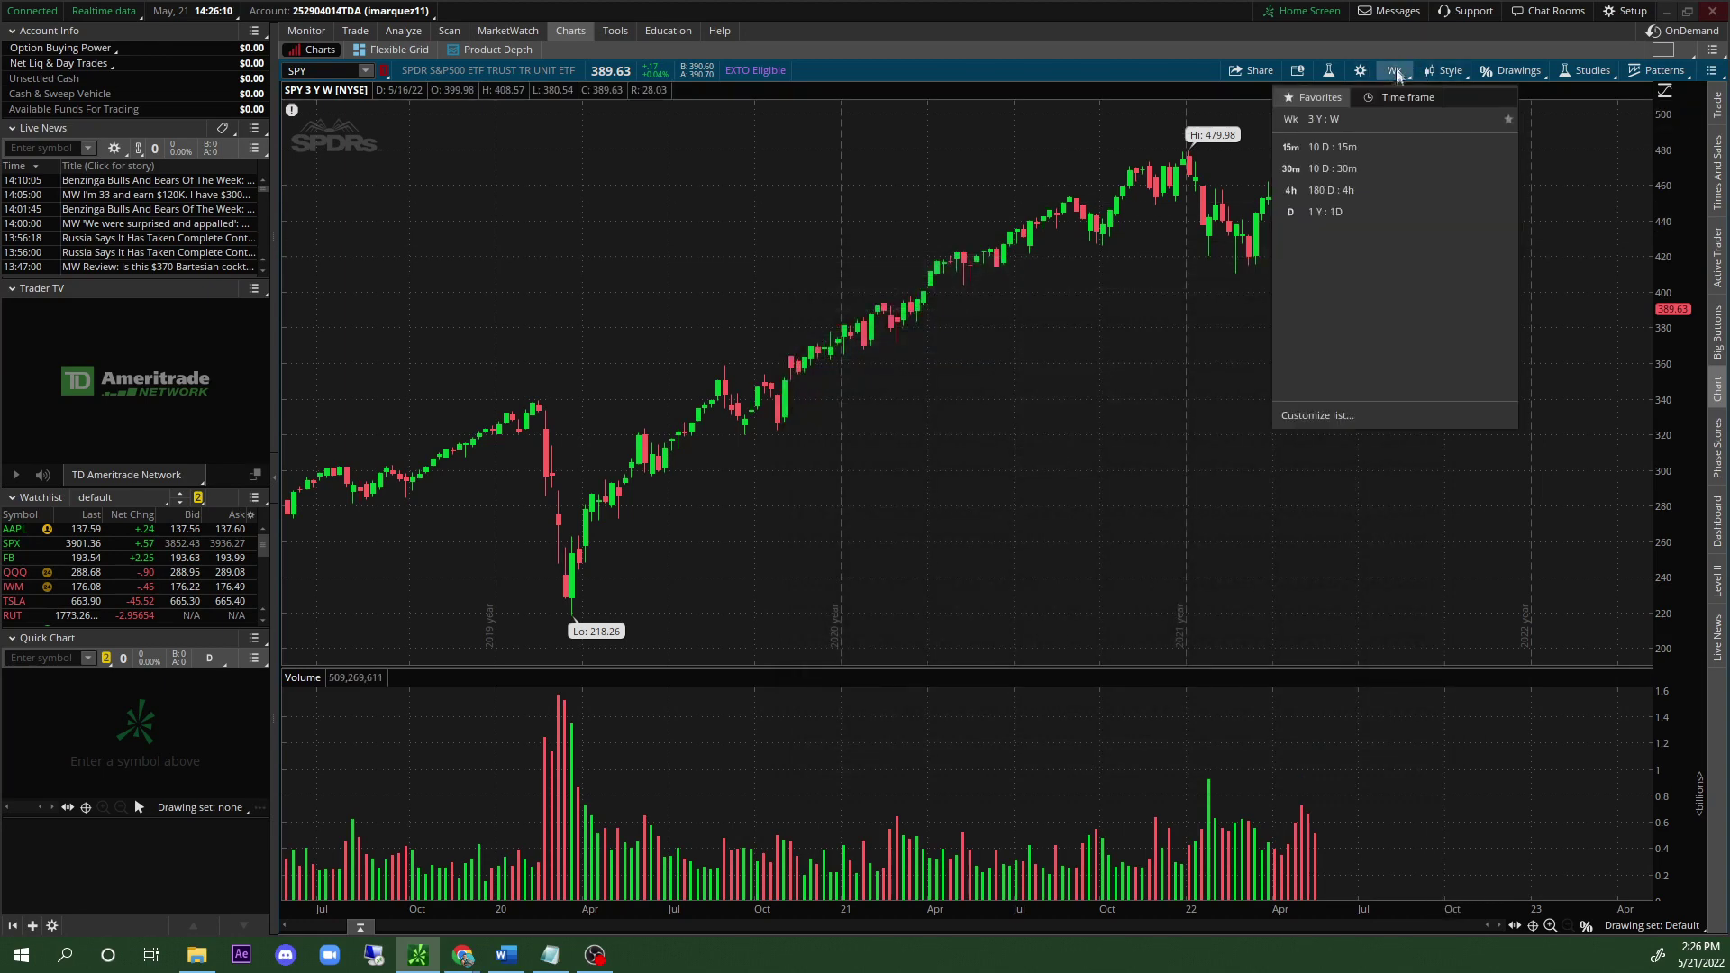
left_click(1399, 98)
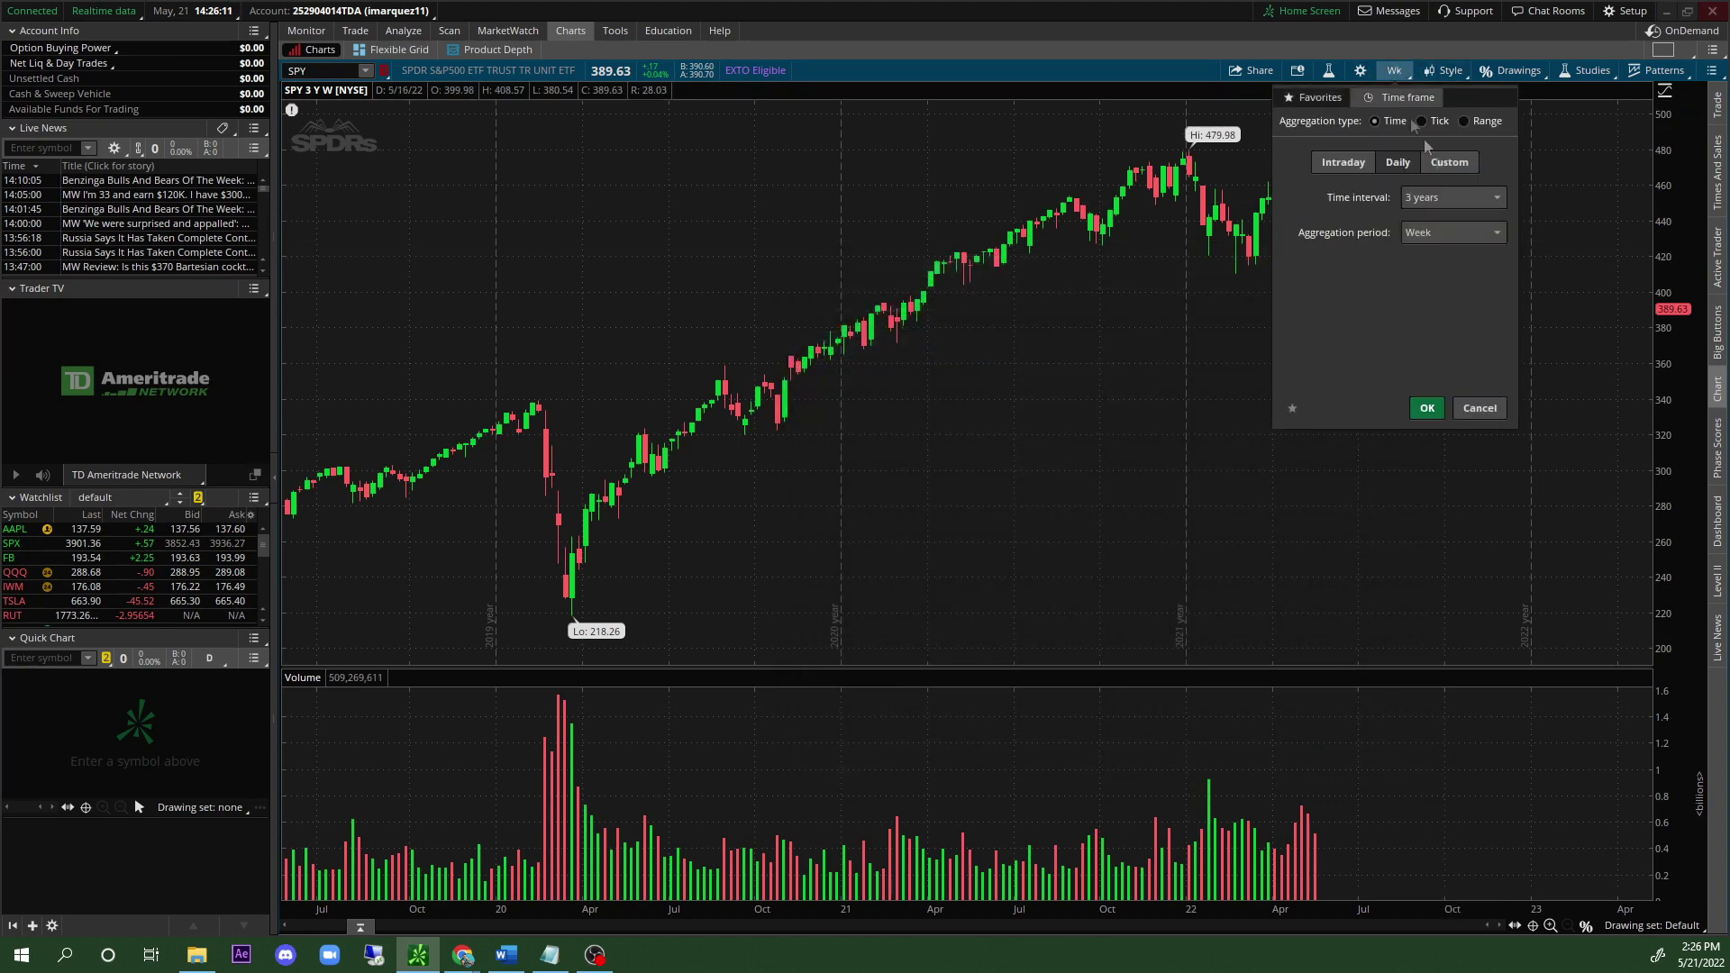
left_click(1348, 163)
left_click(1446, 196)
scroll(1500, 375, "down", 2)
left_click(1436, 358)
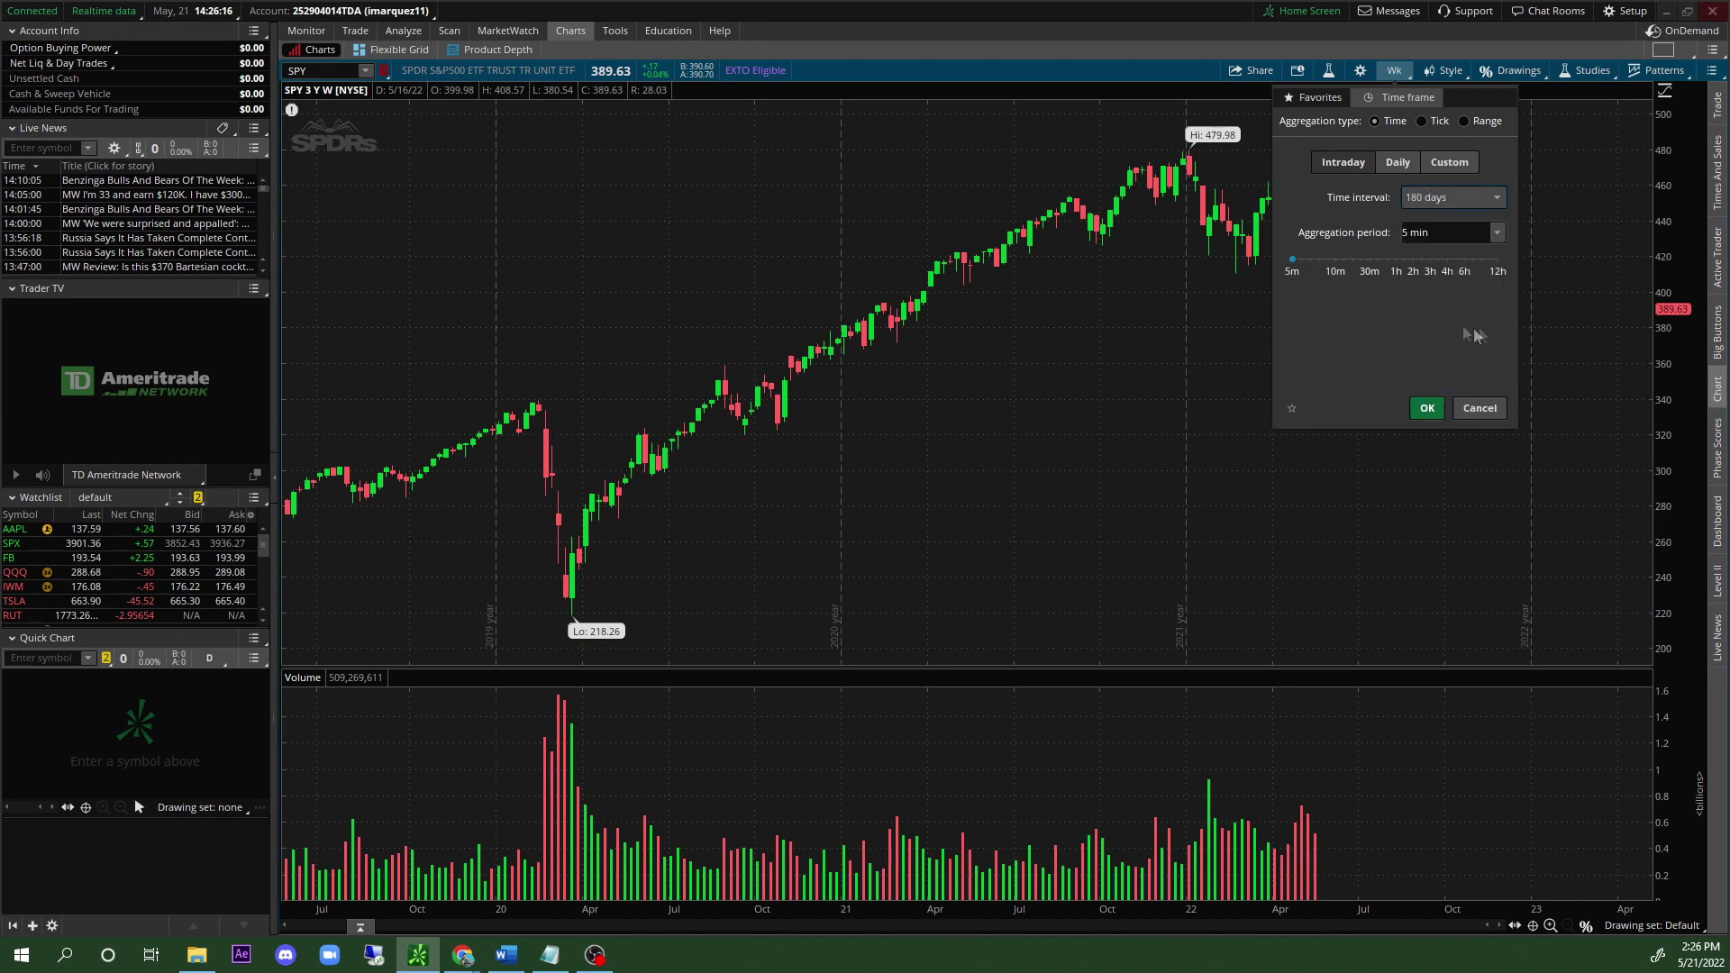
left_click(1503, 233)
left_click(1478, 415)
Switch to a Daily time frame of 2 years with Week aggregation.
left_click(1402, 161)
left_click(1433, 197)
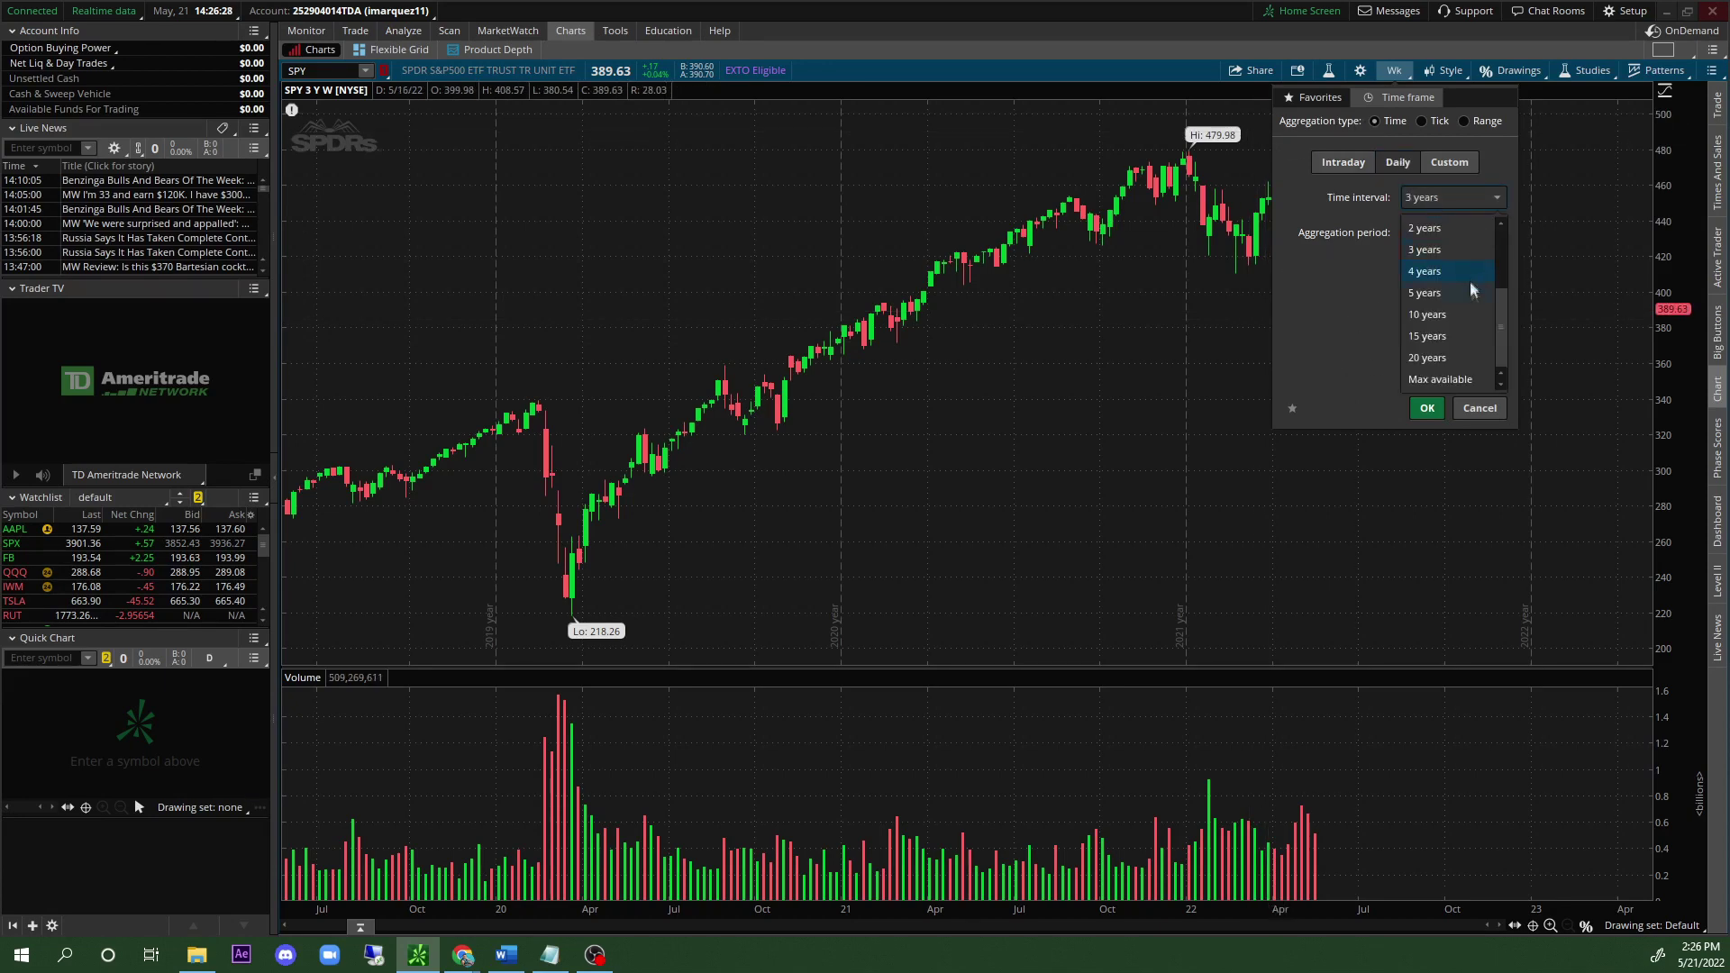
left_click(1433, 228)
left_click(1453, 230)
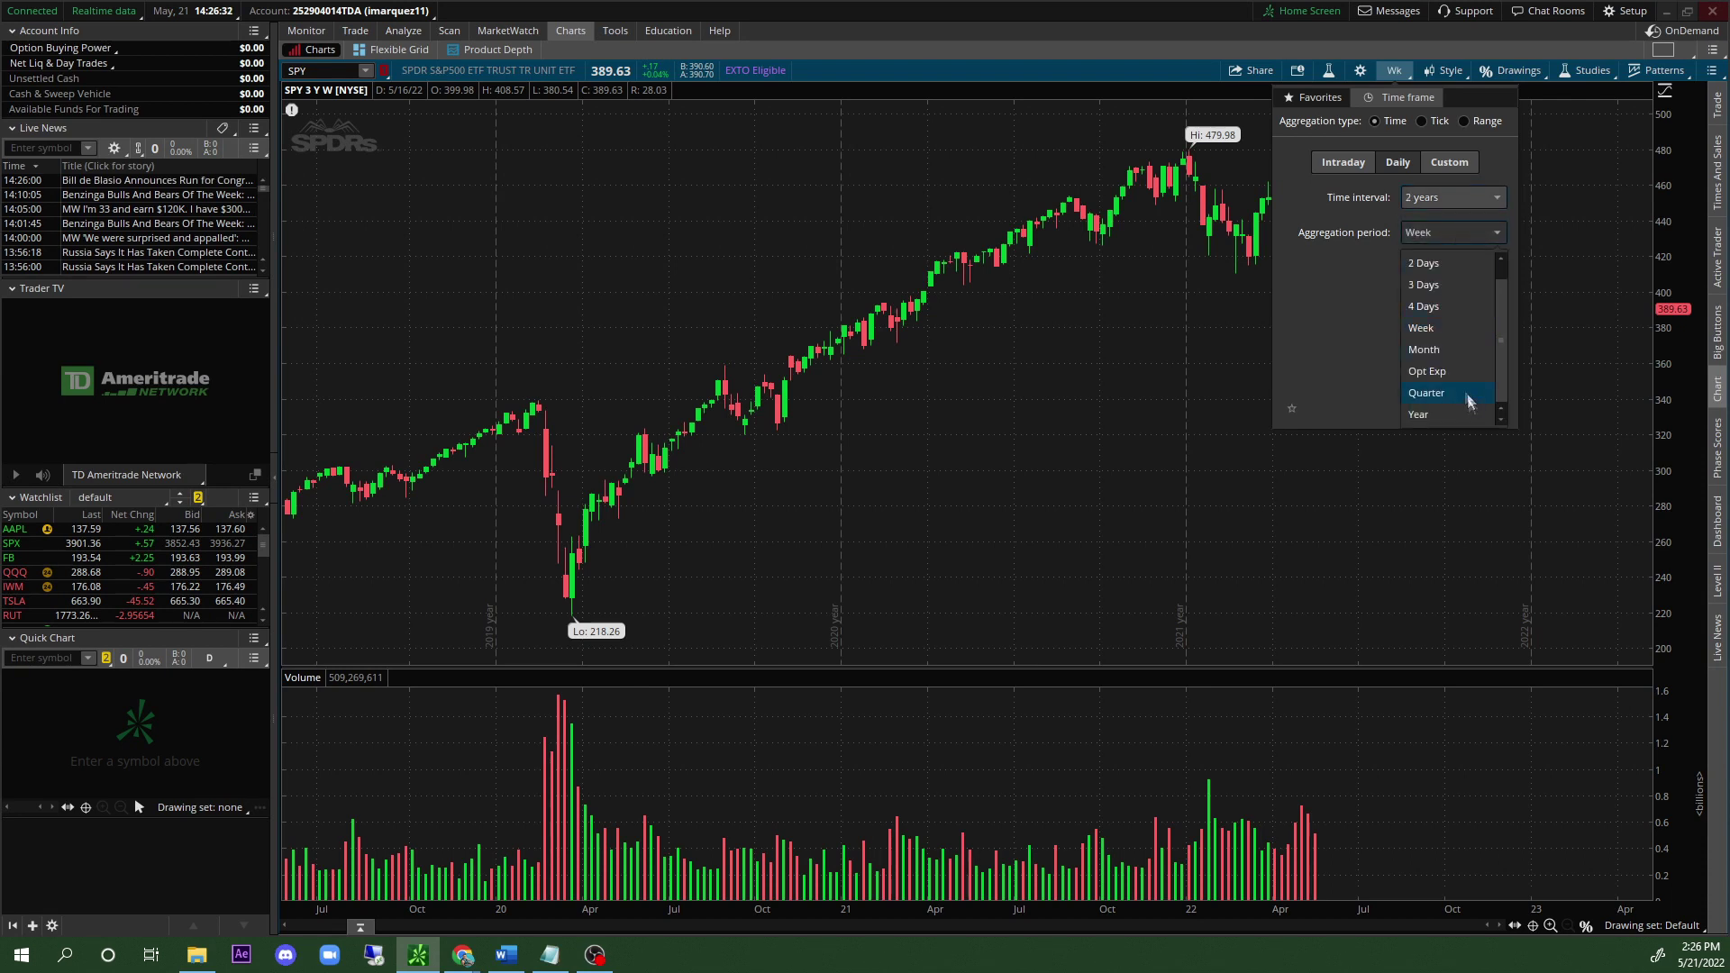
left_click(1448, 332)
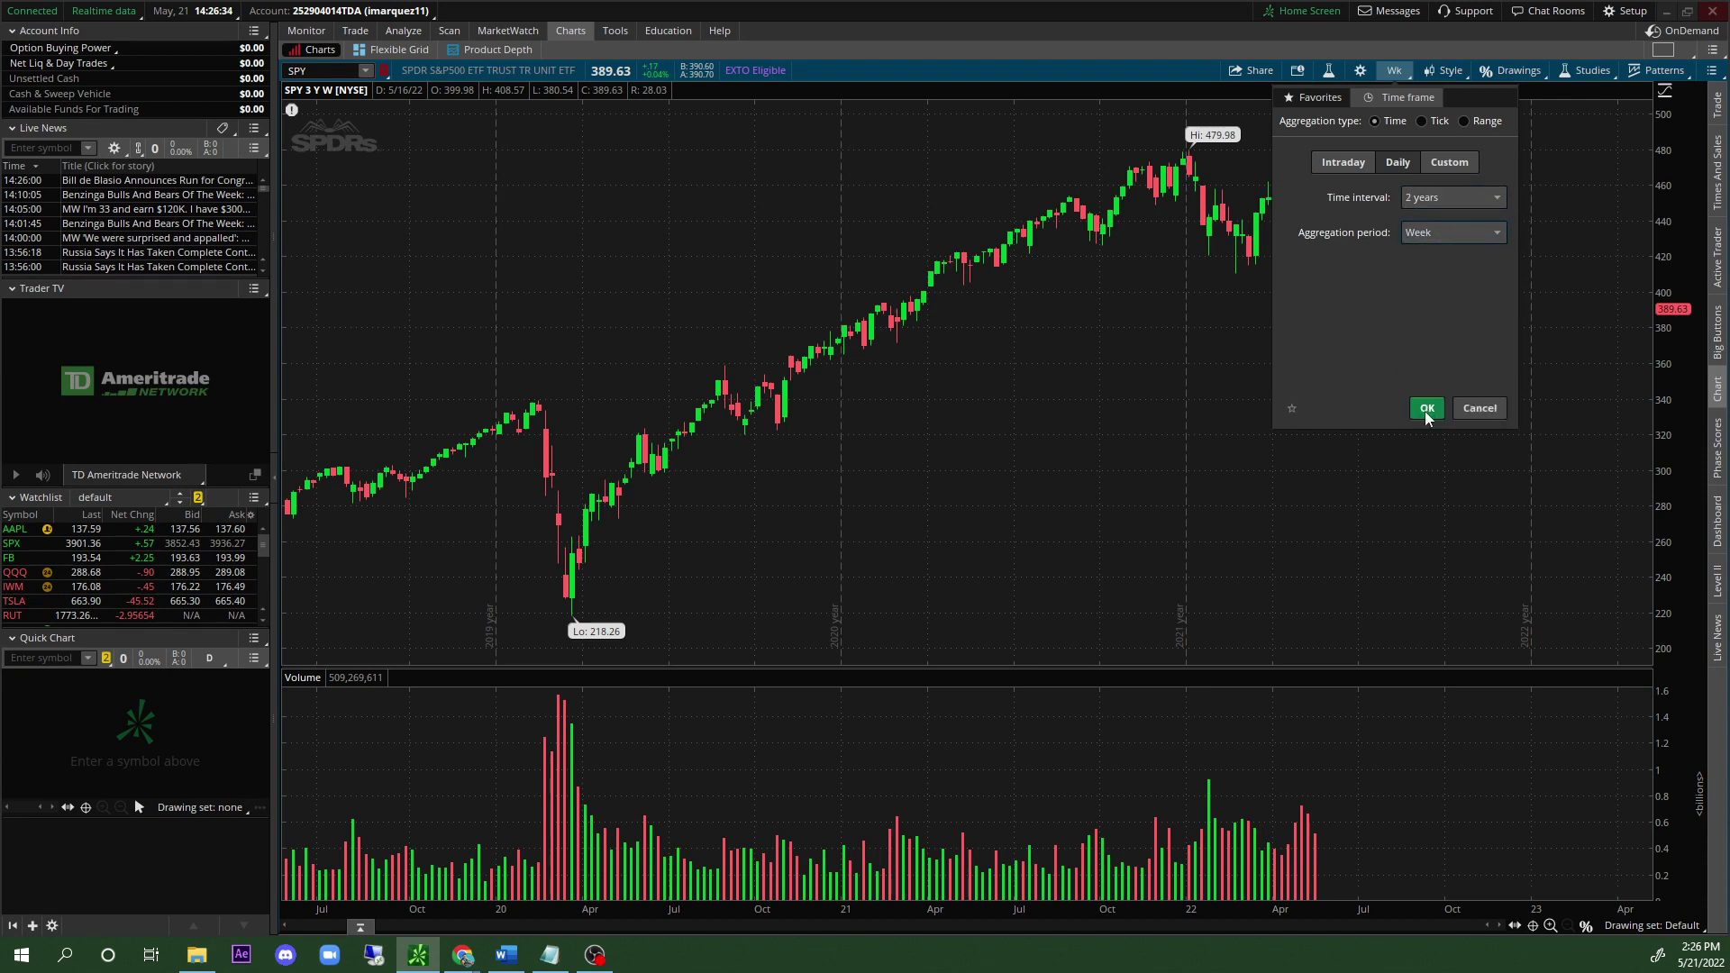
Pick the 3 Y : W favorite time frame and open the drawing tools palette.
left_click(1332, 99)
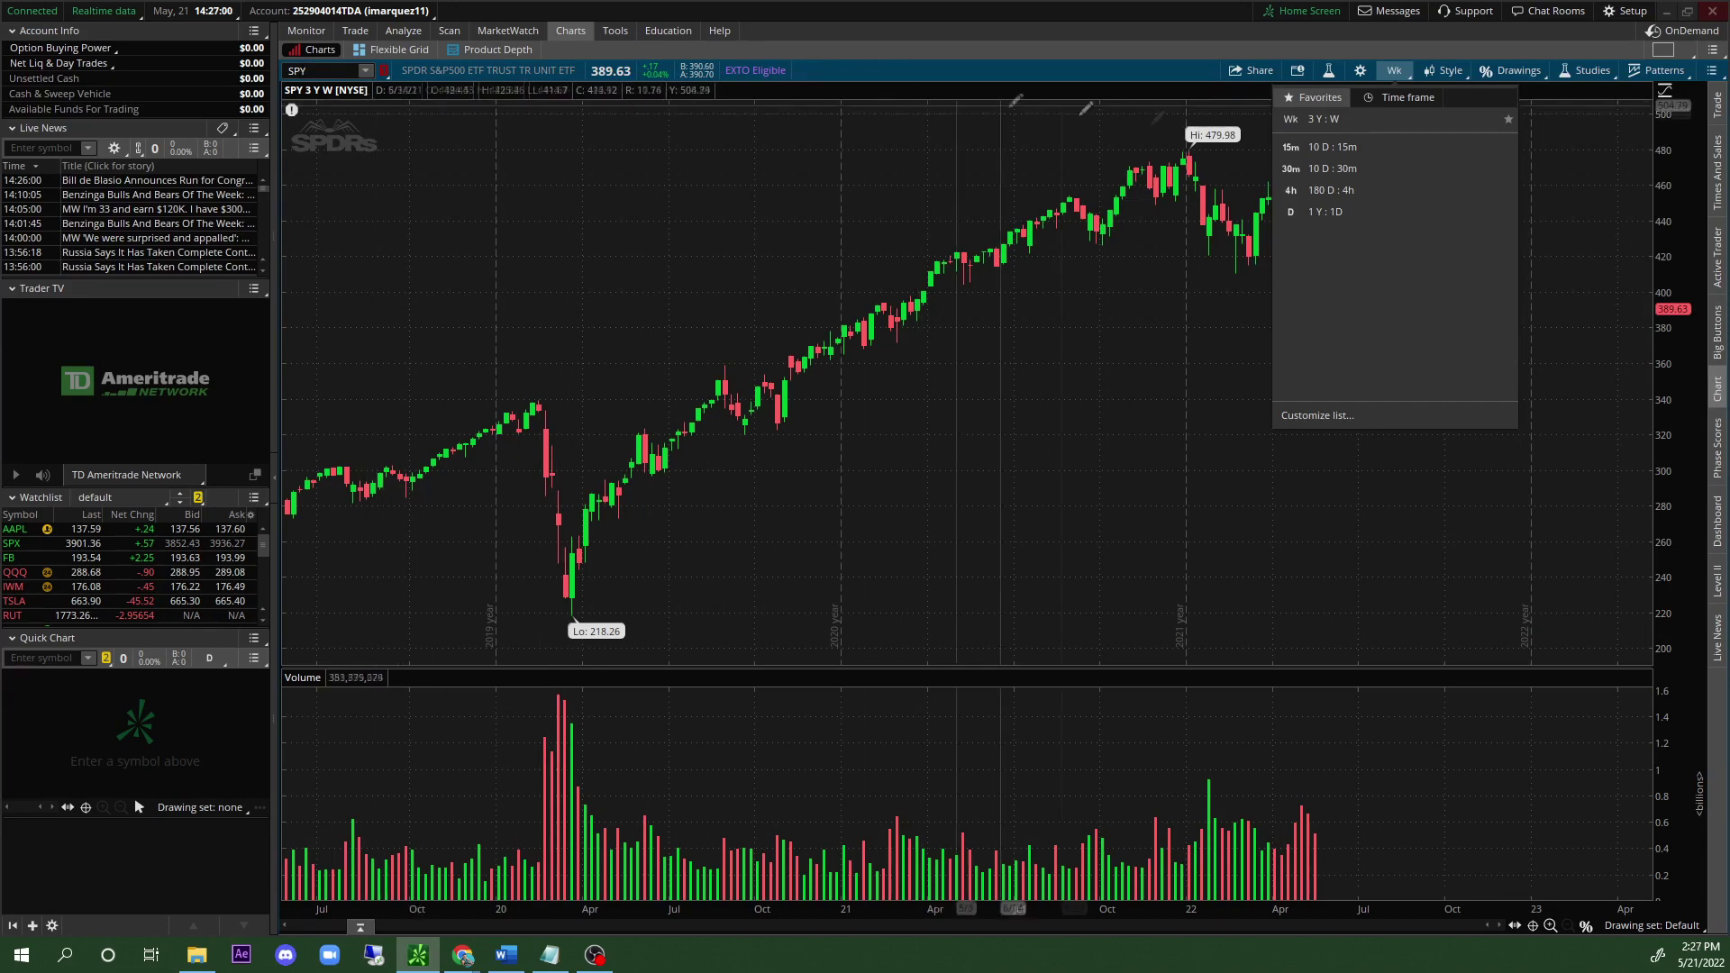
left_click(1364, 123)
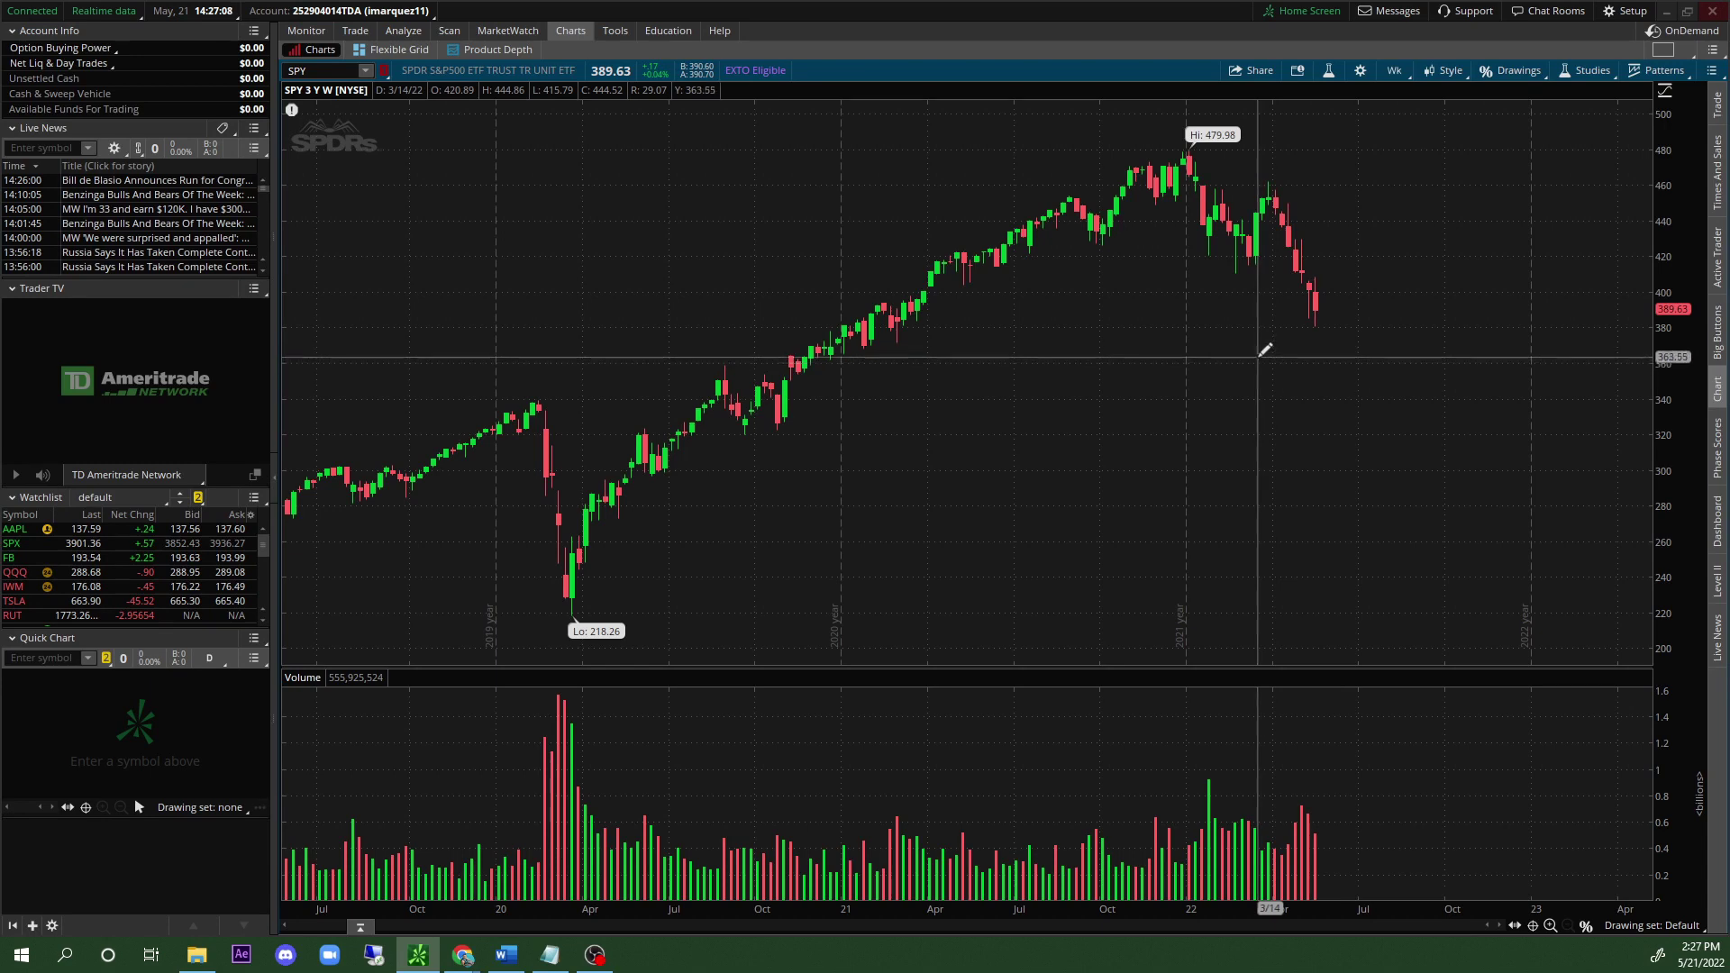
left_click(1585, 926)
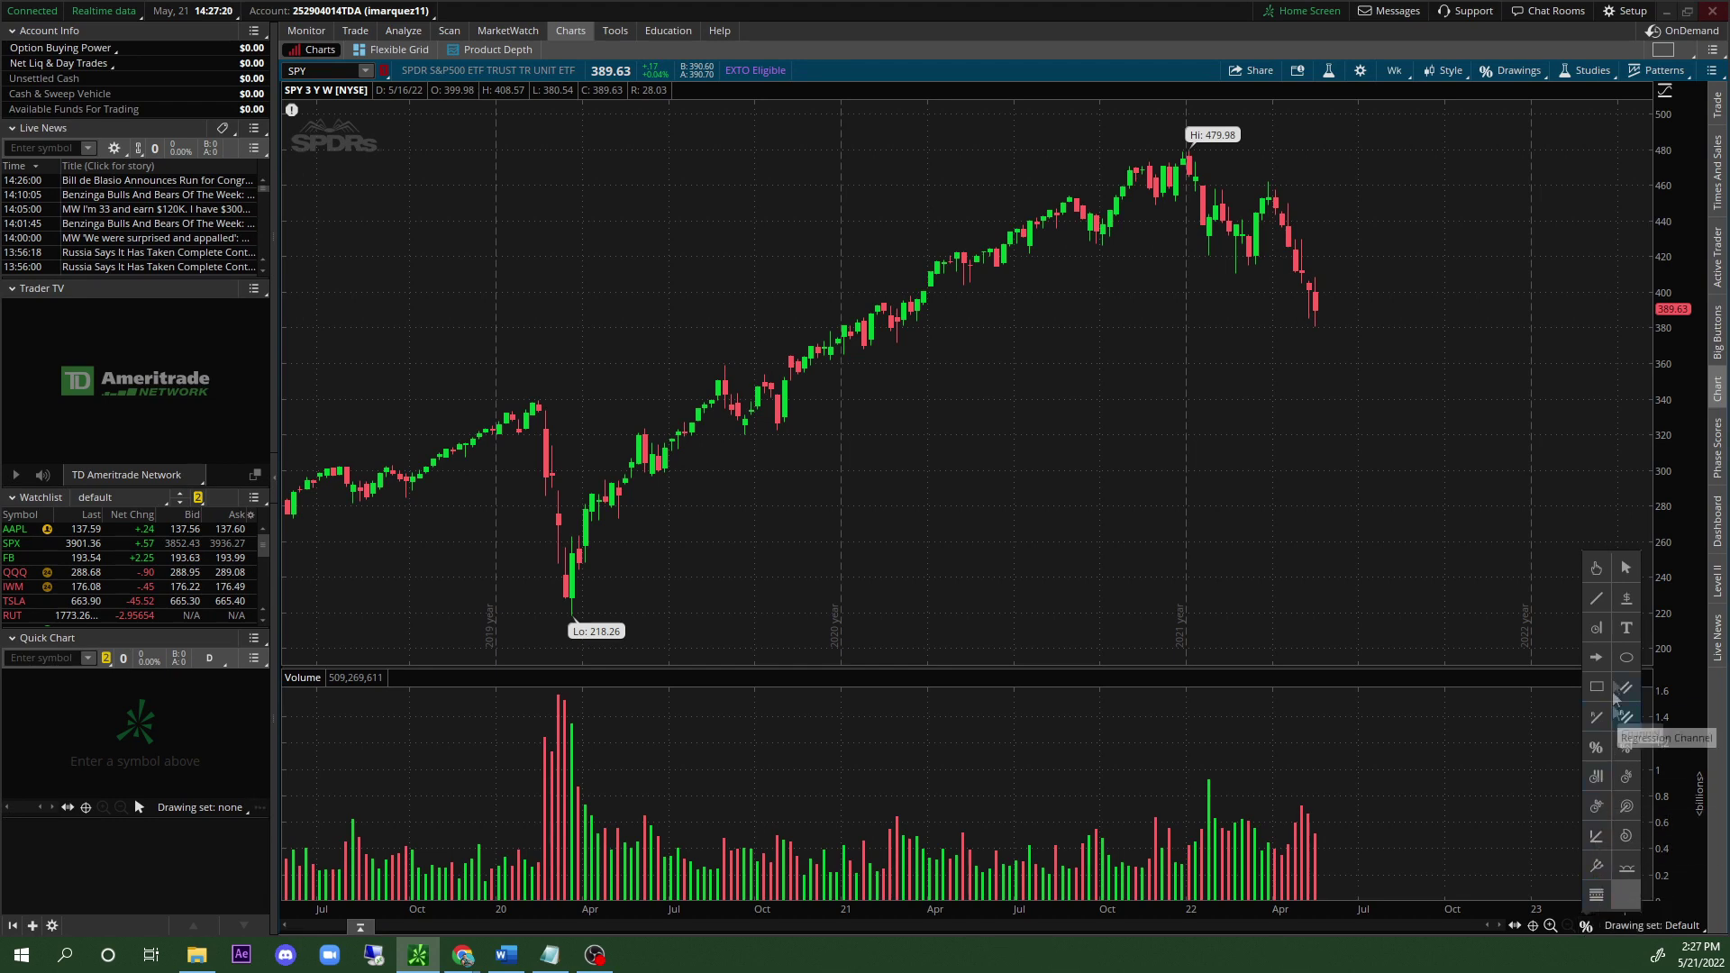
Place a horizontal price level at $265.34 and open its properties.
left_click(1630, 597)
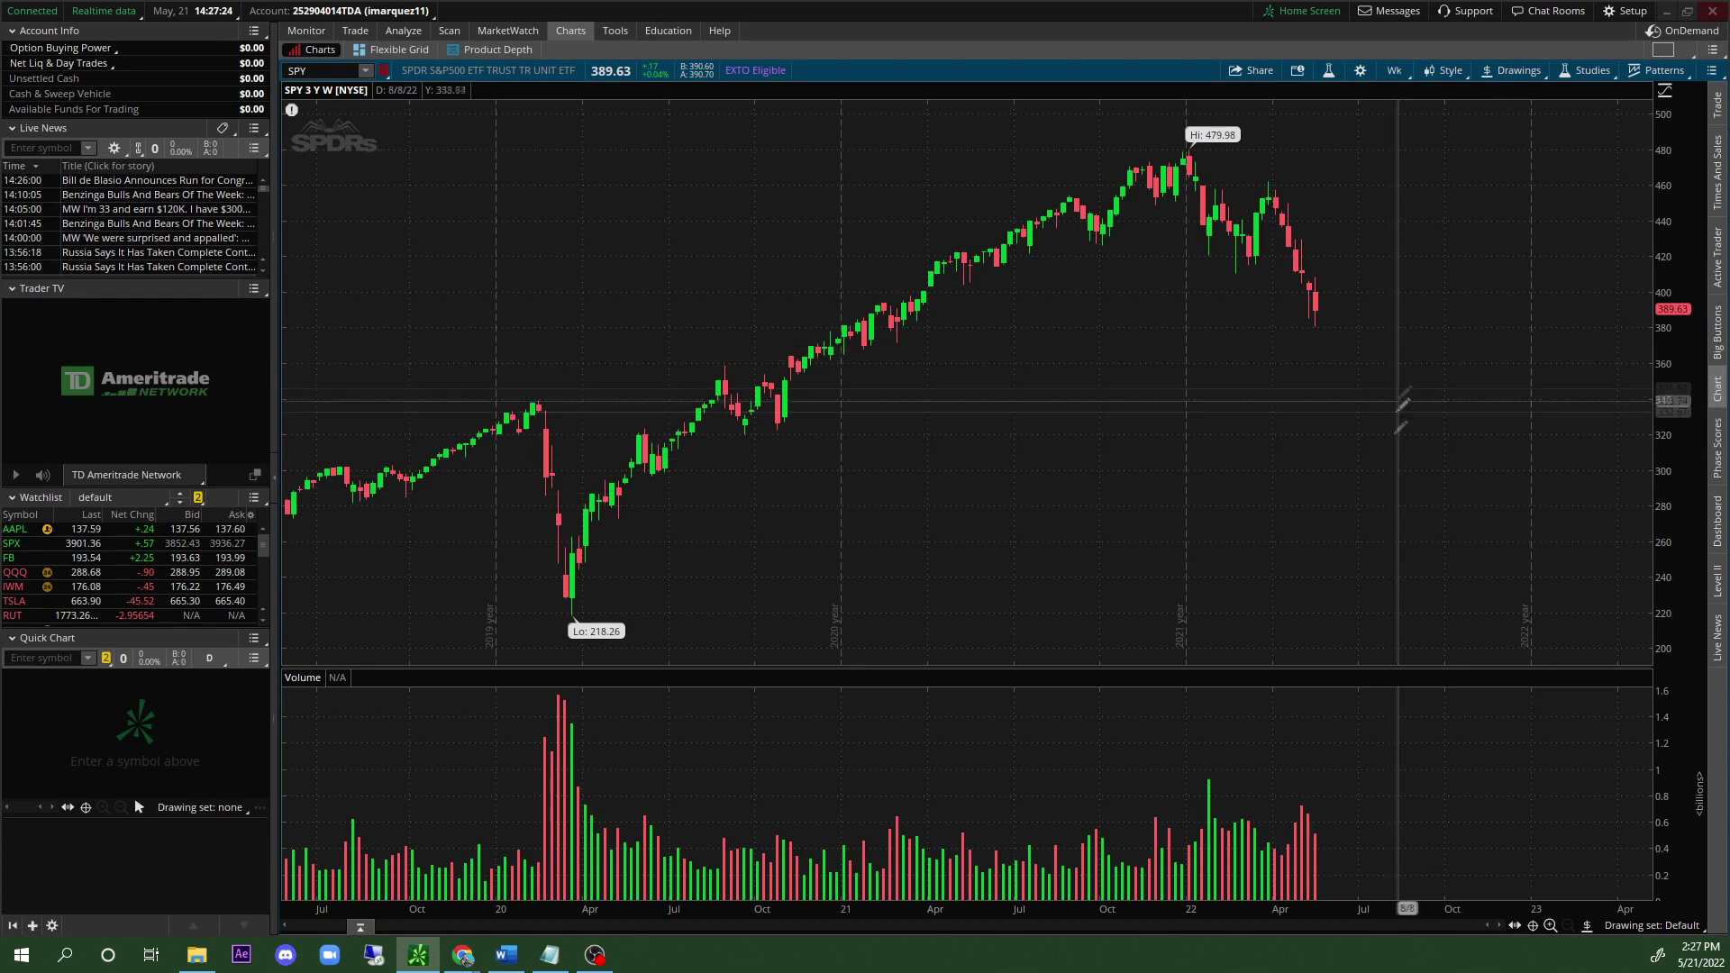
left_click(1403, 627)
mouse_move(1451, 621)
left_mouse_down()
mouse_move(1418, 517)
mouse_move(1472, 722)
mouse_move(1452, 530)
left_mouse_up()
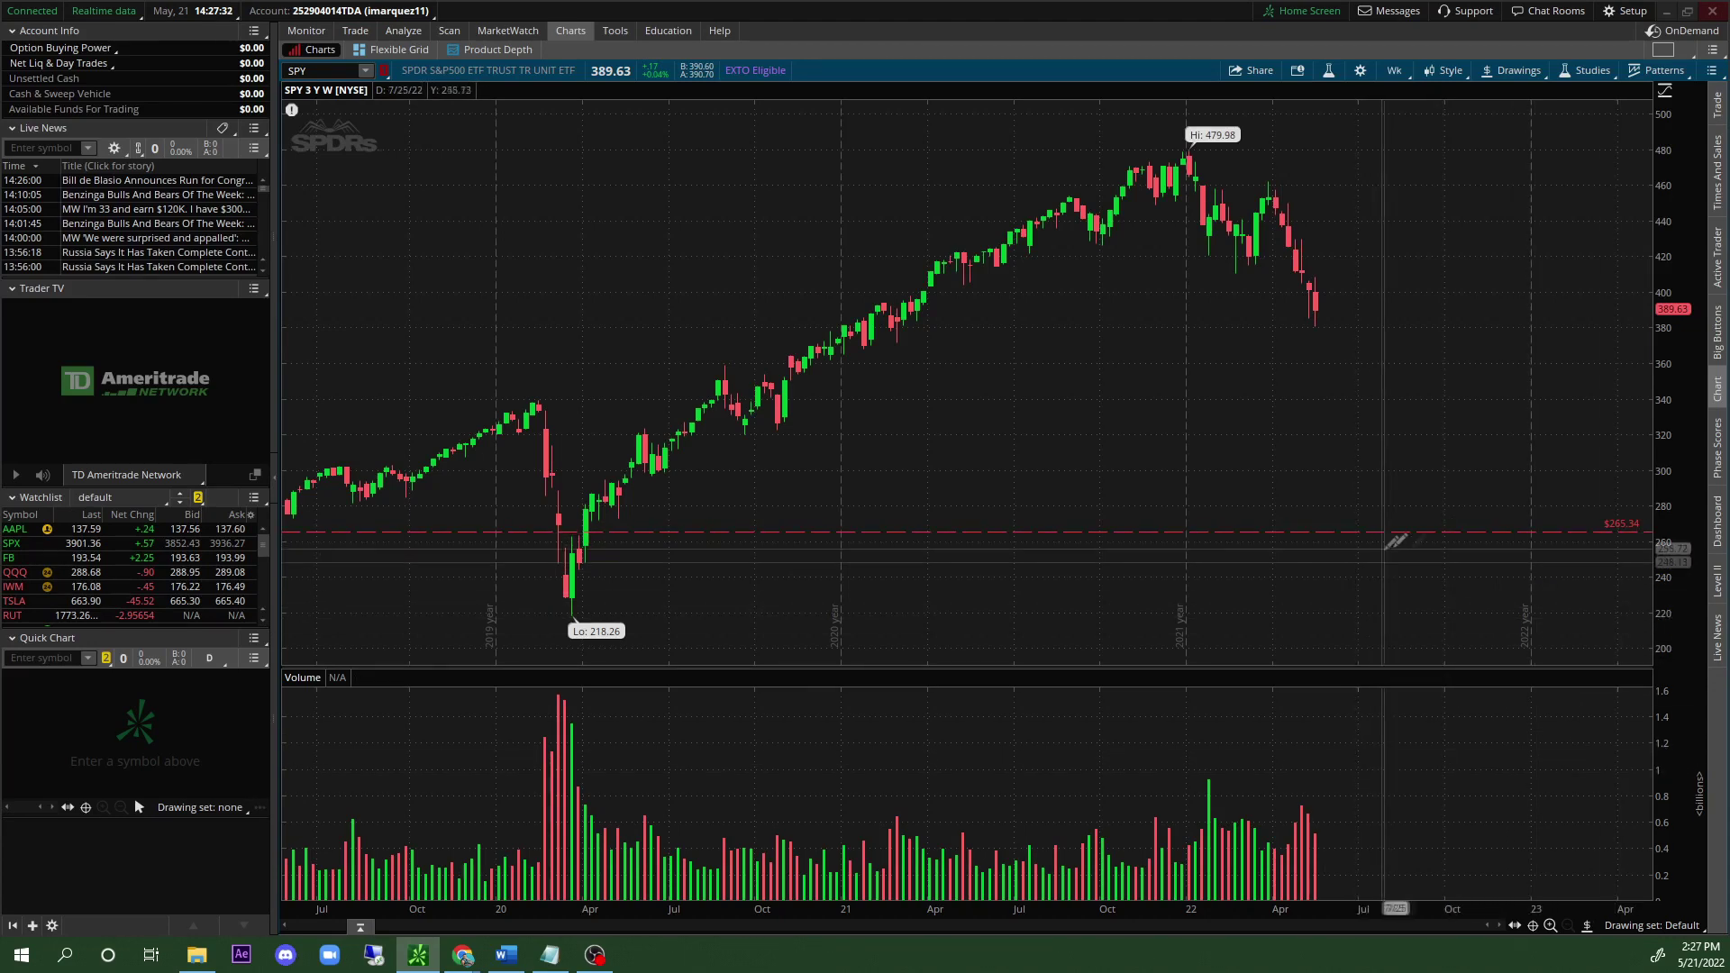
right_click(1424, 533)
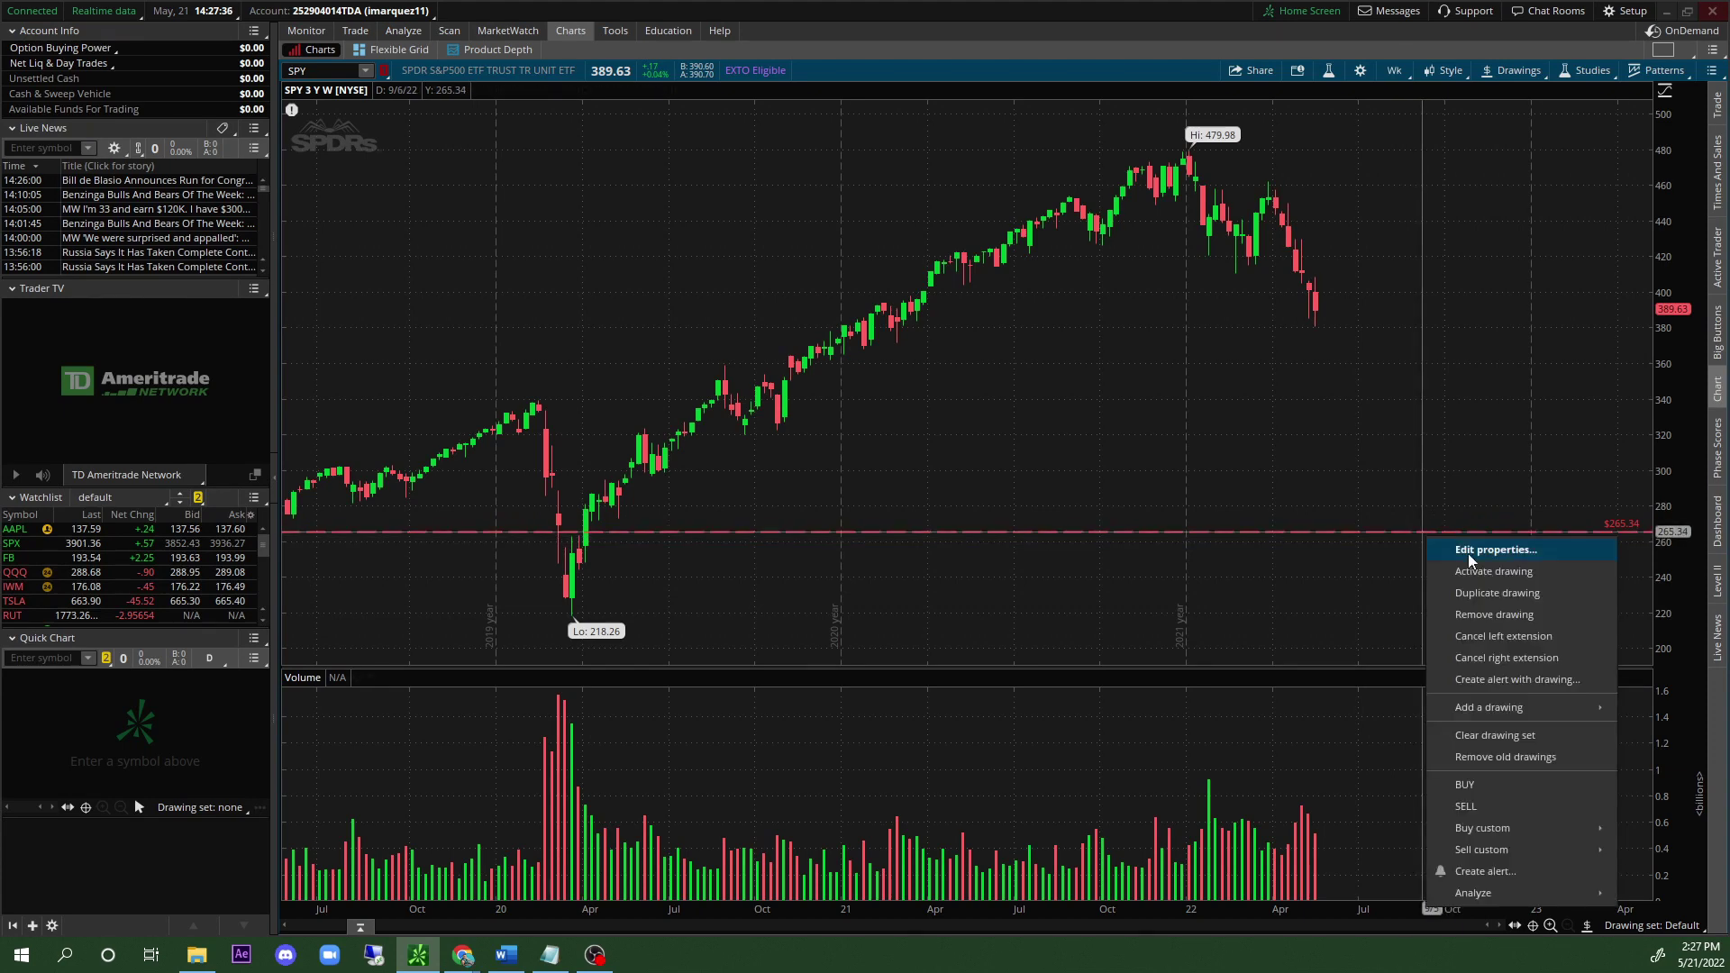
left_click(1469, 551)
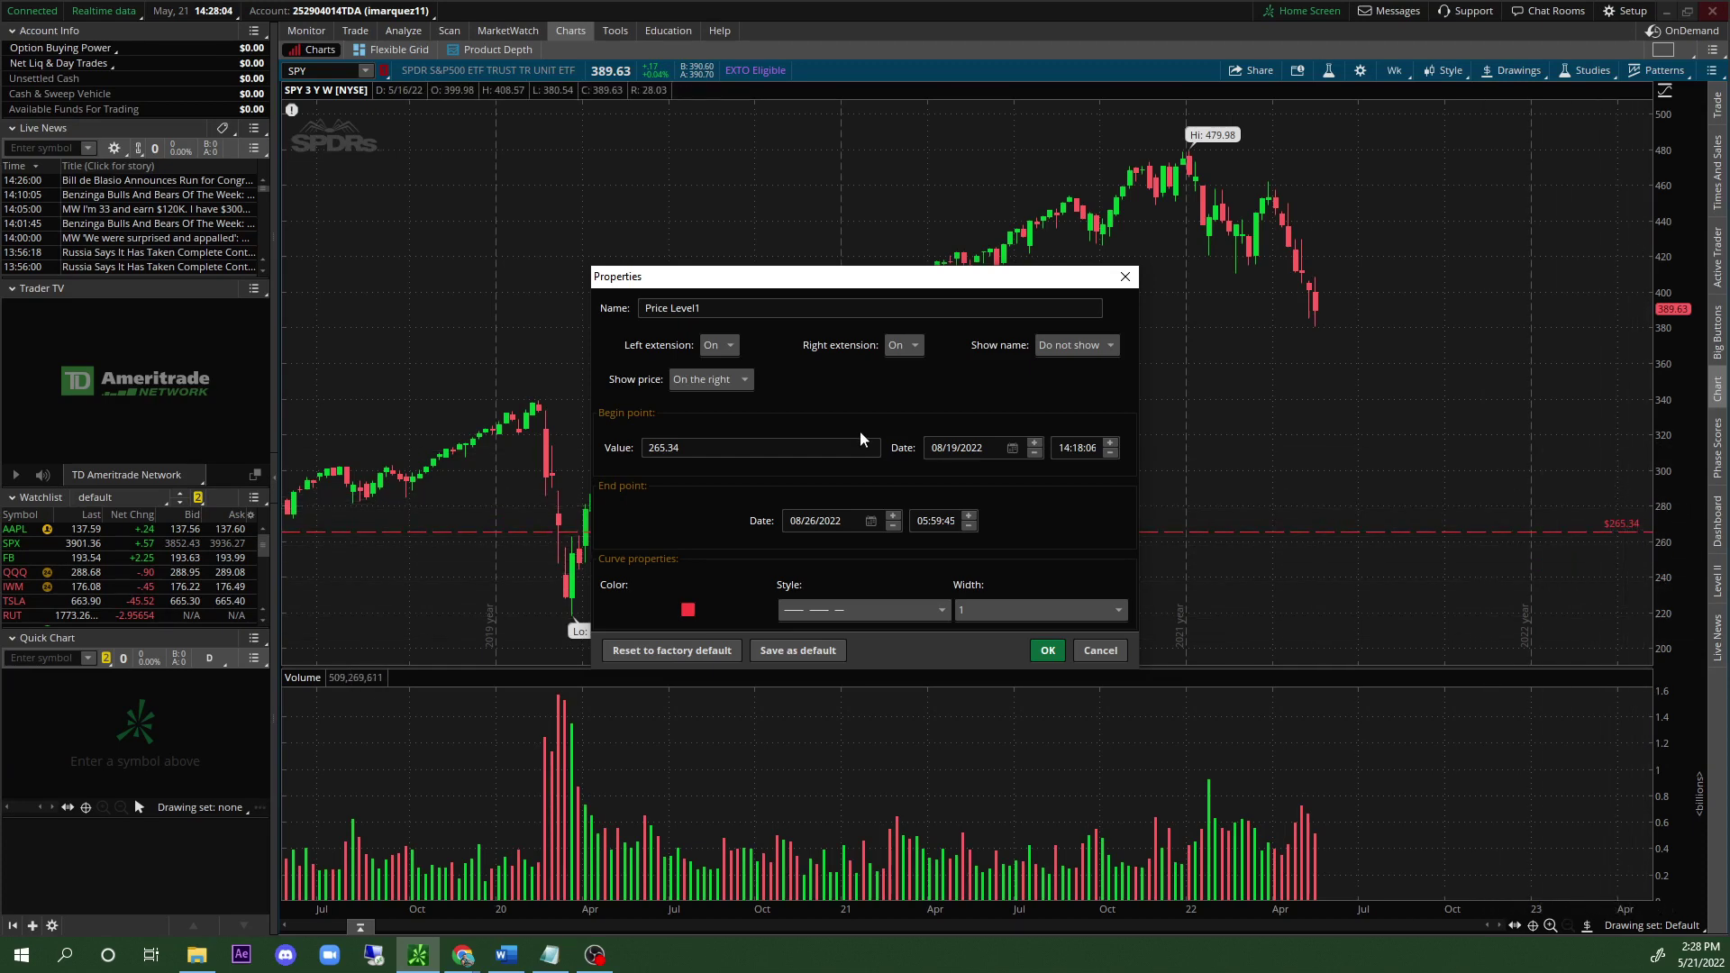
Make the $265.34 level a green short-dash line and save that as the default.
left_click(863, 611)
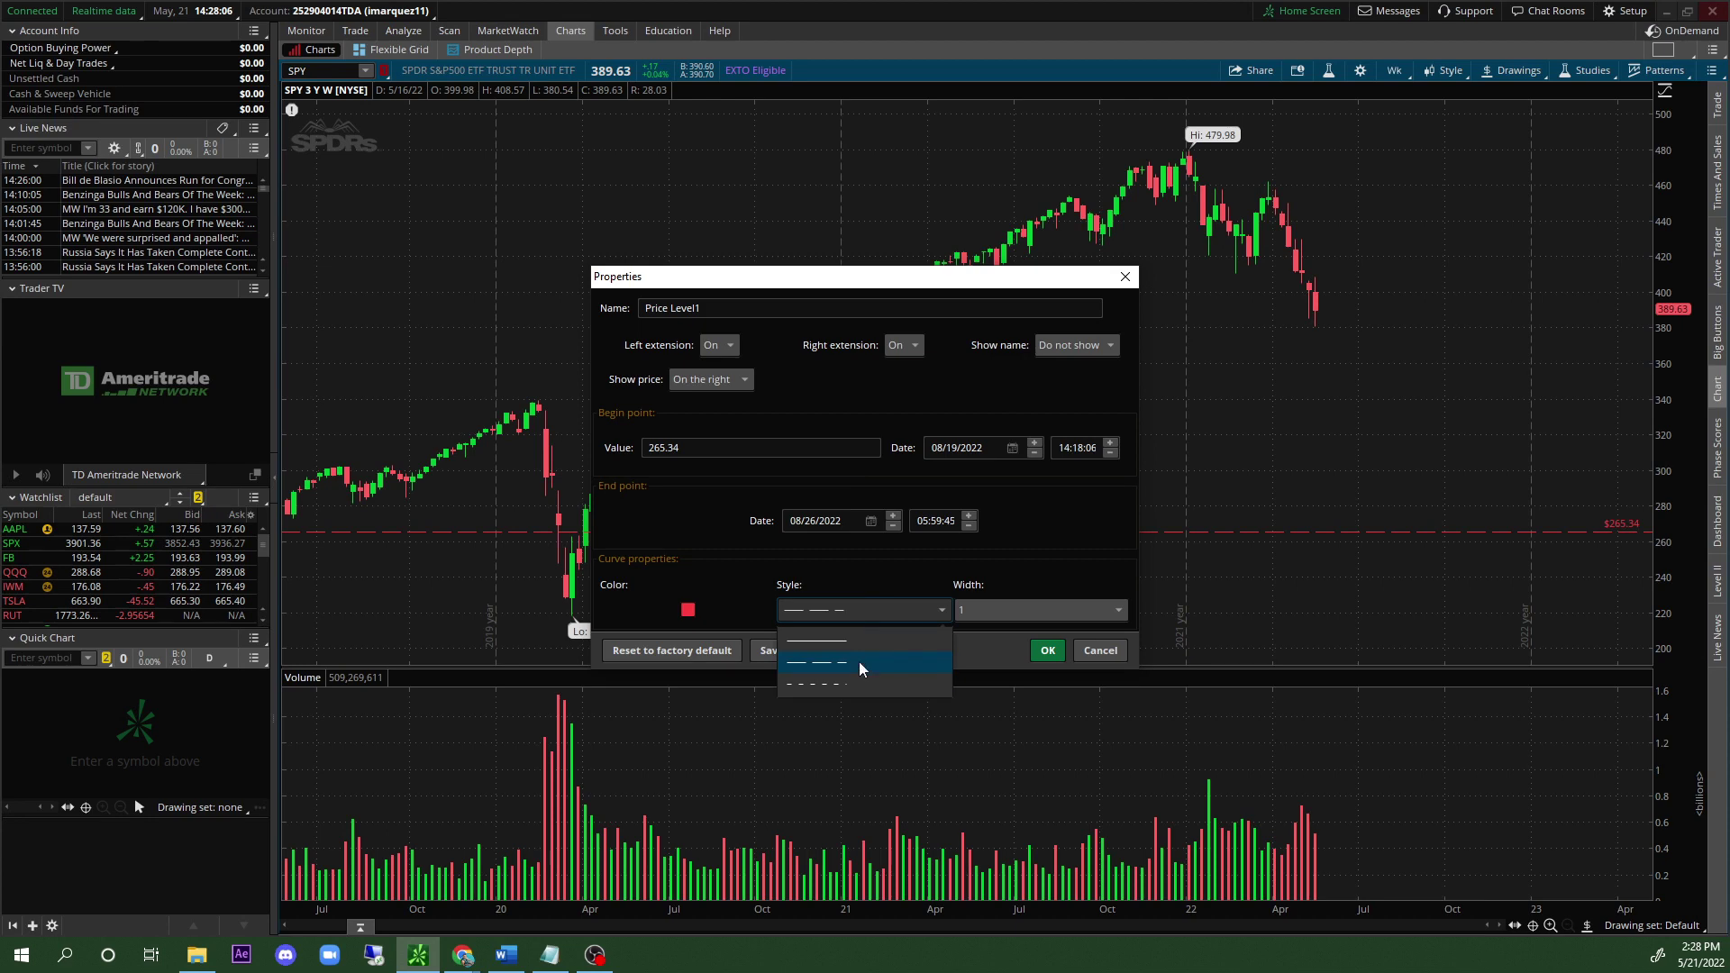
left_click(853, 684)
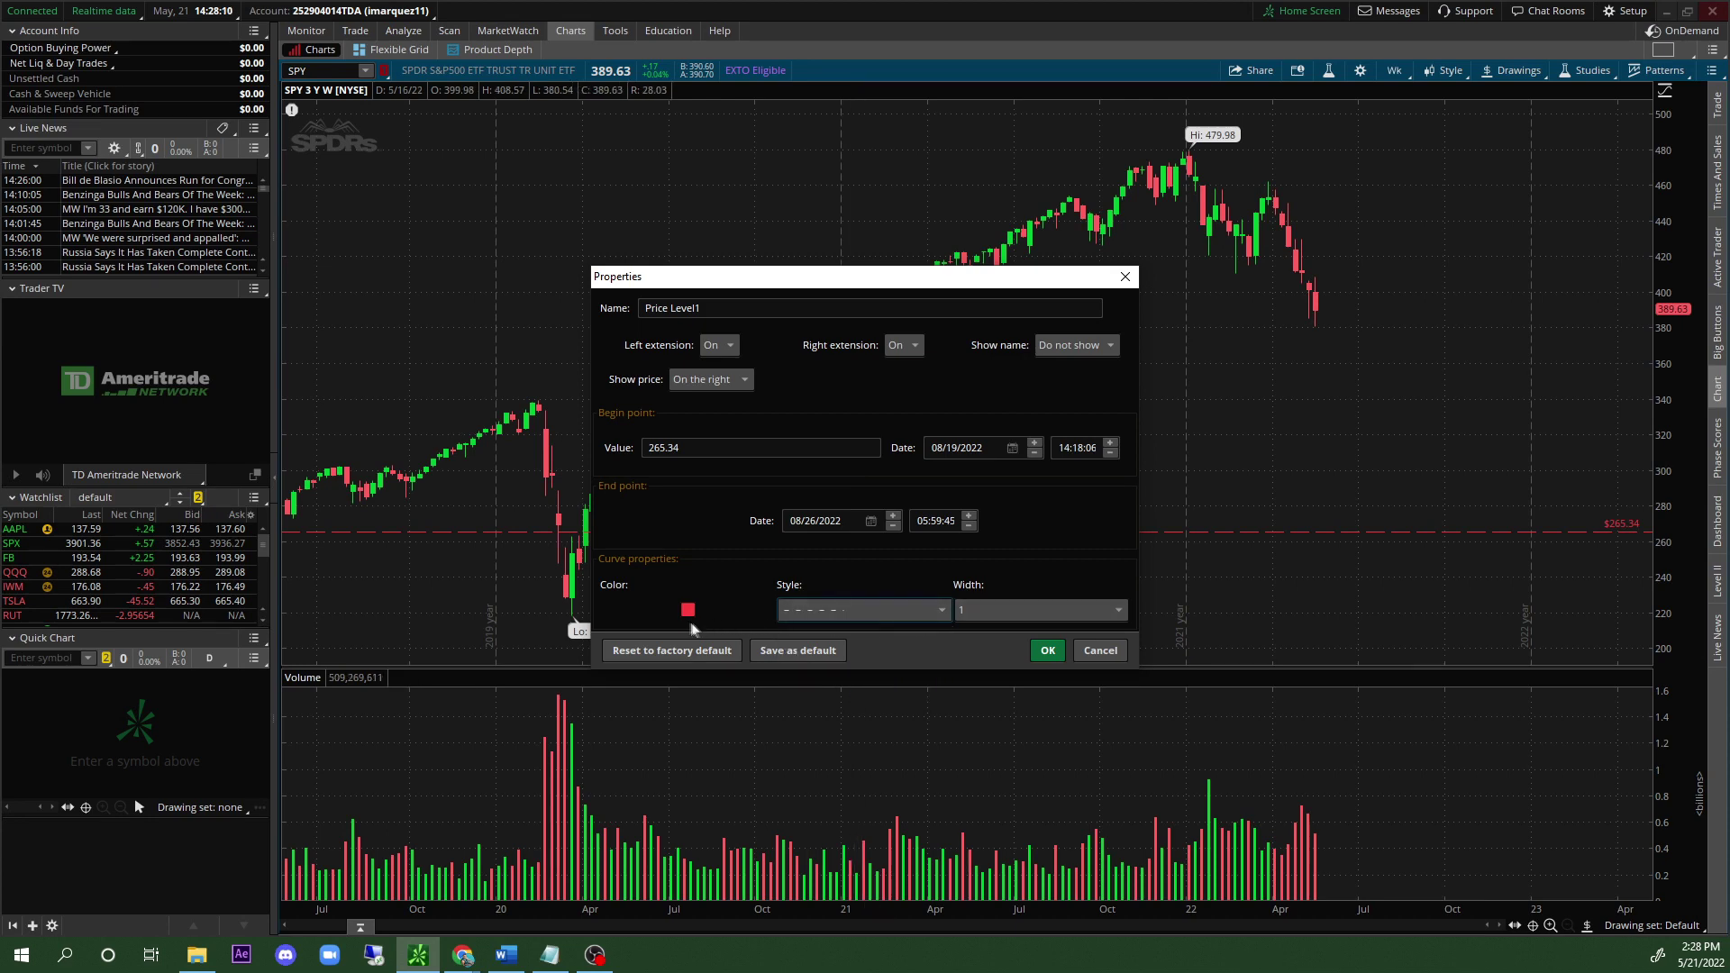
left_click(688, 612)
left_click(708, 595)
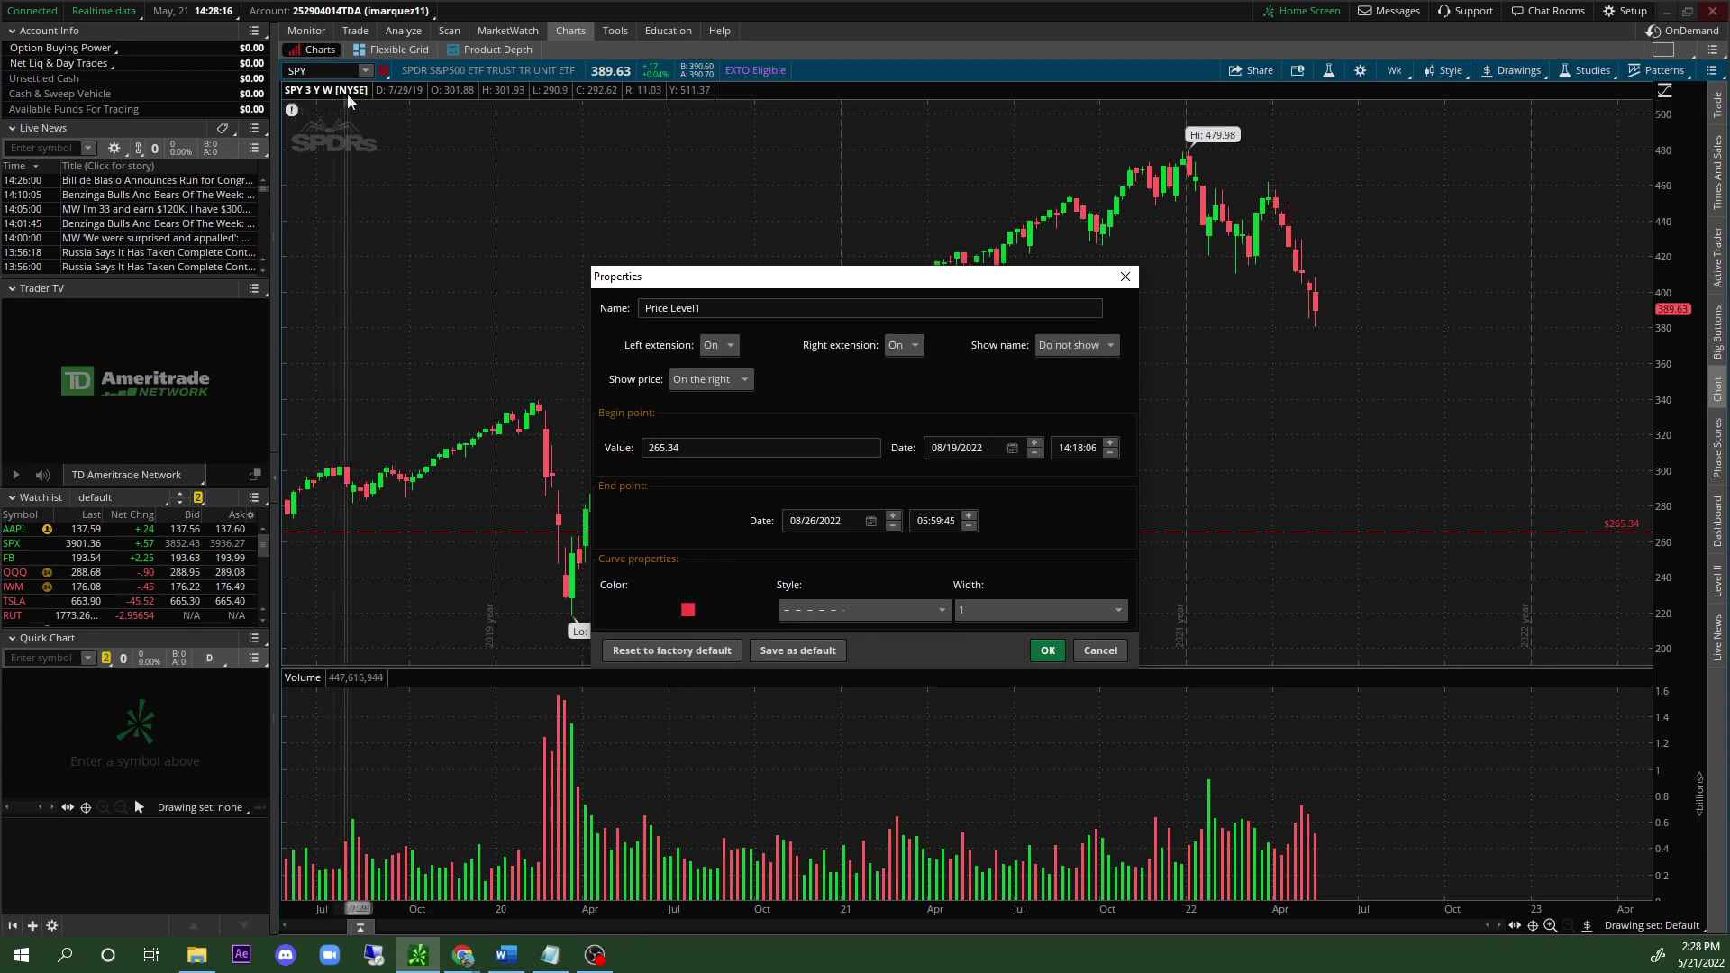
left_click(690, 612)
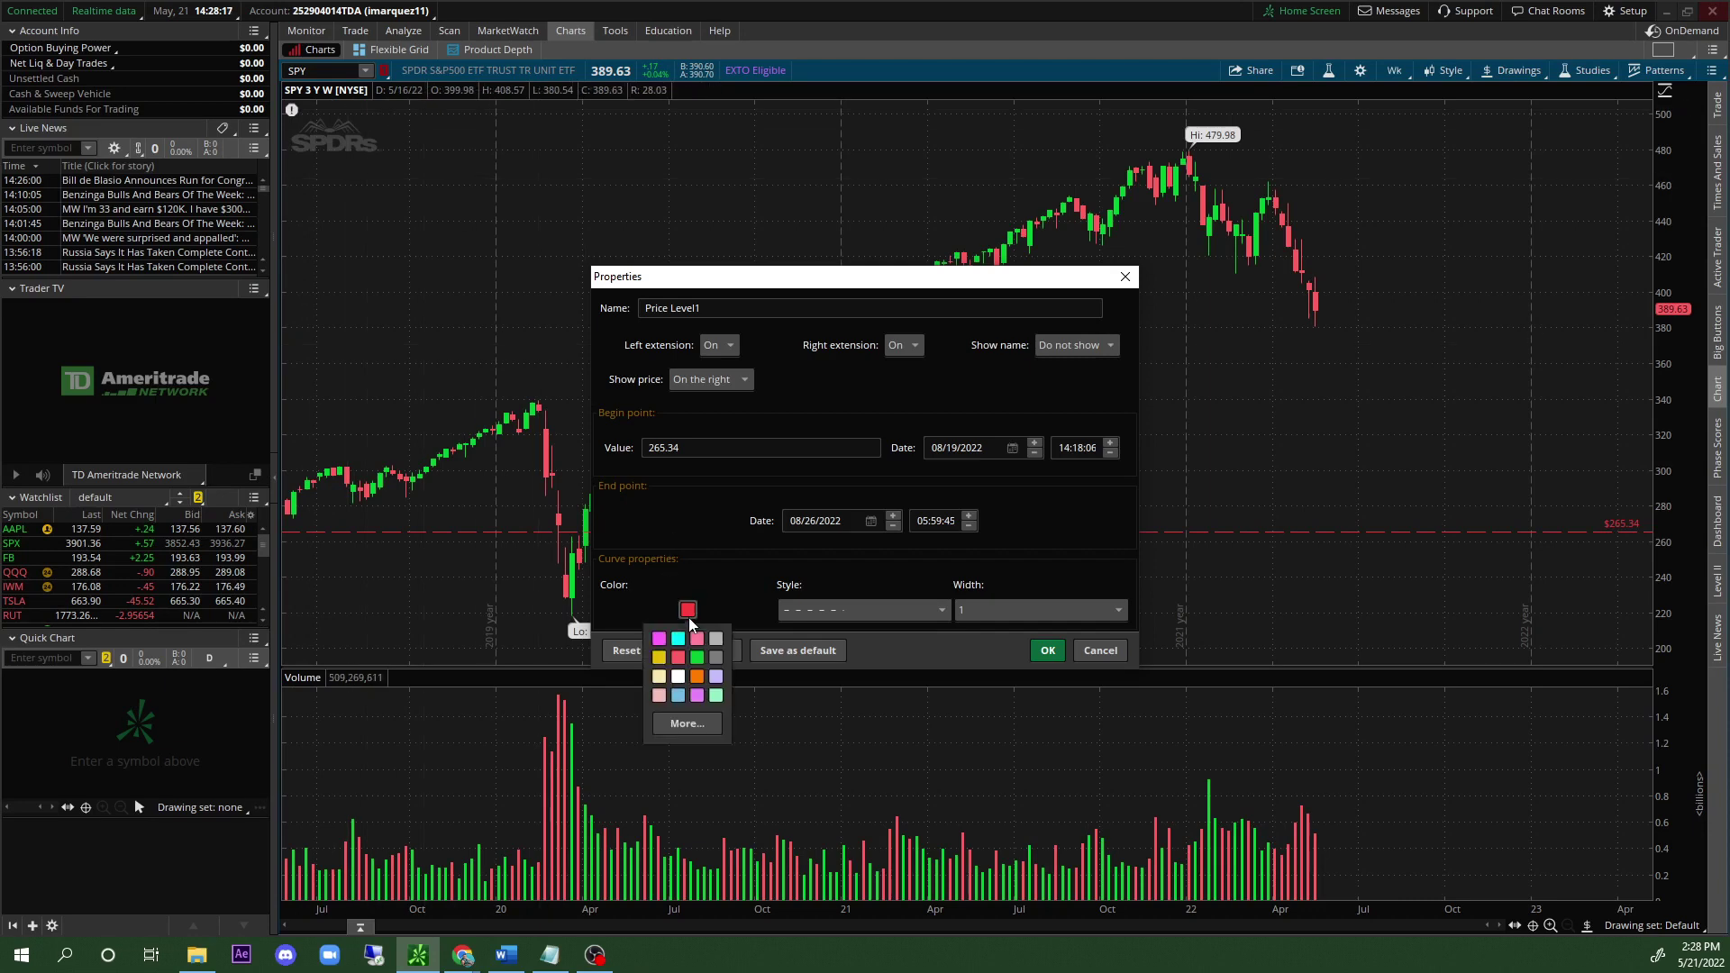
left_click(696, 664)
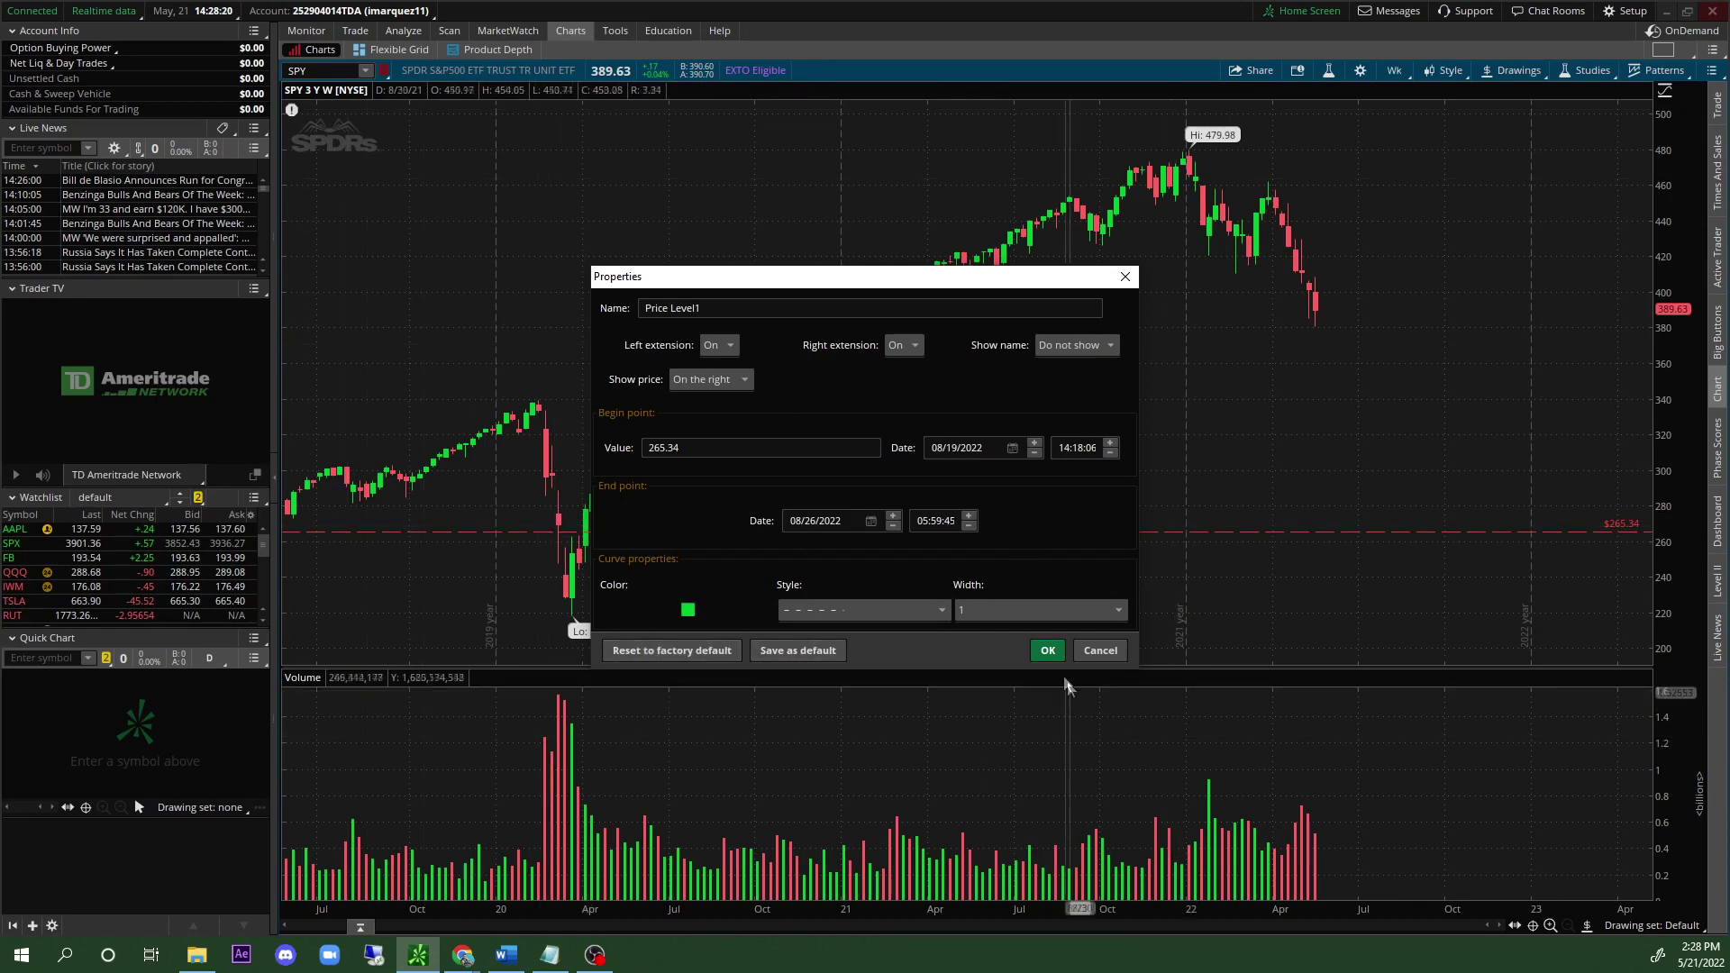
left_click(799, 653)
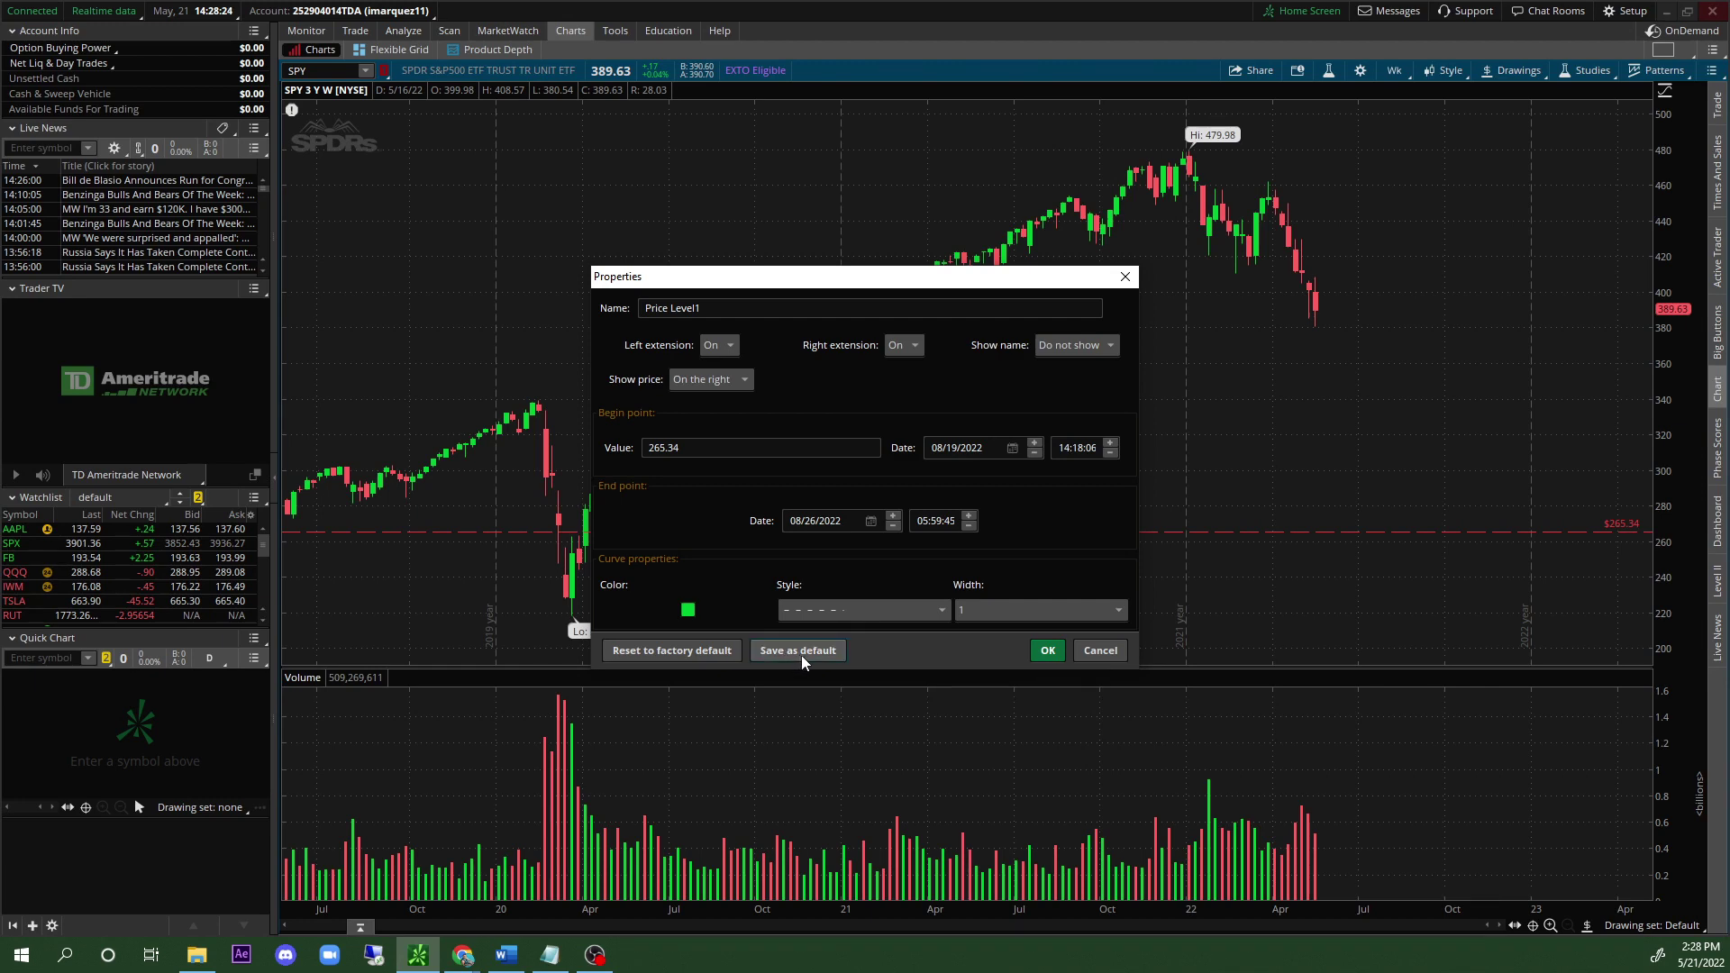
left_click(1046, 651)
Remove the $265.34 level and add price levels at $404.05 and $457.2.
right_click(1357, 527)
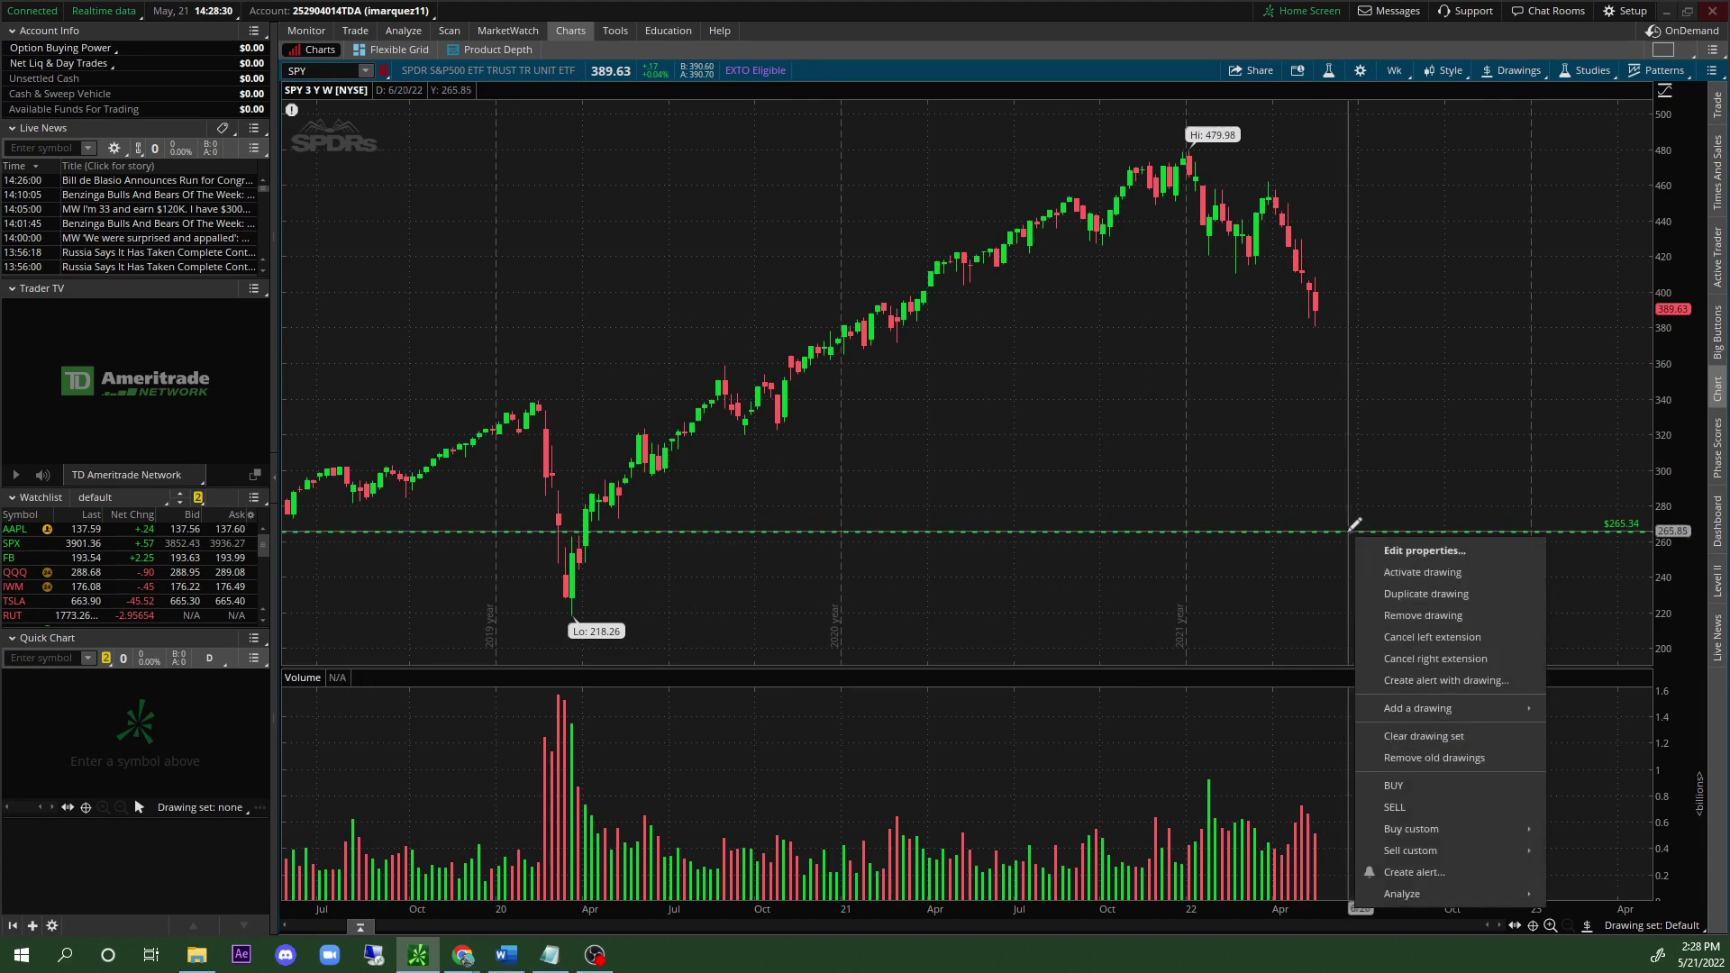
left_click(1424, 616)
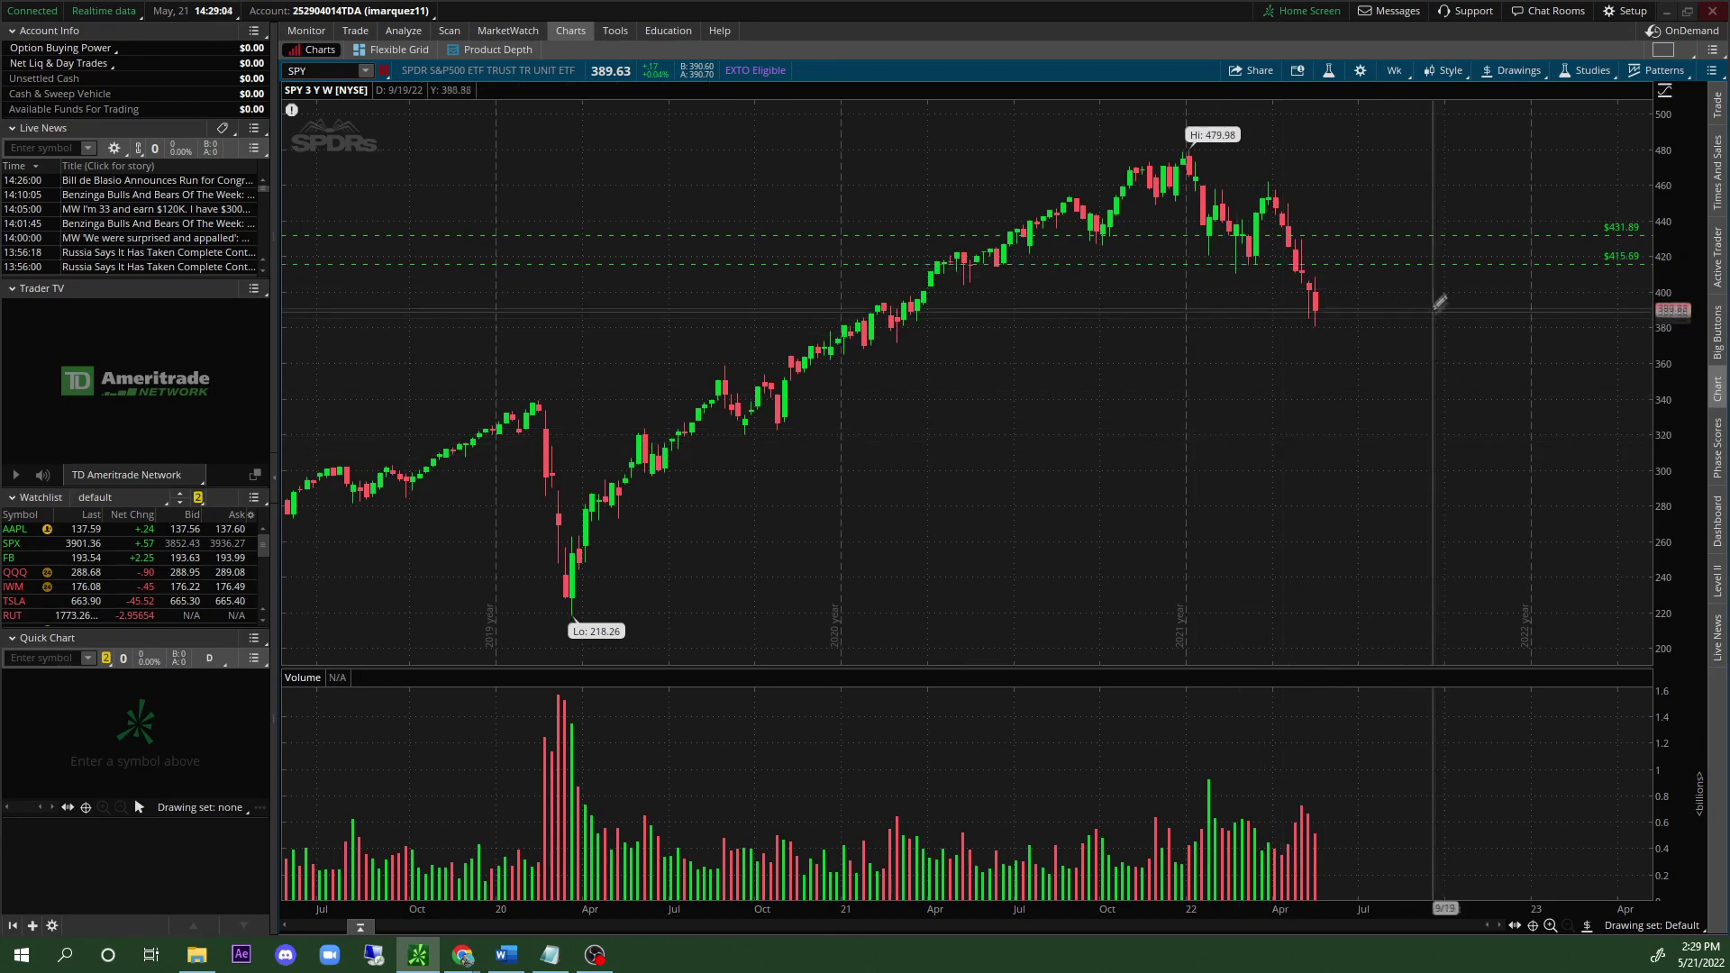
left_click(1427, 284)
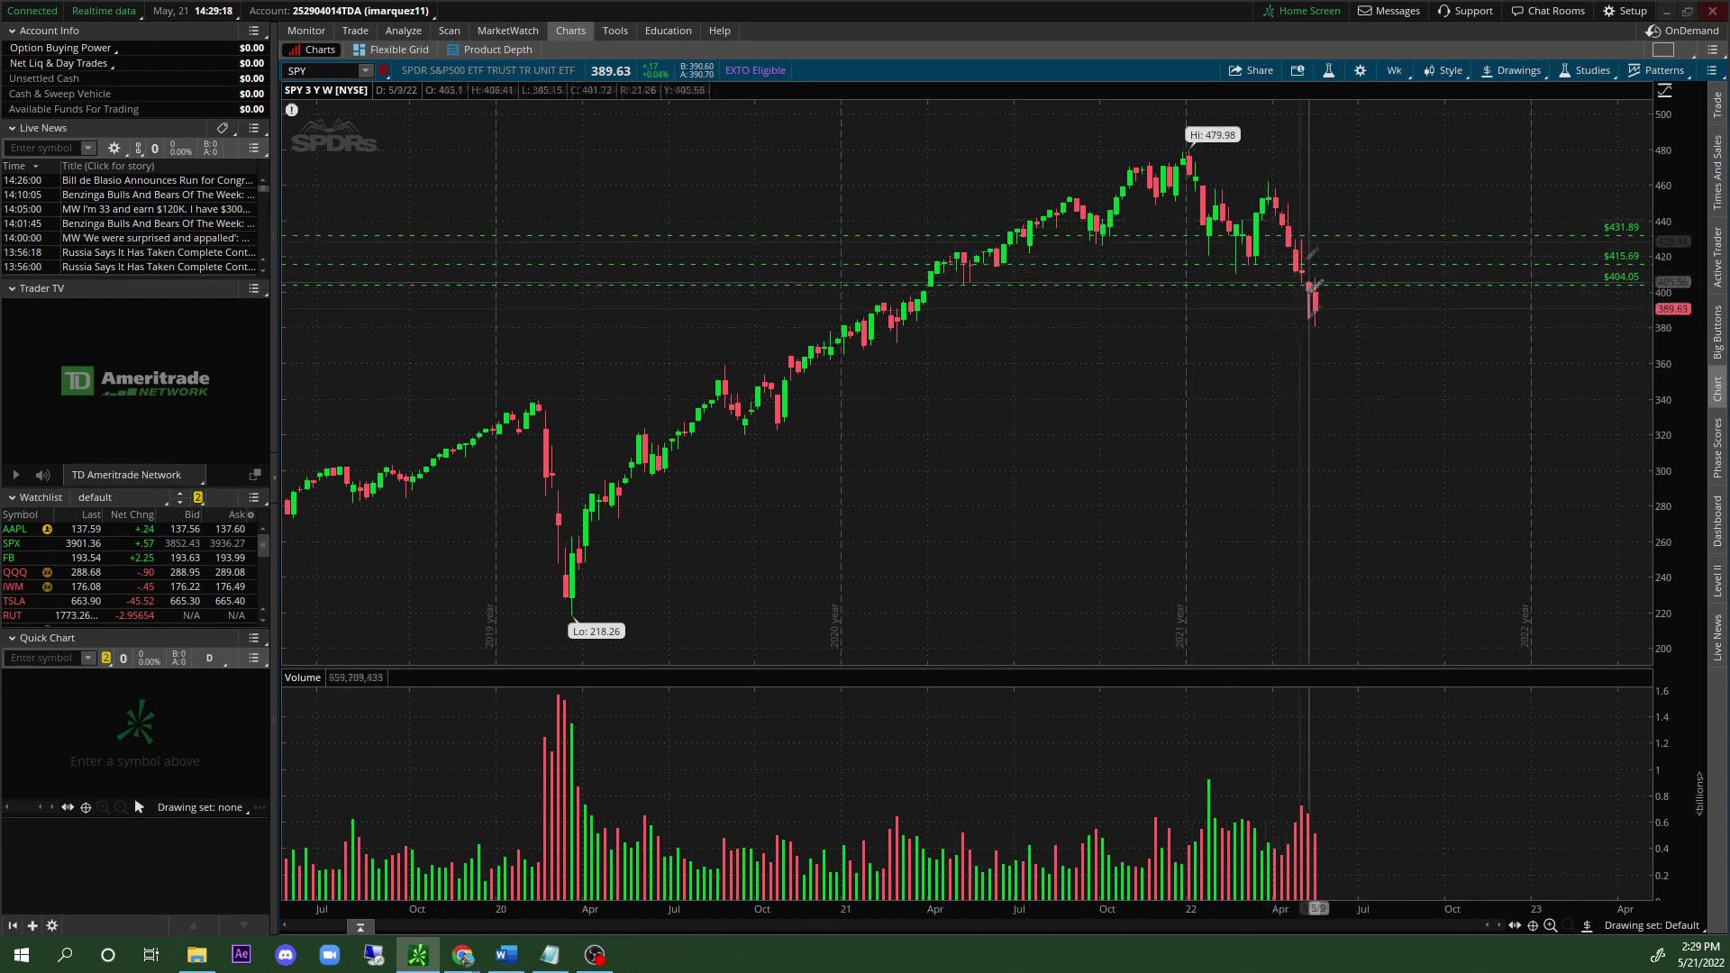
left_click(1343, 189)
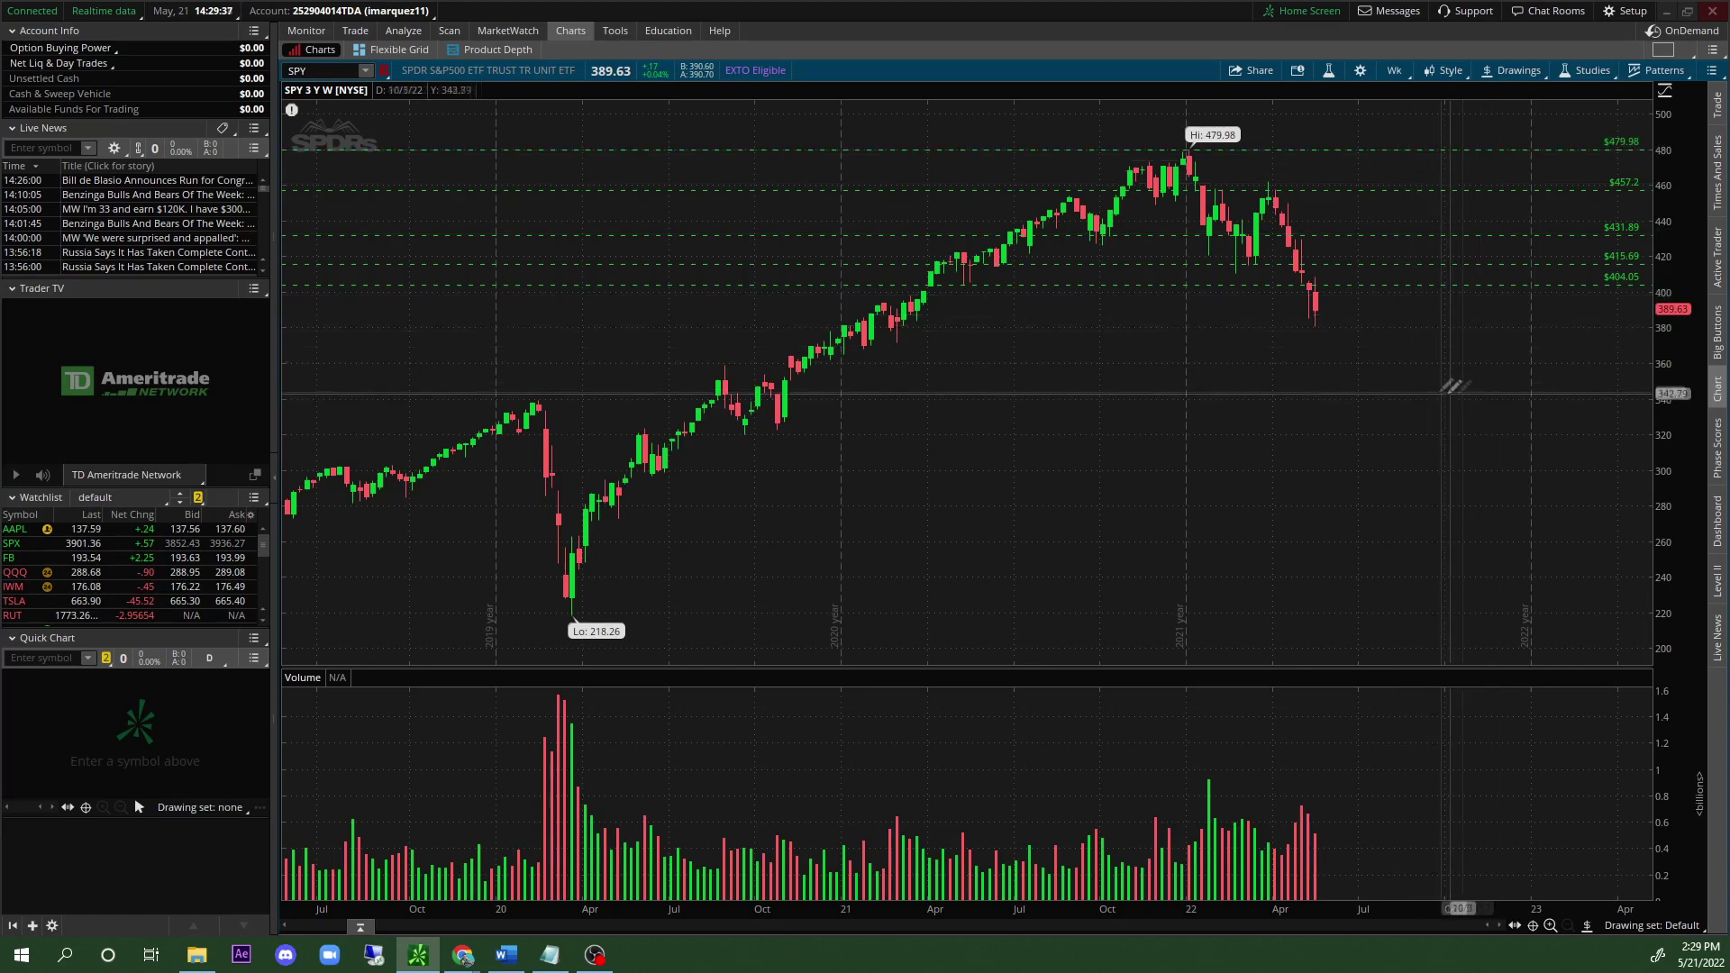
Add price levels at $381.27, $351.9, $339.75 and $319.51.
left_click(1401, 326)
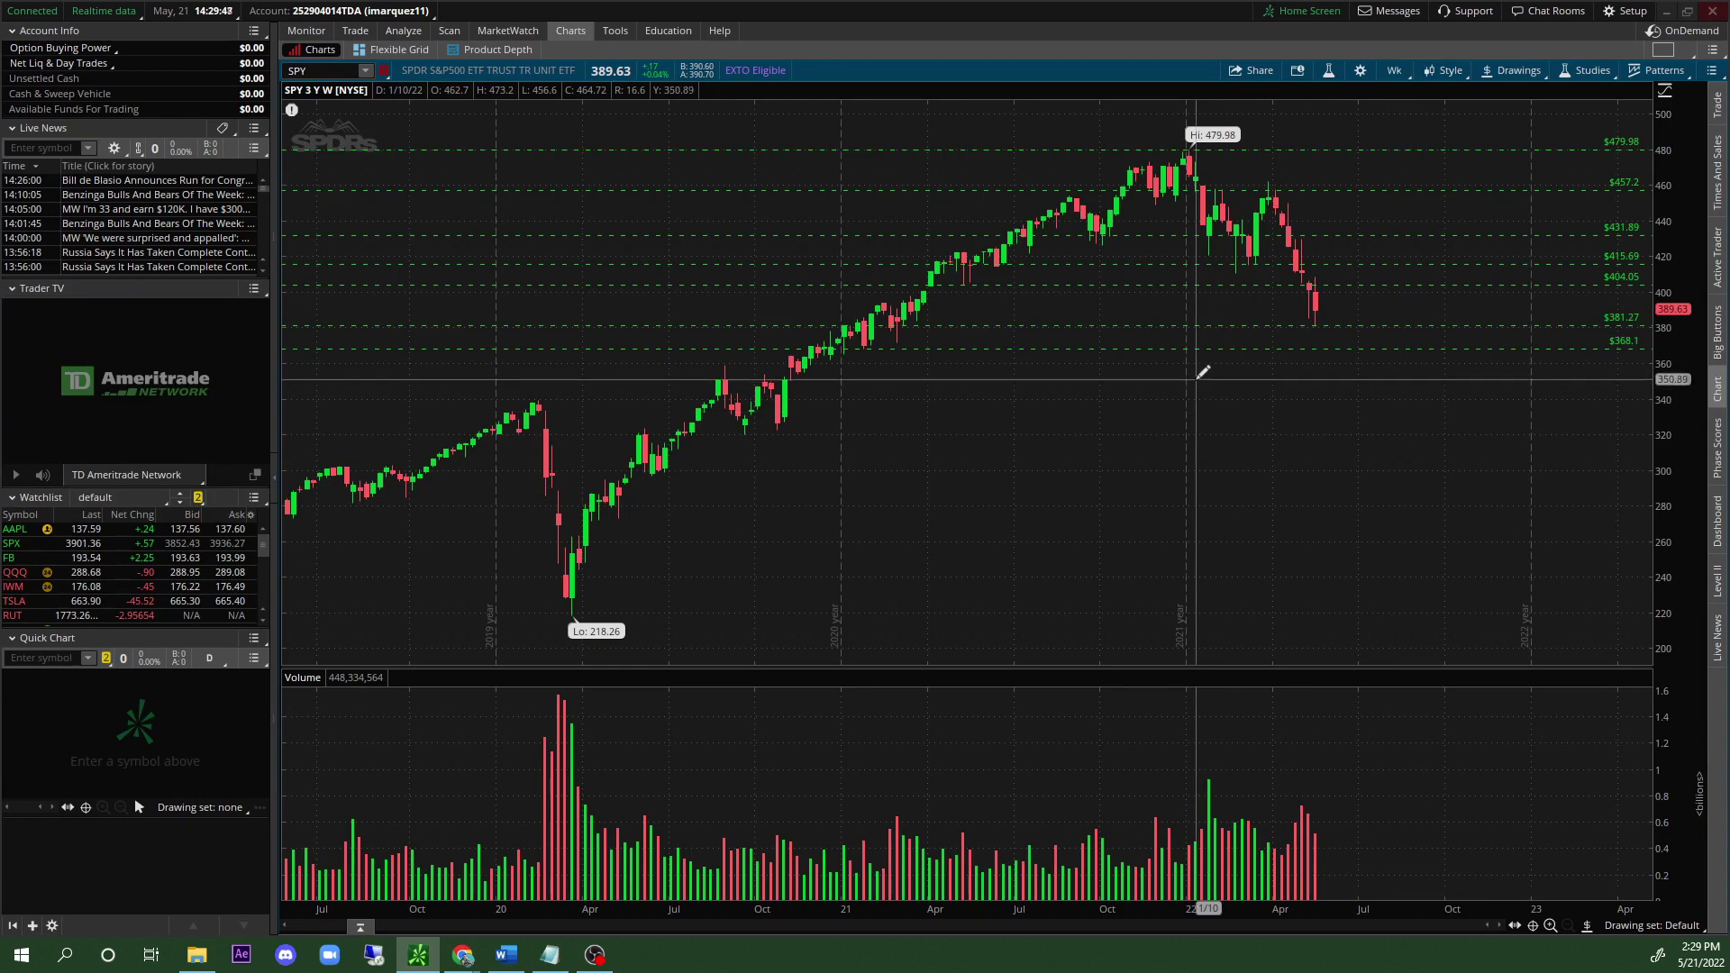
left_click(1195, 377)
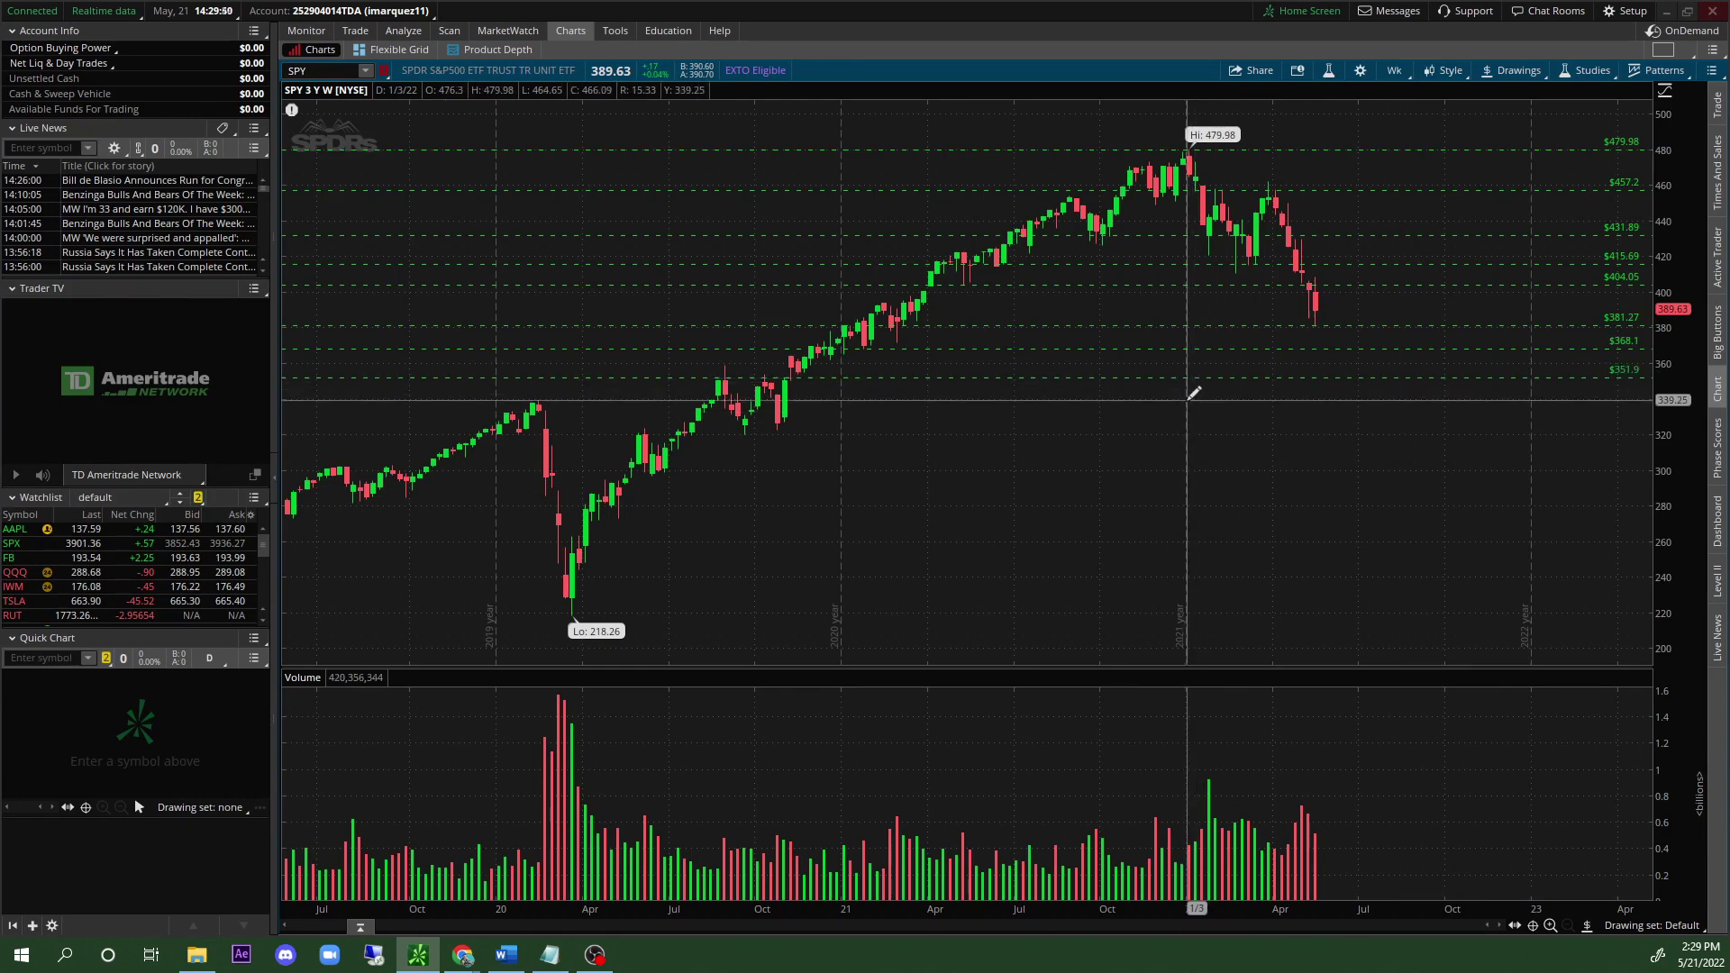
left_click(1188, 399)
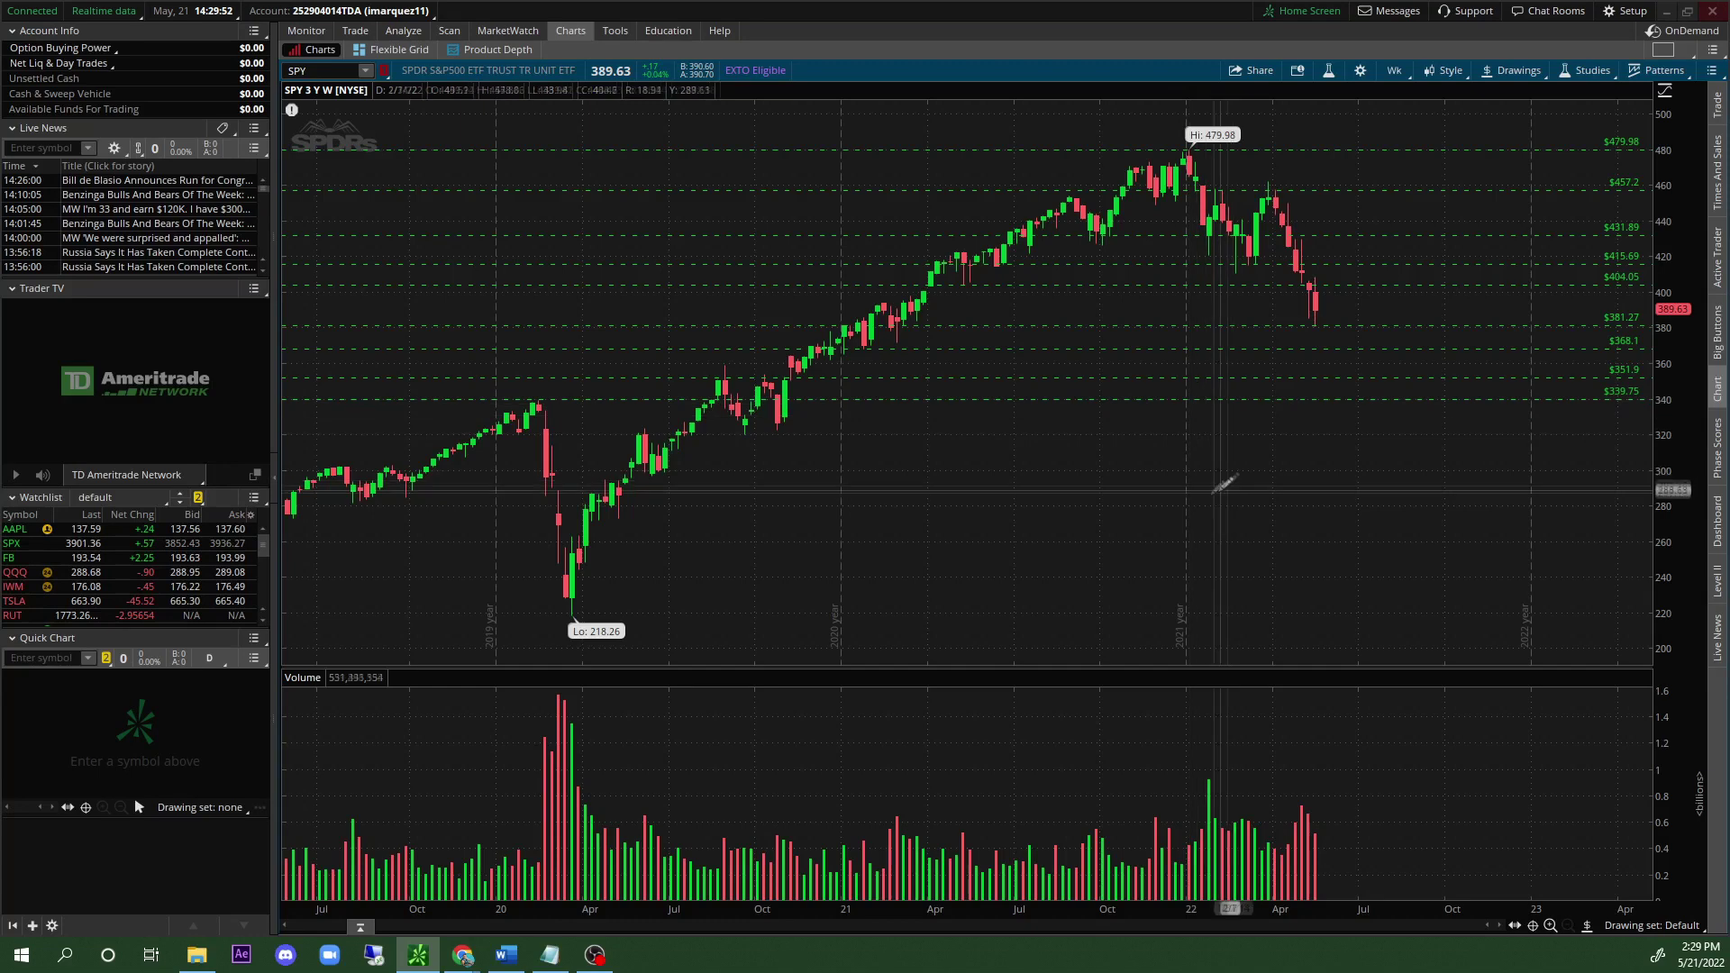
left_click(990, 434)
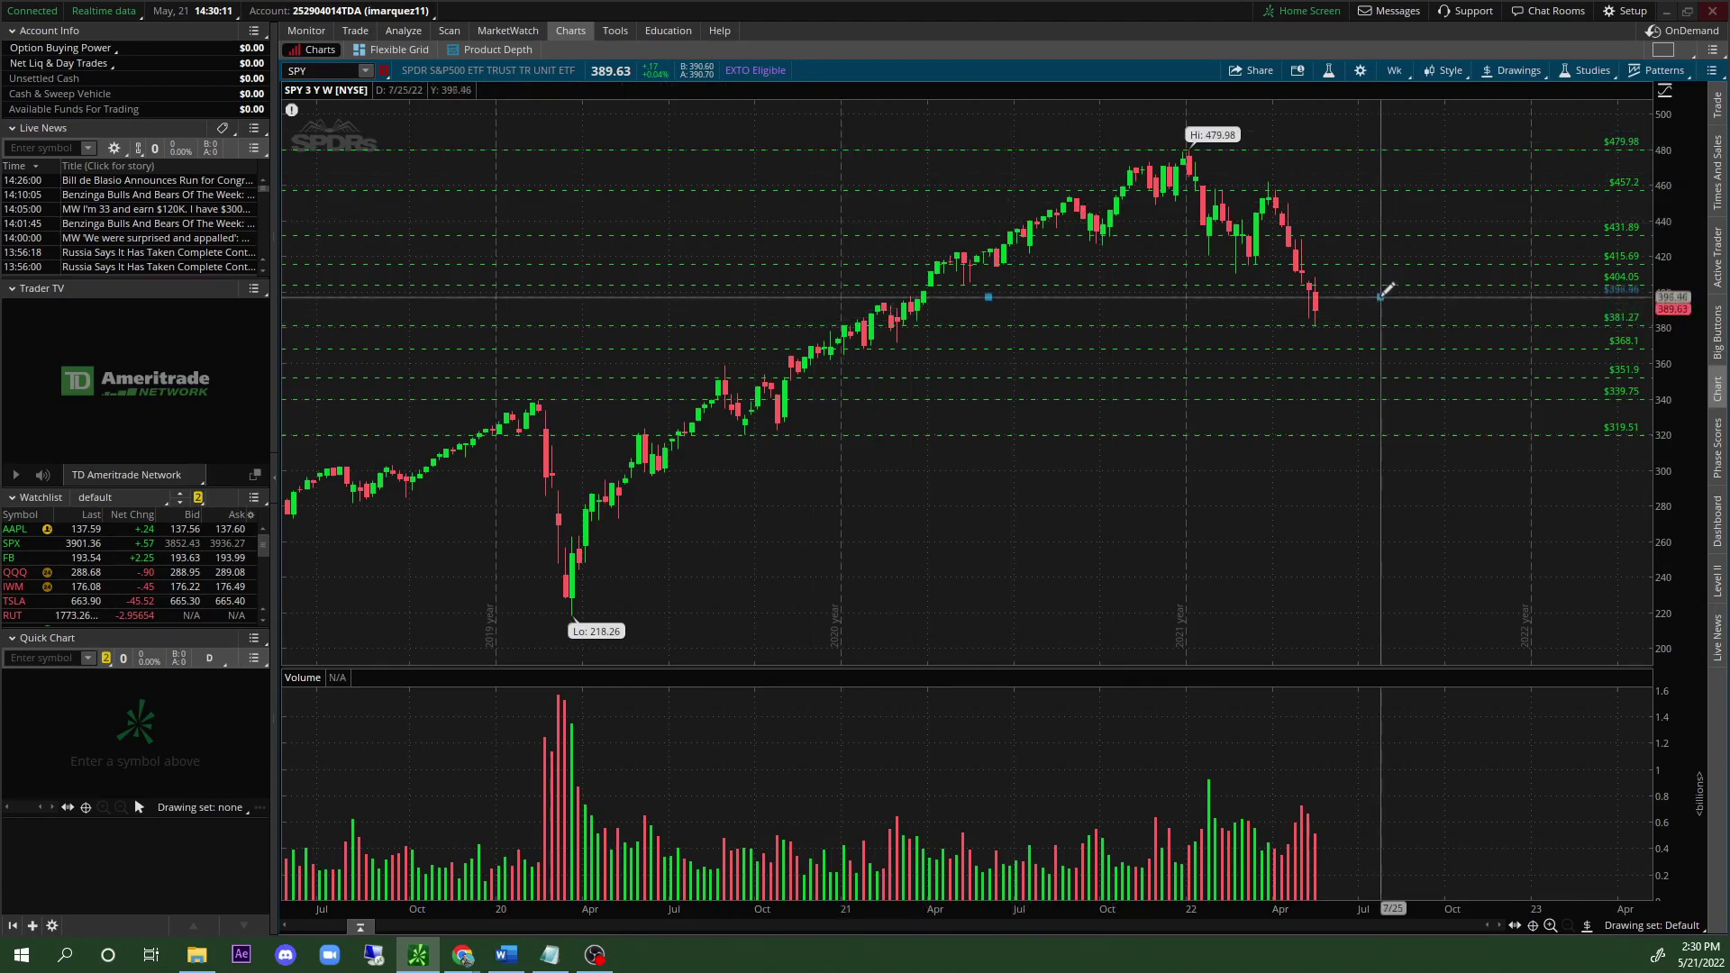
left_click_drag(1532, 333, 1222, 574)
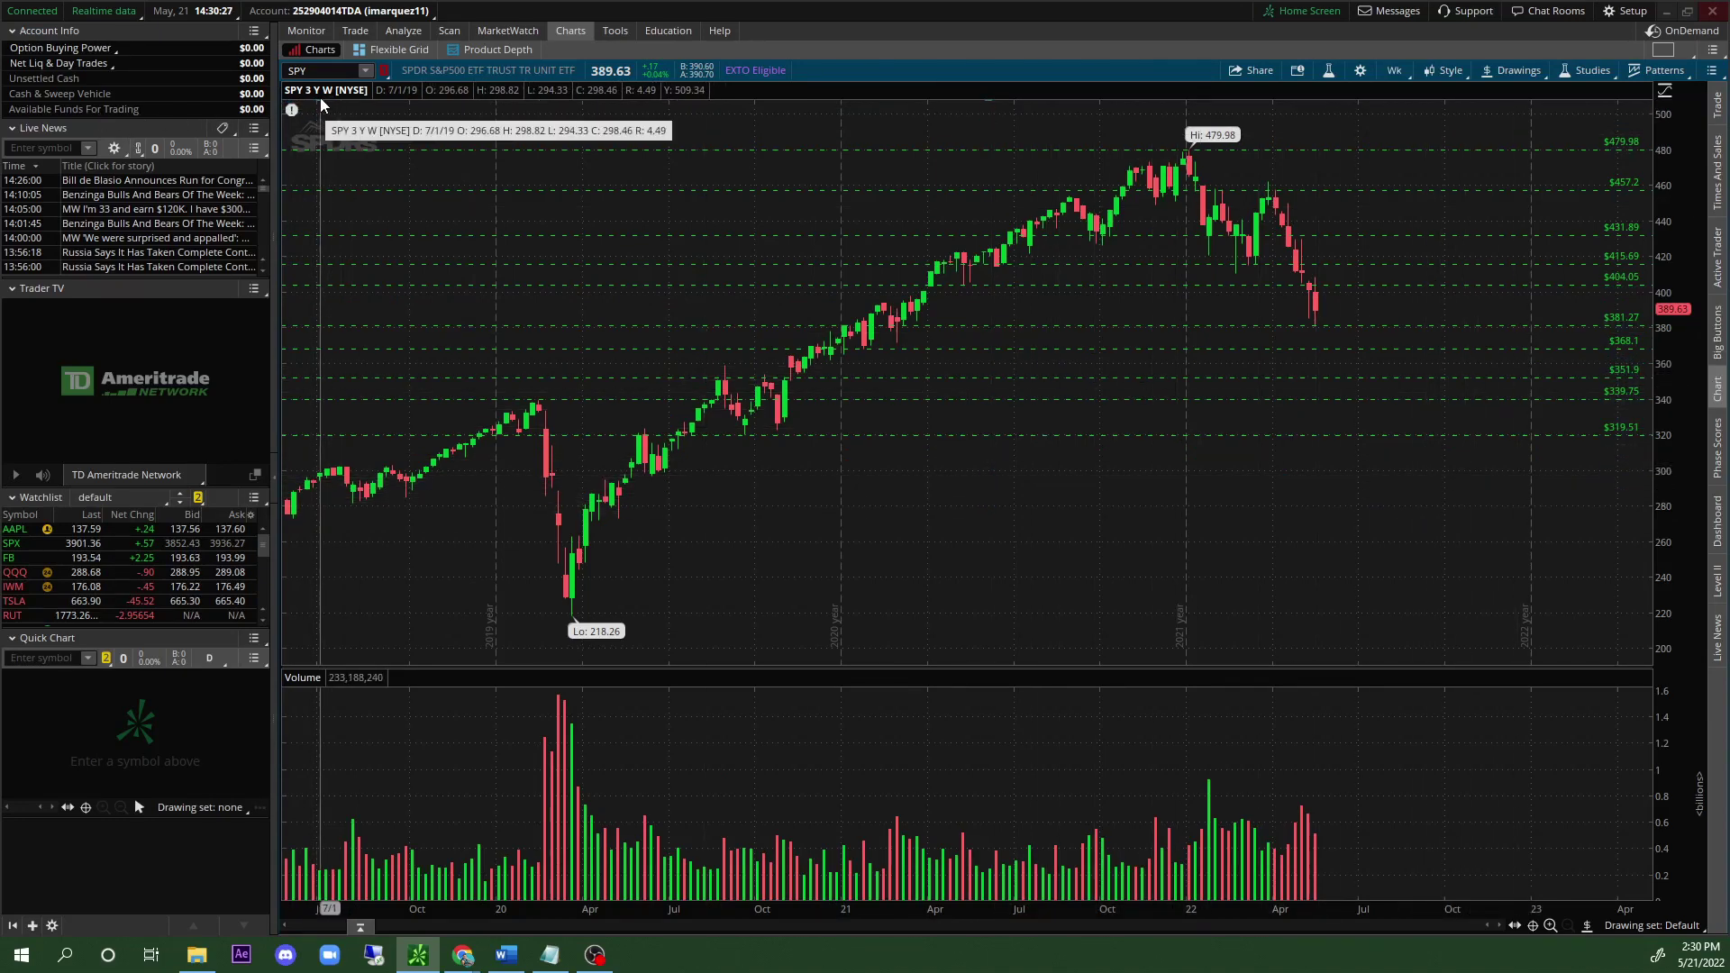
left_click(1393, 73)
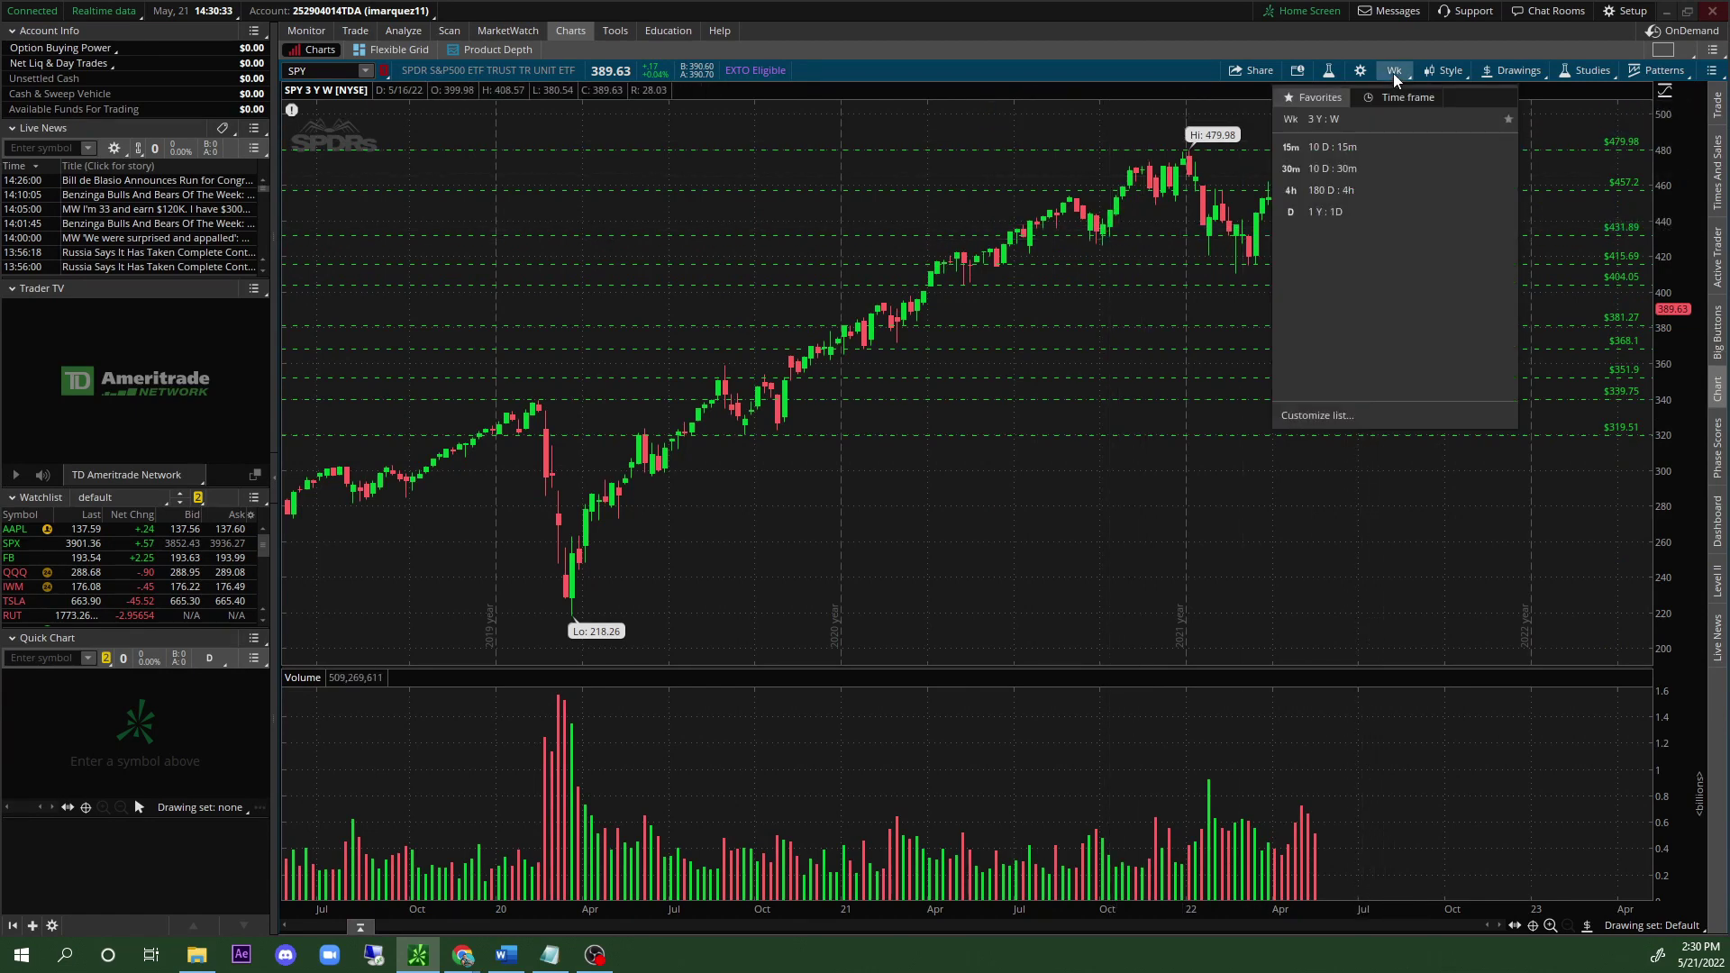
Switch the SPY chart to the 1 Y : 1D time frame.
left_click(1377, 212)
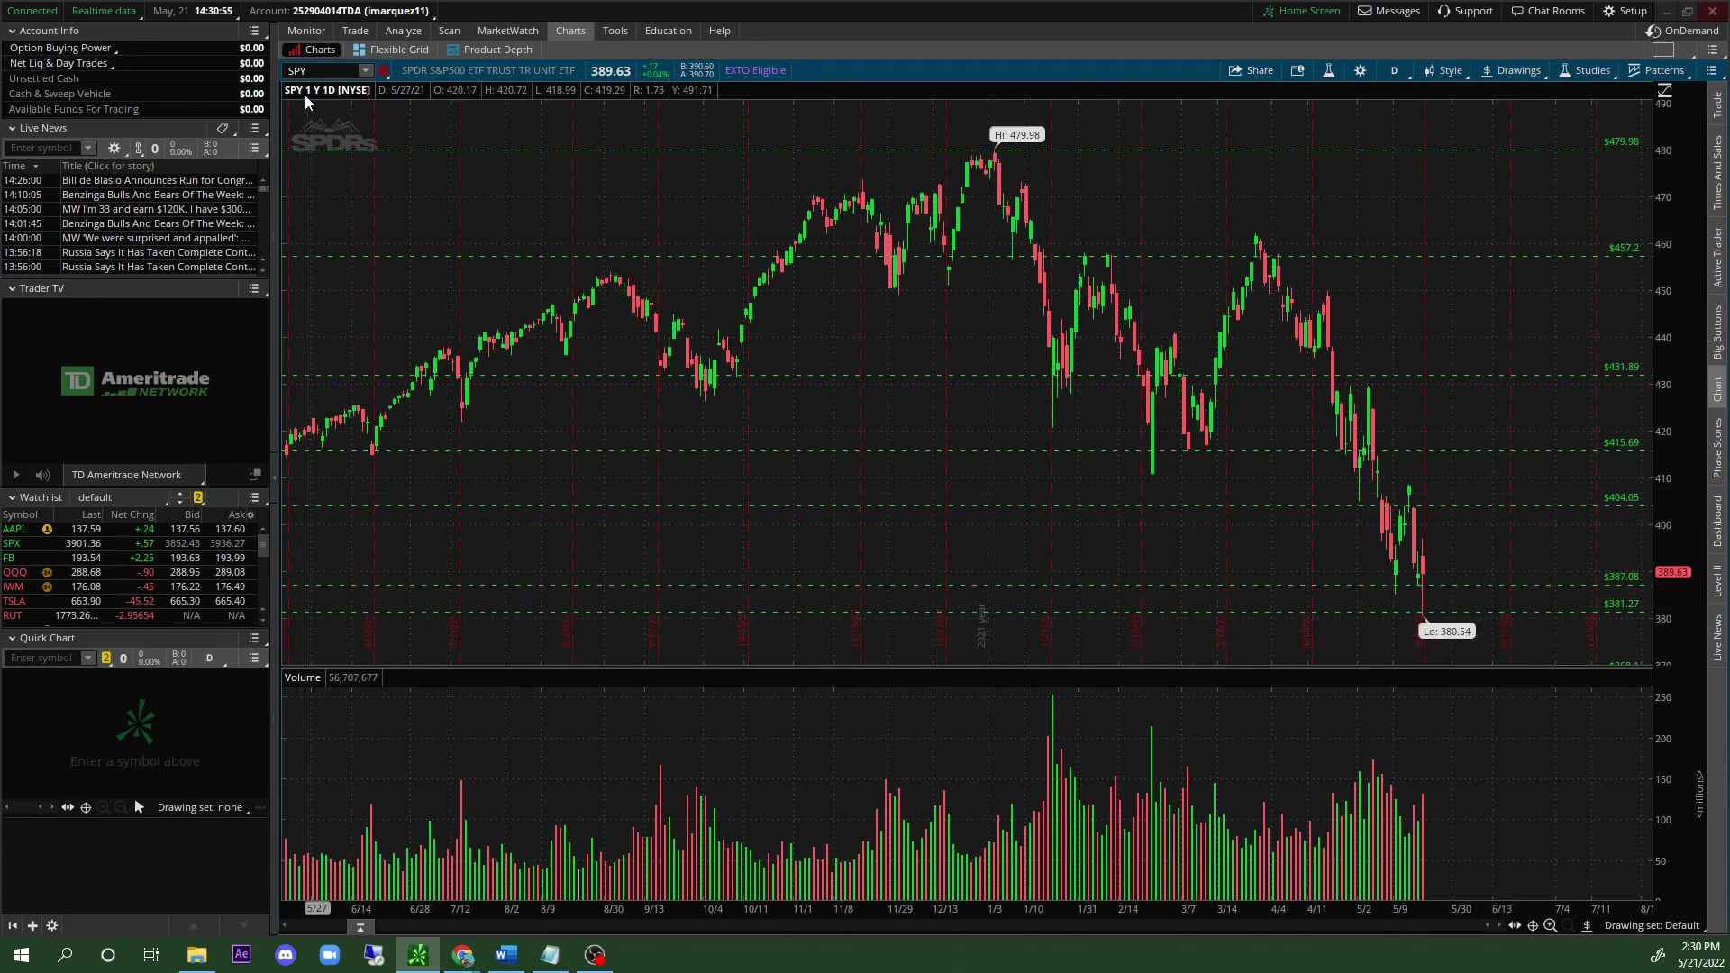
Turn the $387.08 level red and add a red level at $405.93.
right_click(1443, 586)
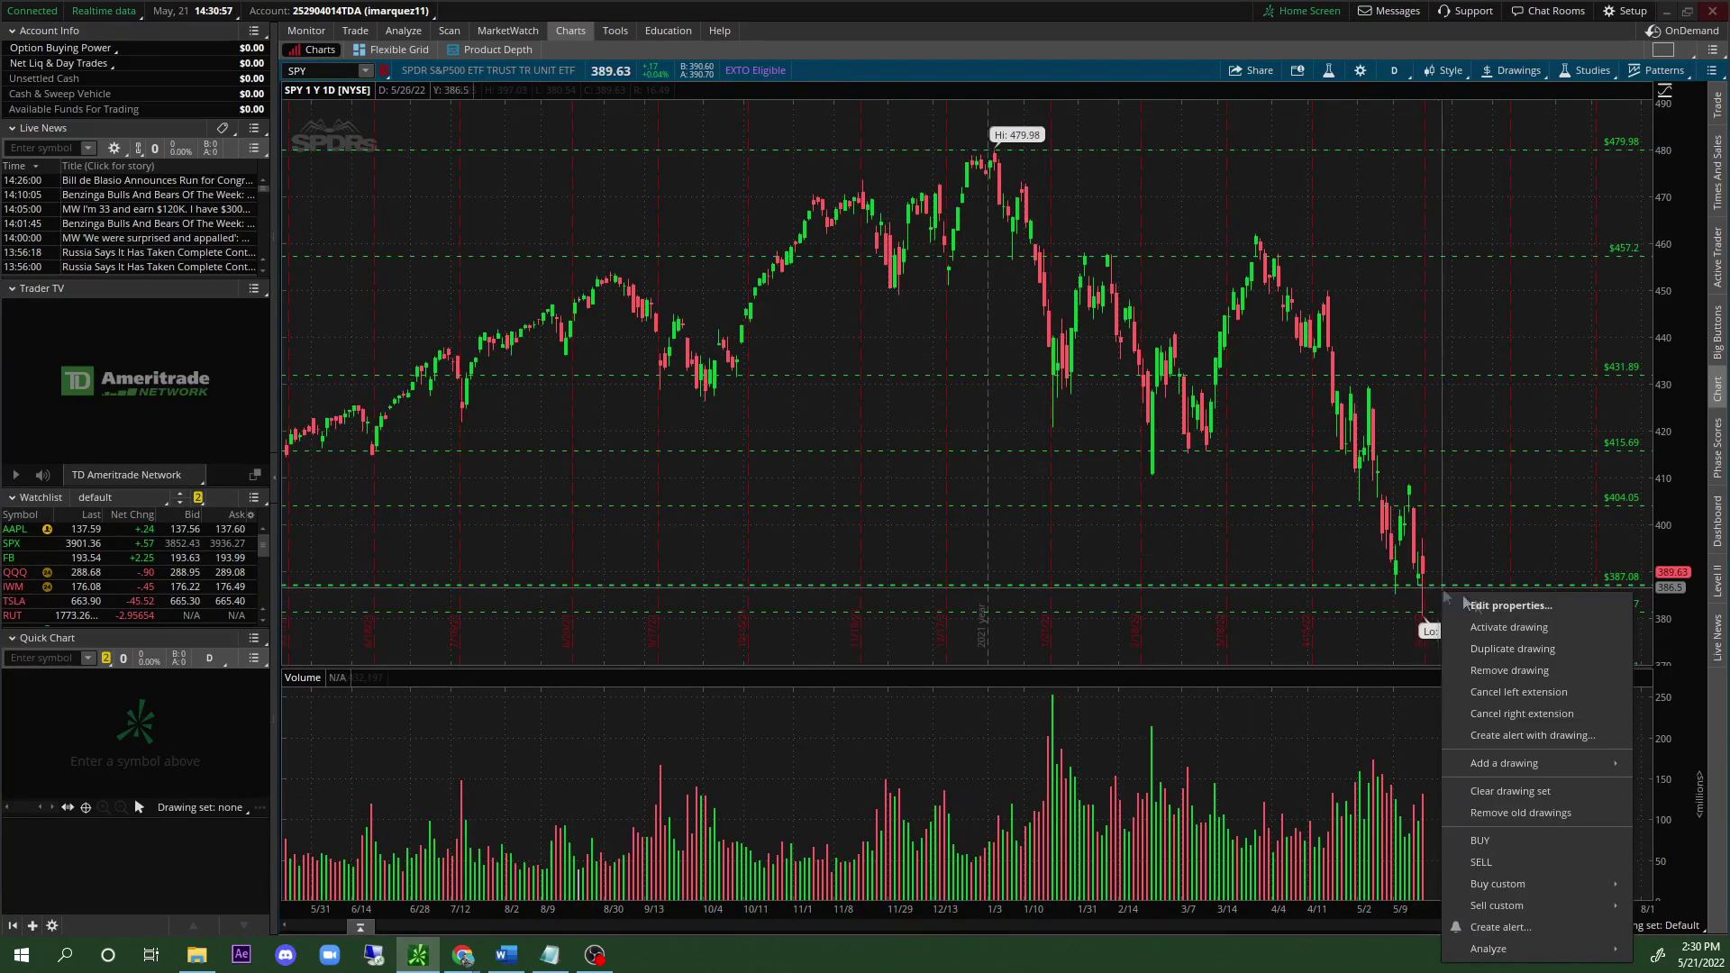
left_click(1507, 606)
left_click(687, 610)
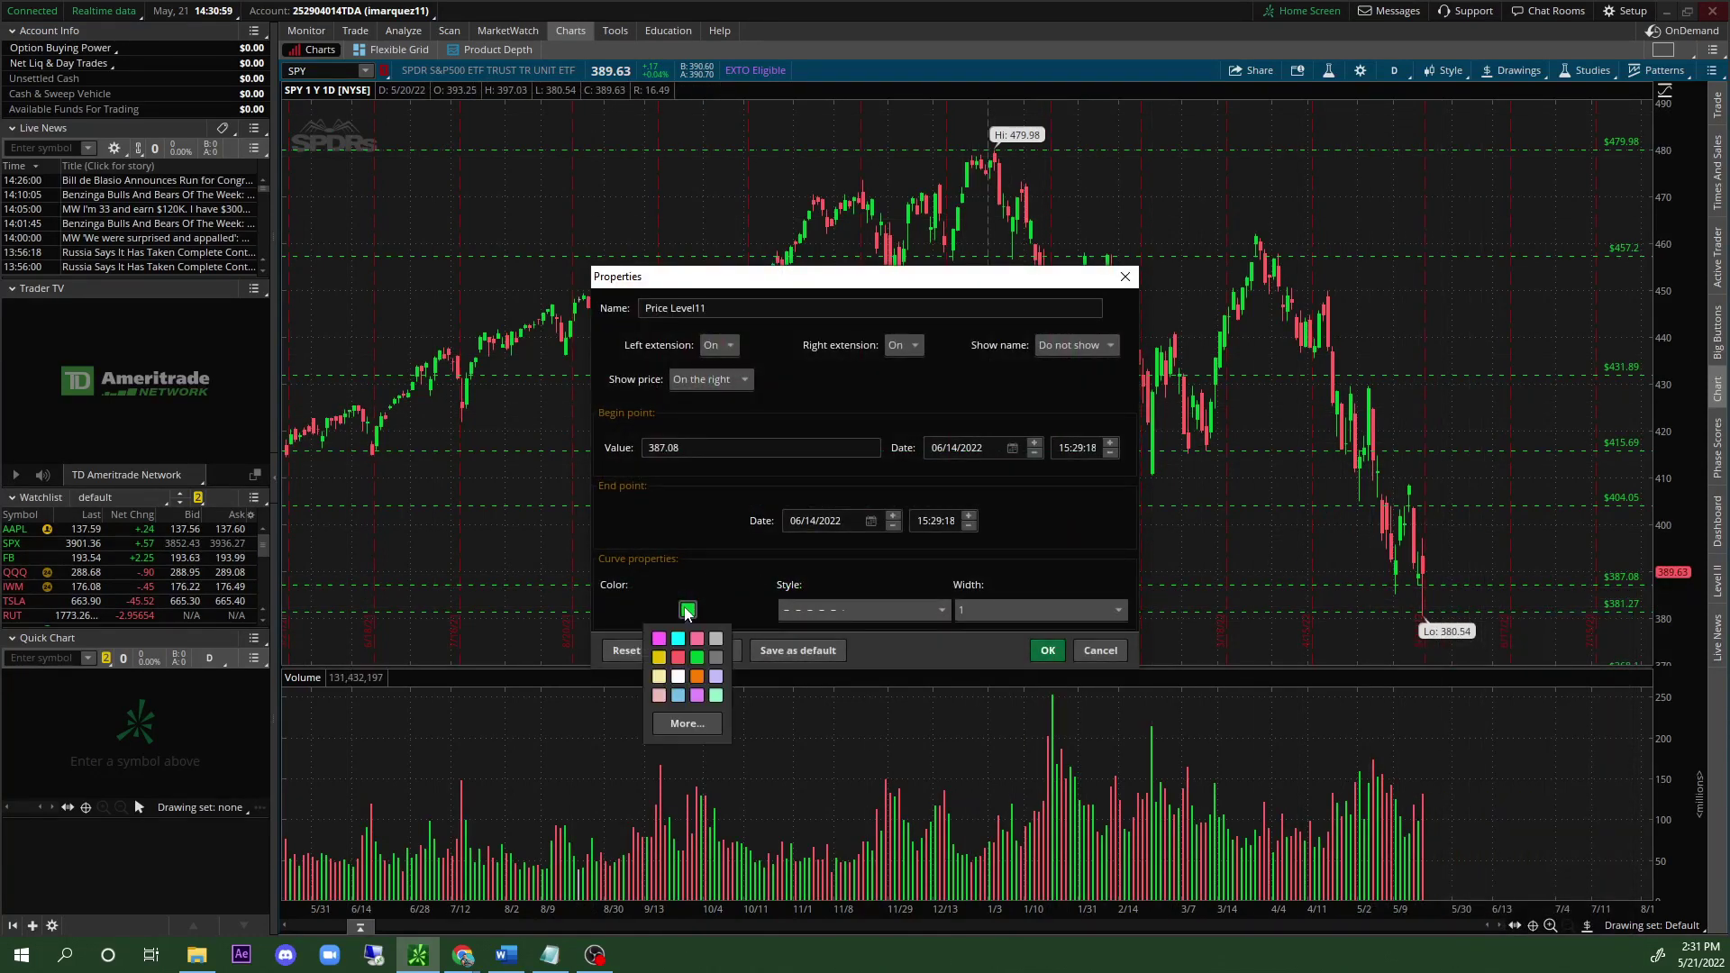
left_click(677, 658)
left_click(1046, 653)
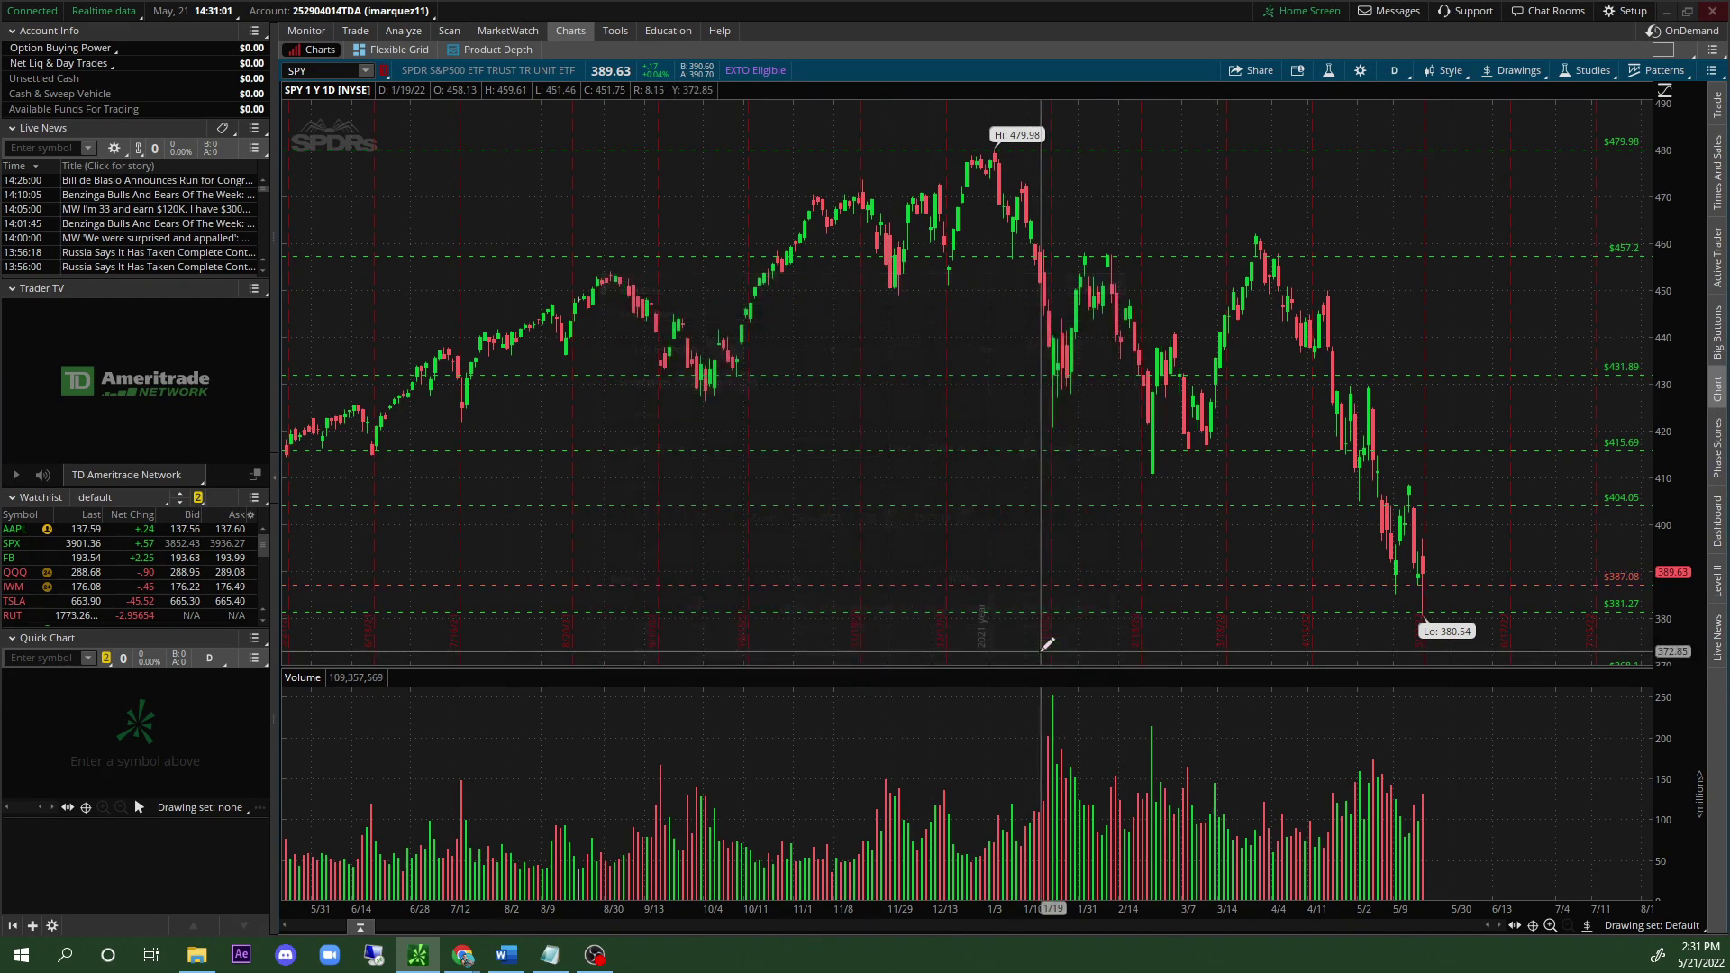
left_click(1491, 491)
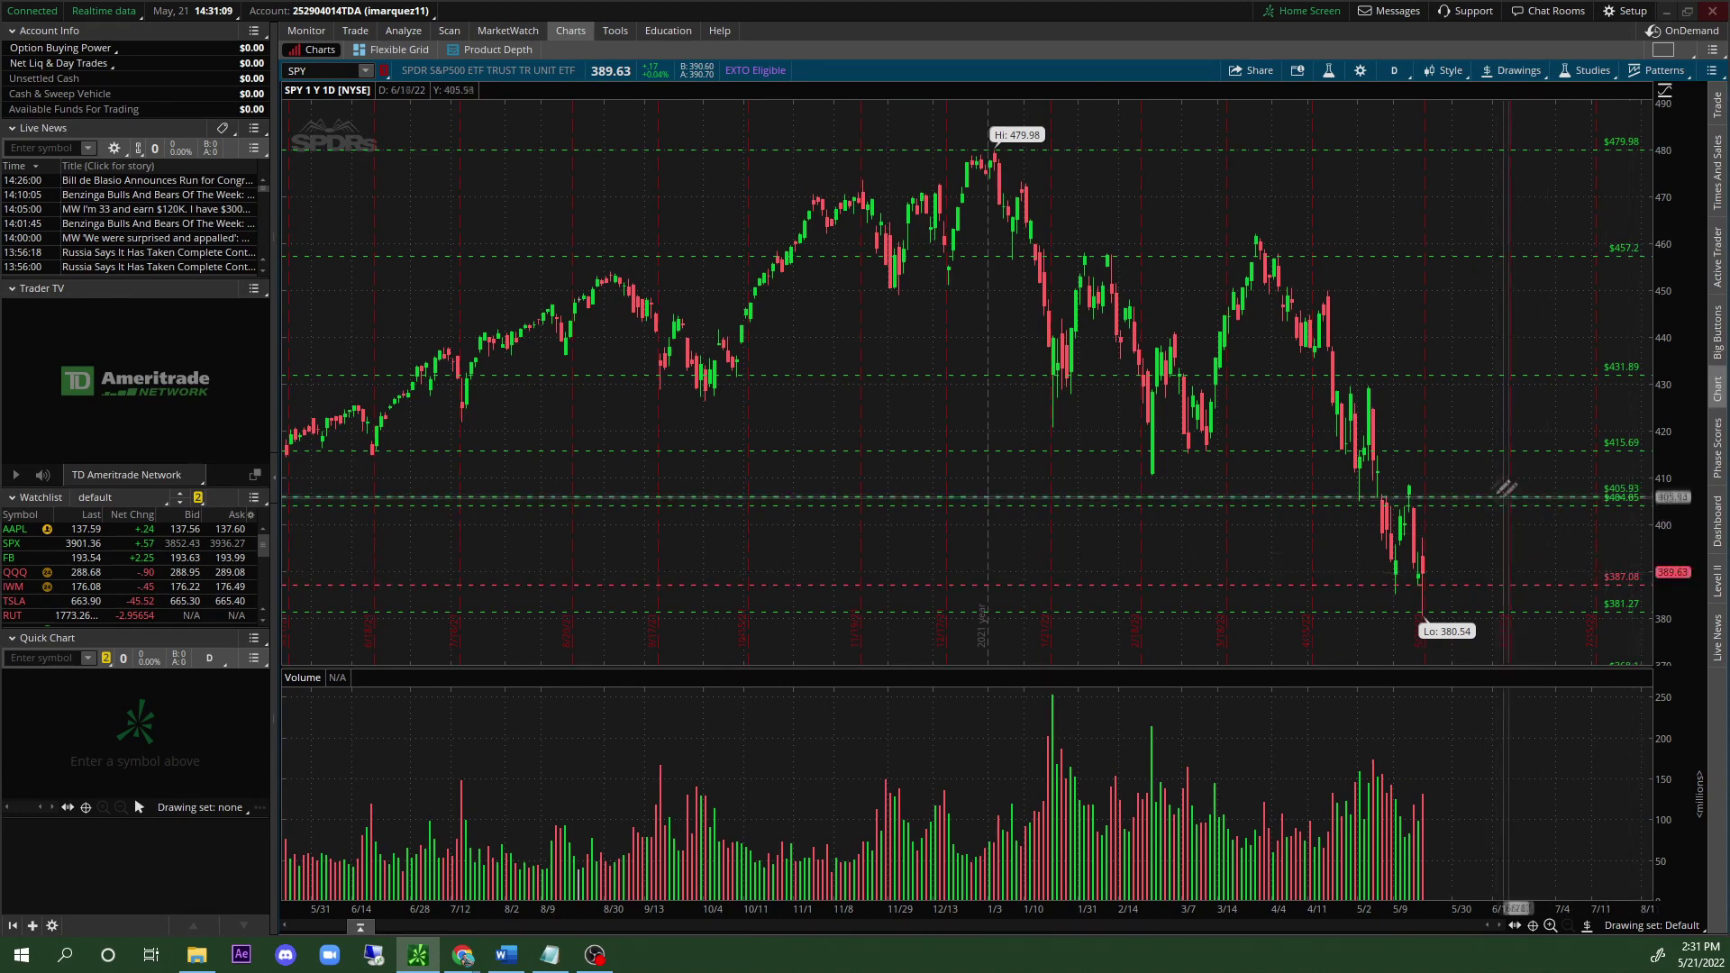
right_click(1491, 494)
left_click(1521, 510)
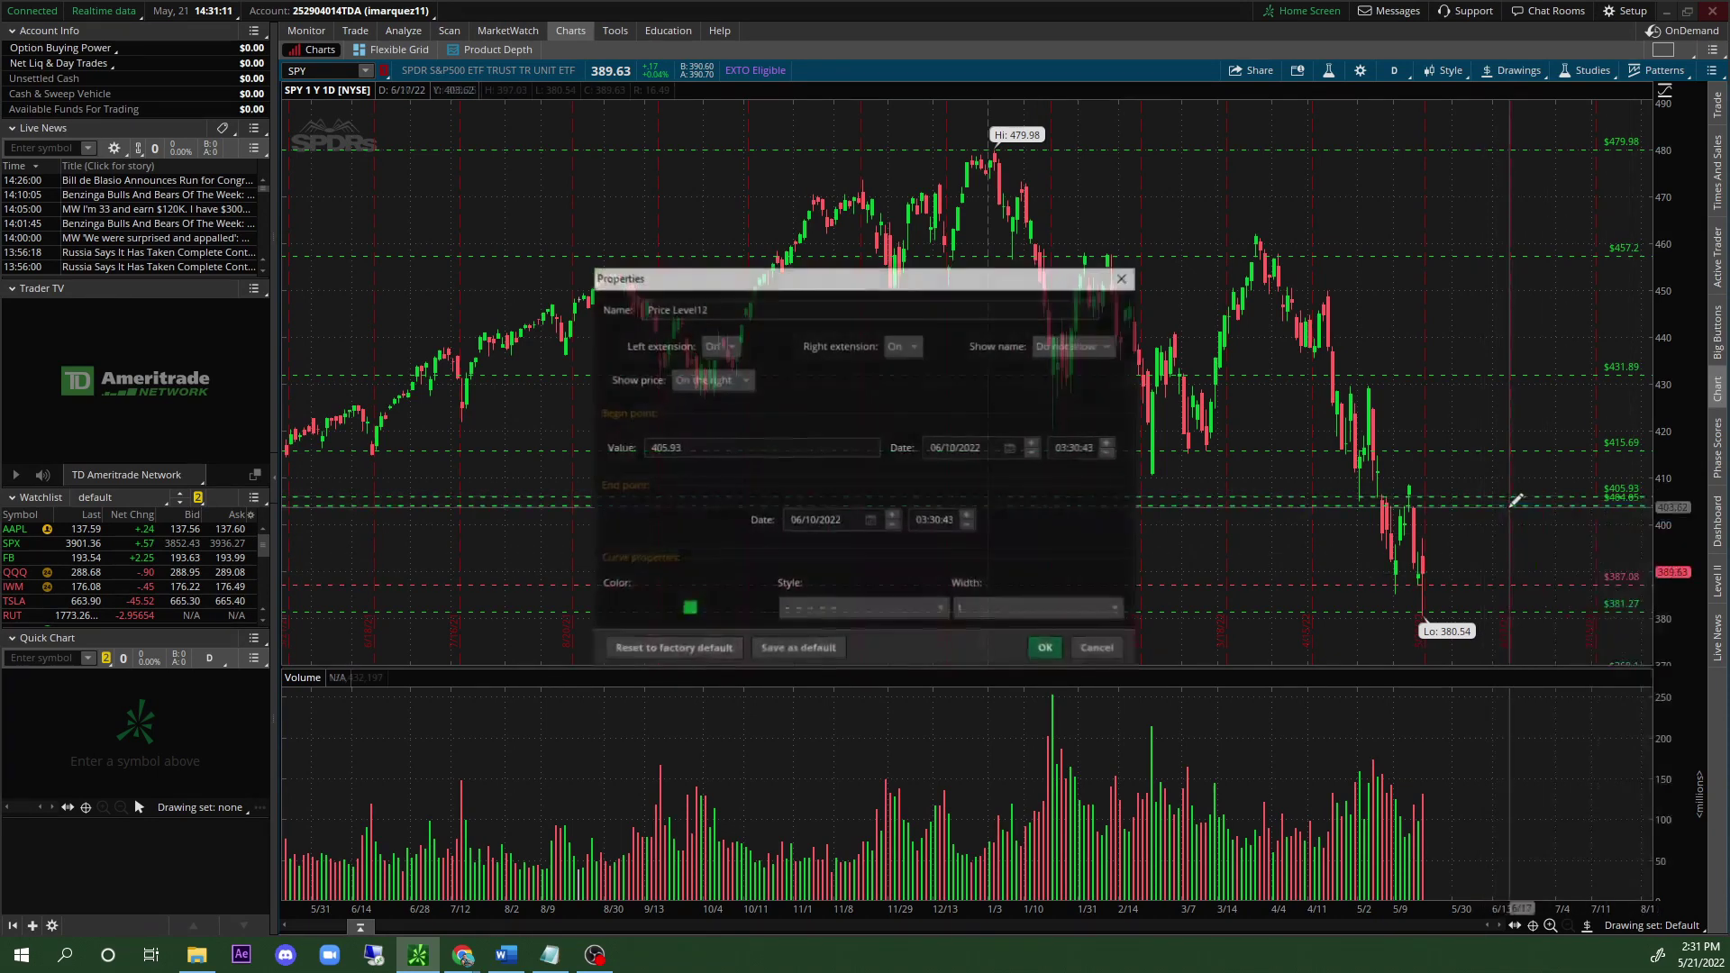
left_click(689, 612)
left_click(677, 658)
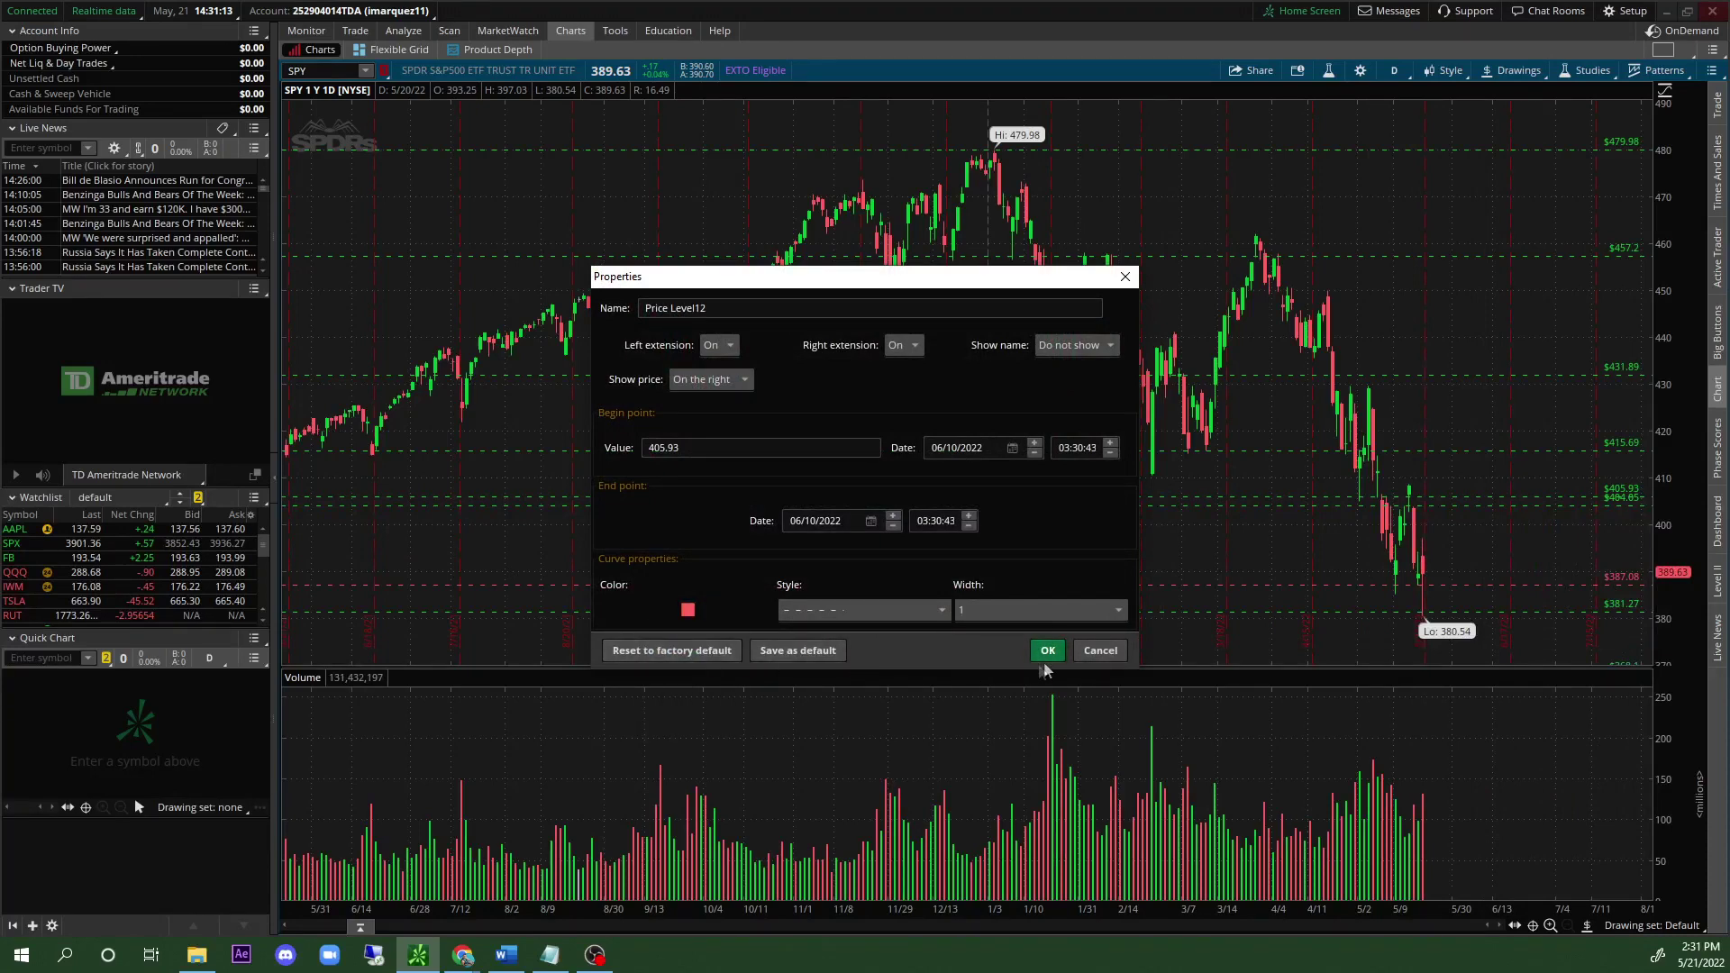
left_click(1049, 650)
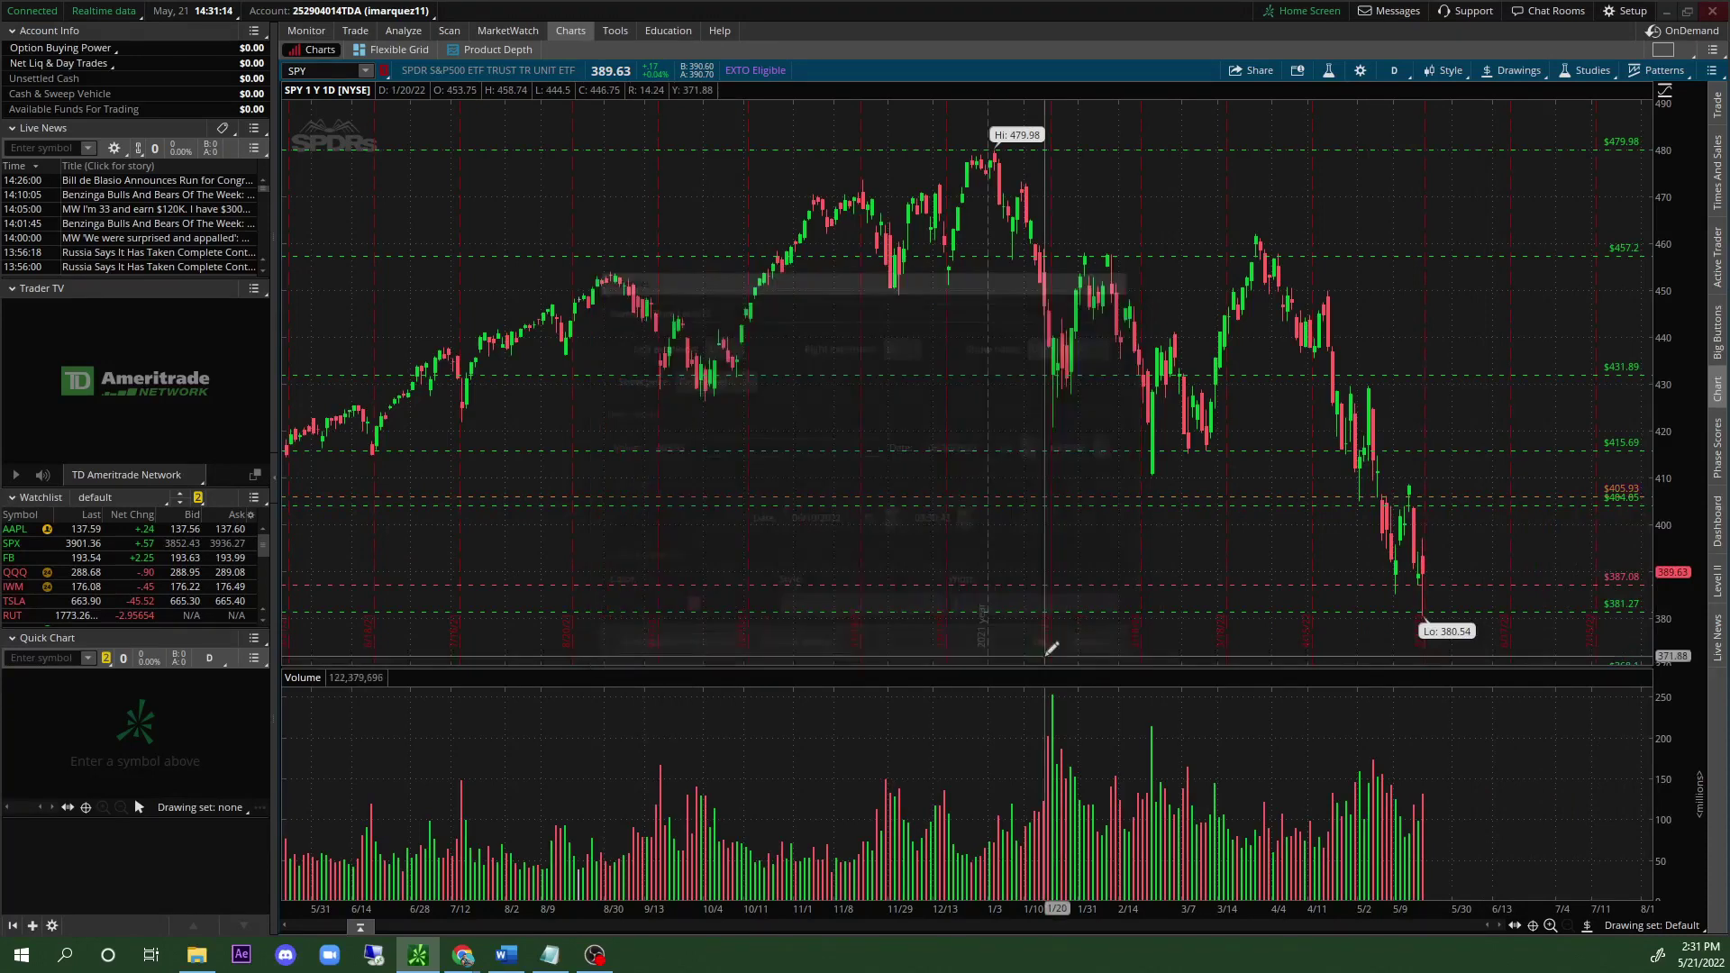
Add red dashed levels at $429.39 and $435.74.
left_click(1427, 387)
right_click(1435, 389)
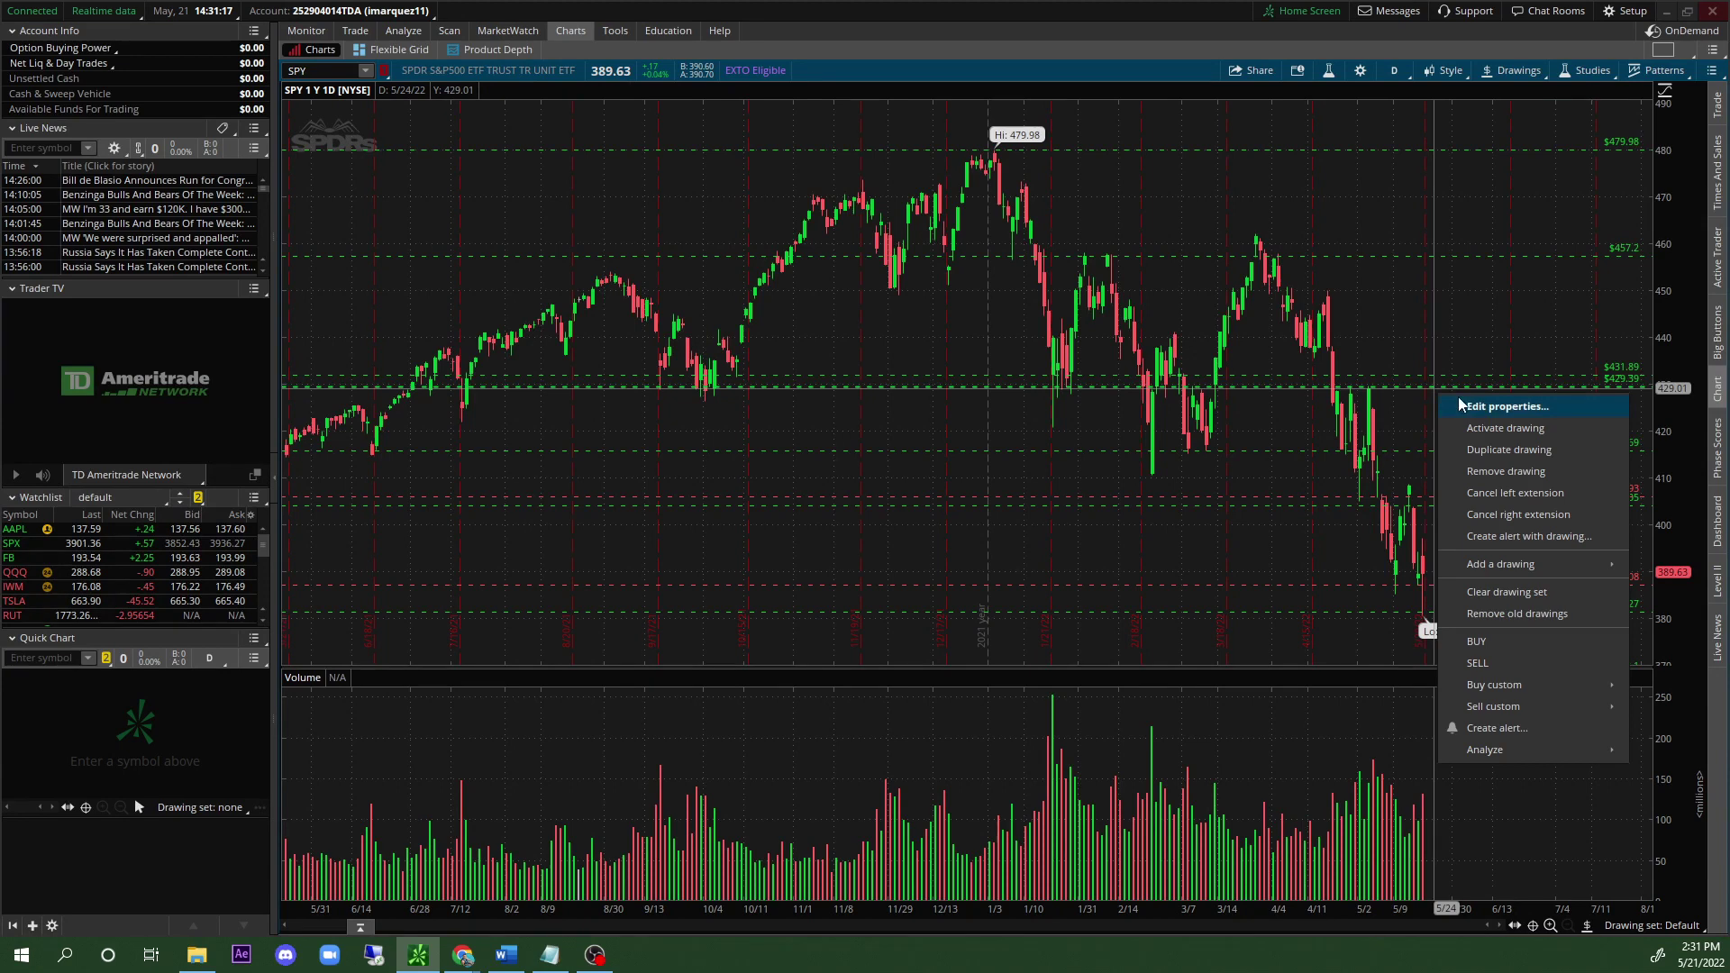
left_click(1453, 406)
left_click(689, 611)
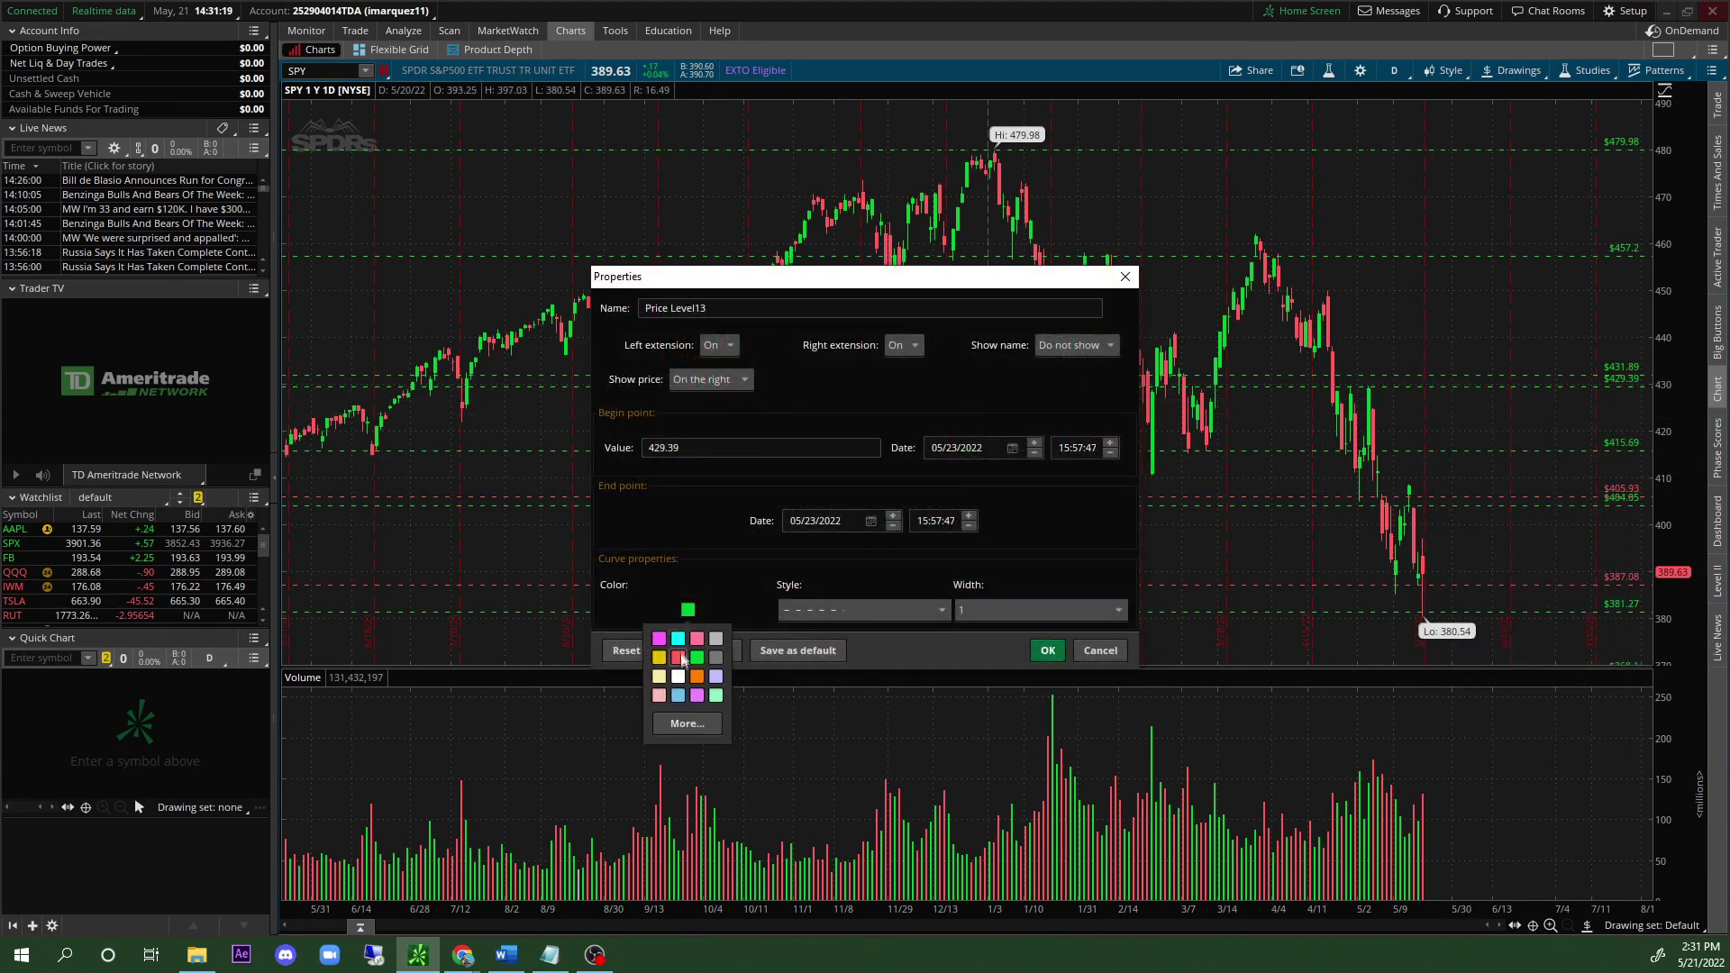
left_click(1045, 651)
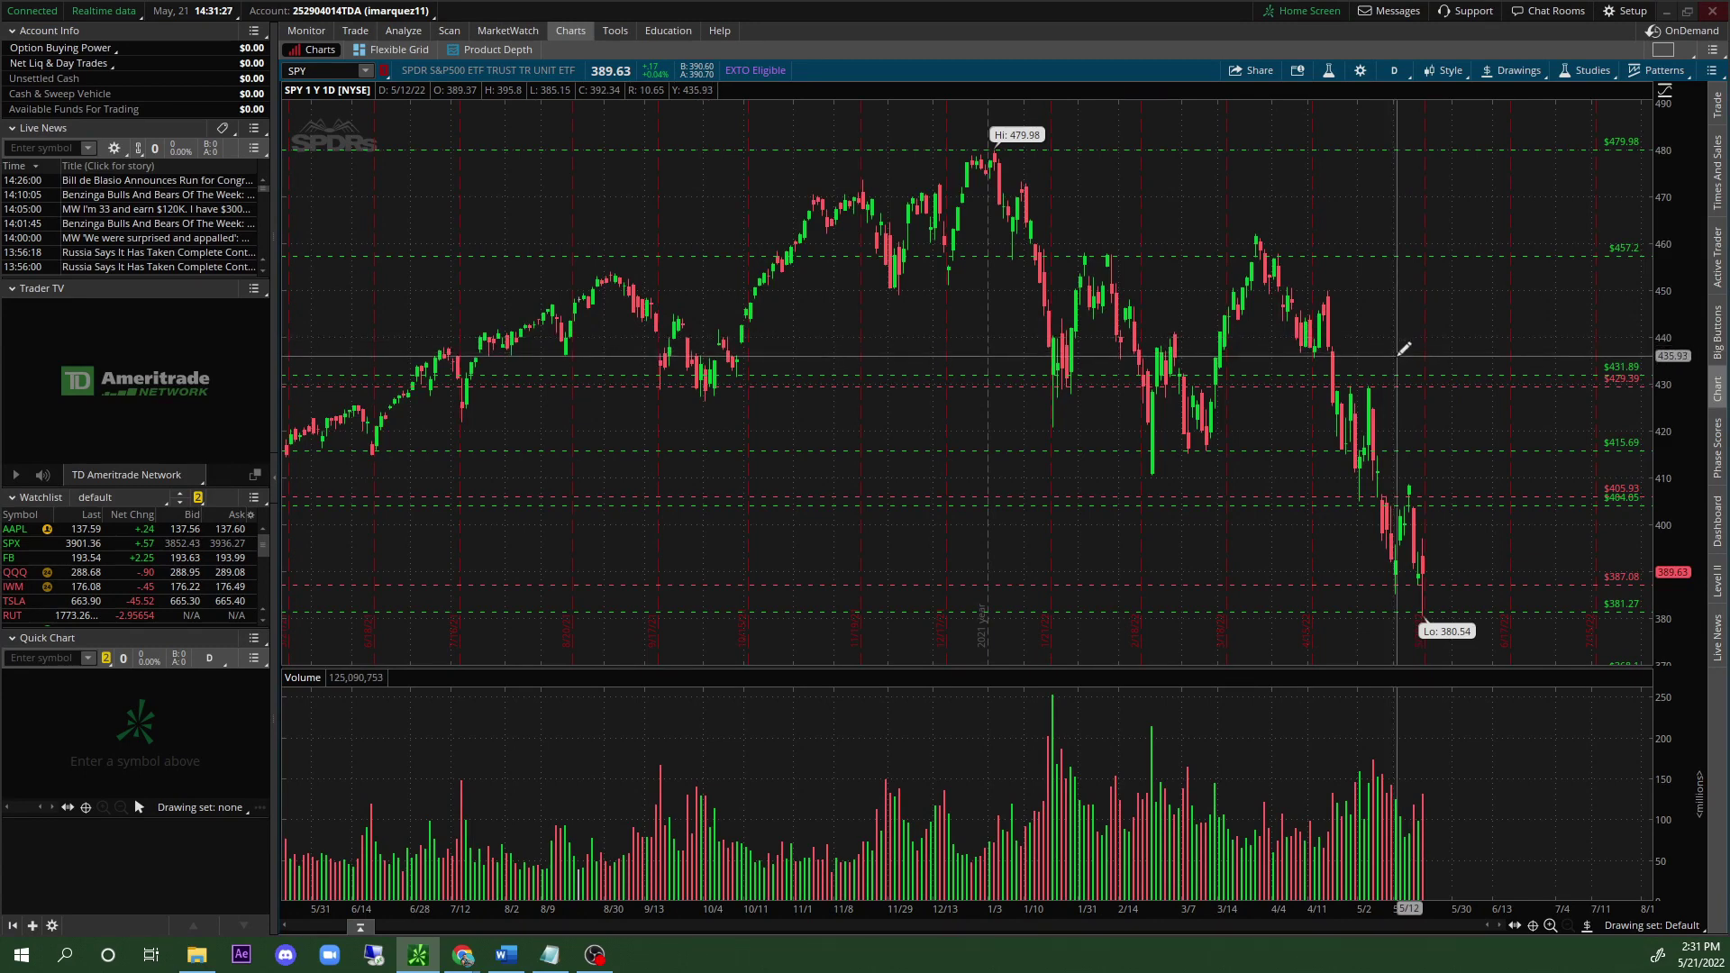
left_click(1426, 357)
right_click(1424, 358)
left_click(1471, 373)
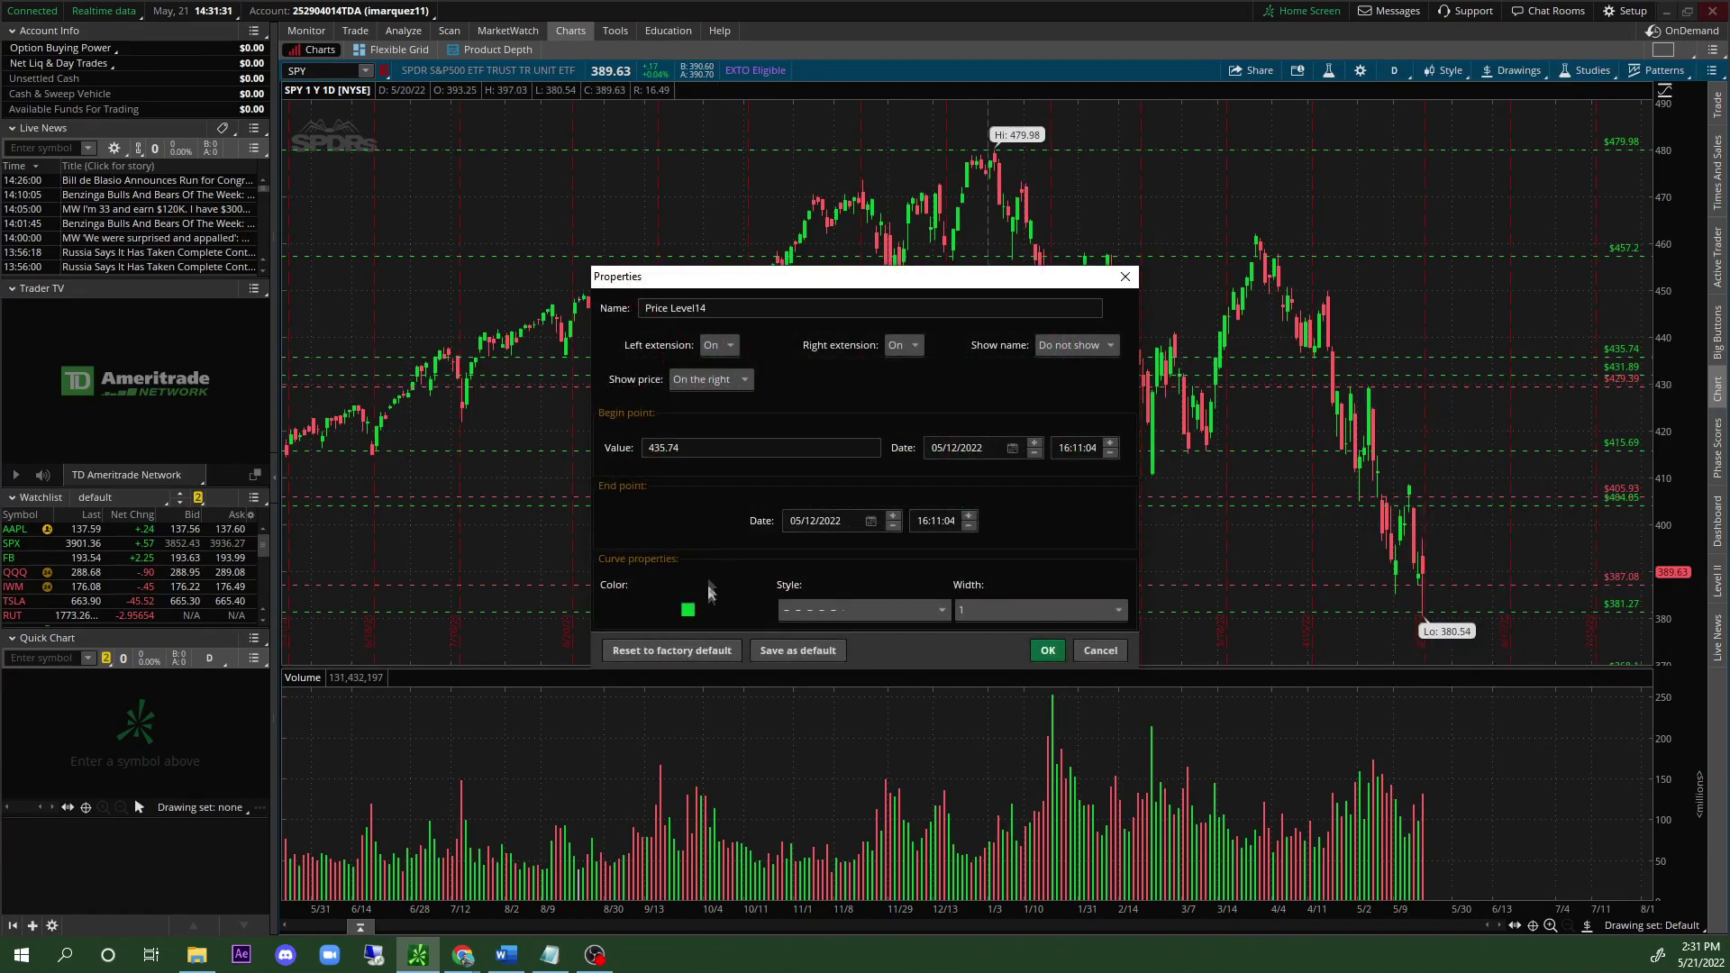
left_click(688, 611)
left_click(1047, 650)
Add a red dashed level at $449.97.
left_click(1375, 291)
right_click(1379, 290)
left_click(1410, 304)
left_click(688, 610)
left_click(678, 658)
left_click(1048, 651)
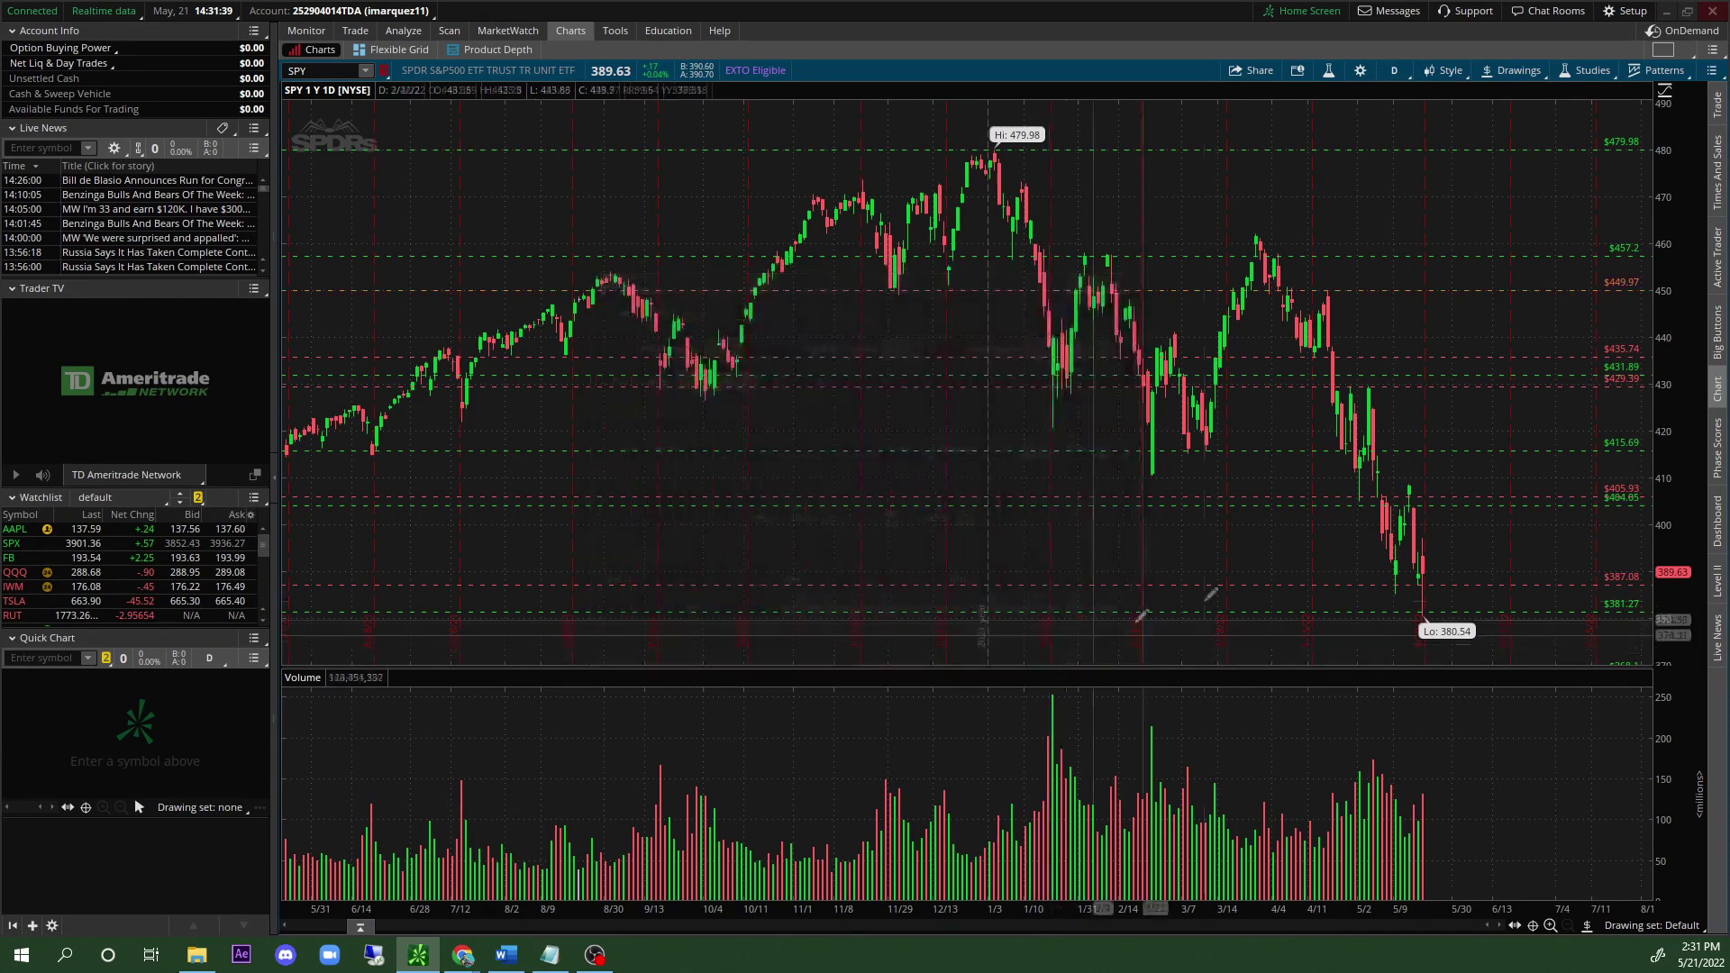
Add red dashed price levels at 420.93 and 424.59.
left_click(1529, 423)
right_click(1532, 429)
left_click(1591, 452)
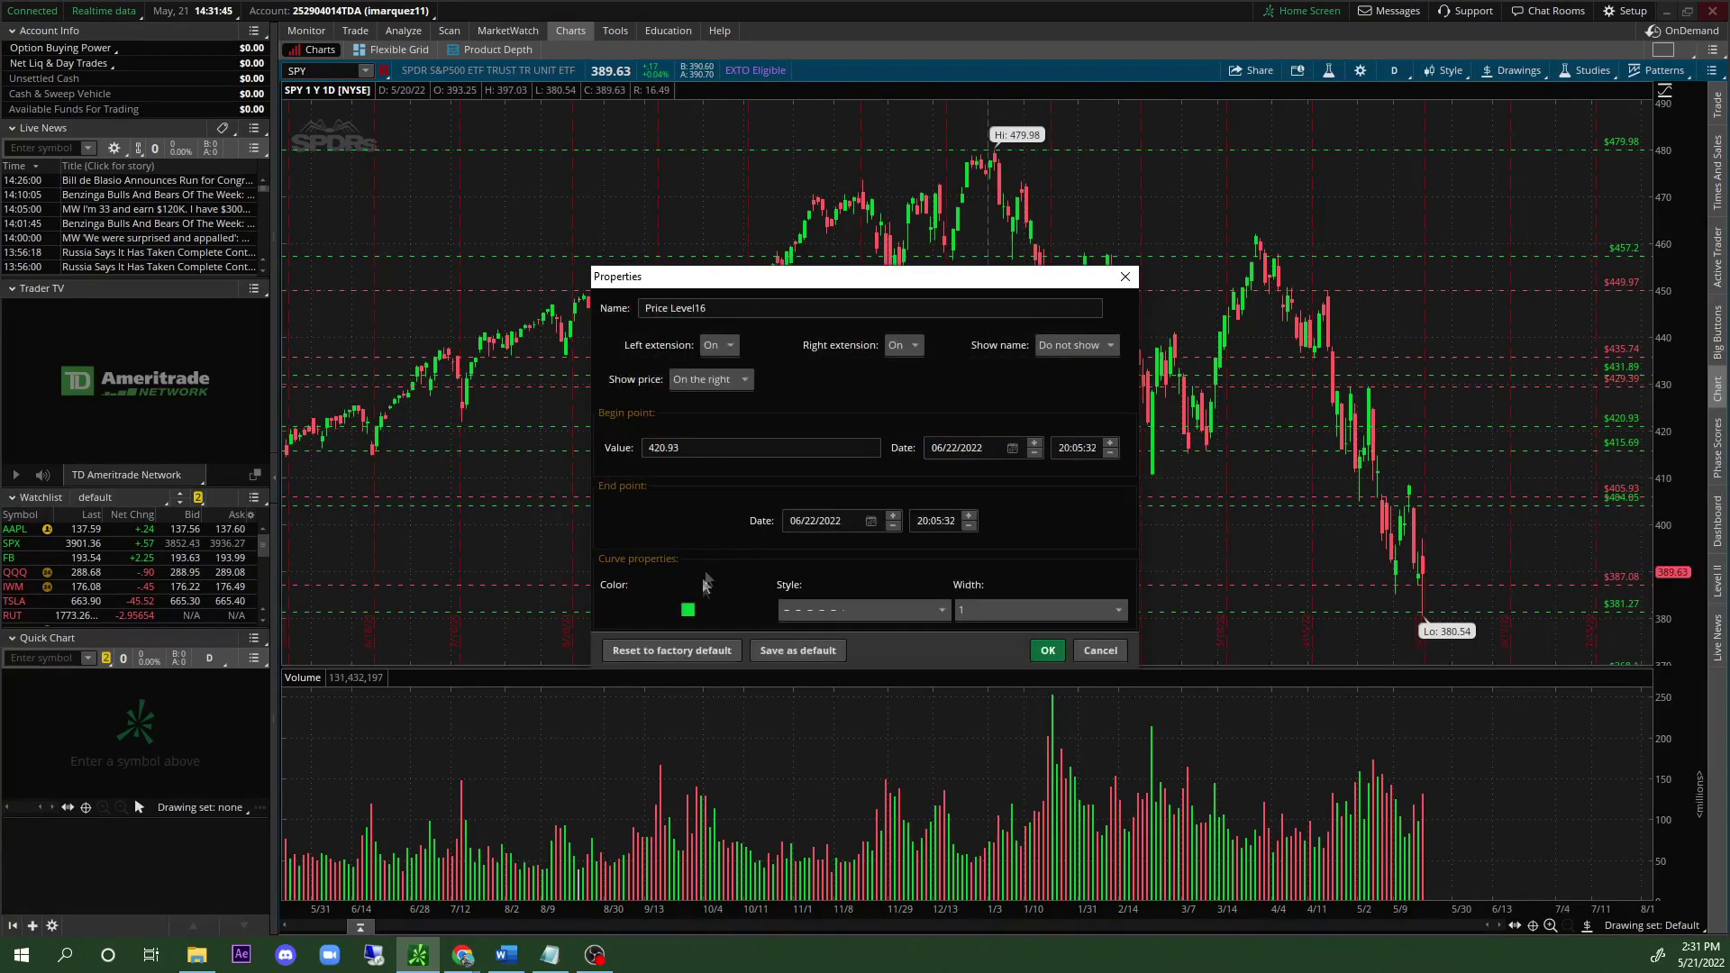
left_click(689, 610)
left_click(1038, 654)
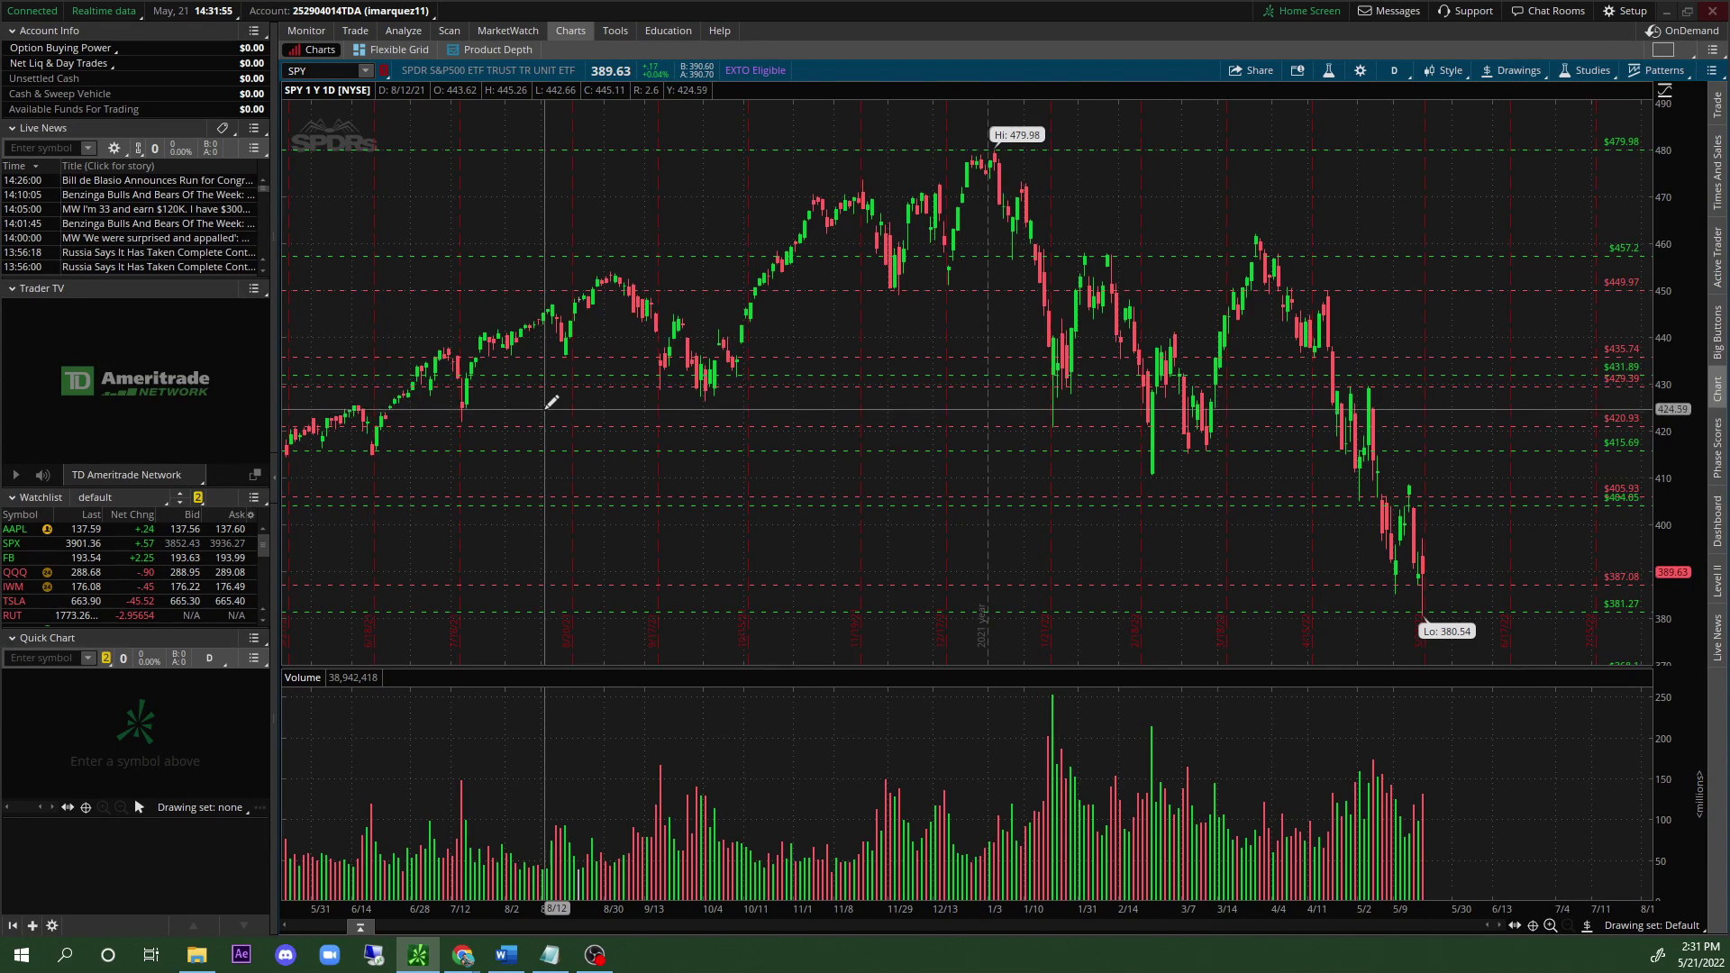
left_click(718, 408)
right_click(721, 410)
left_click(754, 426)
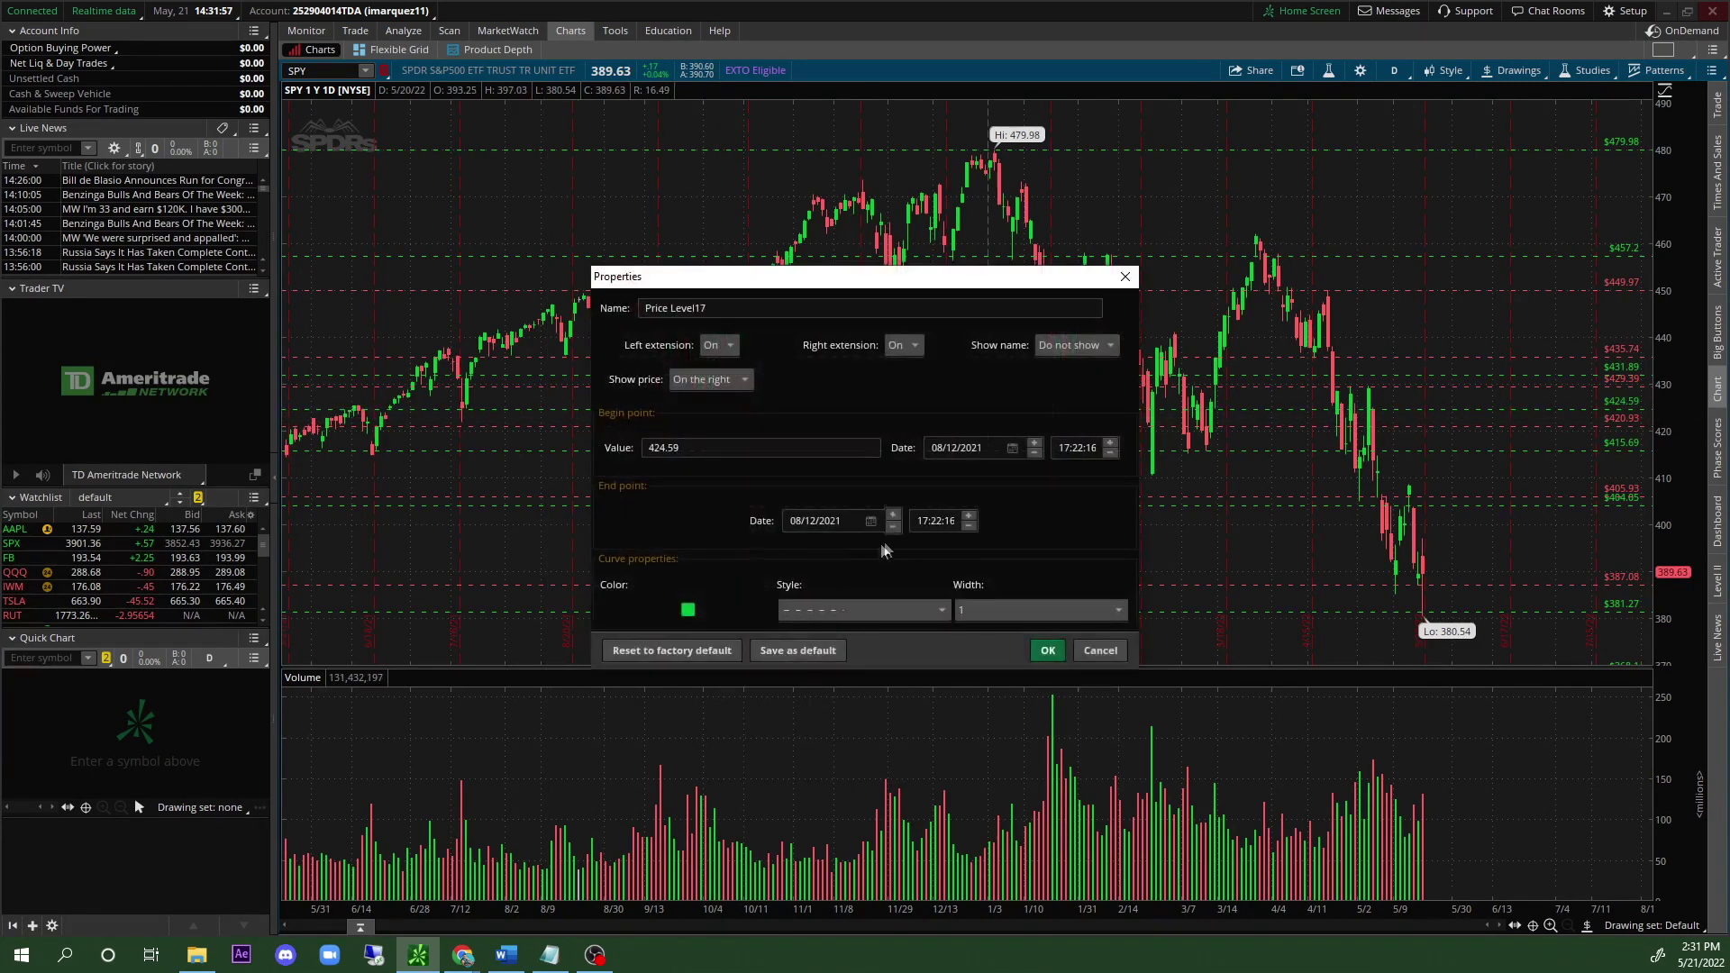
left_click(692, 610)
left_click(703, 667)
left_click(1047, 650)
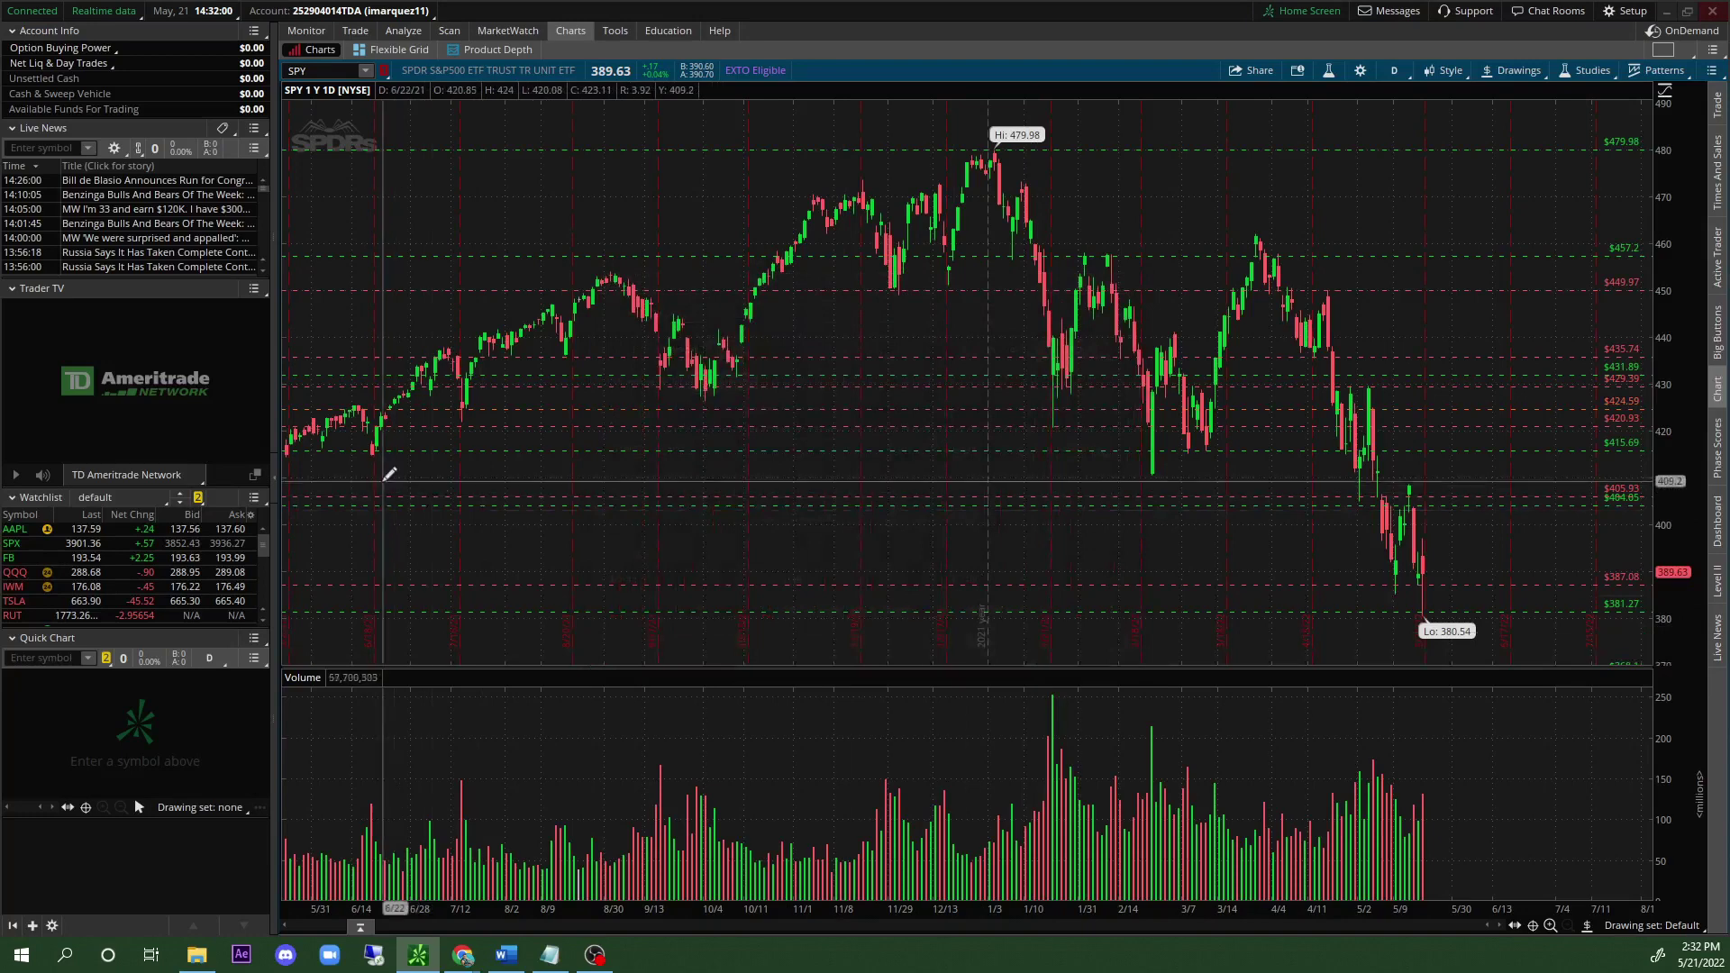
Recolor two more price levels red, including the one at 396.5.
right_click(548, 450)
left_click(586, 466)
left_click(689, 612)
left_click(703, 667)
left_click(1046, 650)
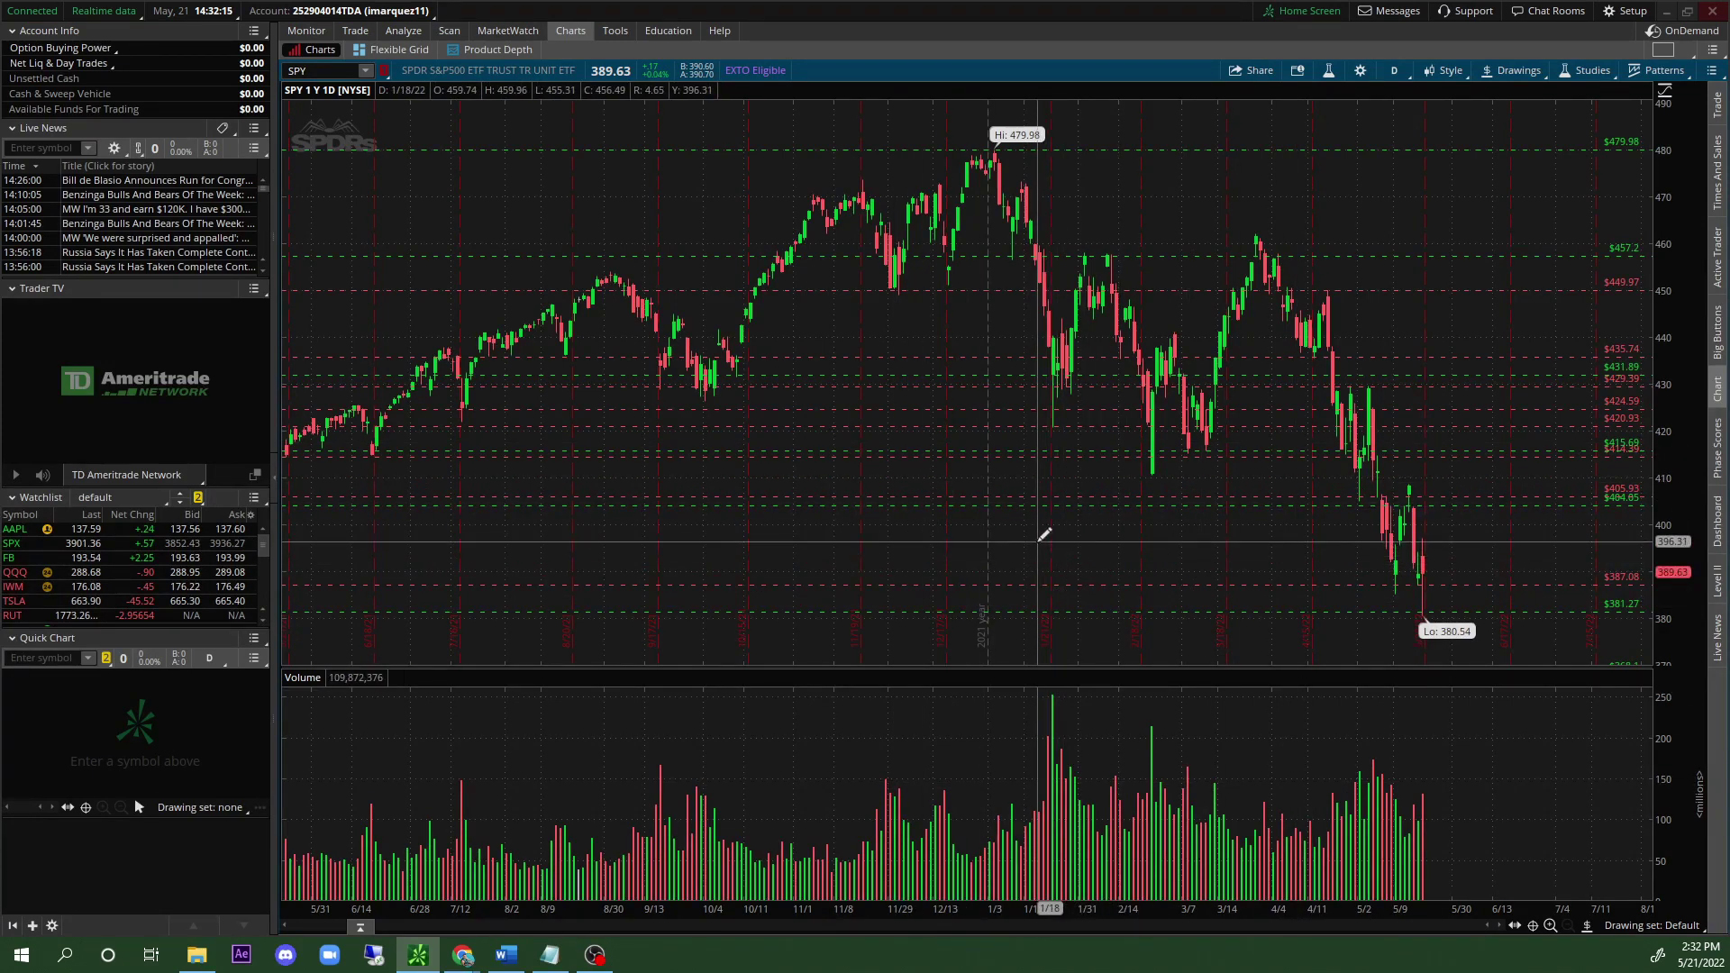
right_click(1111, 539)
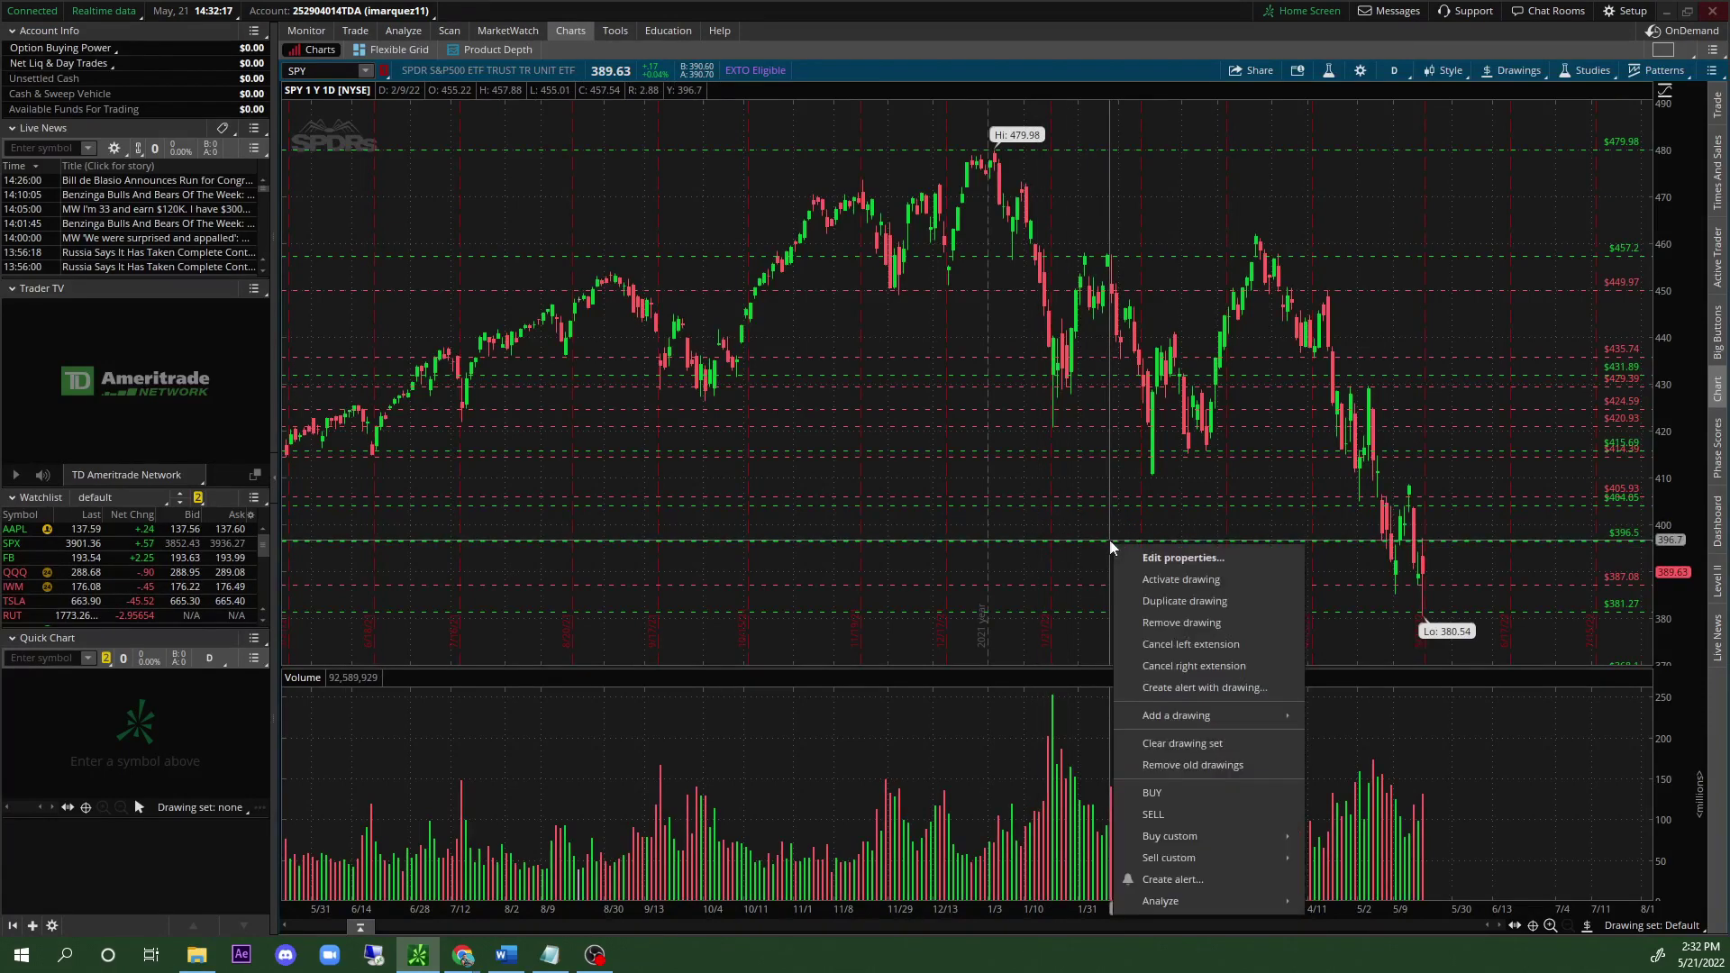
left_click(1149, 555)
left_click(687, 610)
left_click(685, 649)
left_click(1048, 651)
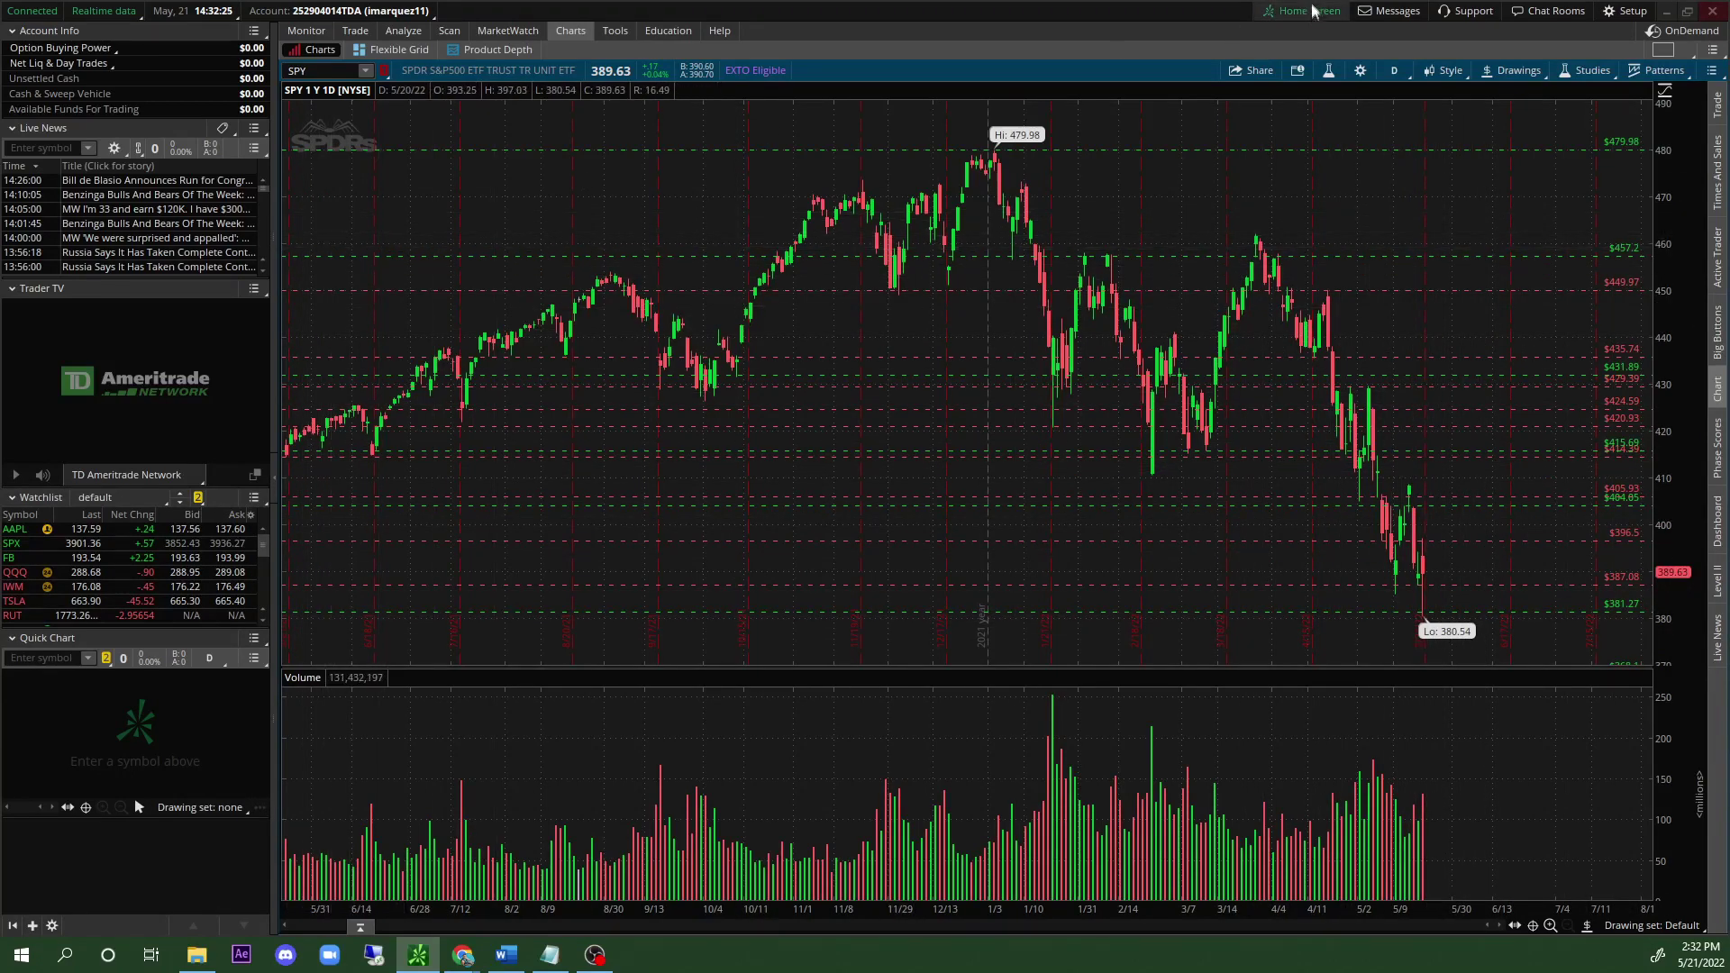
Switch SPY to the 180 D : 4h chart and zoom from 4/11 to the latest bars.
left_click(1396, 73)
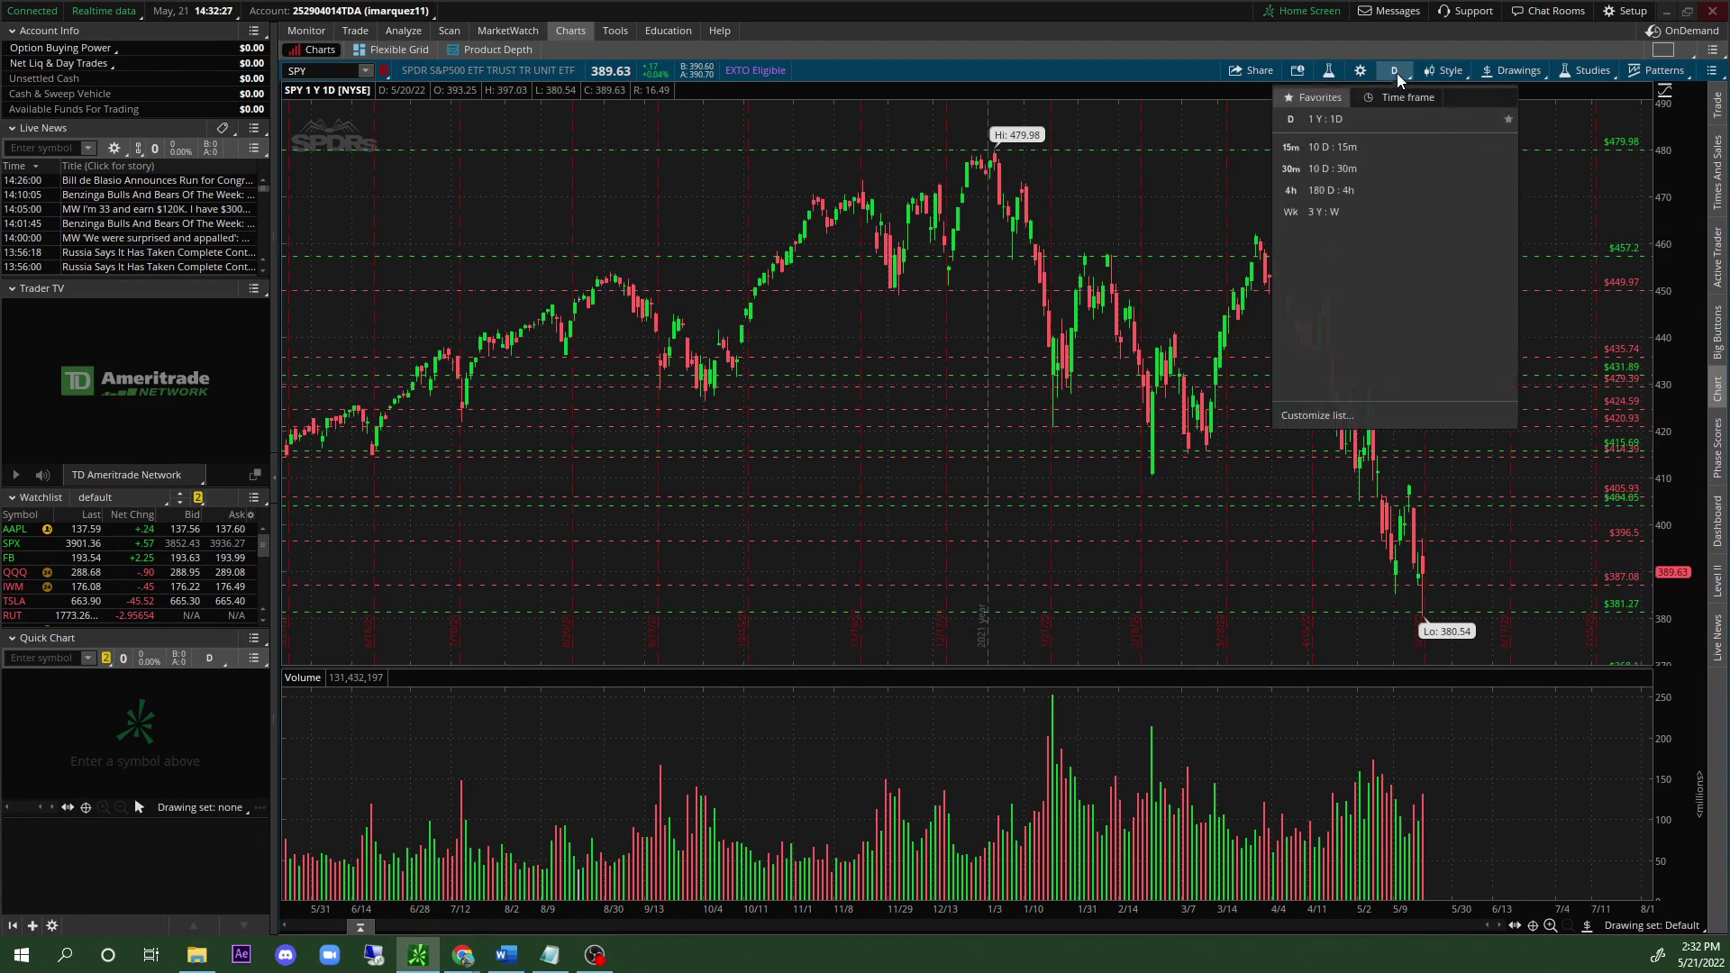
left_click(1382, 191)
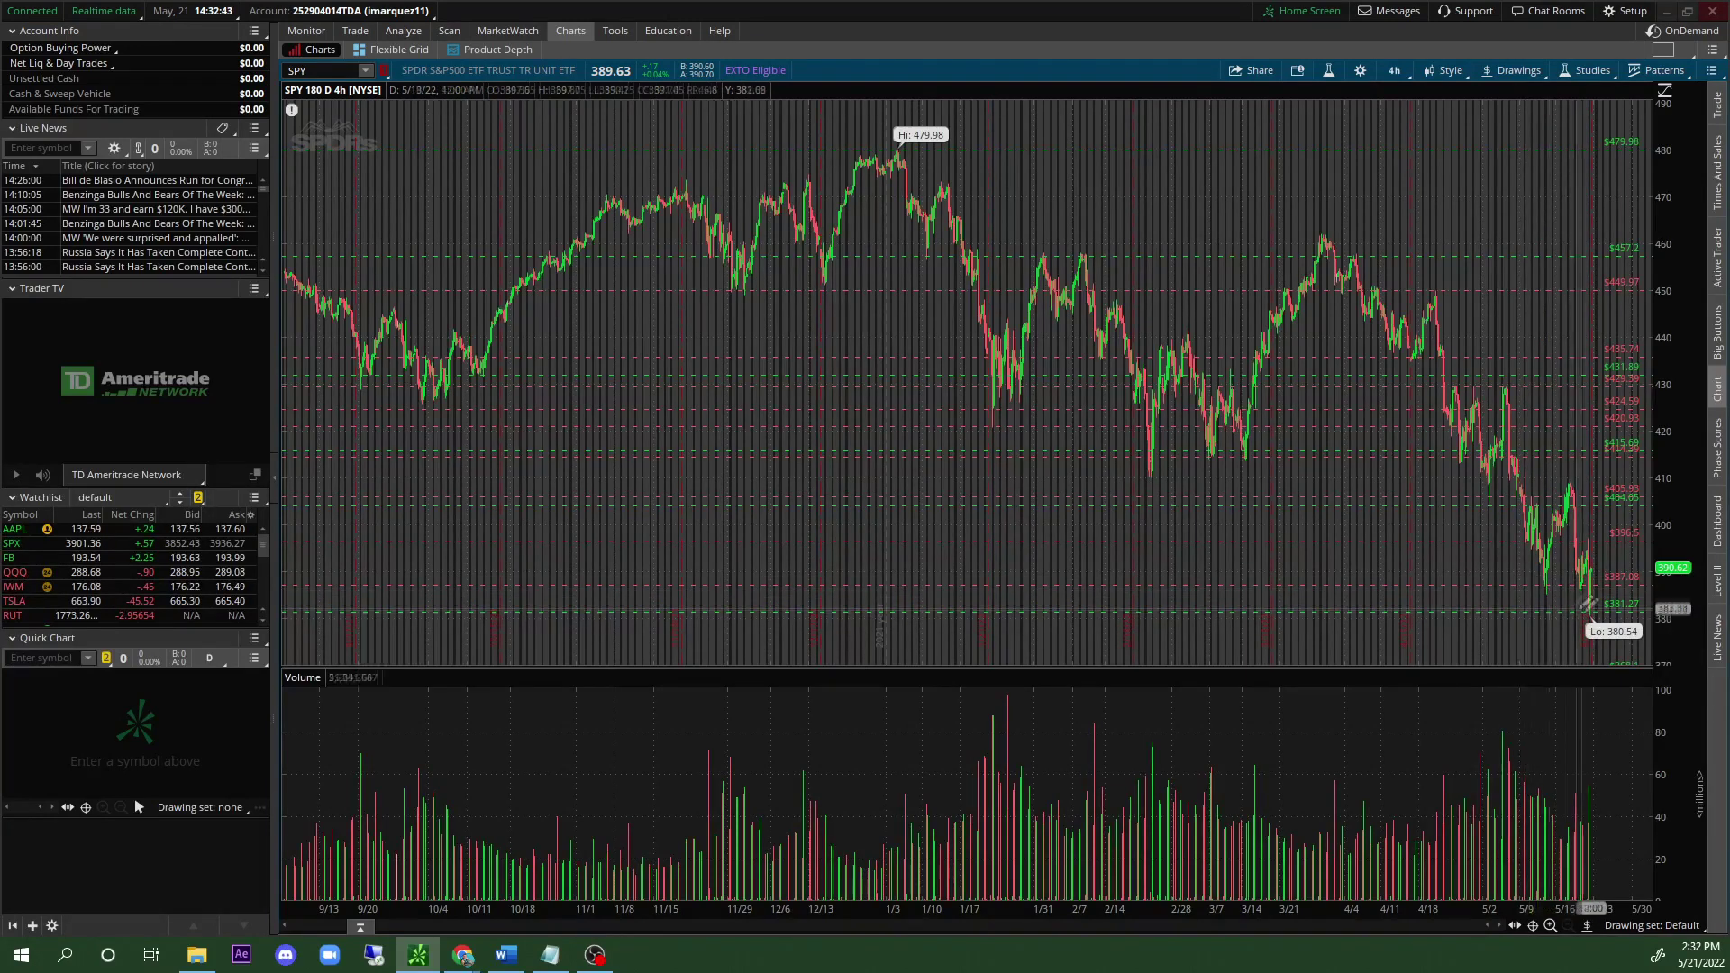
left_click_drag(1390, 509, 1706, 545)
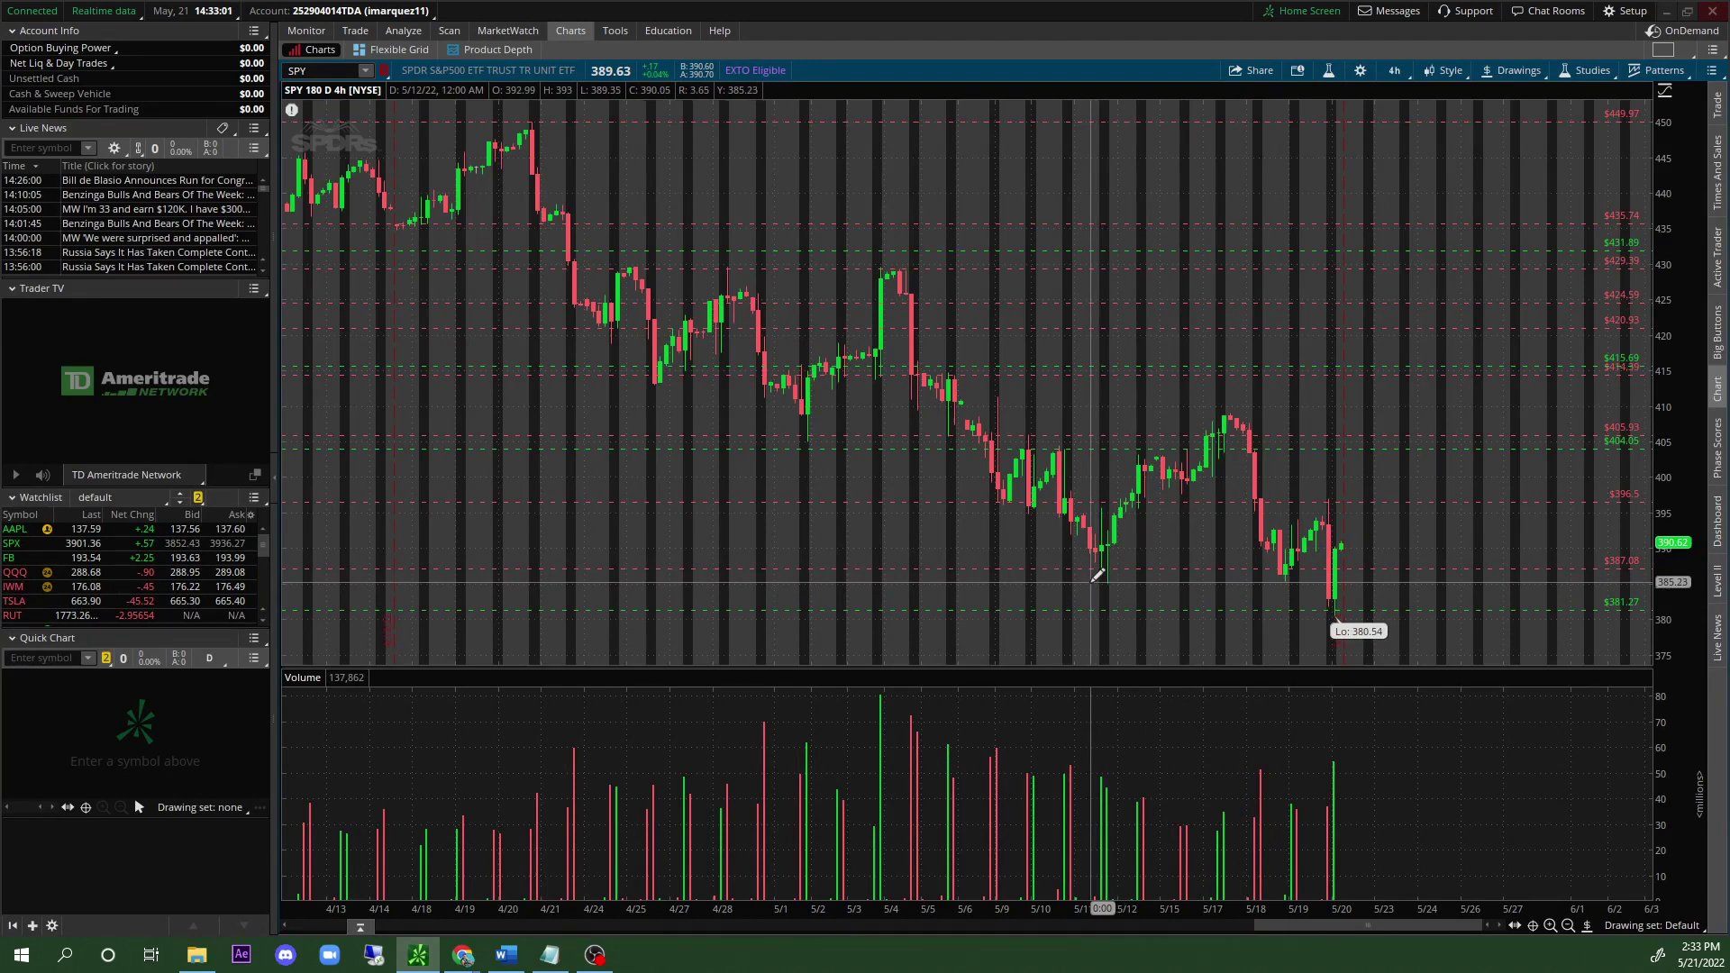
Add a price level at 385.23 and make it yellow.
left_click(999, 581)
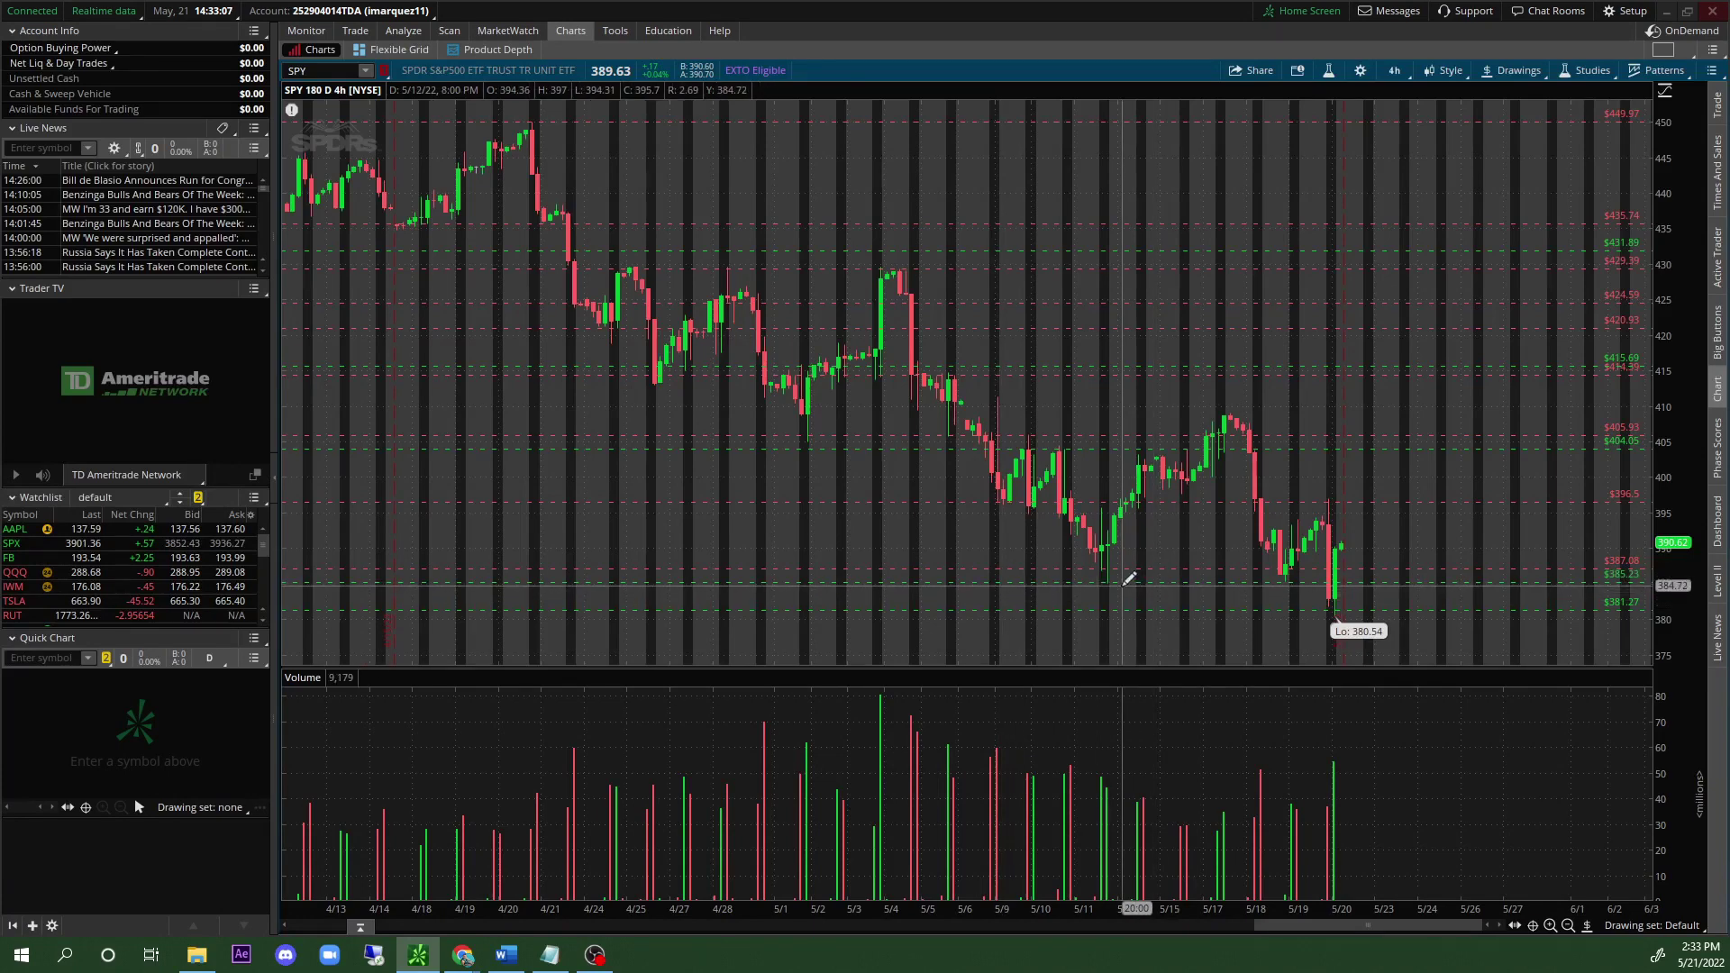
right_click(1122, 586)
right_click(1091, 575)
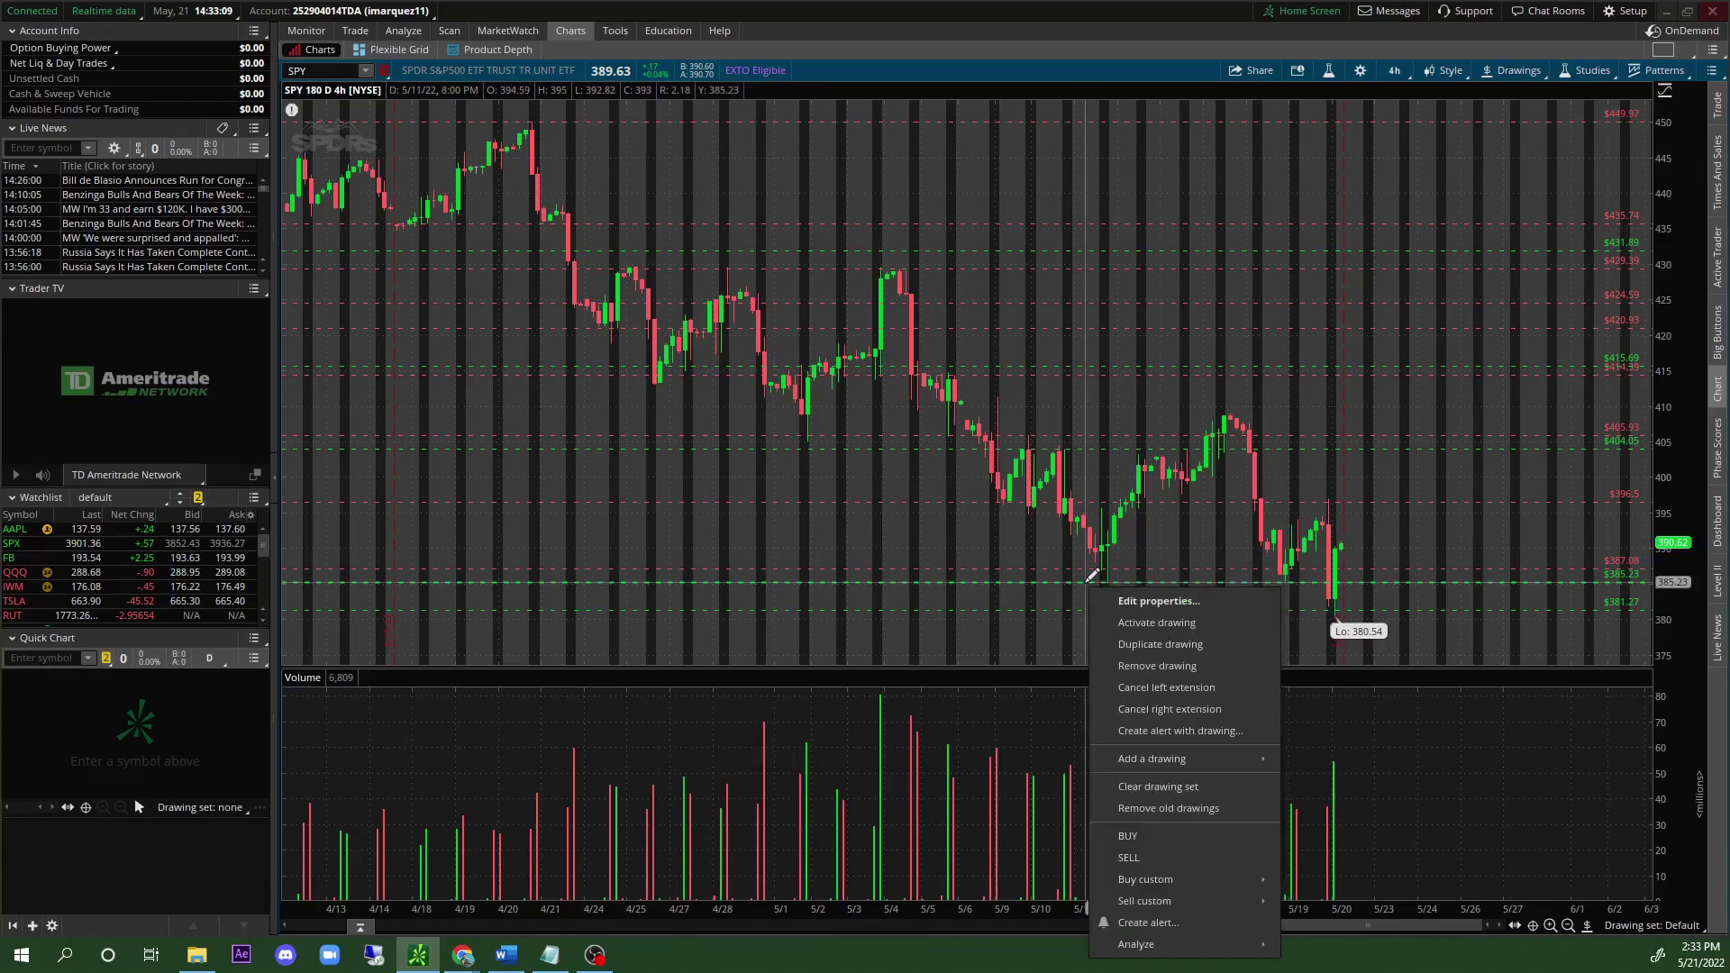
left_click(1137, 601)
left_click(689, 611)
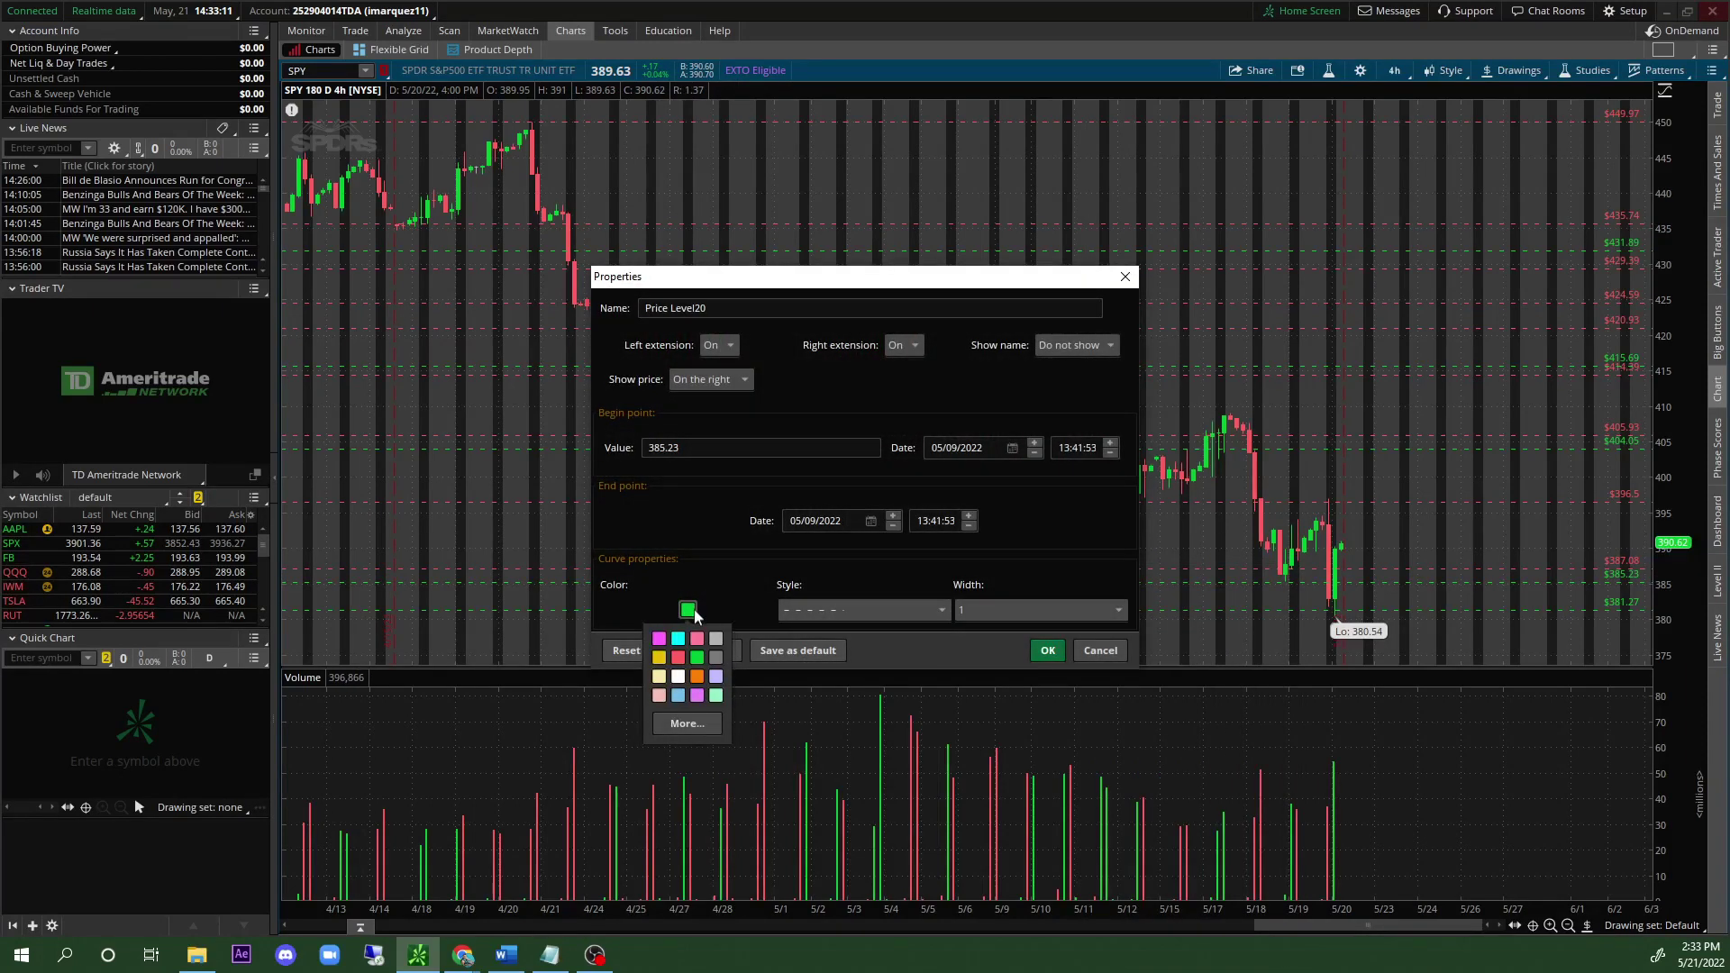
left_click(660, 659)
left_click(1047, 650)
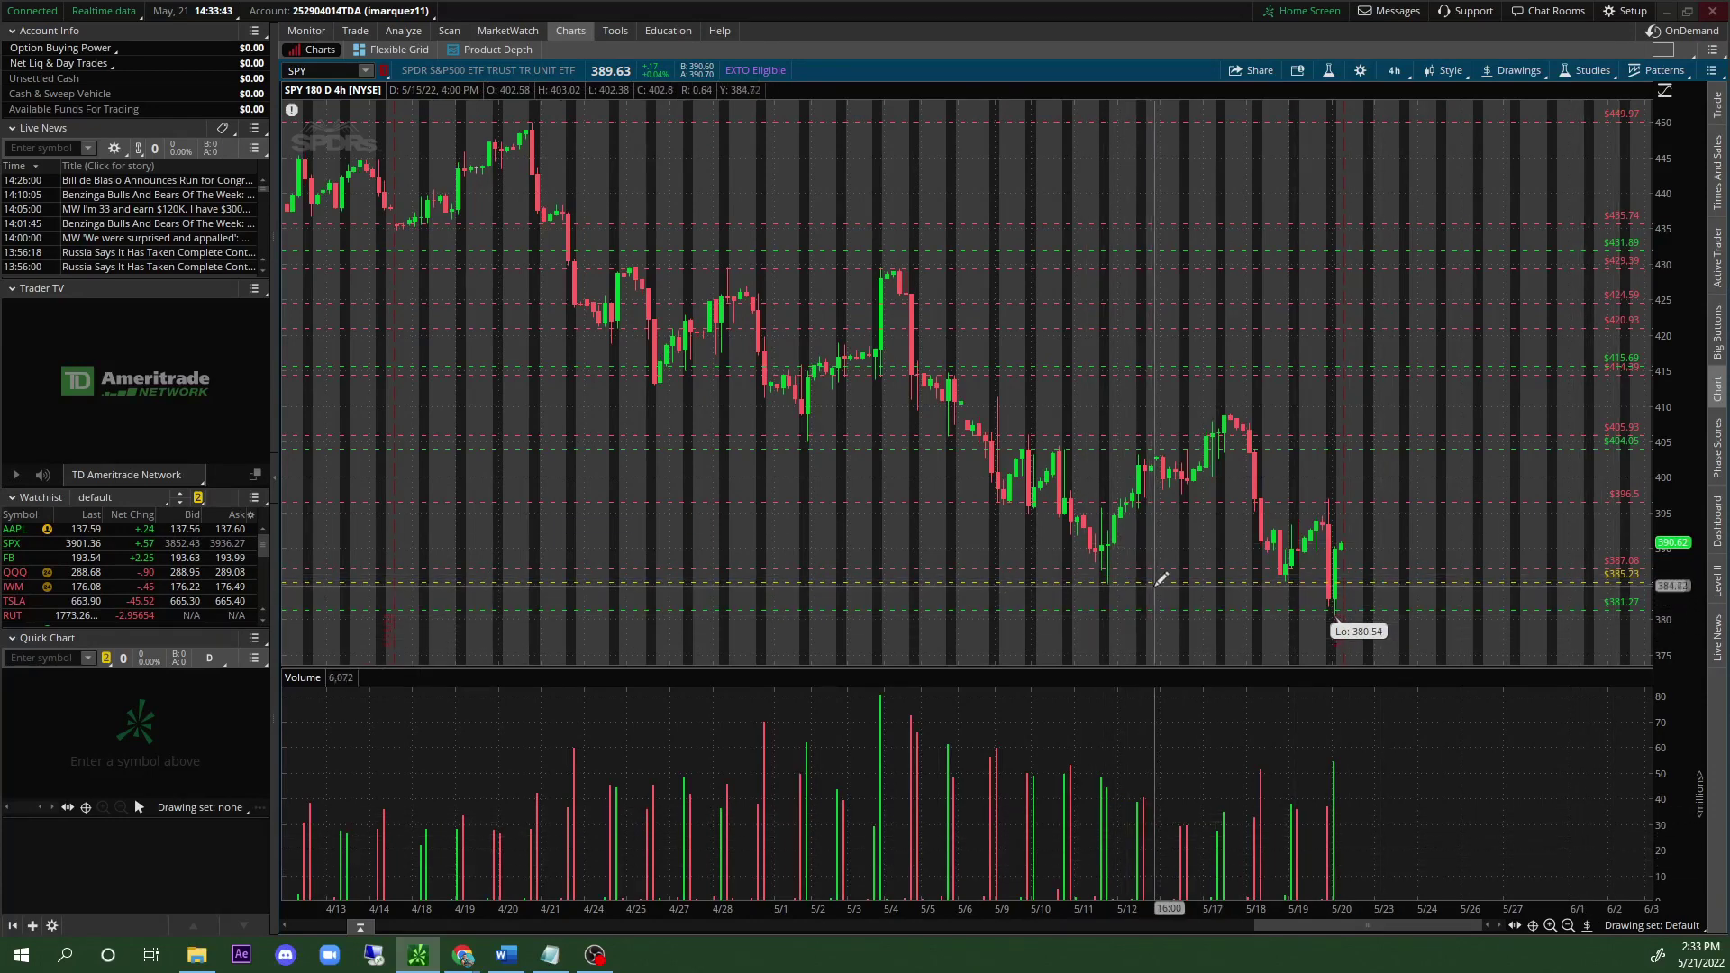
Add a price level at 391.82 and make it yellow.
left_click(1200, 536)
right_click(1208, 538)
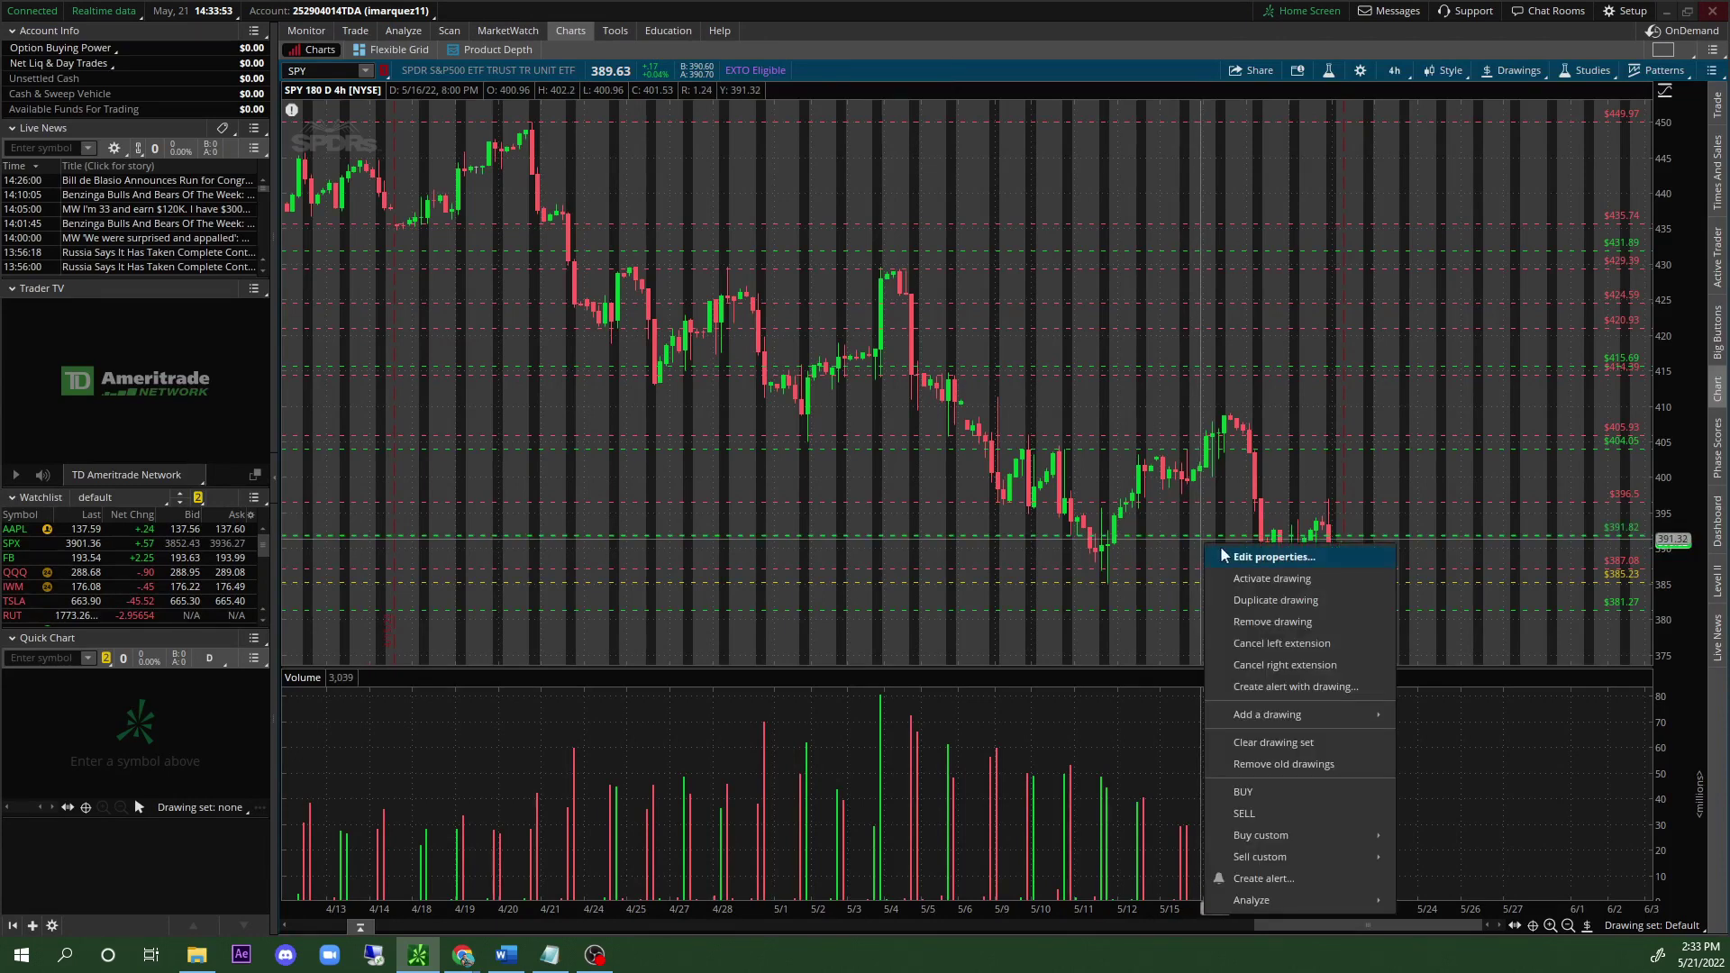
left_click(1244, 553)
left_click(688, 611)
left_click(671, 644)
left_click(1048, 651)
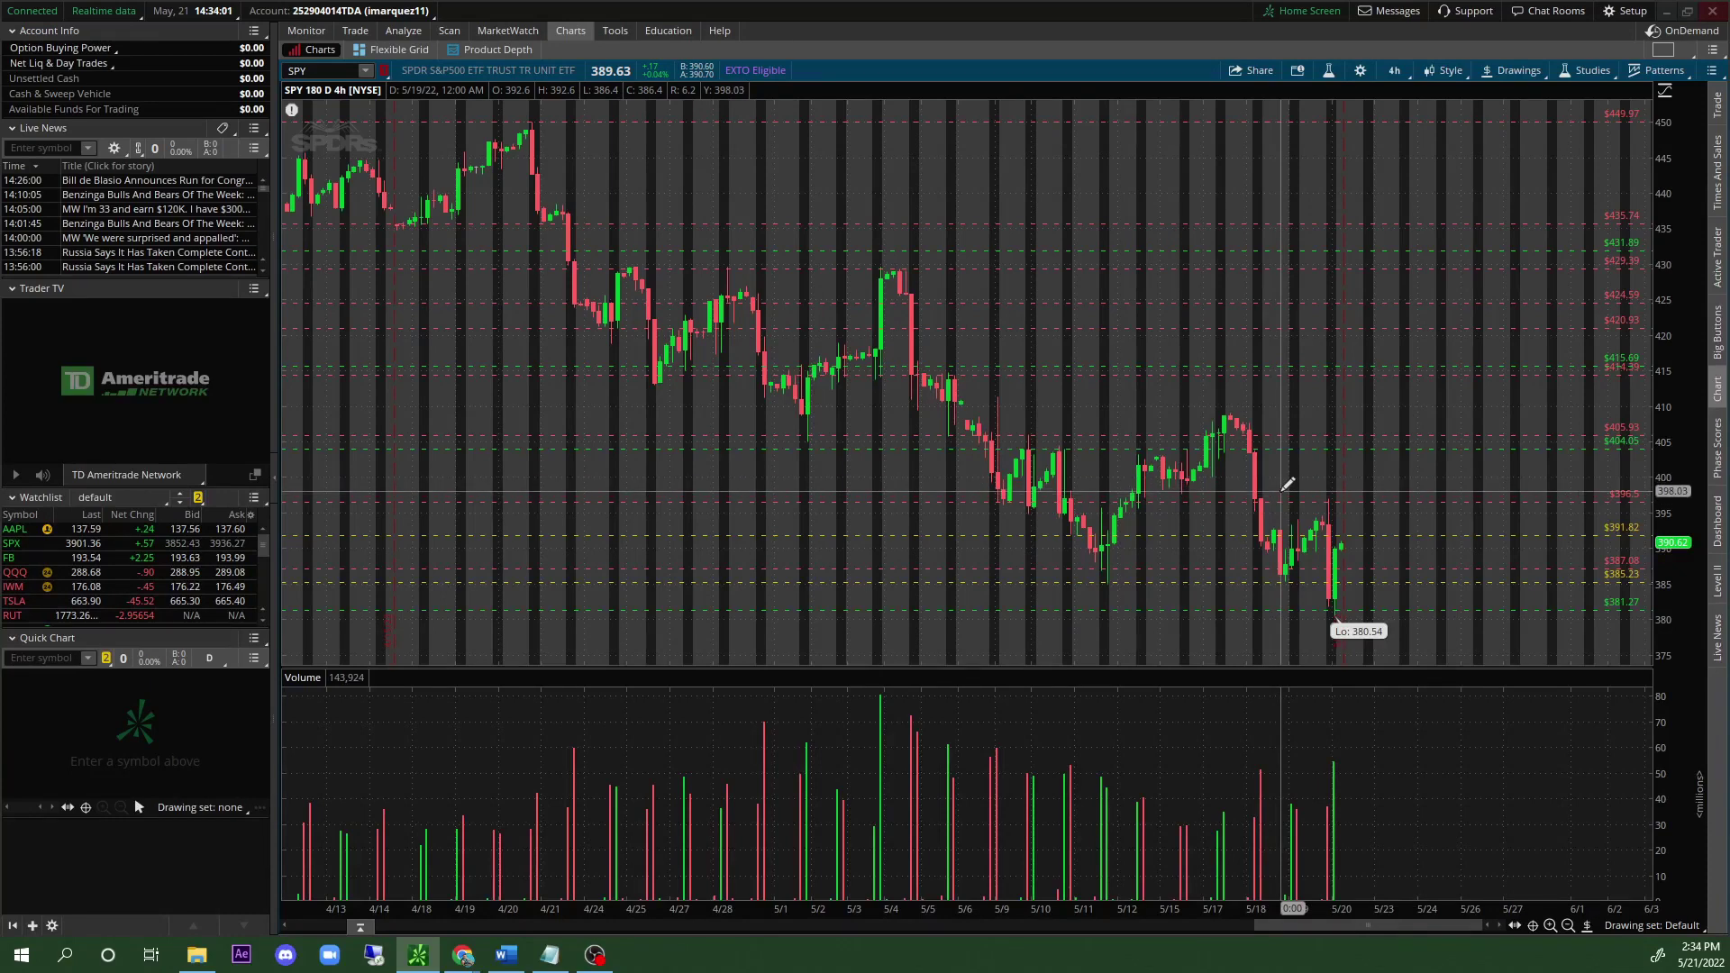
Add yellow price levels at 398.16 and 409.19.
left_click(1284, 491)
right_click(1291, 493)
left_click(1320, 507)
left_click(688, 611)
left_click(705, 657)
left_click(1058, 653)
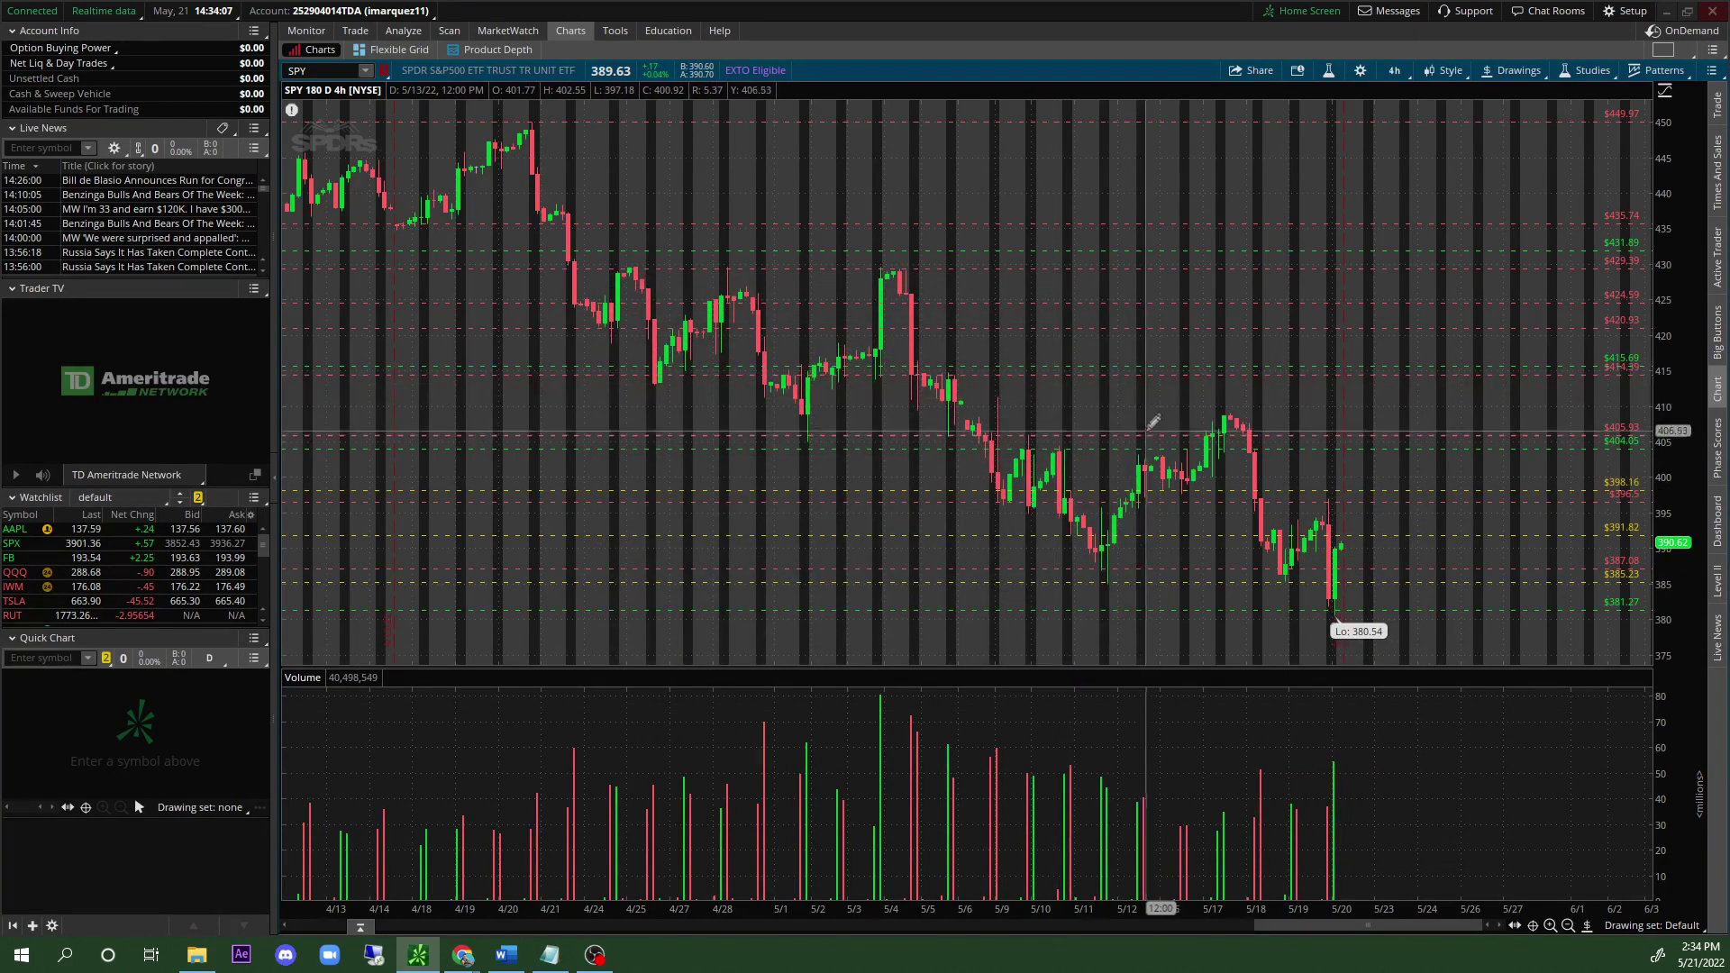
left_click(1174, 411)
right_click(1318, 411)
left_click(1351, 430)
left_click(689, 610)
left_click(670, 649)
left_click(1048, 651)
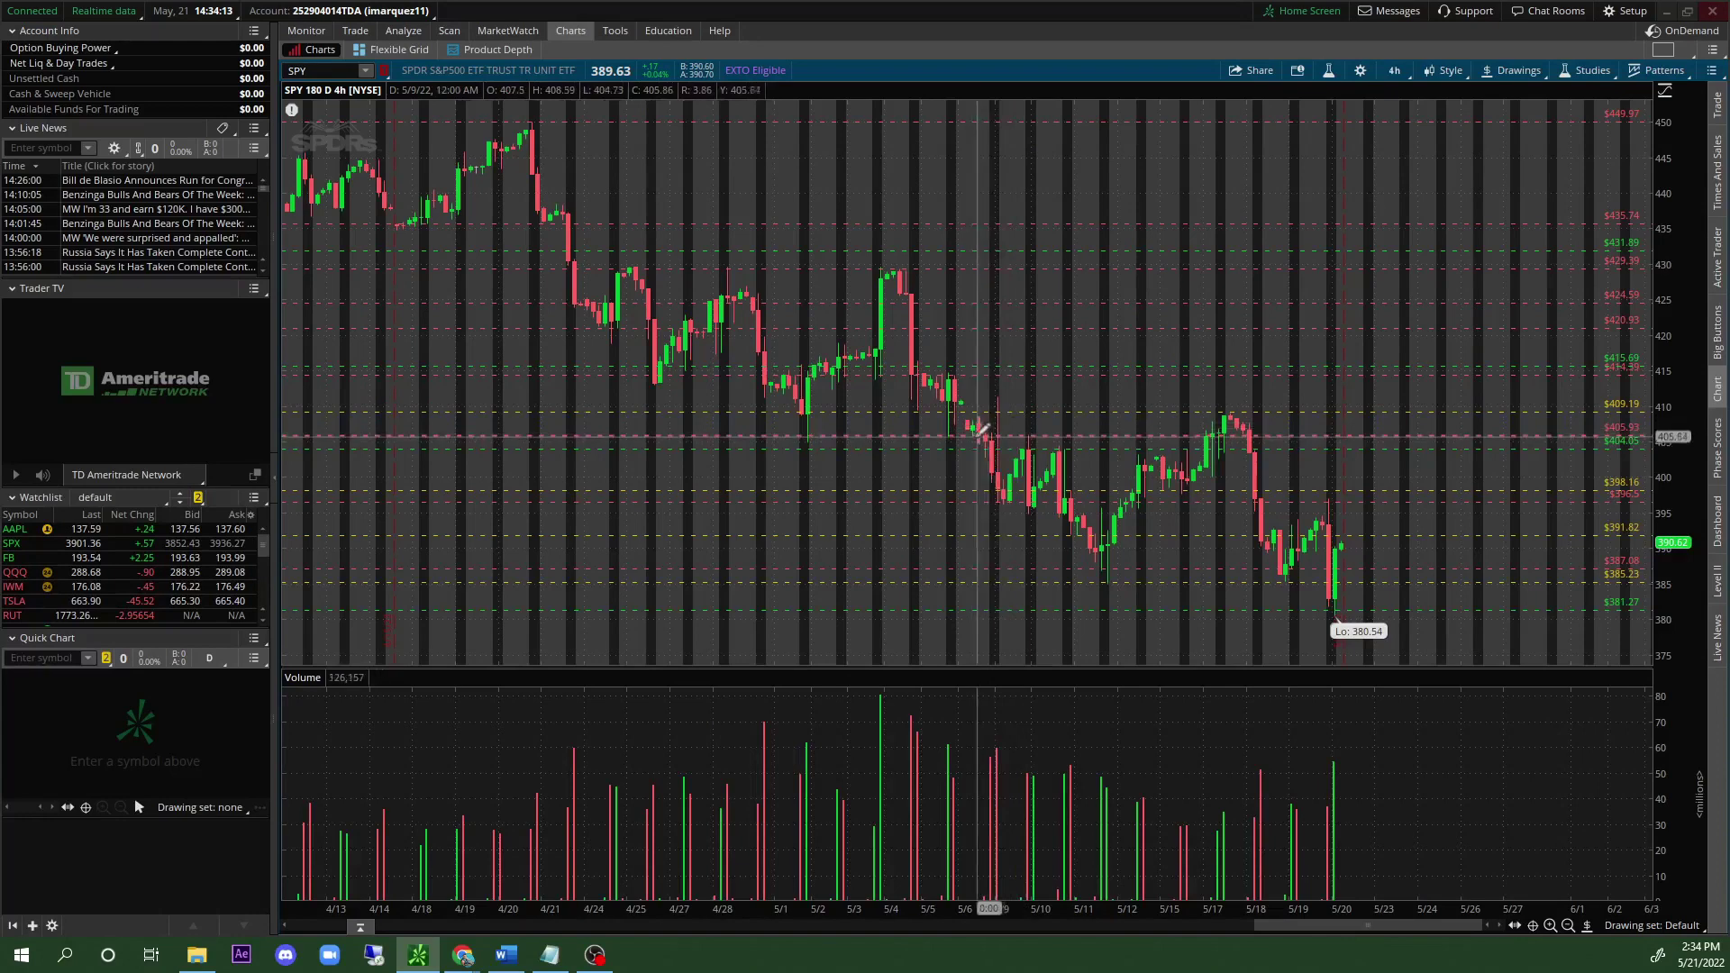
Make the 412.74 and 427.06 levels yellow.
right_click(875, 385)
left_click(937, 411)
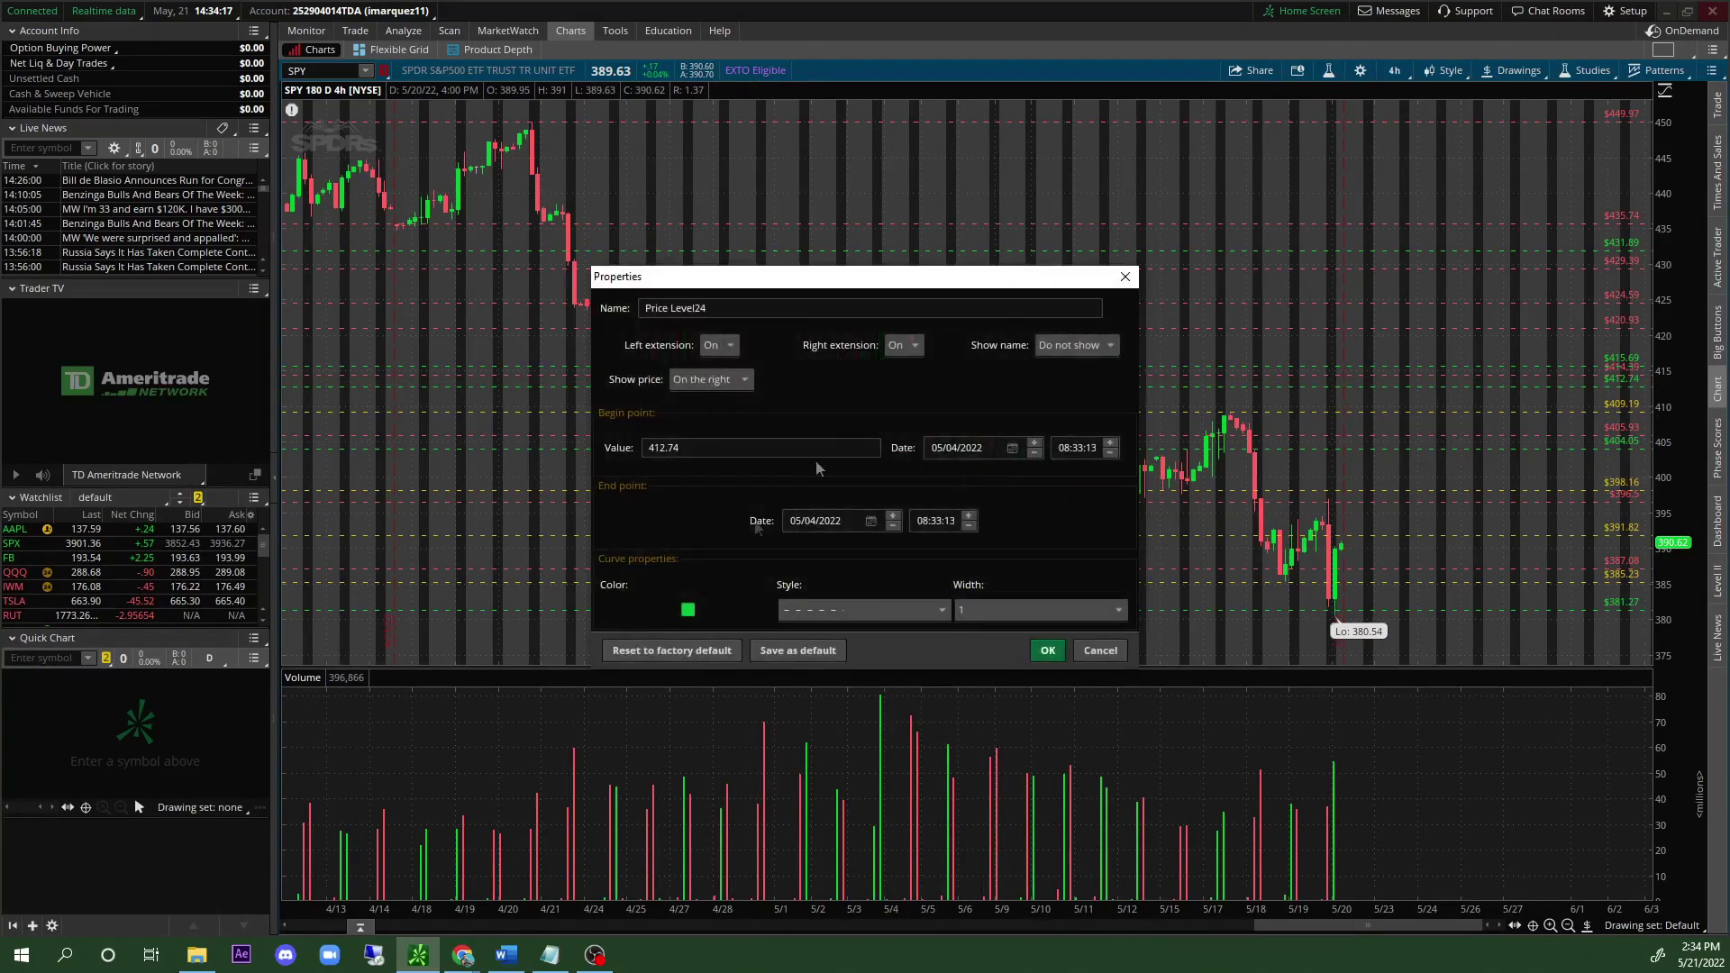
left_click(688, 611)
left_click(1048, 650)
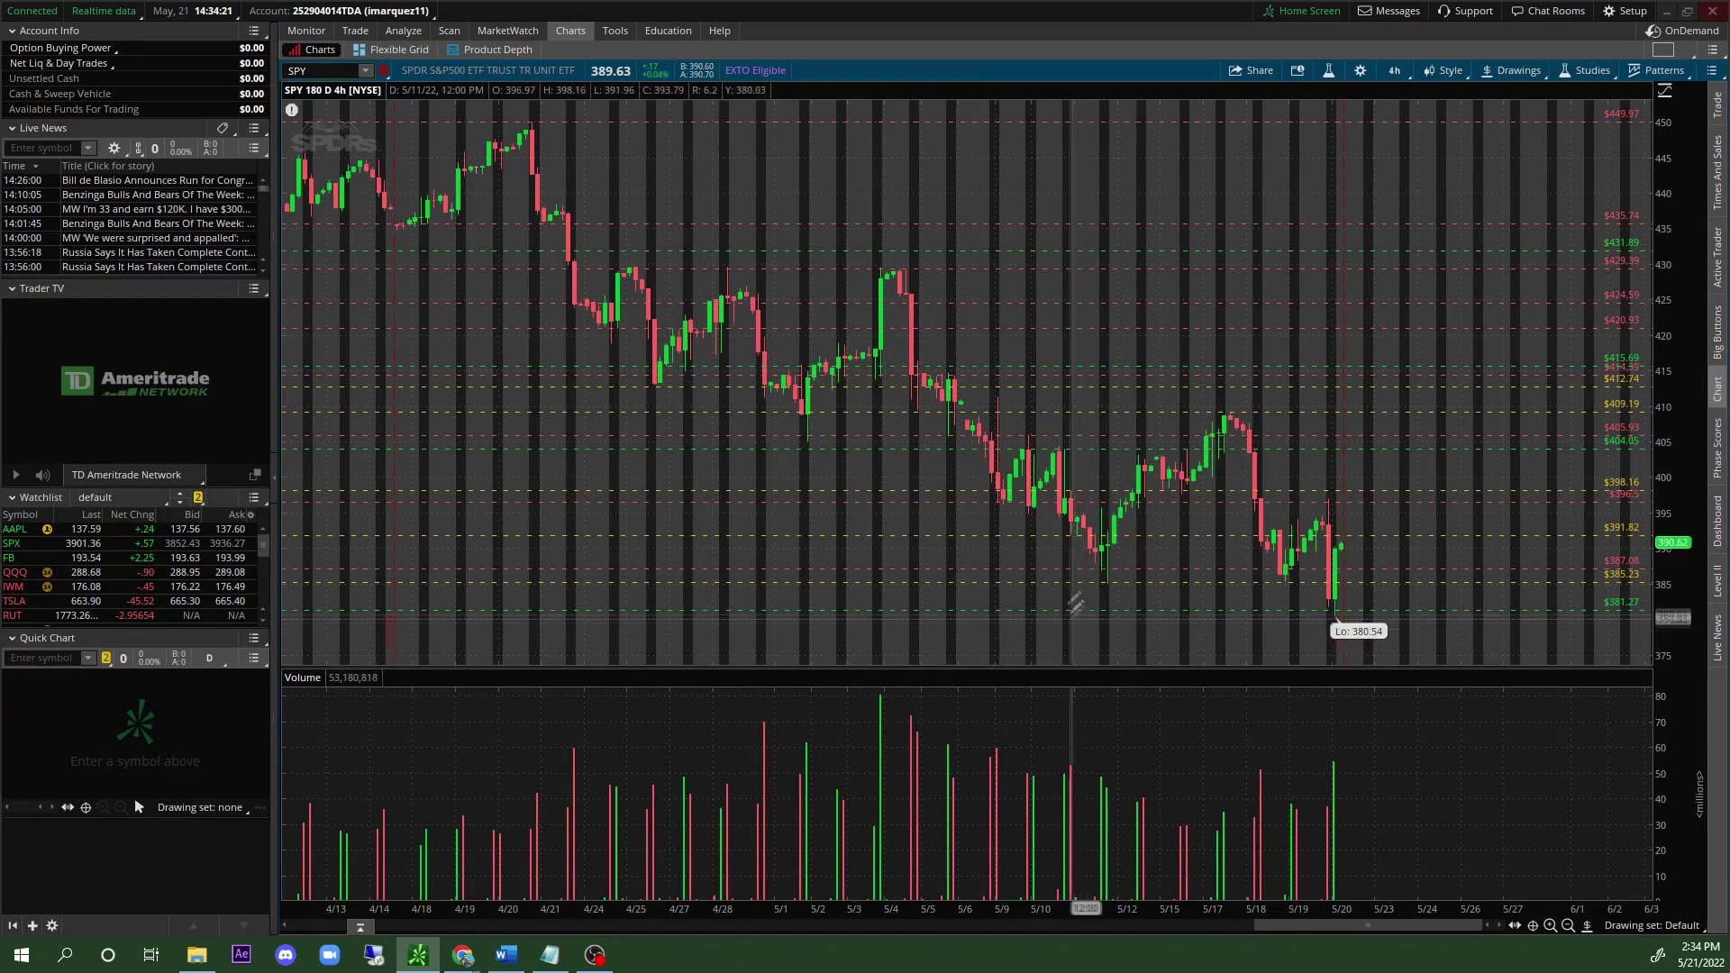
right_click(1061, 282)
left_click(1089, 295)
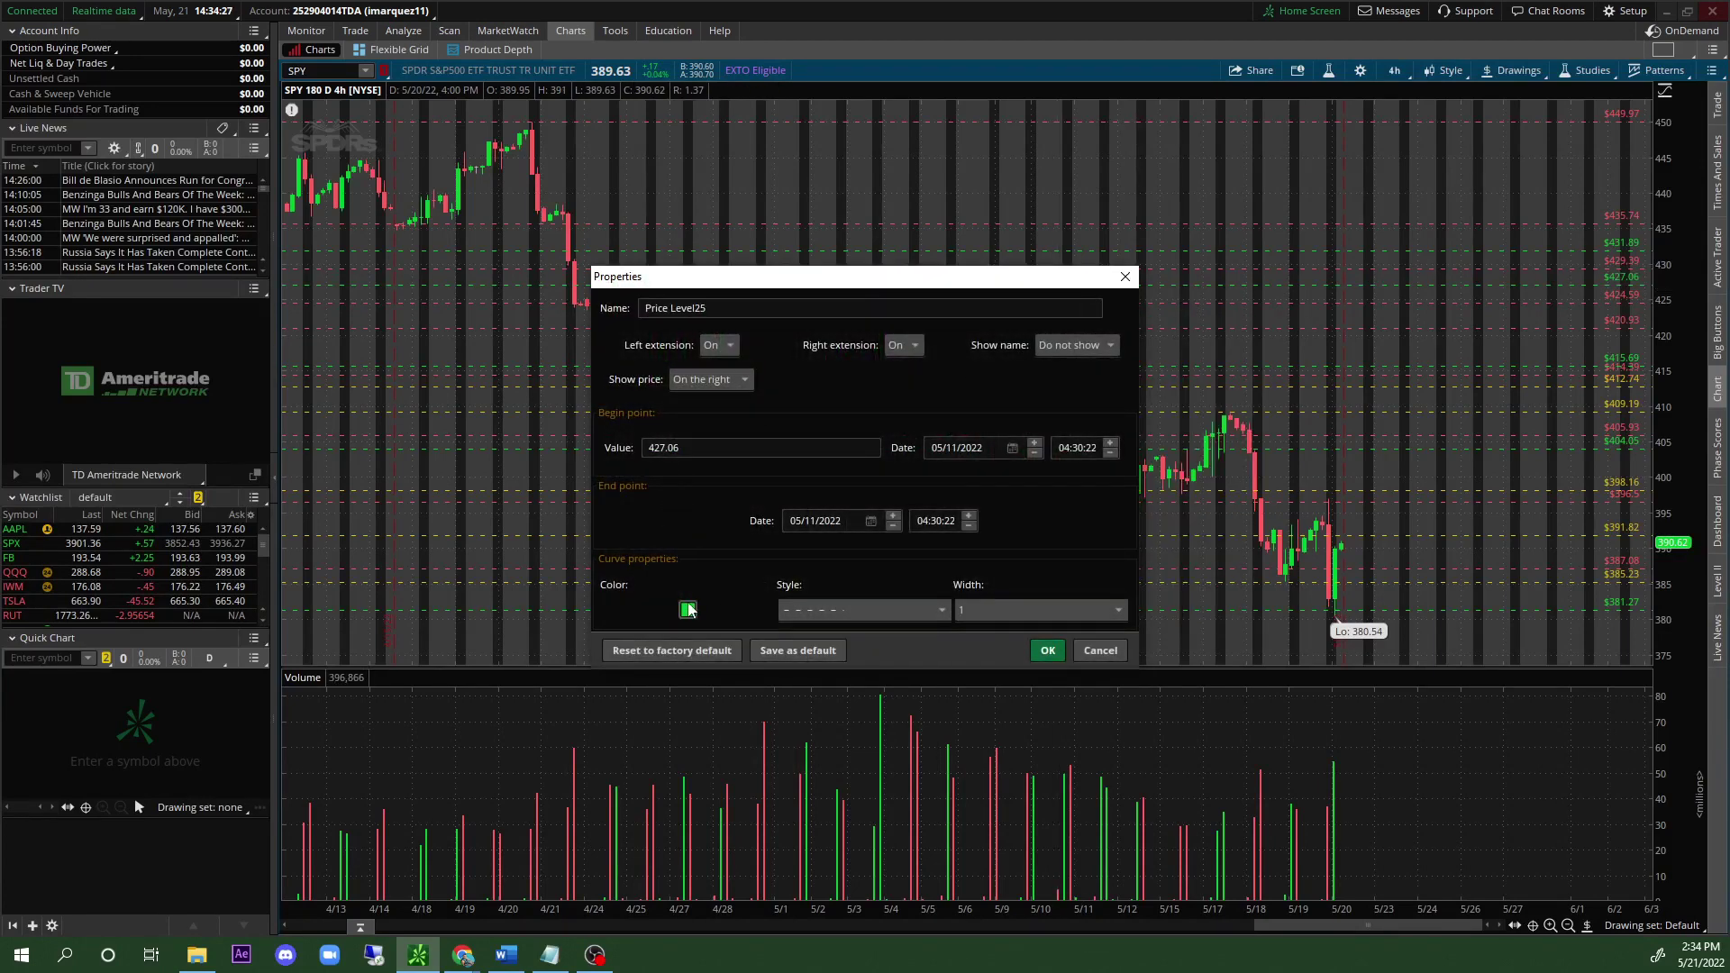
left_click(688, 610)
left_click(1058, 651)
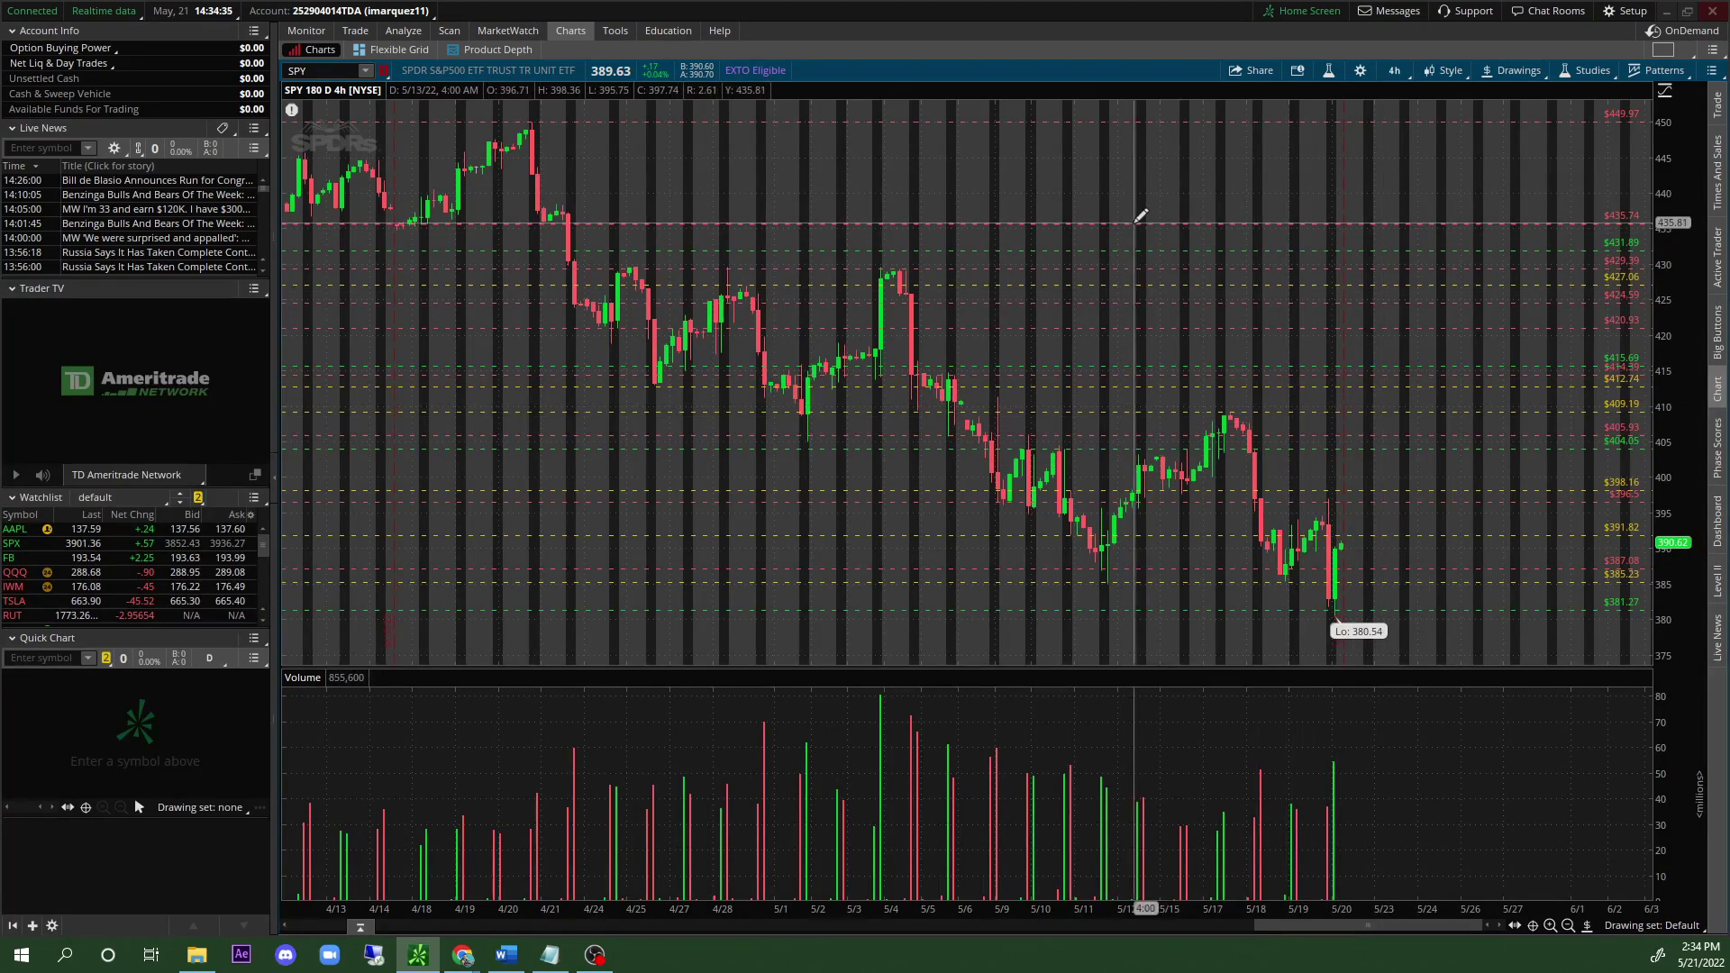
Add a yellow price level at 394.99.
left_click(1300, 513)
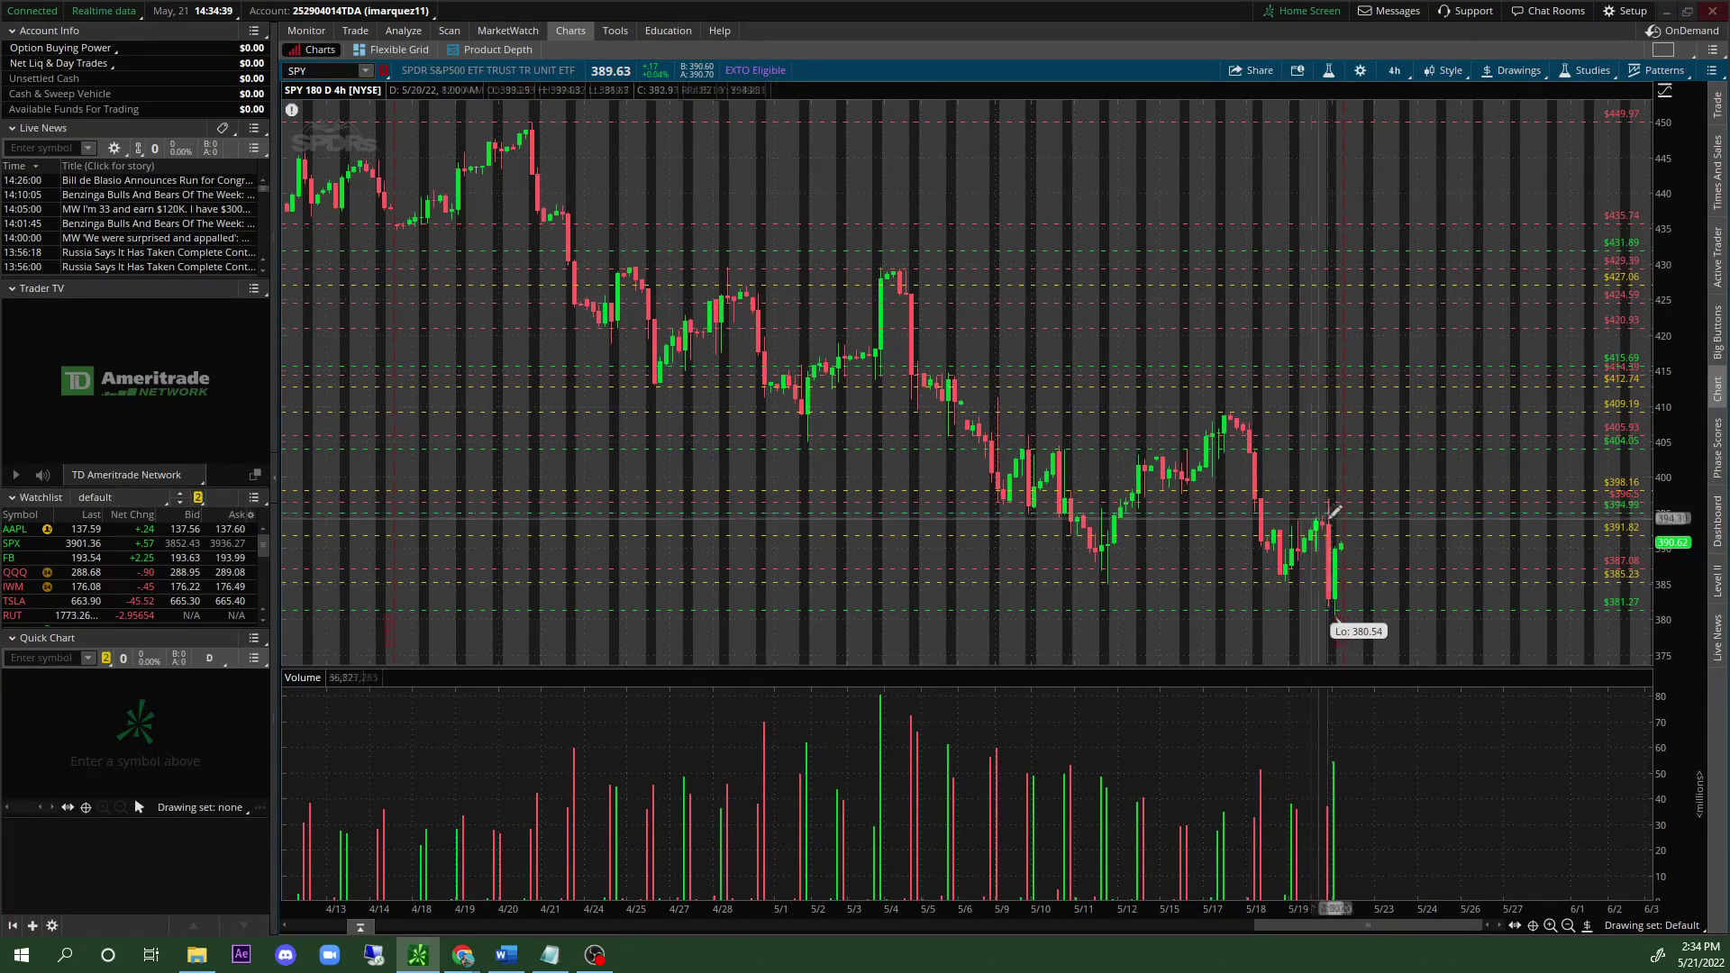
right_click(1341, 510)
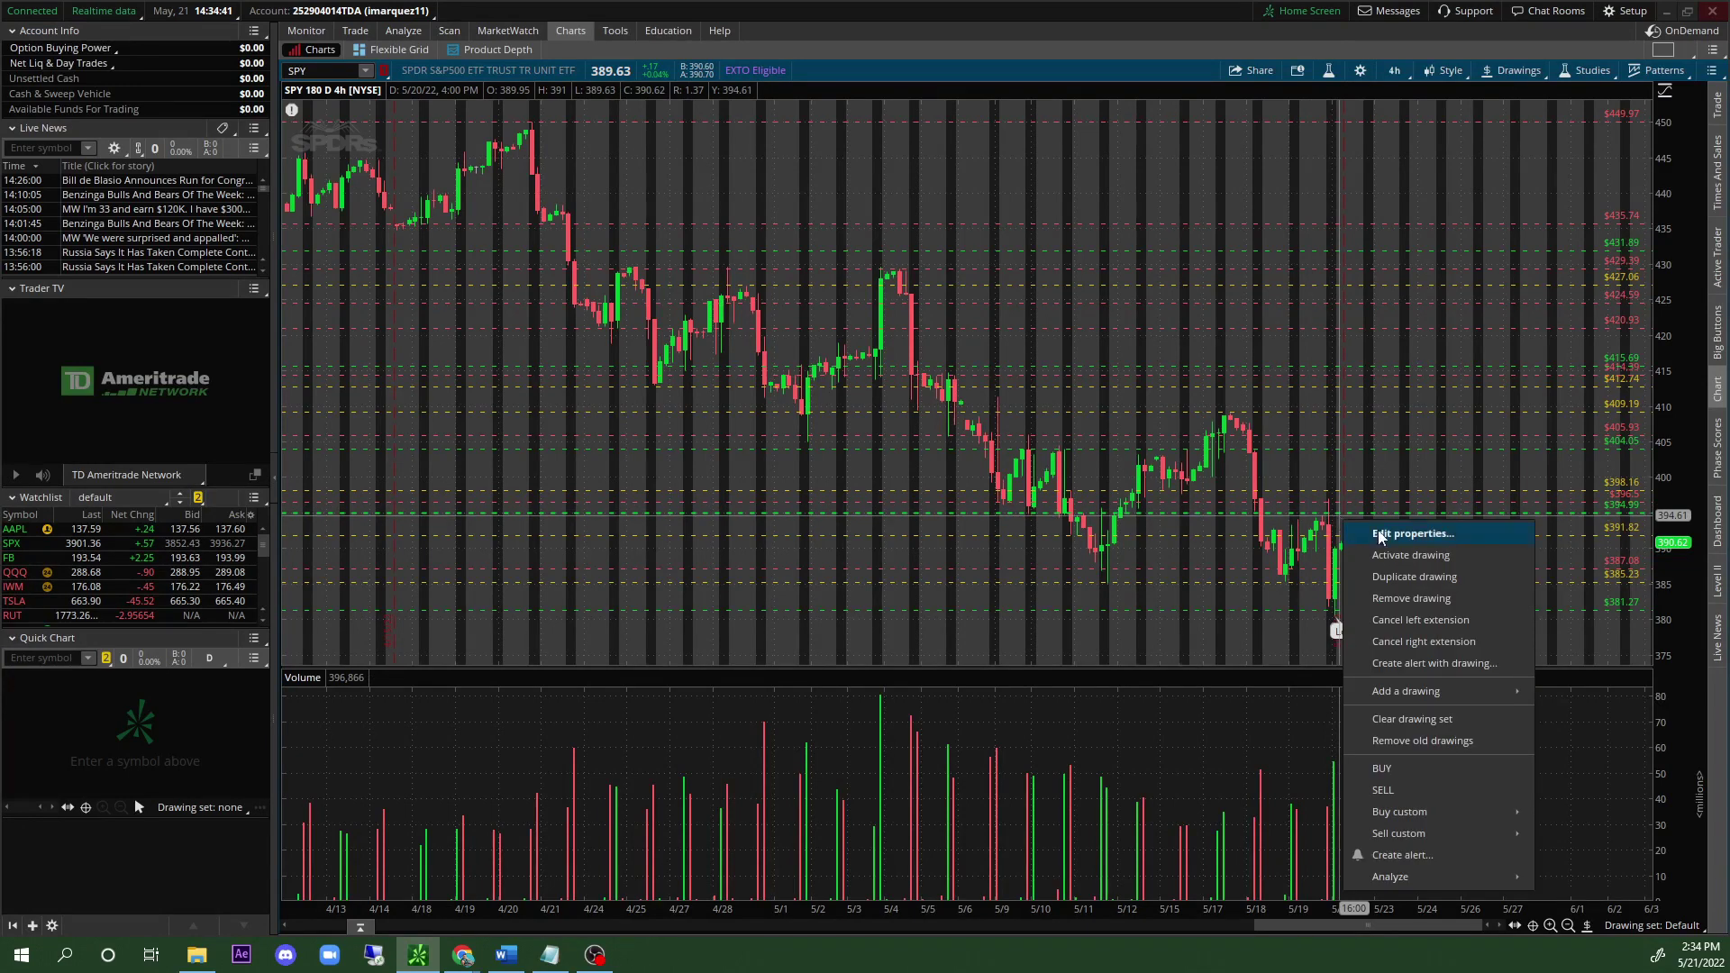
left_click(1406, 533)
left_click(687, 611)
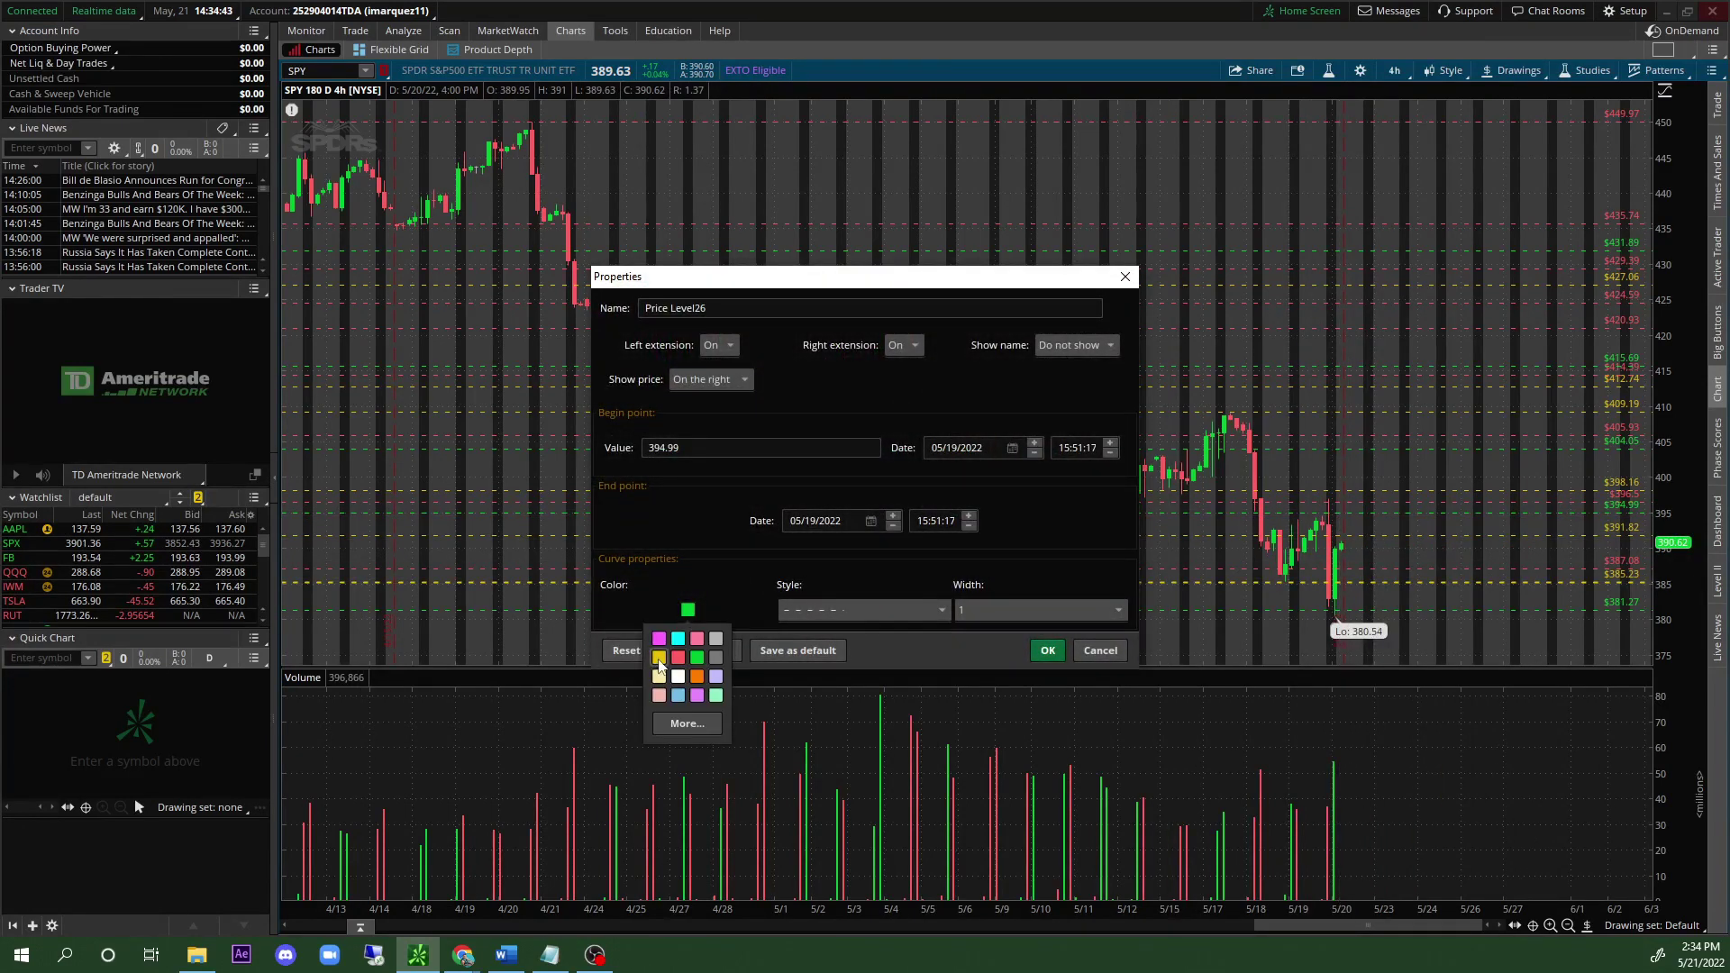
left_click(659, 657)
left_click(1036, 650)
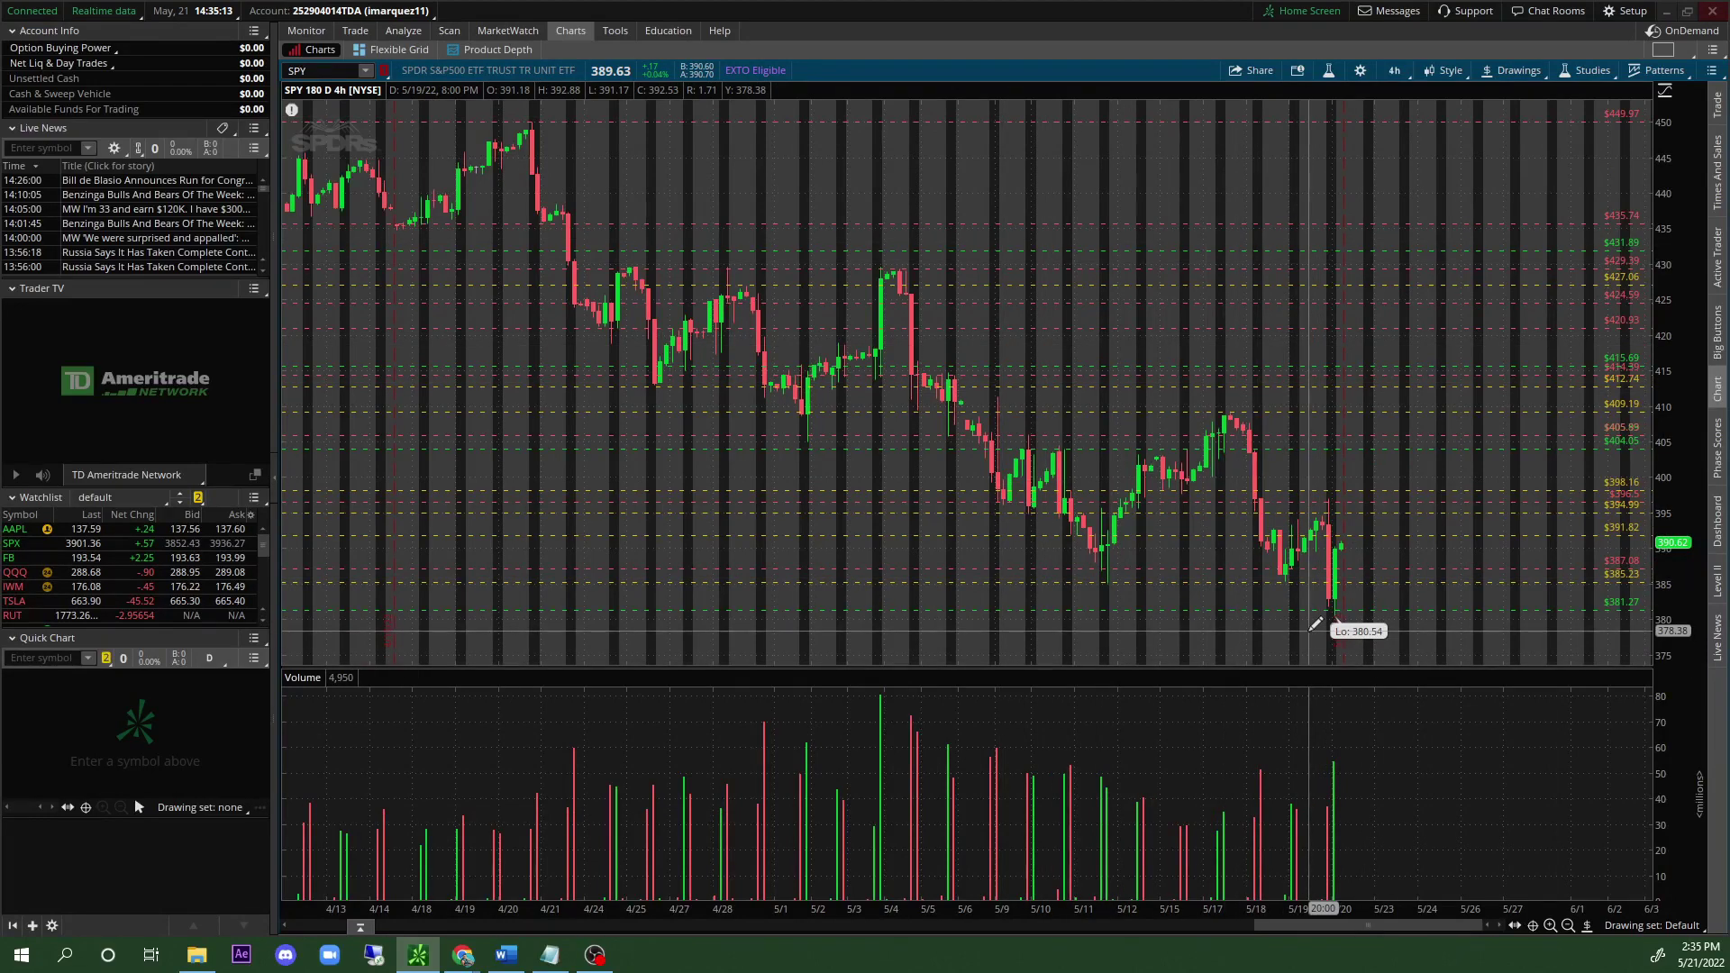
left_click(1396, 70)
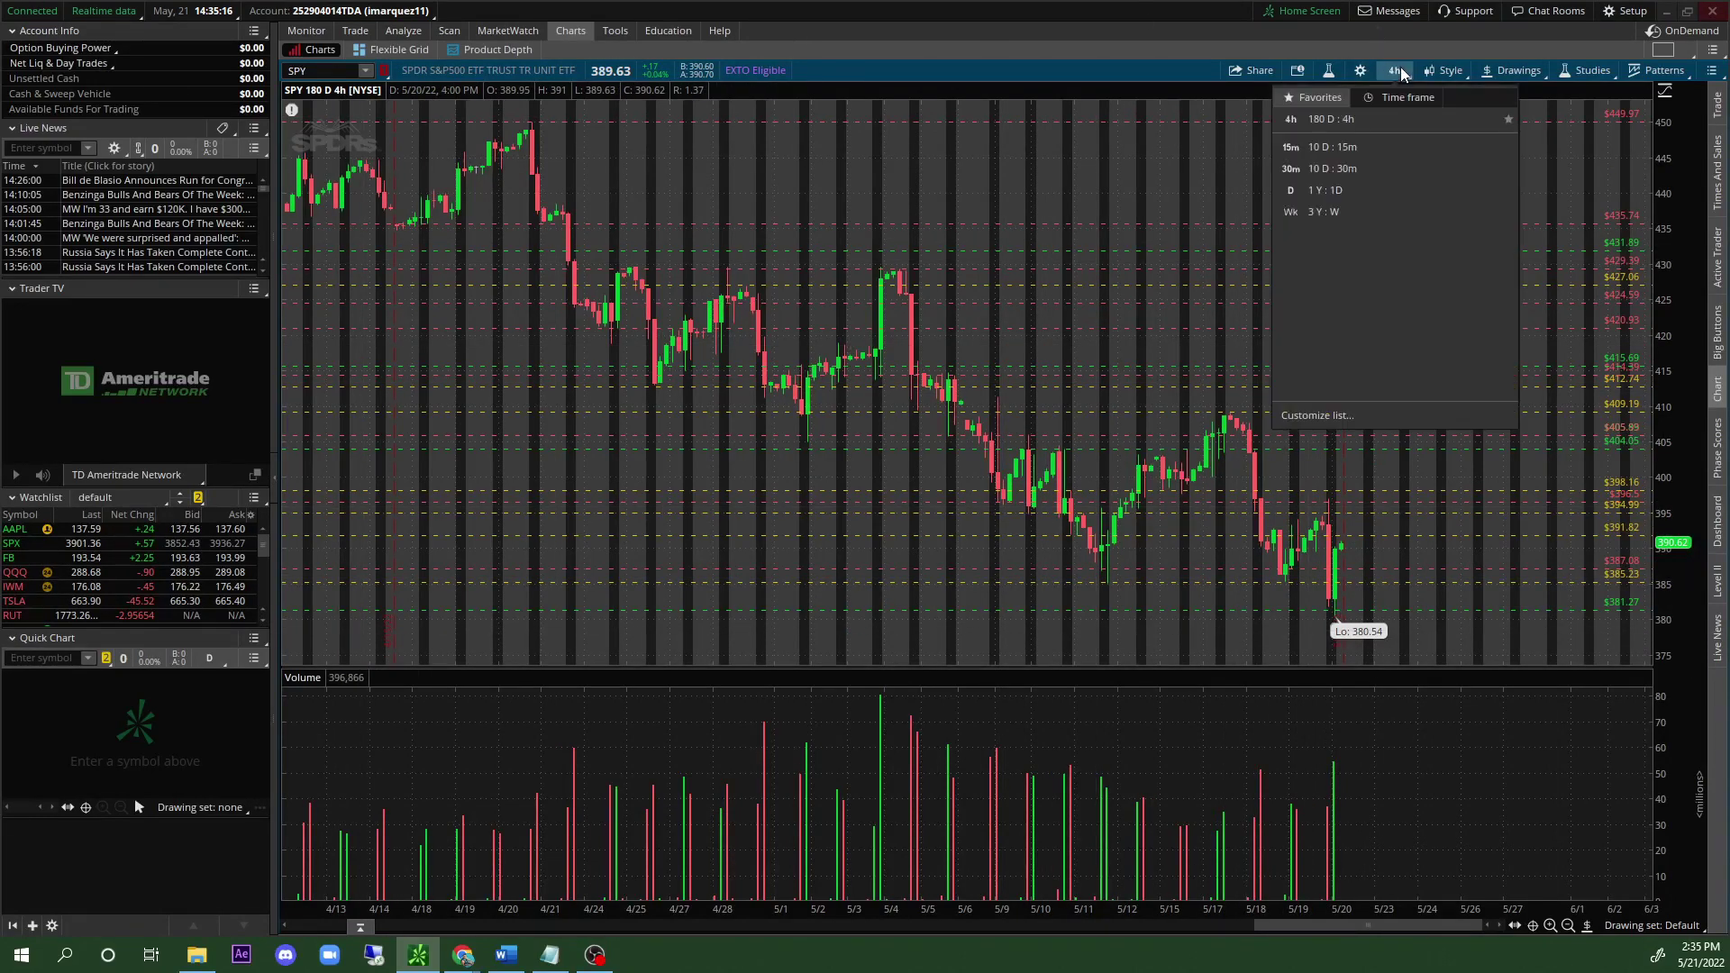
Switch to the 10 D : 30m chart and add a cyan price level at 394.6.
left_click(1403, 169)
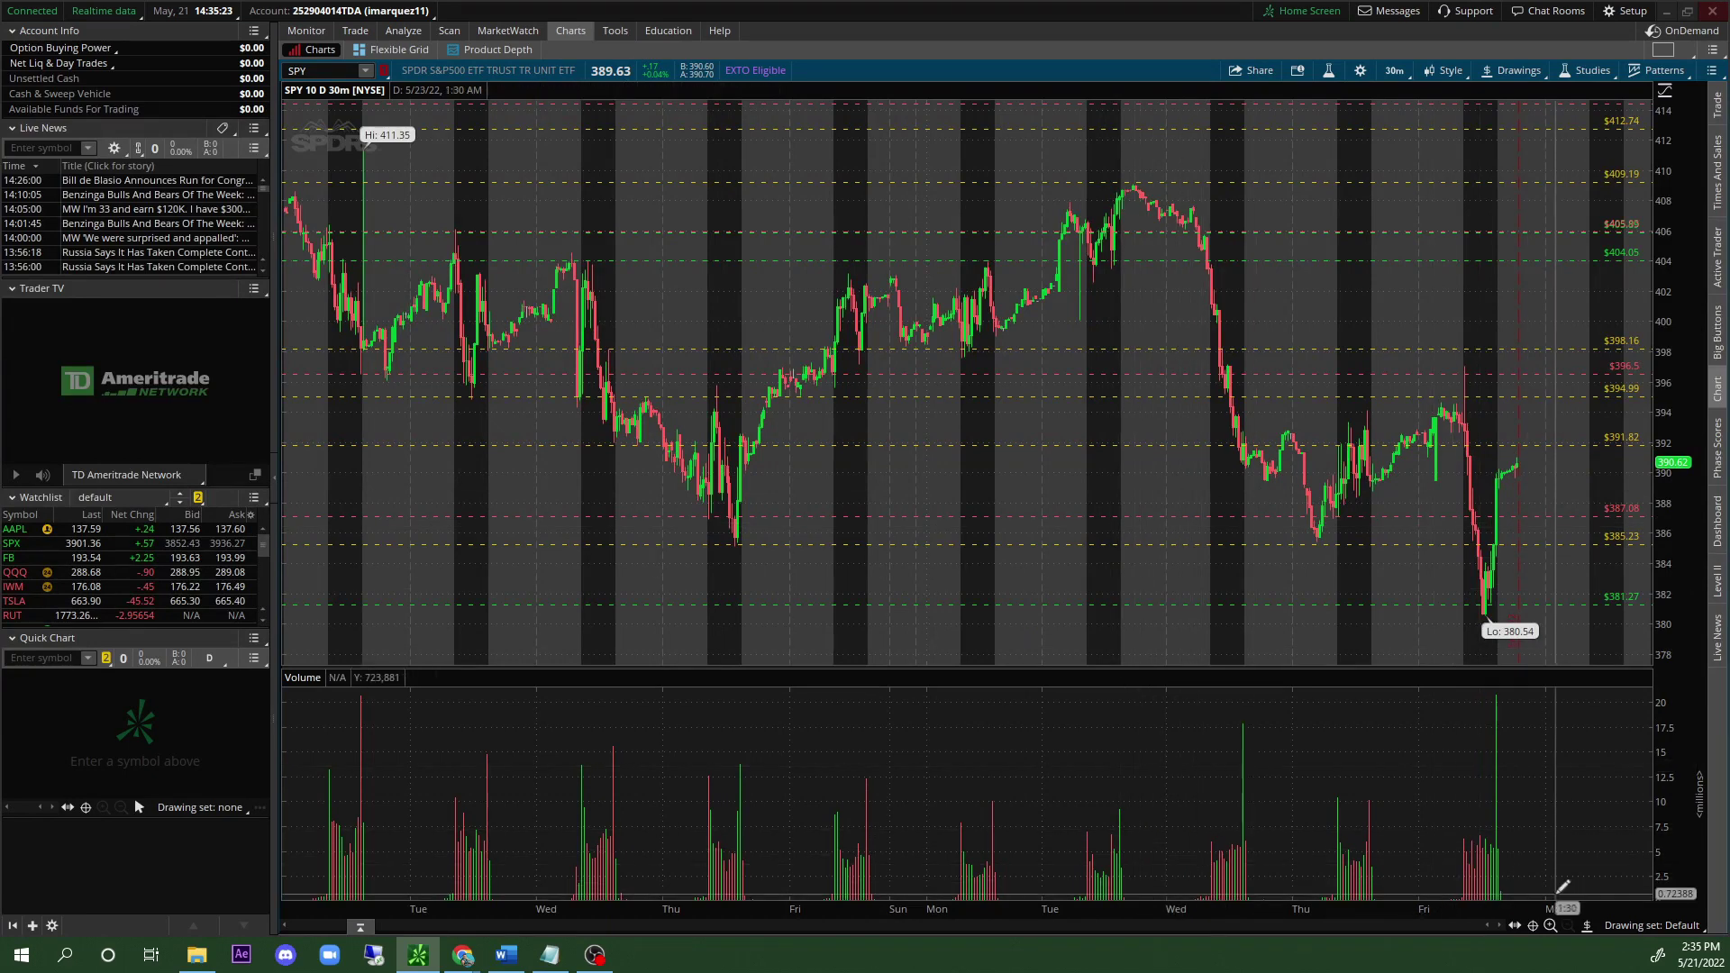
left_click(1561, 402)
right_click(1559, 410)
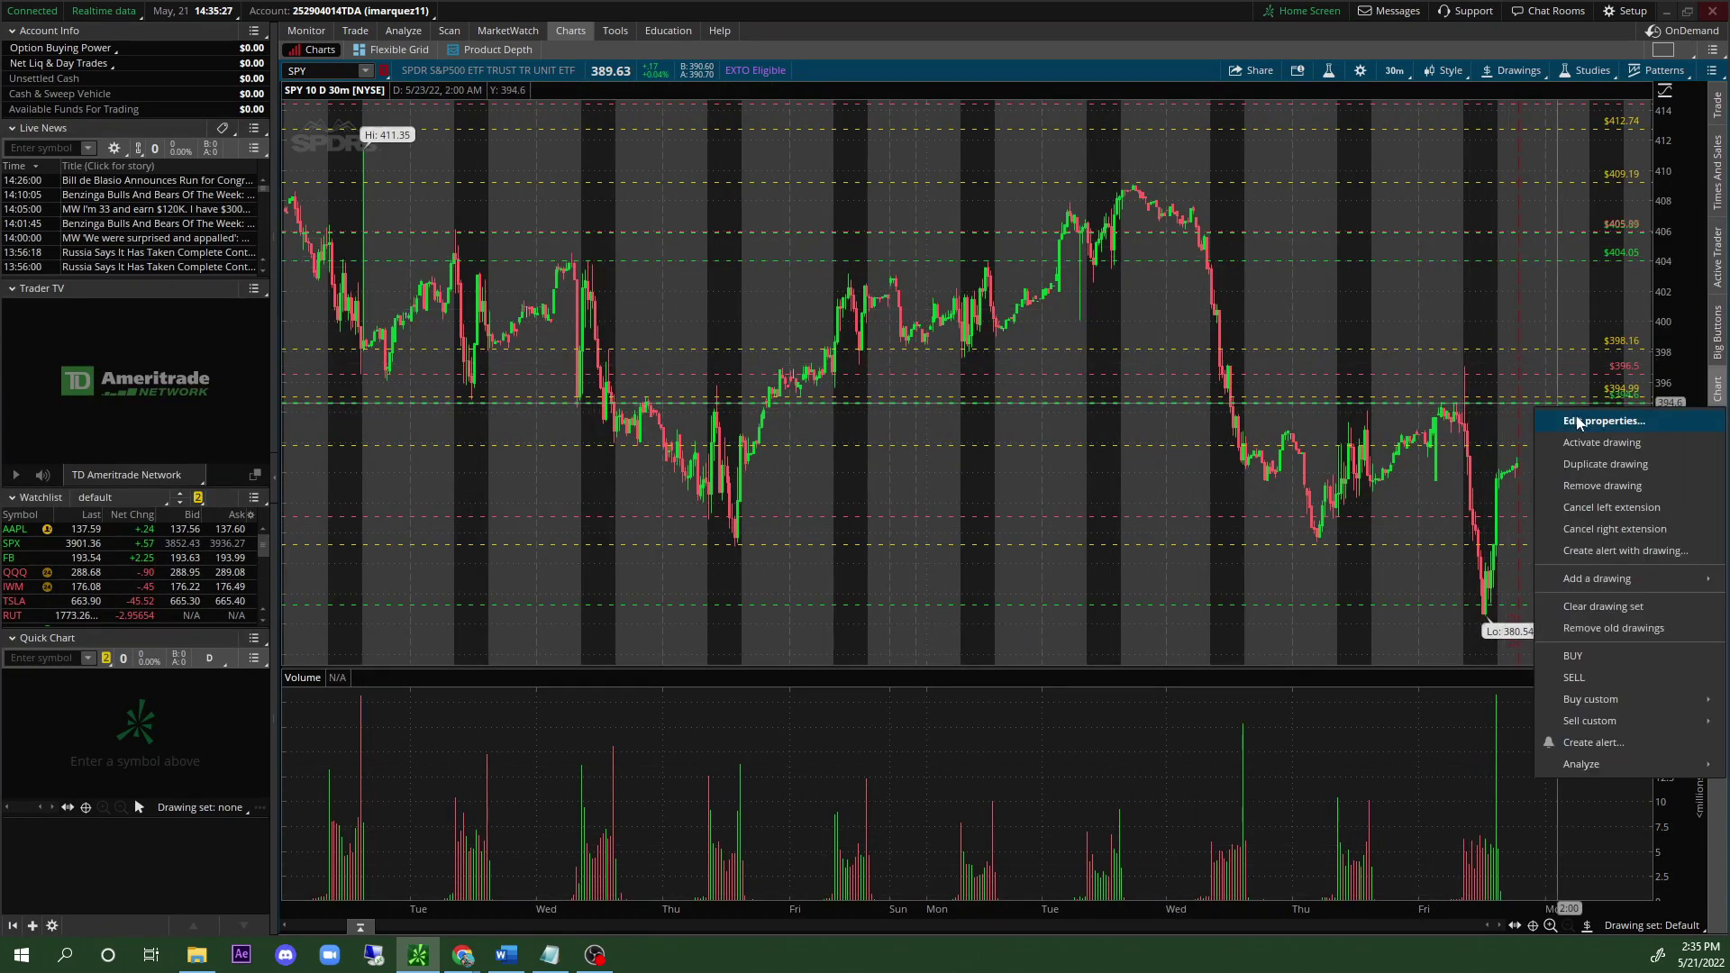
left_click(1578, 422)
left_click(686, 610)
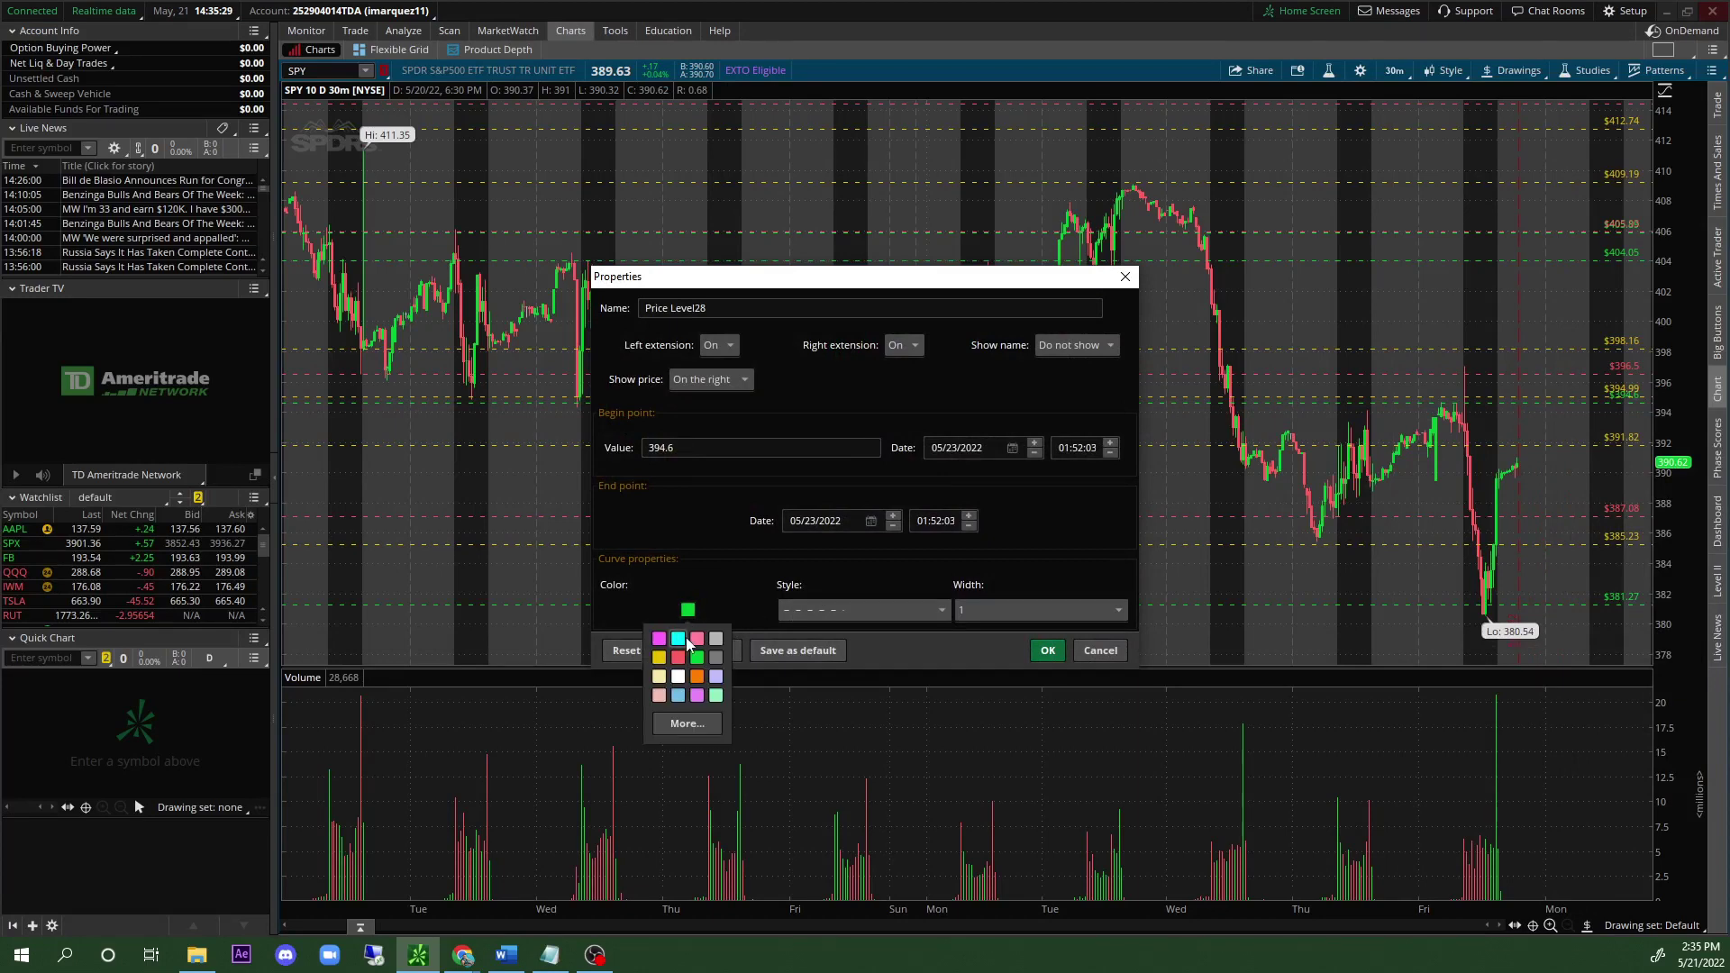
left_click(678, 639)
left_click(1047, 651)
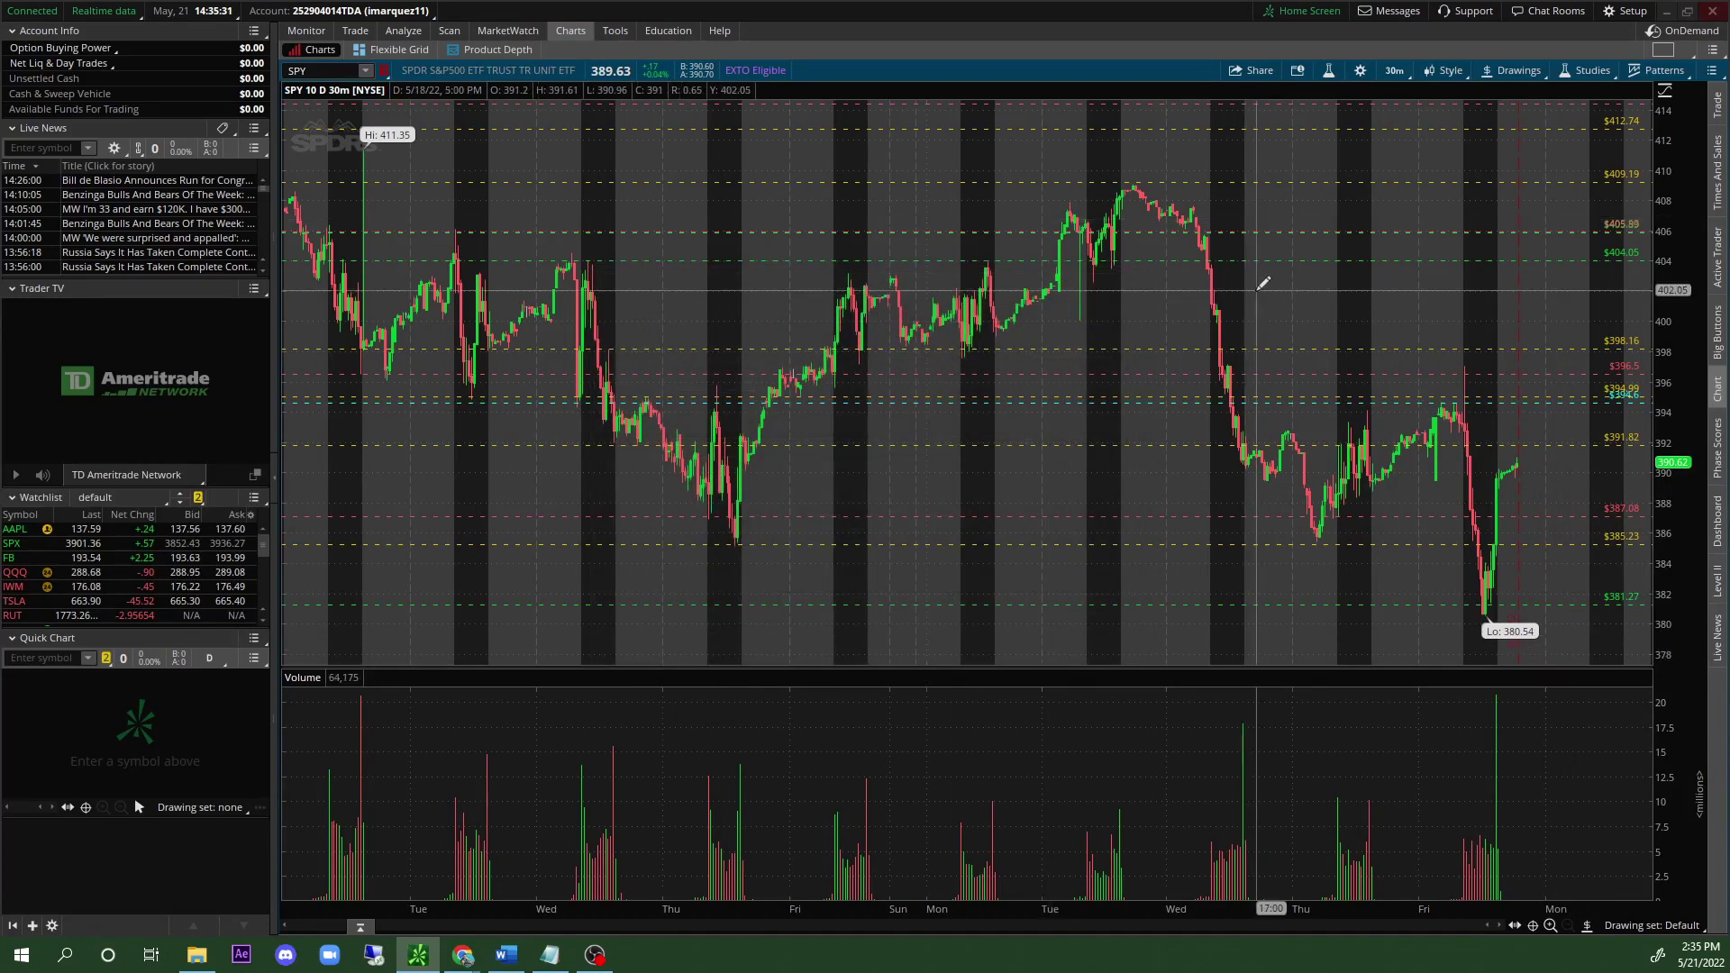
Add a cyan price level at 397.17.
left_click(1303, 365)
right_click(1308, 367)
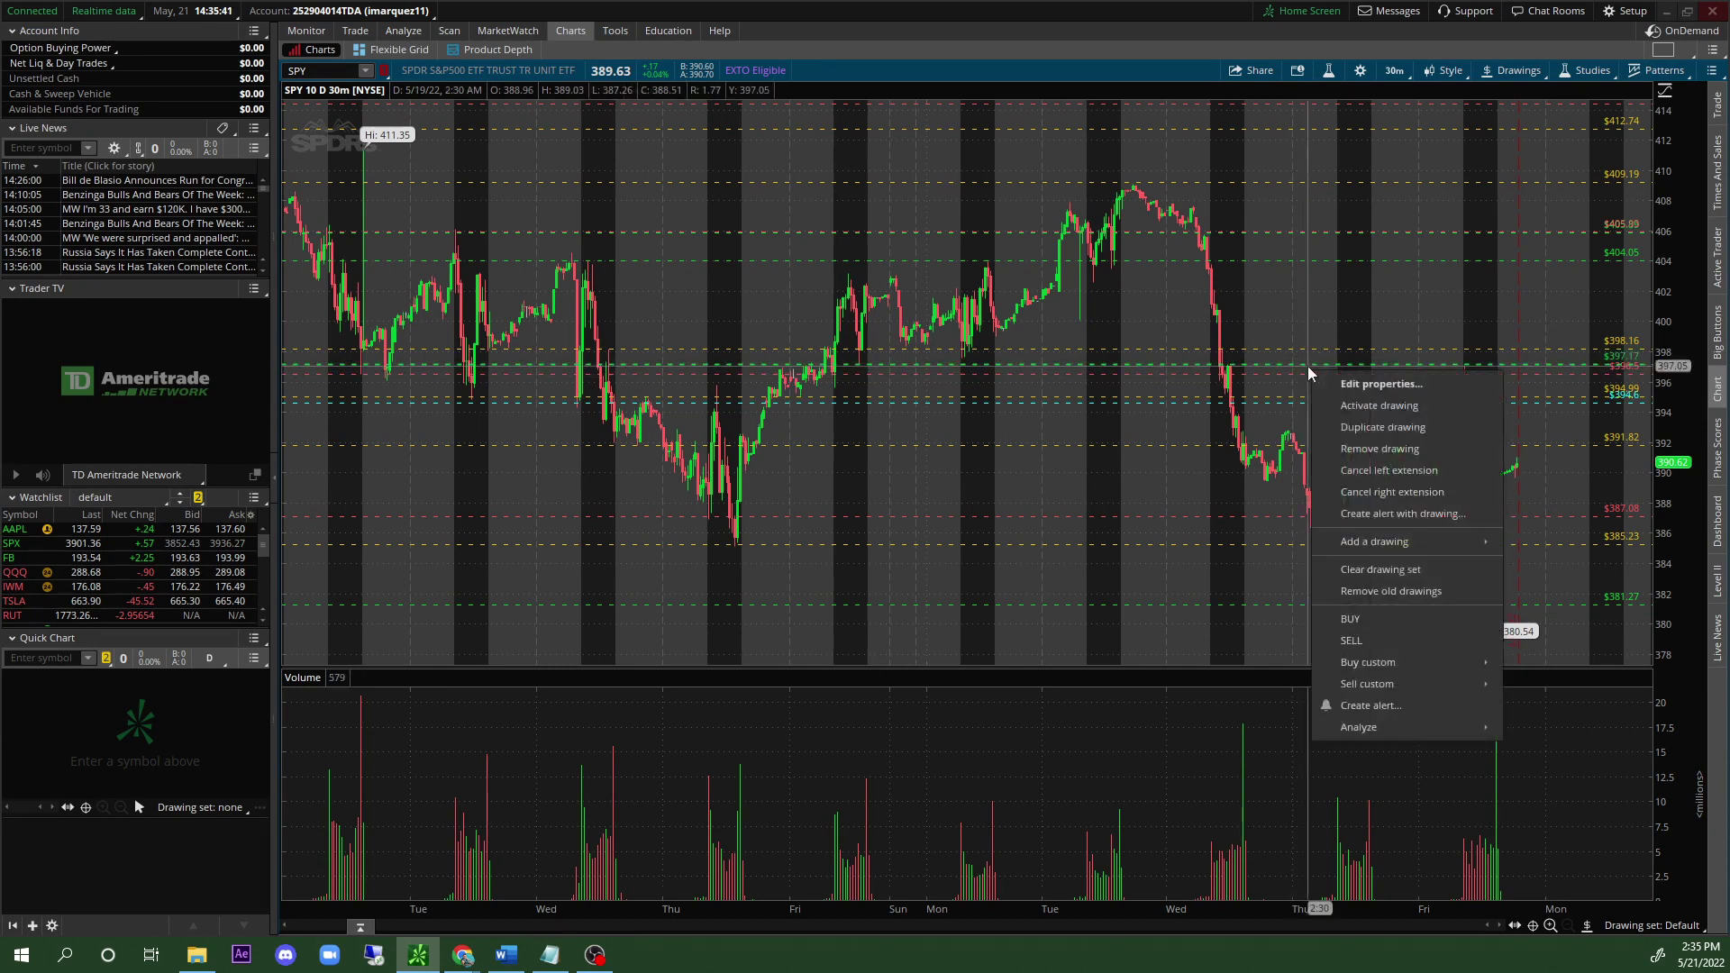
left_click(1365, 386)
left_click(710, 614)
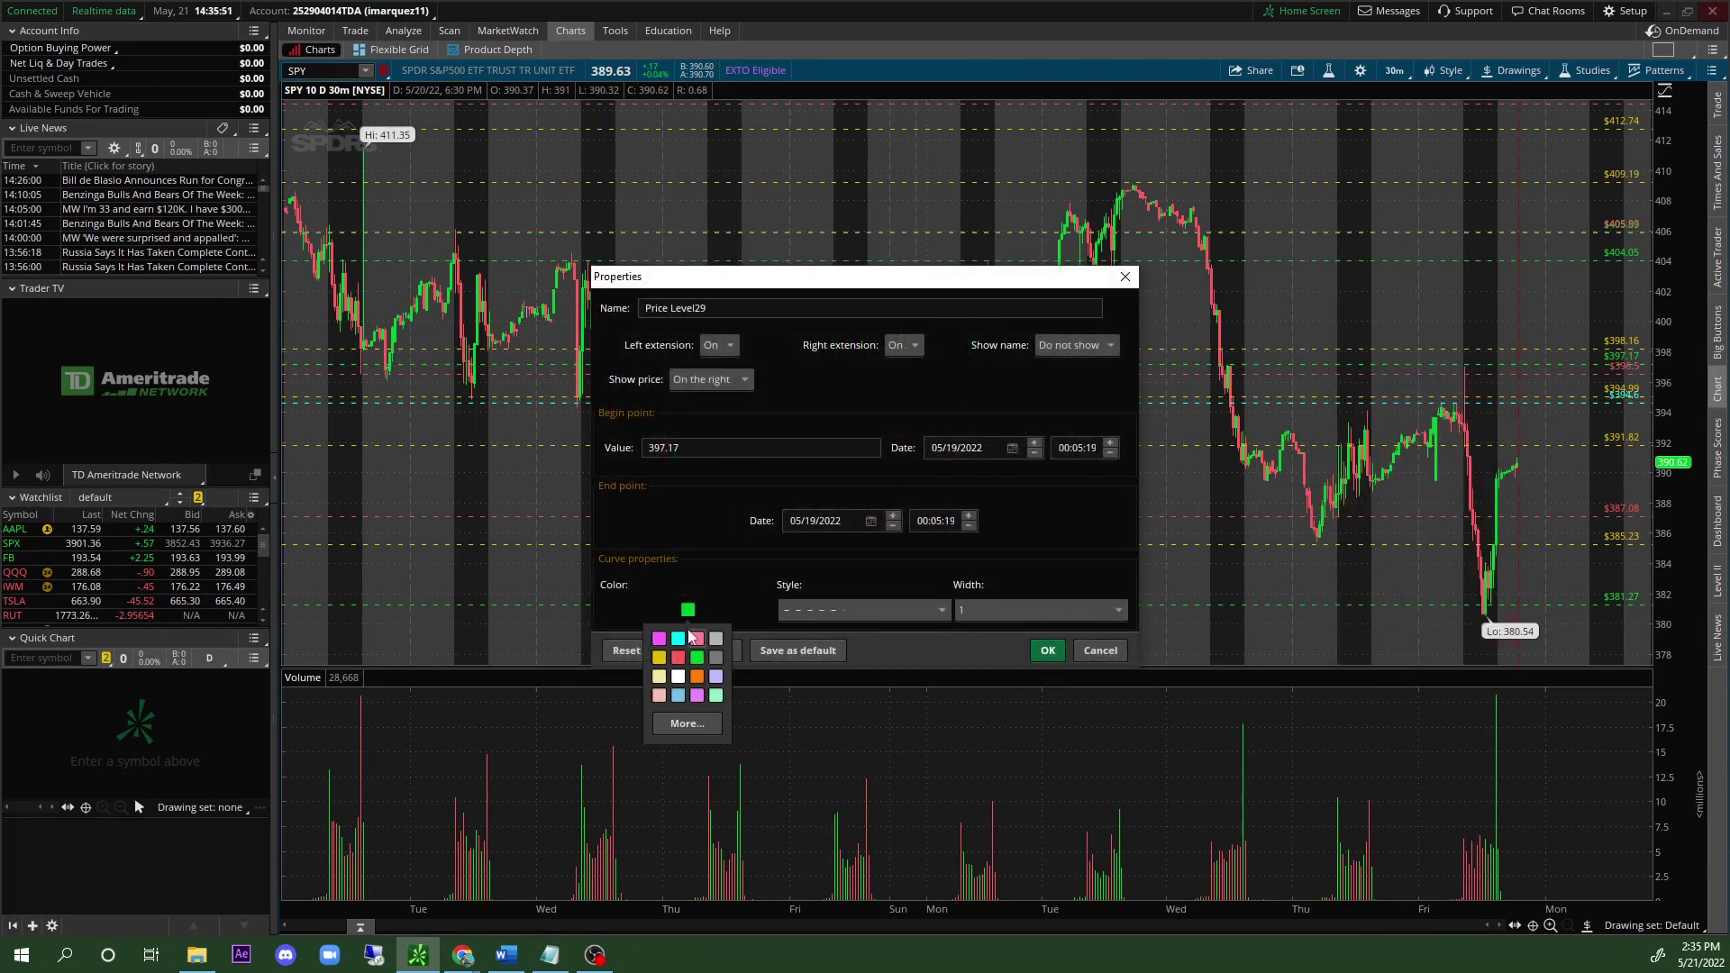
left_click(680, 638)
left_click(1048, 651)
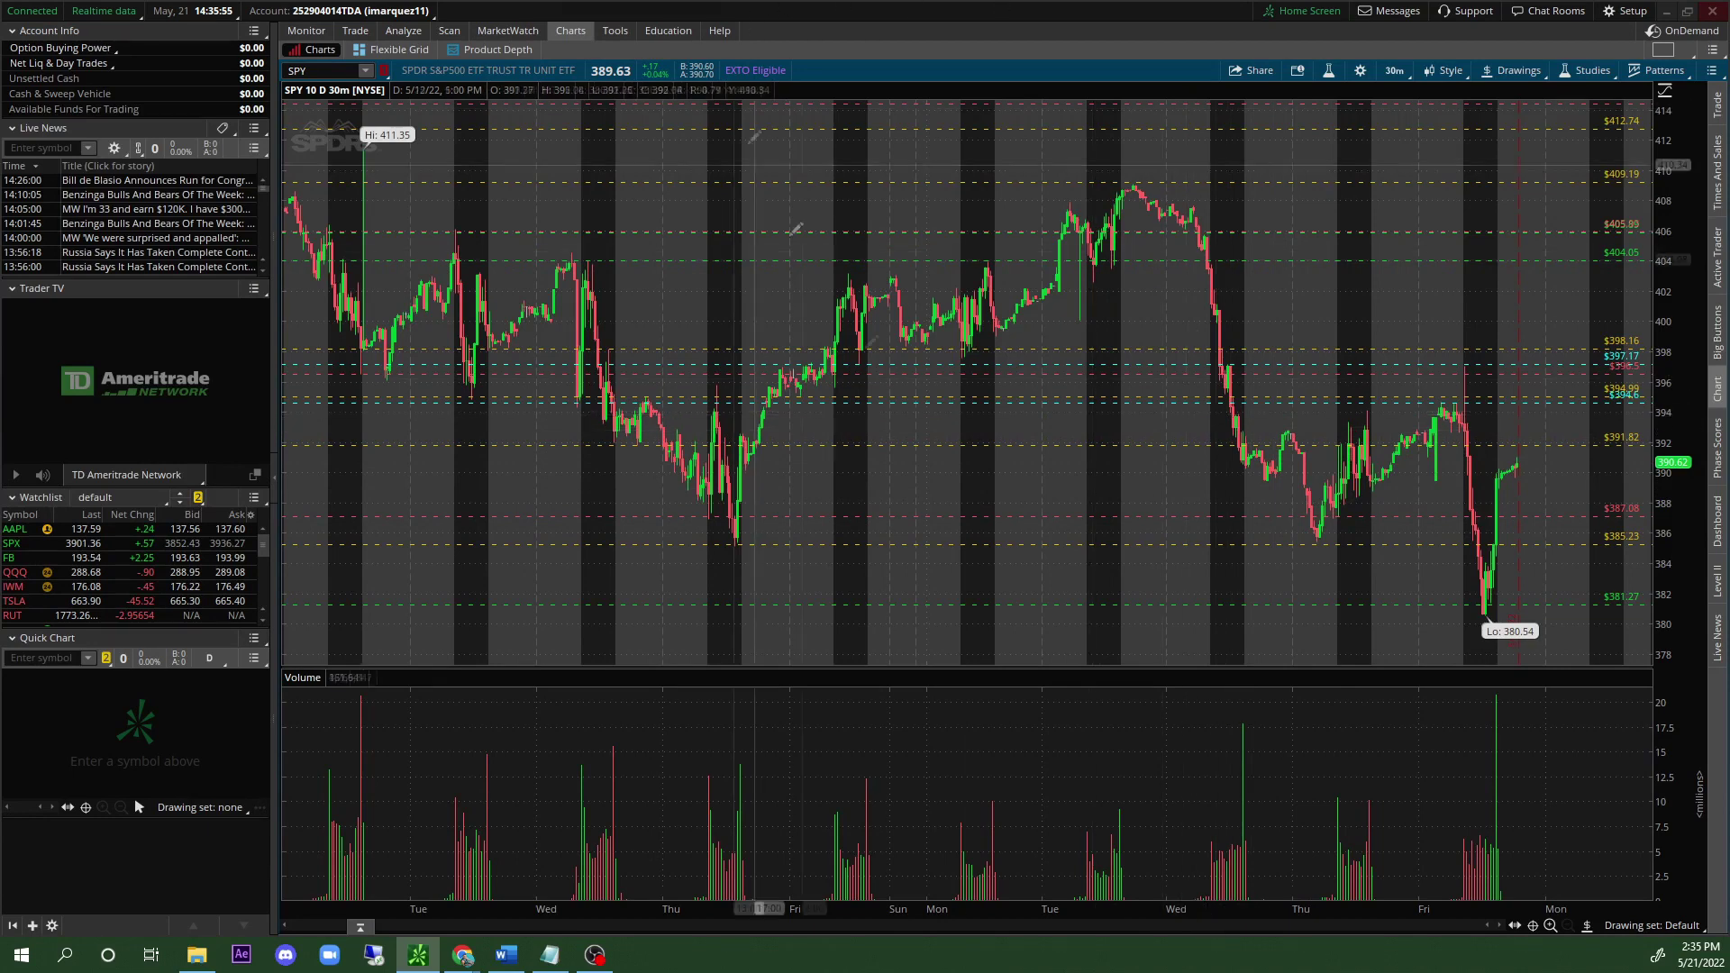
Add a cyan price level at 403.01.
left_click(1009, 270)
right_click(991, 270)
right_click(990, 271)
left_click(1057, 294)
left_click(685, 611)
left_click(680, 649)
left_click(1048, 651)
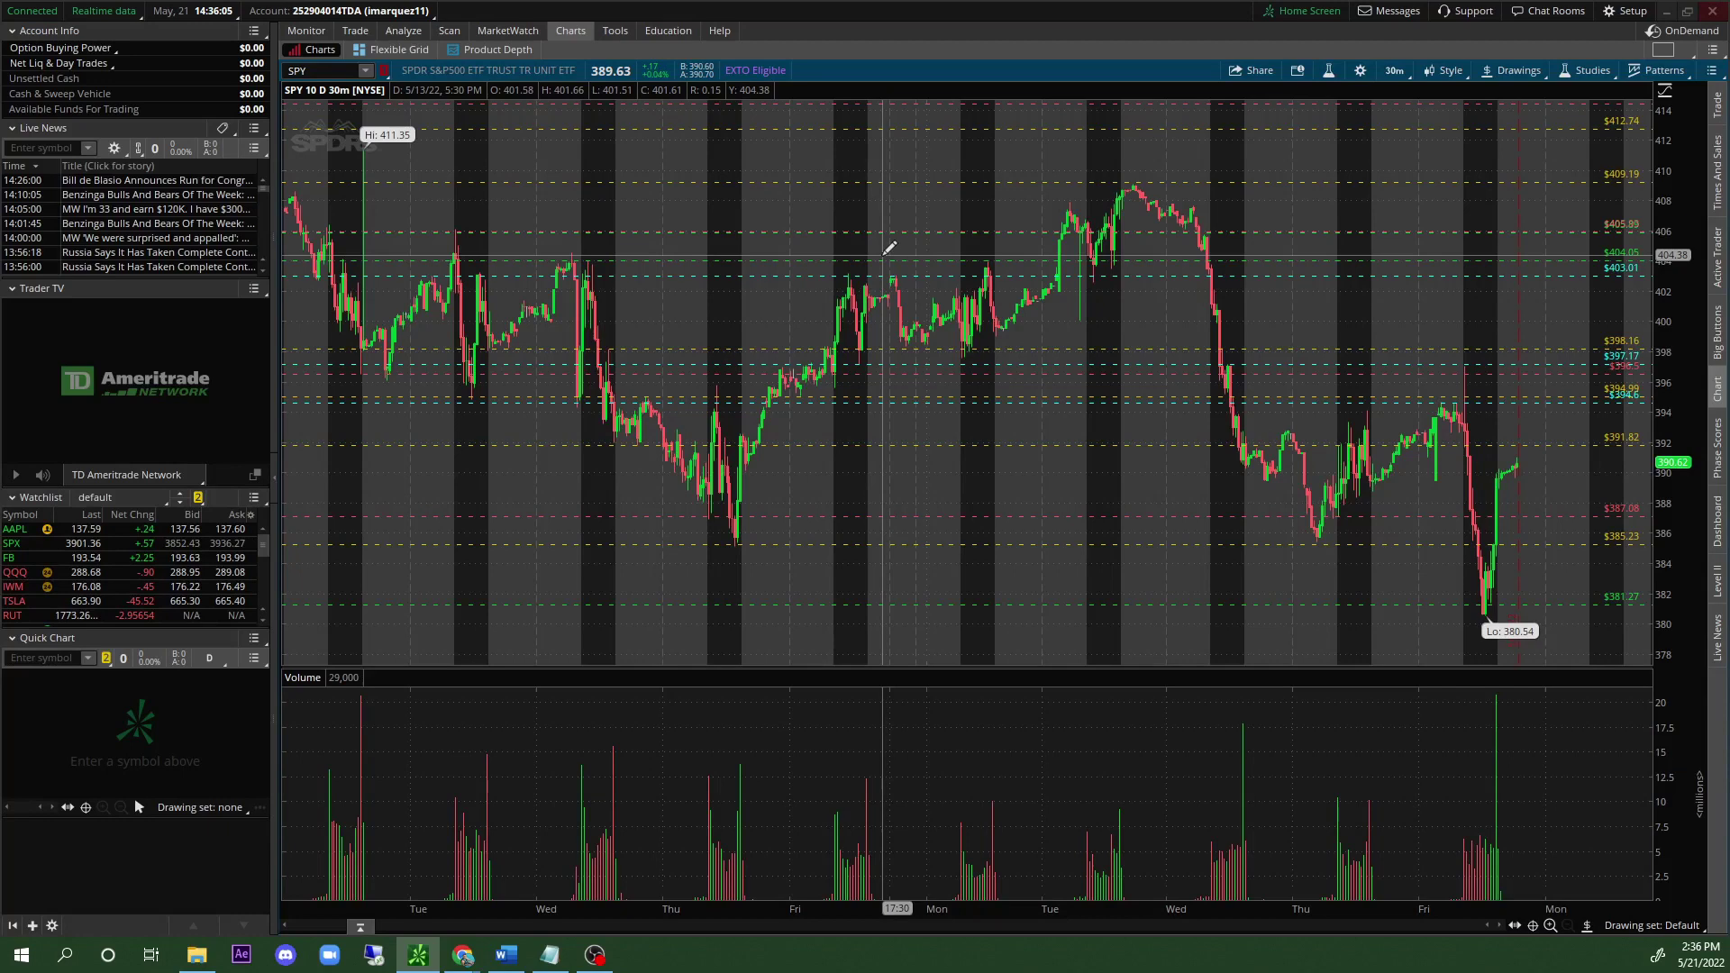
Add a cyan level at 388.7 and make the 390.97 level cyan.
left_click(864, 485)
right_click(1115, 492)
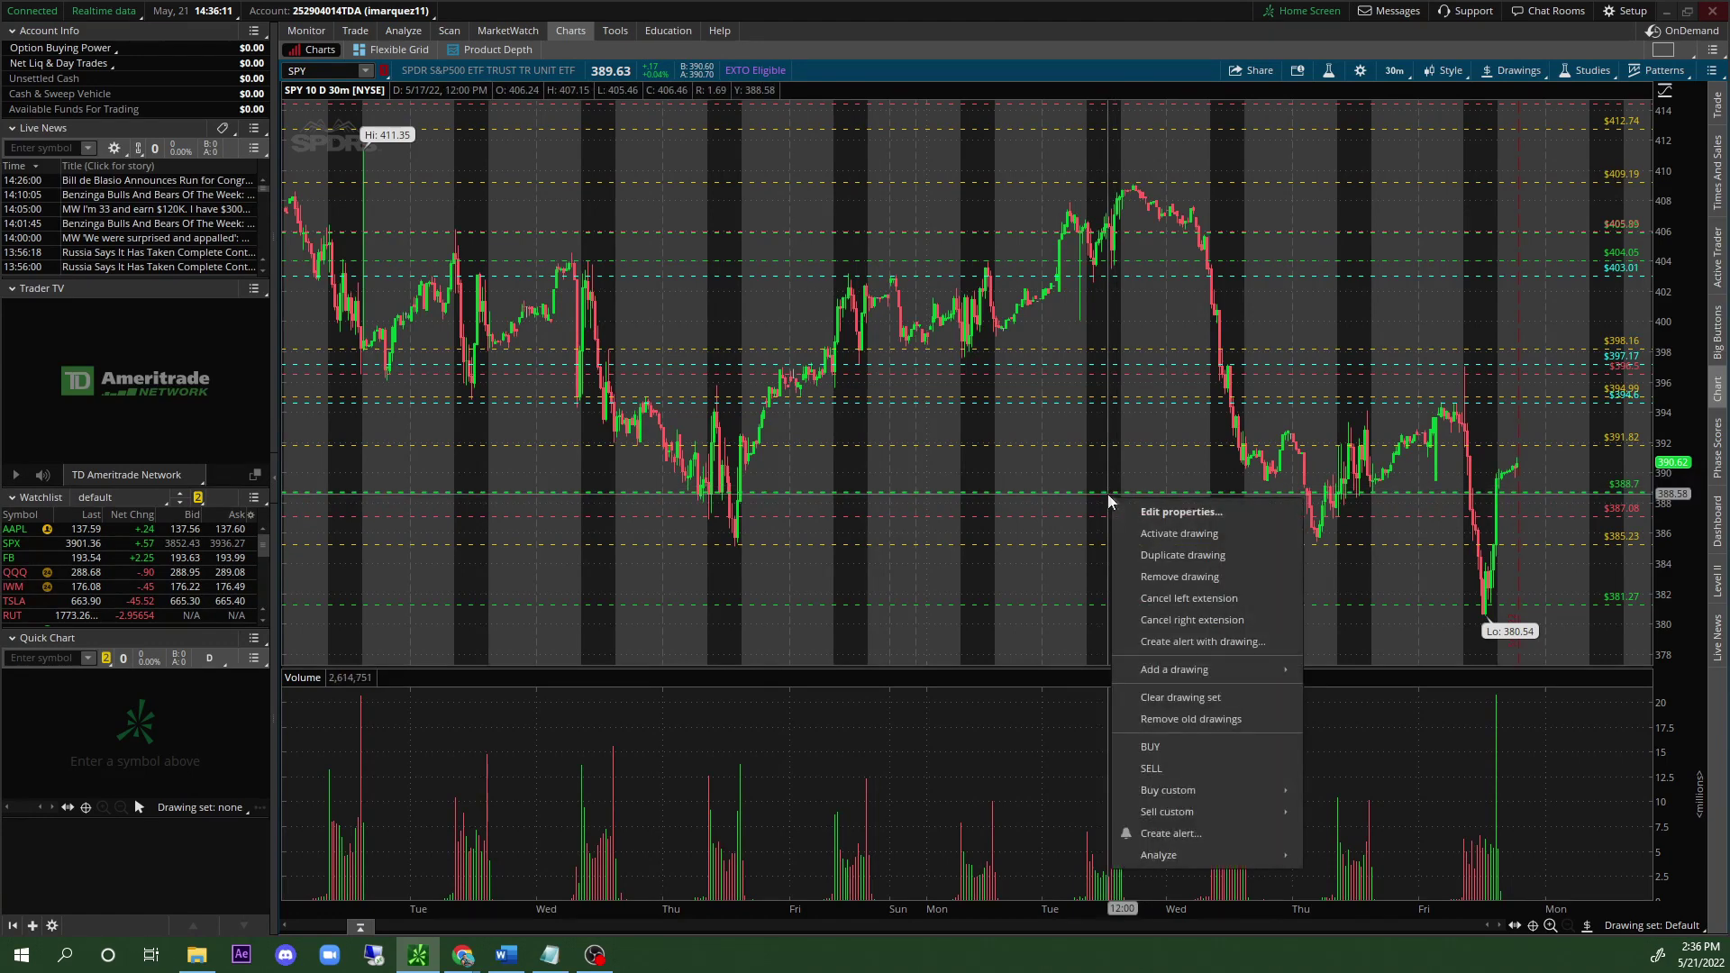
left_click(1167, 501)
left_click(688, 610)
left_click(682, 643)
left_click(1045, 650)
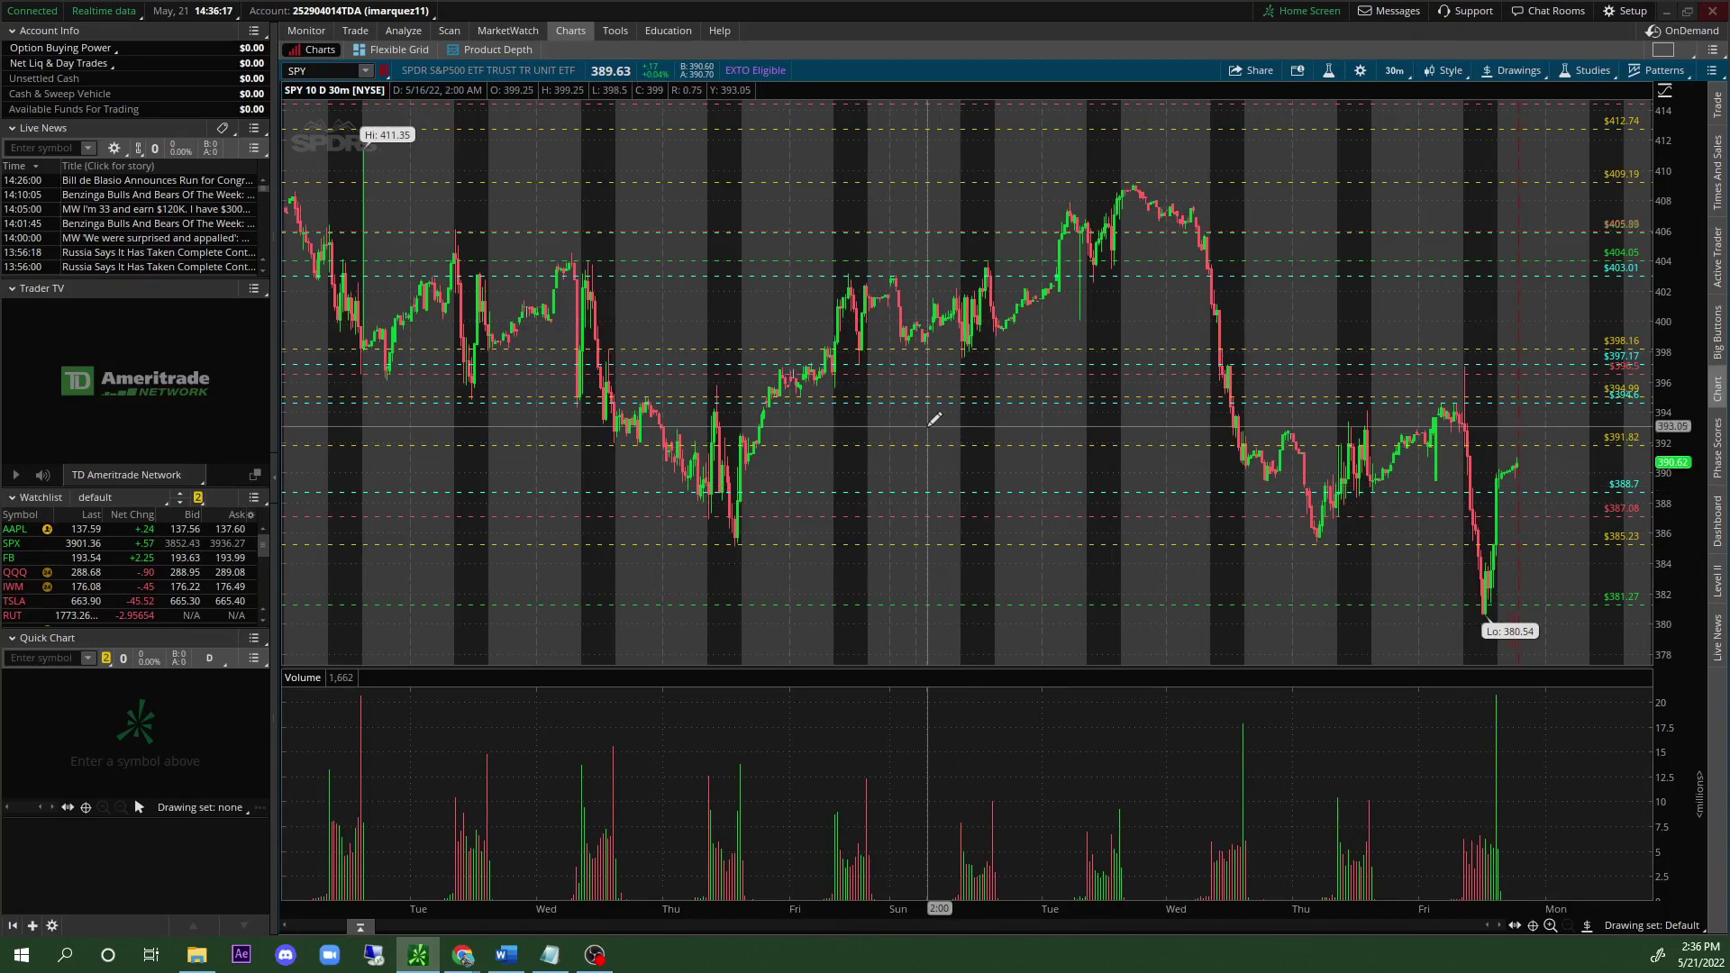
right_click(814, 456)
left_click(879, 466)
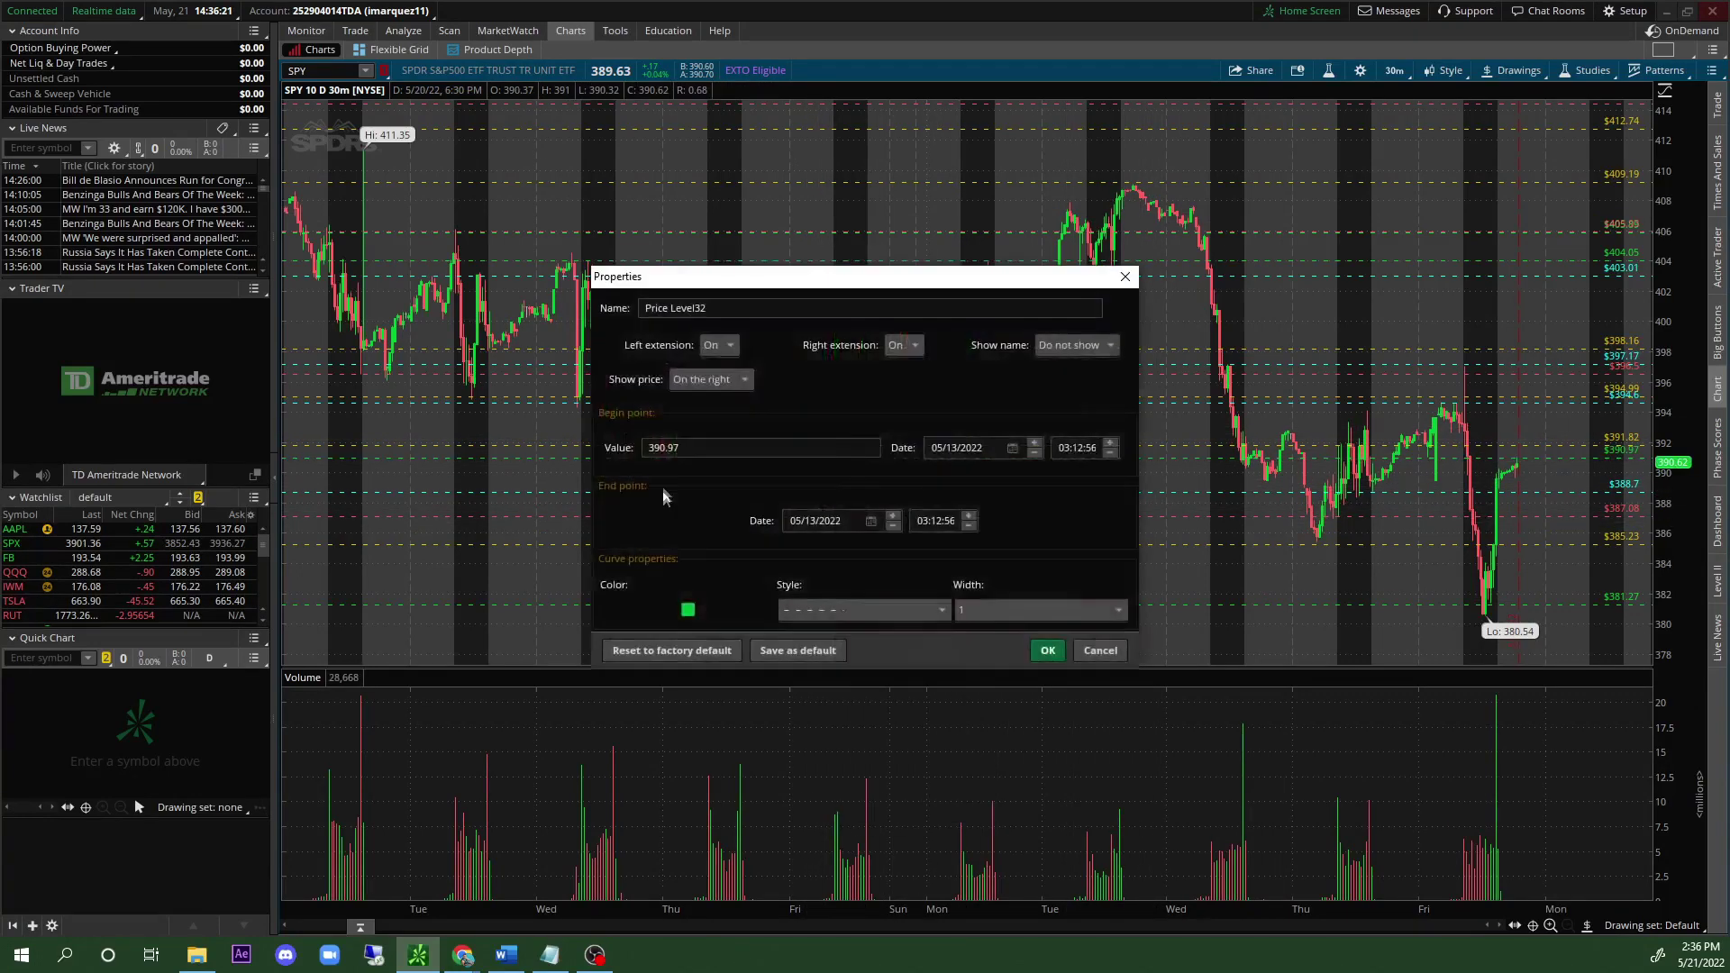
left_click(683, 610)
left_click(689, 642)
left_click(1043, 650)
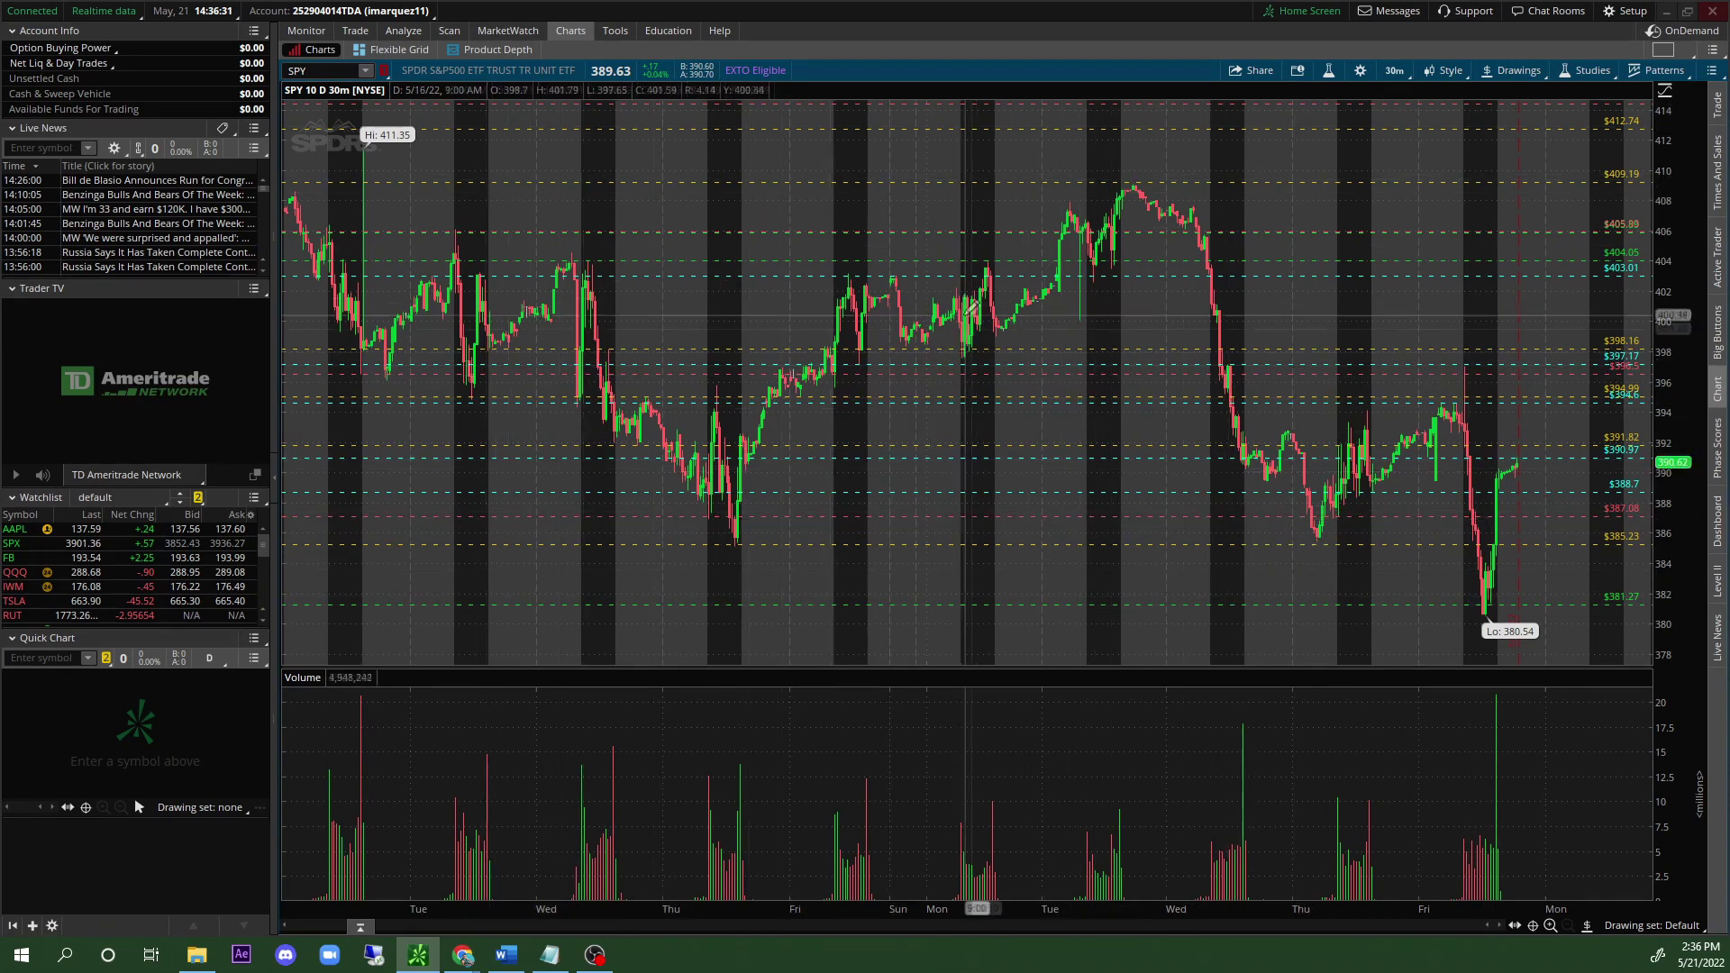
Make the 389.48 and 392.88 levels cyan.
right_click(1569, 495)
left_click(1602, 503)
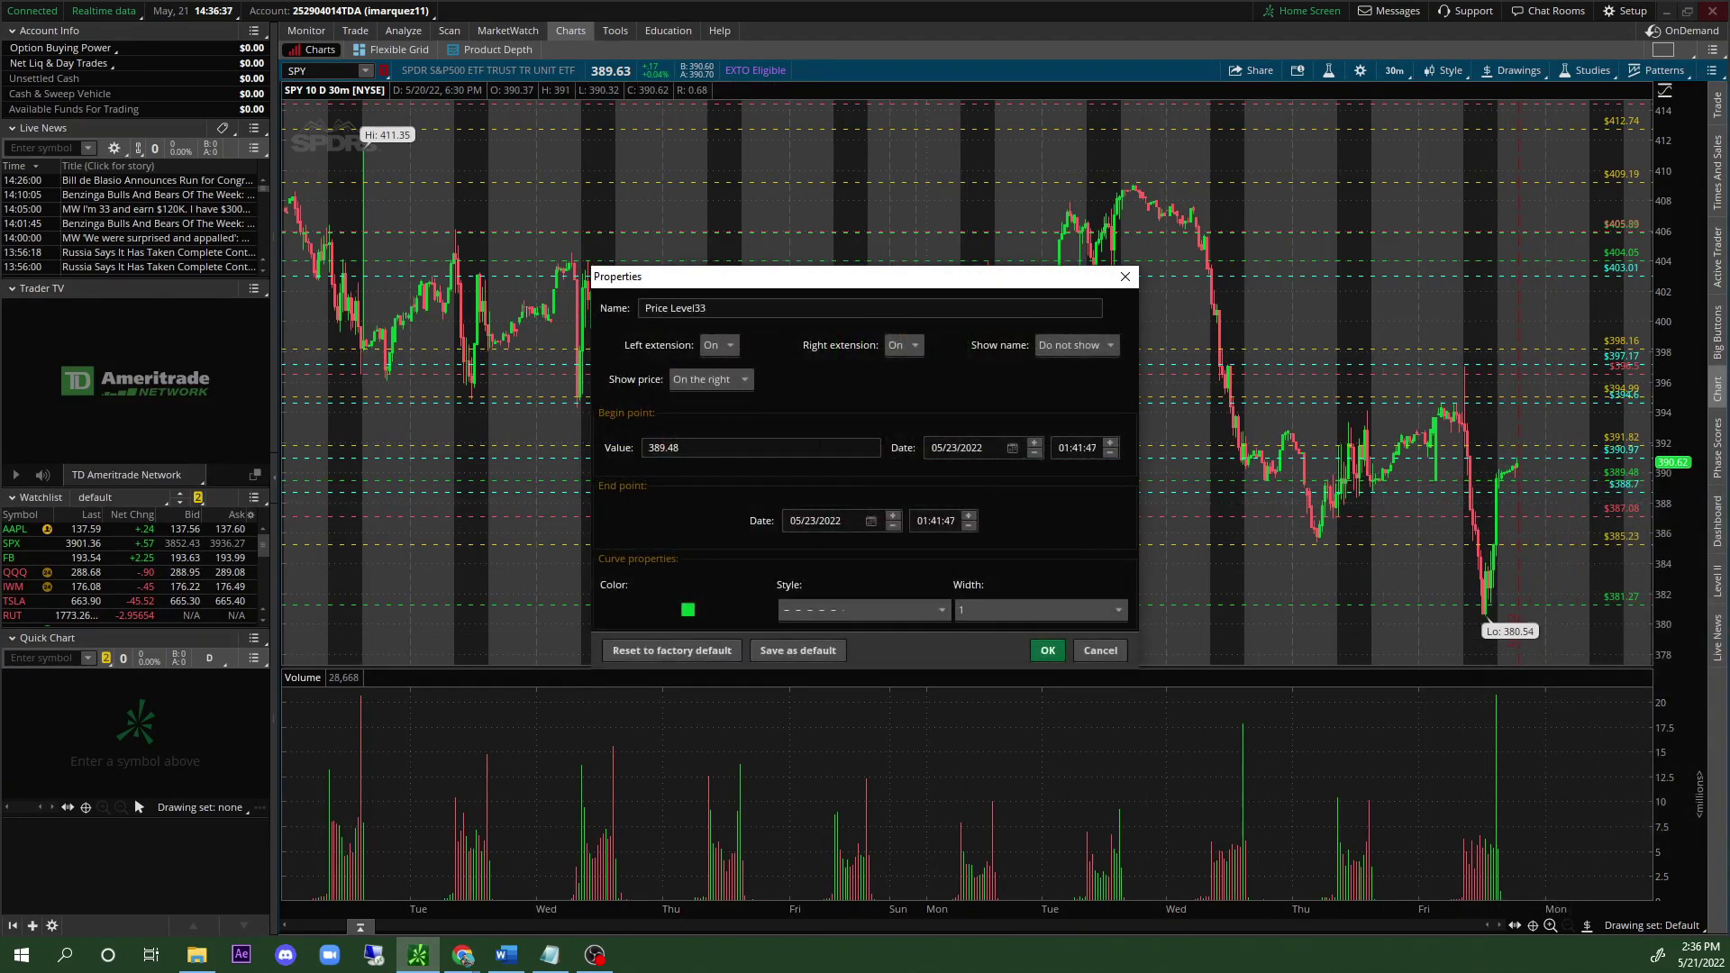
left_click(688, 610)
left_click(700, 631)
left_click(1047, 651)
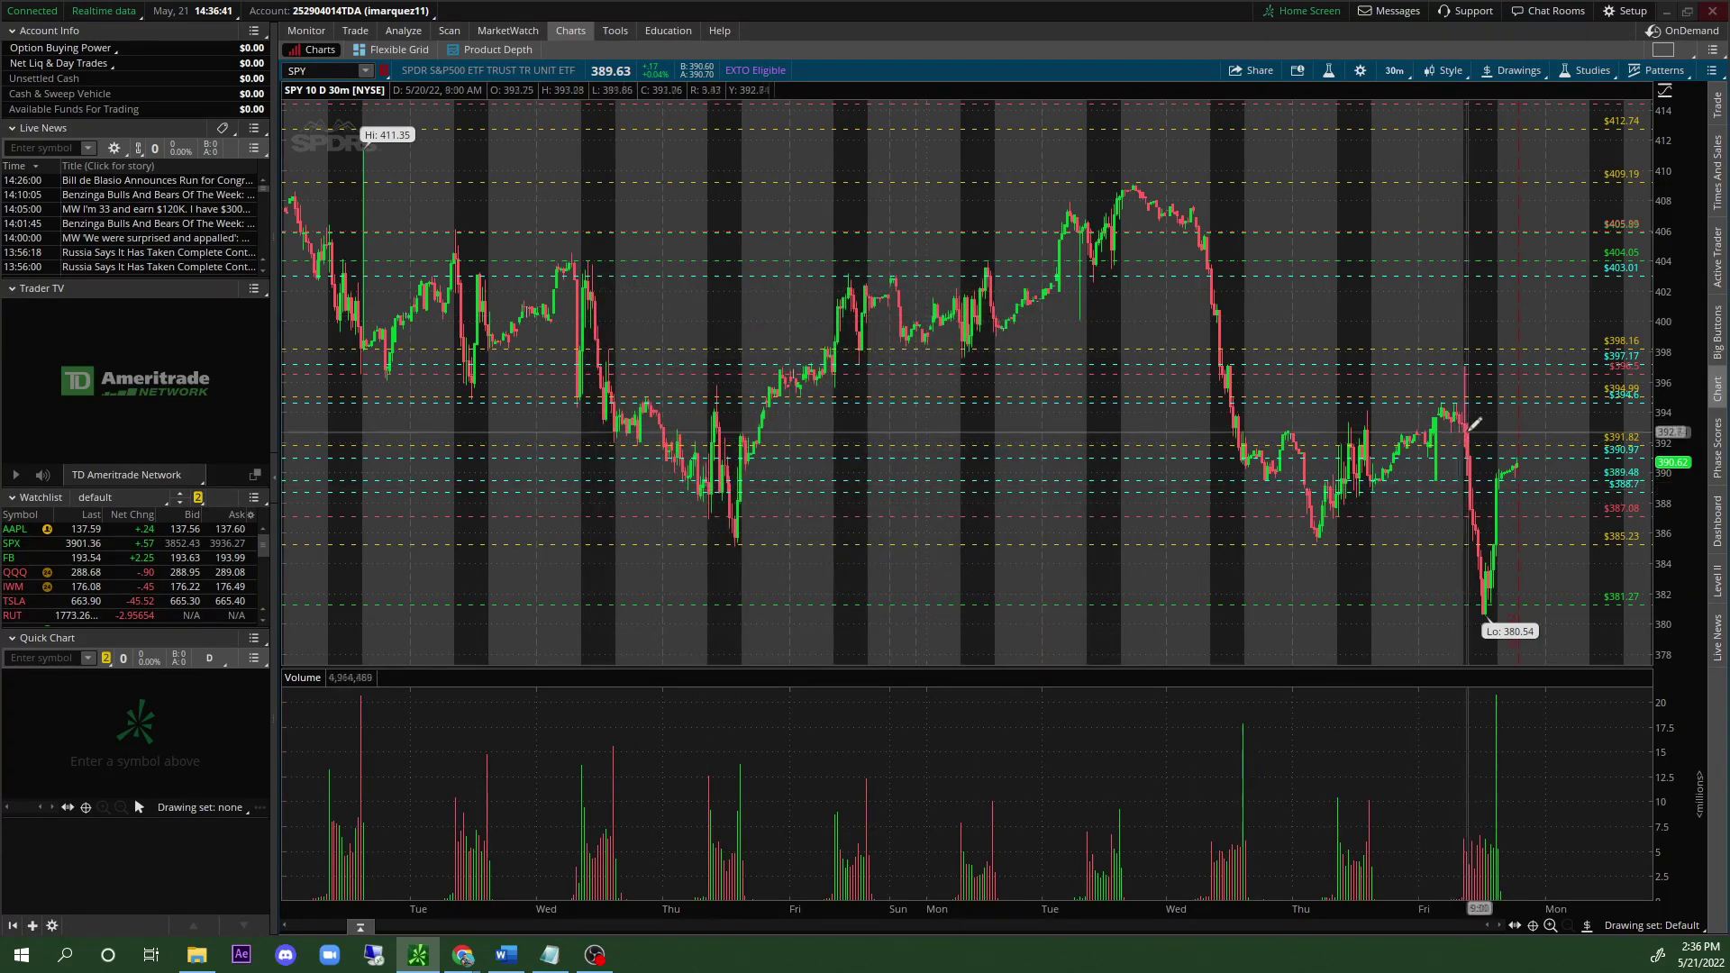
right_click(1523, 431)
left_click(1572, 451)
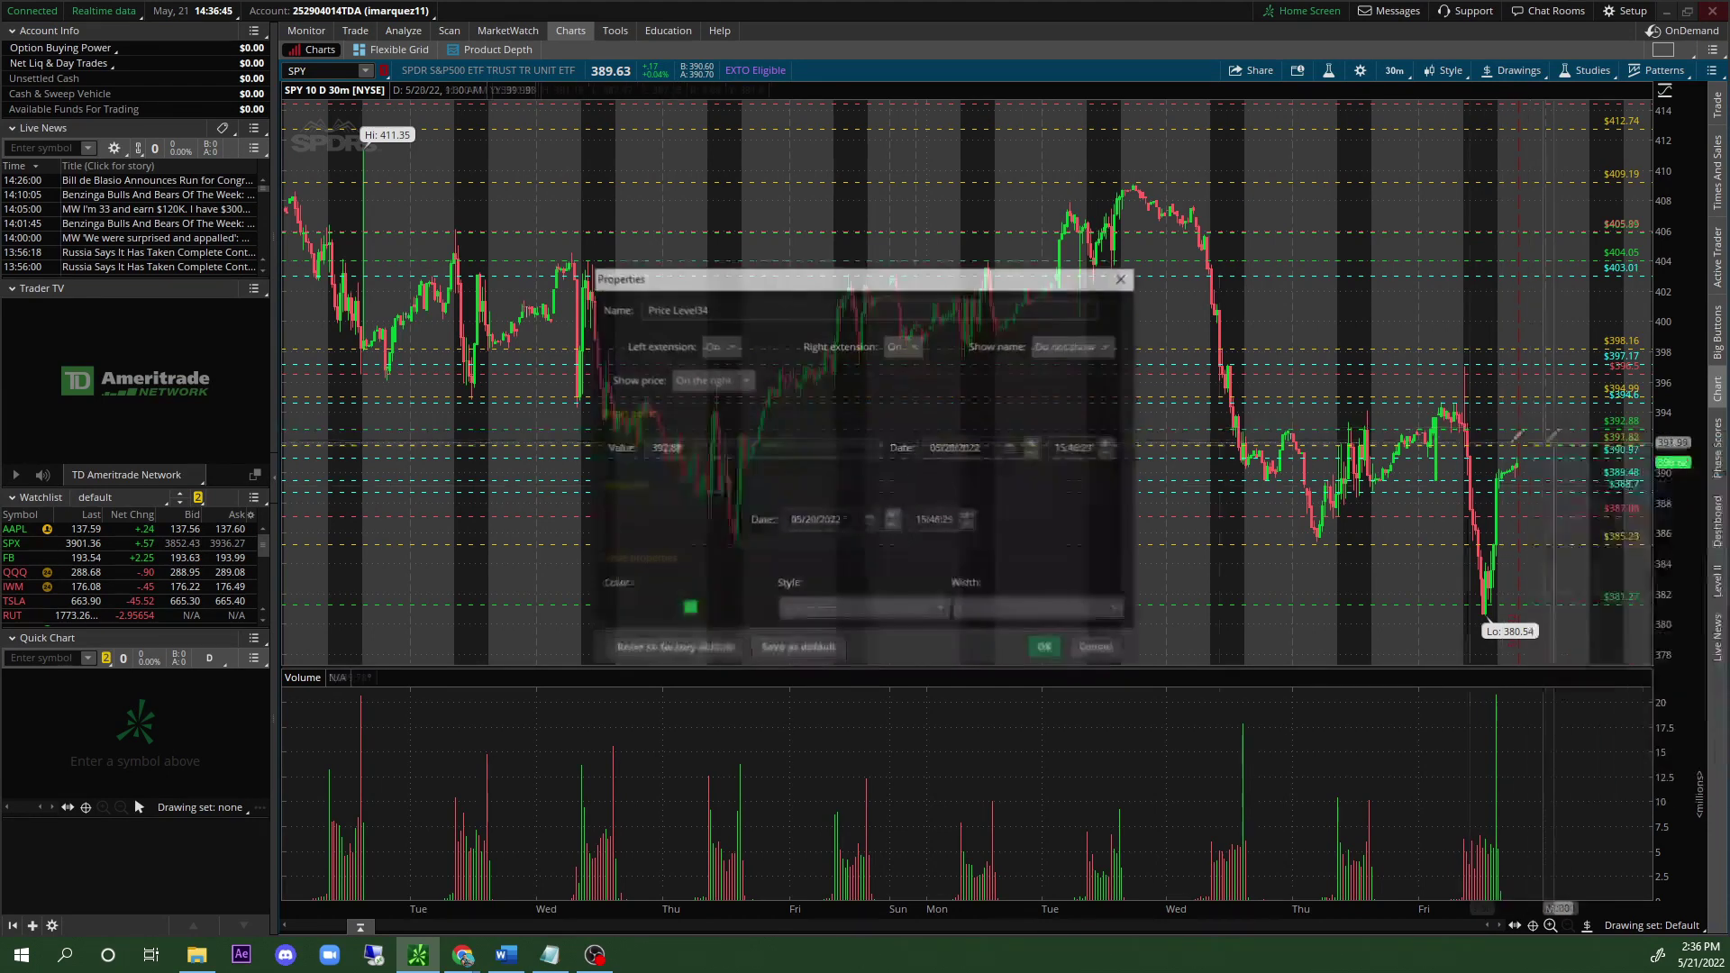
left_click(687, 610)
left_click(678, 640)
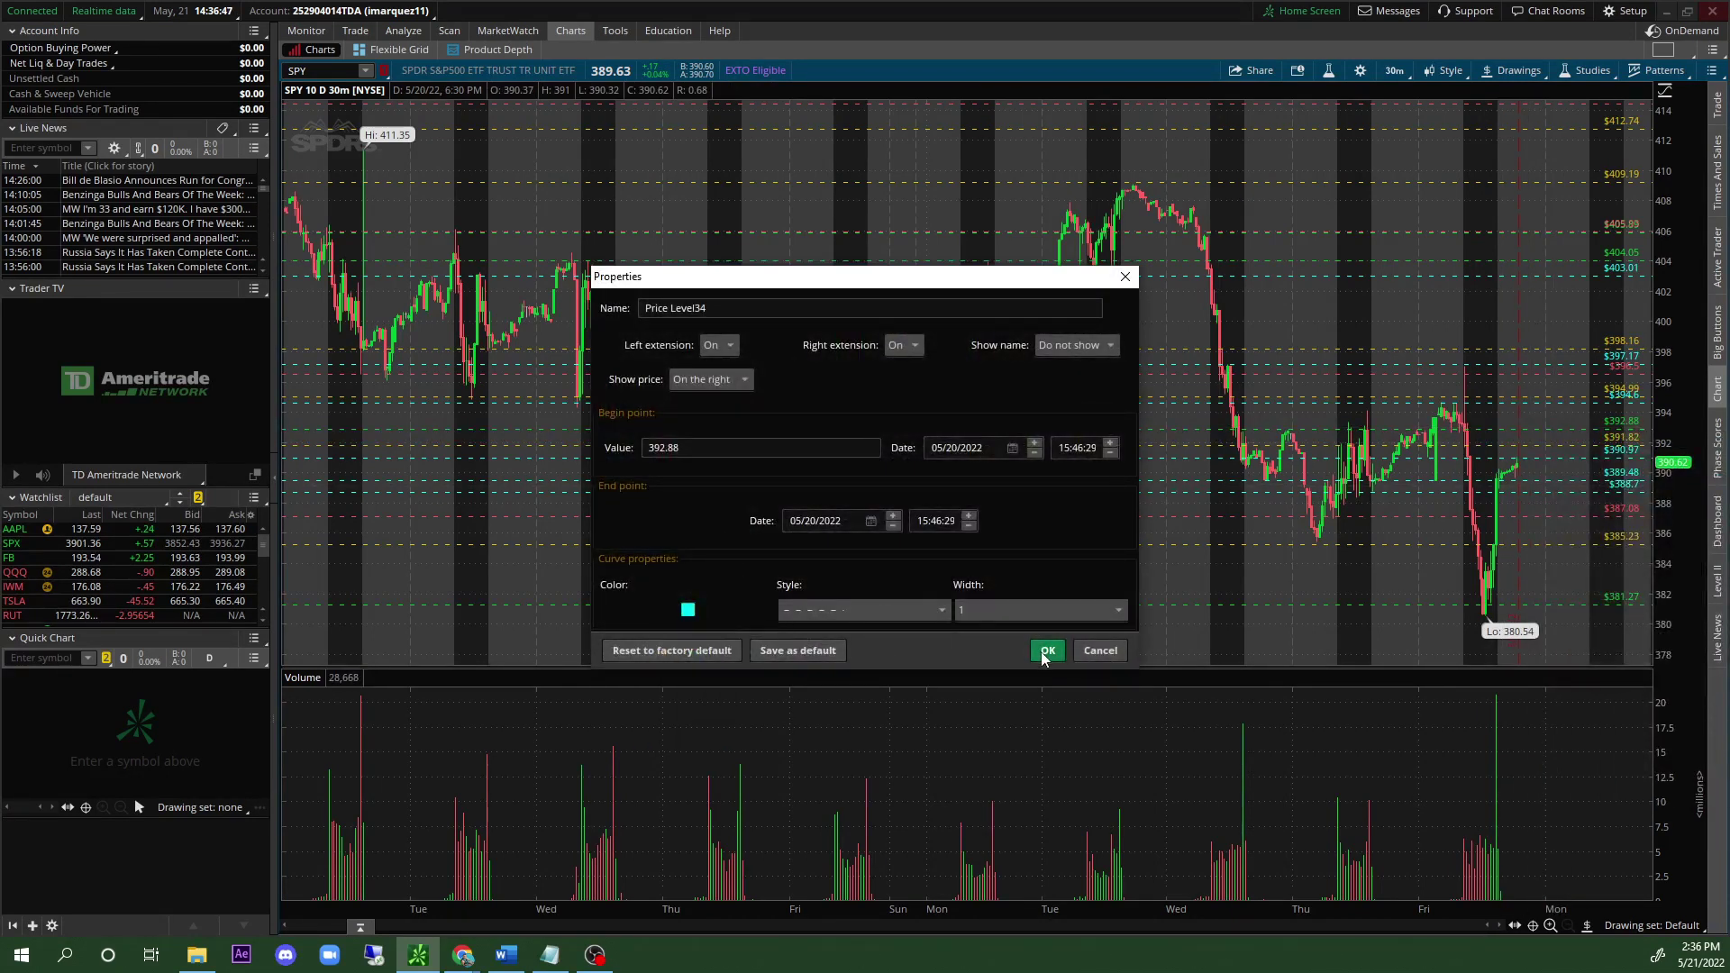
left_click(1048, 650)
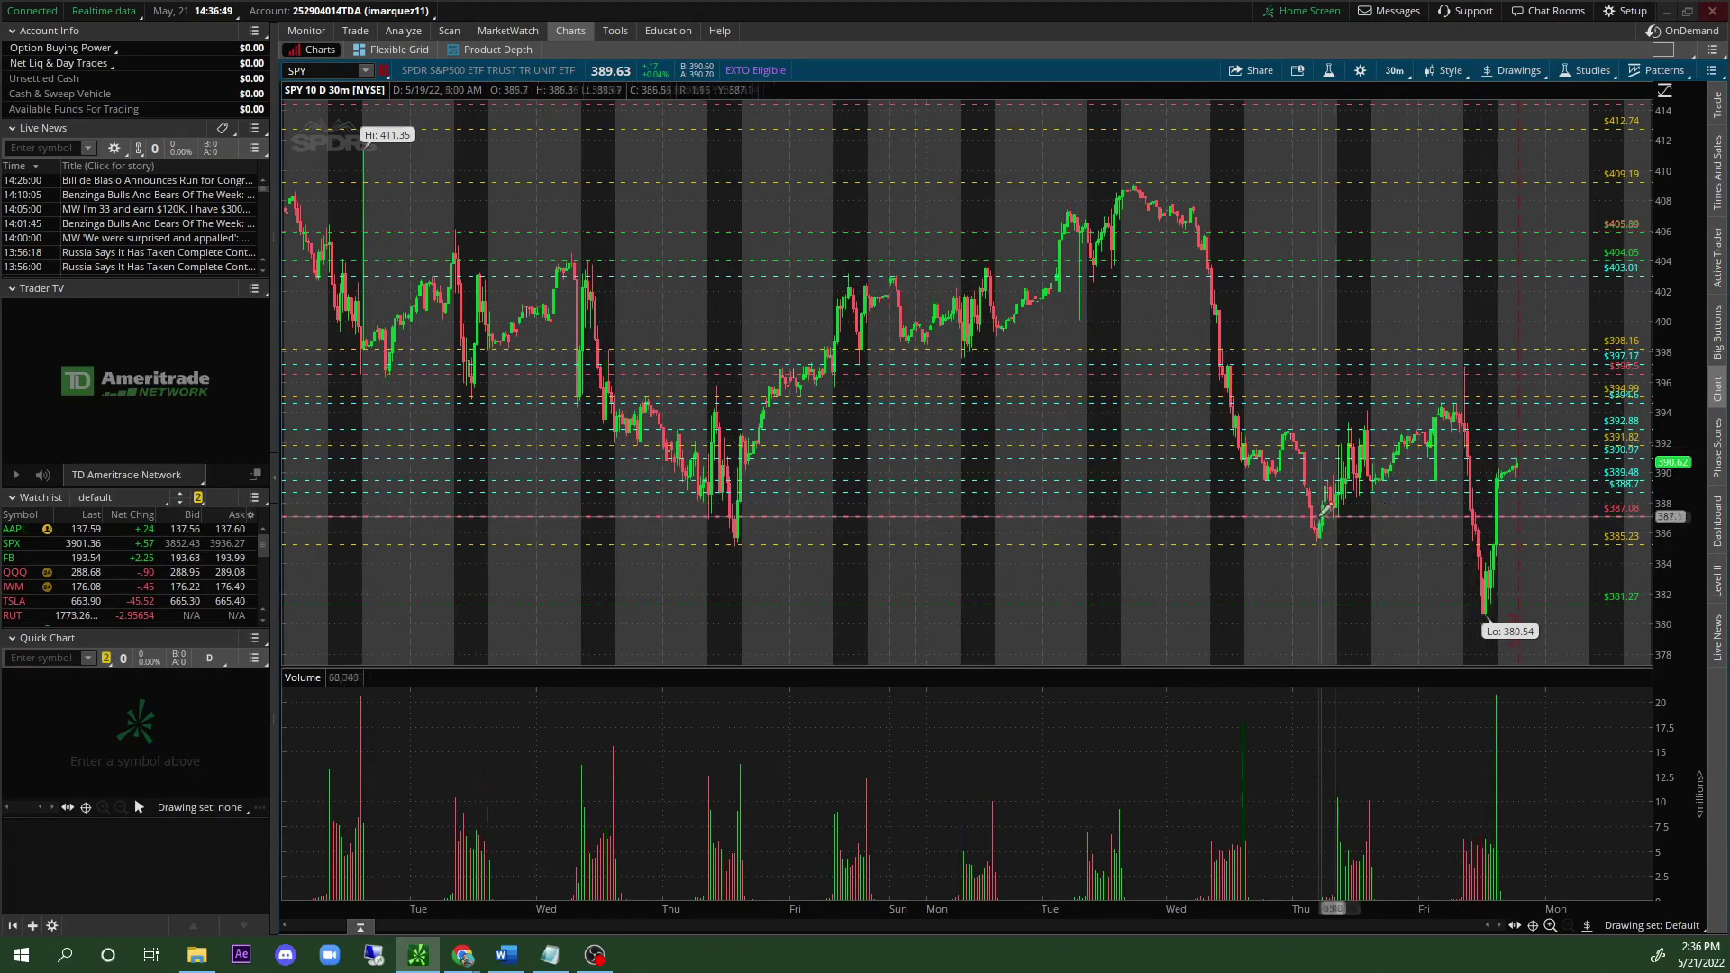
Make the 394.19 level cyan.
right_click(871, 413)
left_click(927, 430)
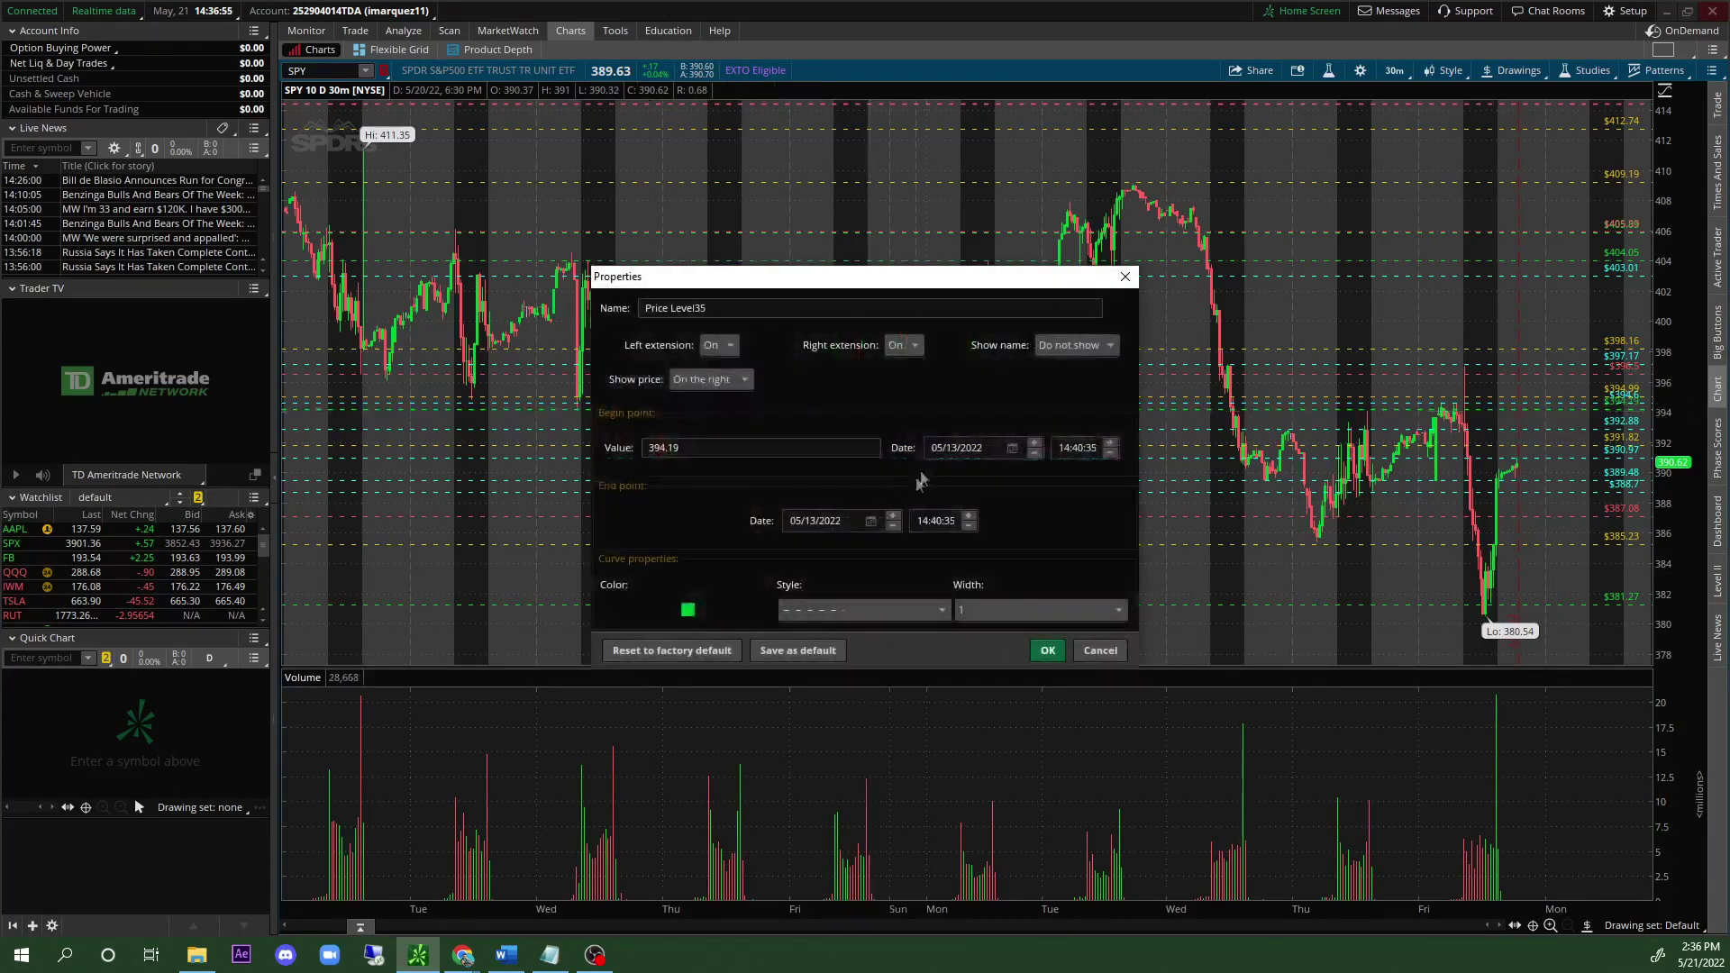
left_click(687, 611)
left_click(679, 640)
left_click(1046, 651)
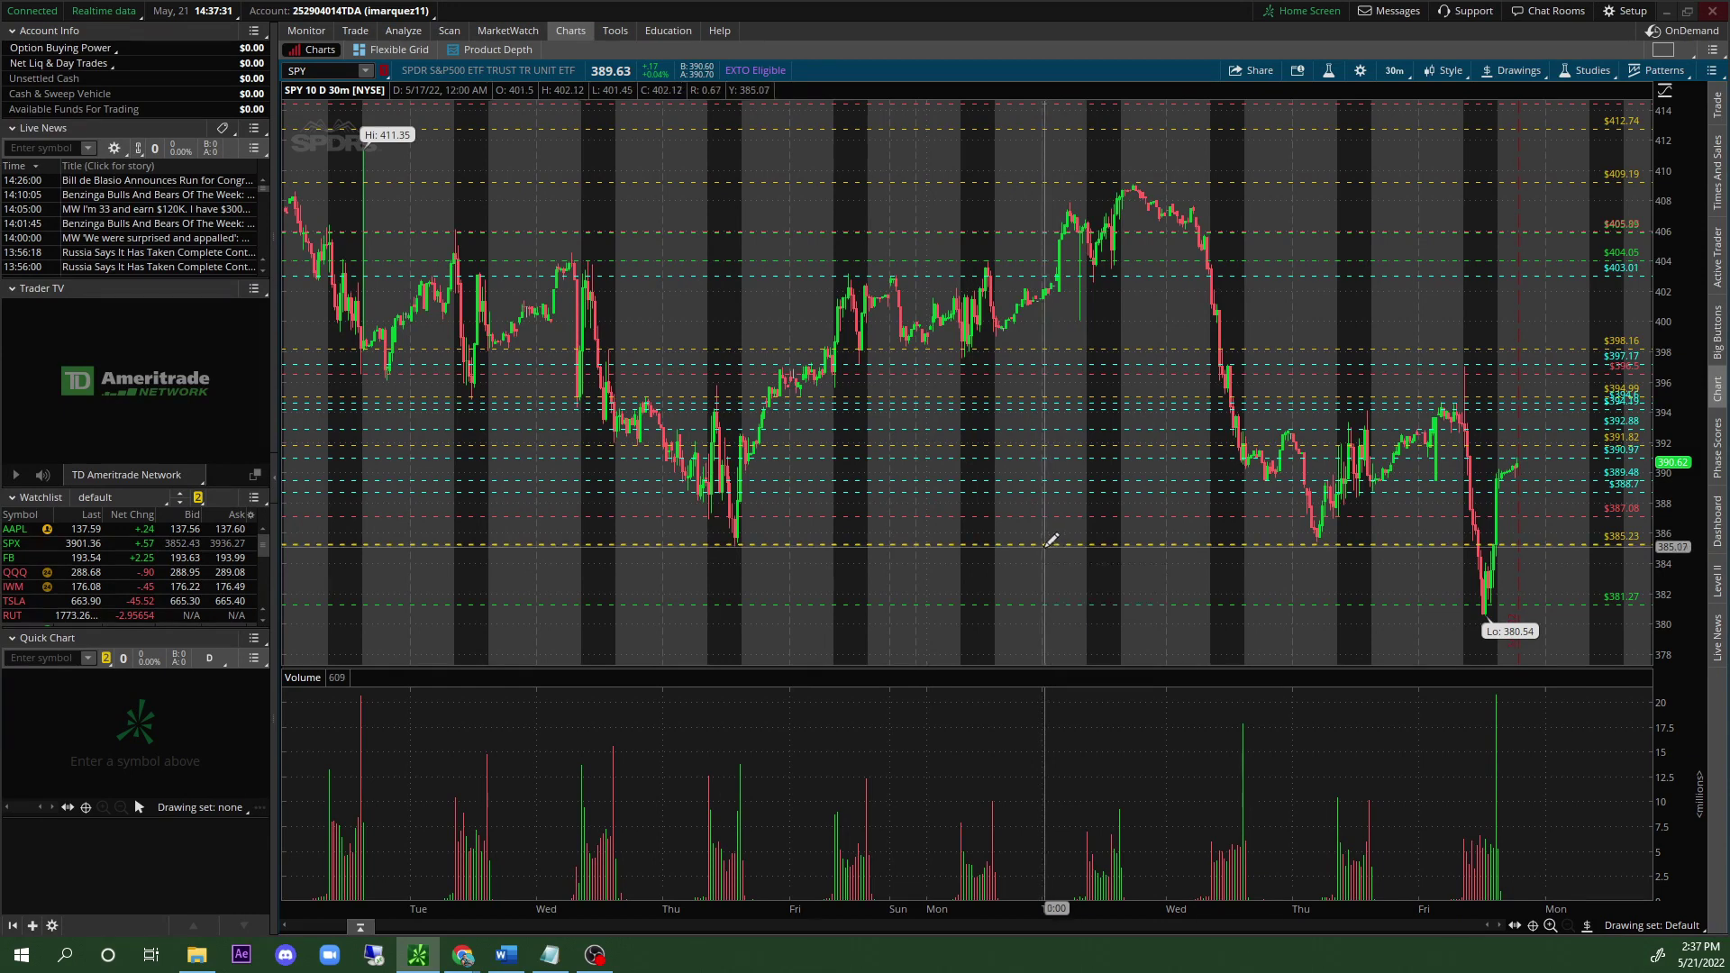
Name the 385.23 level 'MAJOR SUPPORT LEVEL' and show its name on the right.
right_click(1098, 543)
left_click(1135, 562)
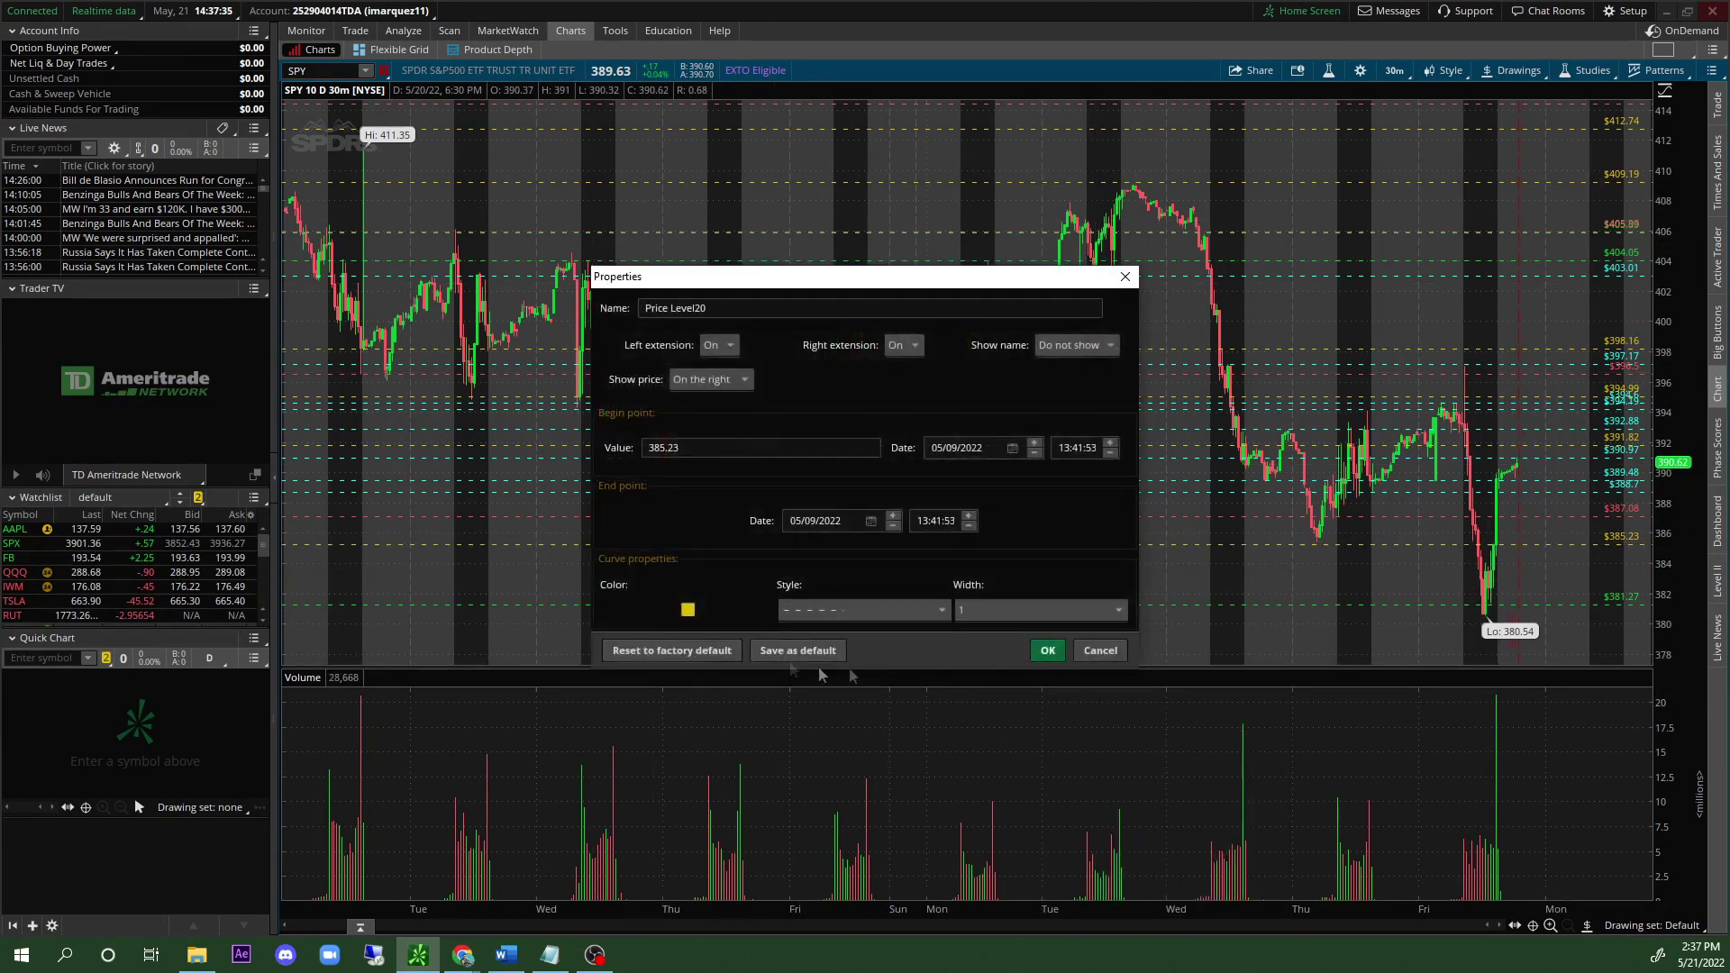
left_click(687, 610)
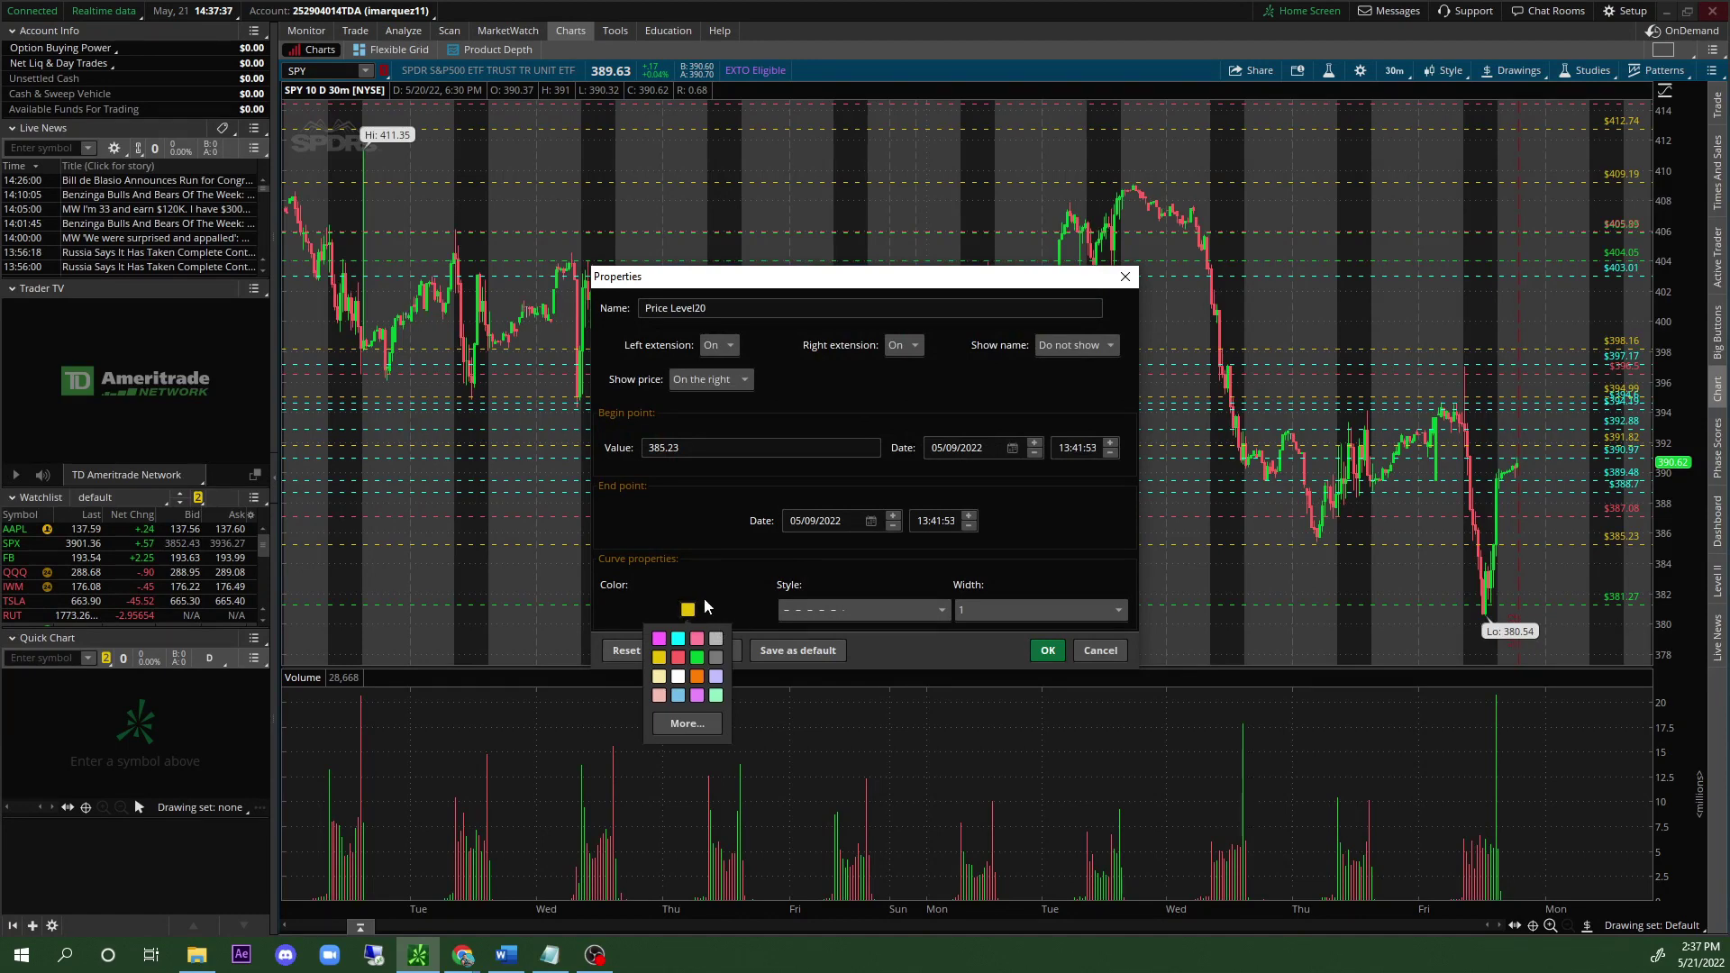
left_click(1094, 352)
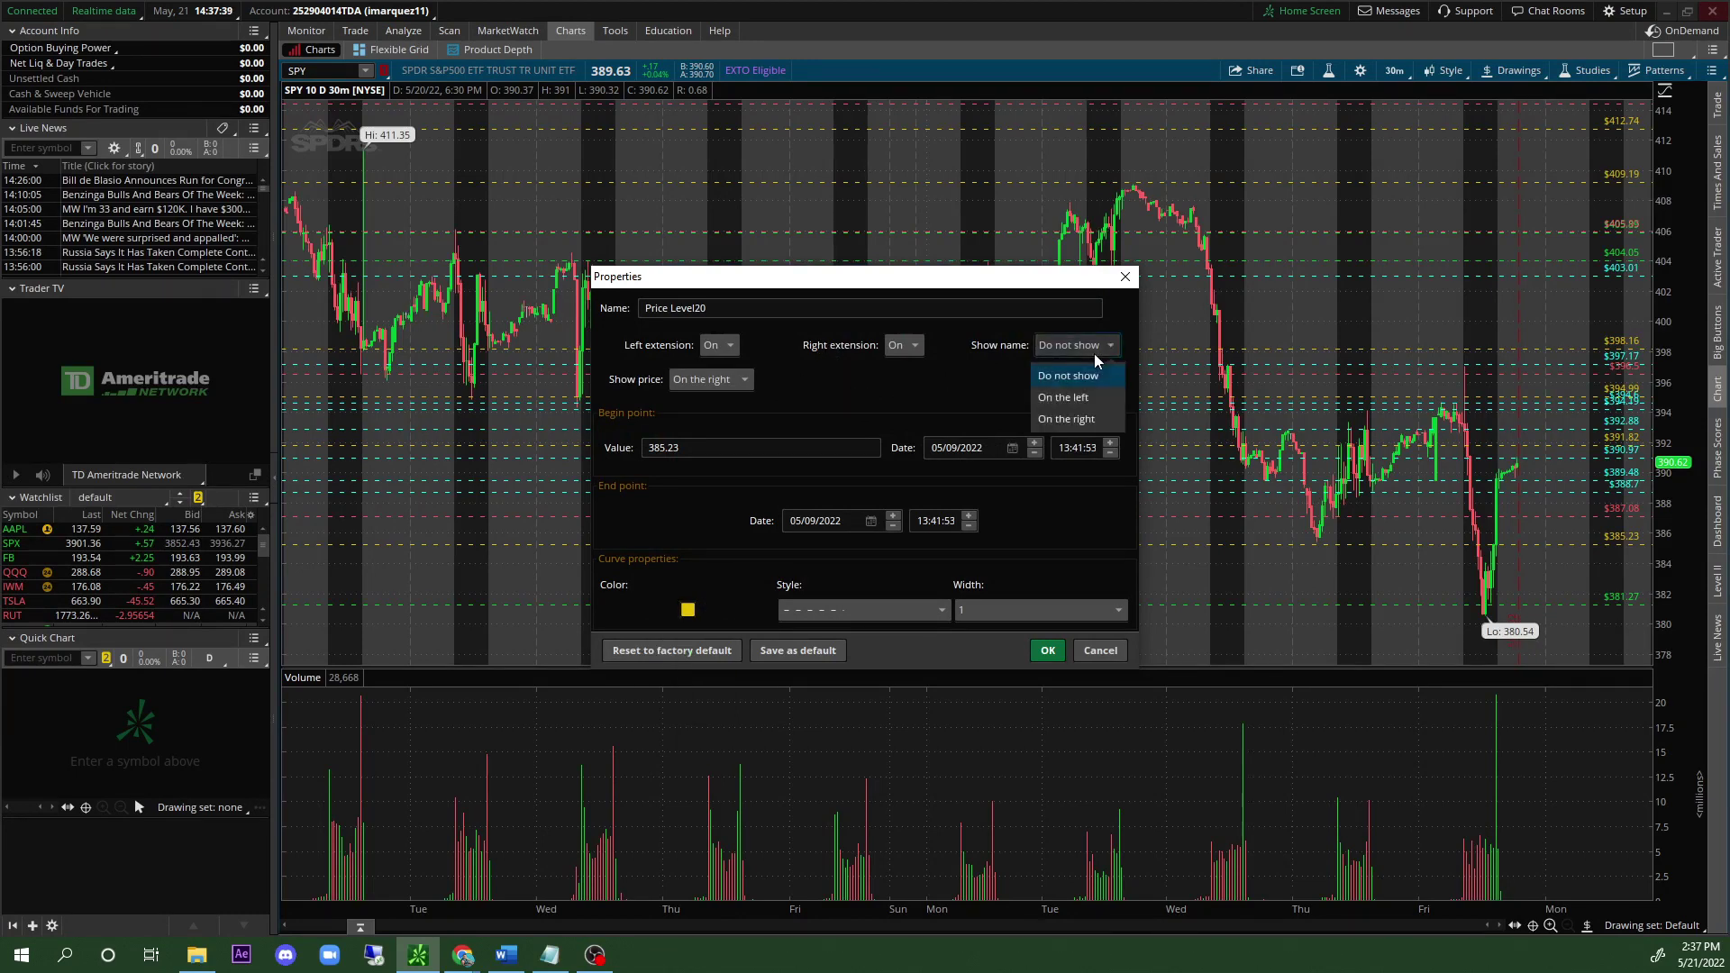
left_click(1096, 419)
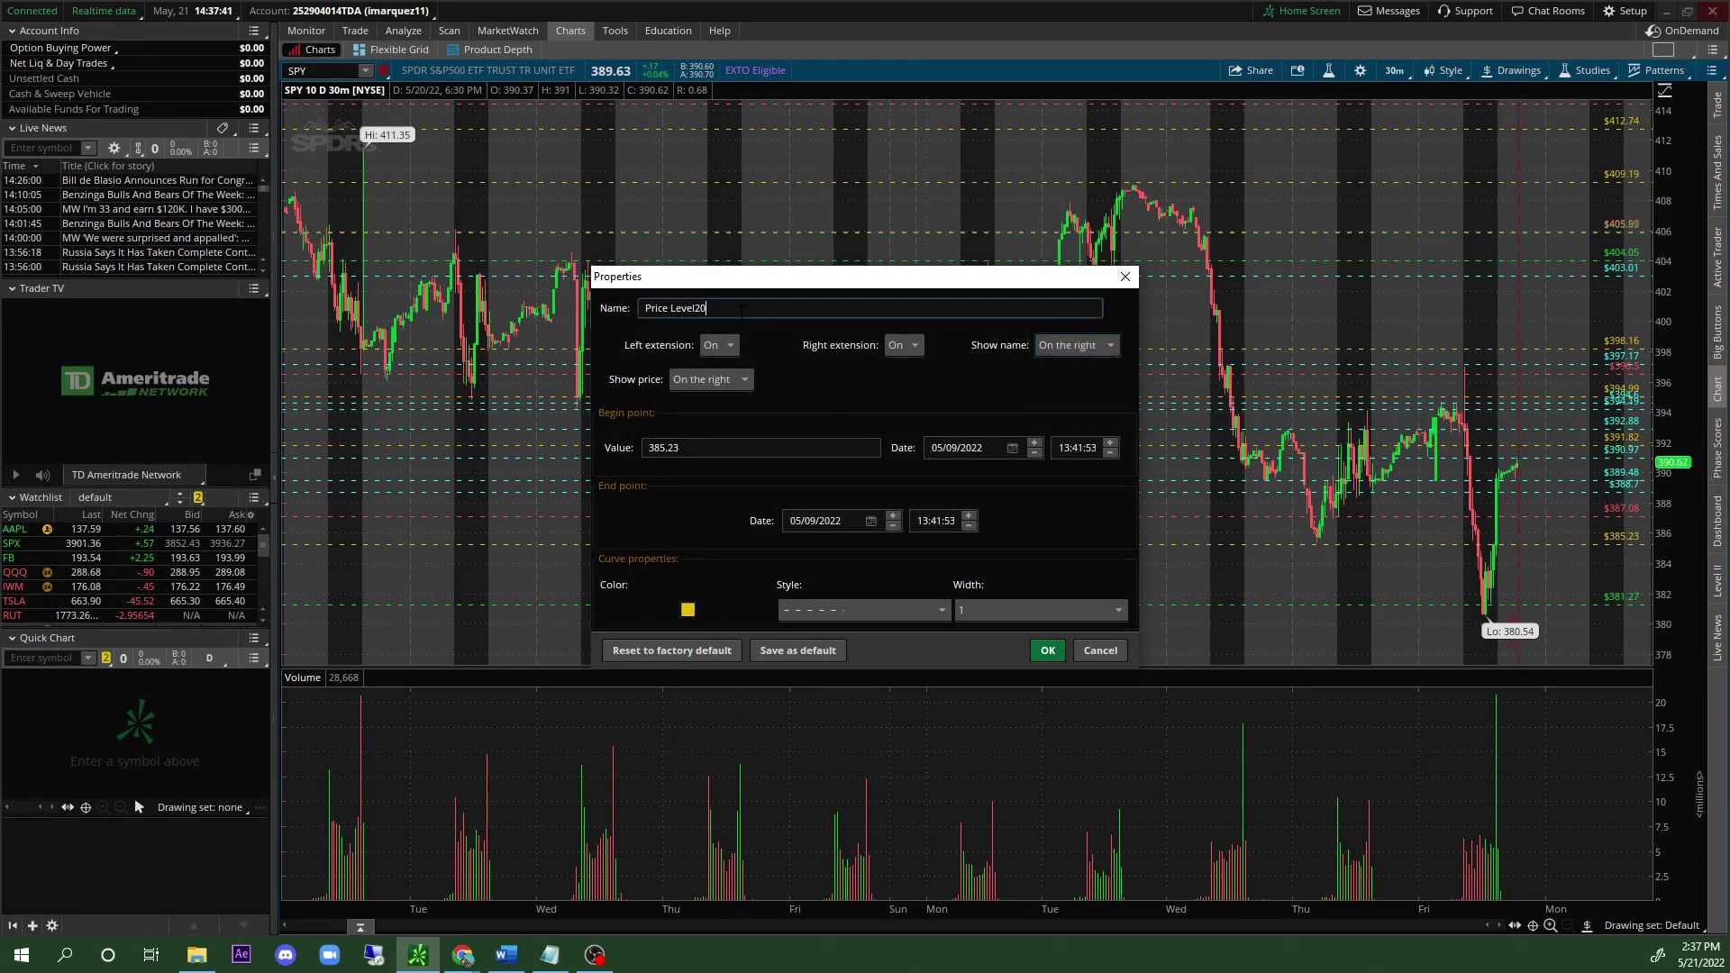
type("MAJOR SUPPORT LEVEL THIS W")
key("BackSpace")
type("[AS")
key("BackSpace")
key("BackSpace")
key("BackSpace")
type("PAST WEEK")
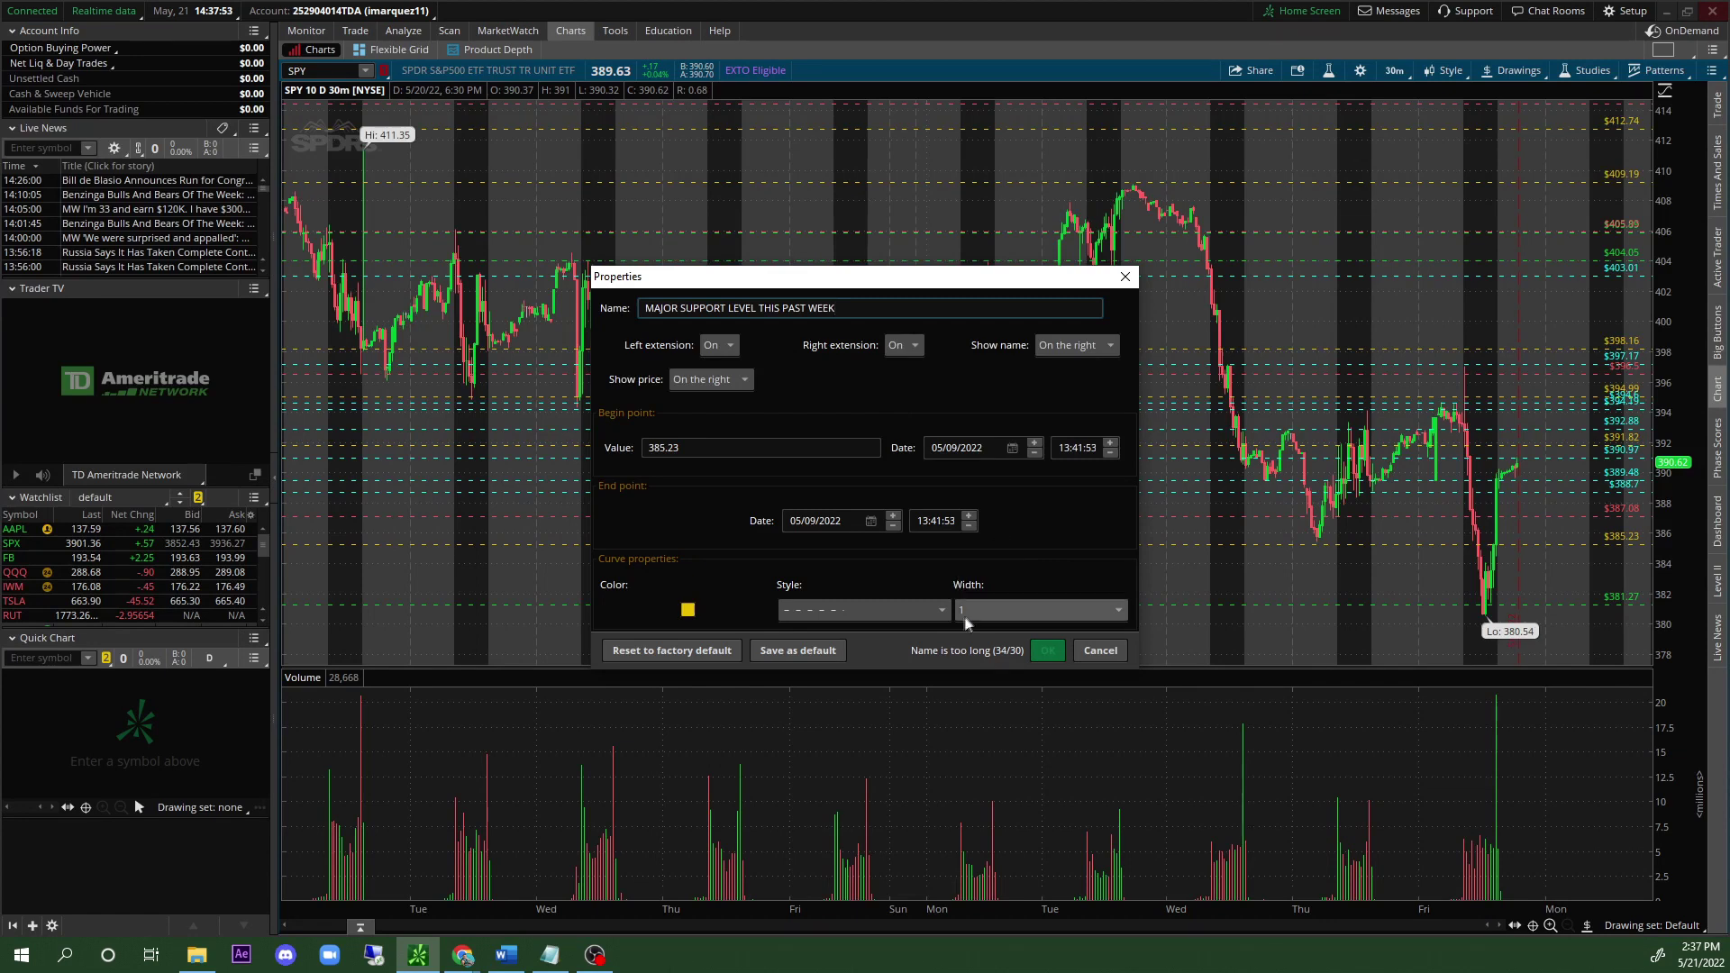
key("BackSpace")
key("BackSpace")
key("BackSpace")
key("BackSpace")
key("BackSpace")
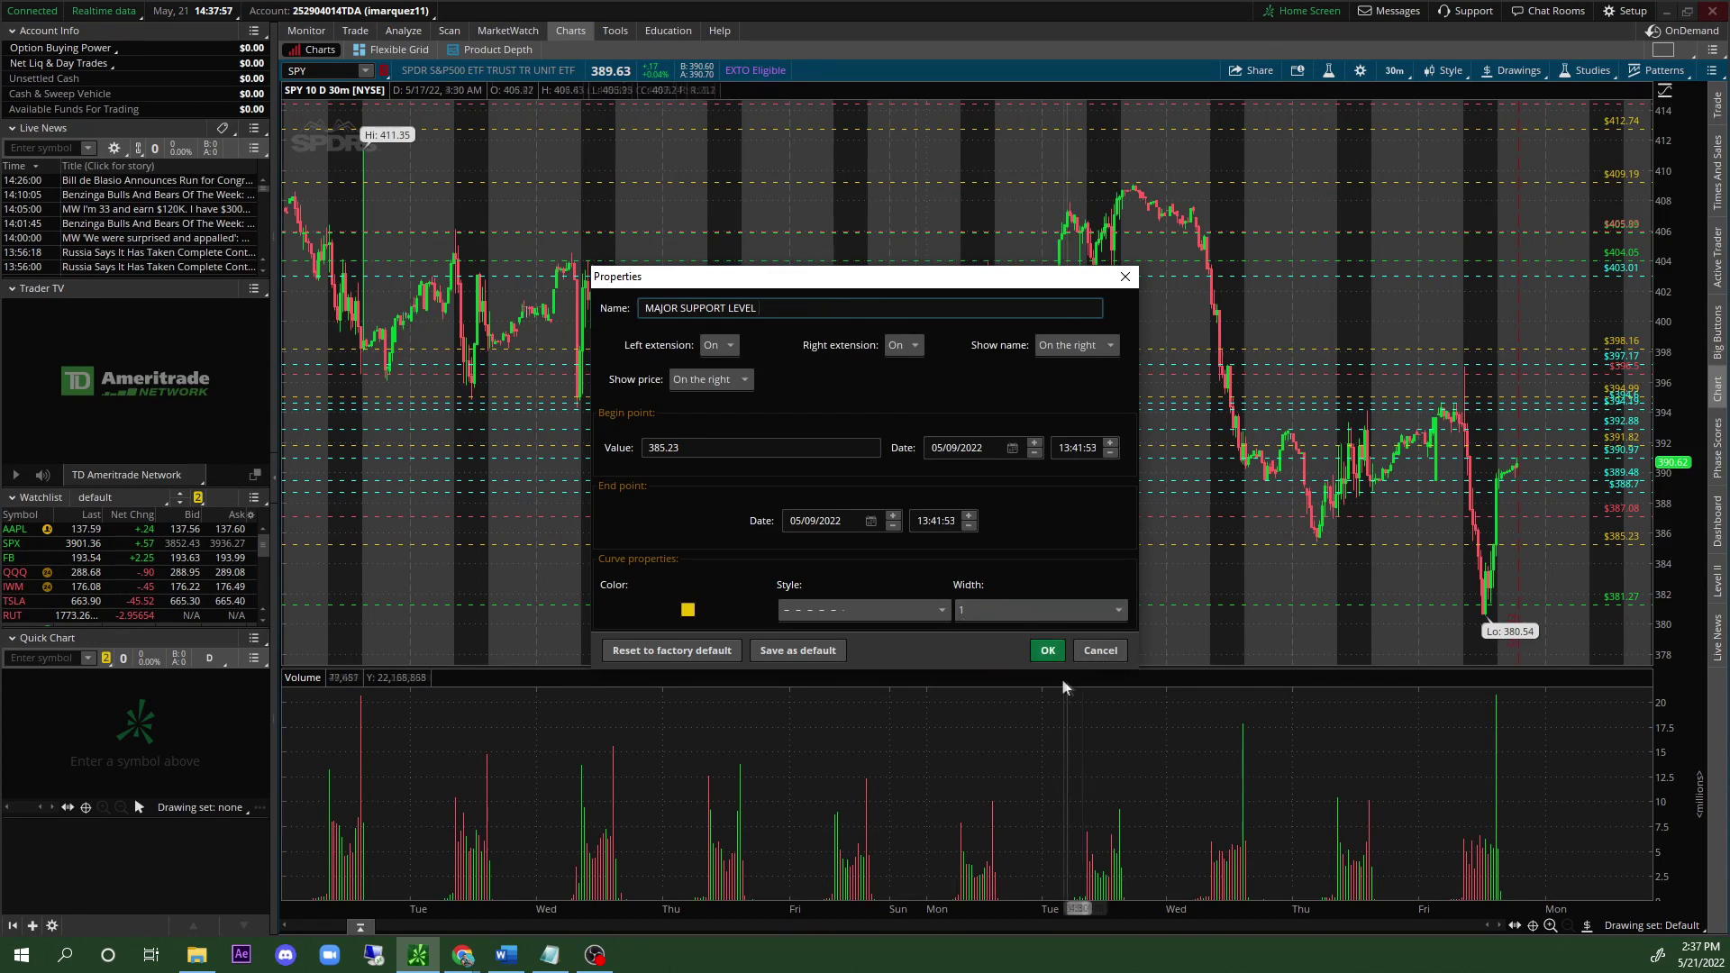
Make the 385.23 support level magenta and apply the changes.
left_click(688, 611)
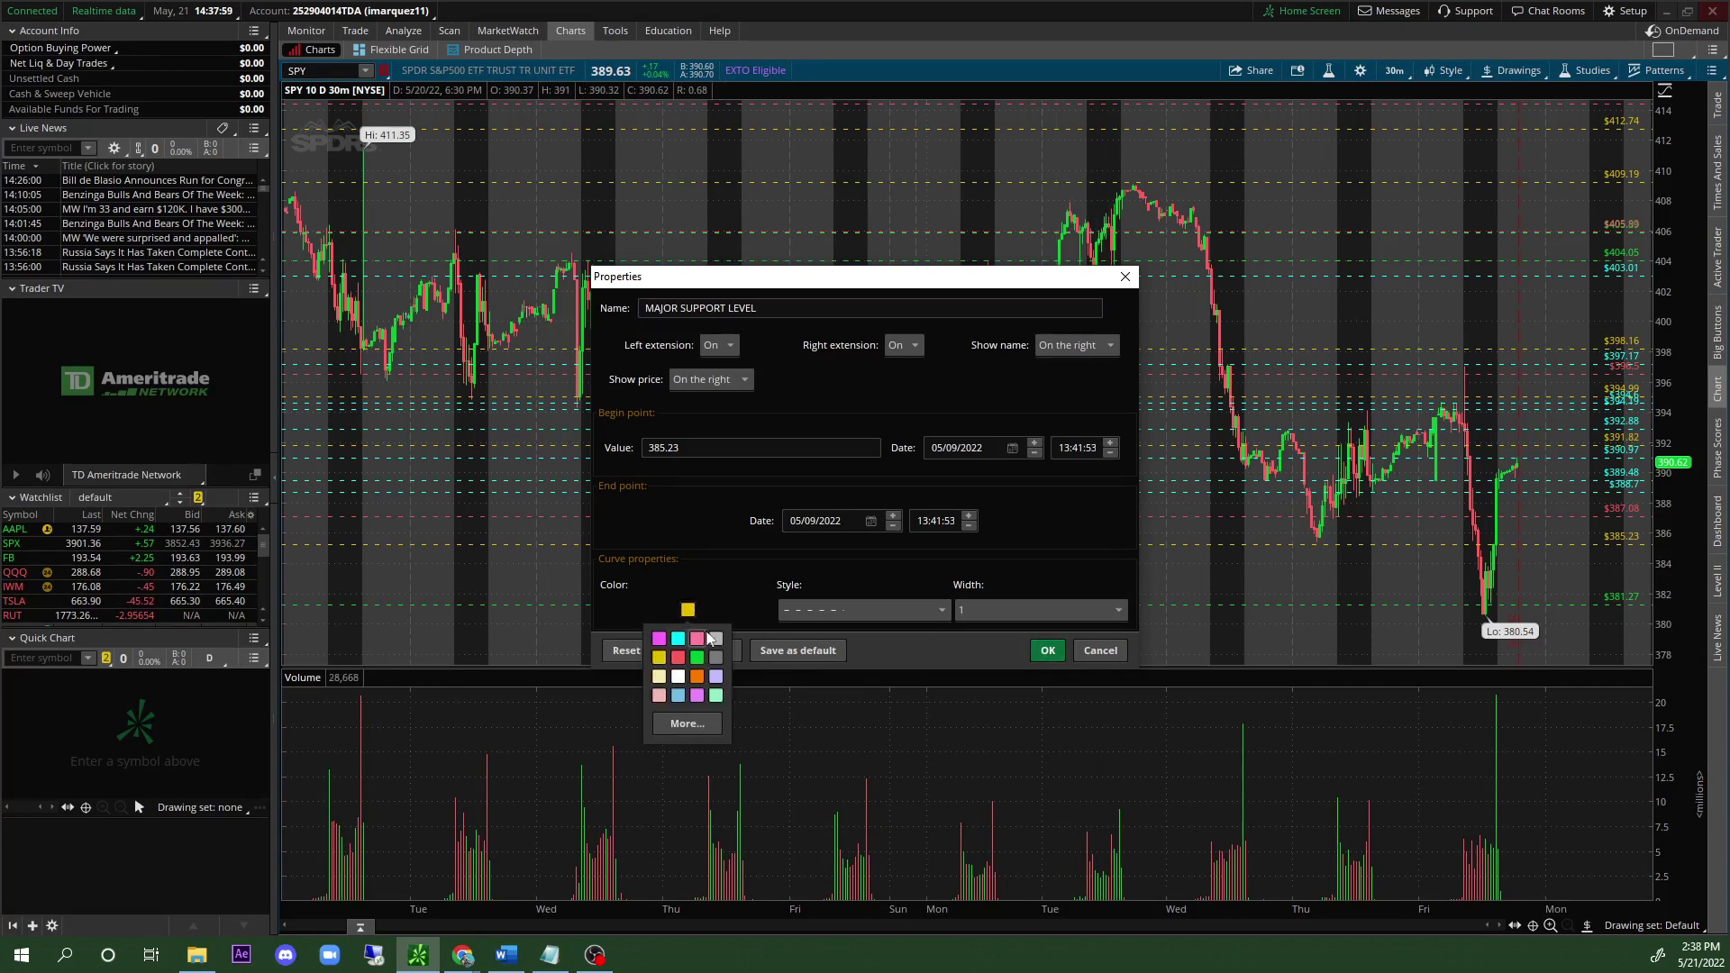
left_click(661, 640)
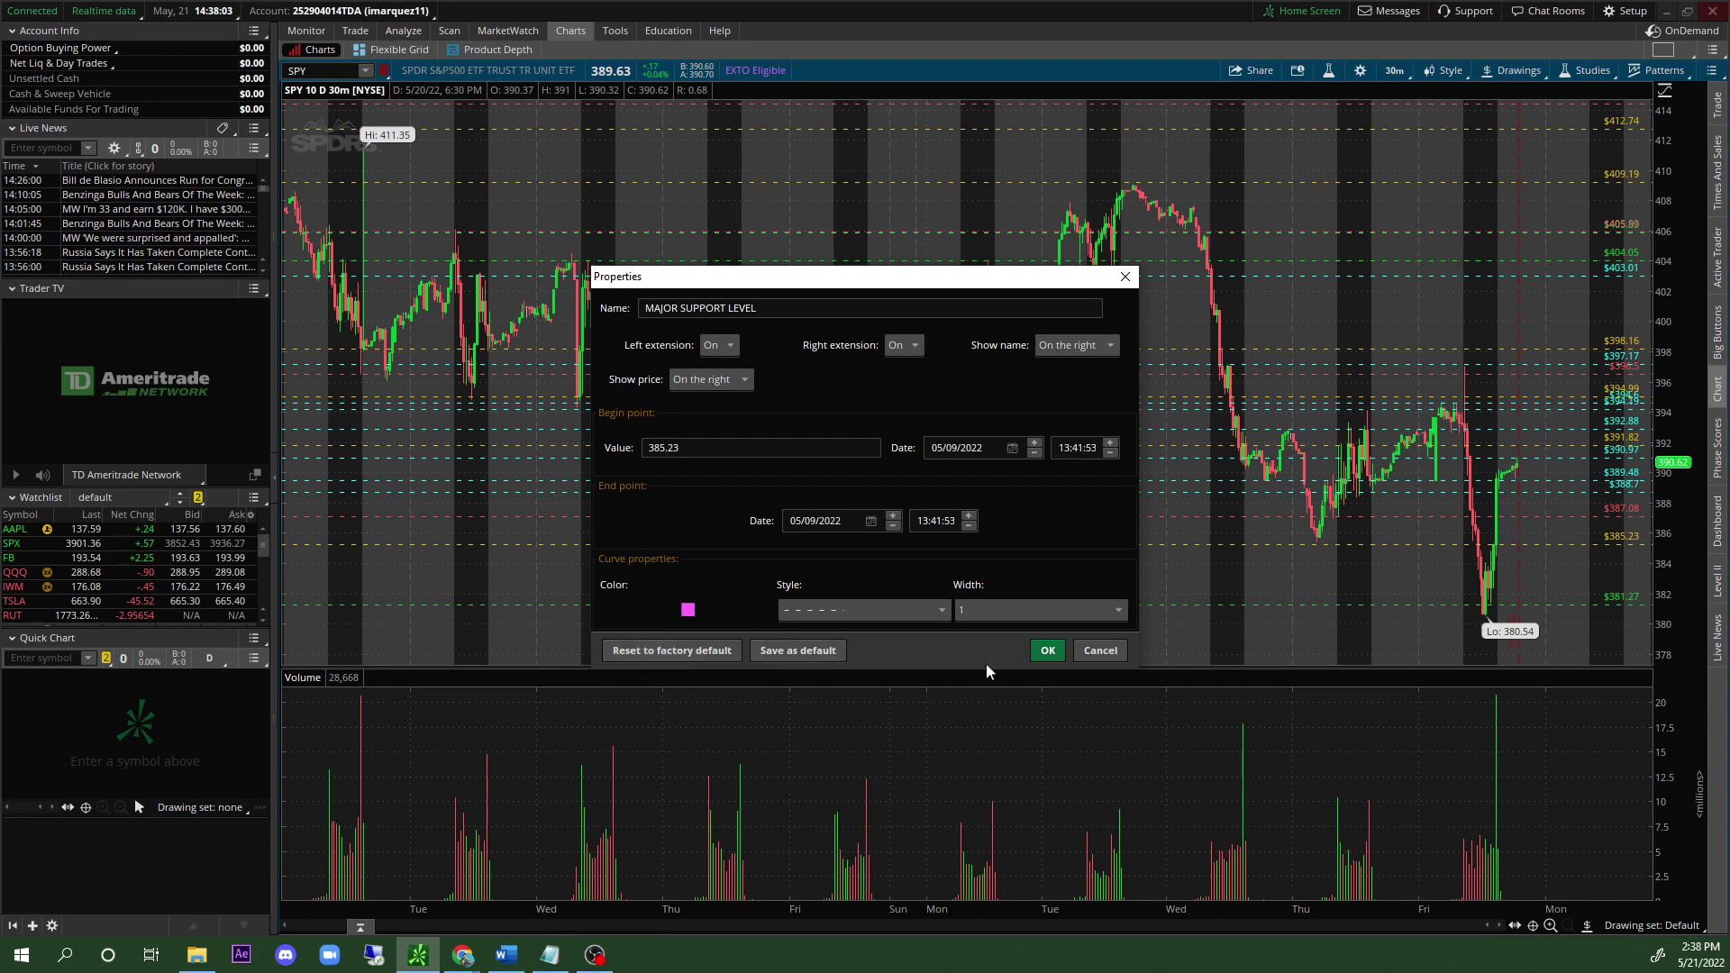
left_click(1040, 652)
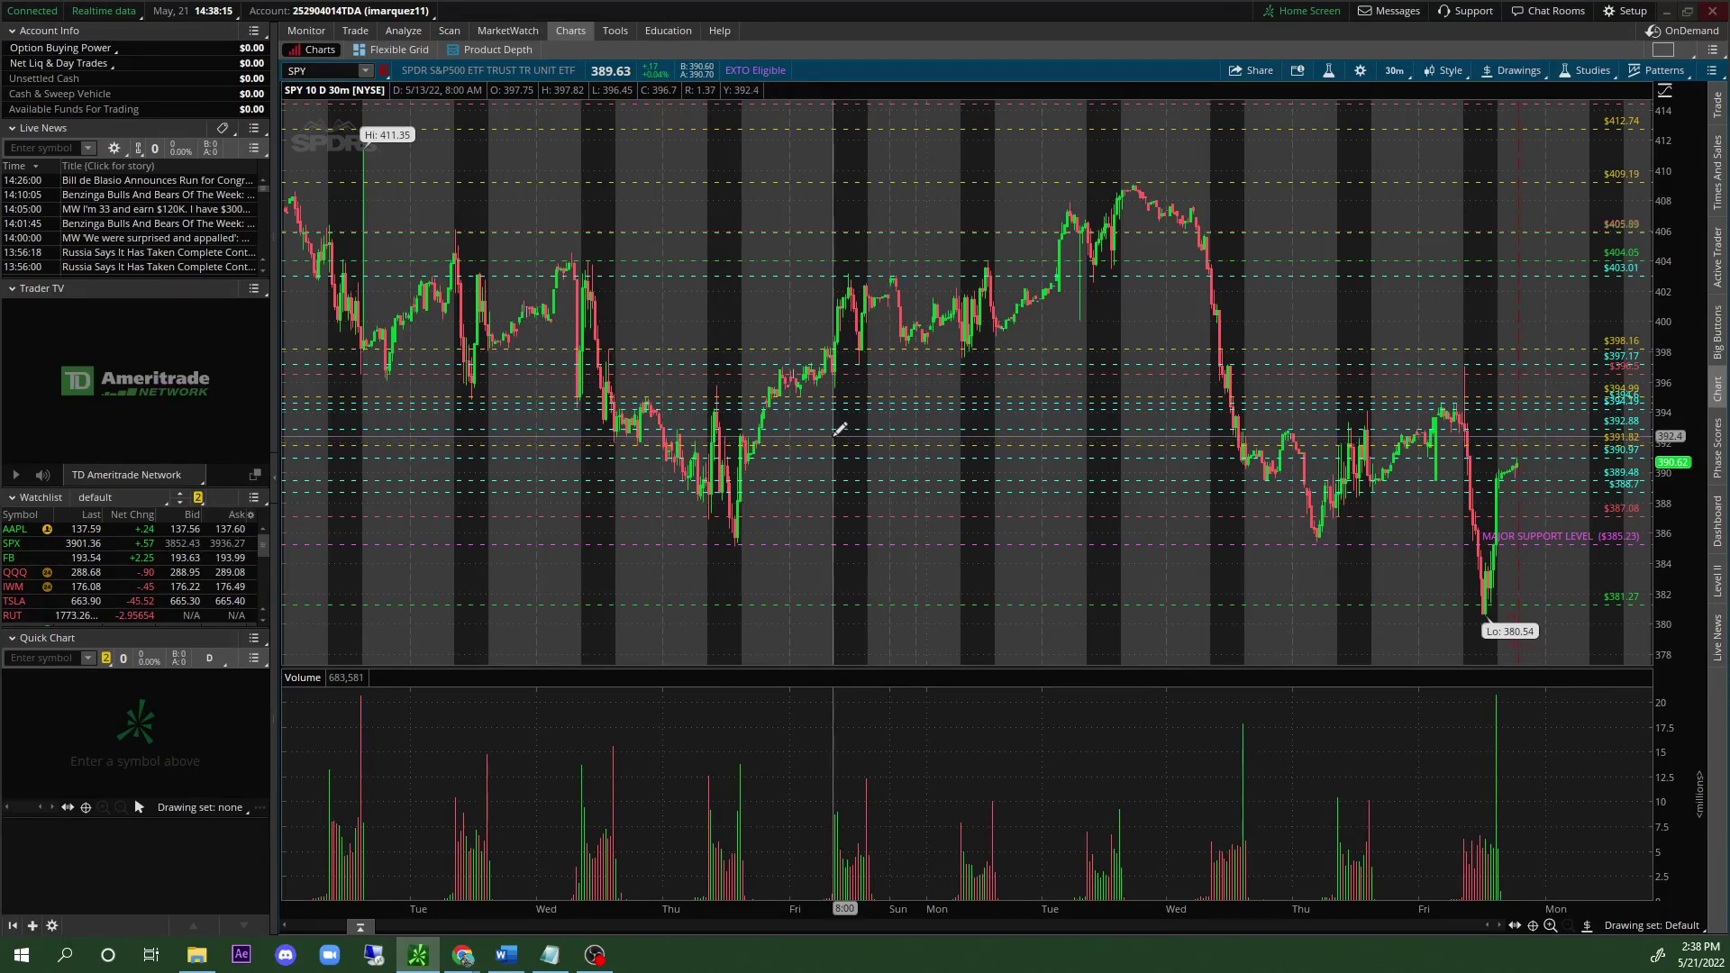
left_click(1588, 929)
Place a price level at 393.29, make it magenta and name it 'major Resistence'.
left_click(1626, 602)
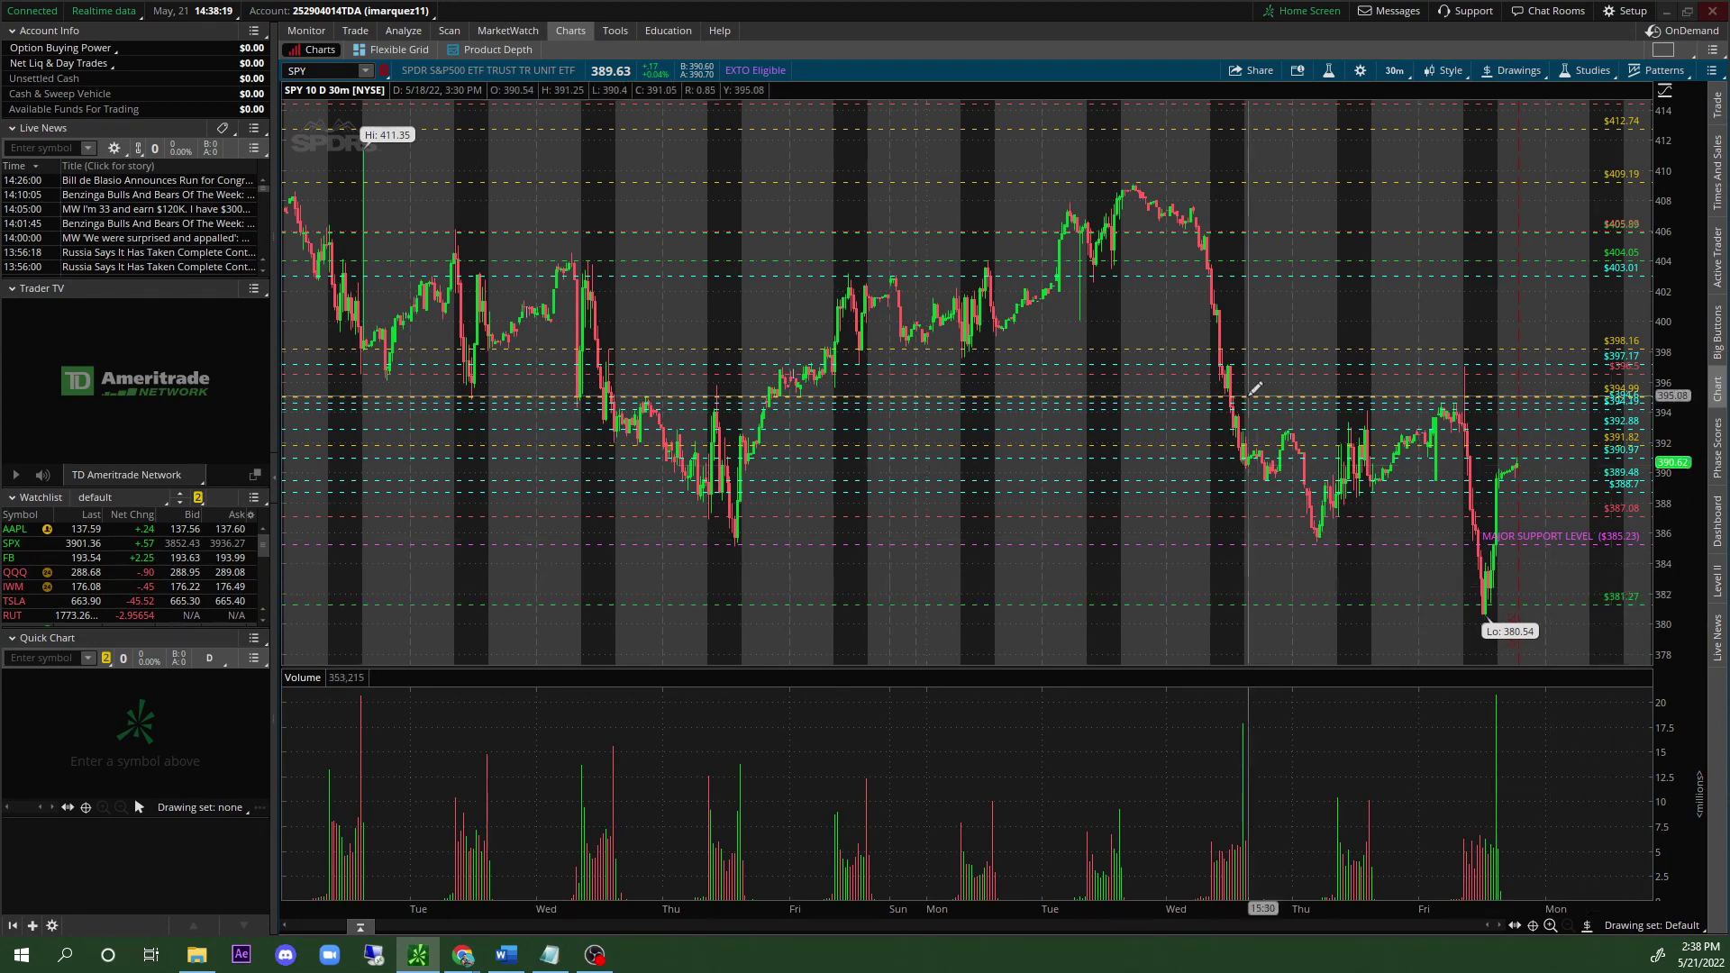
right_click(1038, 427)
left_click(1075, 439)
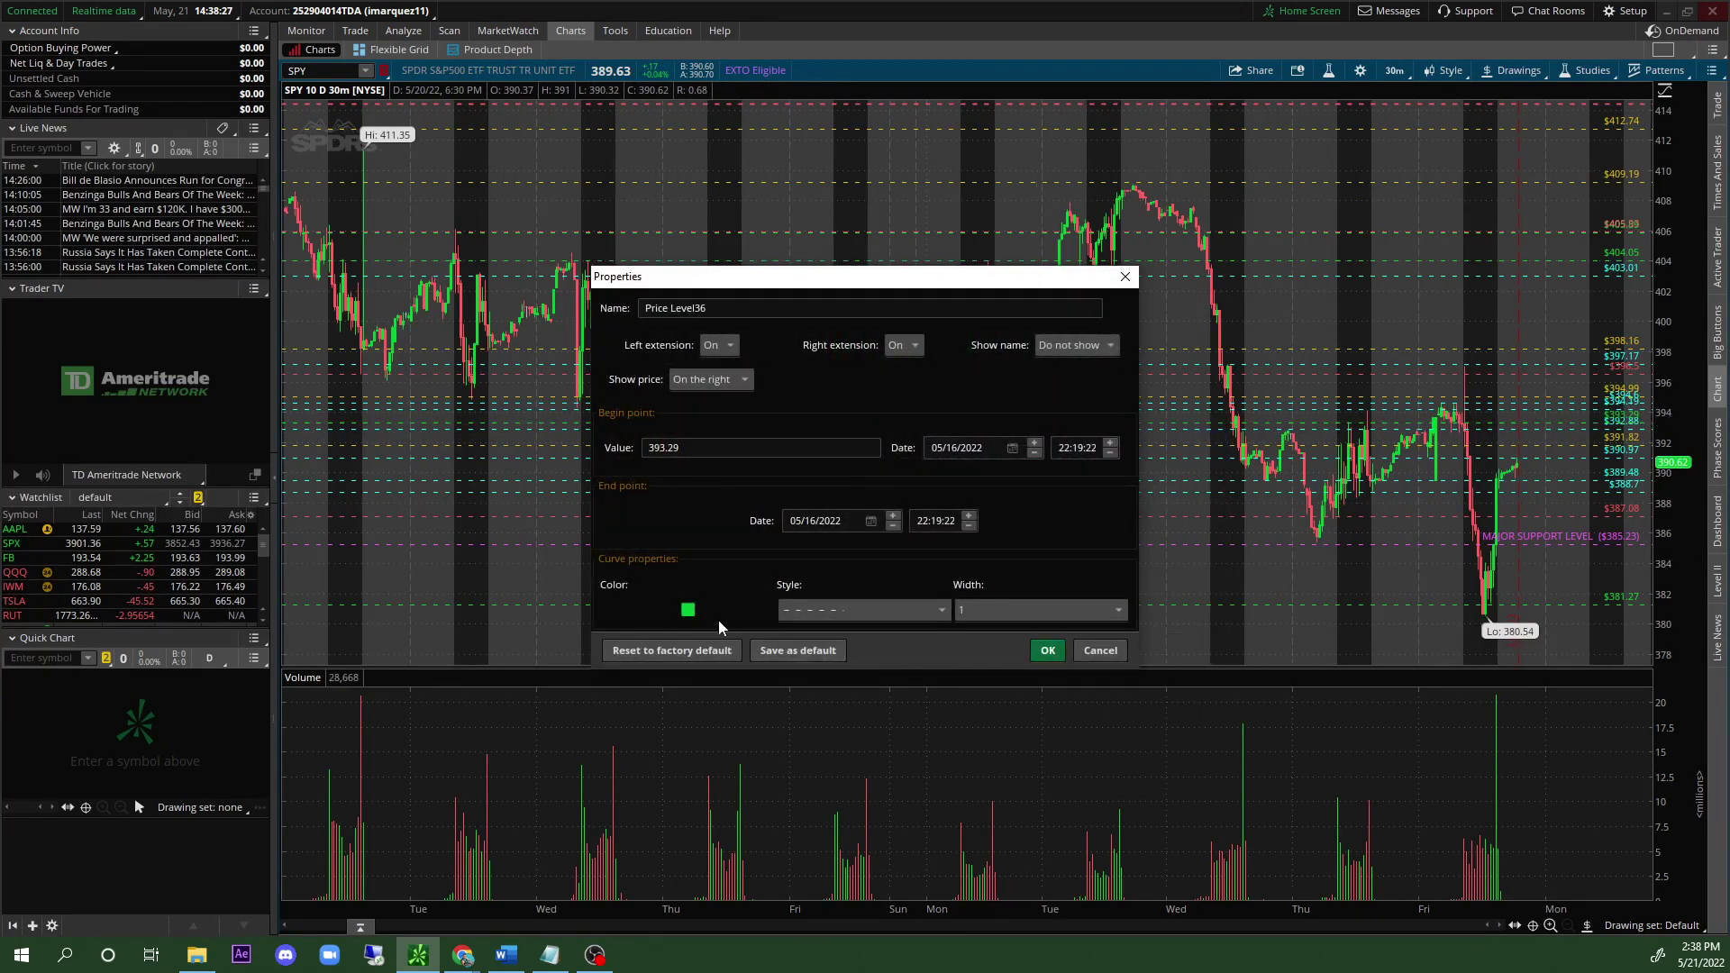
left_click(688, 610)
left_click(669, 647)
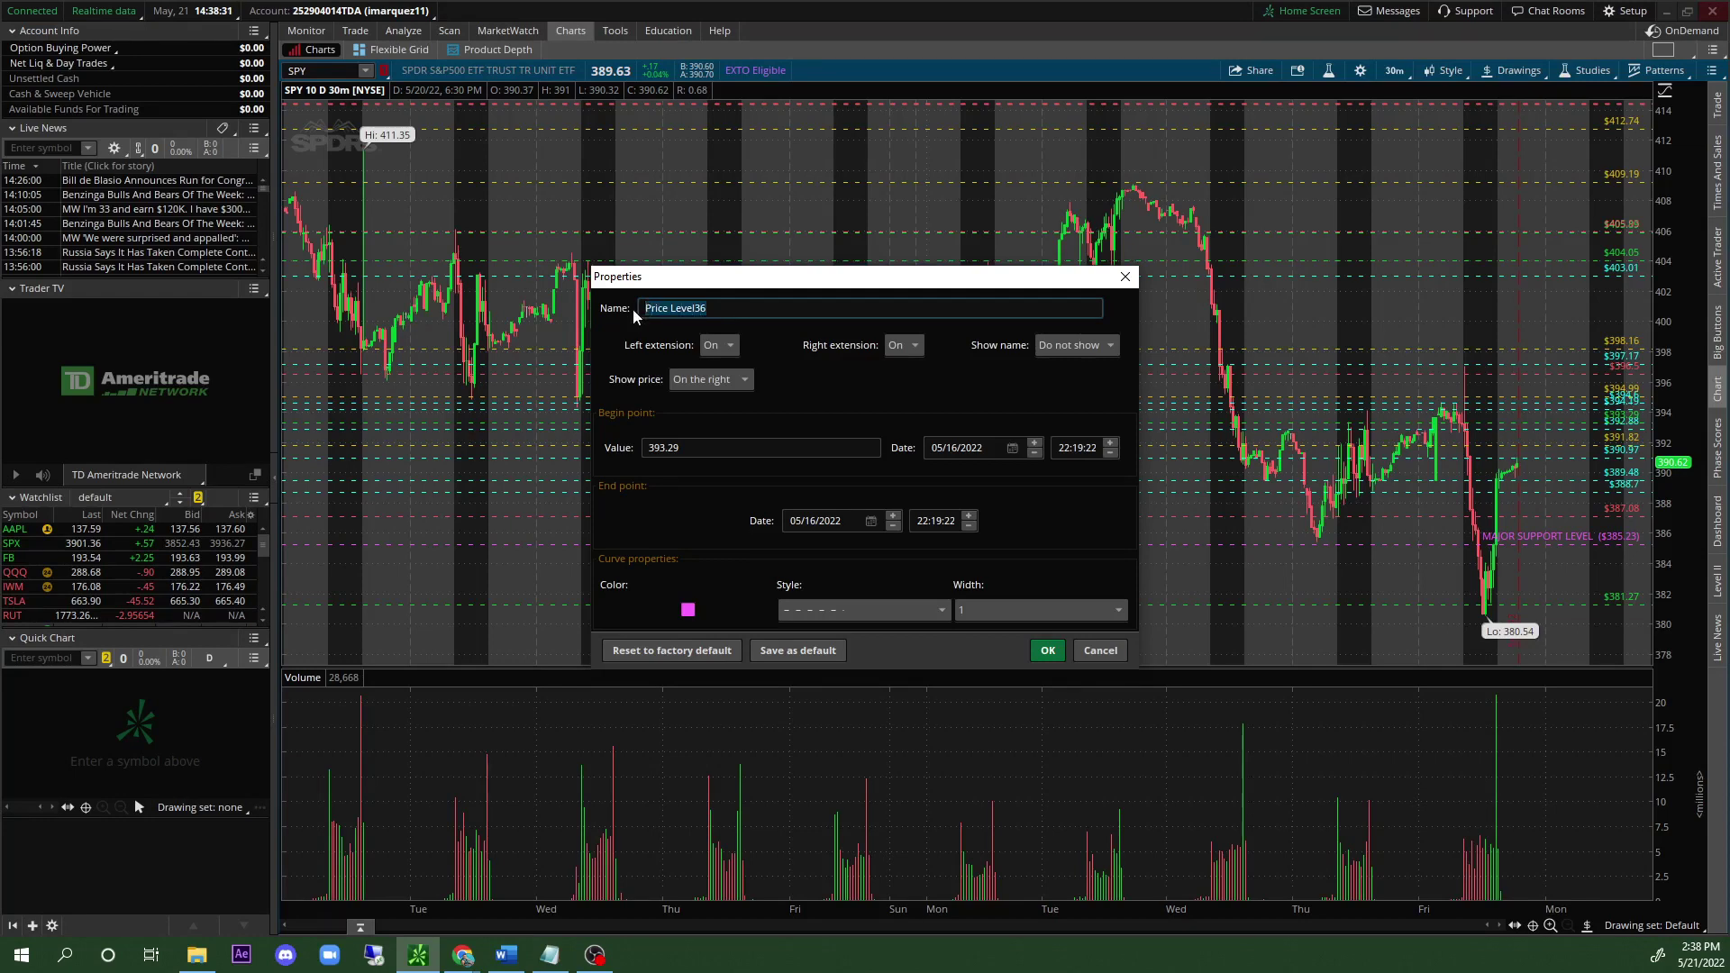
type("major Resistence")
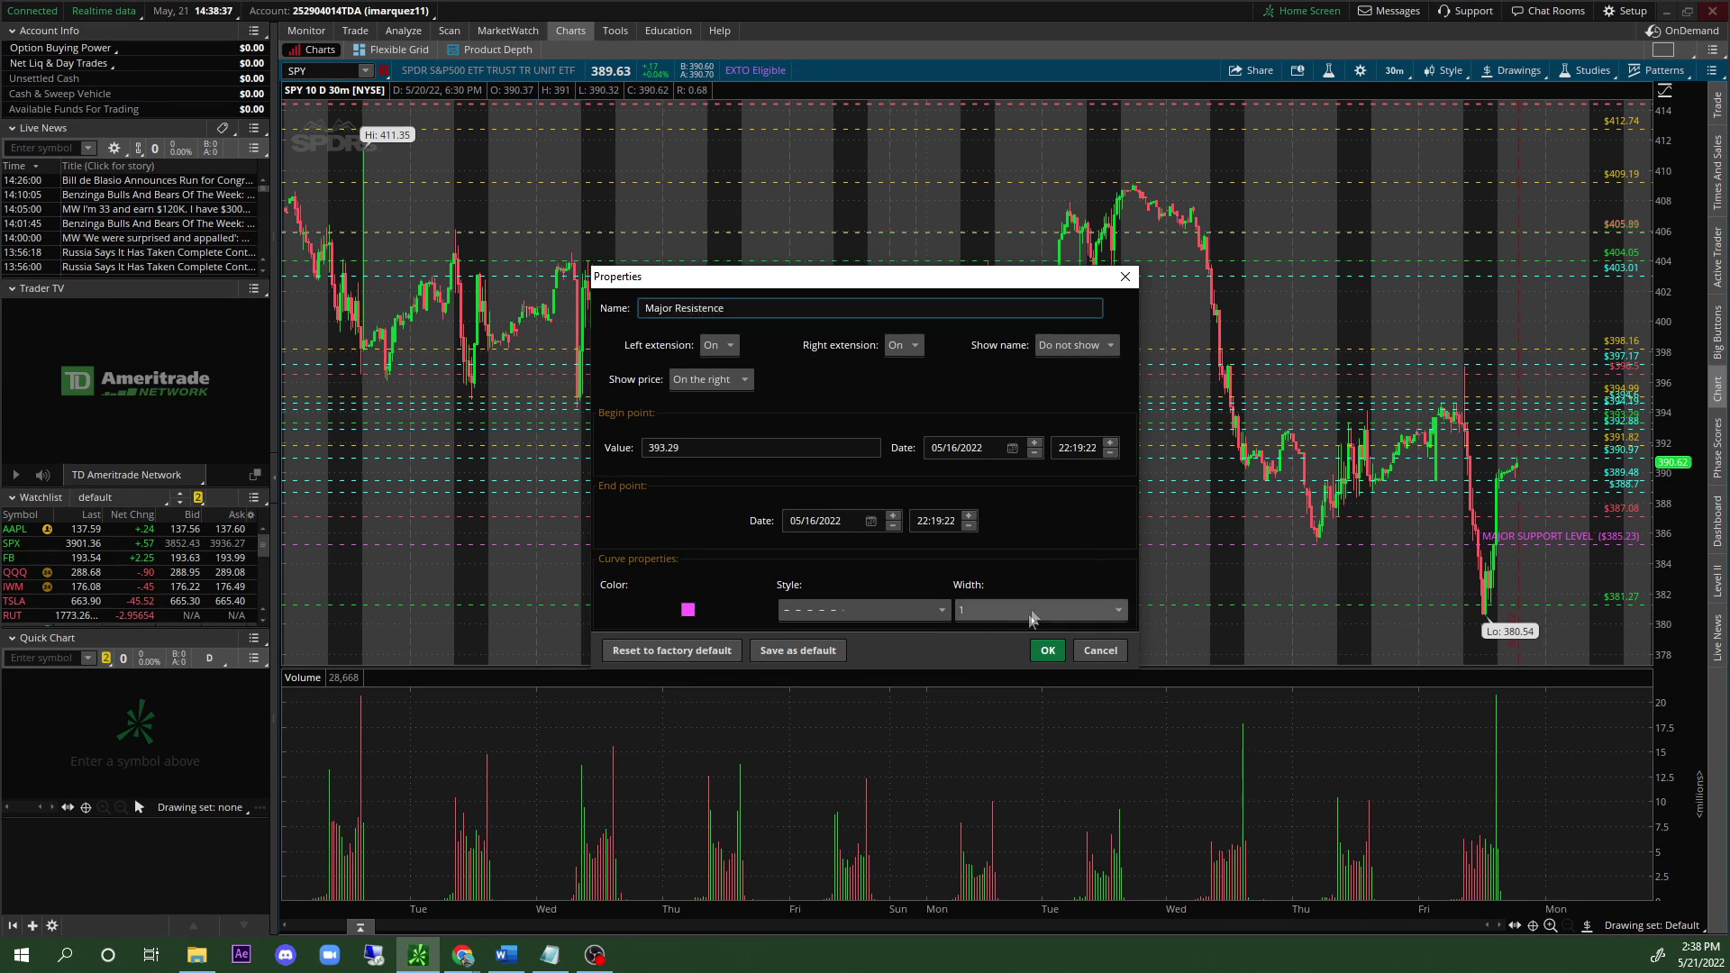
left_click(1046, 650)
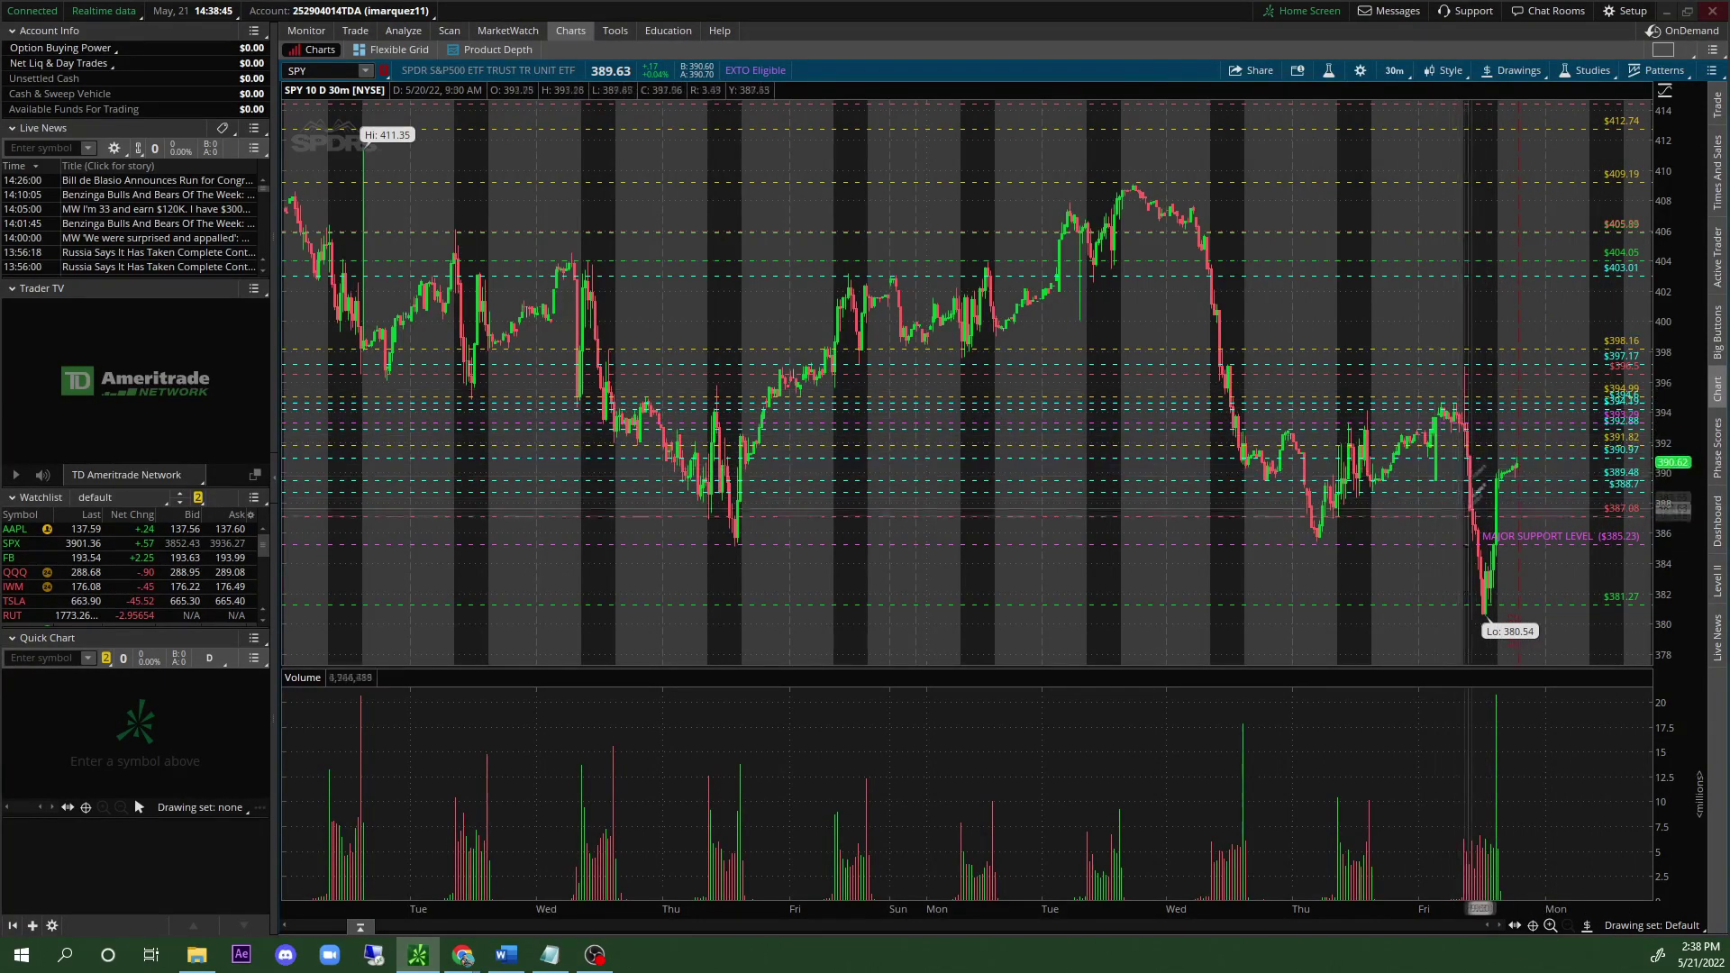
Add a magenta resistance price level at 394.6.
left_click(1488, 407)
right_click(1482, 396)
left_click(1532, 401)
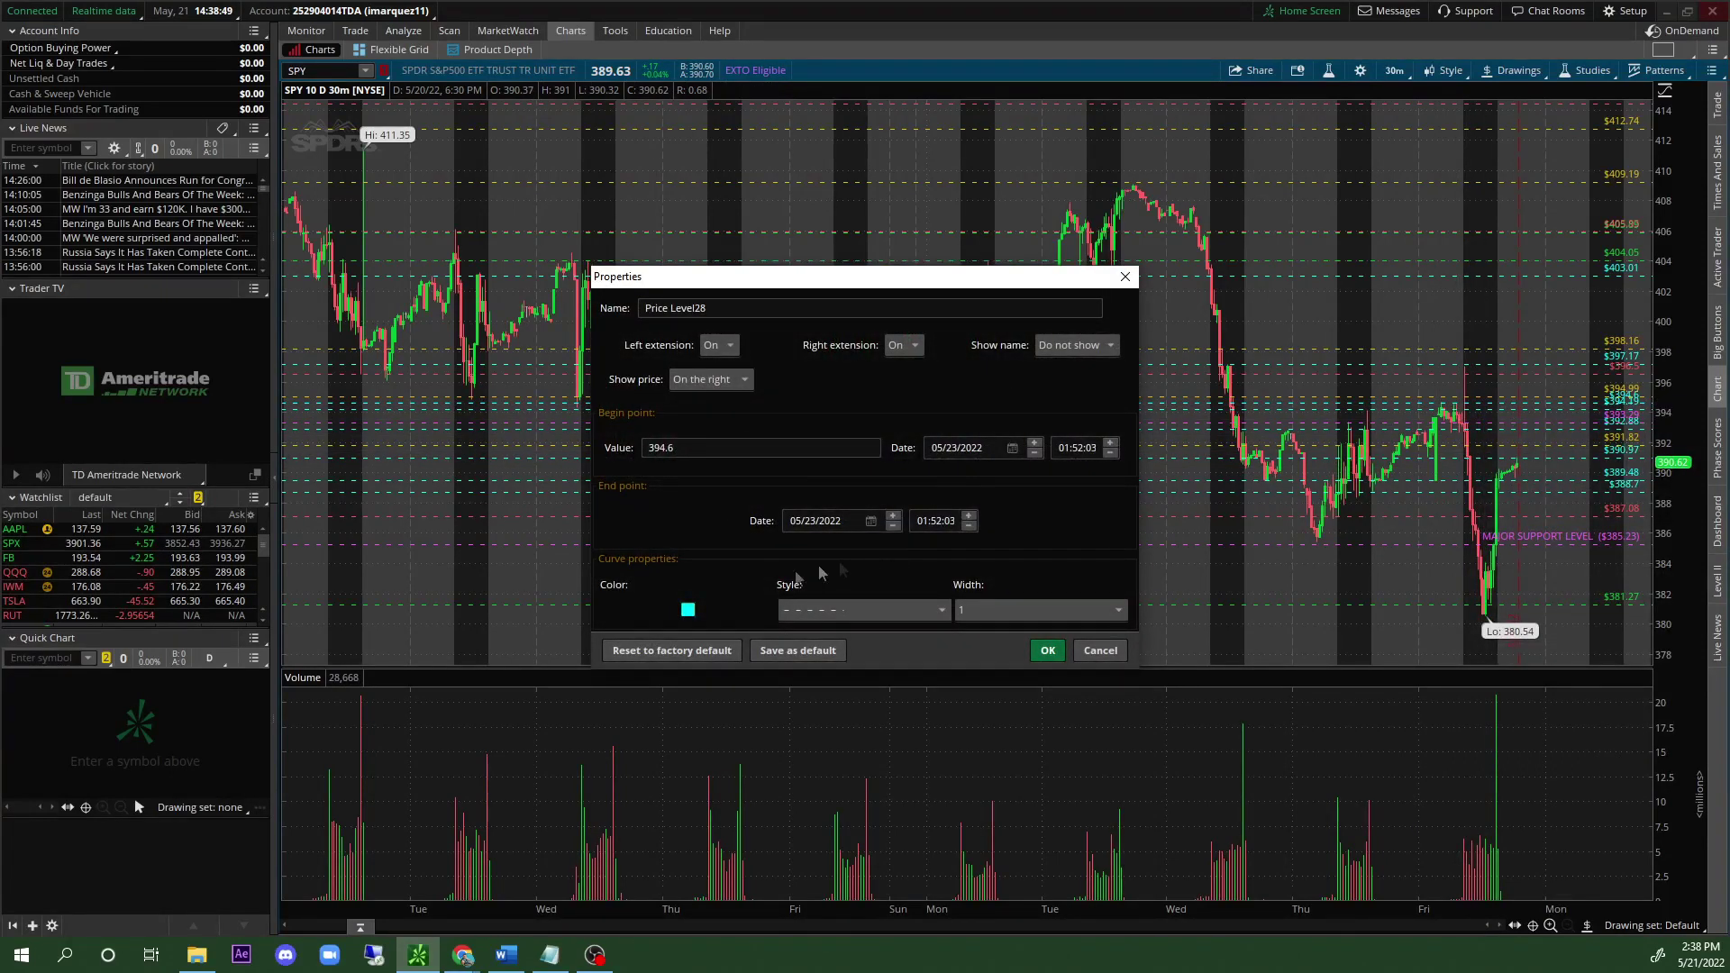
left_click(688, 611)
left_click(664, 641)
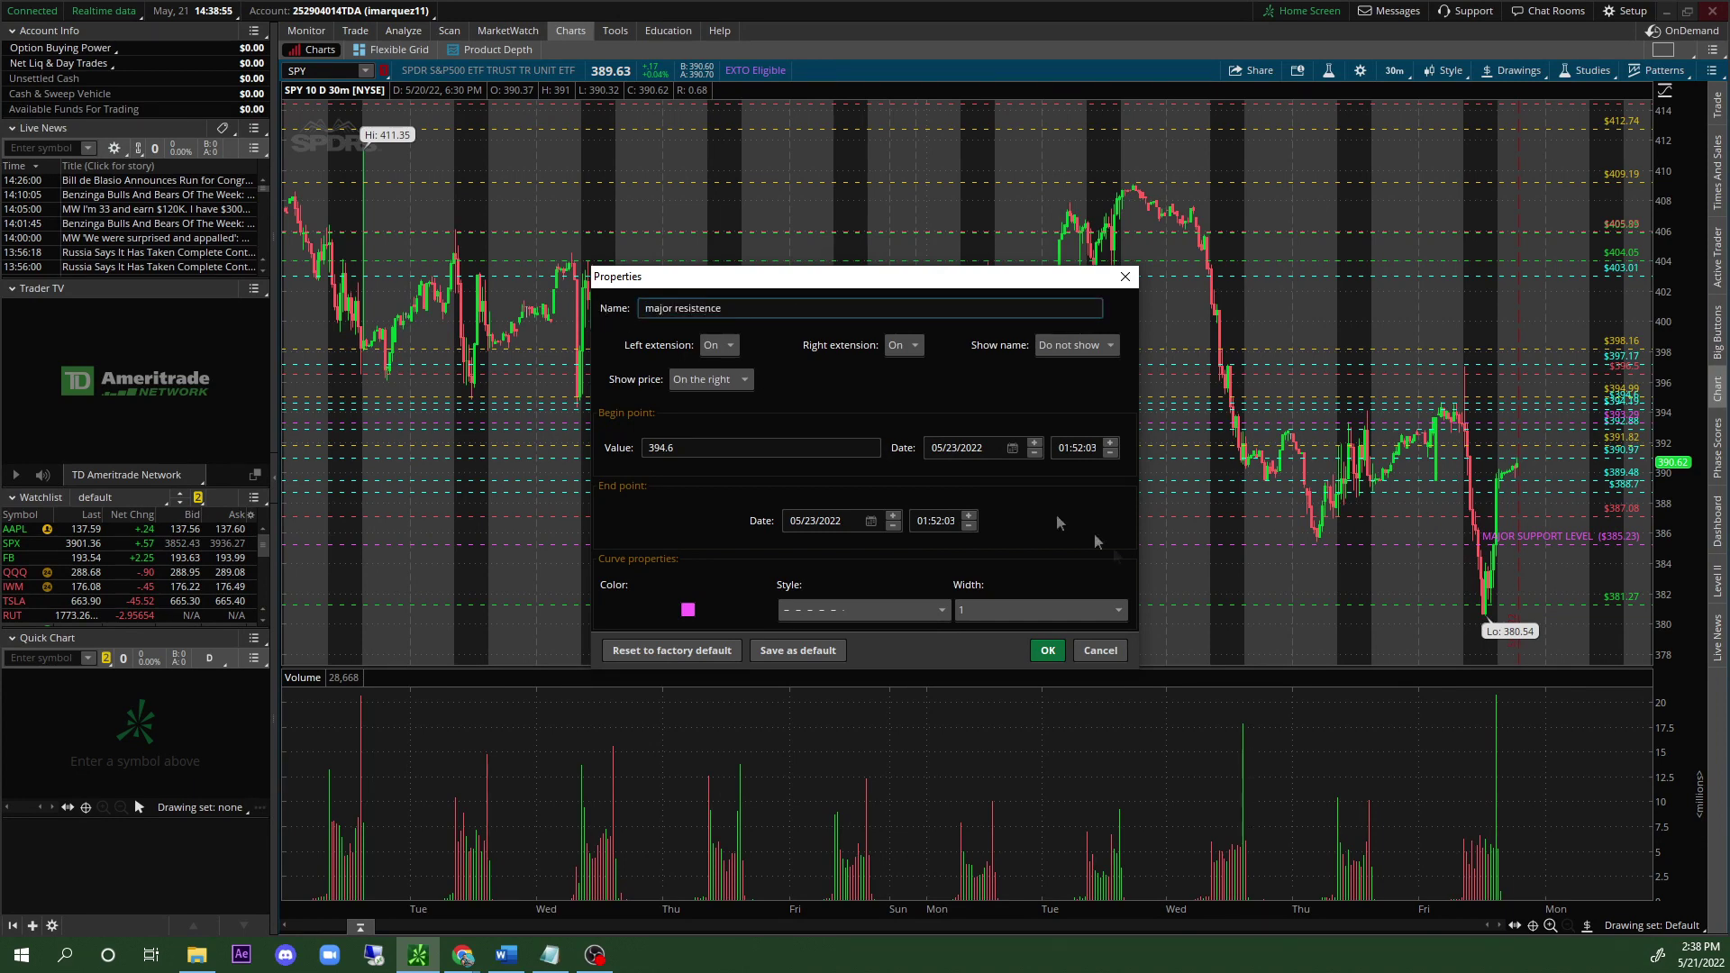
left_click(1048, 651)
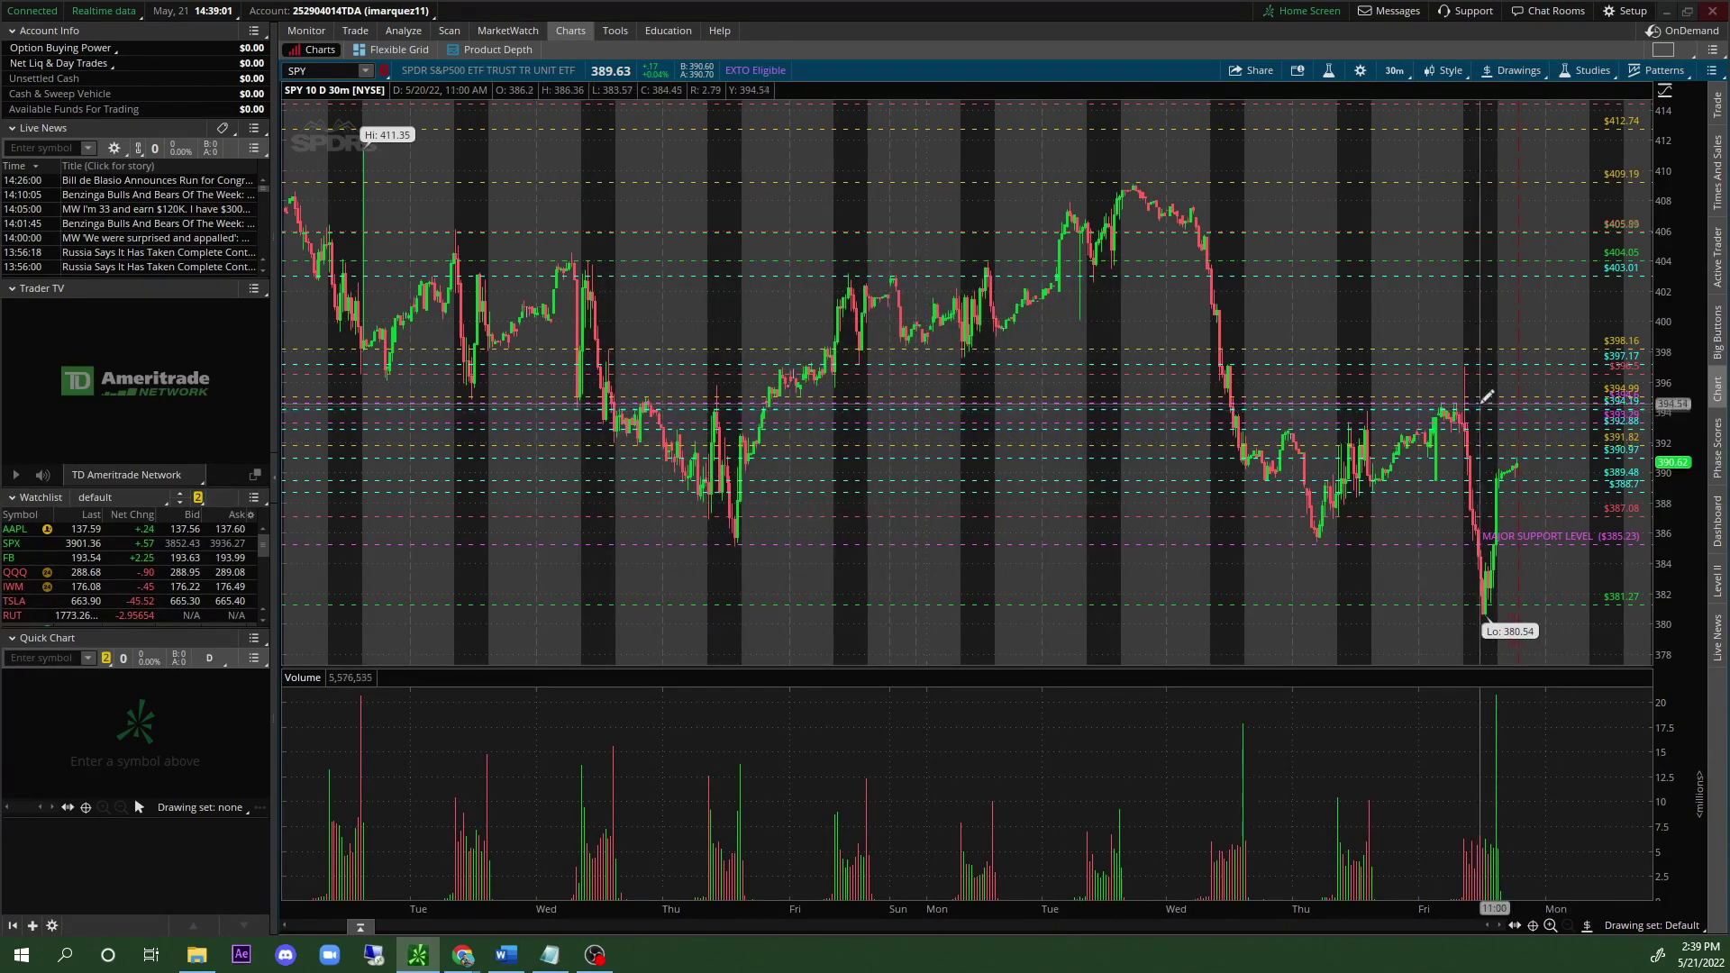
Show both resistance lines' names on the right, then switch to 3 Y : W.
mouse_move(1488, 402)
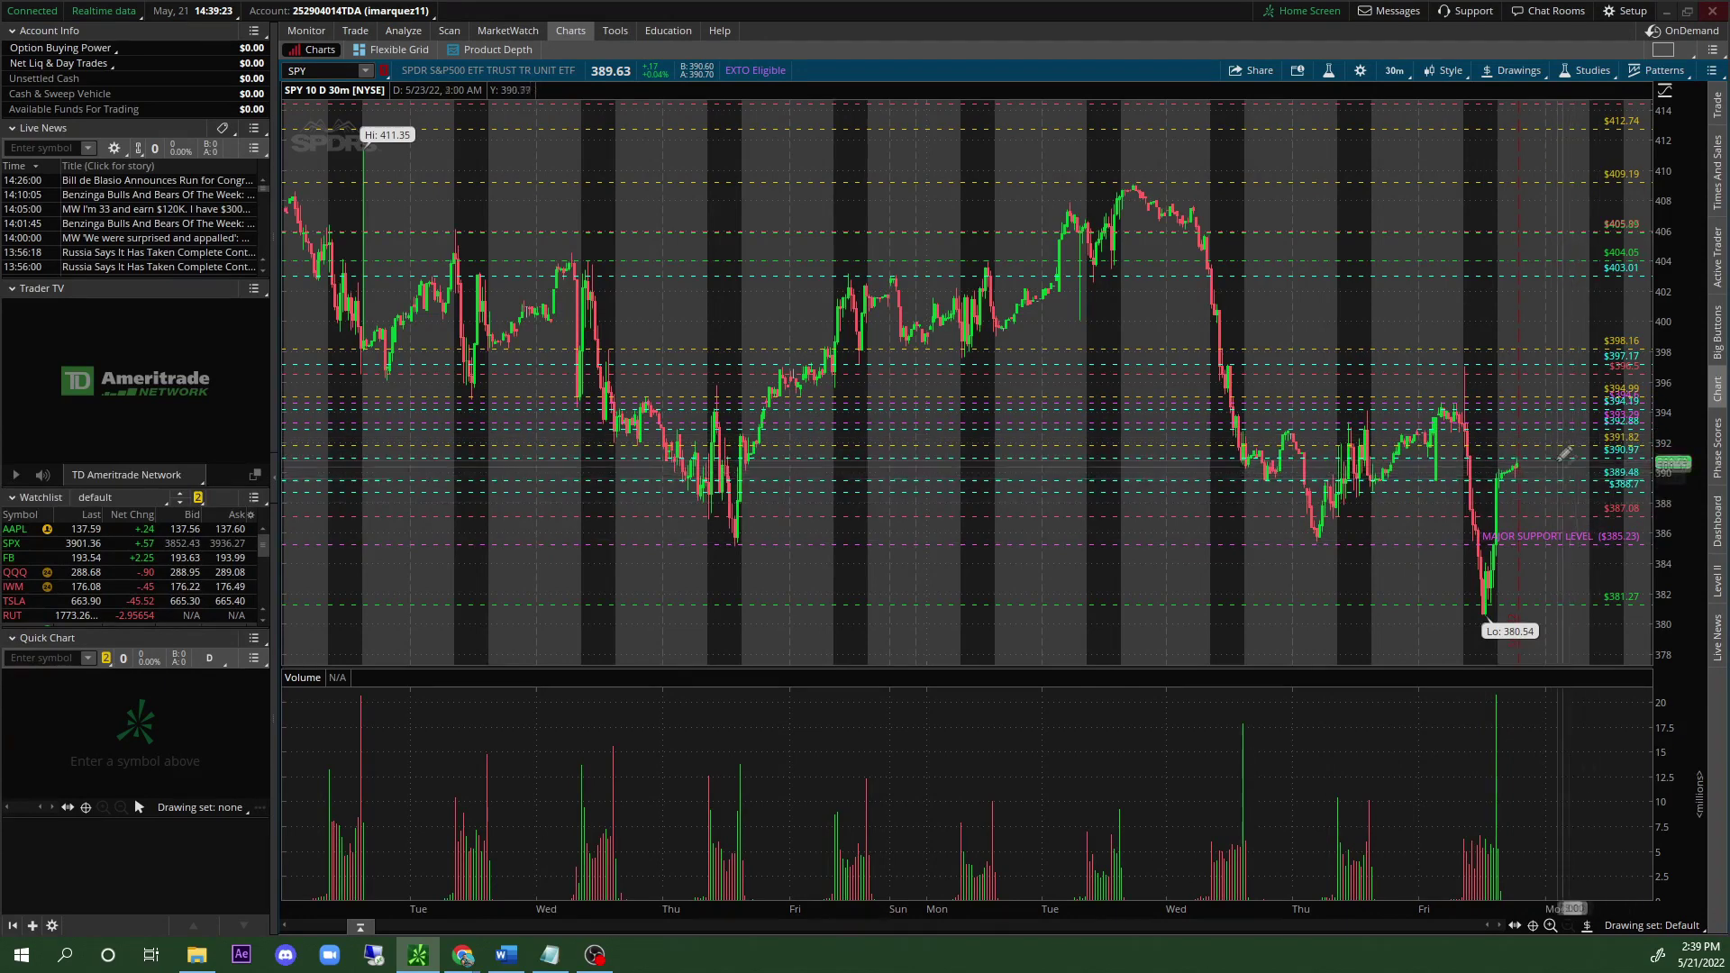
right_click(1537, 404)
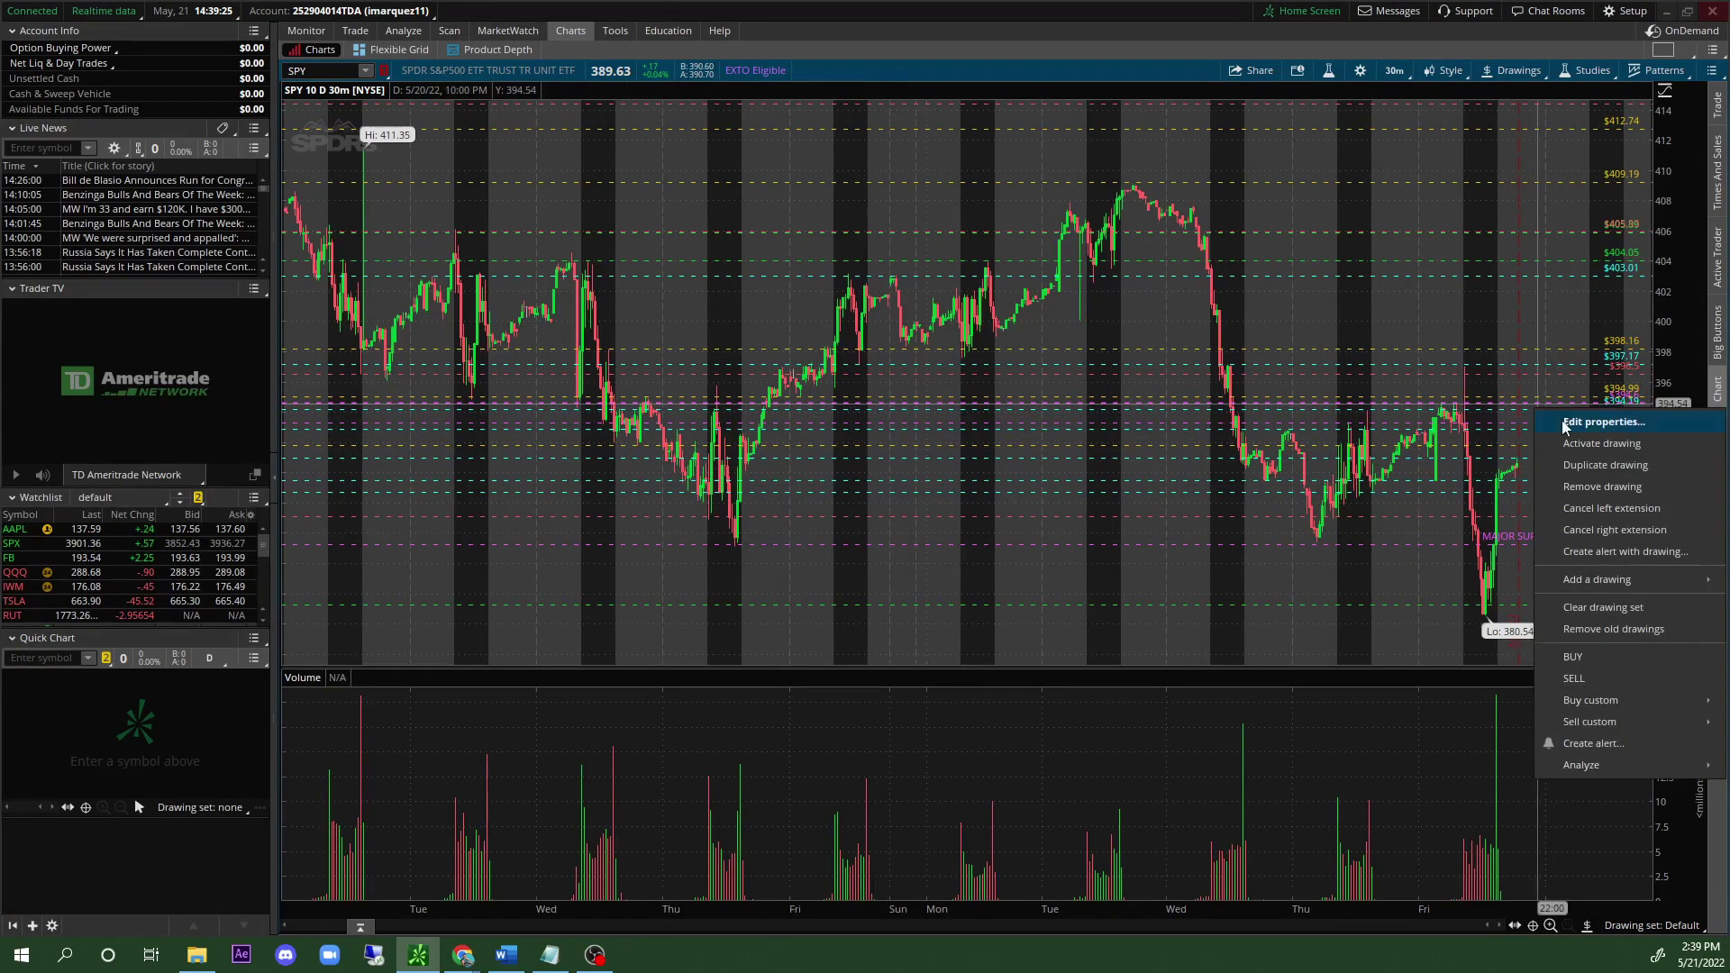
left_click(1602, 422)
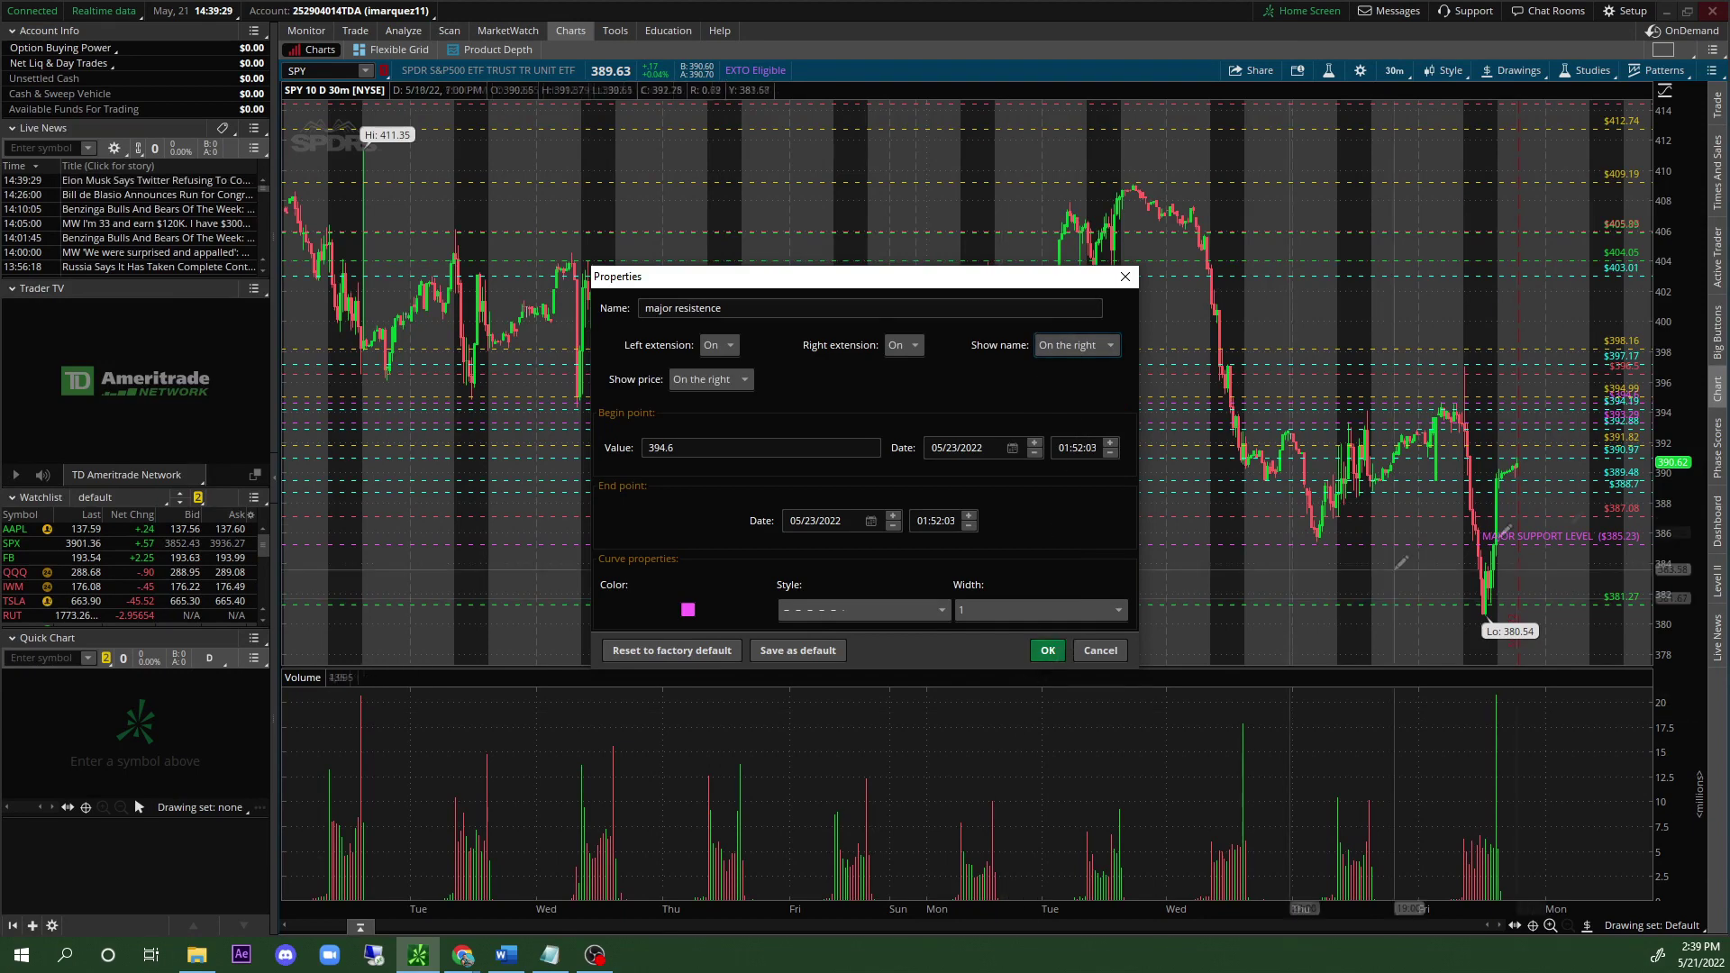
left_click(1047, 651)
right_click(1536, 430)
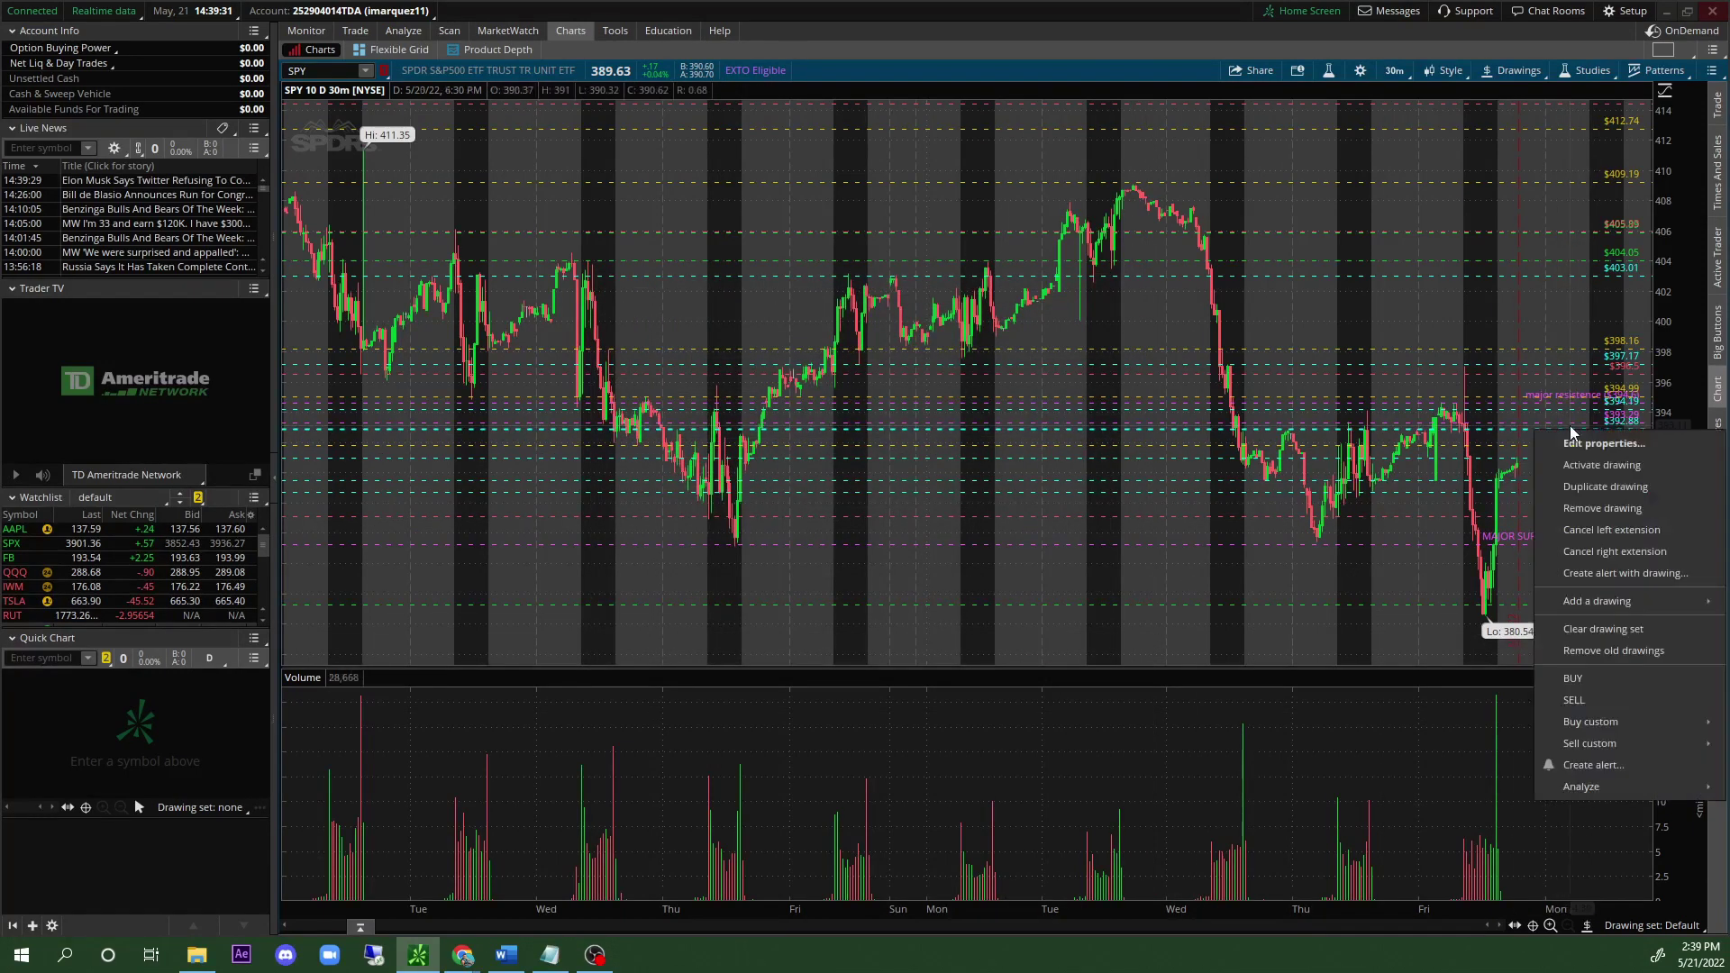
left_click(1594, 448)
left_click(1063, 345)
left_click(1063, 419)
left_click(1048, 650)
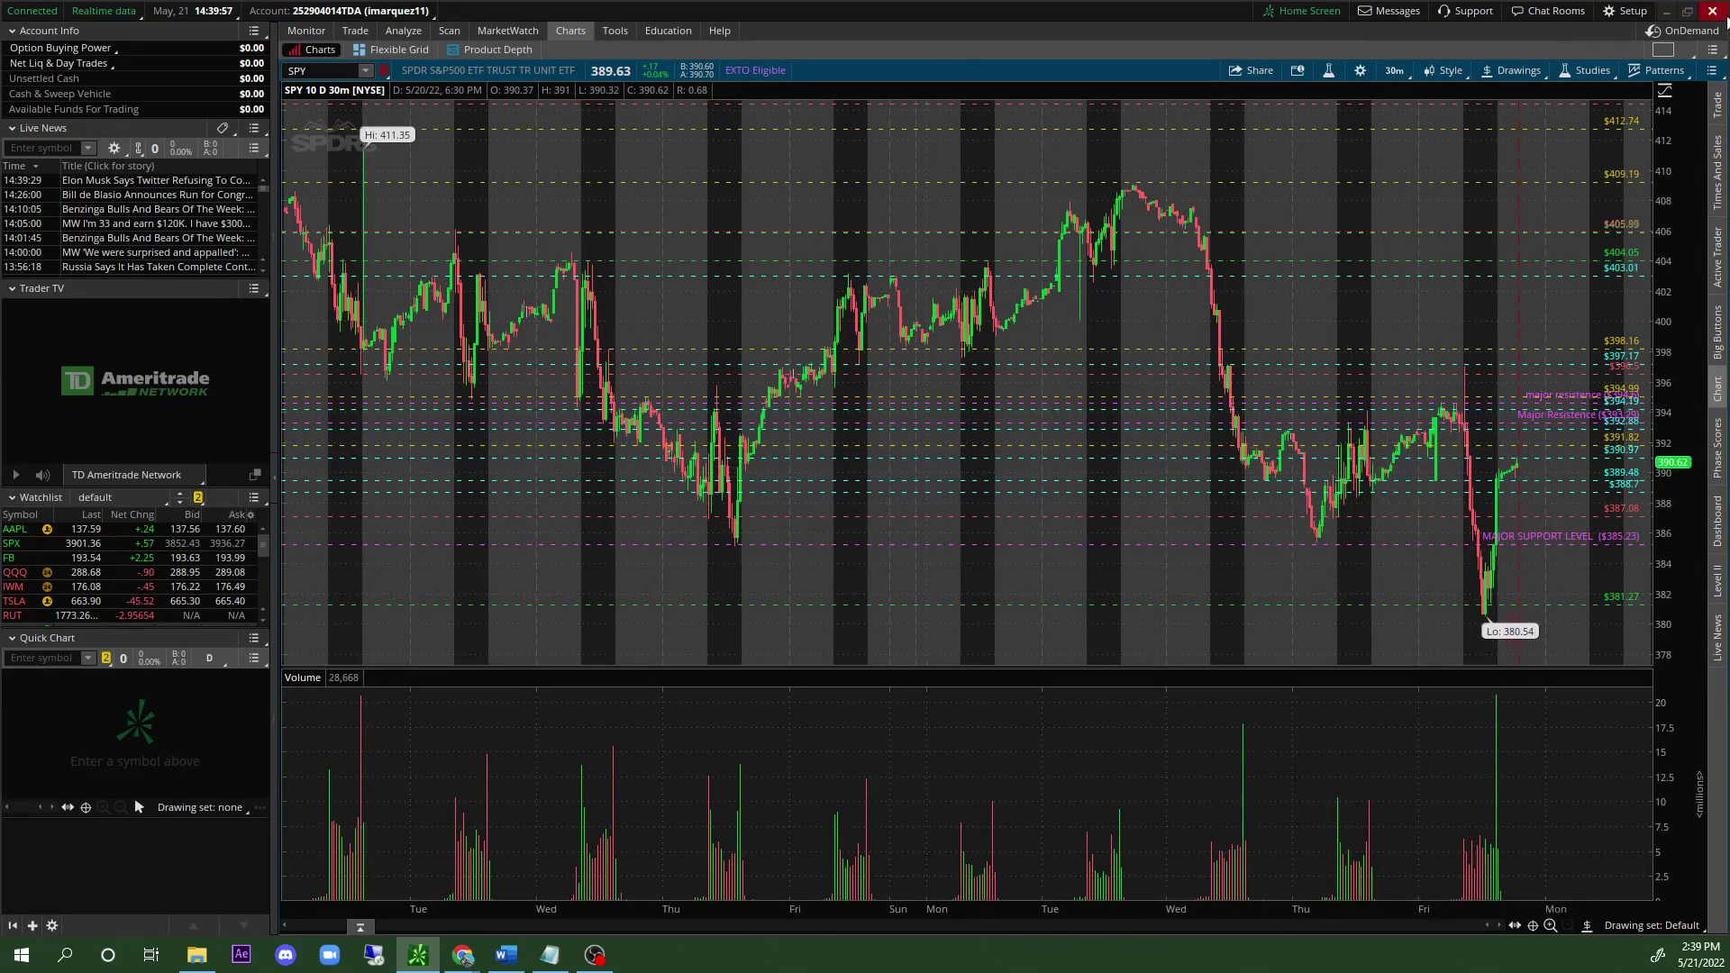
left_click(1395, 74)
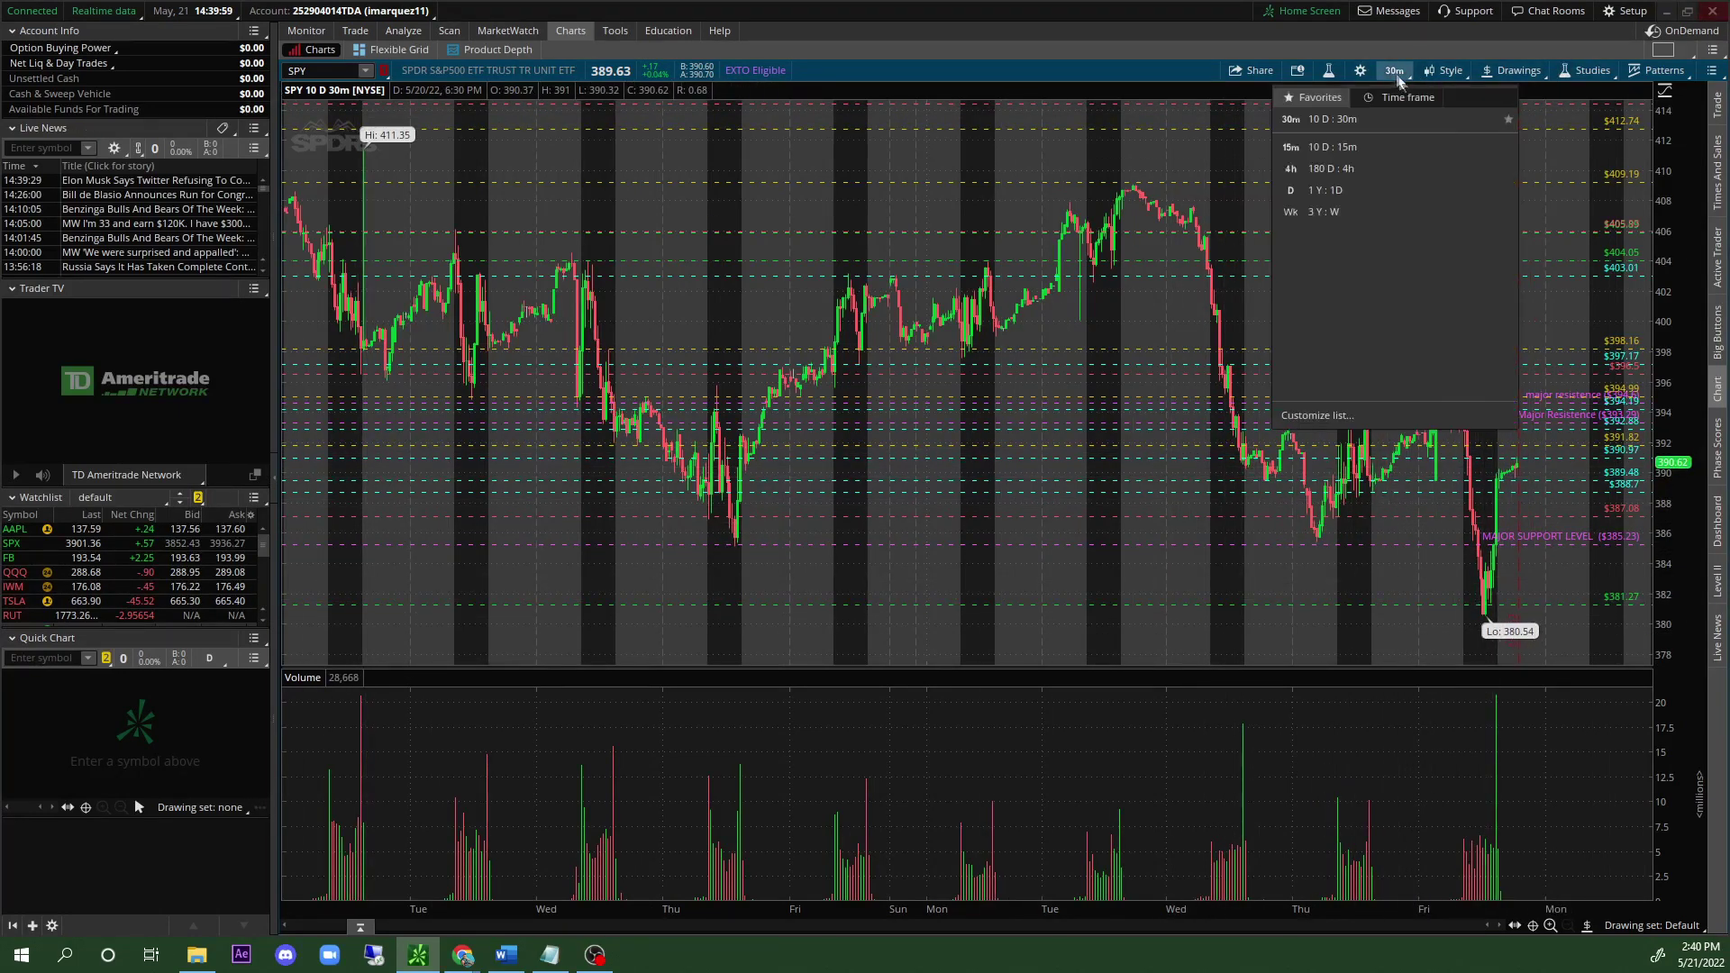
left_click(1426, 215)
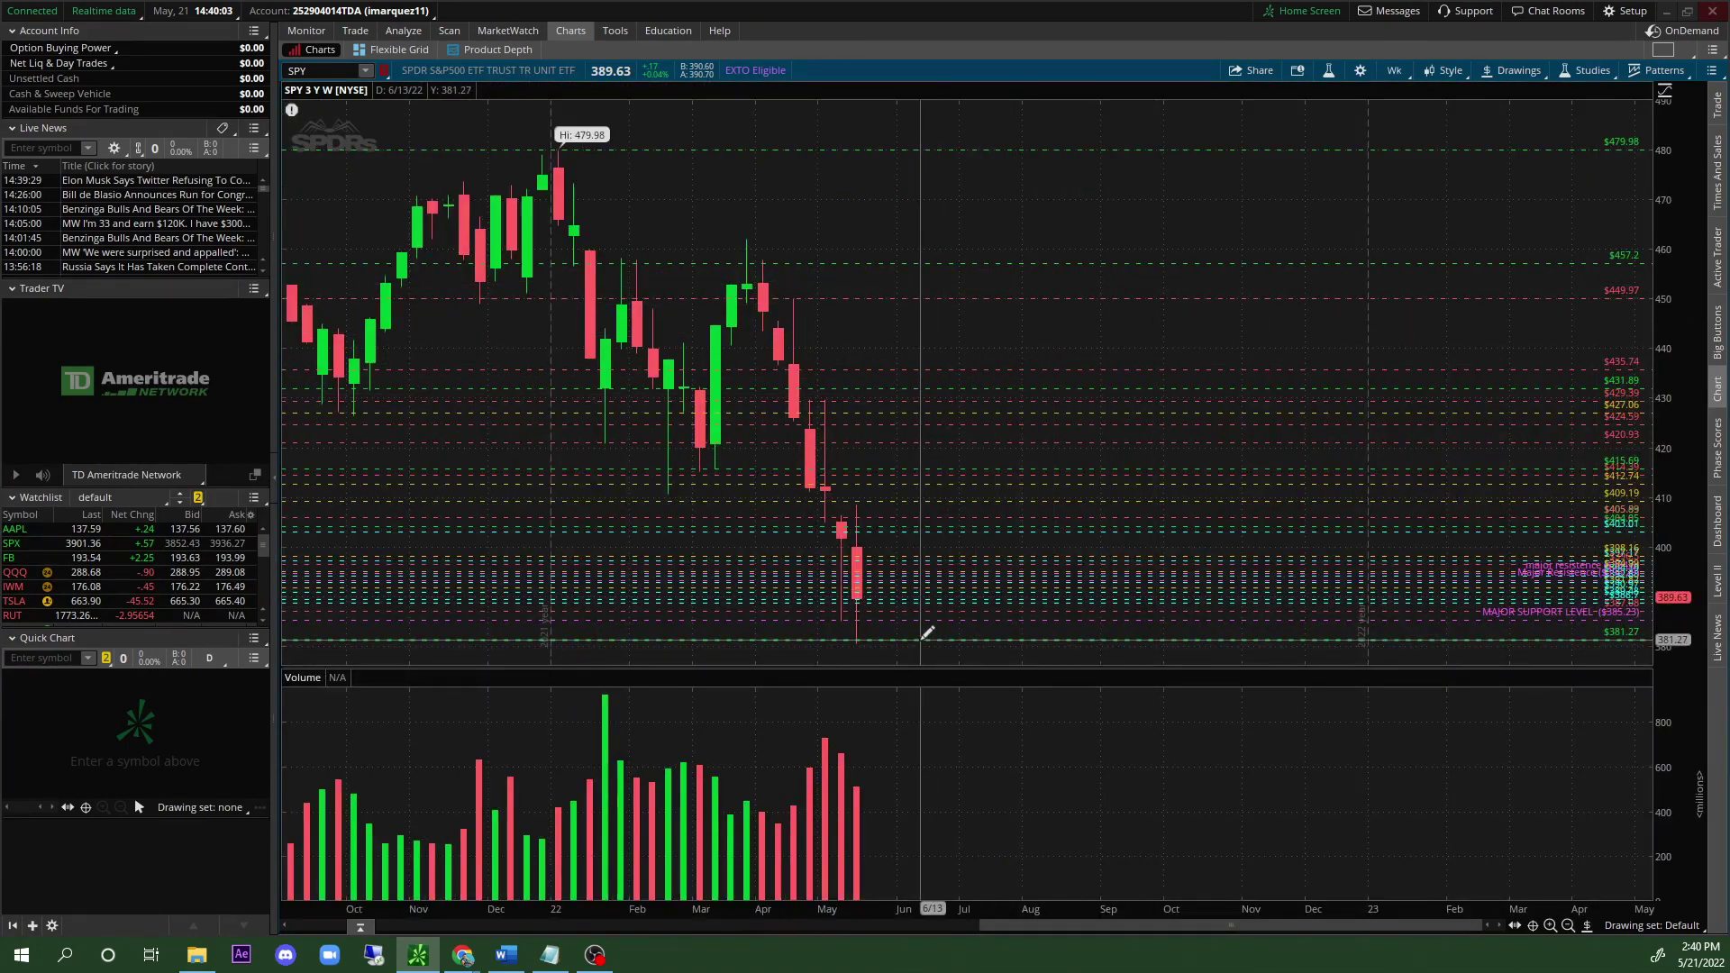
Draw an ellipse (Oval1) around the latest weekly low candles near the 385 support.
right_click(927, 634)
left_click(1020, 618)
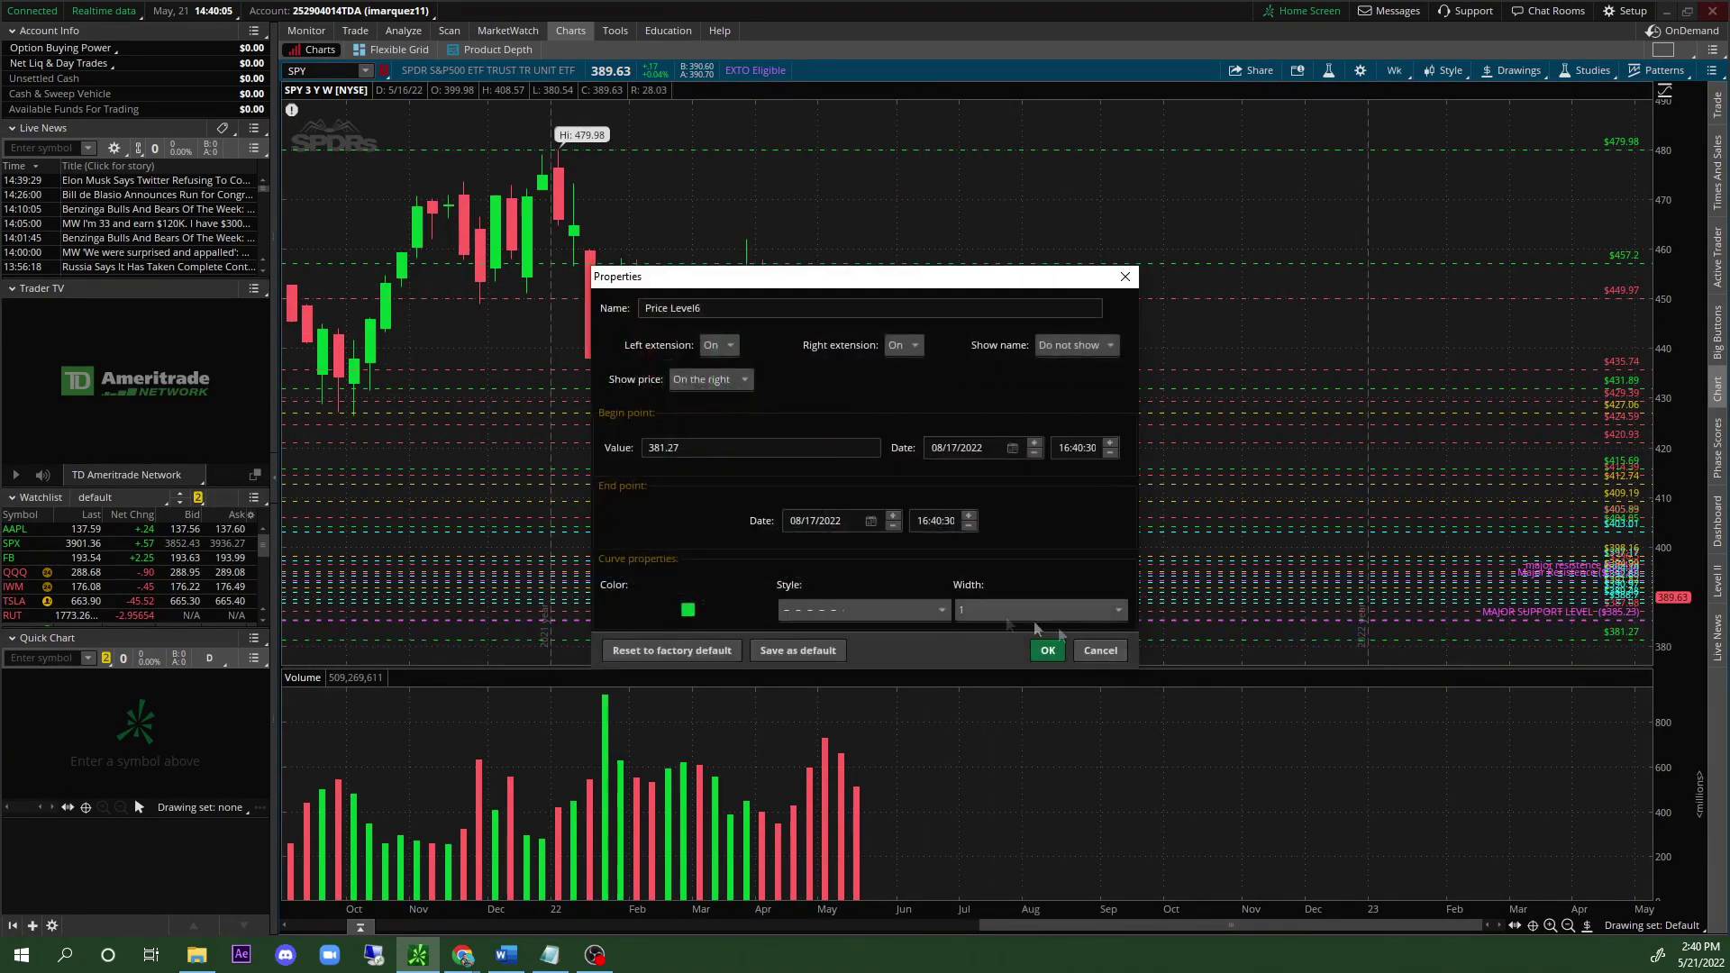
left_click(1041, 649)
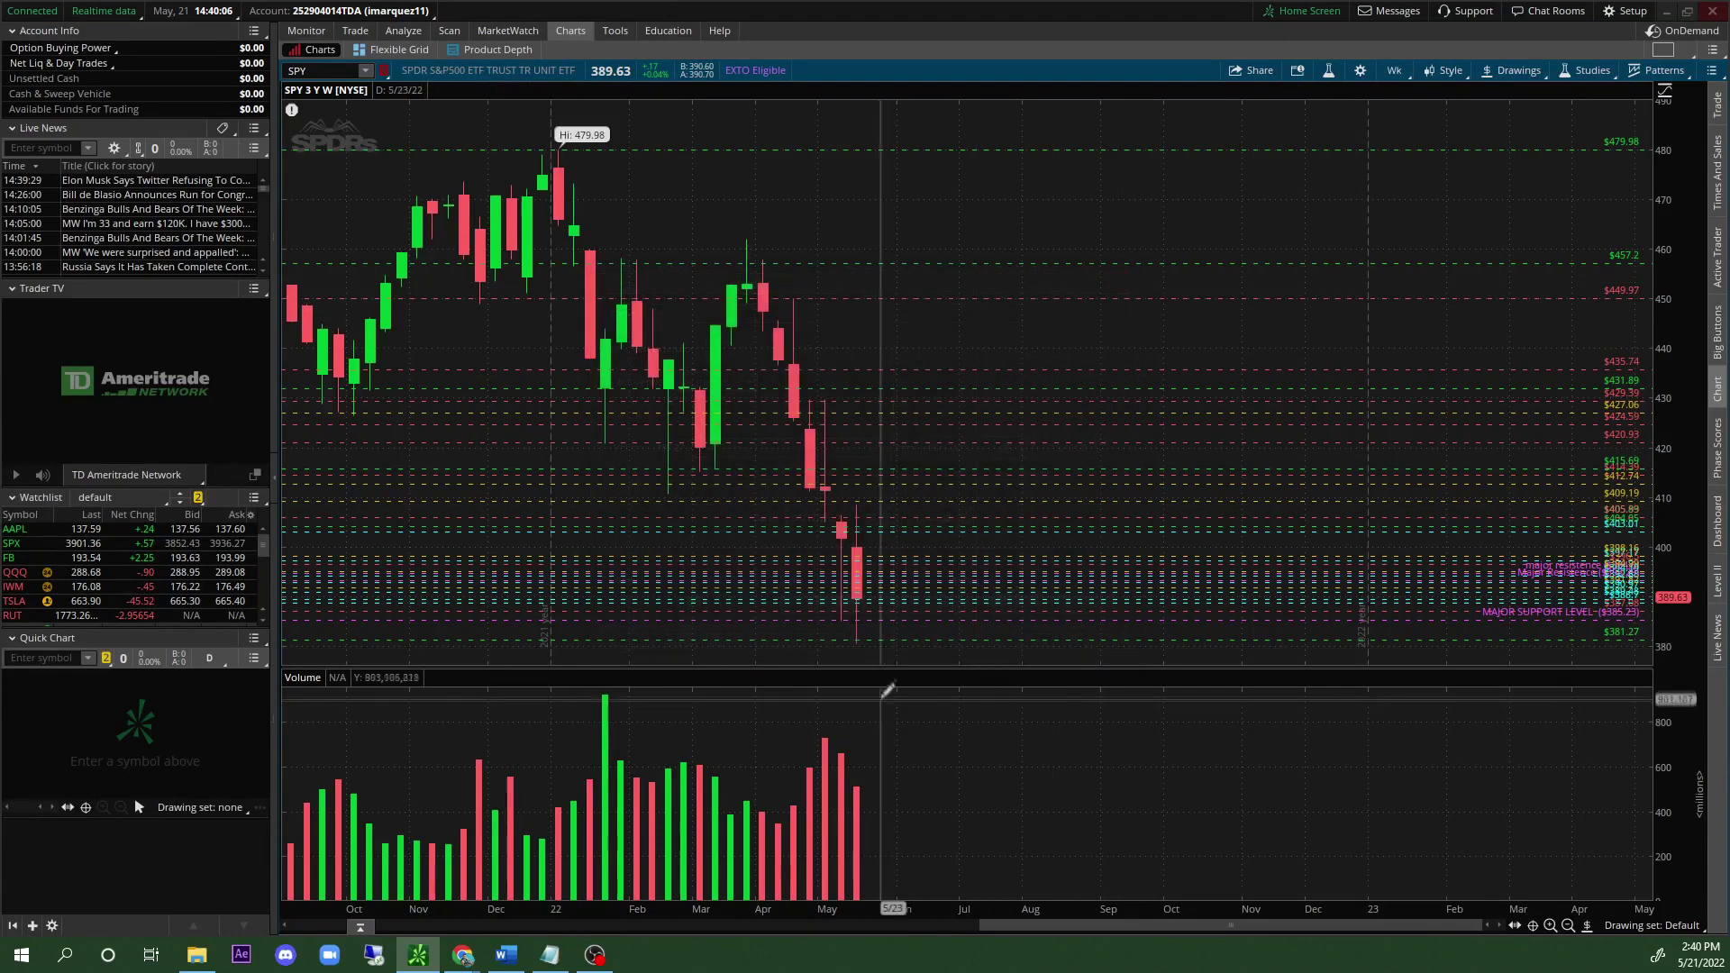
left_click(1586, 926)
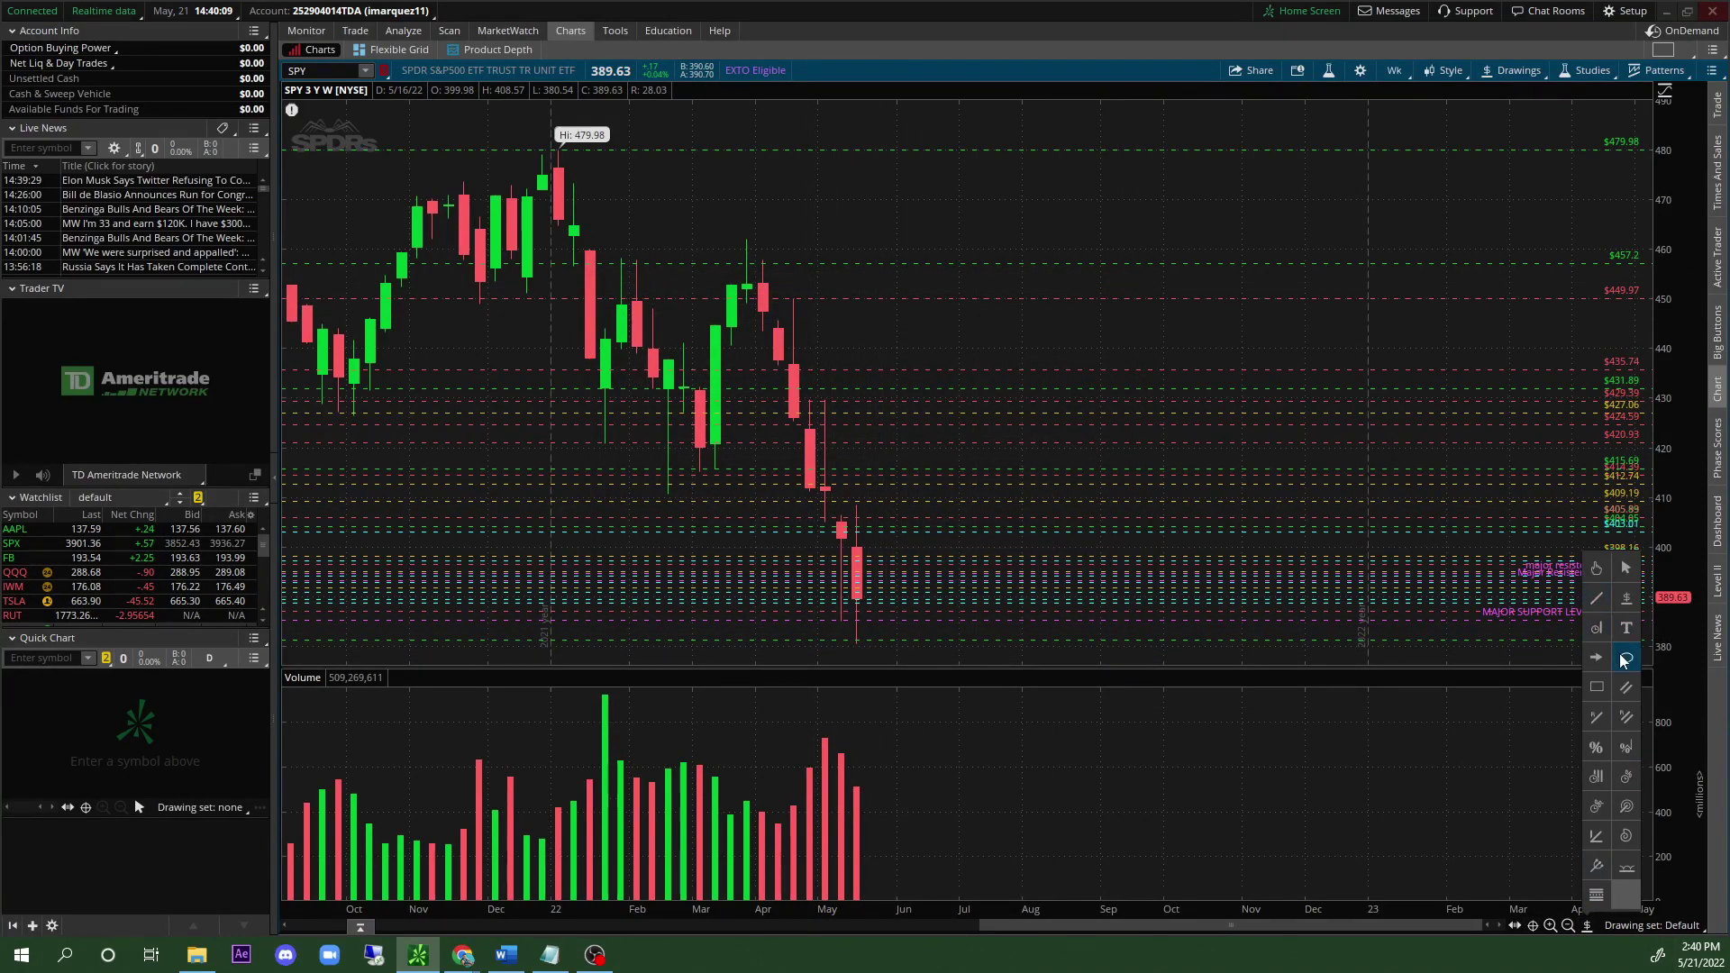
left_click(1623, 661)
left_click_drag(812, 600, 883, 648)
mouse_move(840, 622)
left_mouse_down()
mouse_move(842, 530)
mouse_move(850, 605)
left_mouse_up()
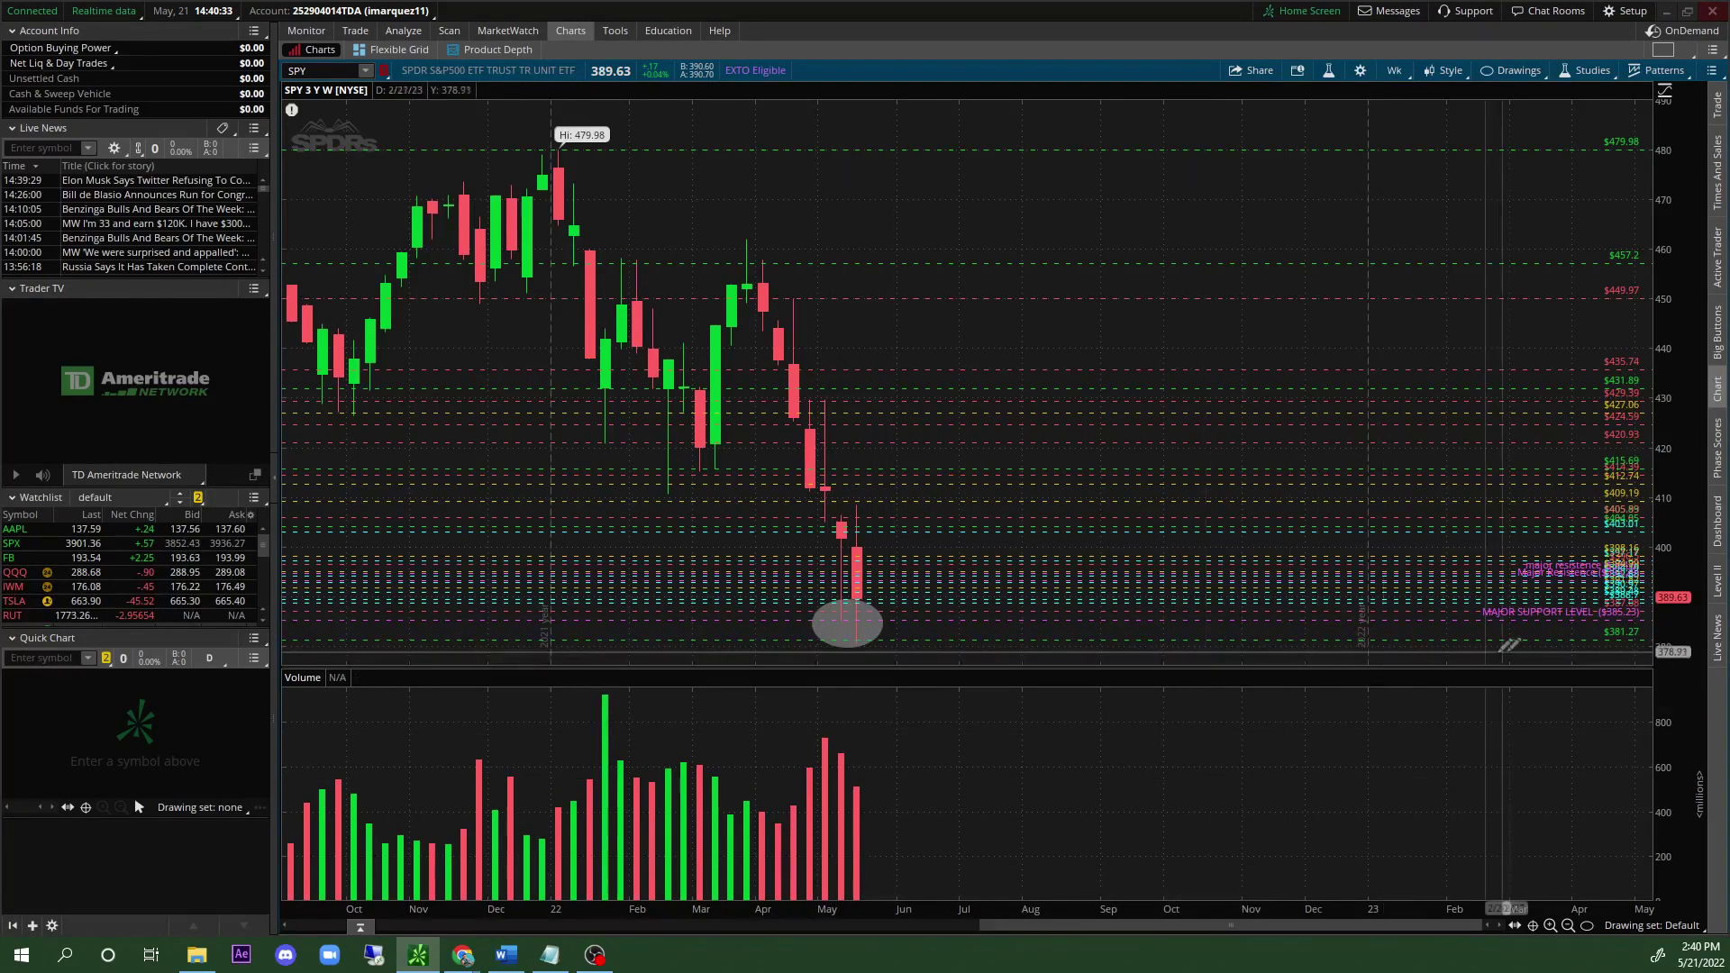
Make the 381.27 level magenta, rename it 'major support zone', and show its name on the right.
right_click(1233, 640)
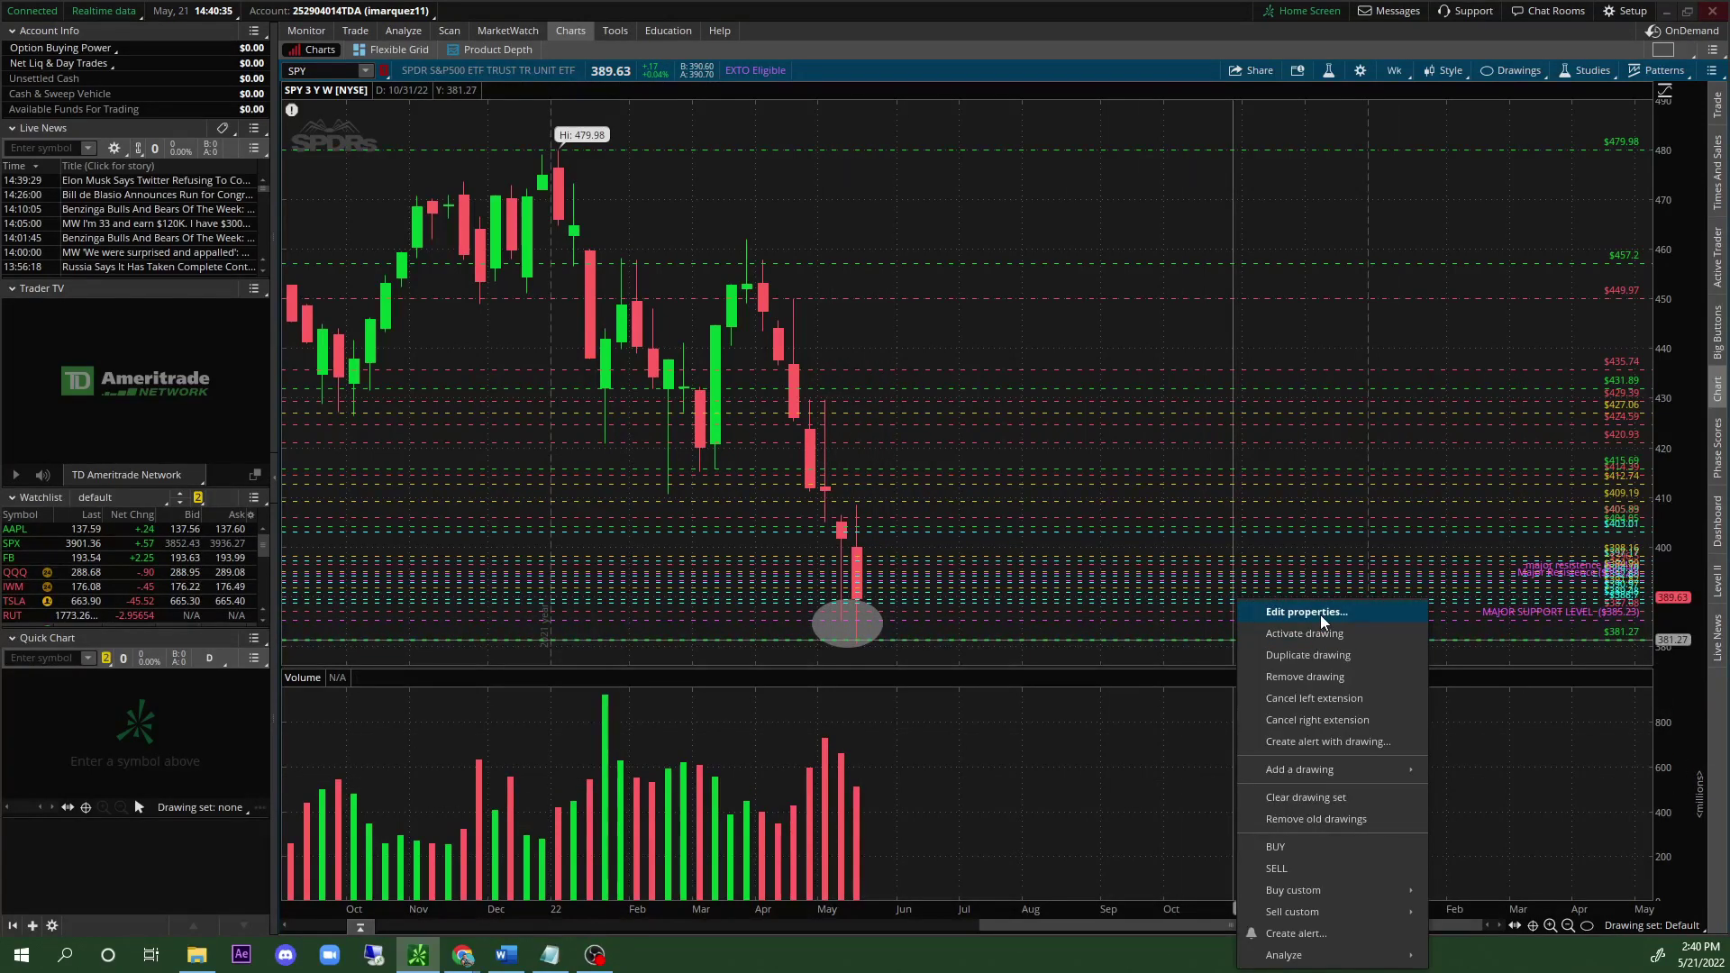
left_click(1321, 612)
left_click(690, 610)
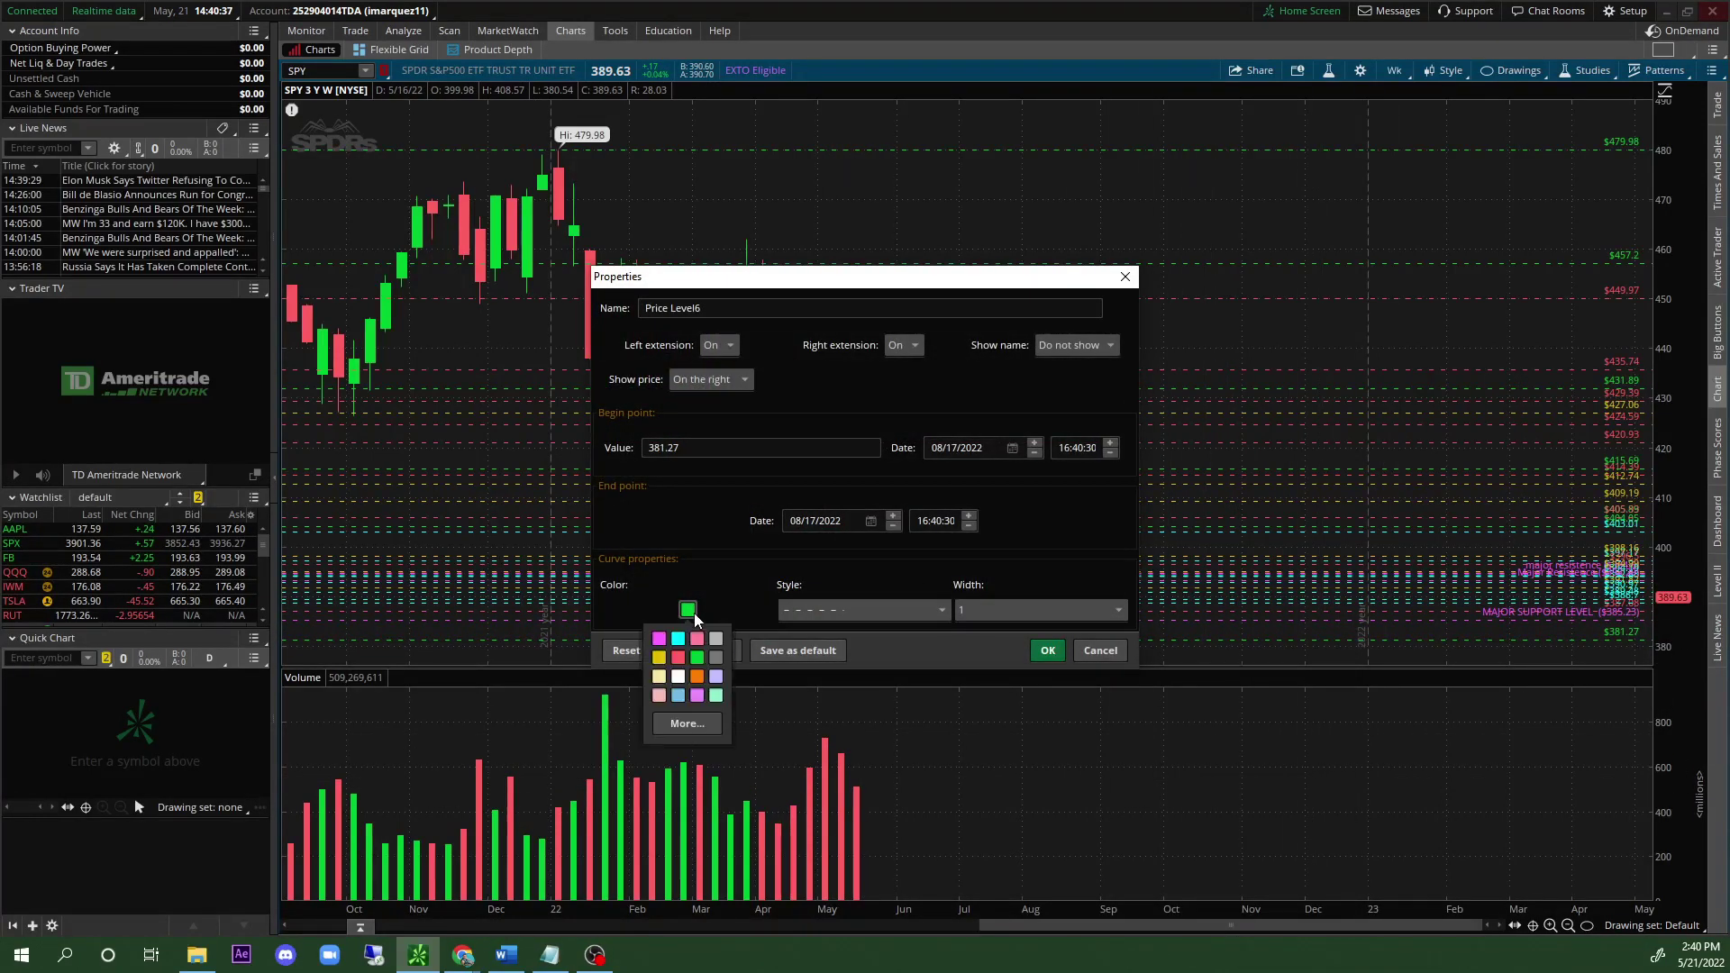
left_click(658, 638)
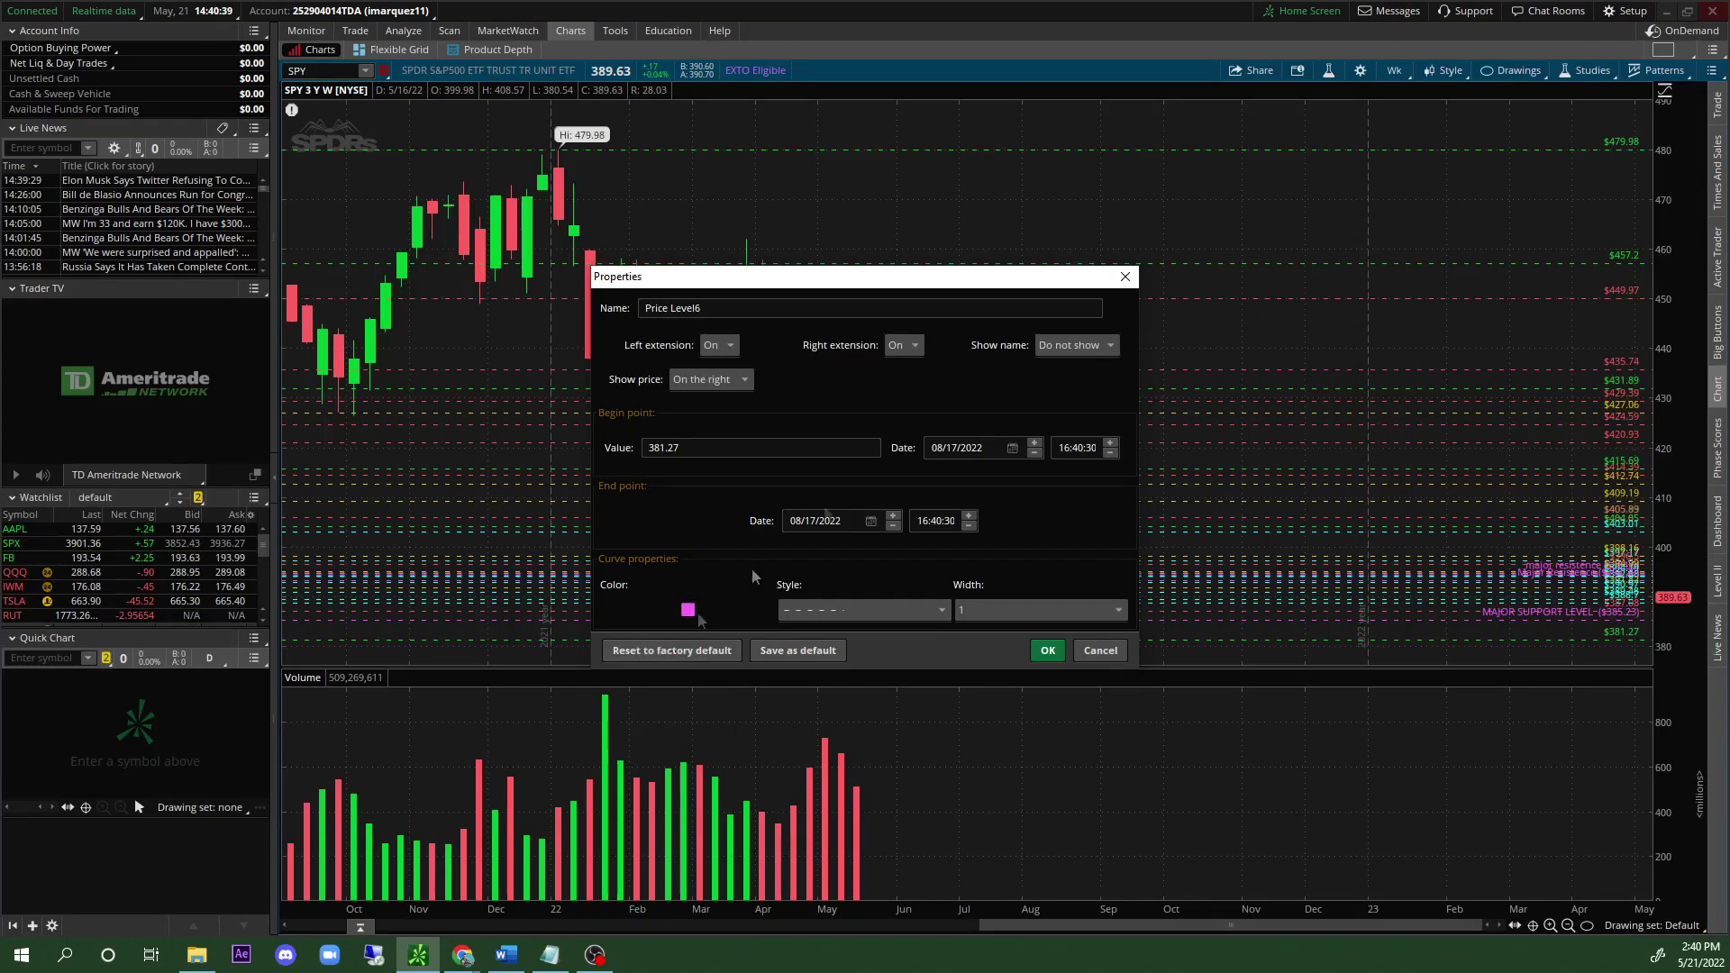
left_click_drag(837, 309, 608, 306)
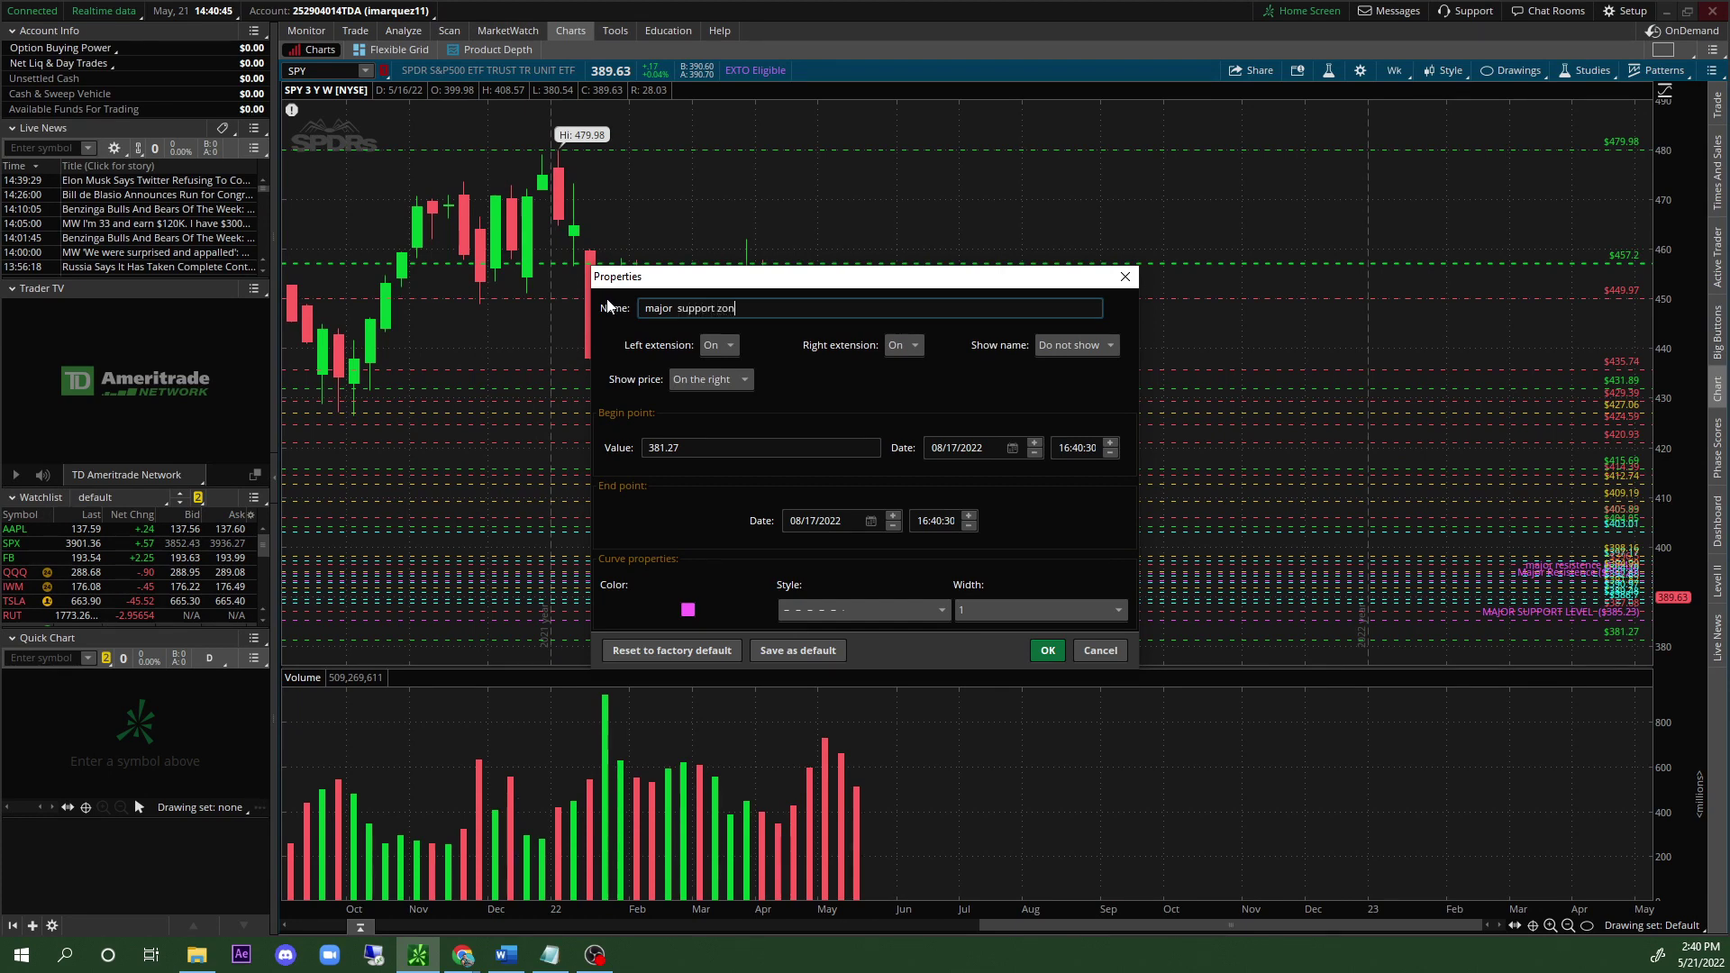
left_click(1086, 347)
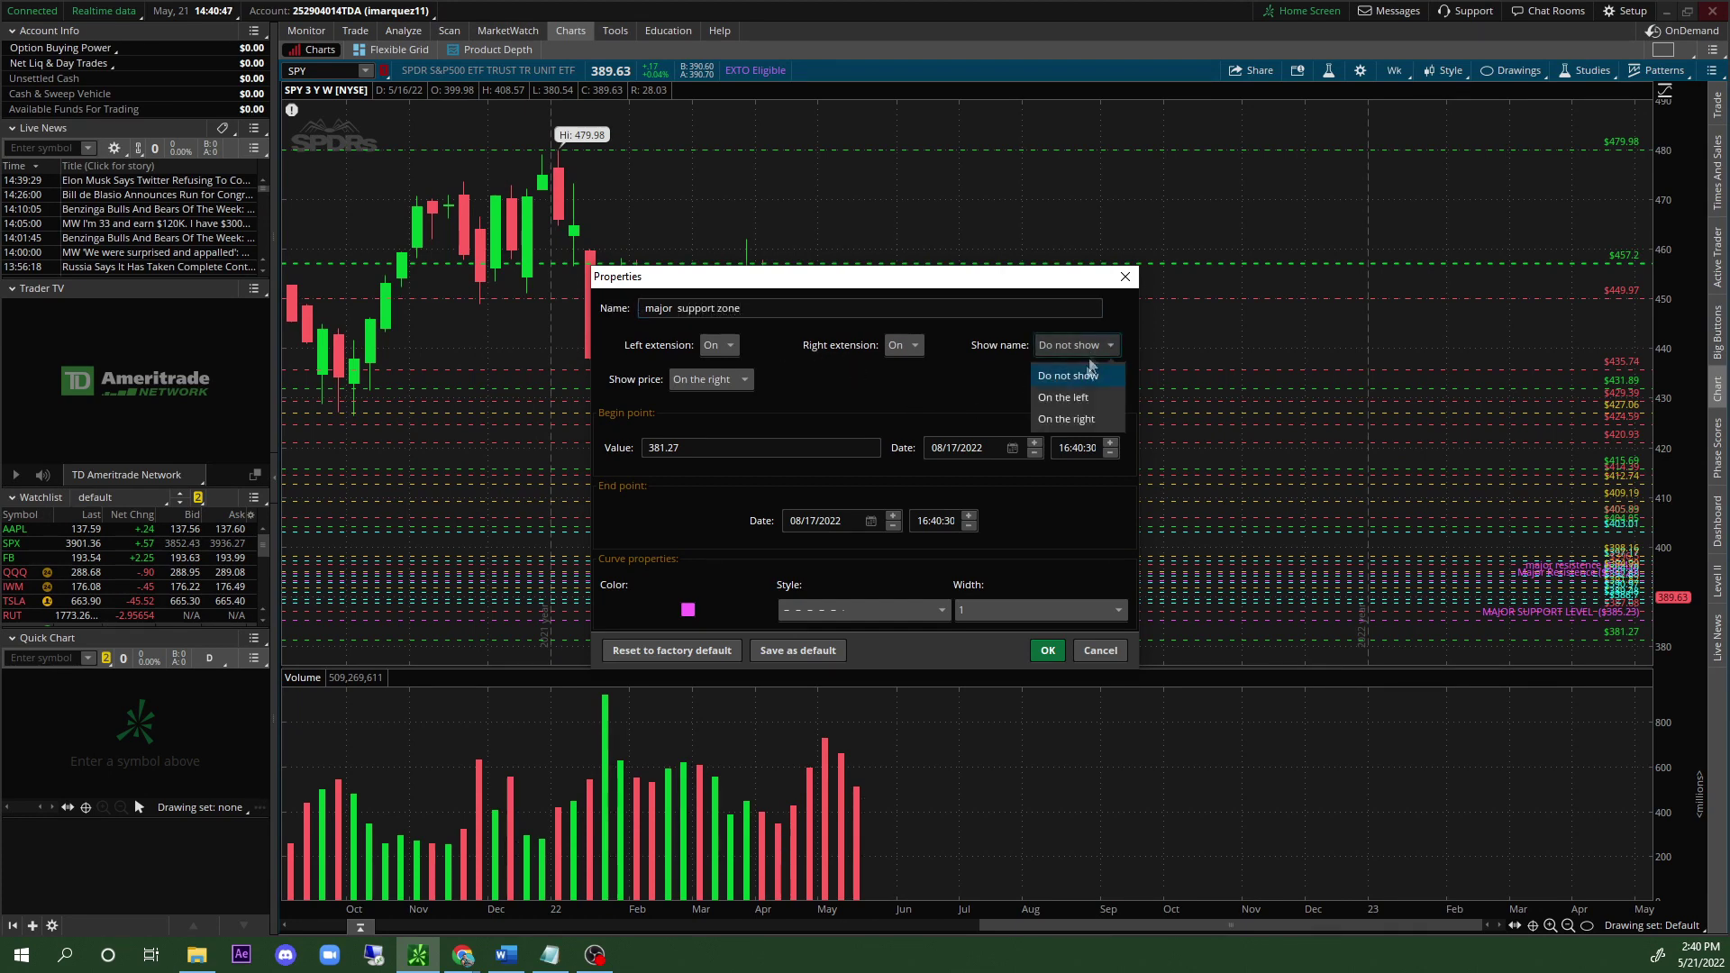
left_click(1084, 420)
left_click(1049, 652)
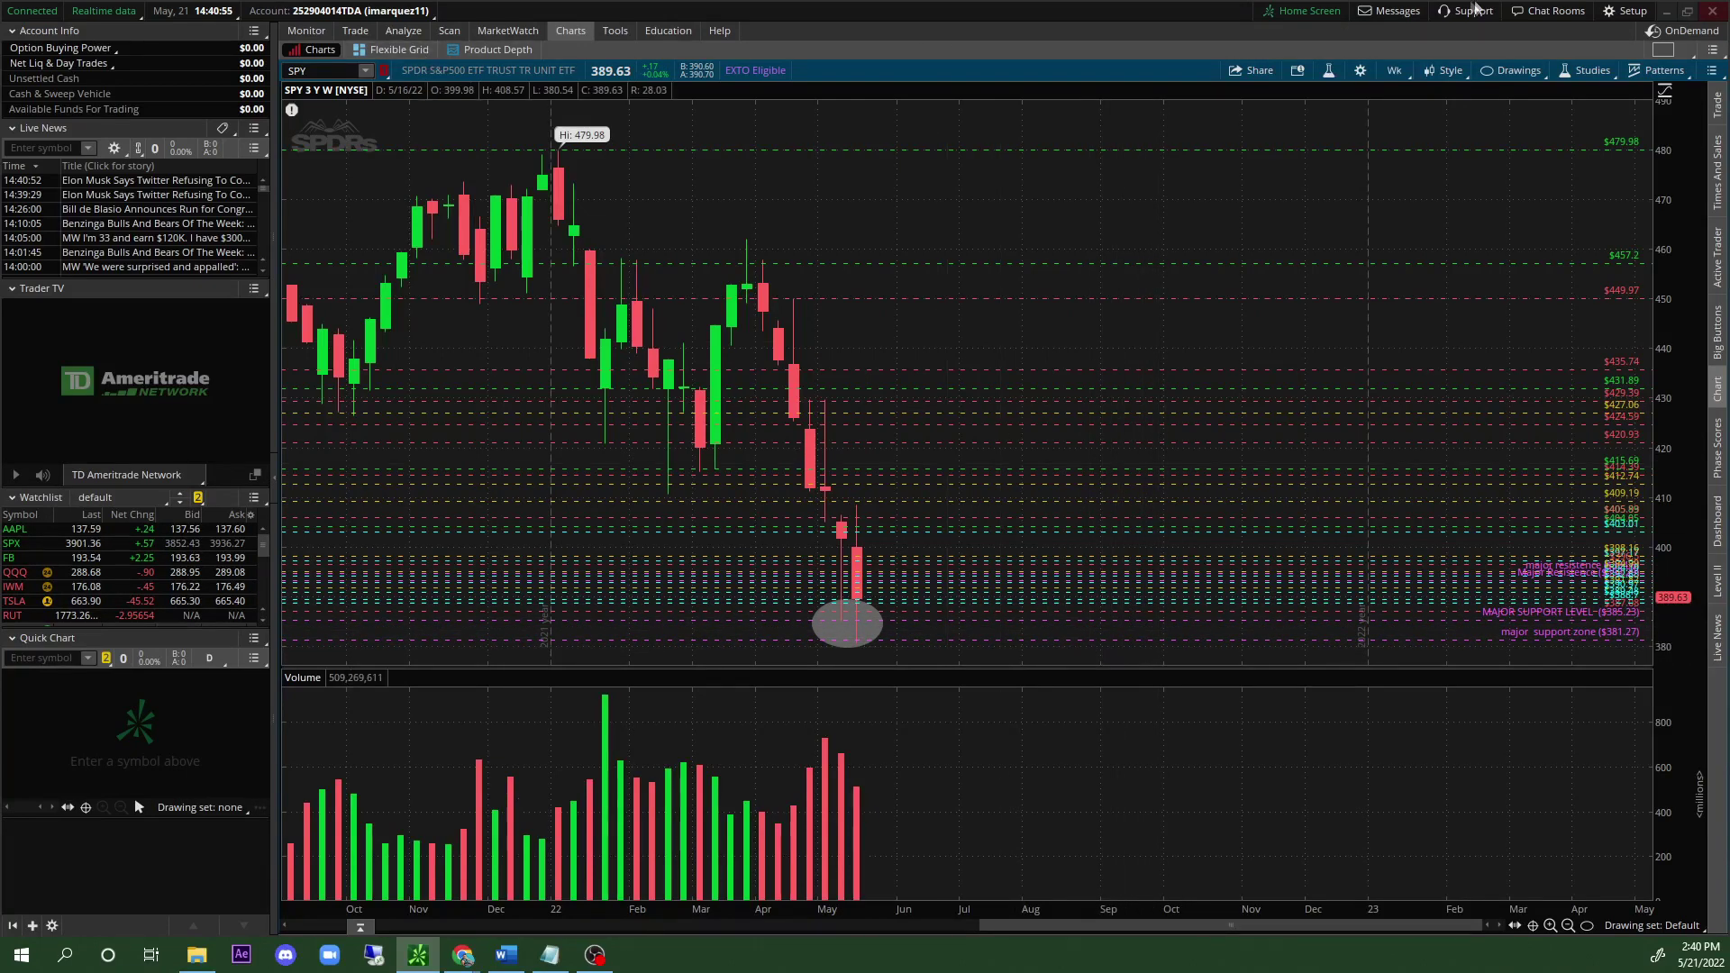
Switch the chart to 1 Y : 1D and zoom into late April through July.
left_click(1394, 71)
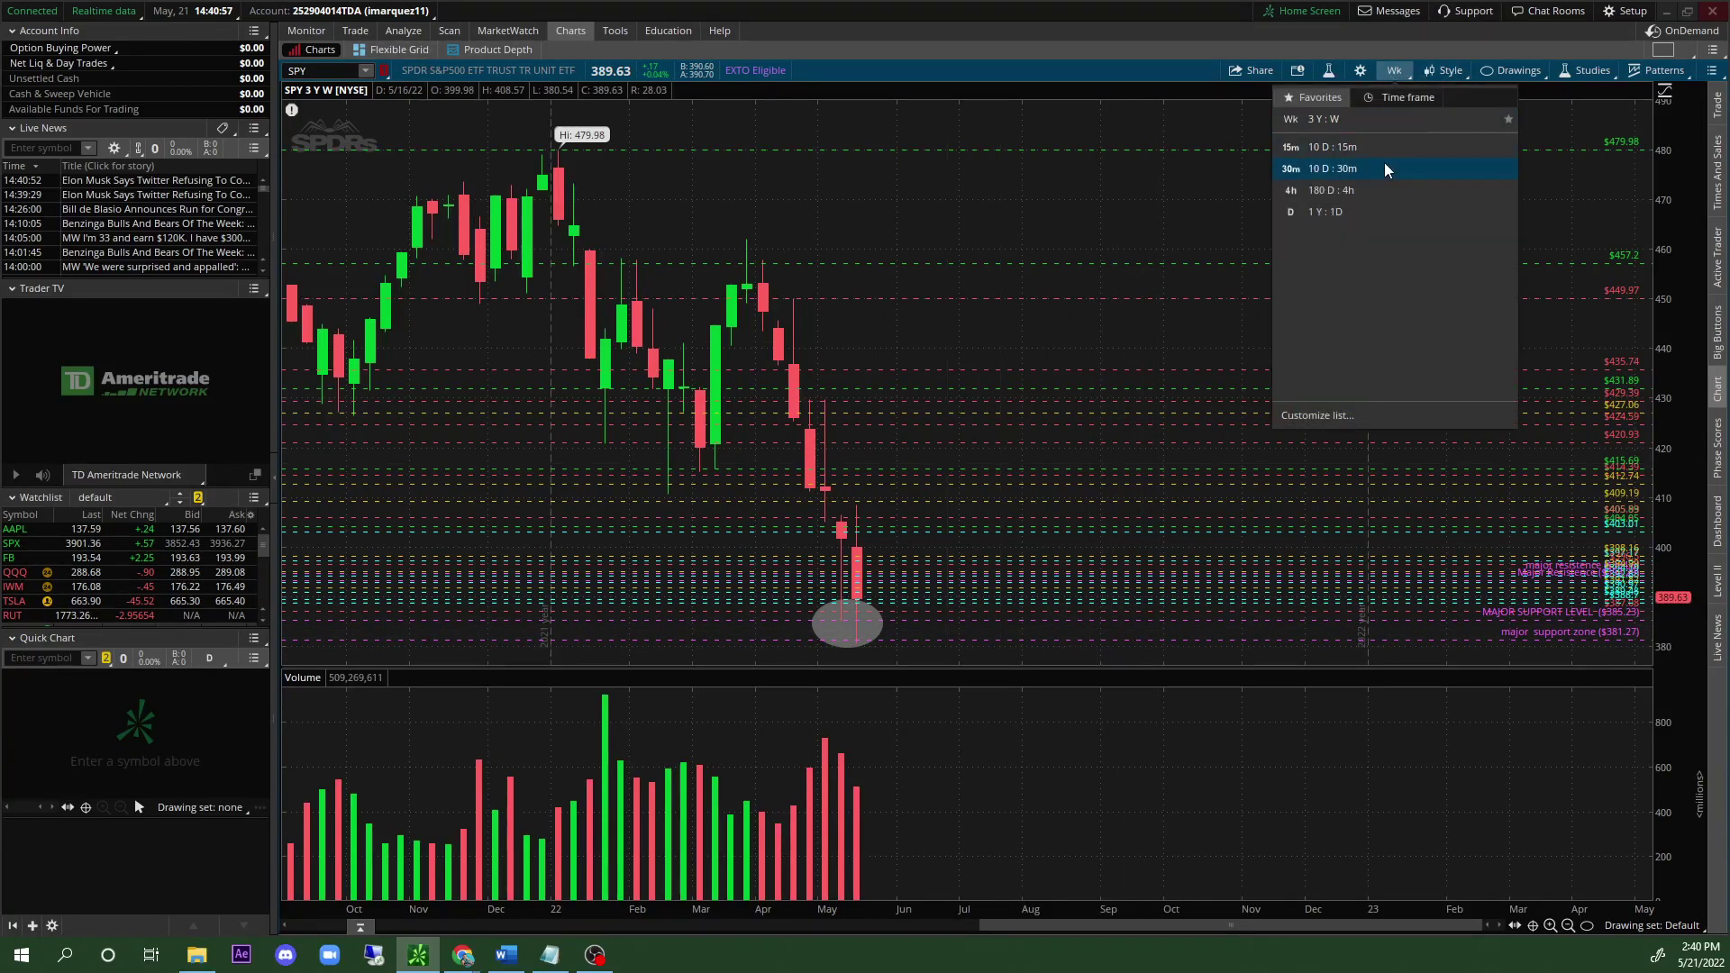
left_click(1397, 213)
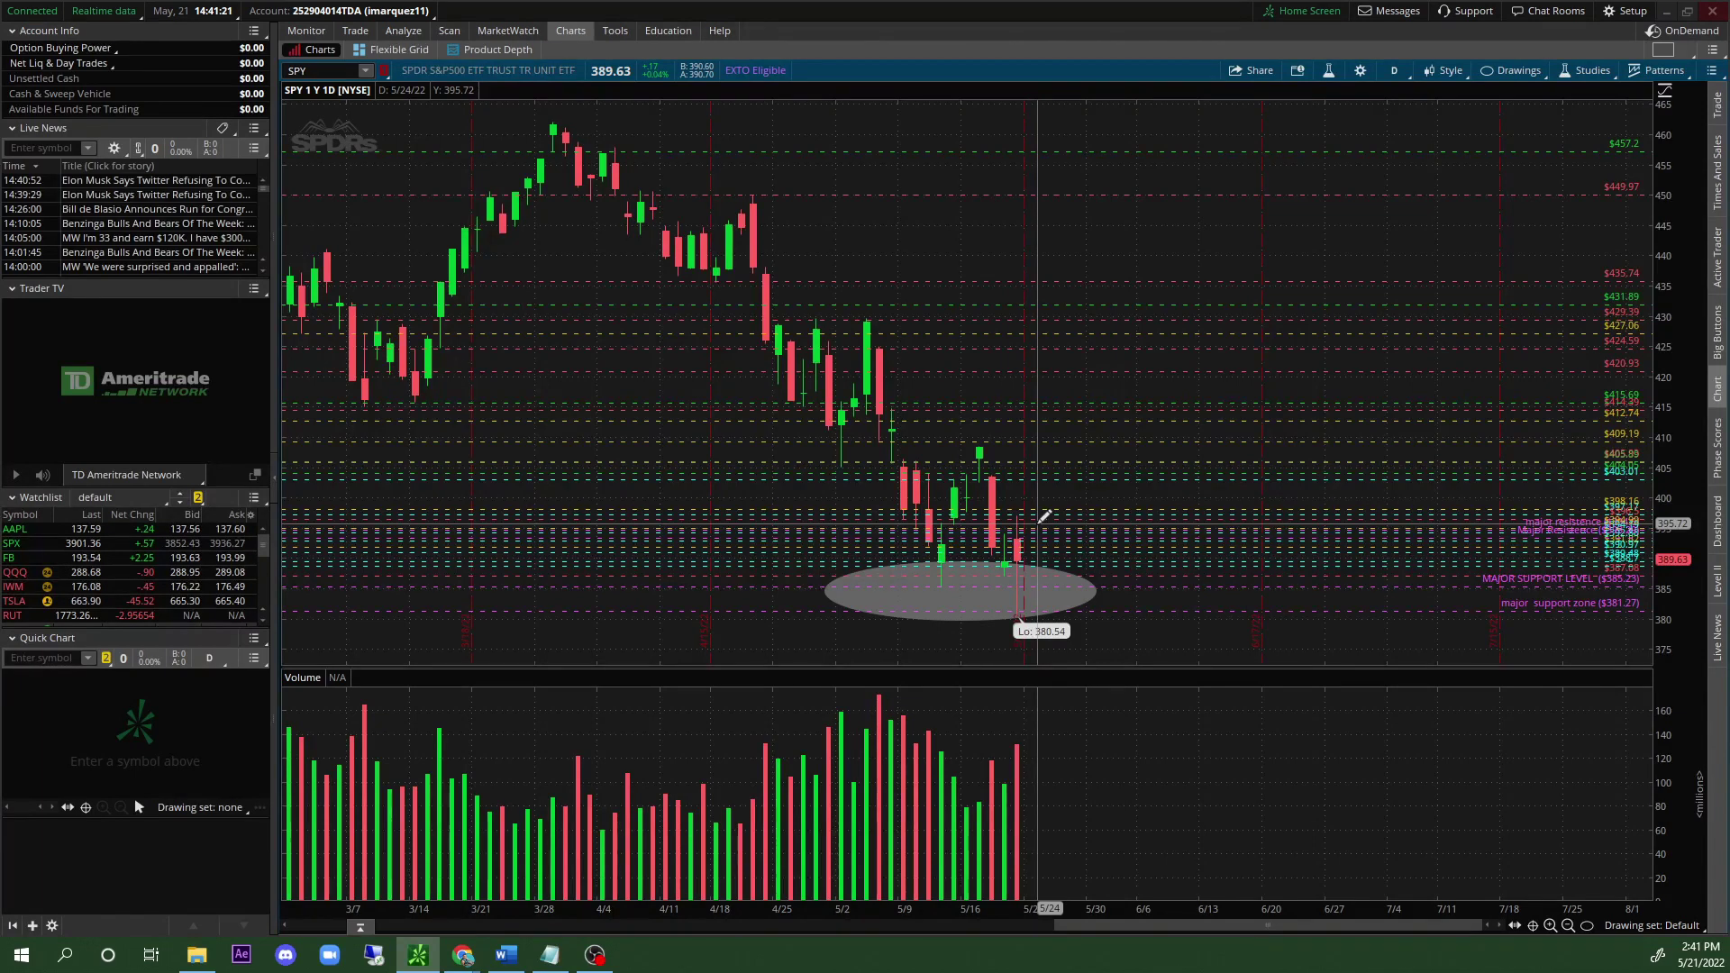
mouse_move(1406, 541)
left_mouse_down()
mouse_move(800, 534)
mouse_move(821, 532)
left_mouse_up()
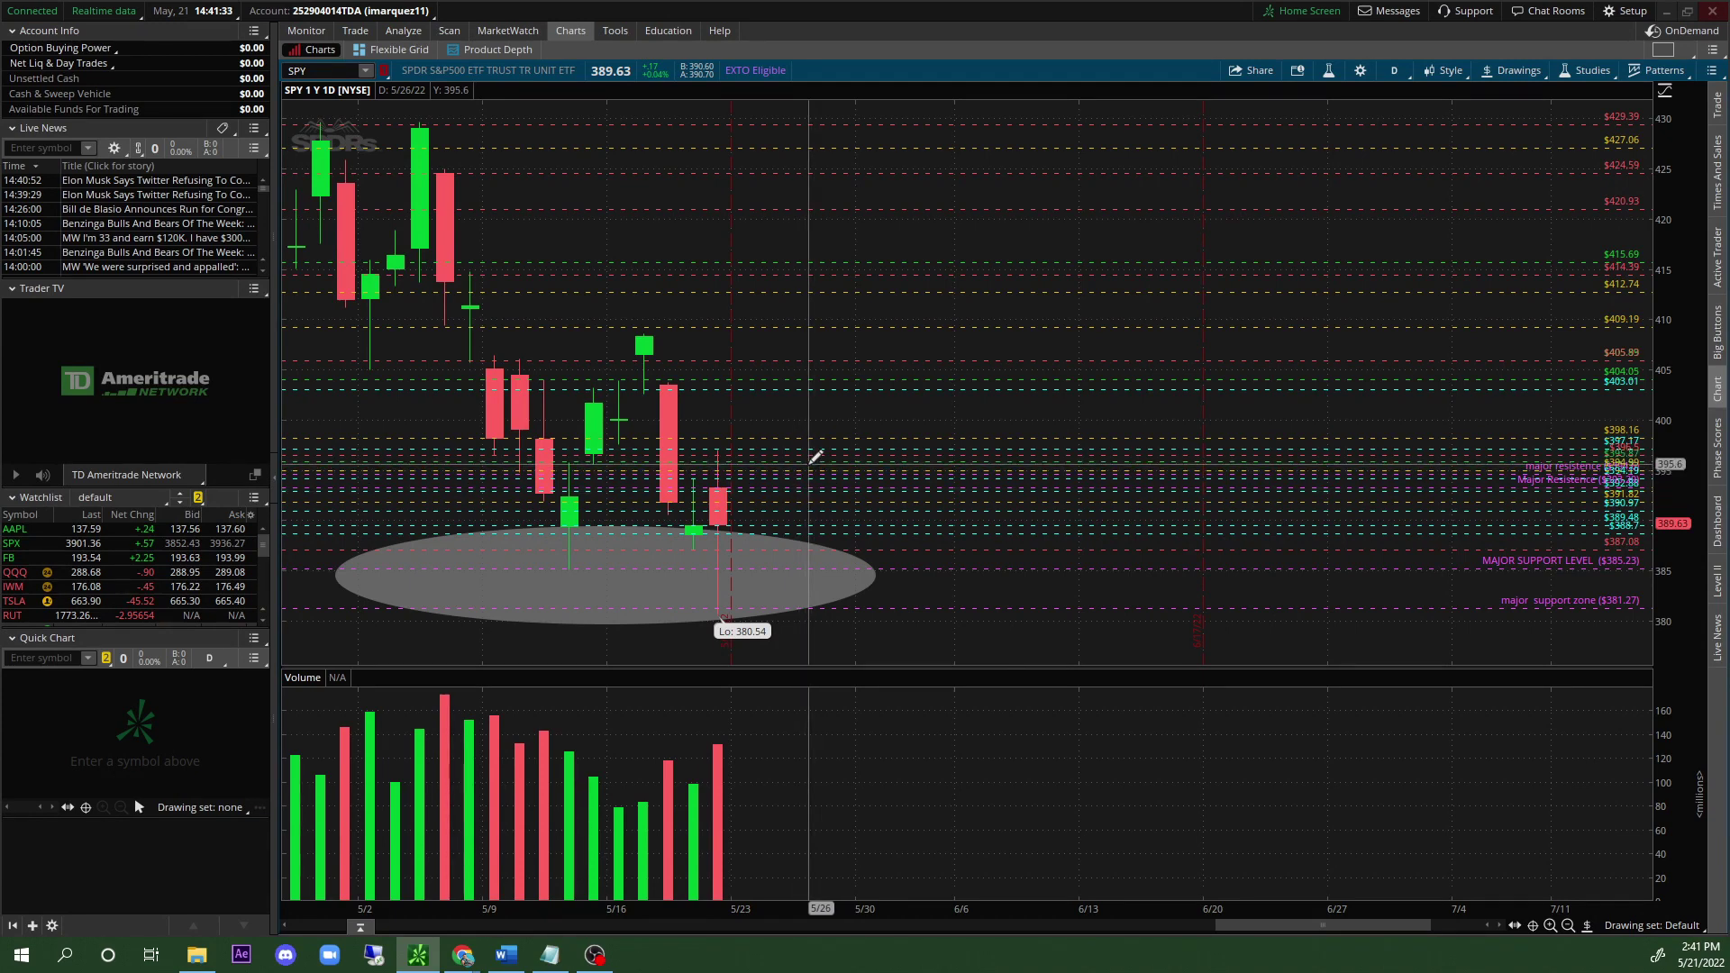
Color the 395.87 price level red, then set the chart to 10 D : 15m.
right_click(809, 463)
left_click(852, 480)
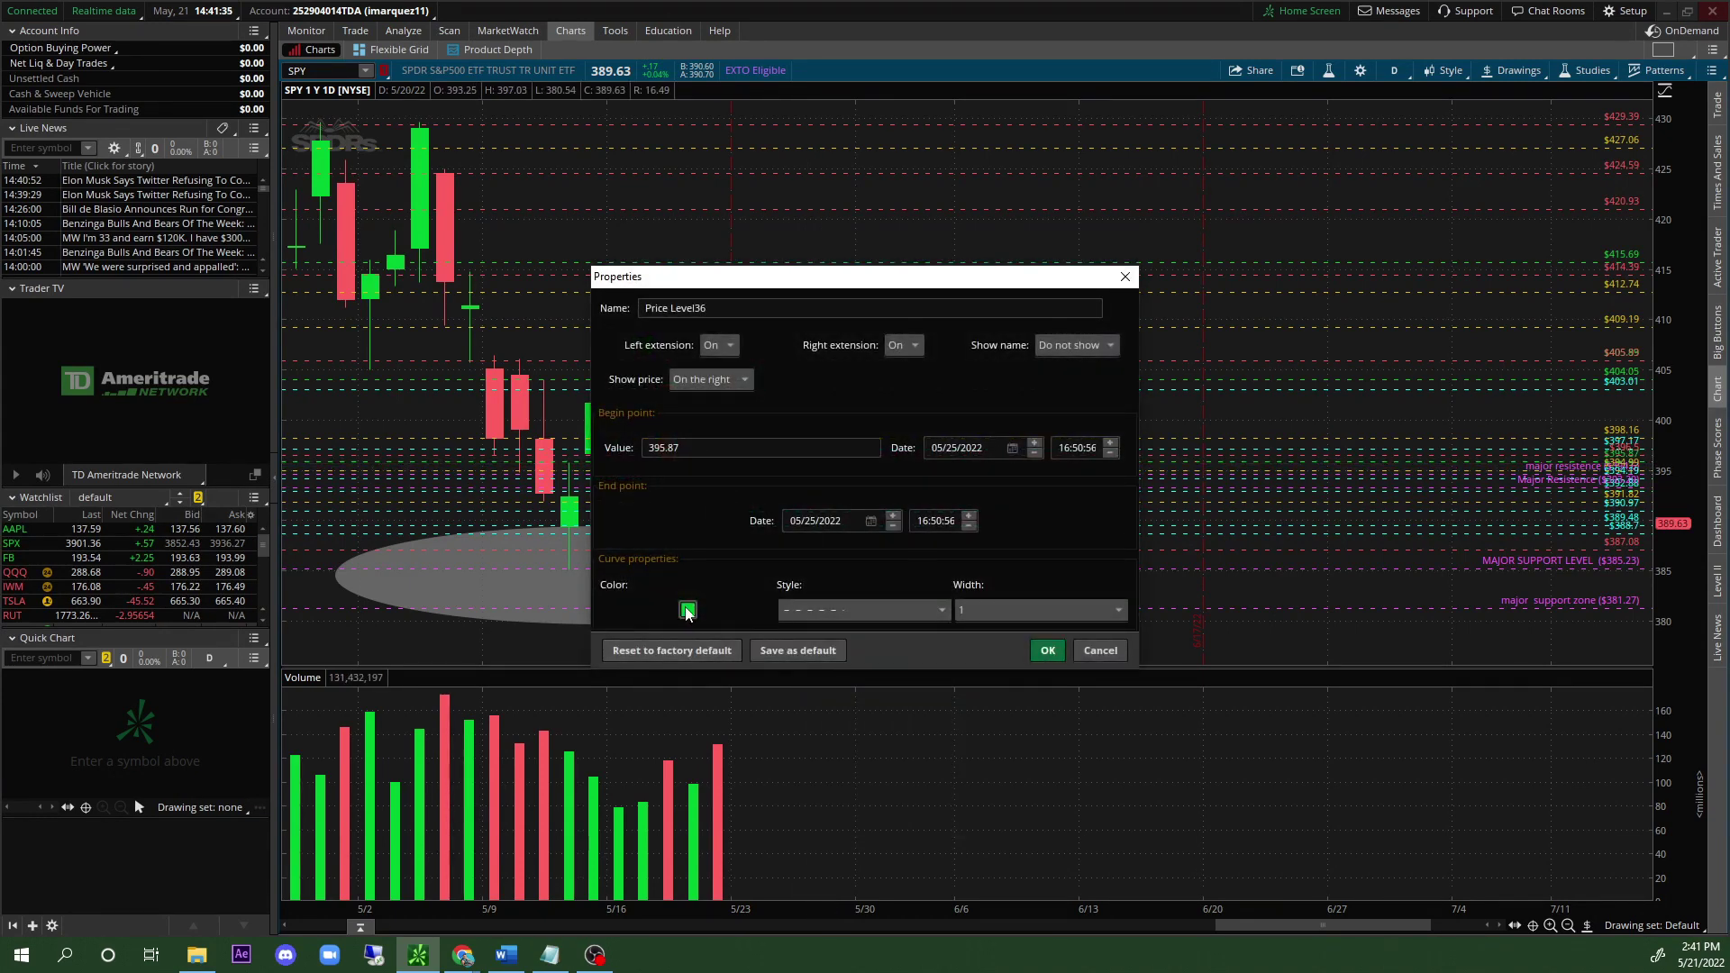
left_click(687, 610)
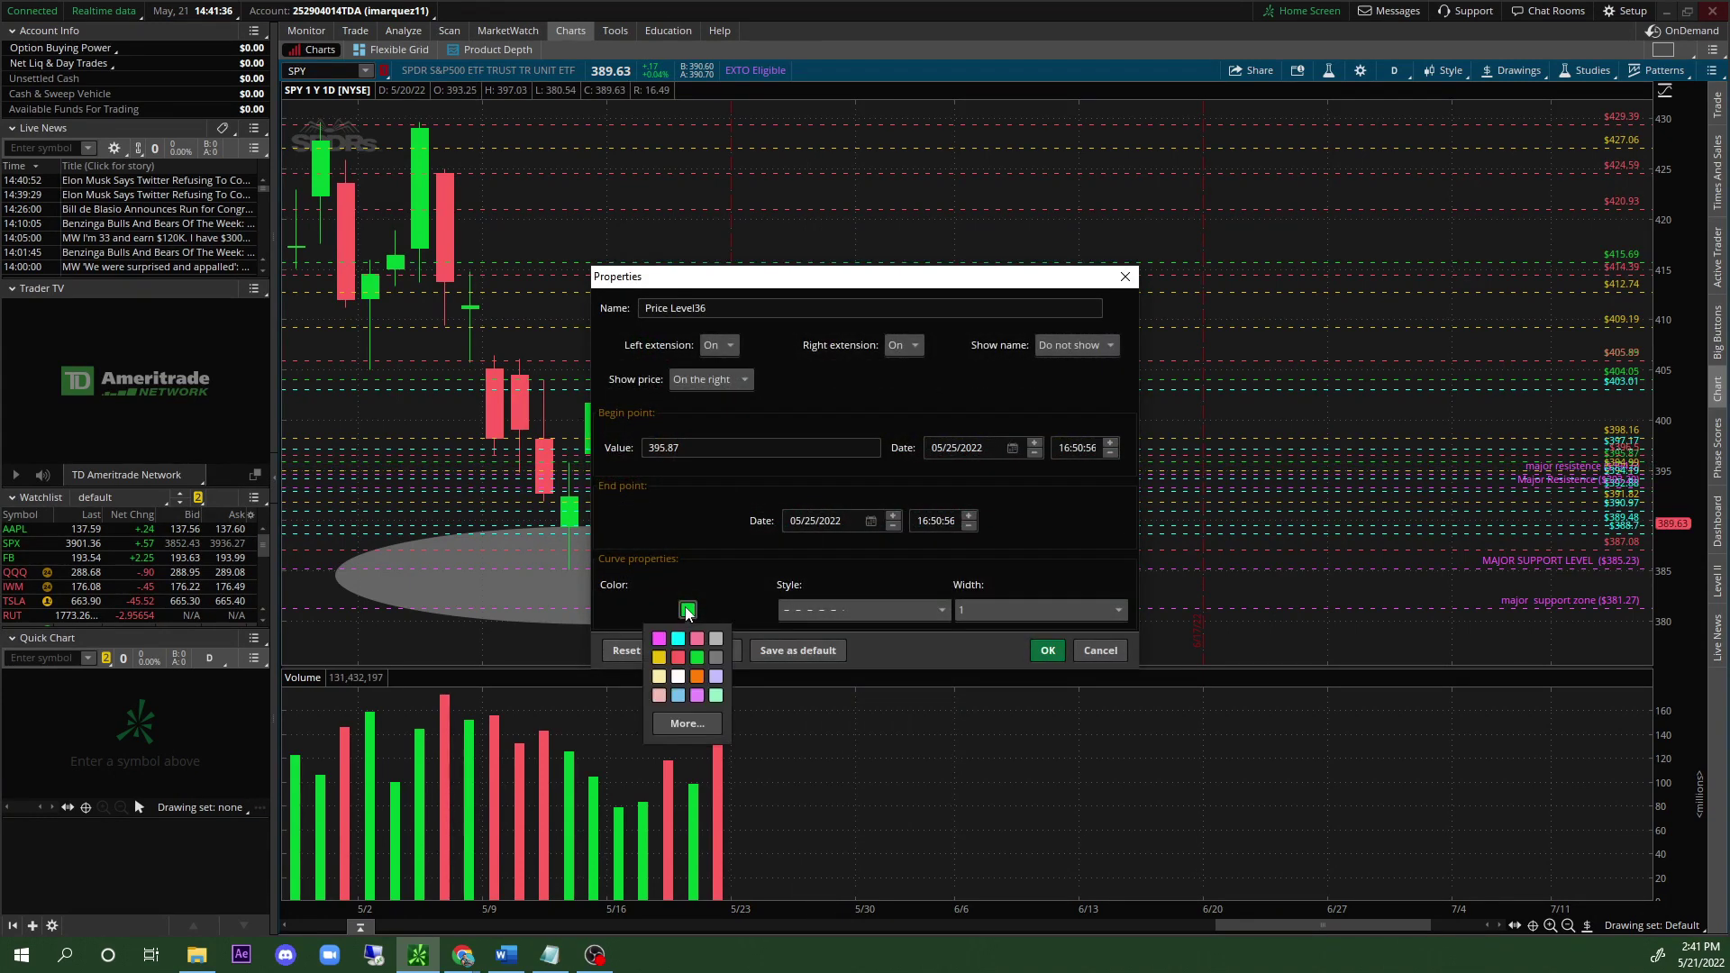
left_click(678, 659)
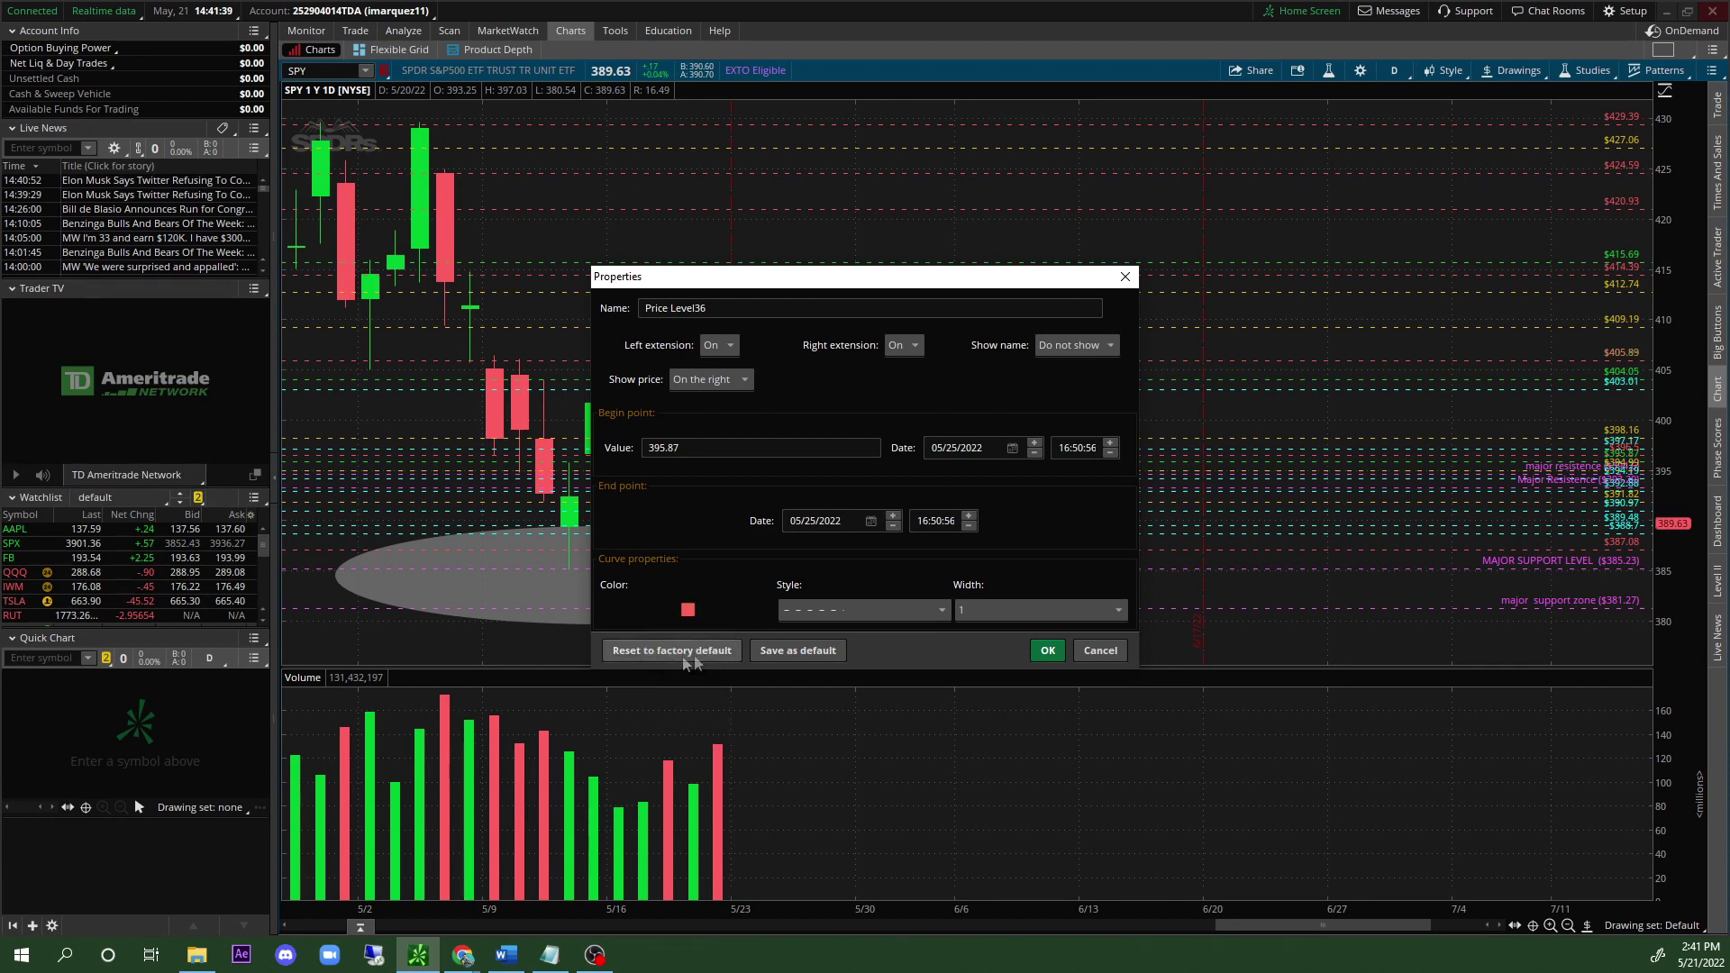
left_click(1048, 652)
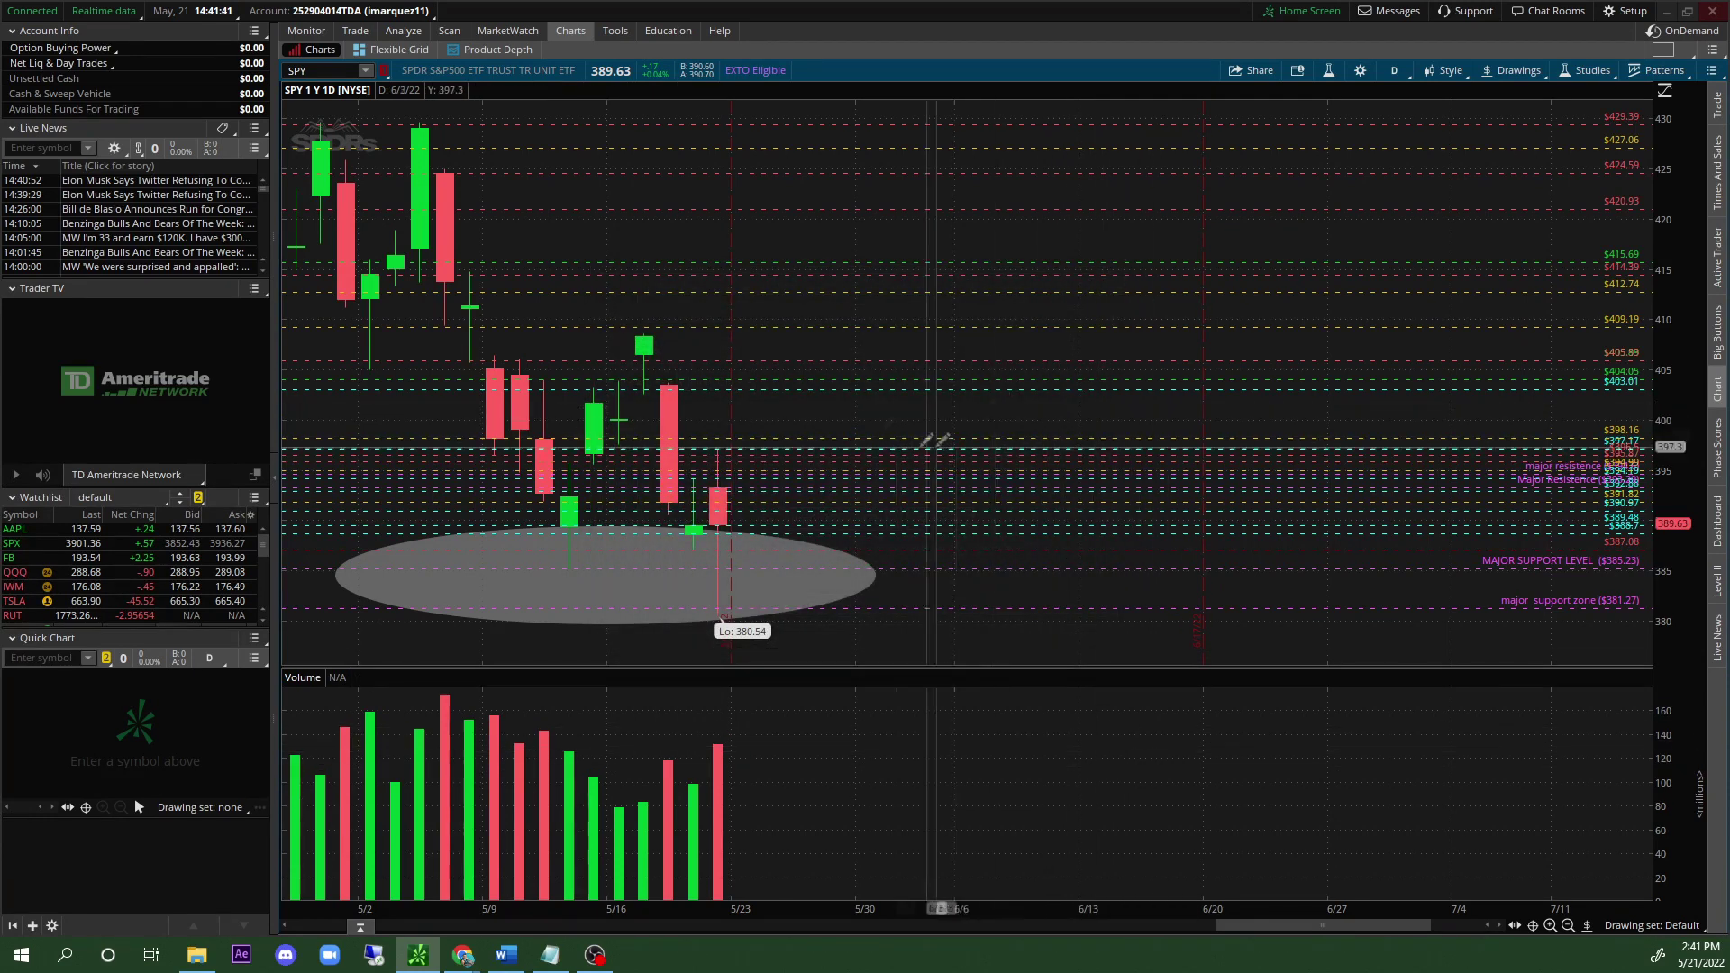
left_click(1392, 72)
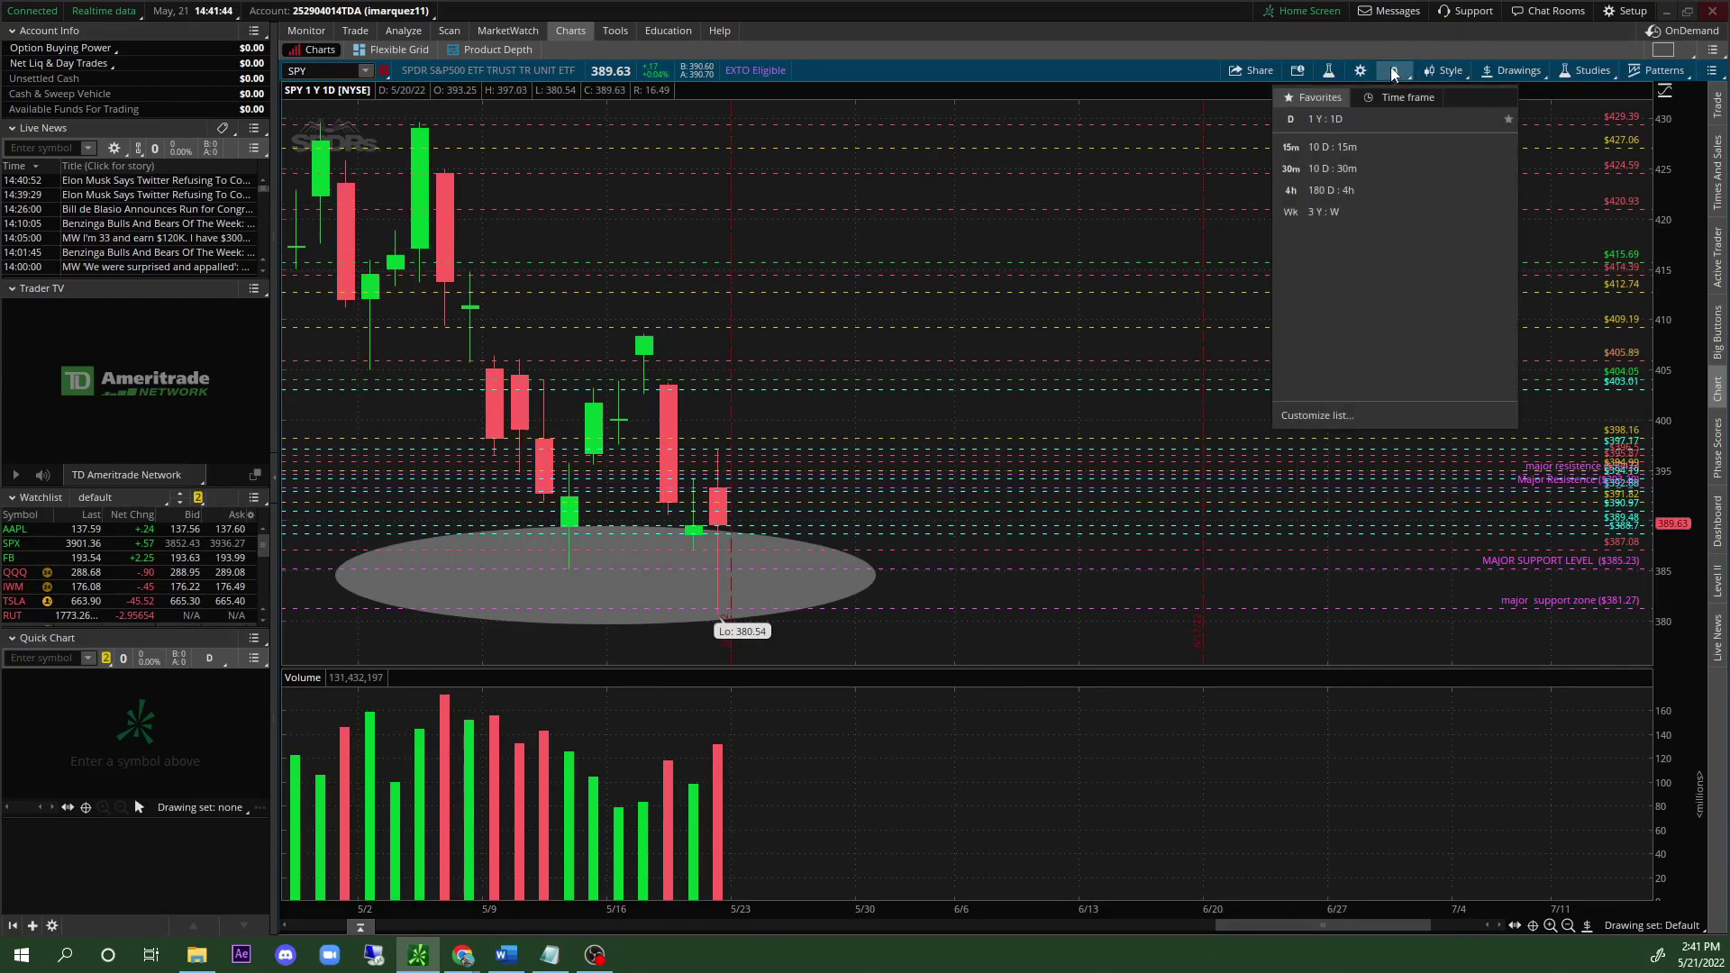
left_click(1408, 149)
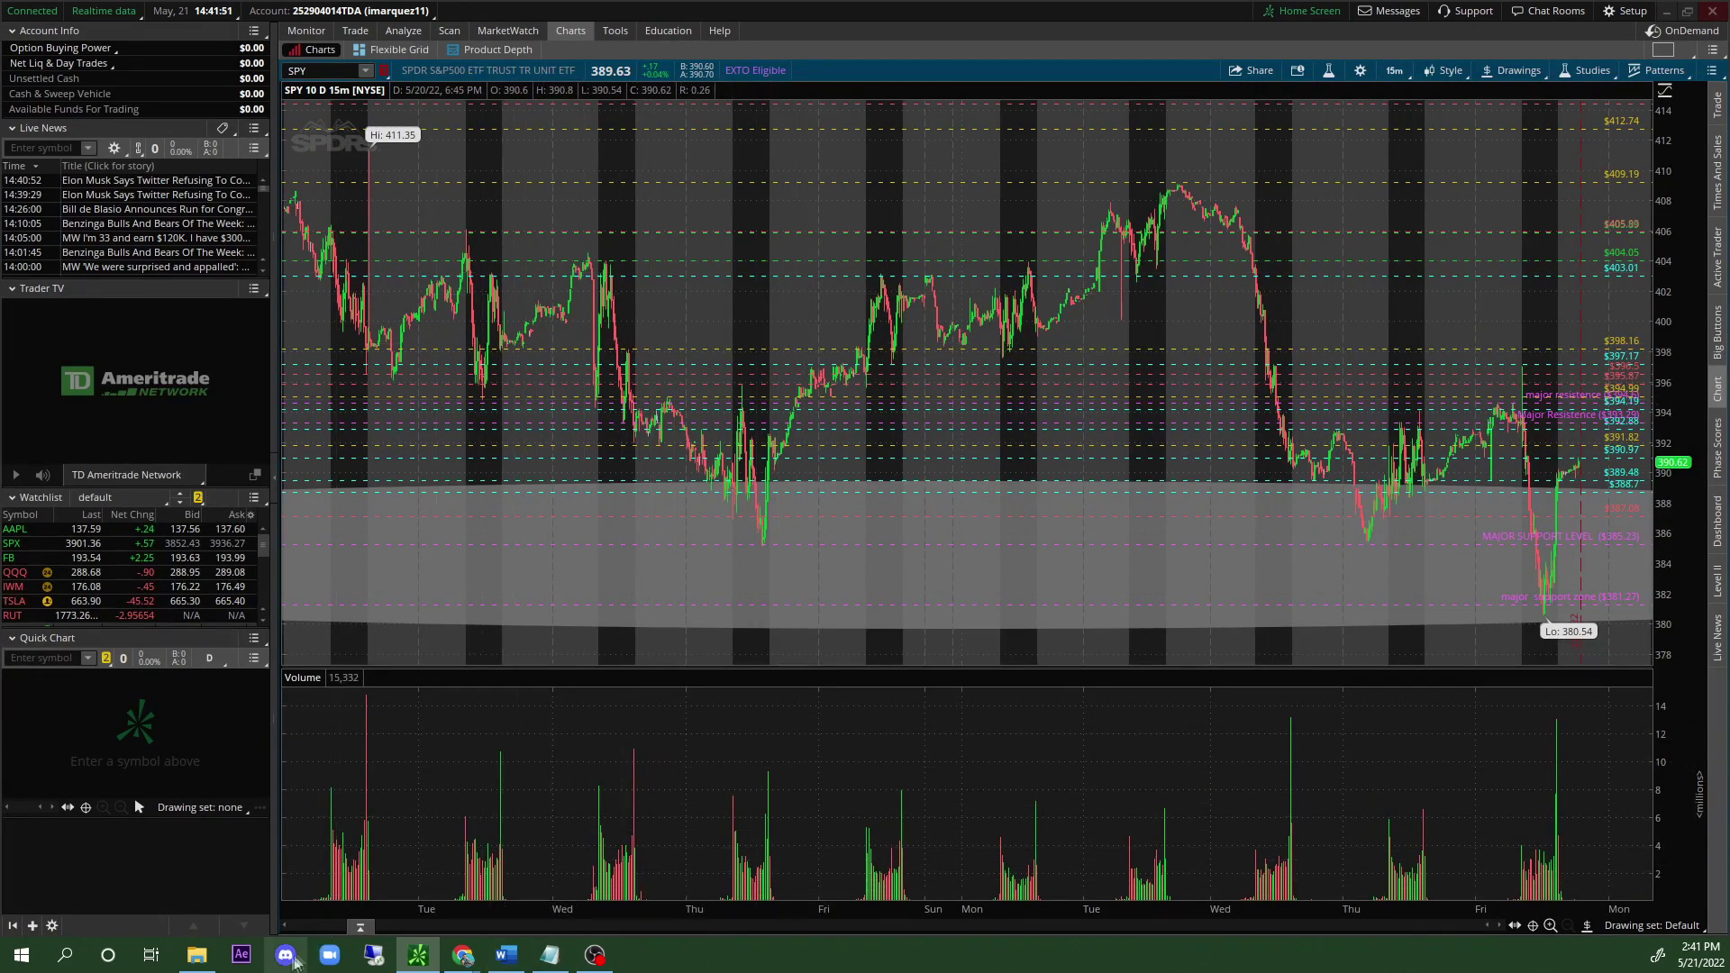
In Discord, view the Next Level Trading server's member list in Server Settings.
key("alt+Tab")
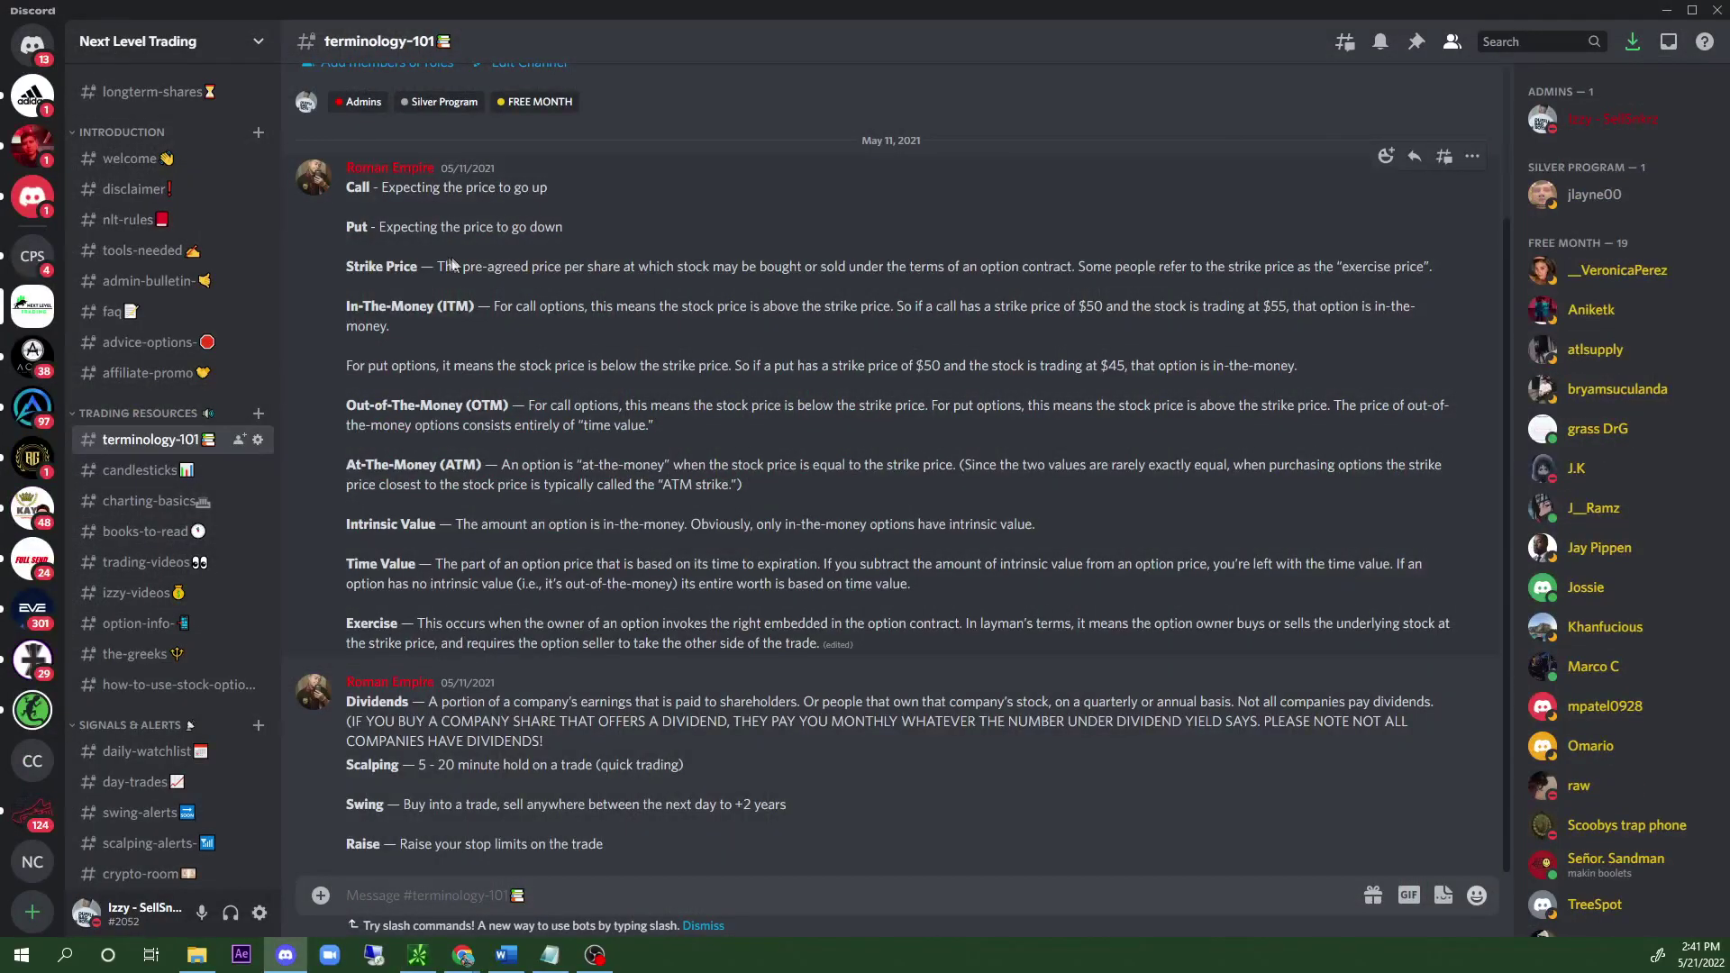
left_click(184, 43)
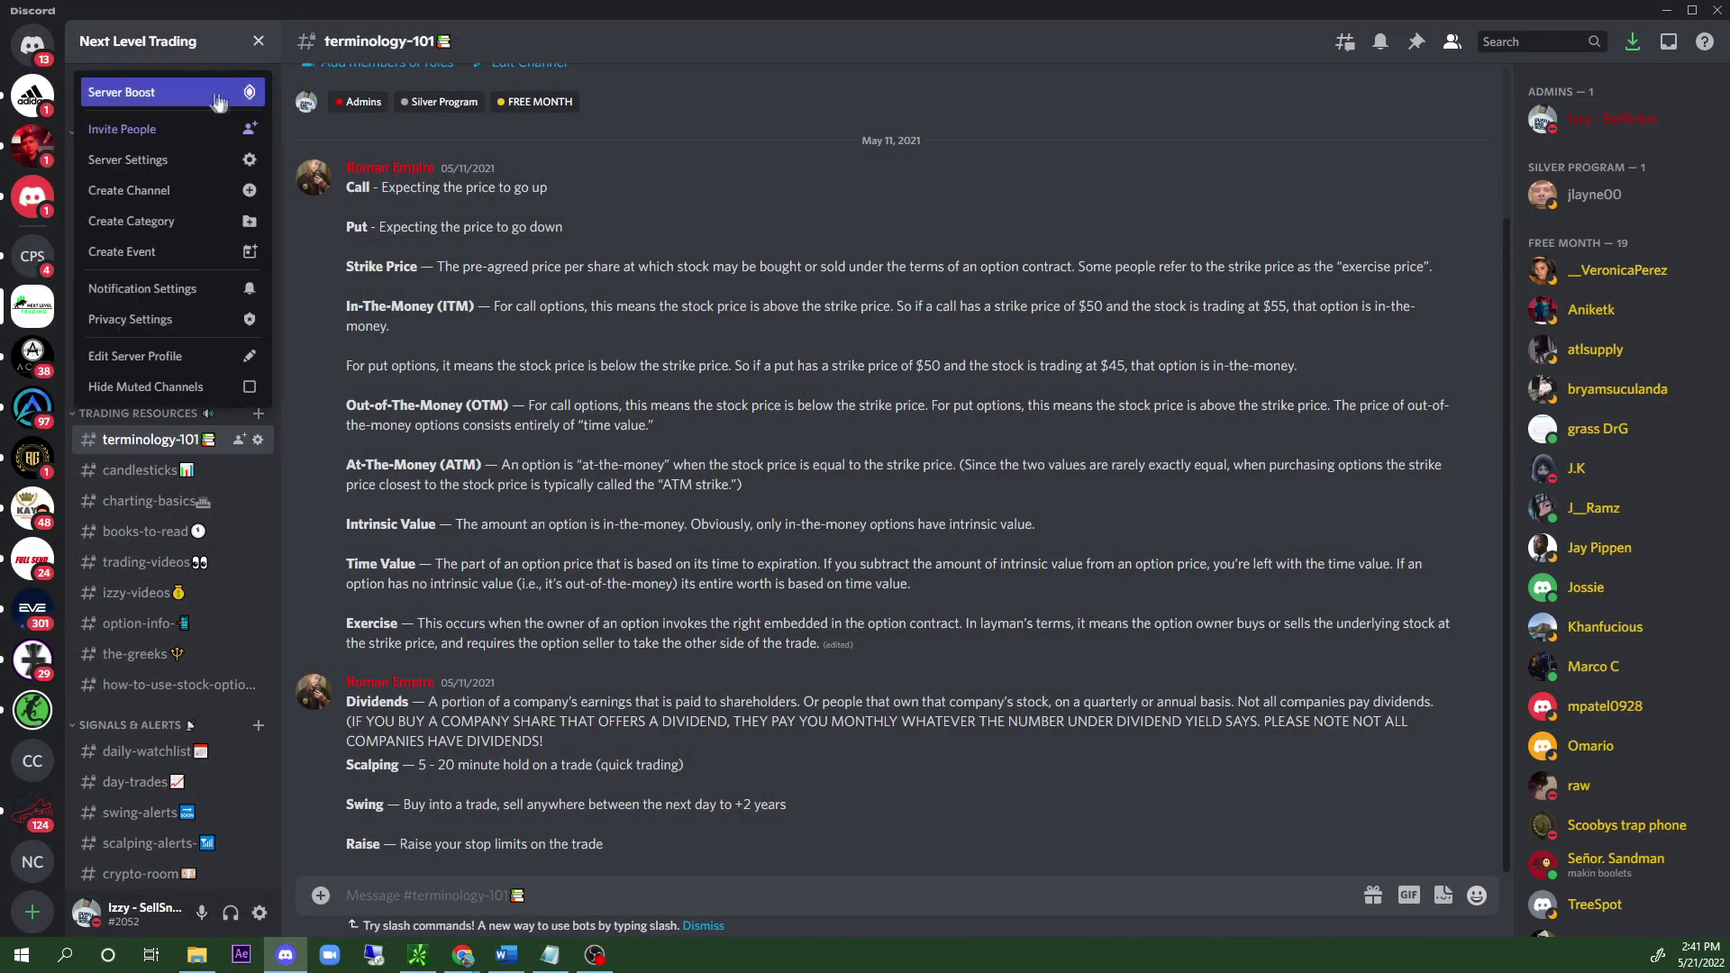
left_click(242, 56)
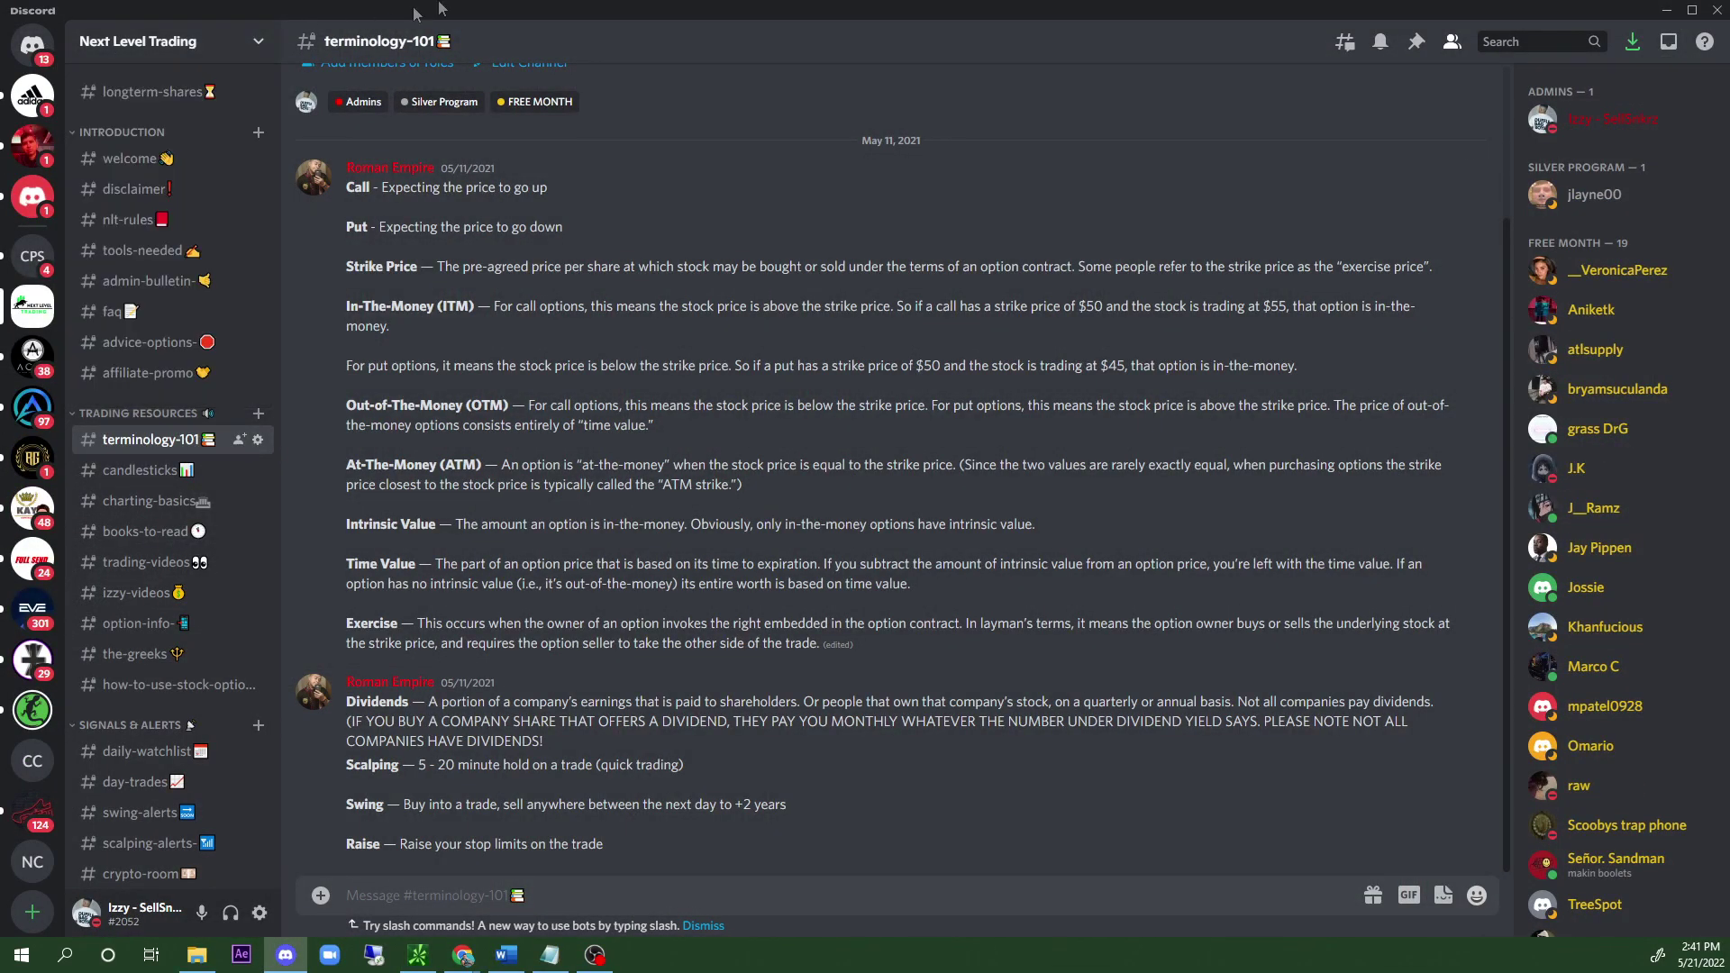
left_click(221, 49)
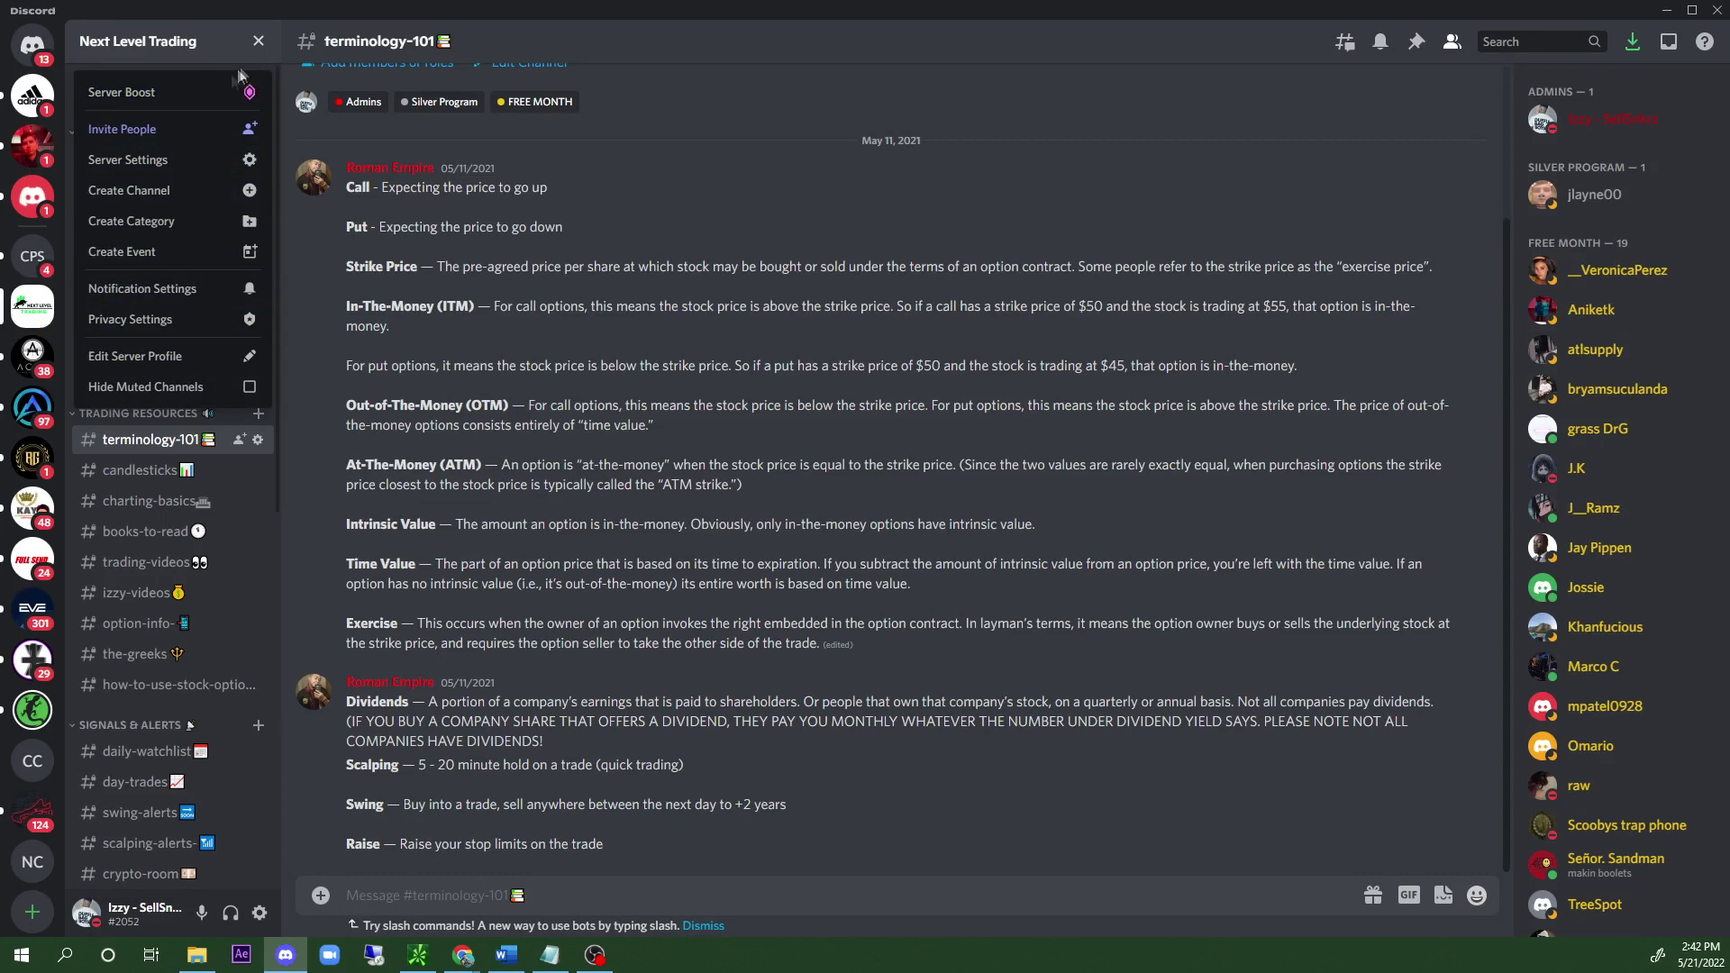
left_click(194, 159)
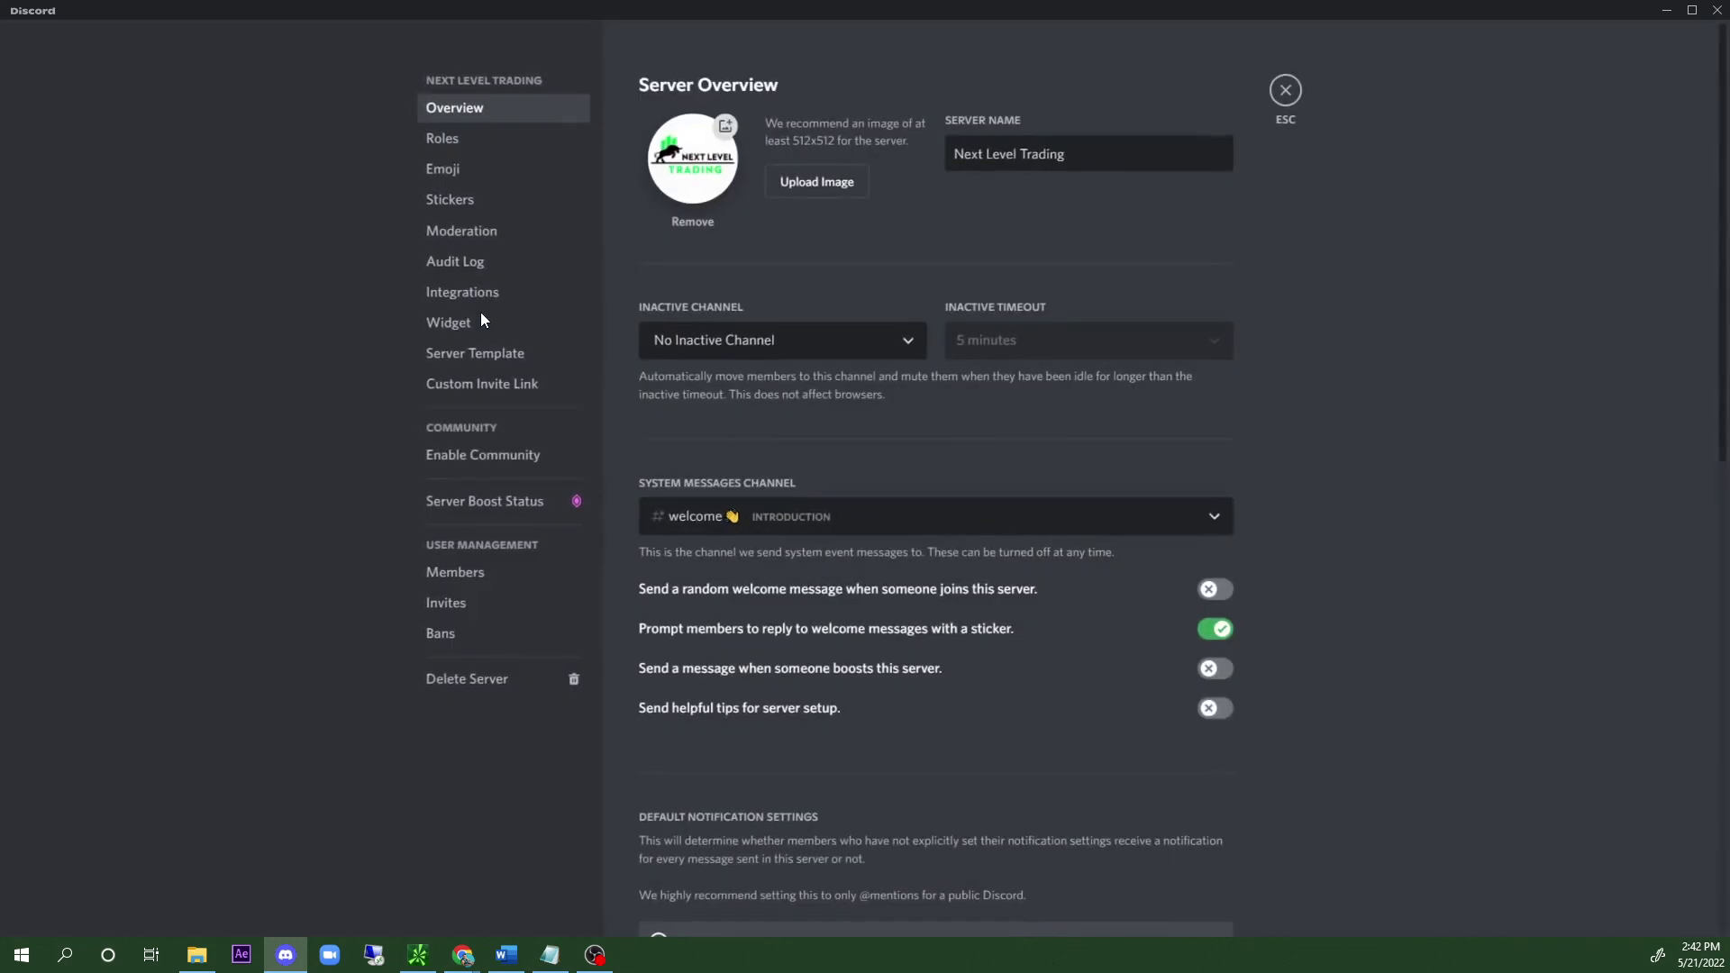
left_click(456, 571)
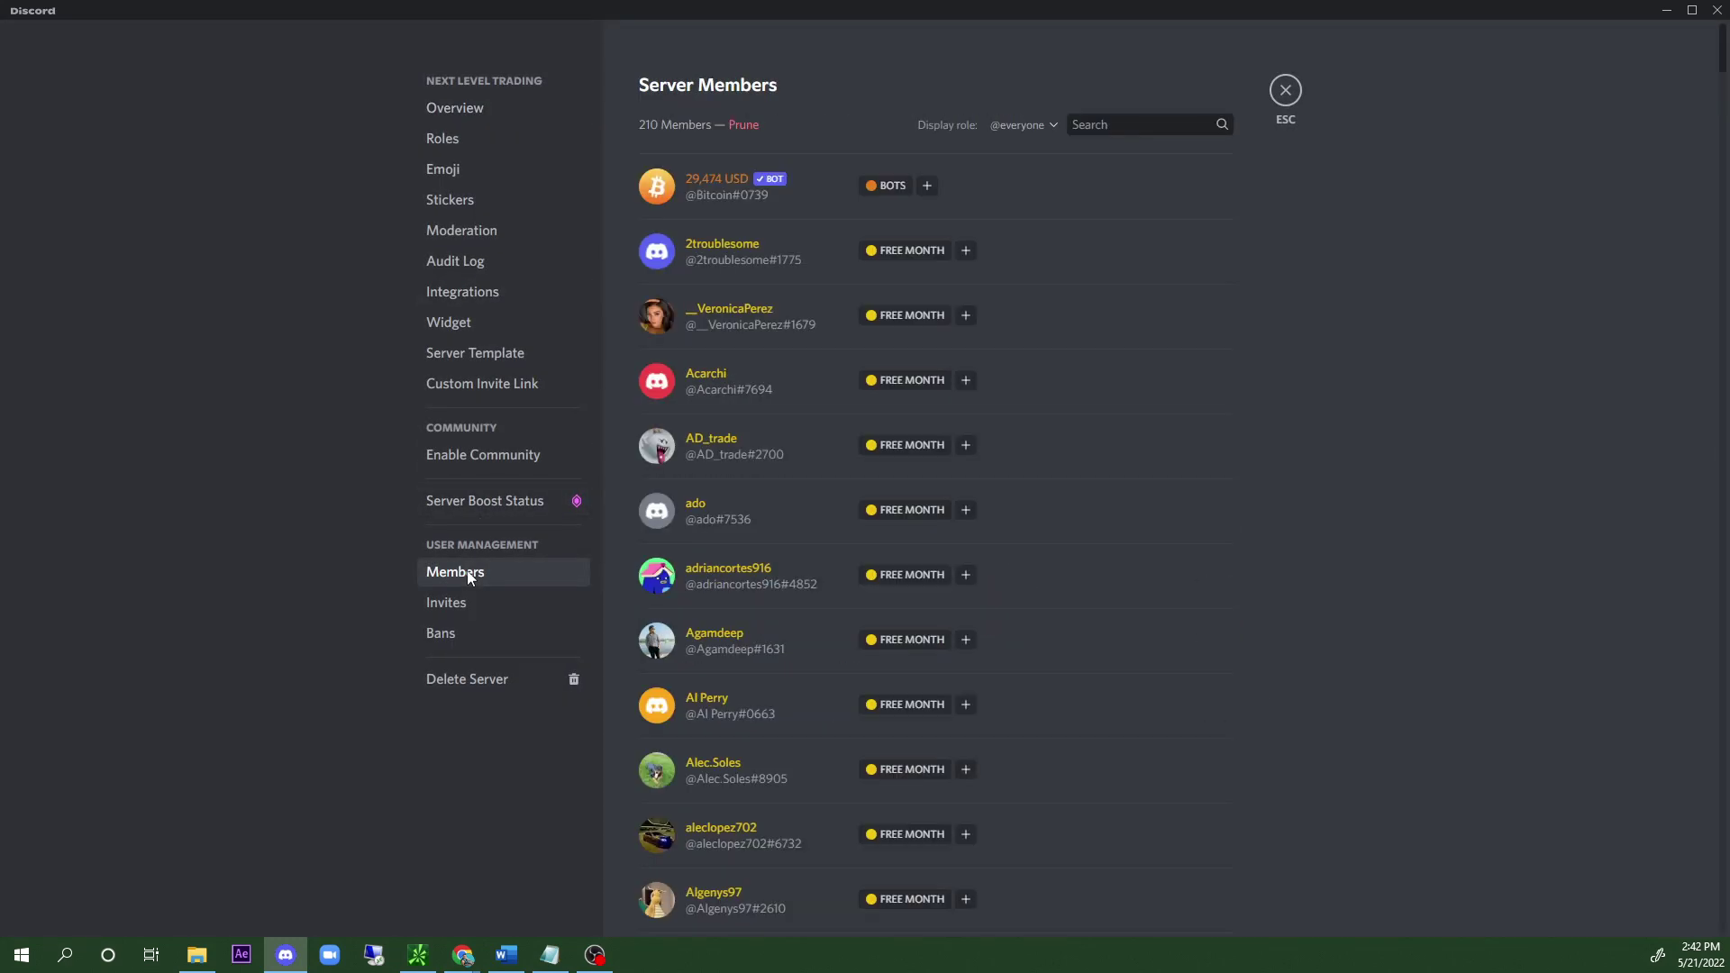
left_click(1286, 90)
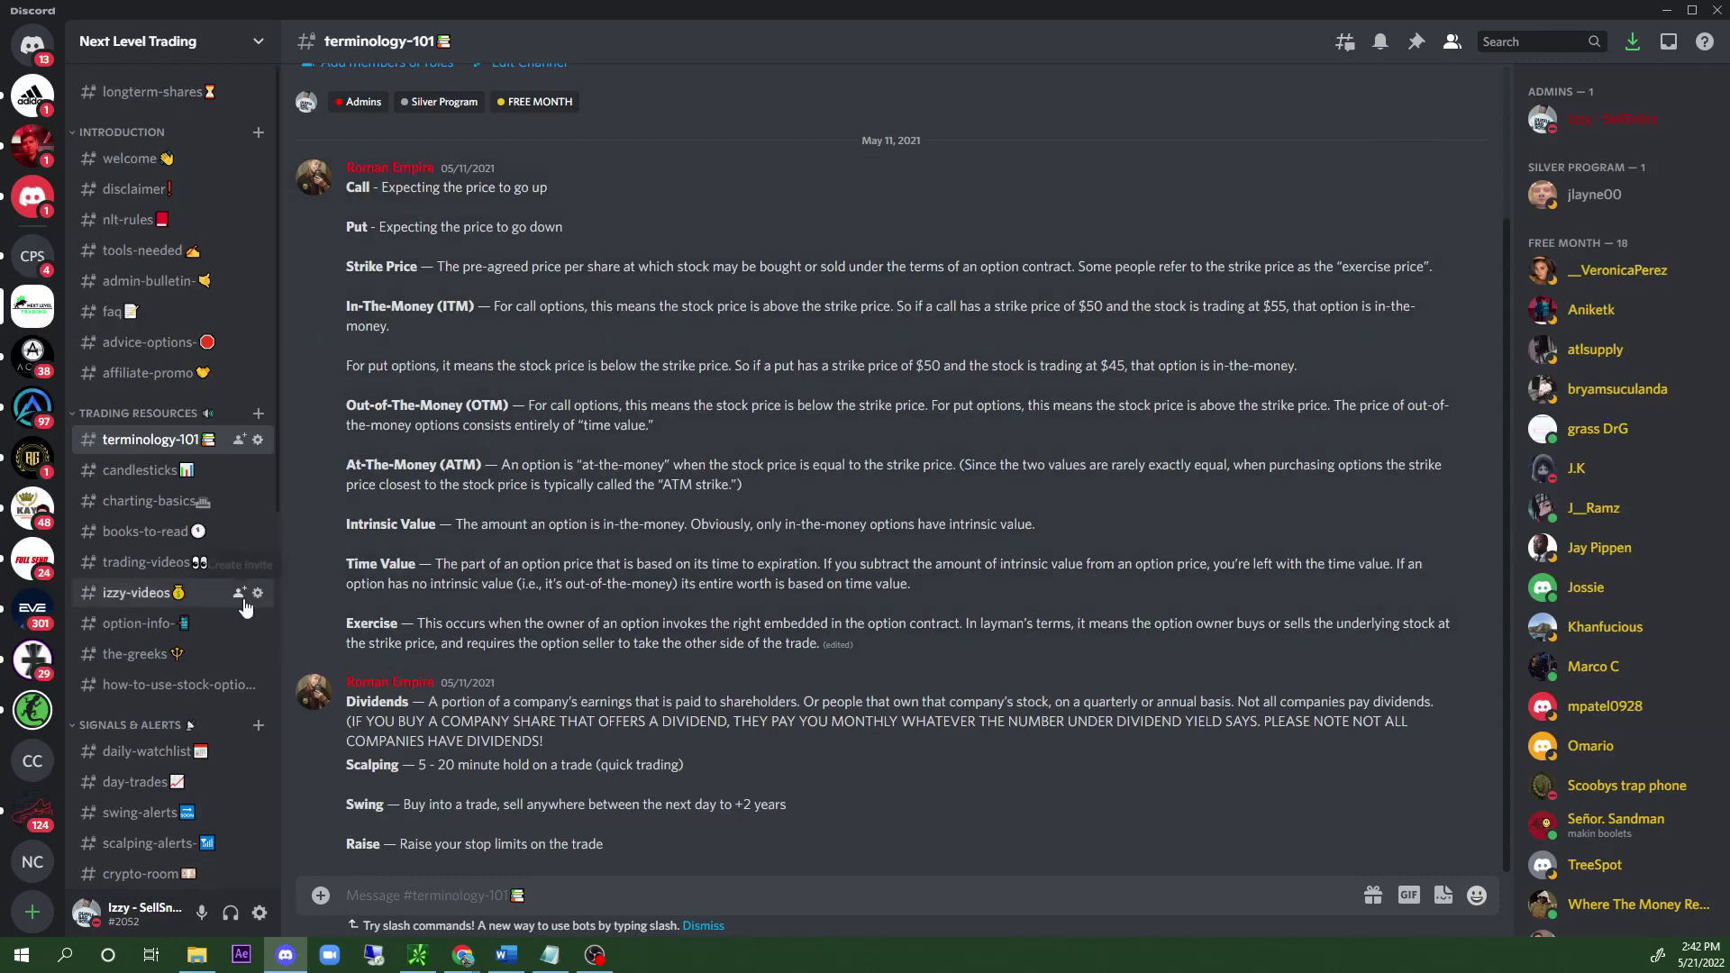
Visit the daily-watchlist and day-trades channels, then minimize Discord to reveal the chart.
scroll(227, 555, "down", 6)
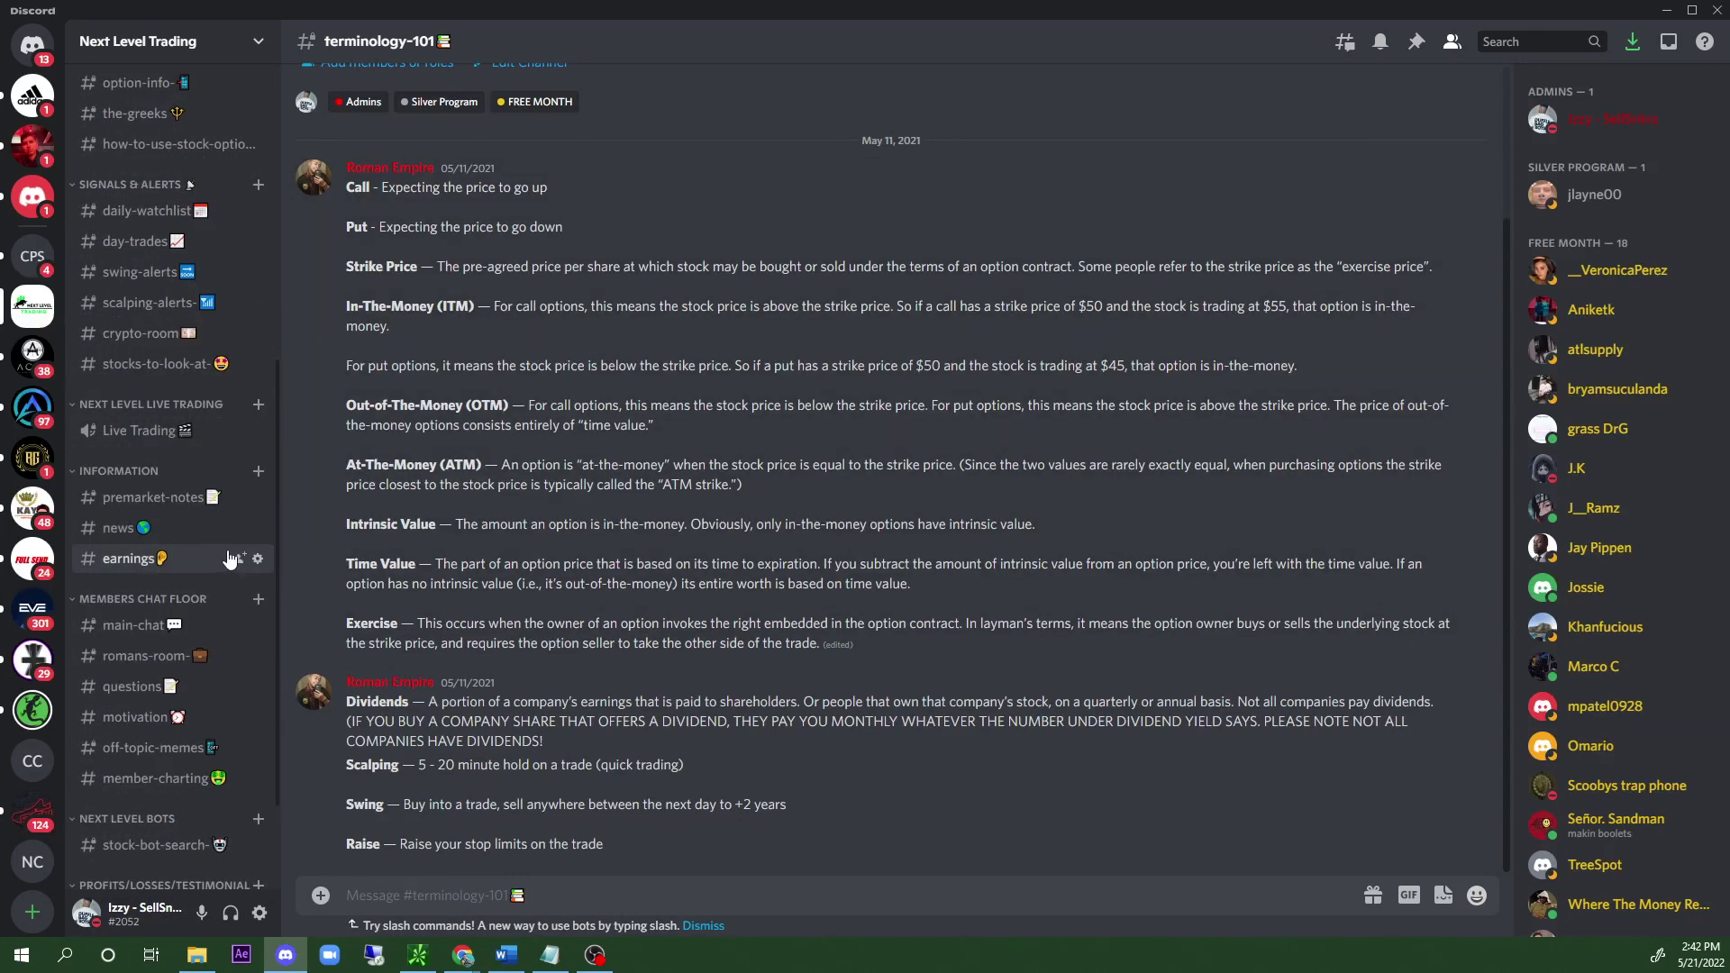
scroll(229, 553, "up", 3)
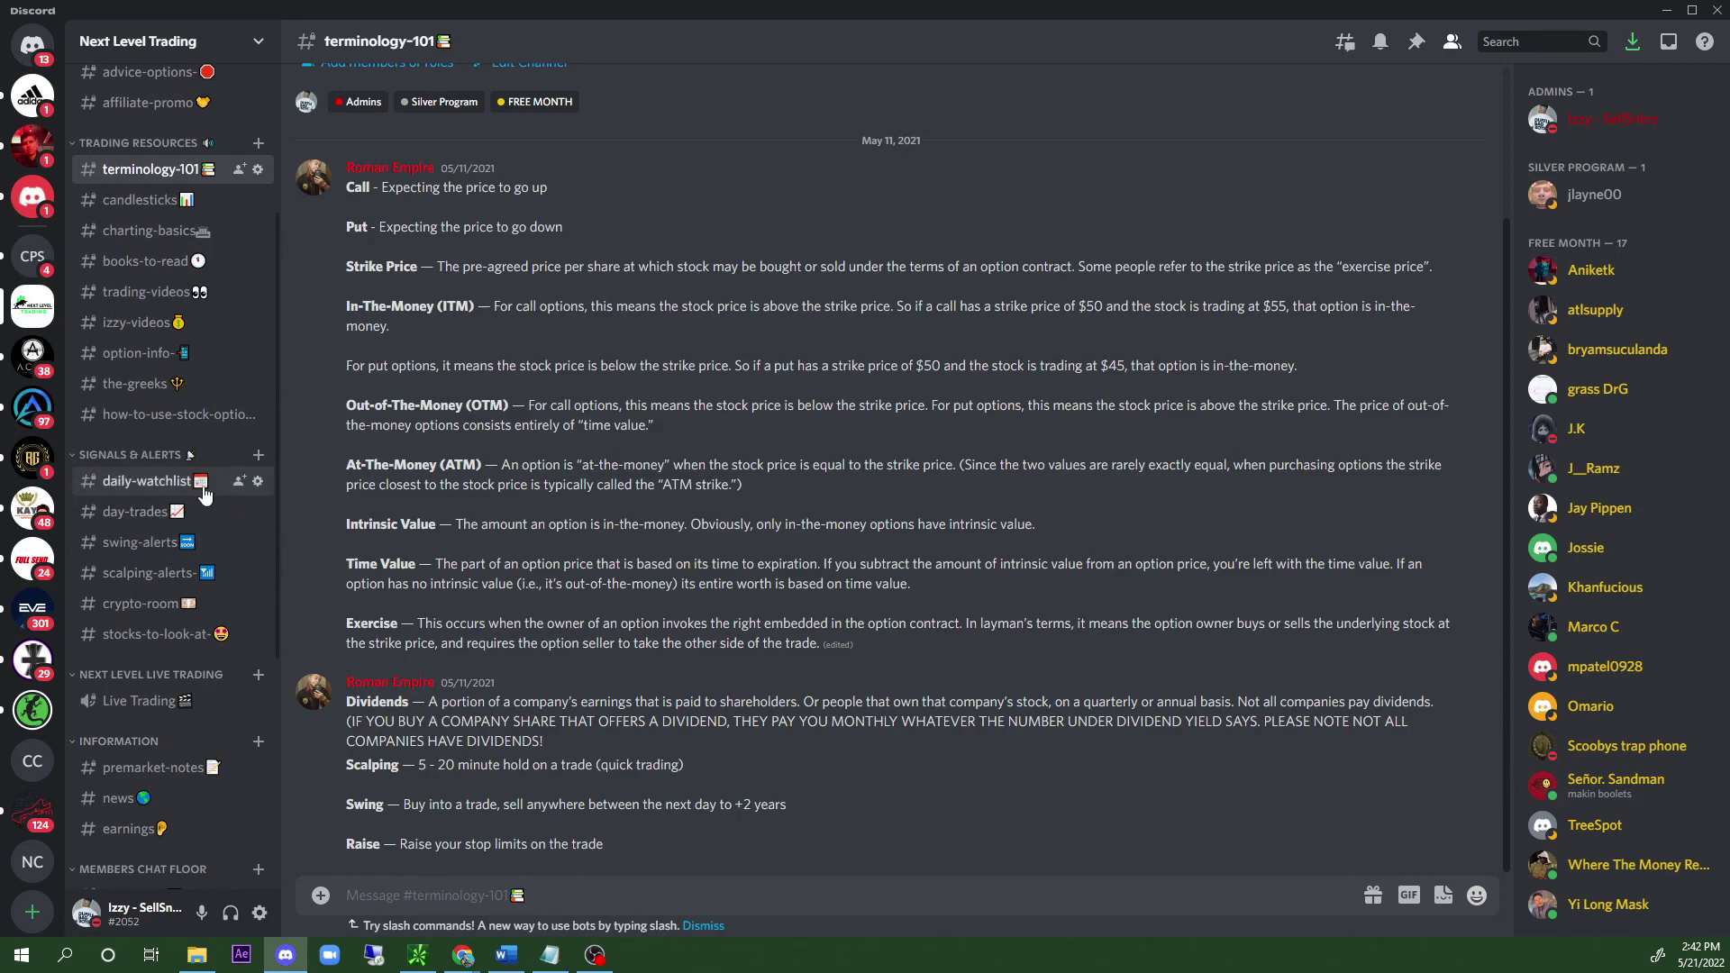
left_click(196, 485)
left_click(180, 512)
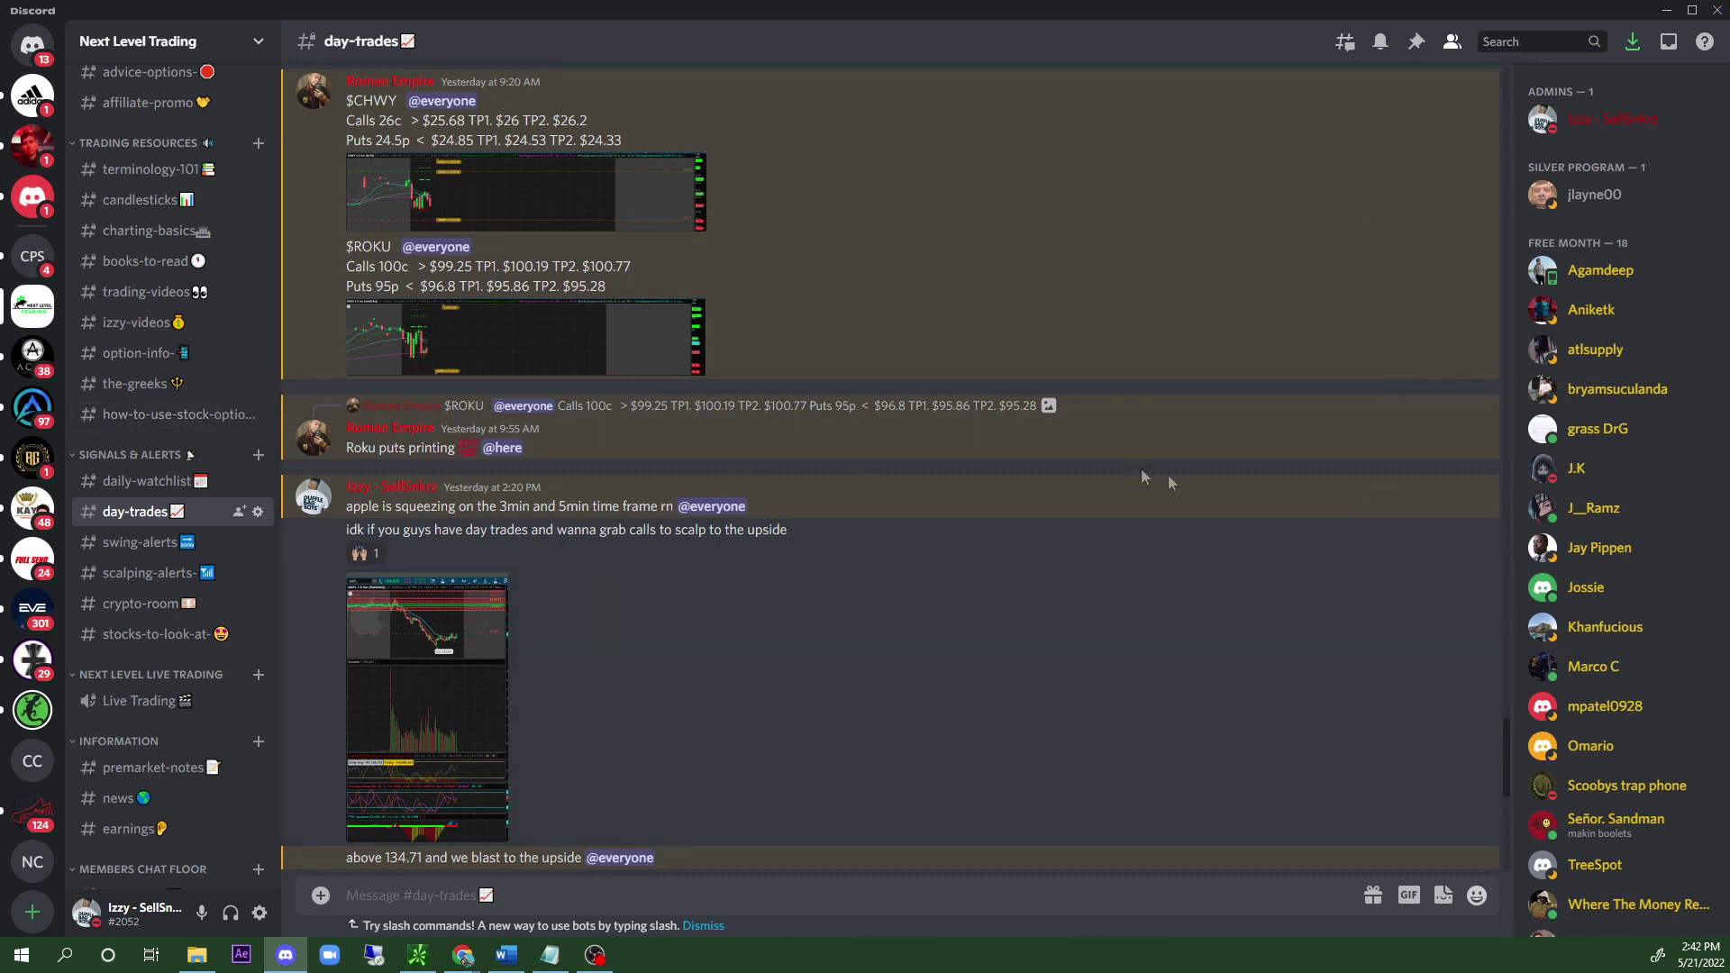
left_click(1666, 10)
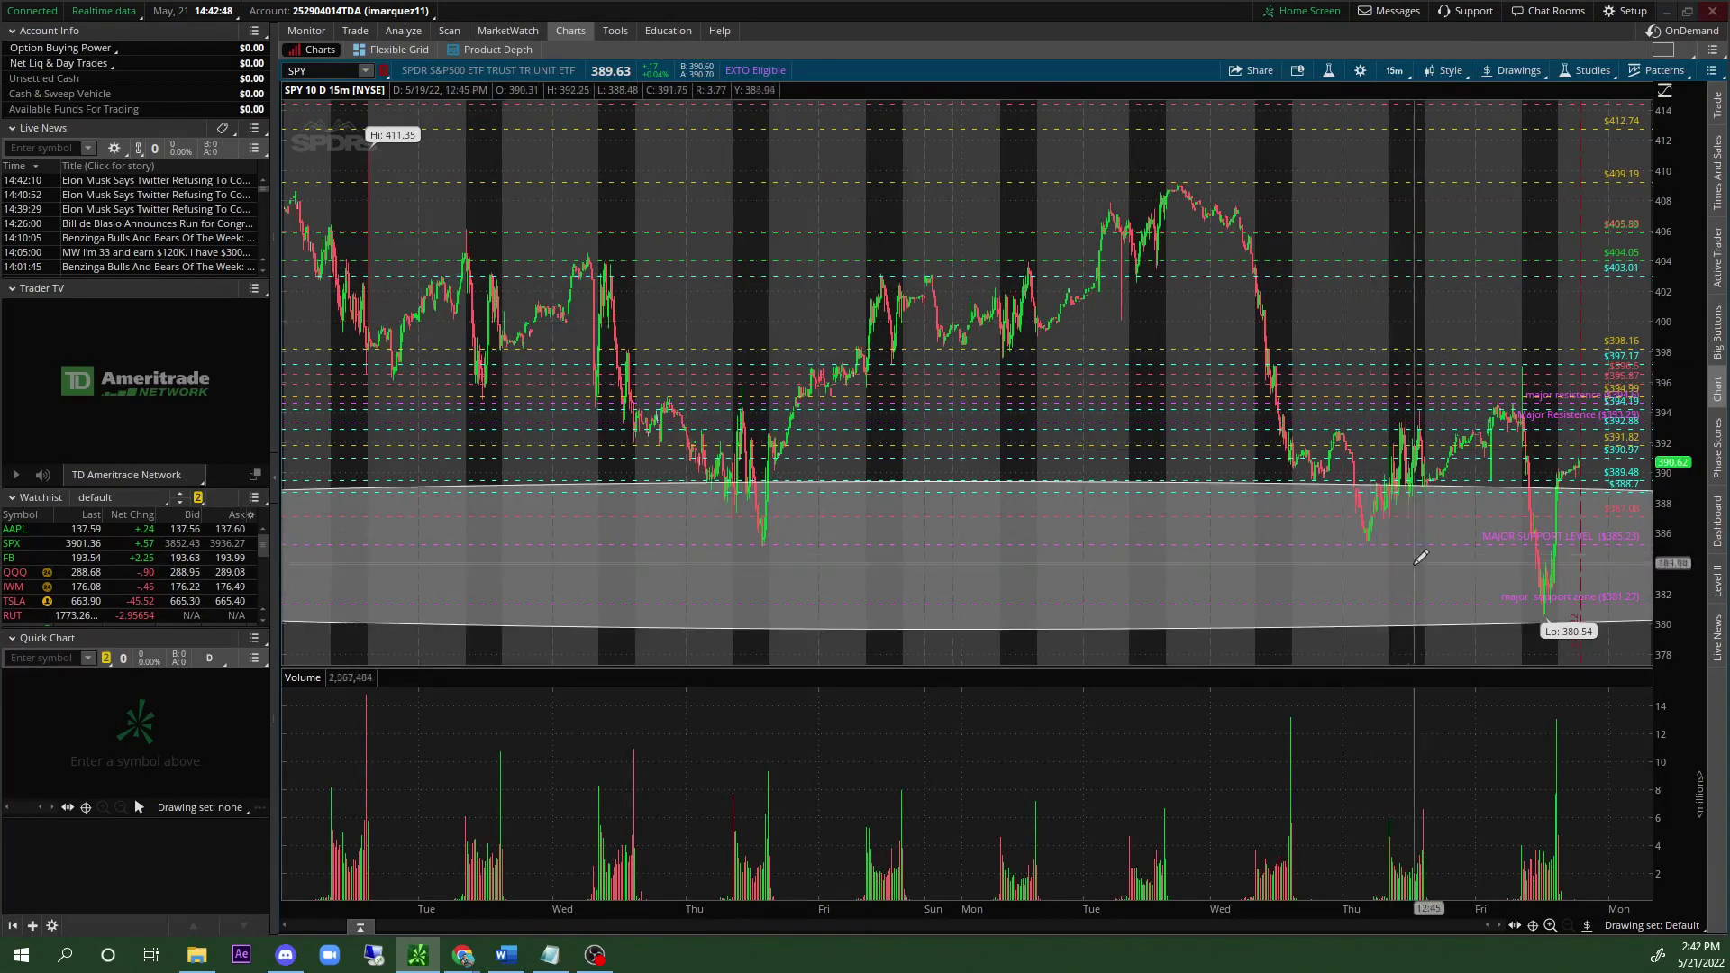
Remove the grey shaded support oval from the SPY 15-minute chart.
left_click(1392, 78)
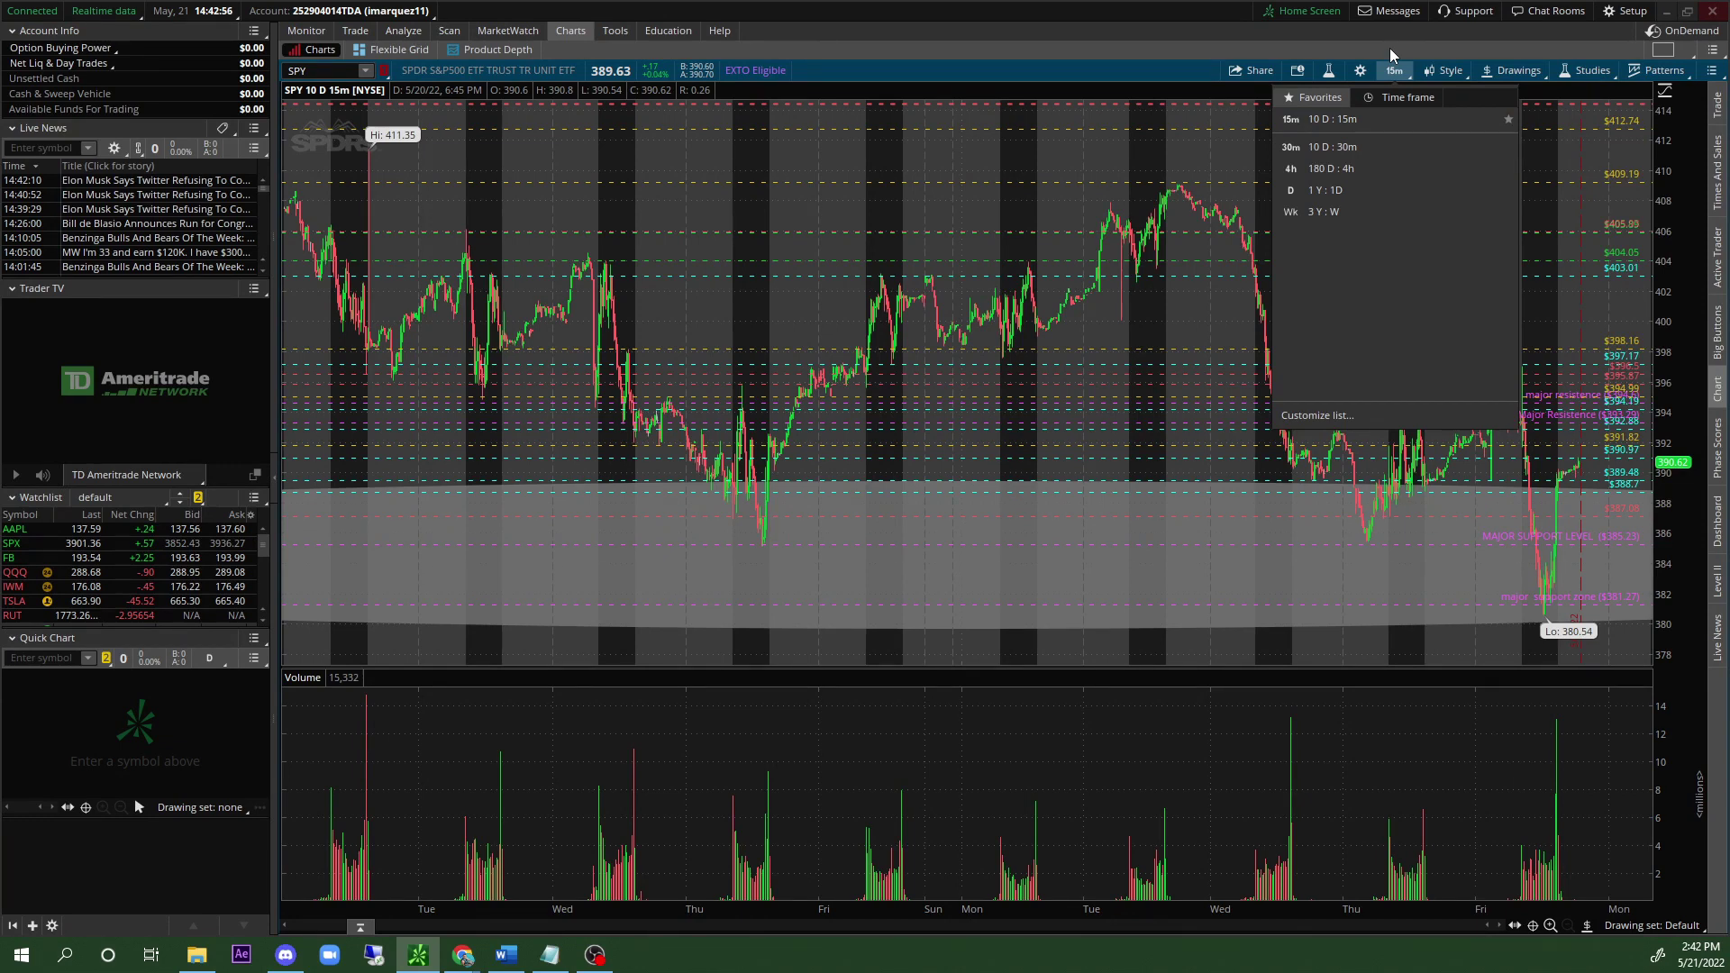
left_click(1175, 14)
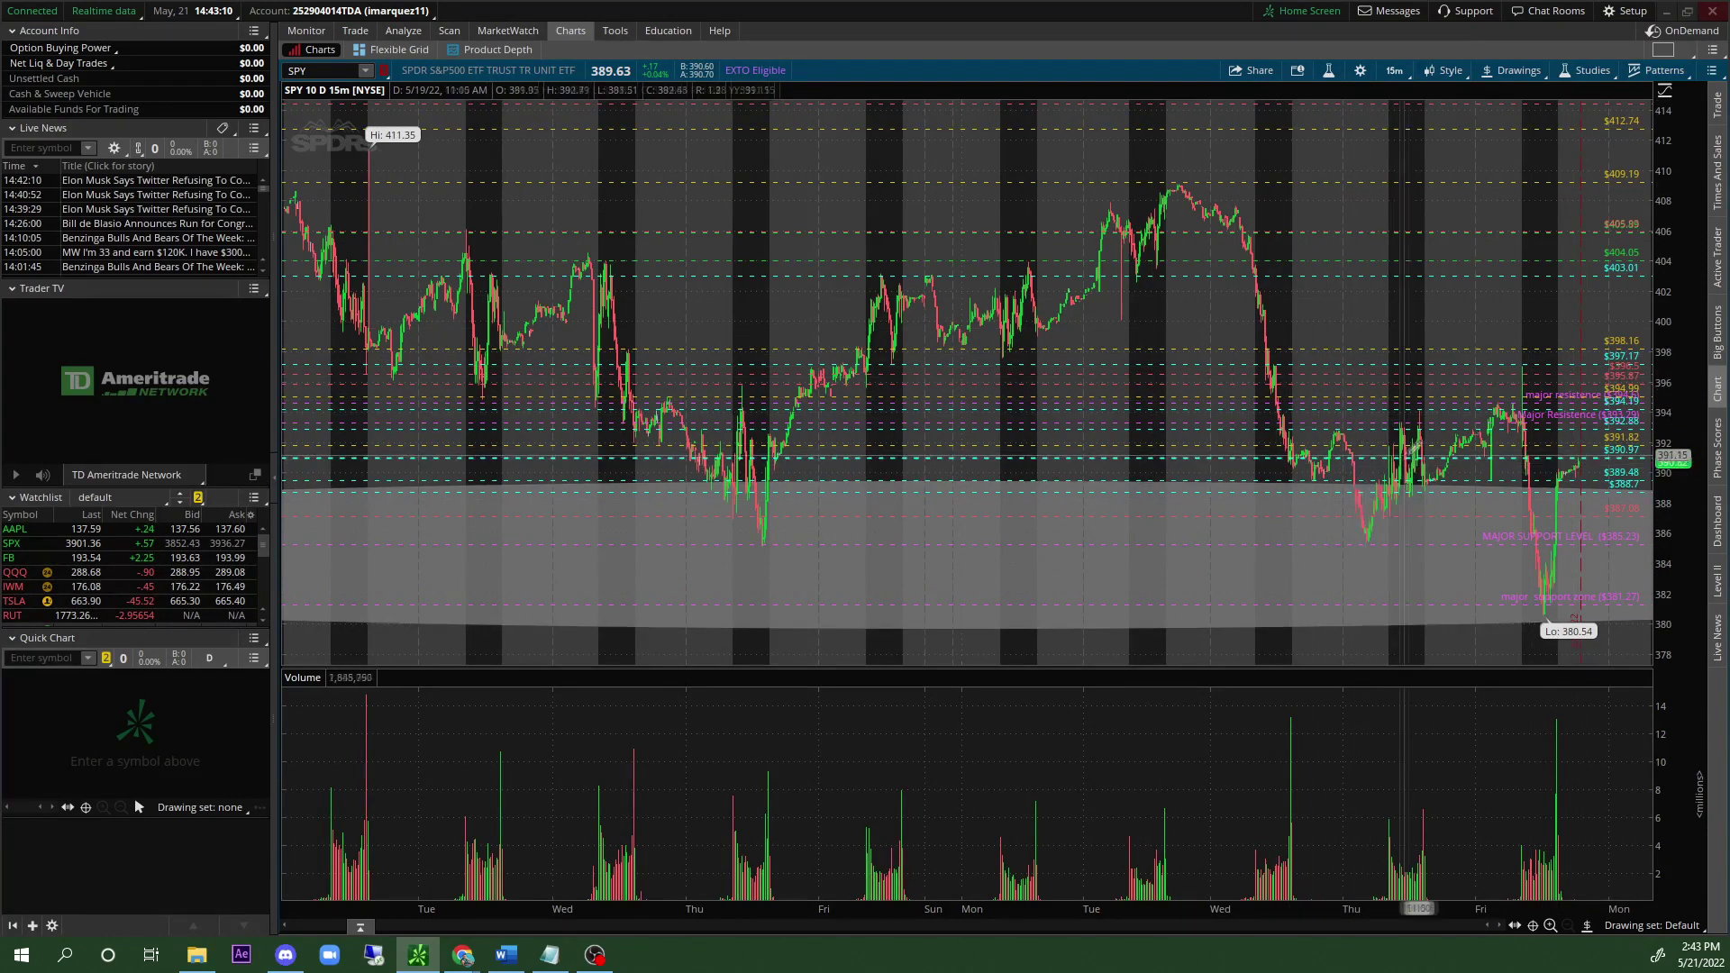
scroll(1614, 538, "up", 3)
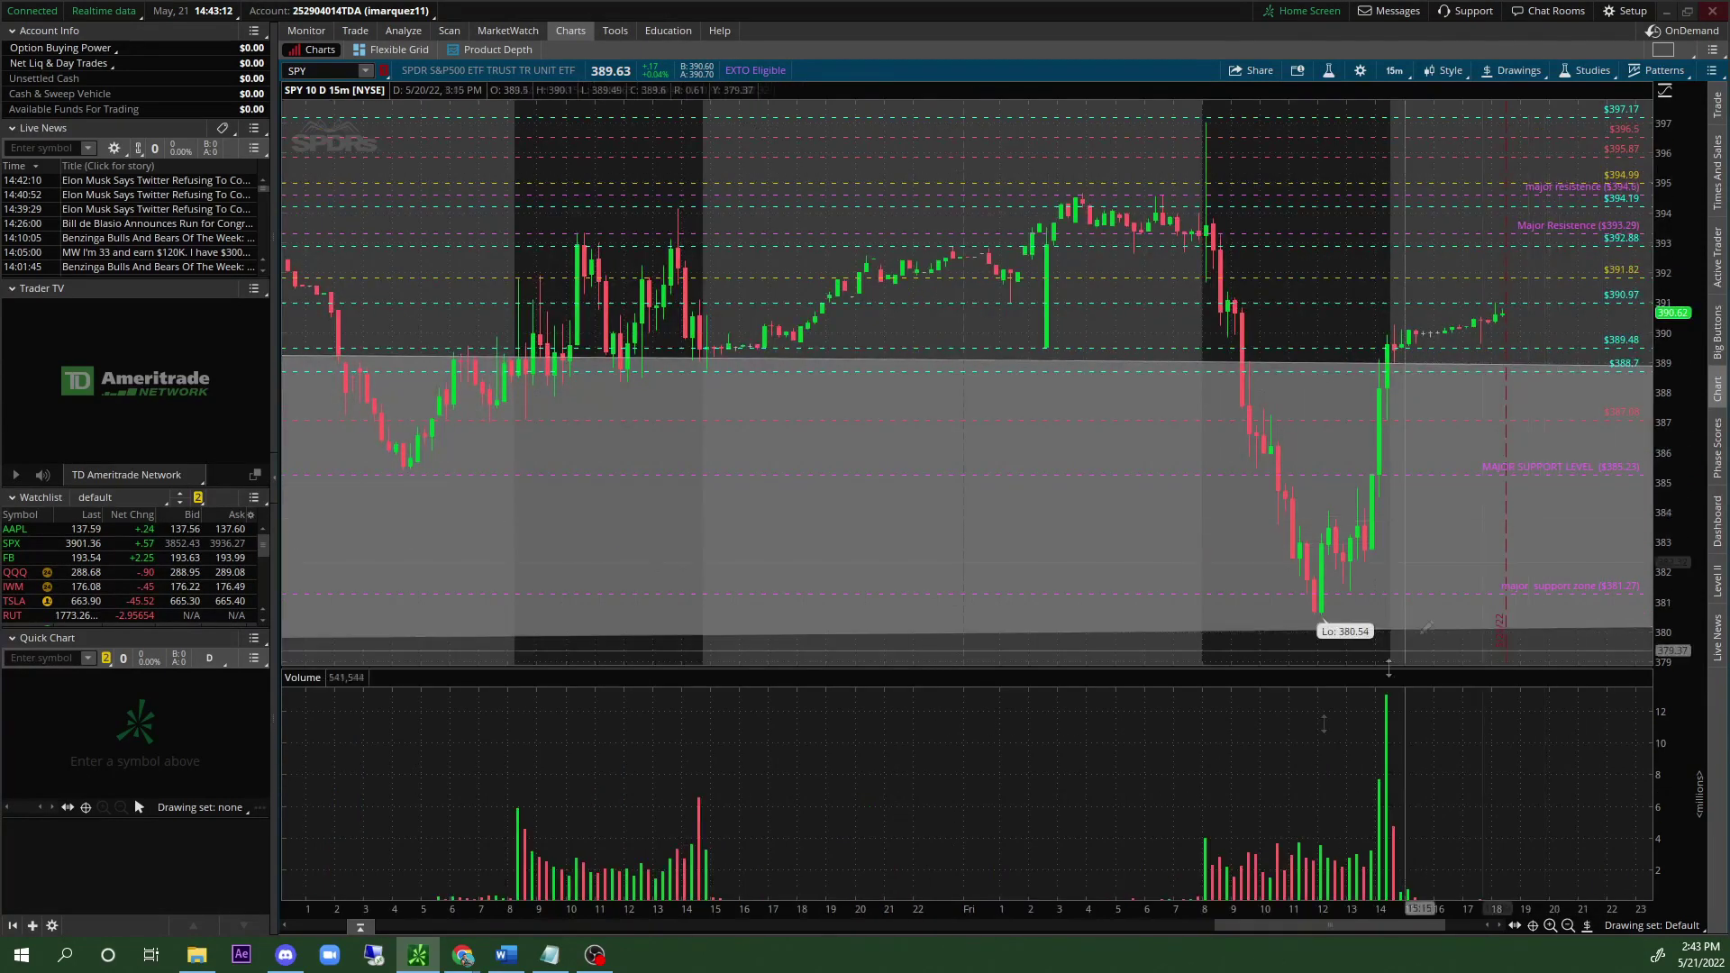
right_click(1543, 382)
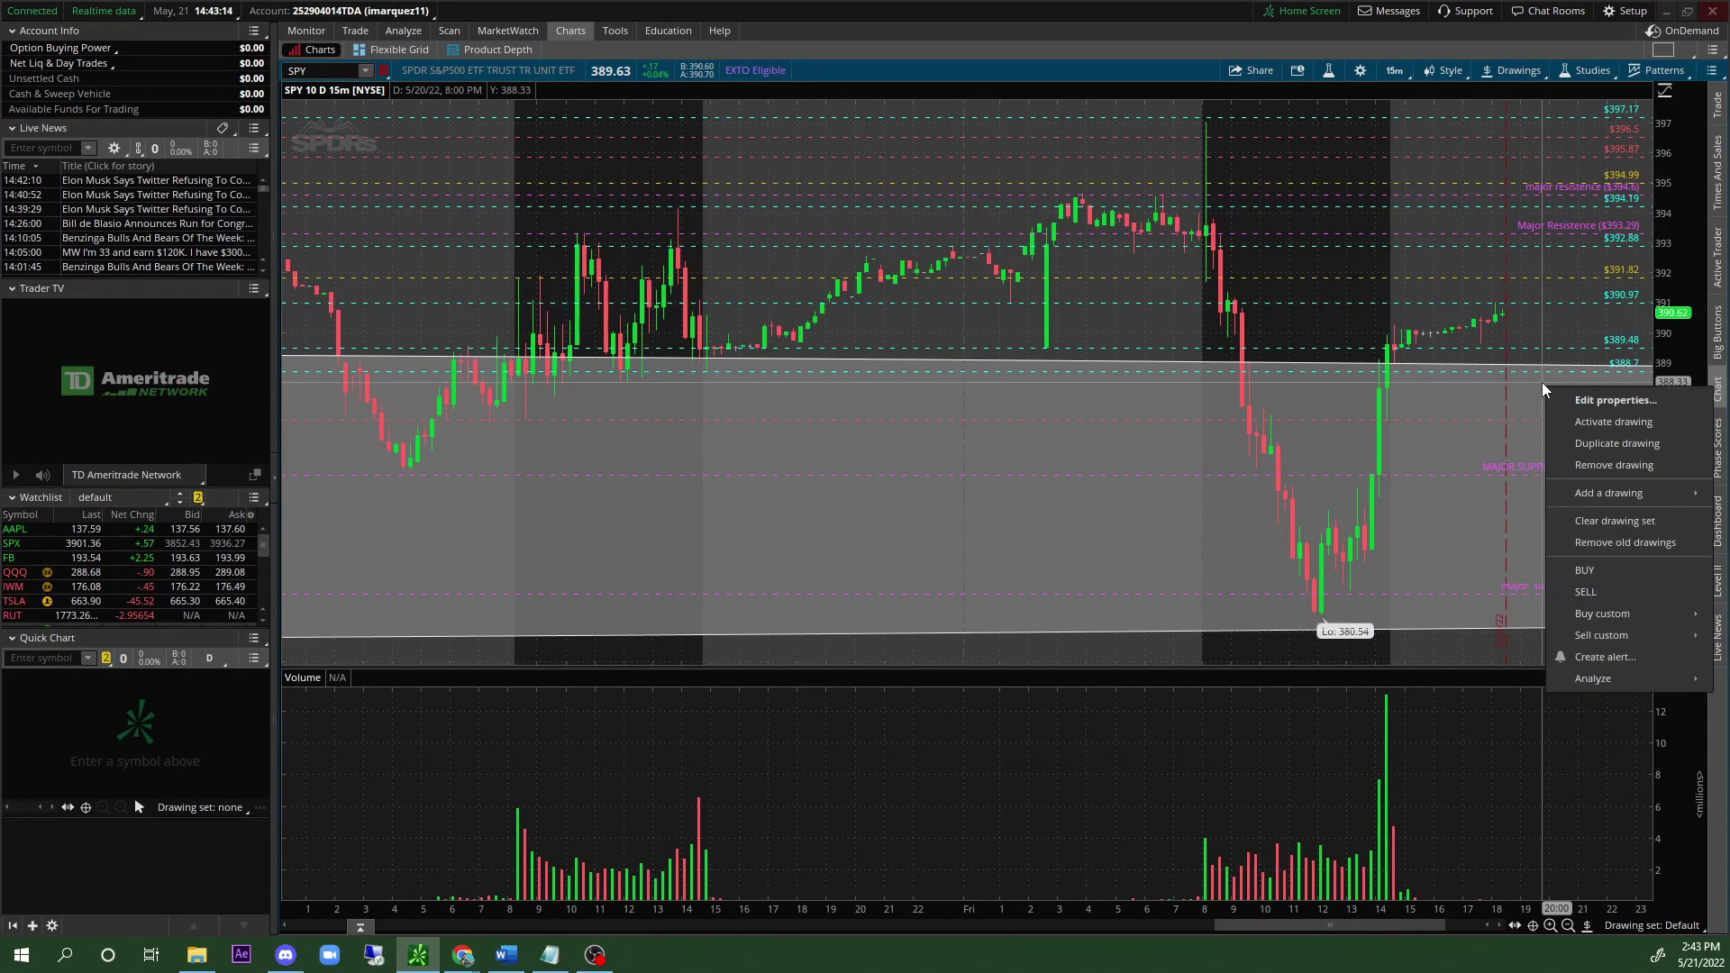
right_click(1478, 413)
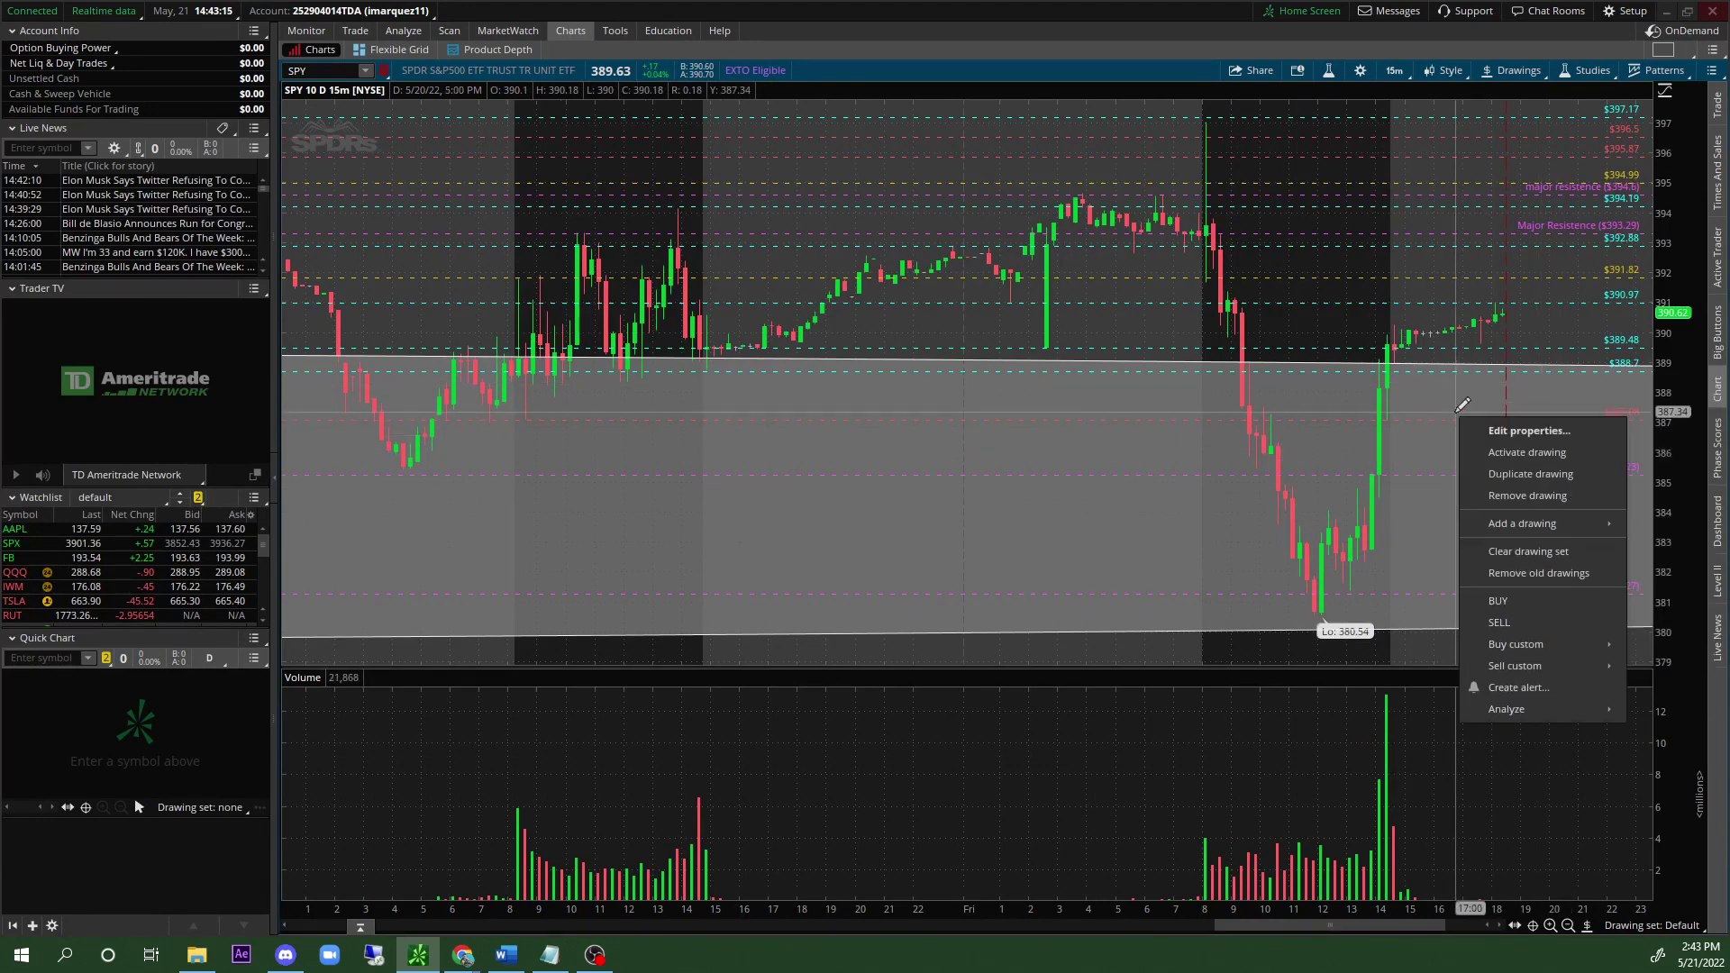
left_click(1535, 495)
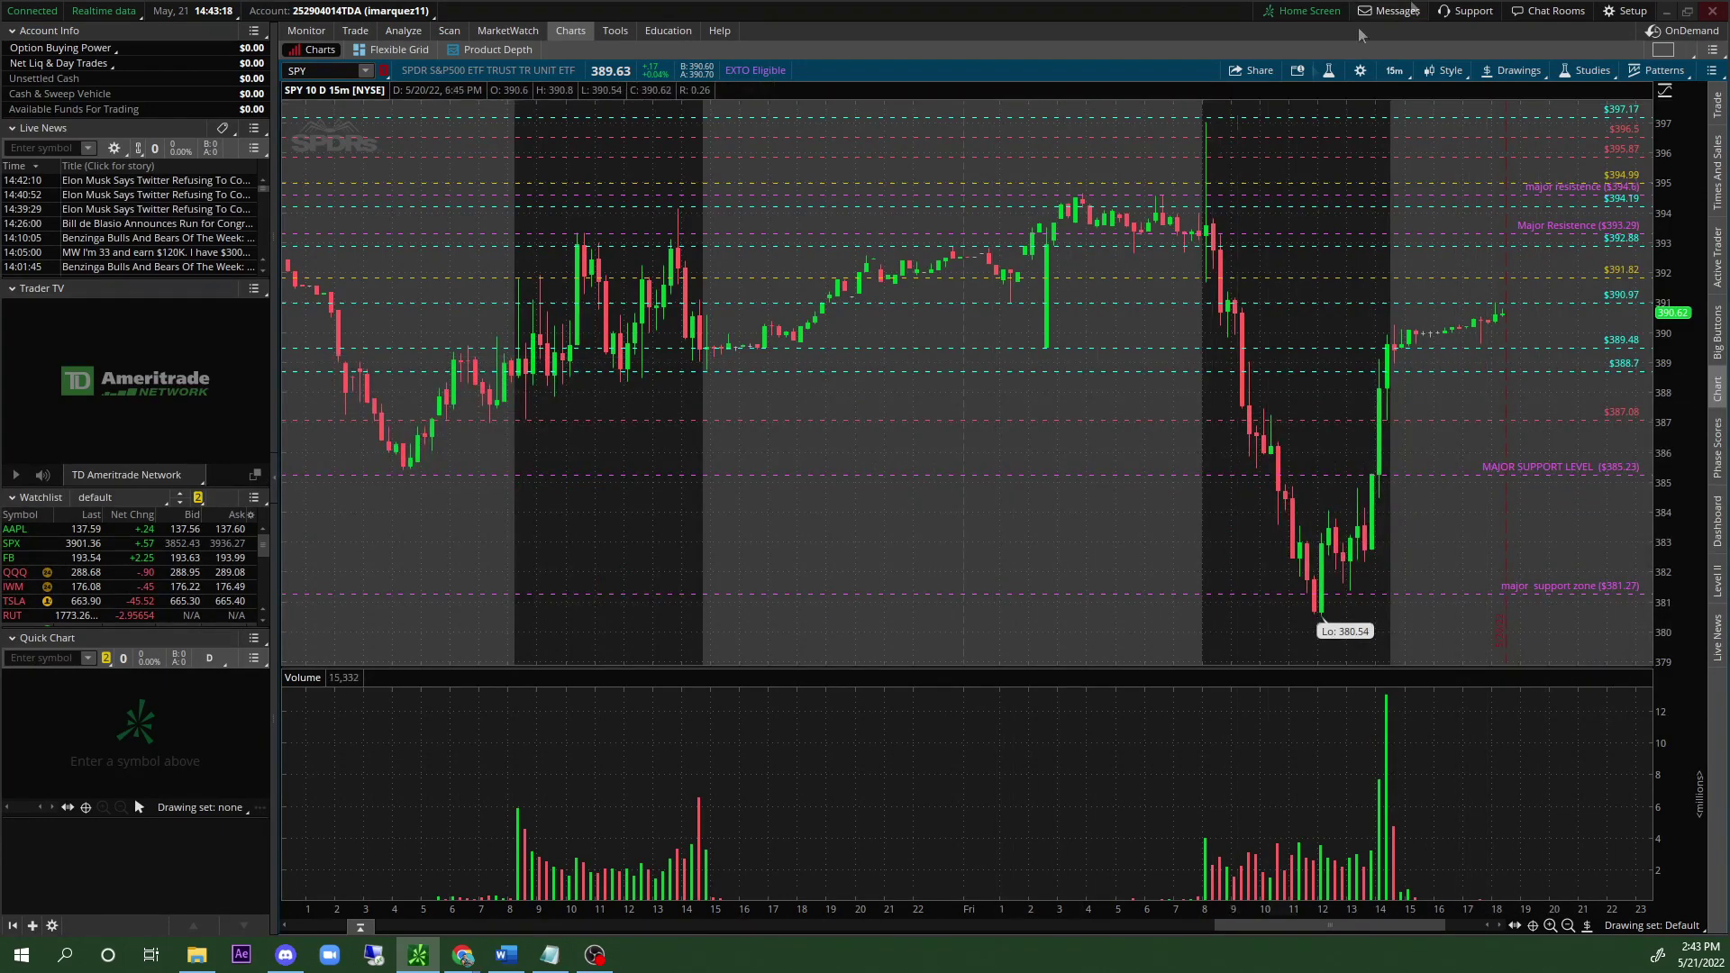
left_click_drag(1325, 928, 1359, 930)
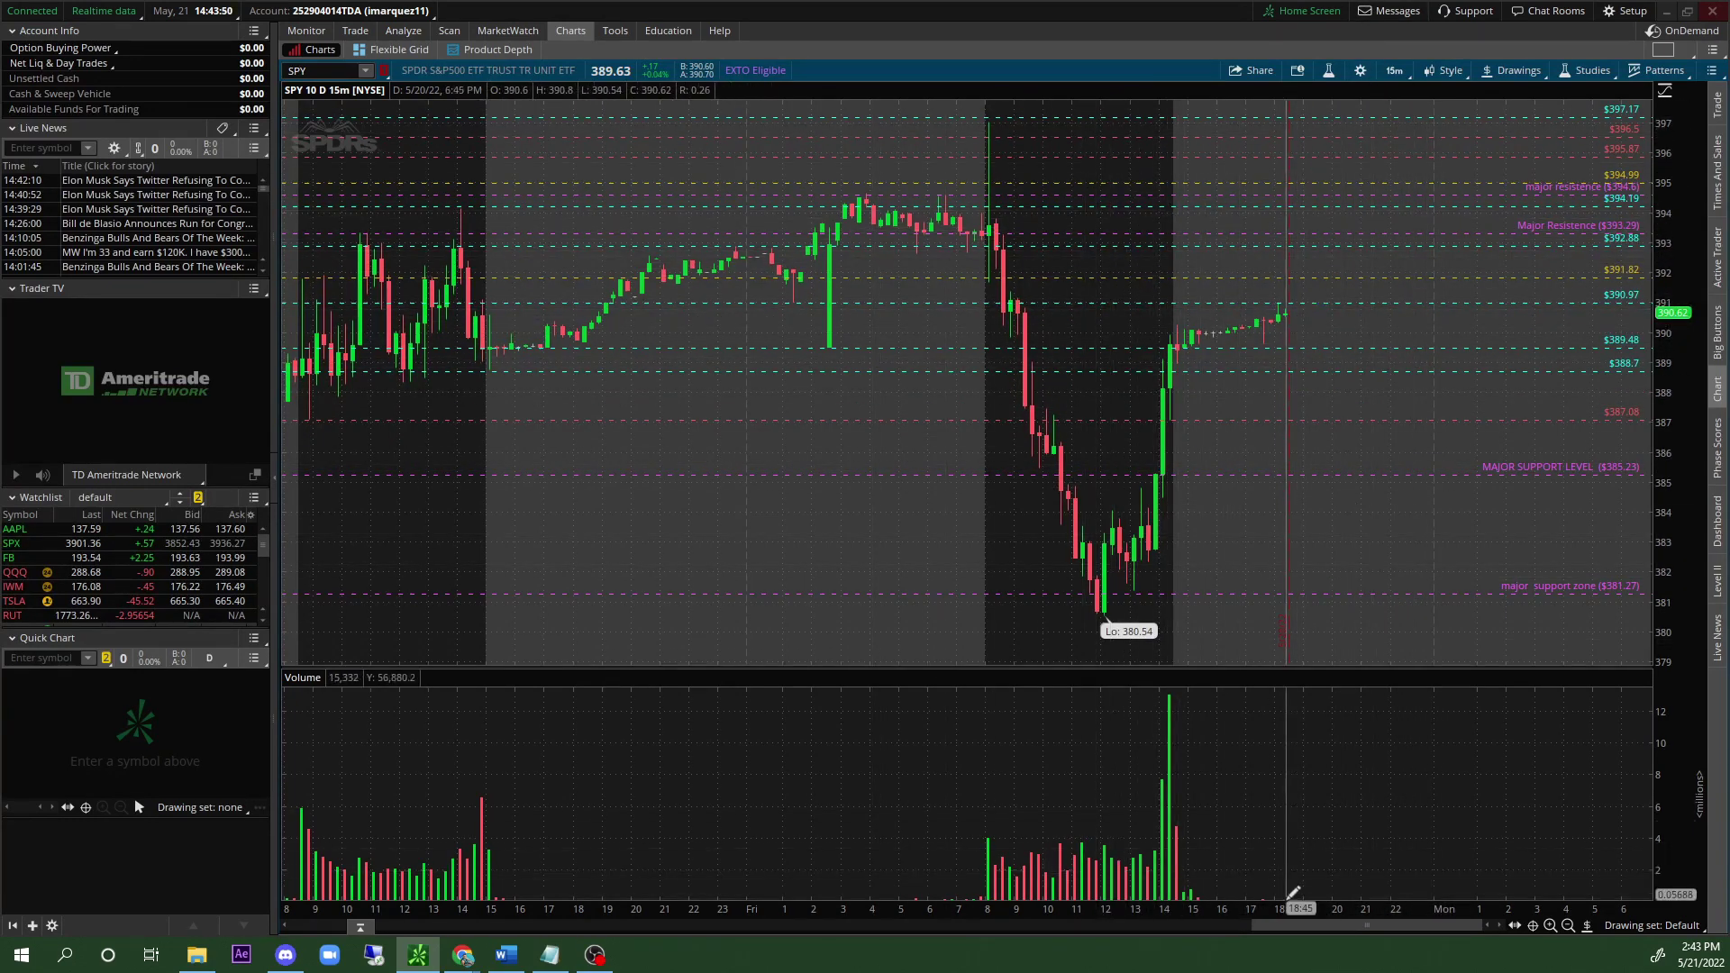
left_click_drag(1283, 928, 1278, 888)
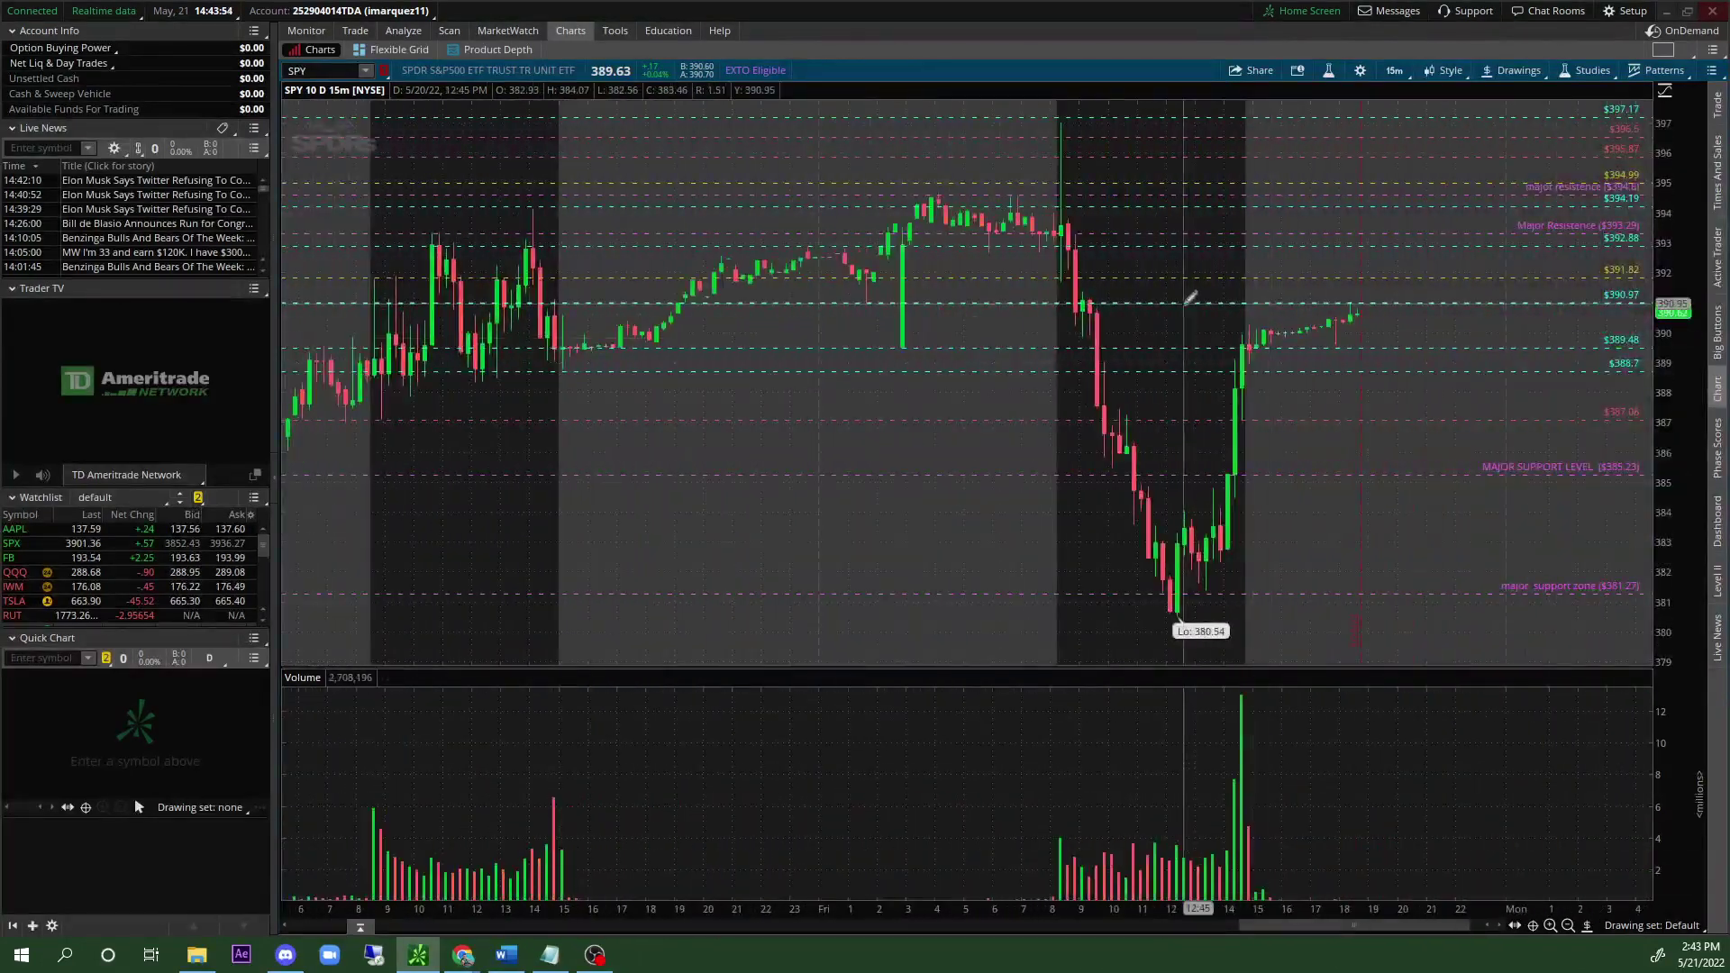
Set the chart time frame to a 5 days interval with 3 min aggregation.
left_click(1404, 69)
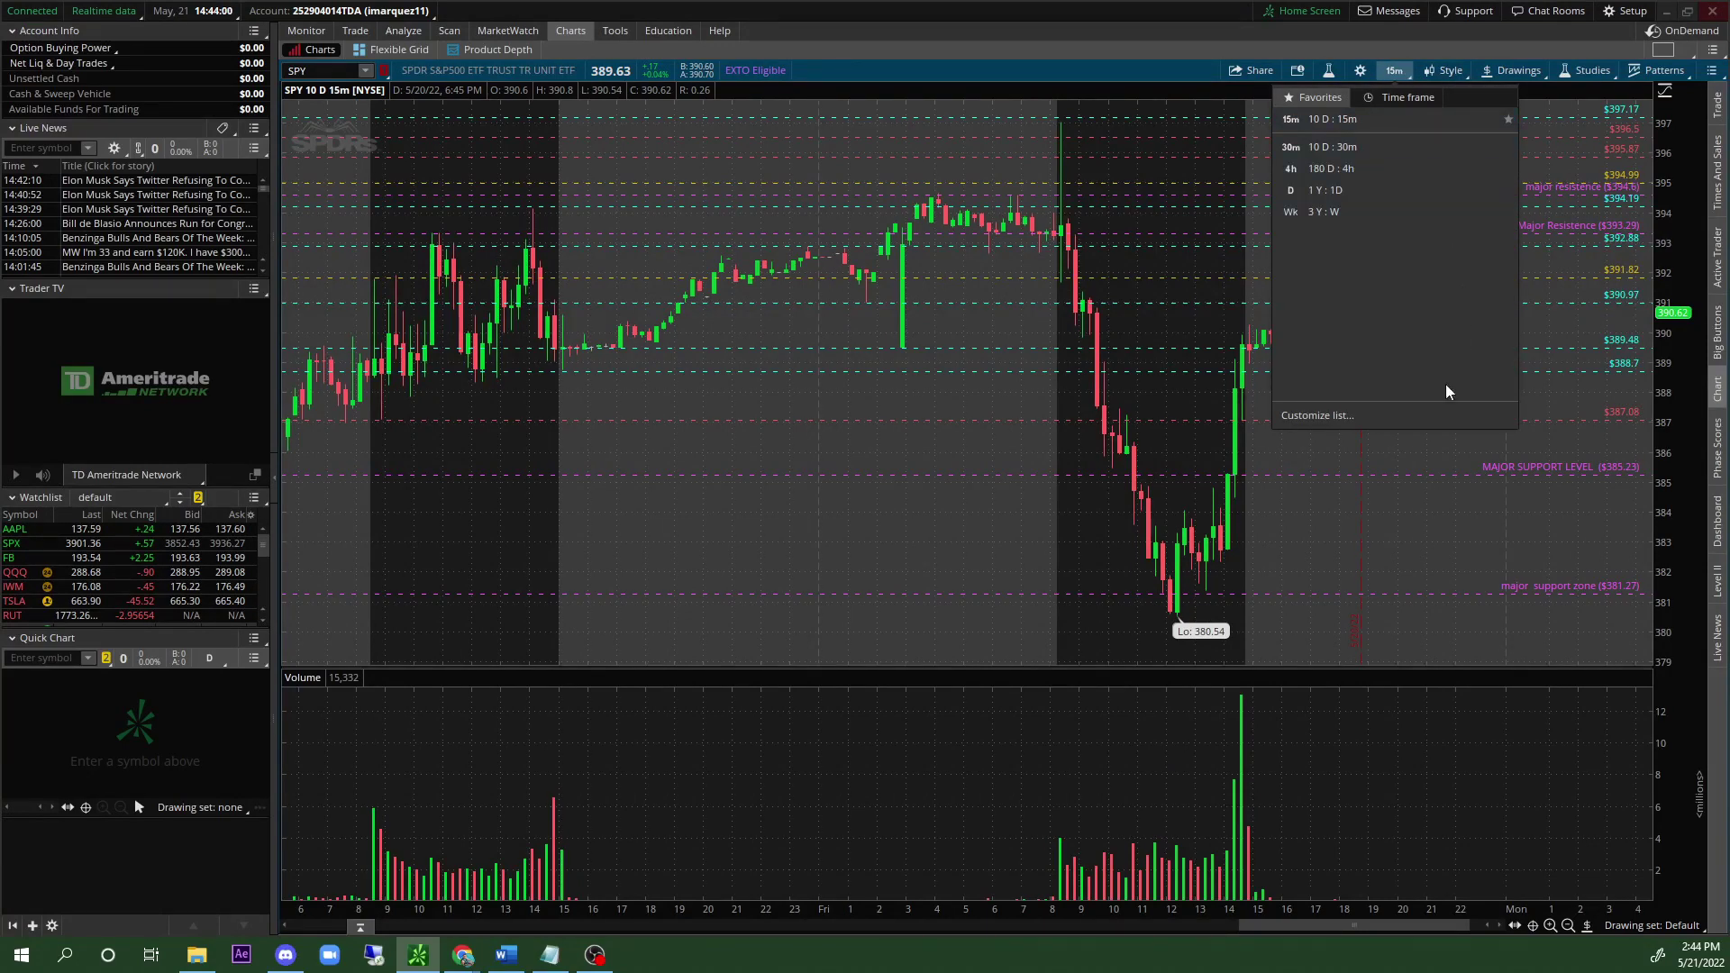
left_click(1409, 98)
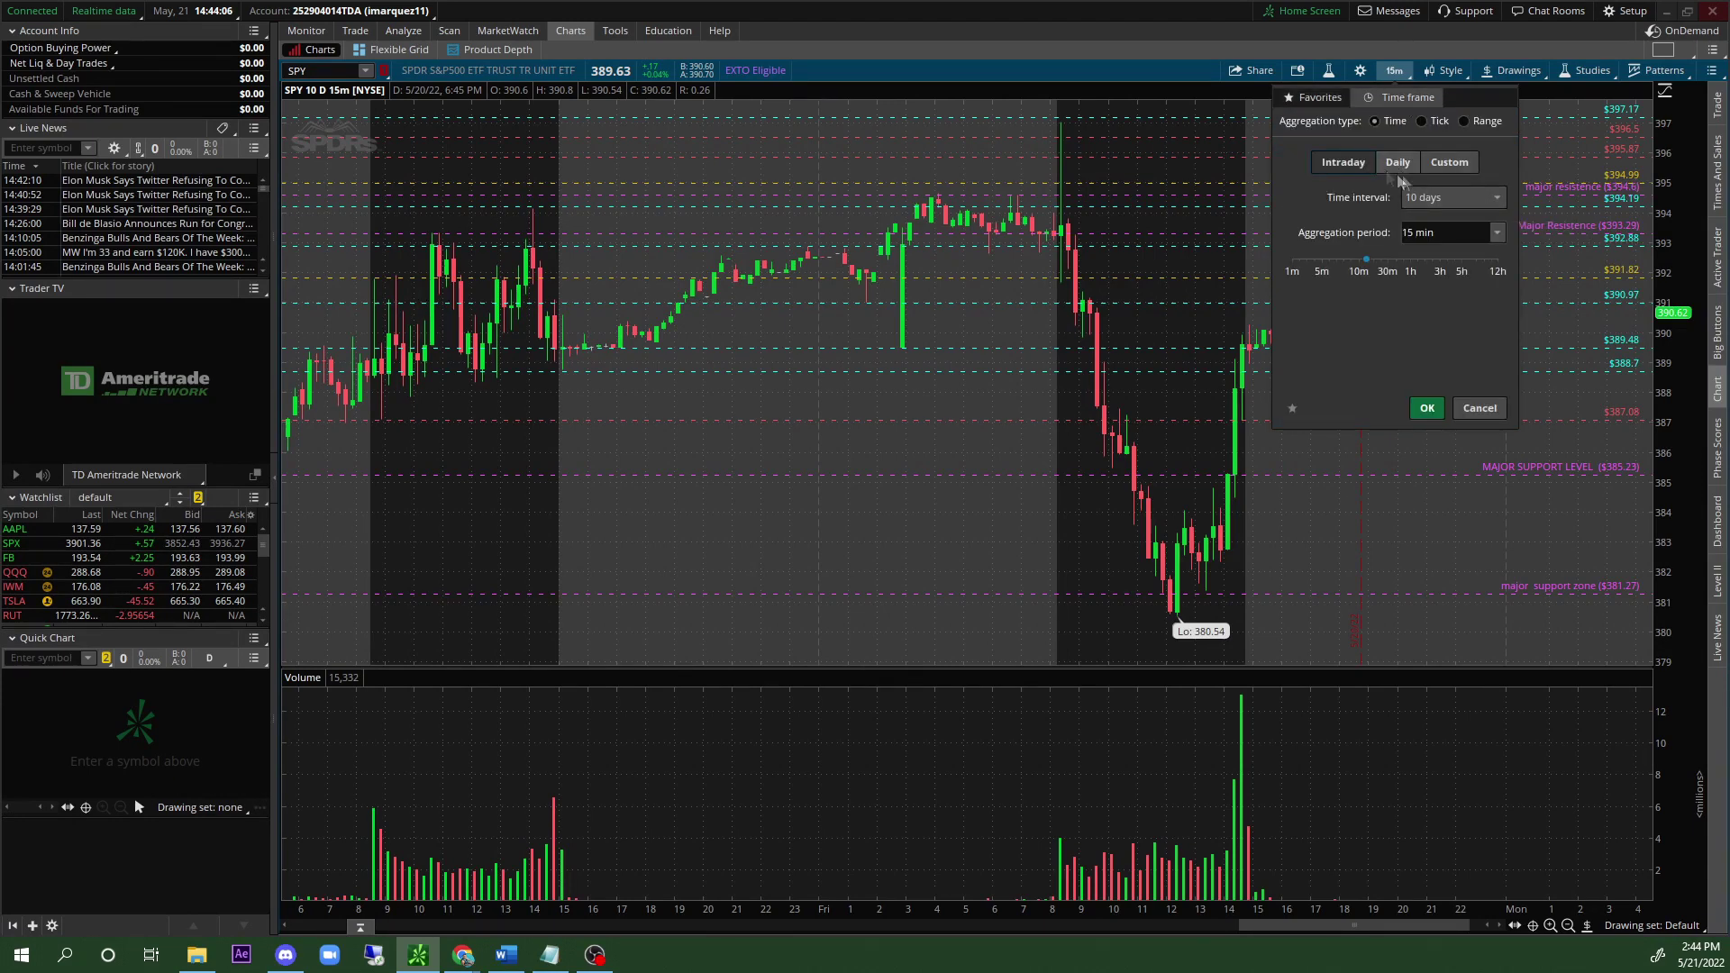
left_click(1440, 194)
left_click_drag(1499, 289, 1506, 241)
left_click(1453, 269)
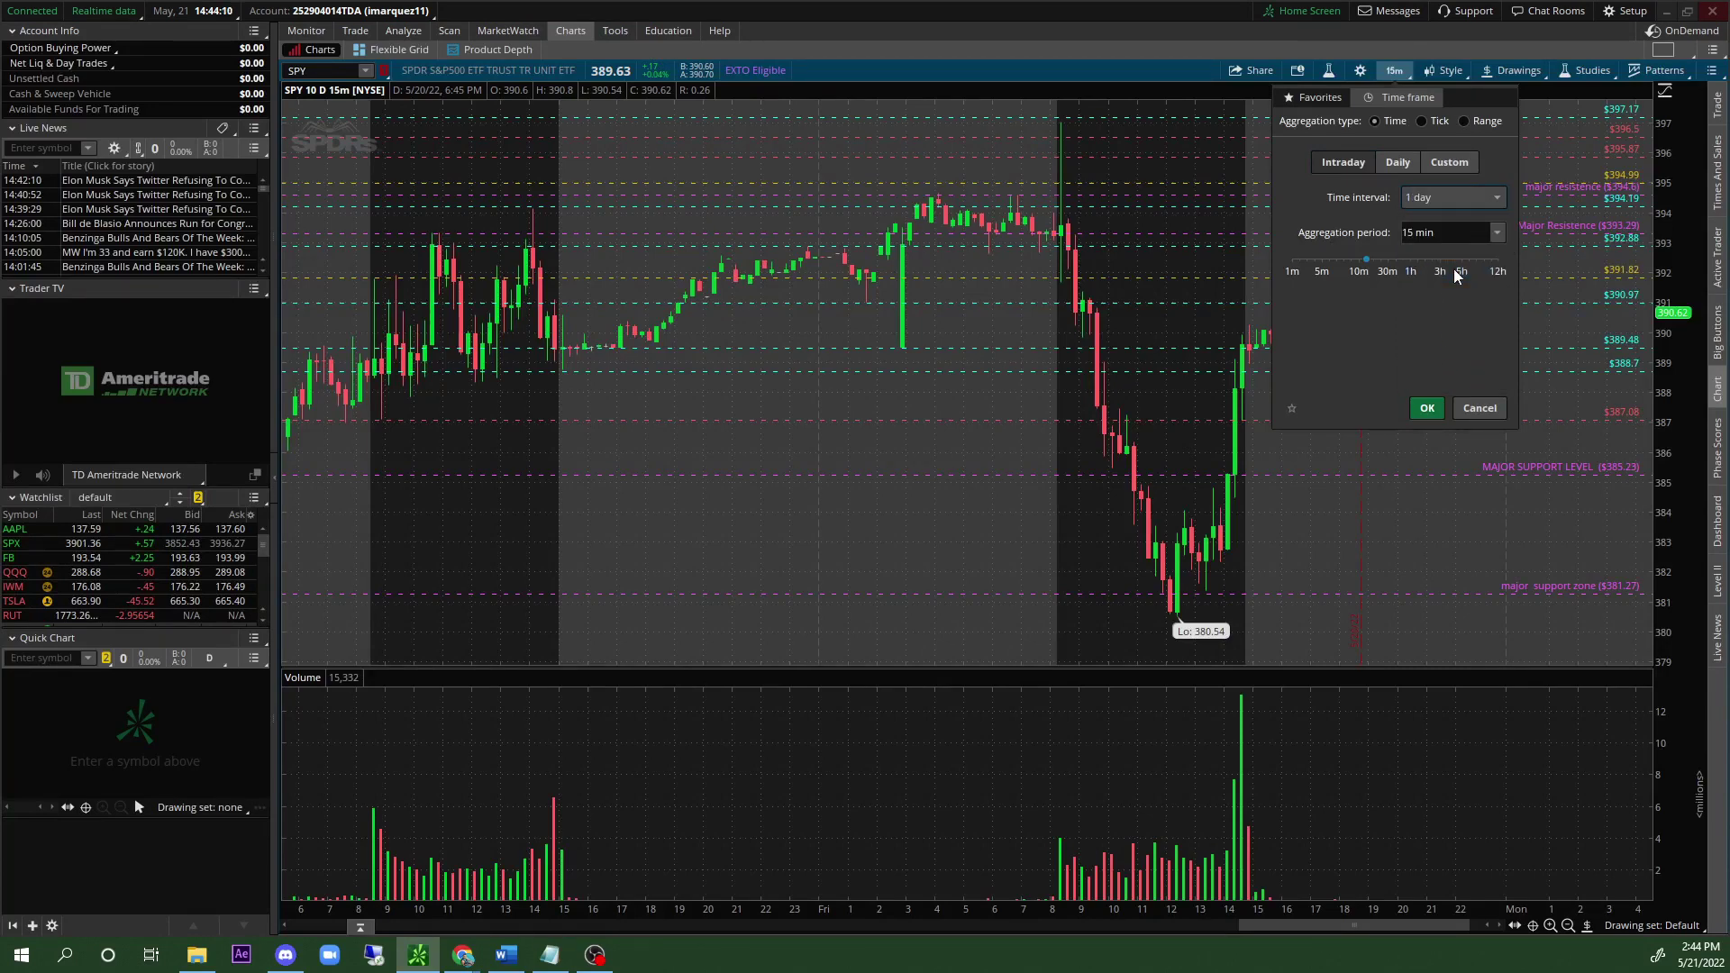
left_click(1419, 193)
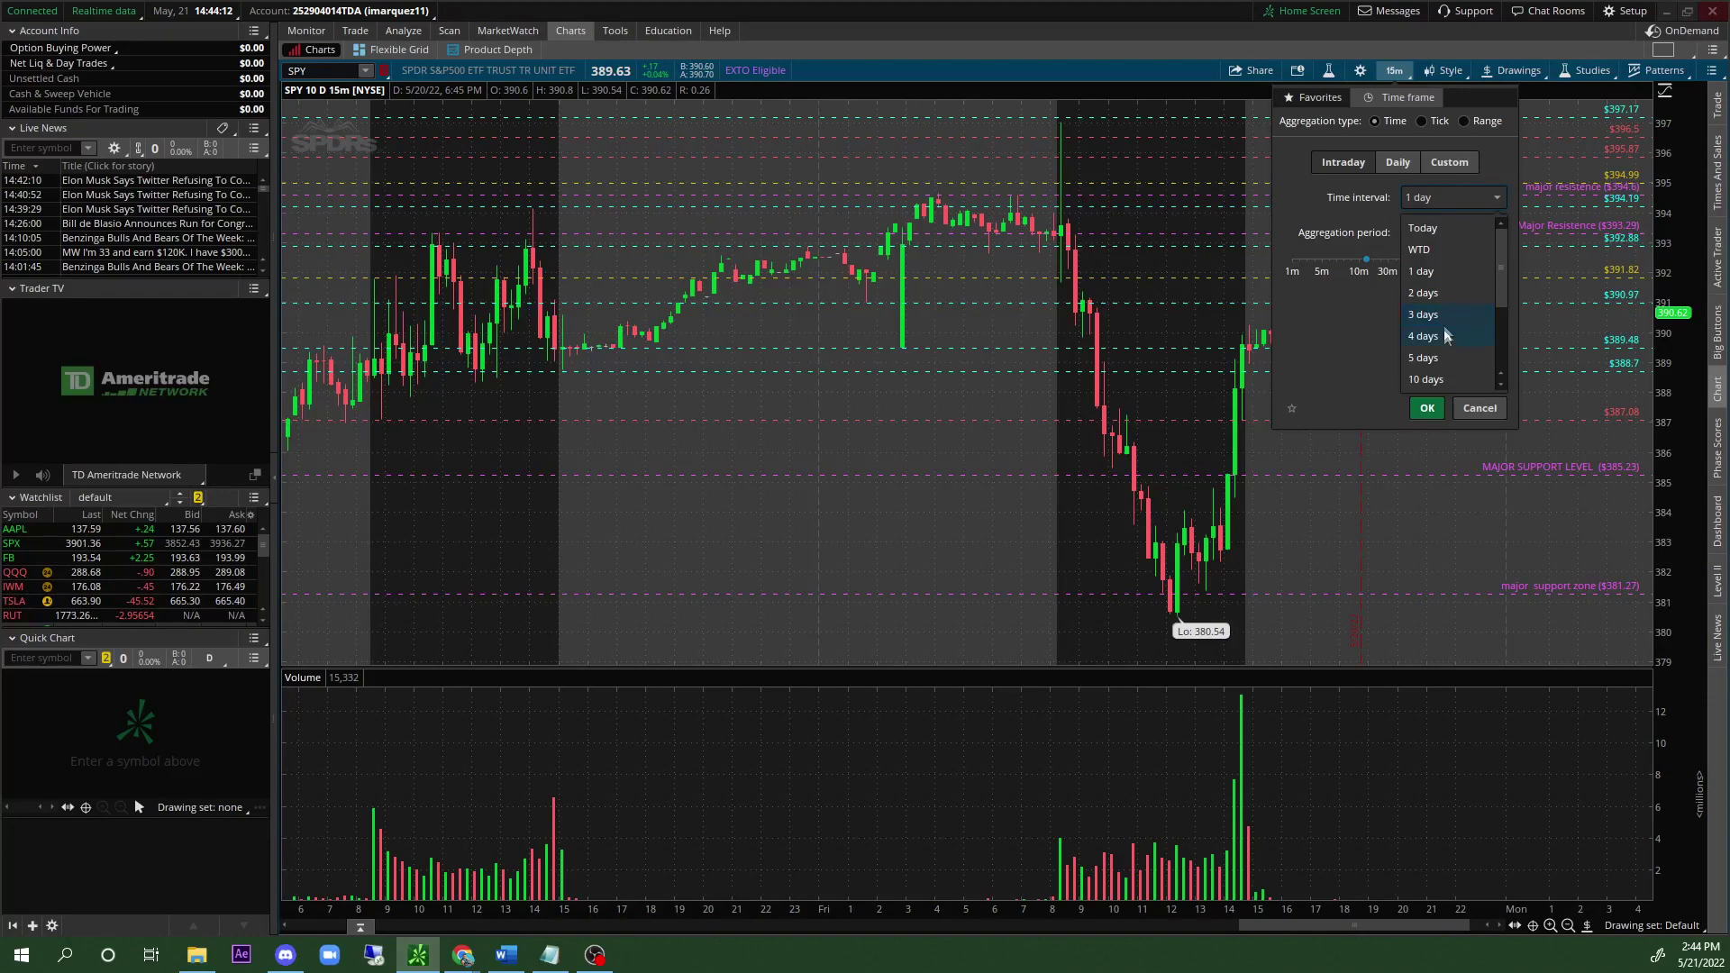
left_click(1440, 360)
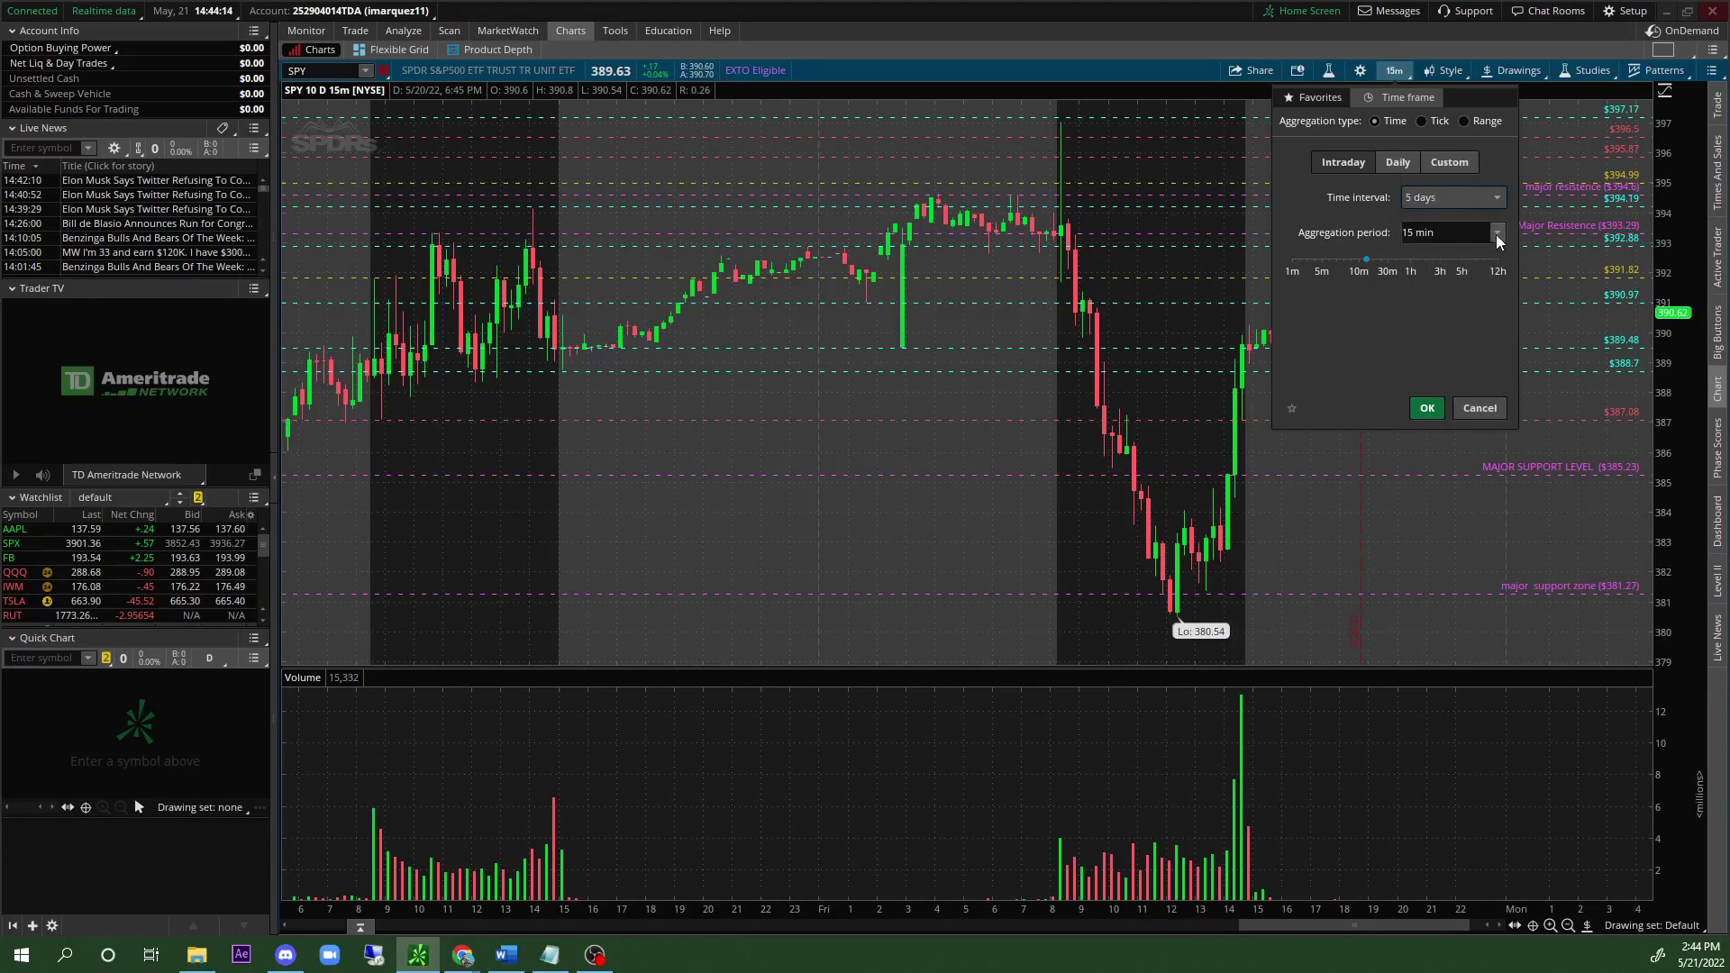
left_click(1498, 236)
left_click_drag(1500, 338, 1501, 283)
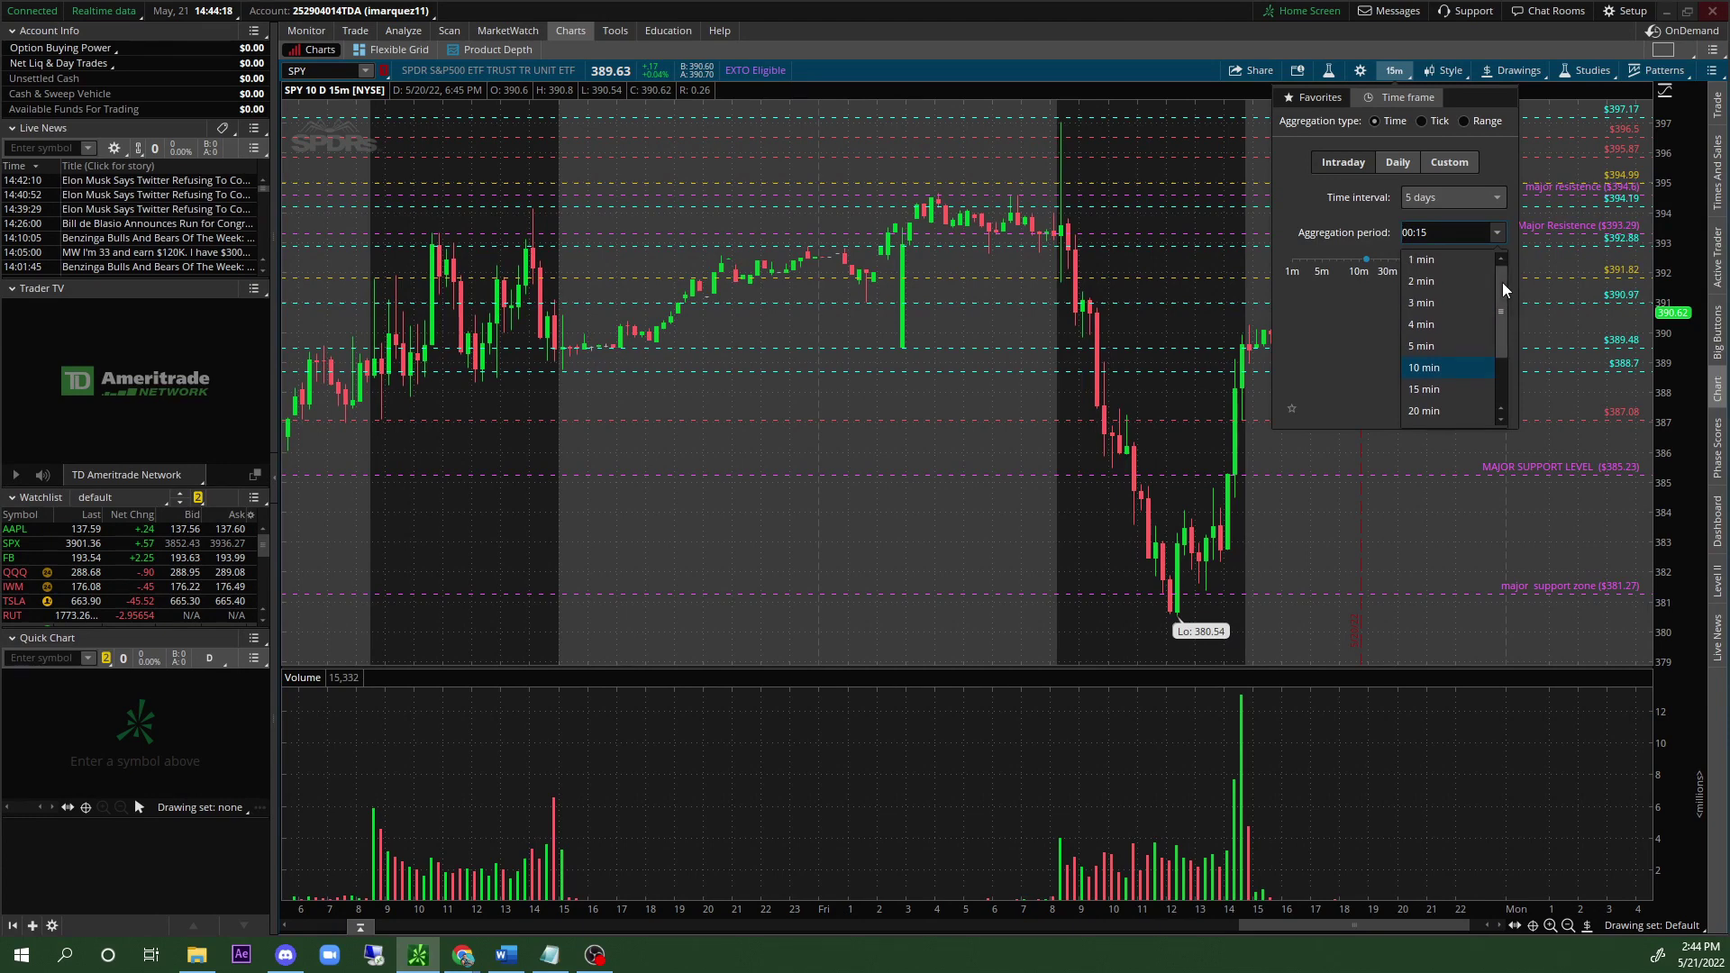
left_click(1444, 301)
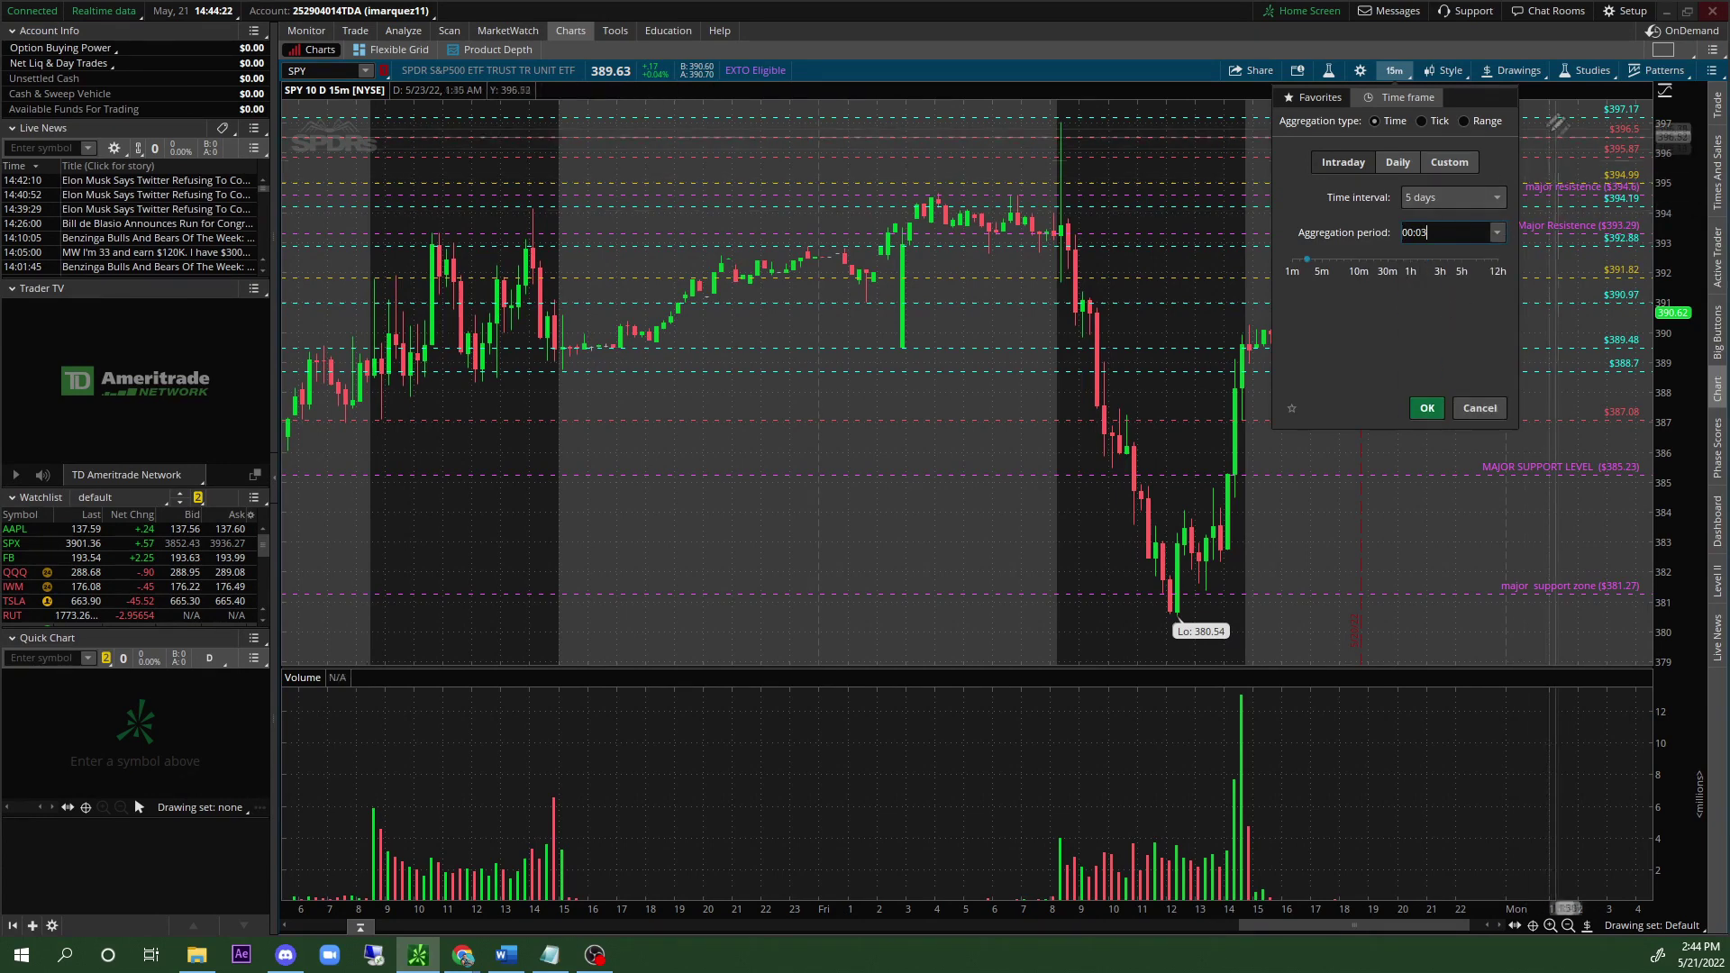
left_click(1426, 408)
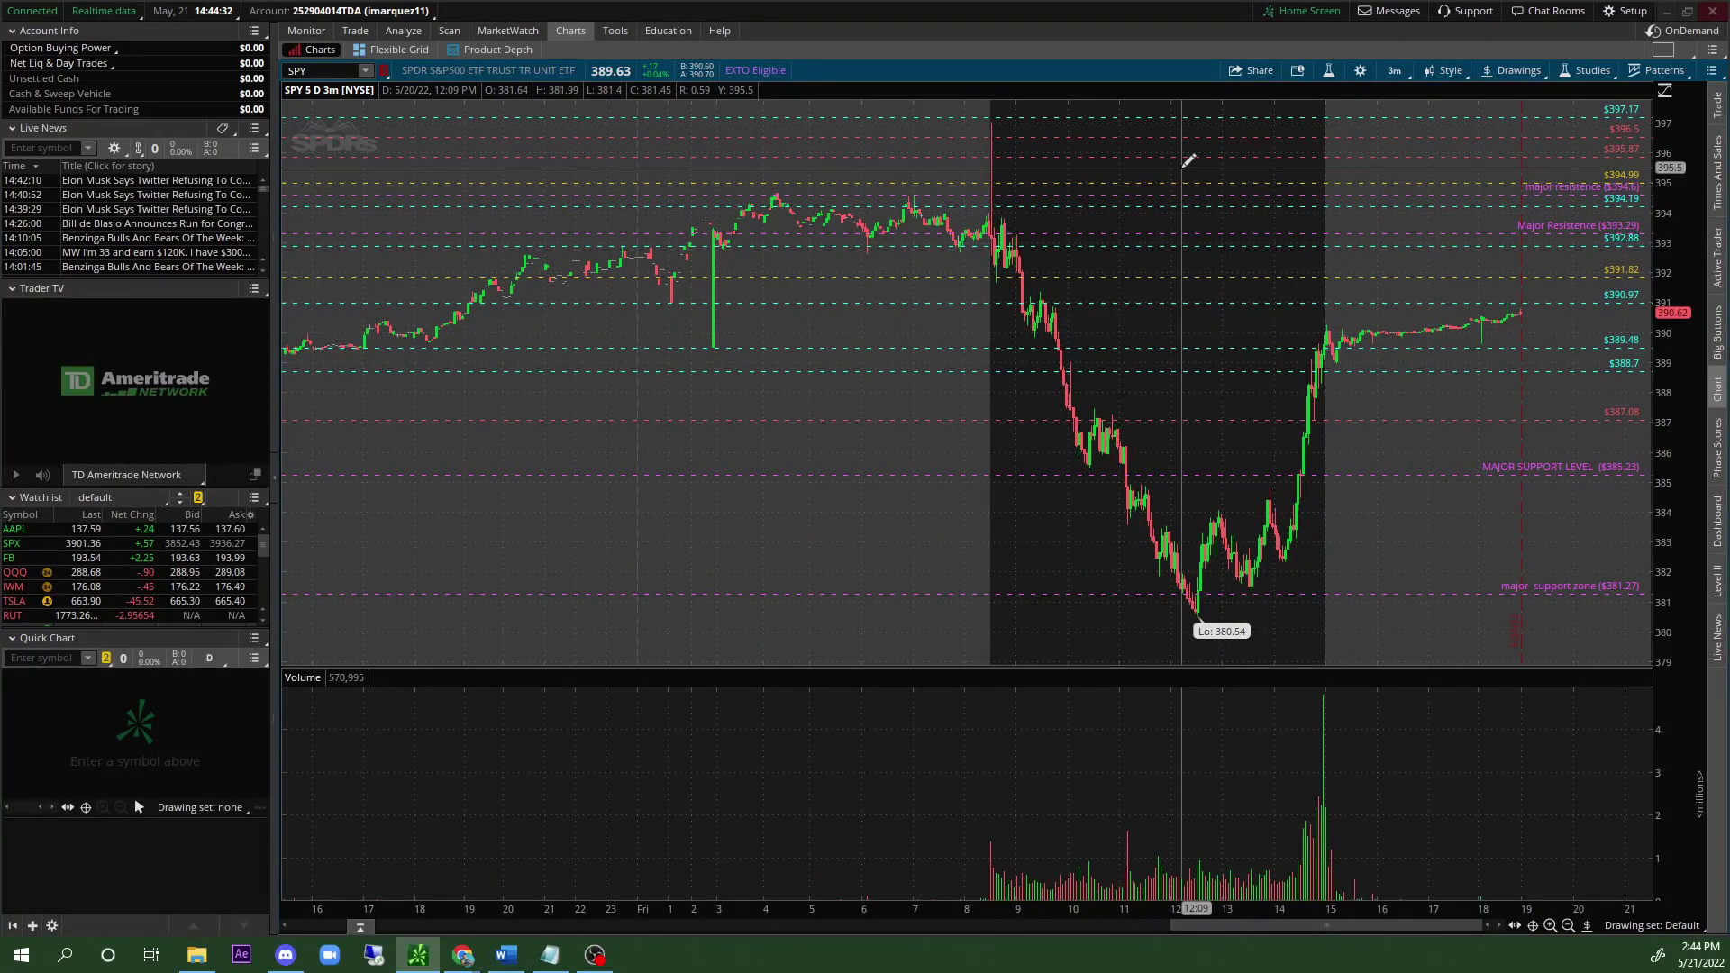
left_click_drag(1285, 923, 1221, 927)
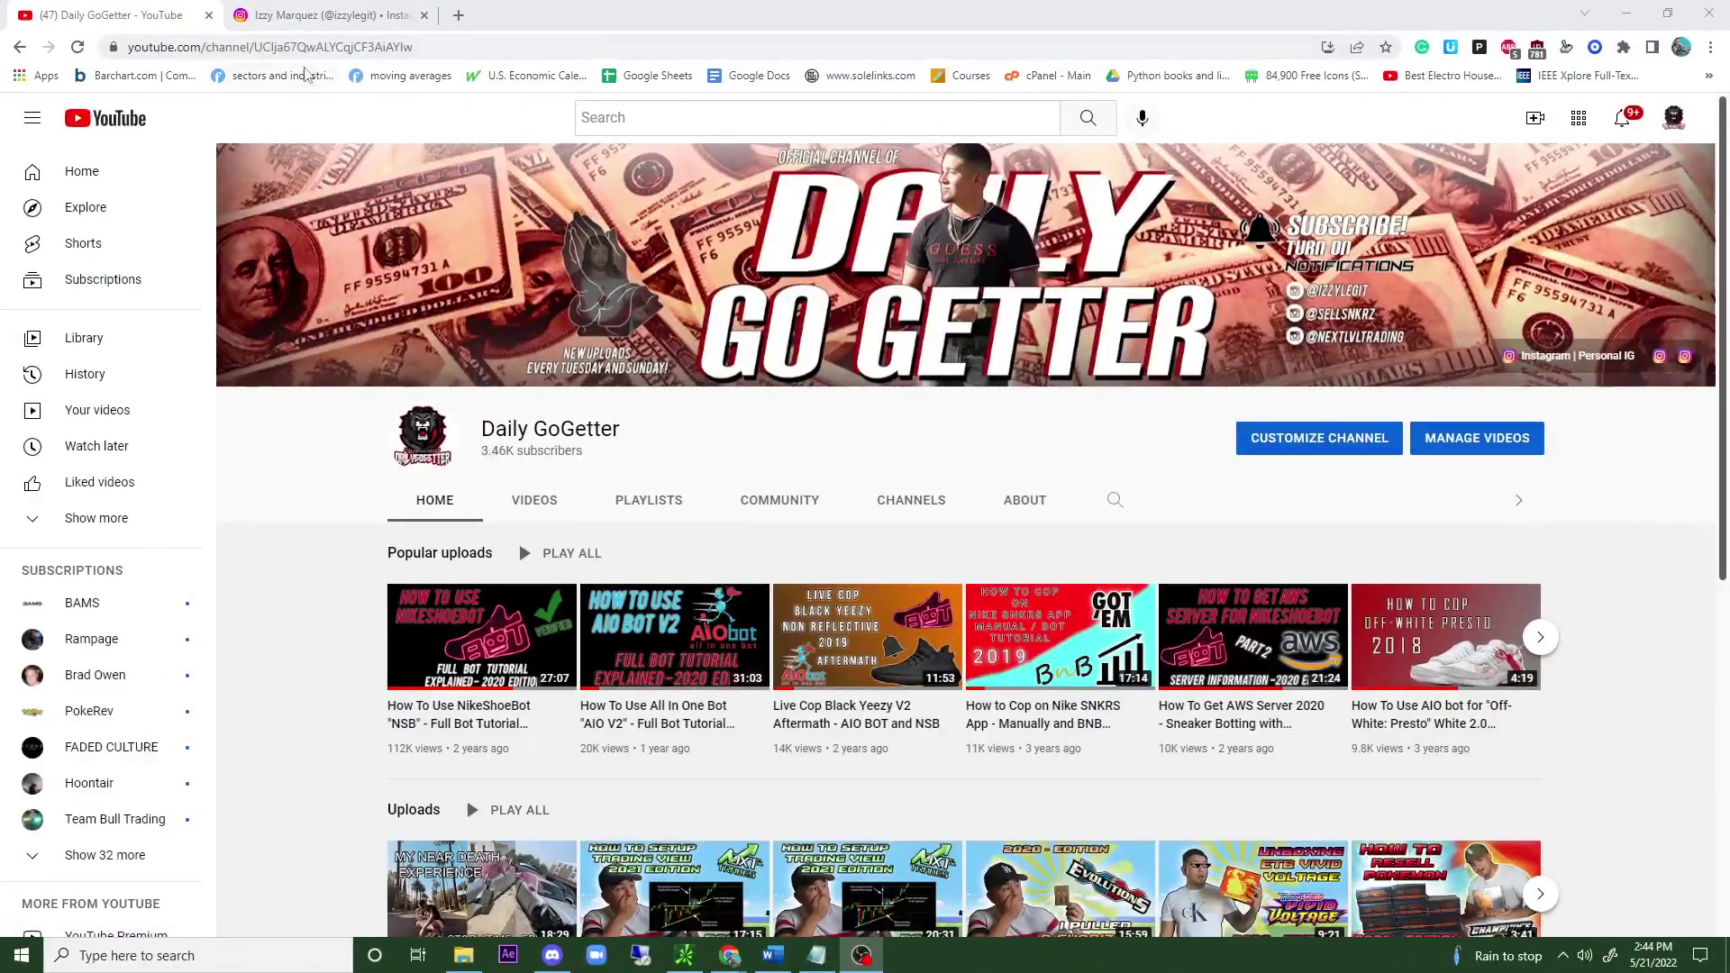
Open the MarketWatch U.S. Economic Calendar bookmark and scroll through the weekly report tables.
left_click(537, 75)
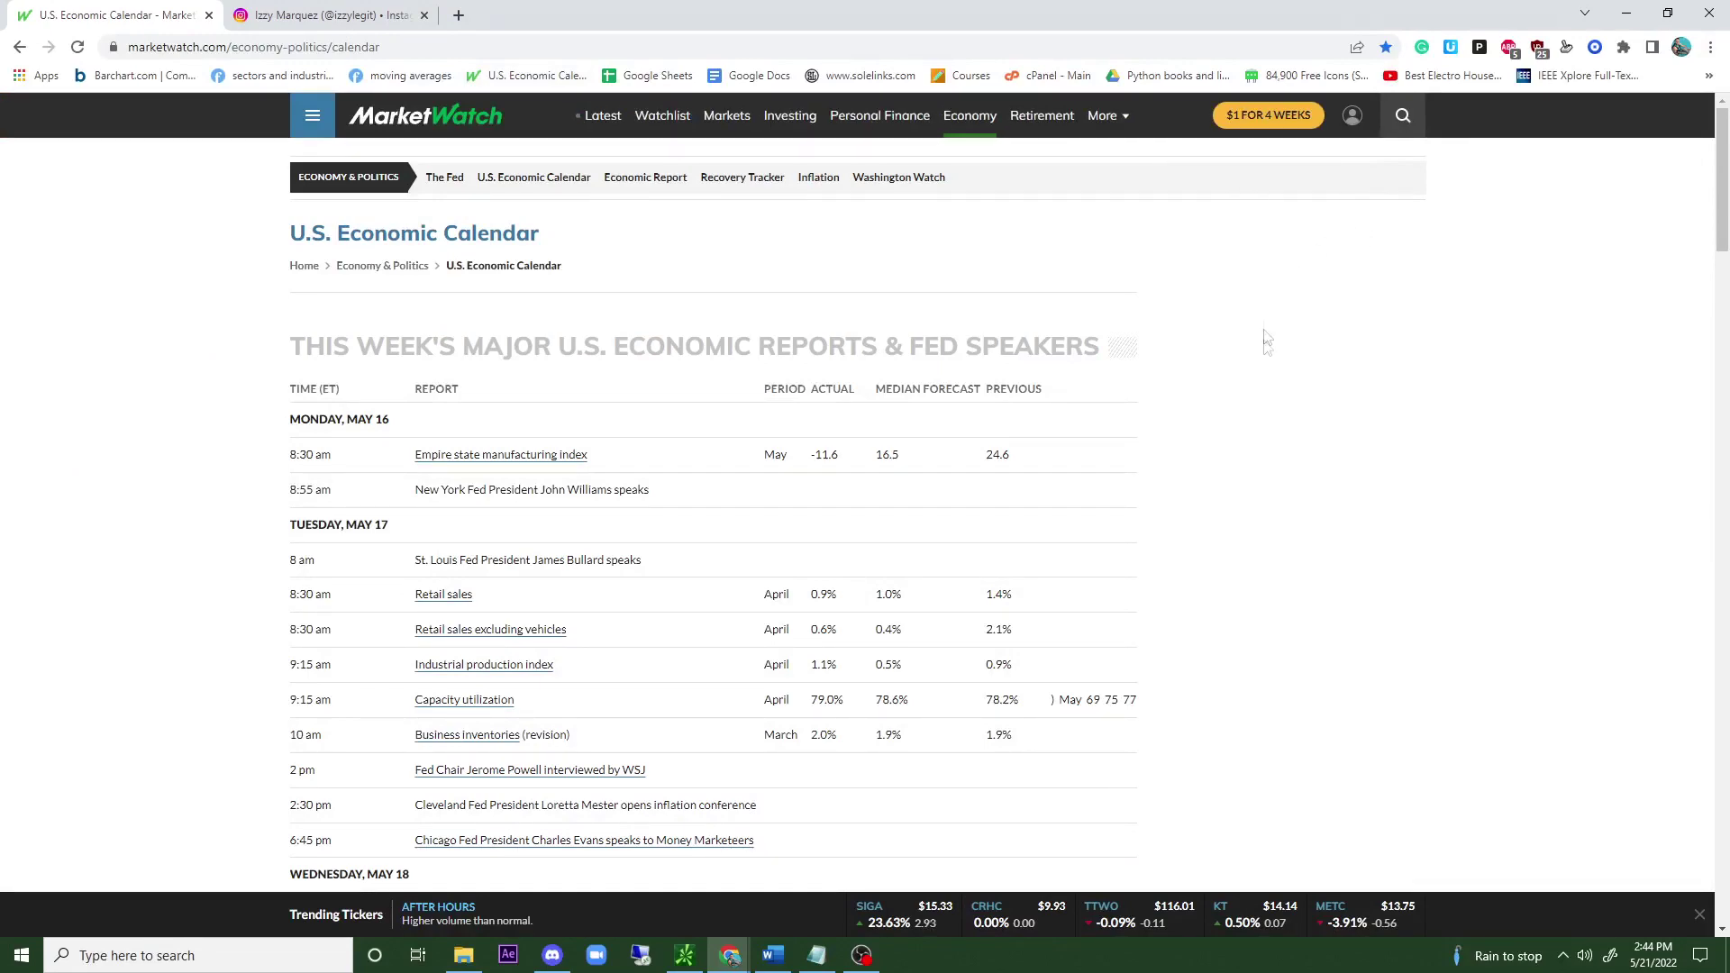
scroll(1310, 439, "down", 2)
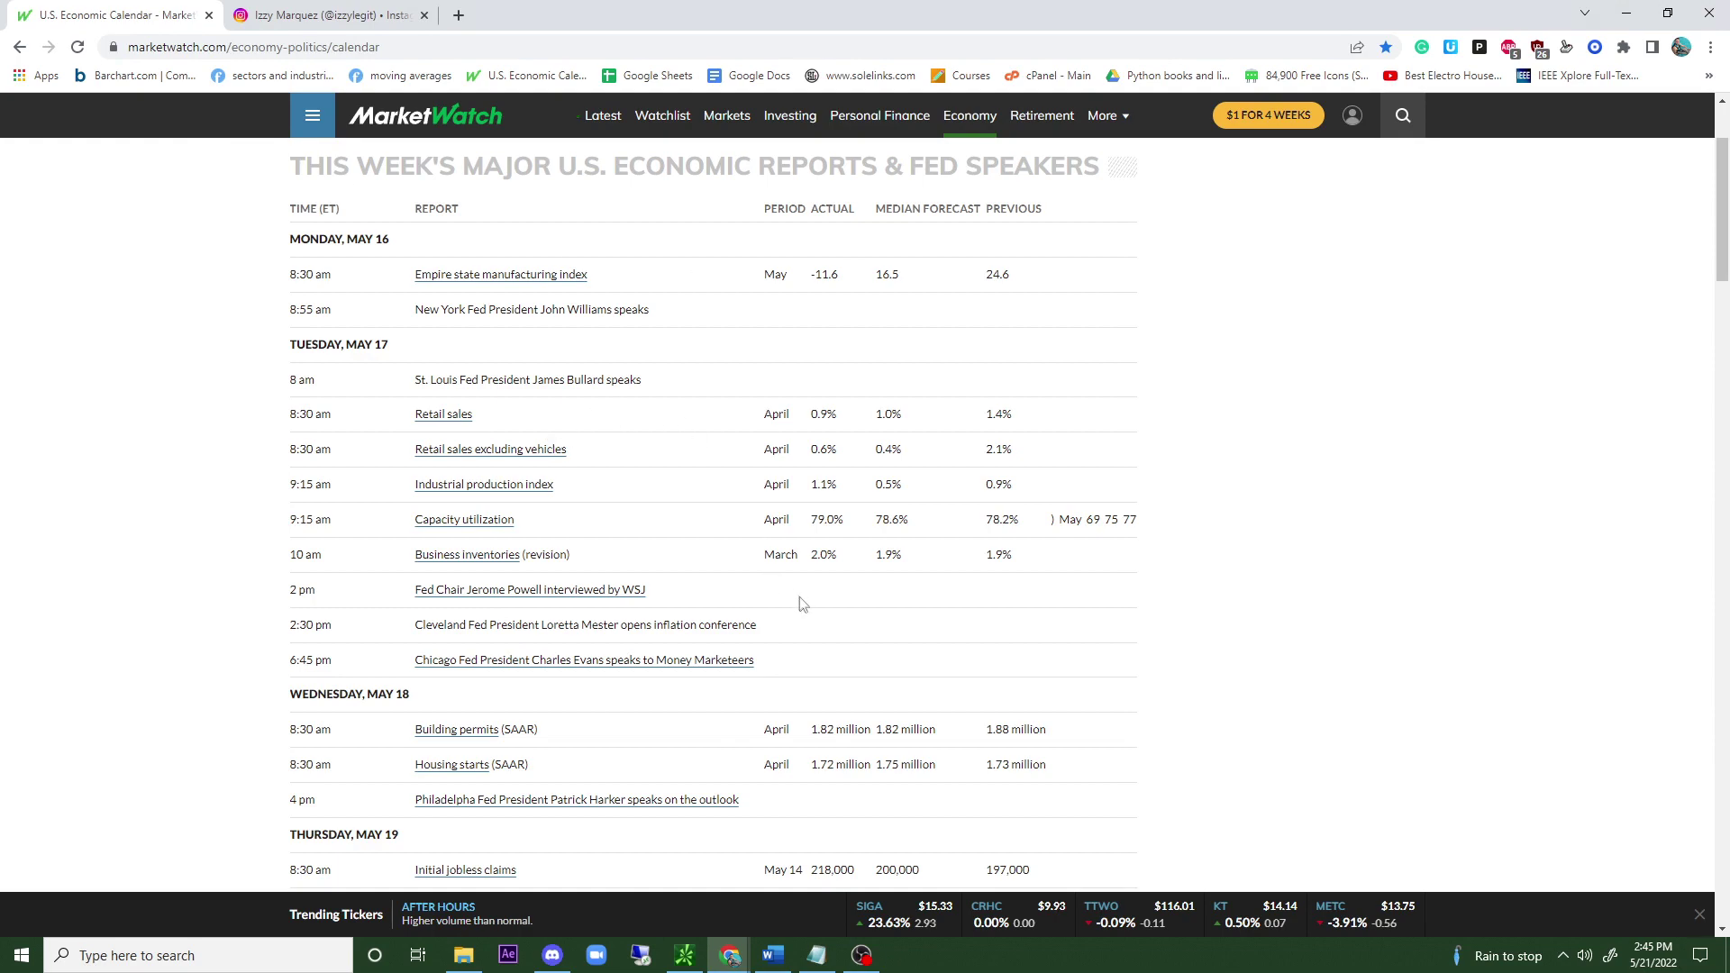
scroll(799, 597, "down", 7)
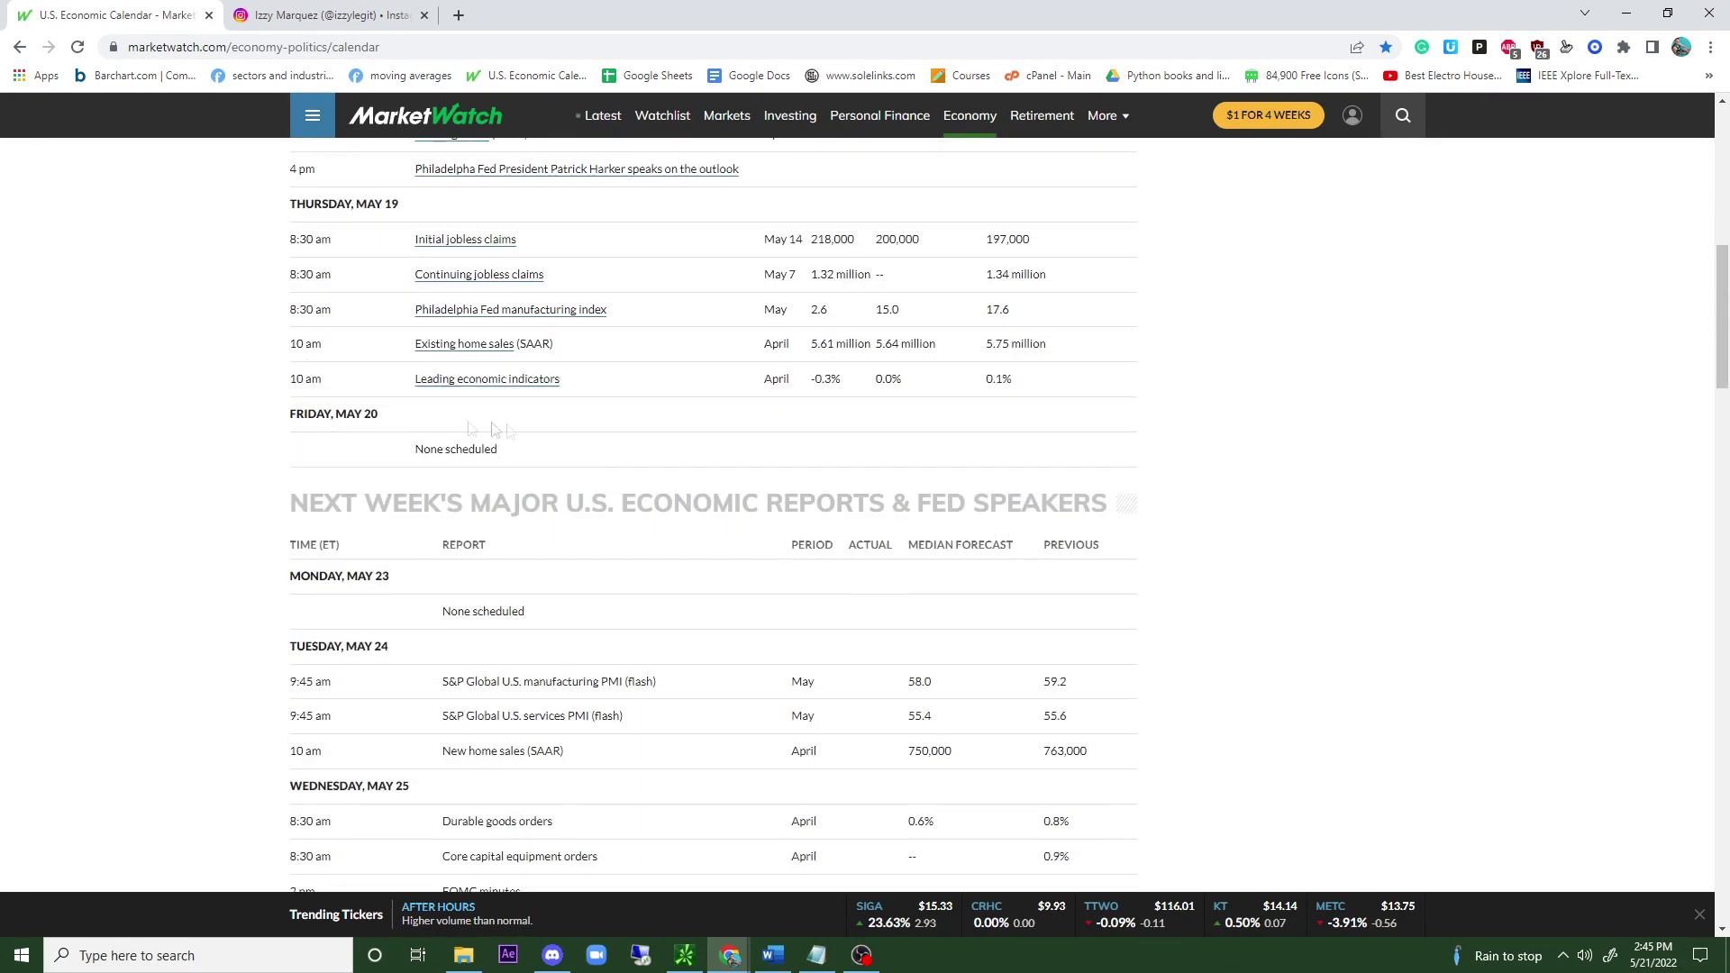
scroll(526, 480, "down", 3)
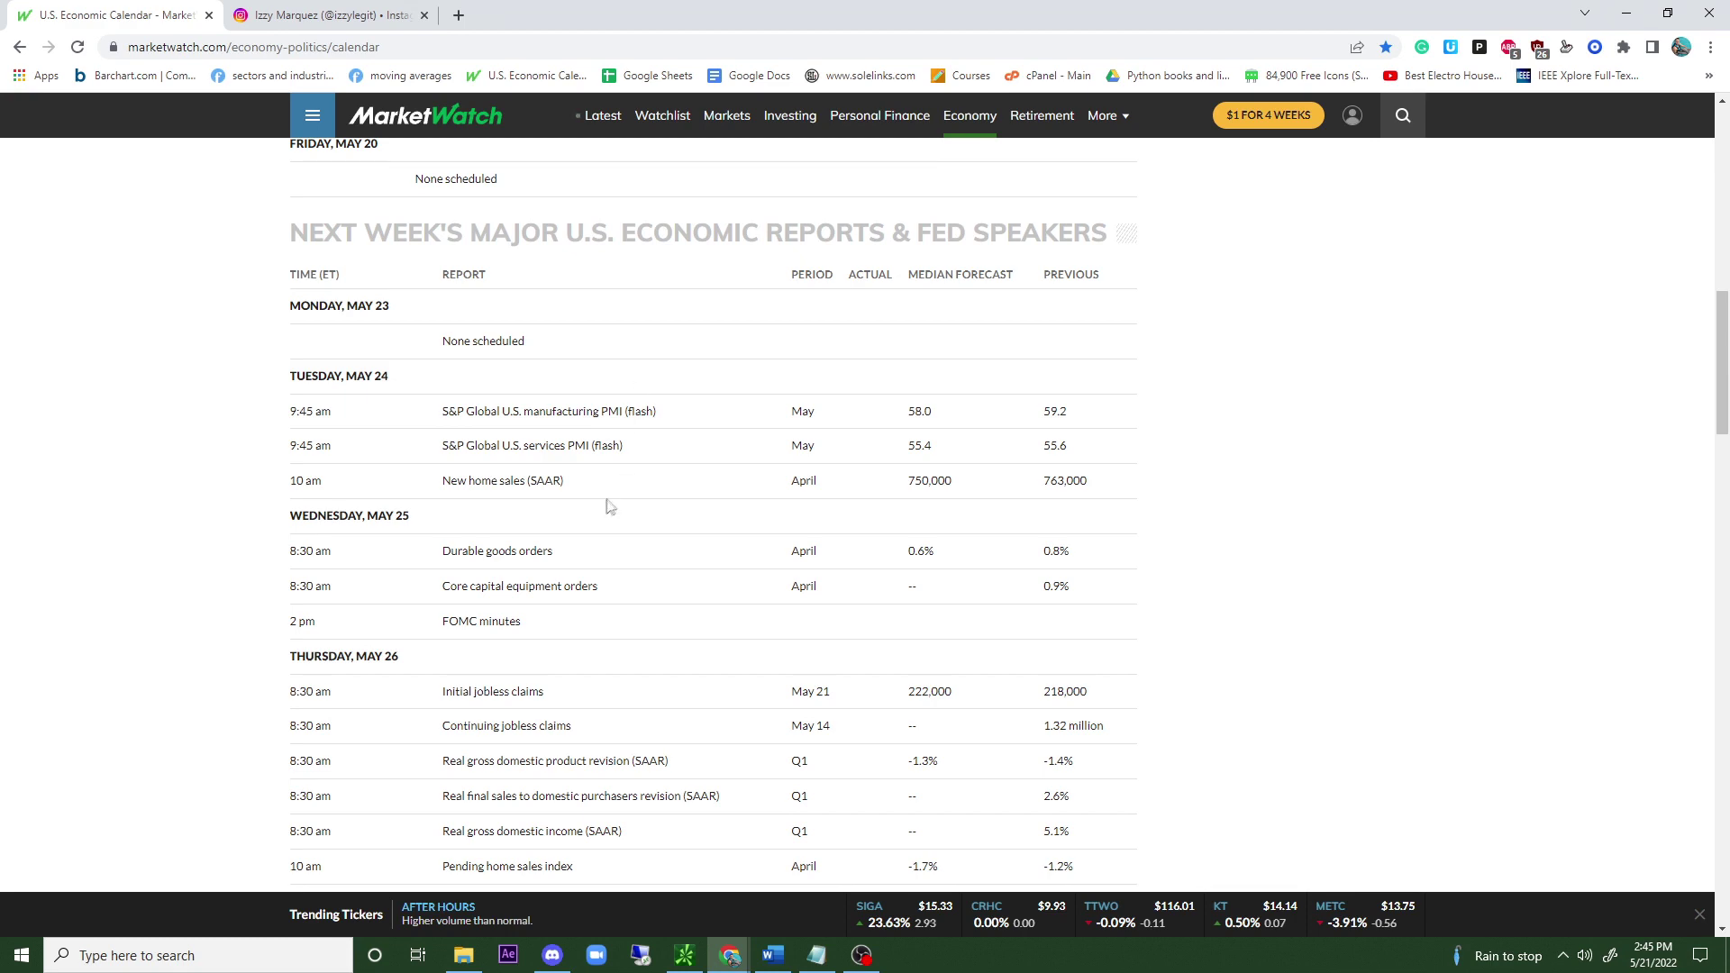
scroll(584, 511, "down", 2)
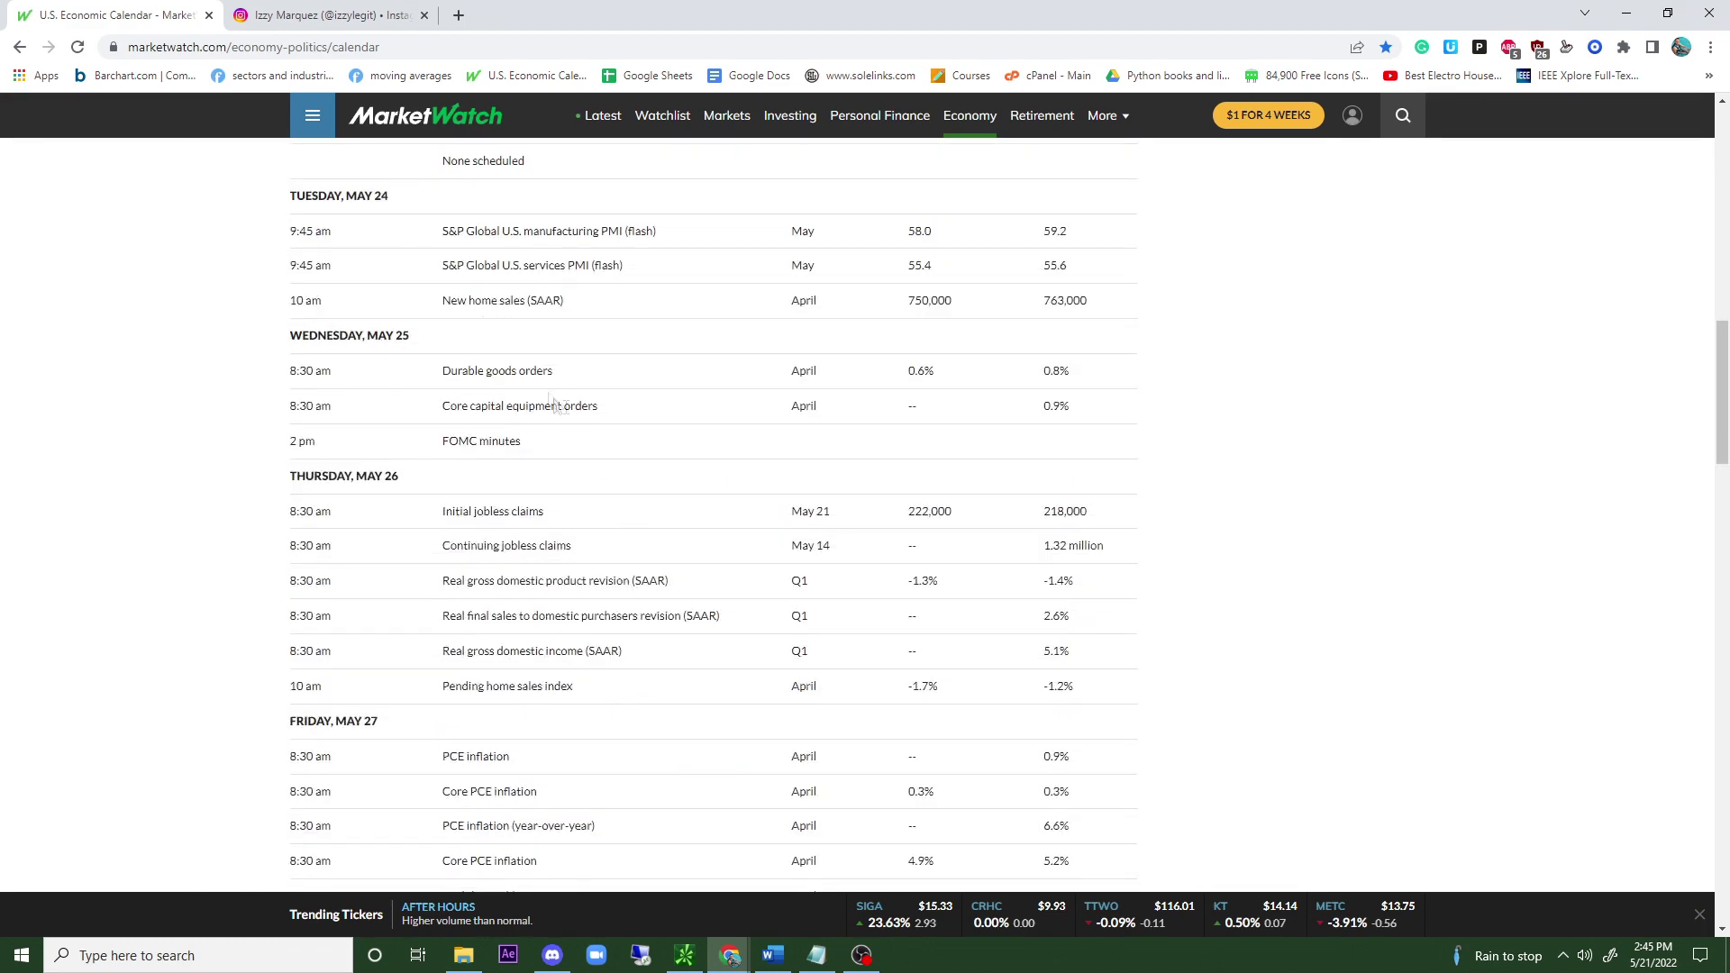
scroll(712, 604, "up", 2)
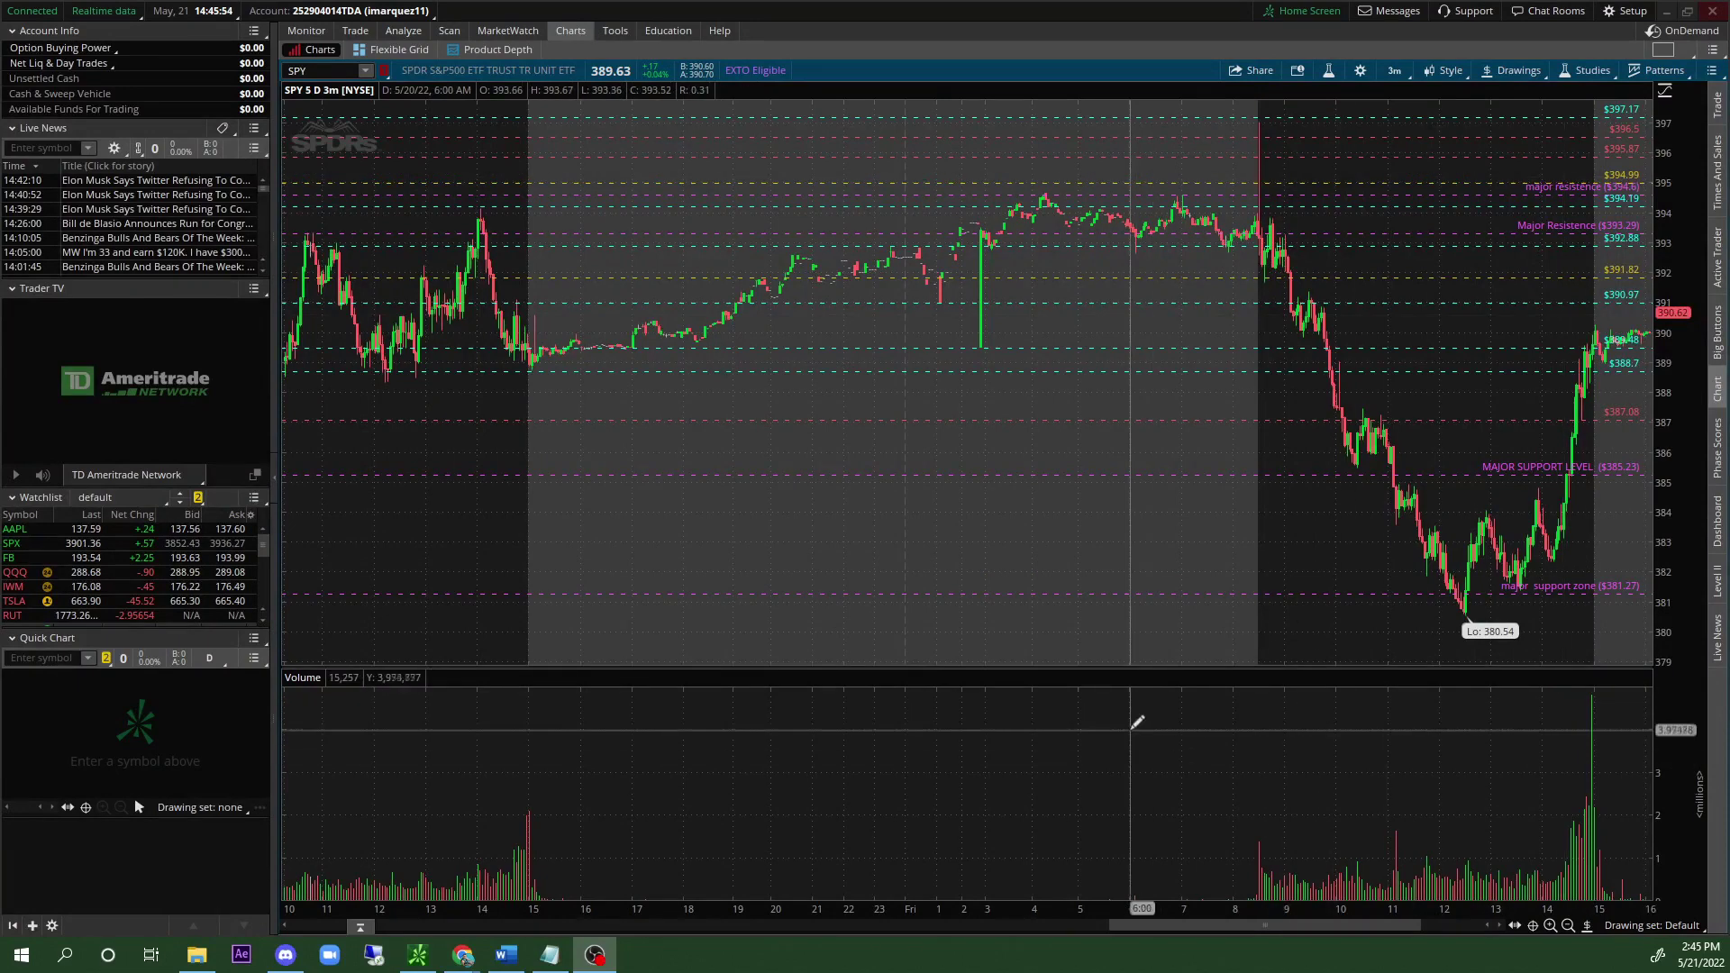
left_click_drag(1234, 928, 1267, 926)
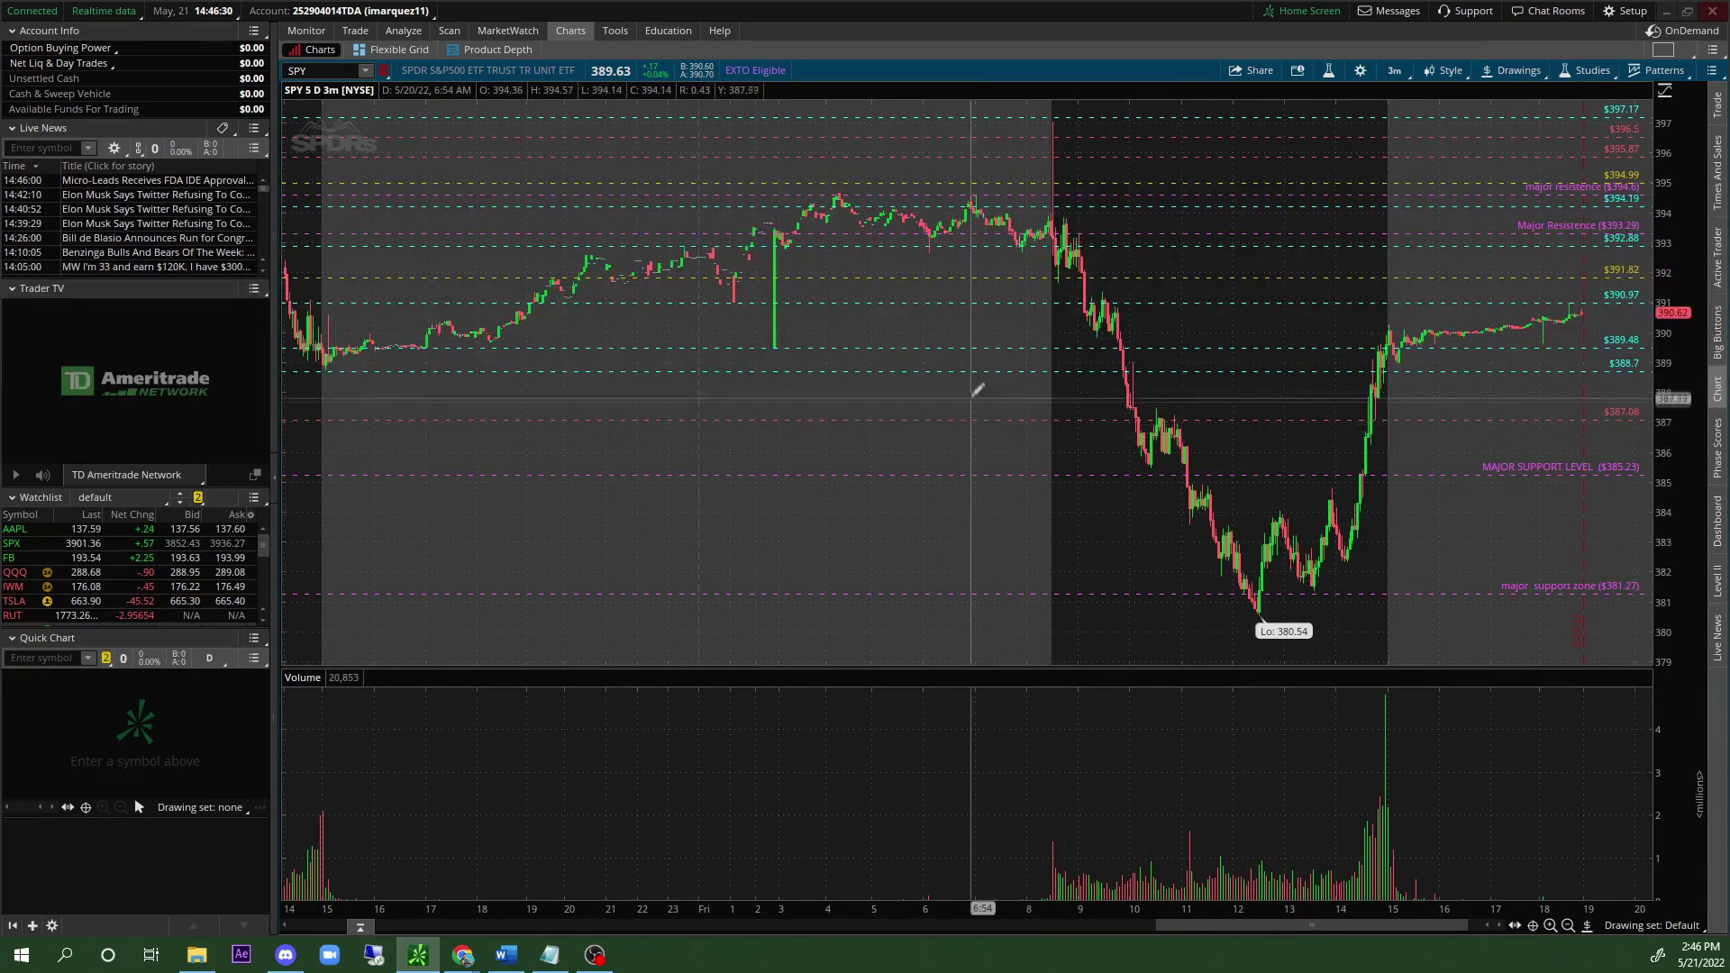
Draw an ellipse around Friday's opening price spike near $395 at the chart's top.
left_click(1587, 926)
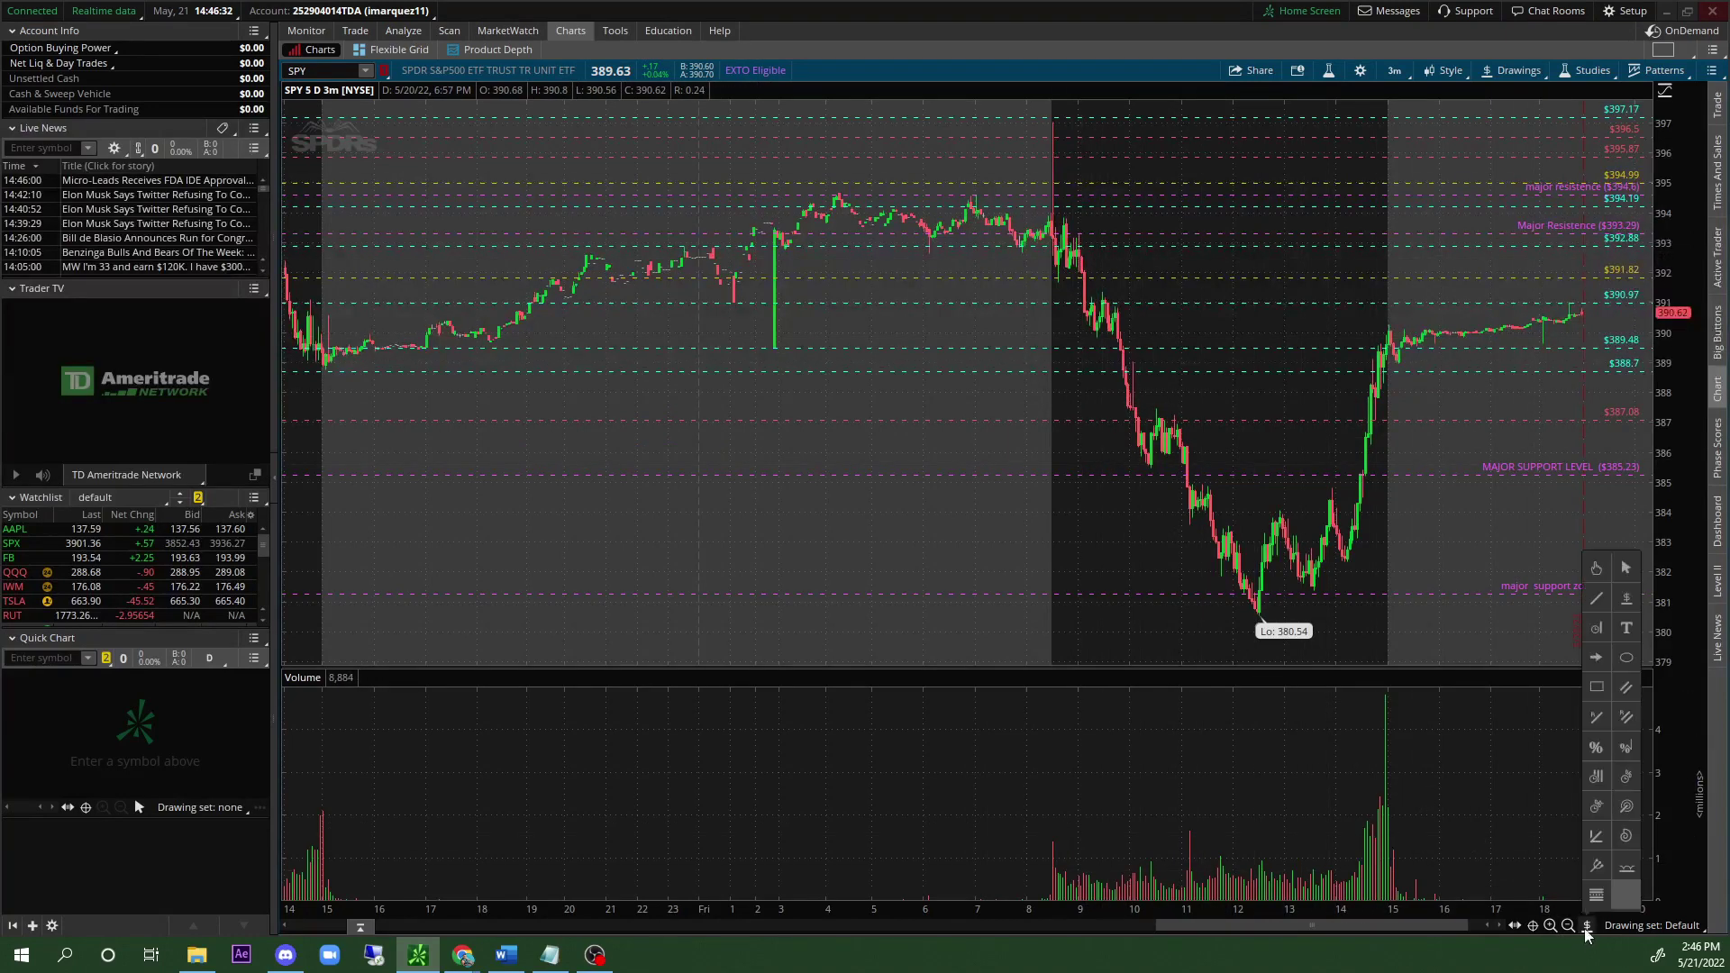
left_click(1626, 668)
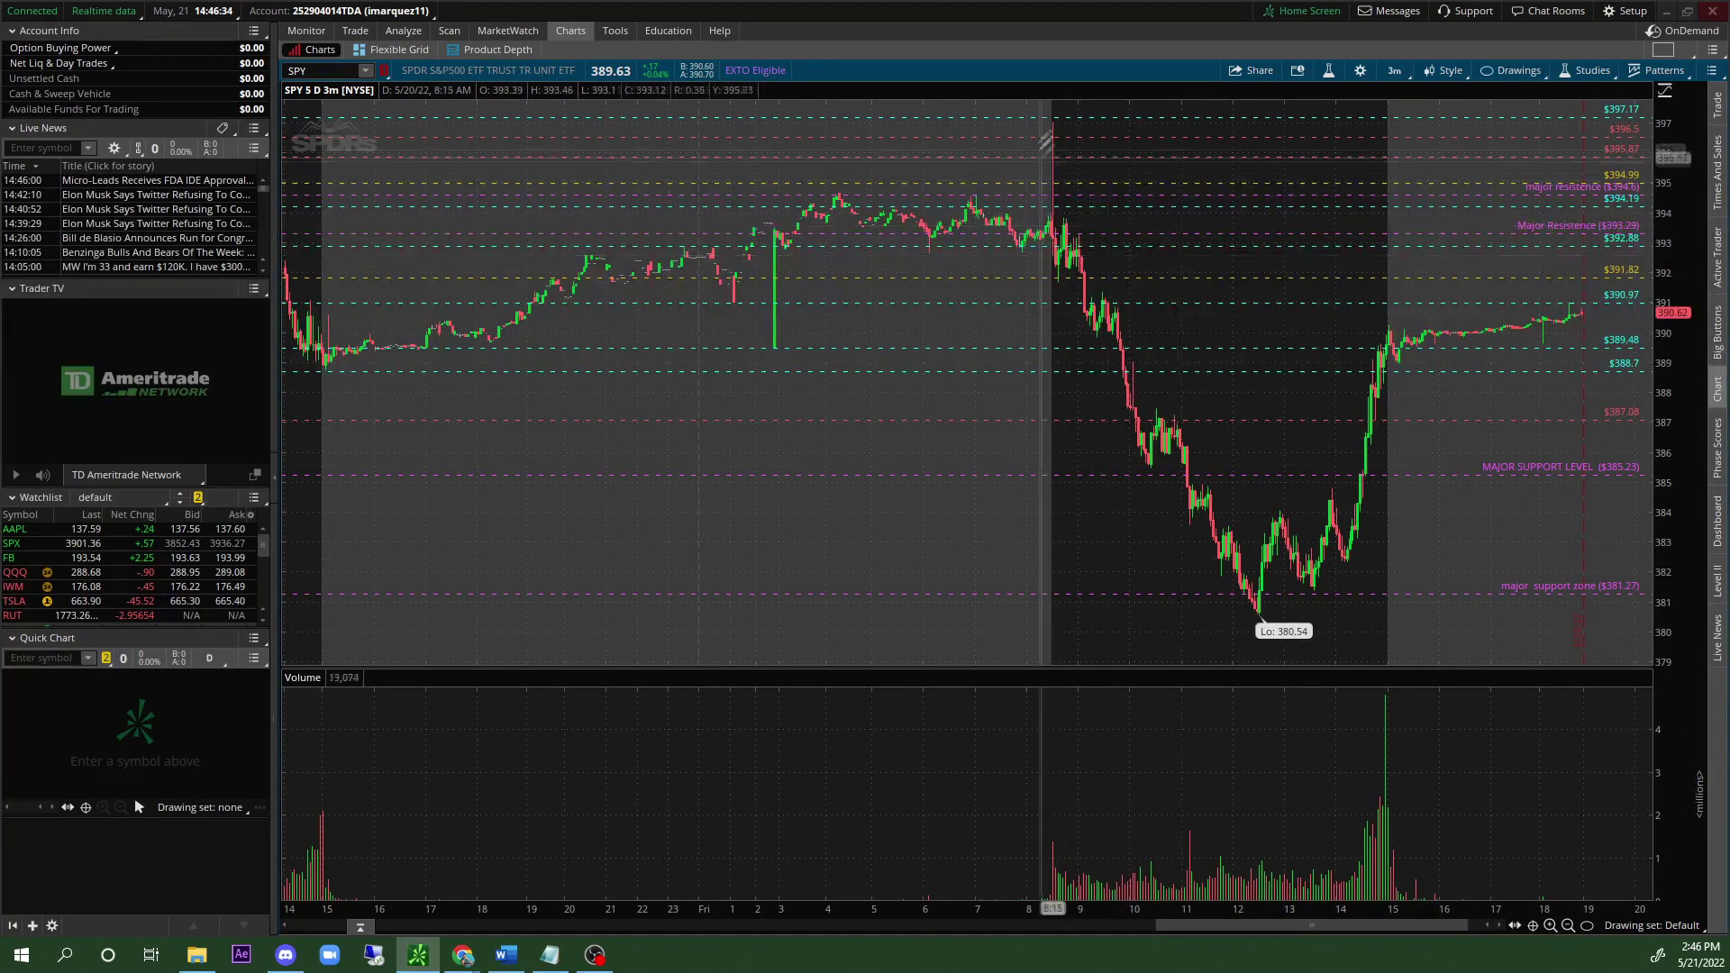
left_click(1028, 115)
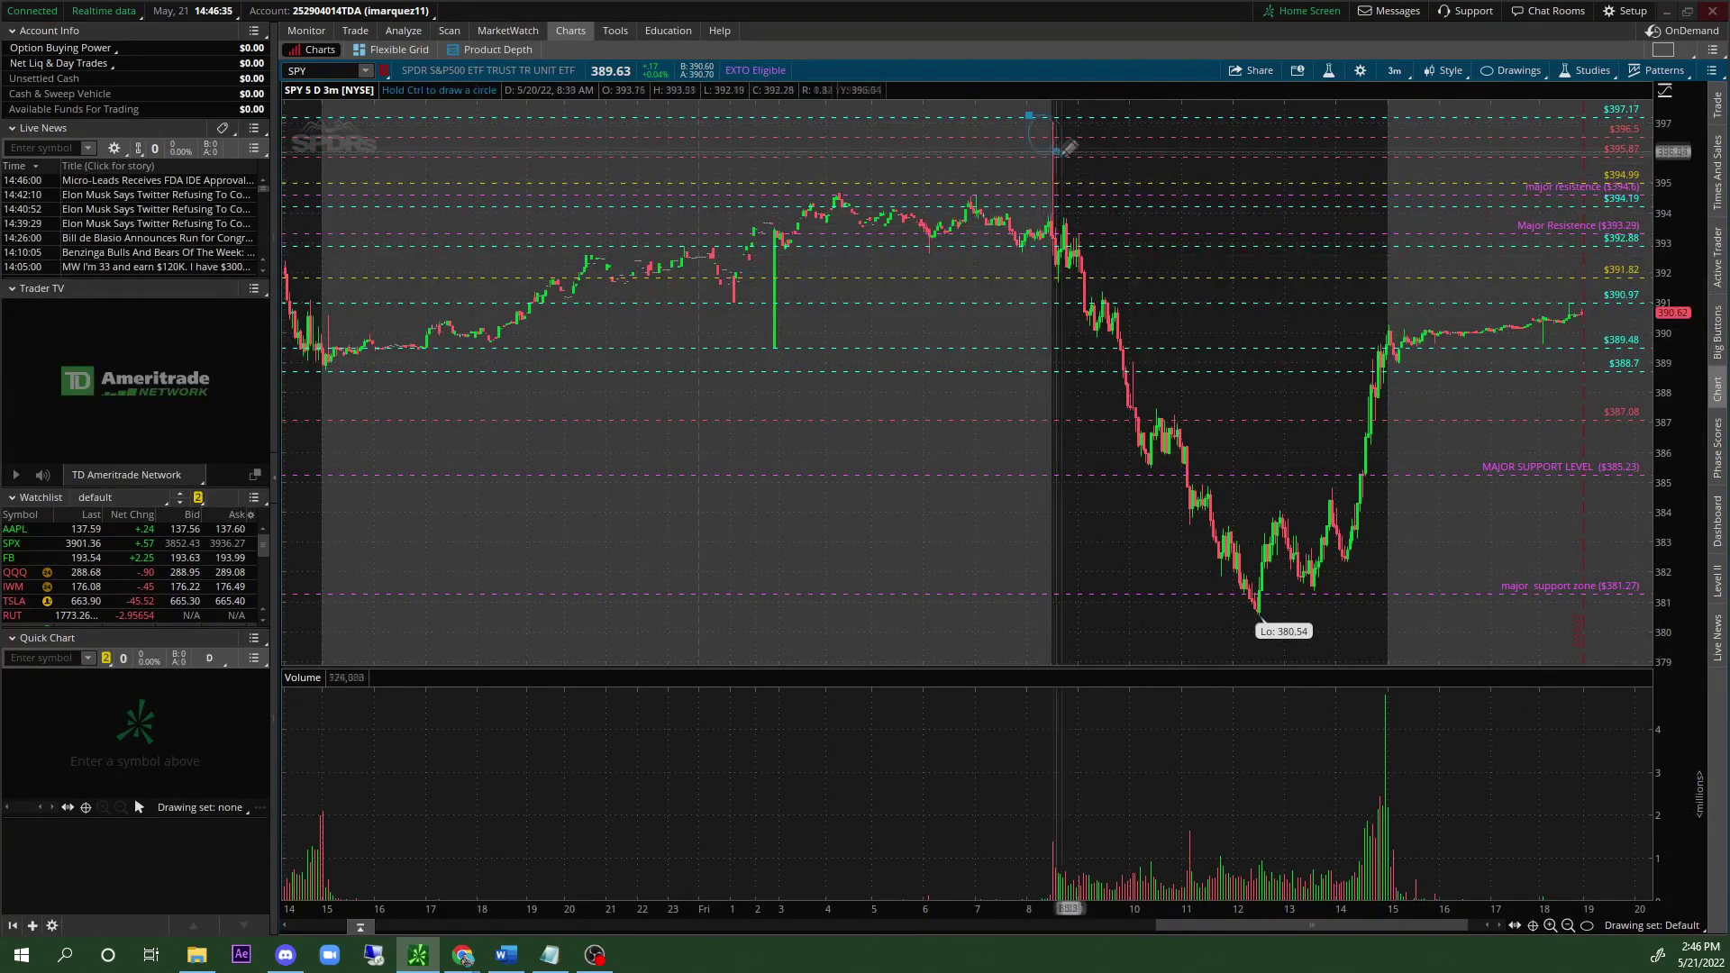
left_click(1083, 215)
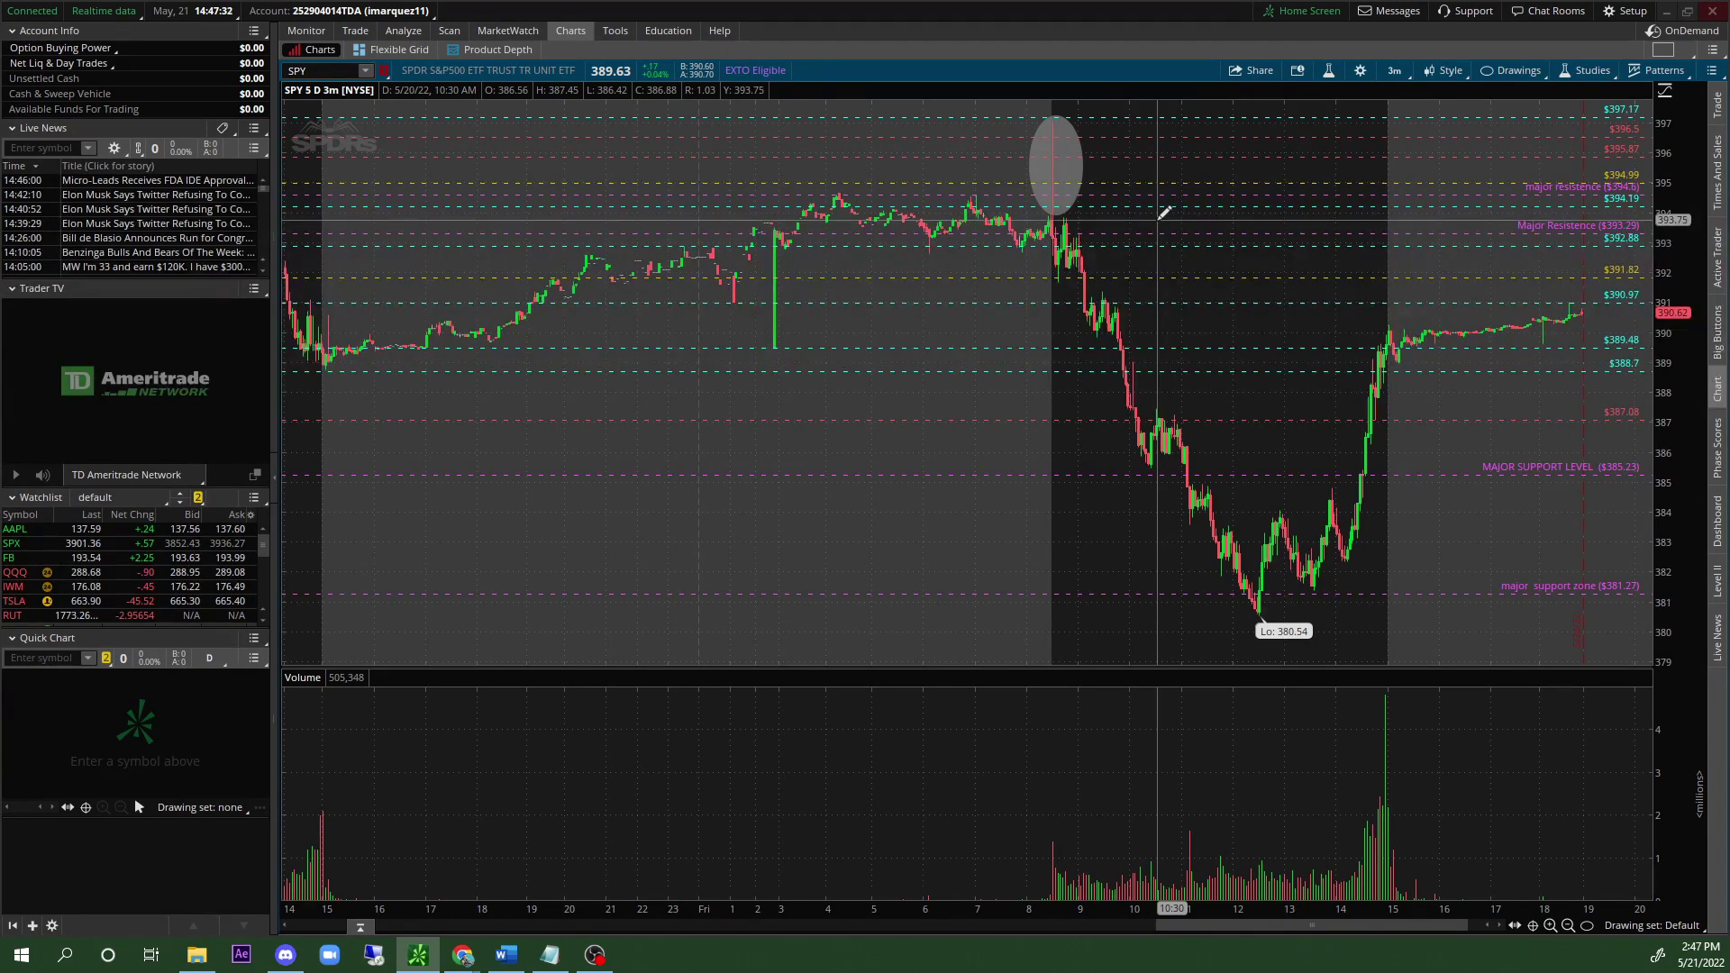
left_click(1077, 207)
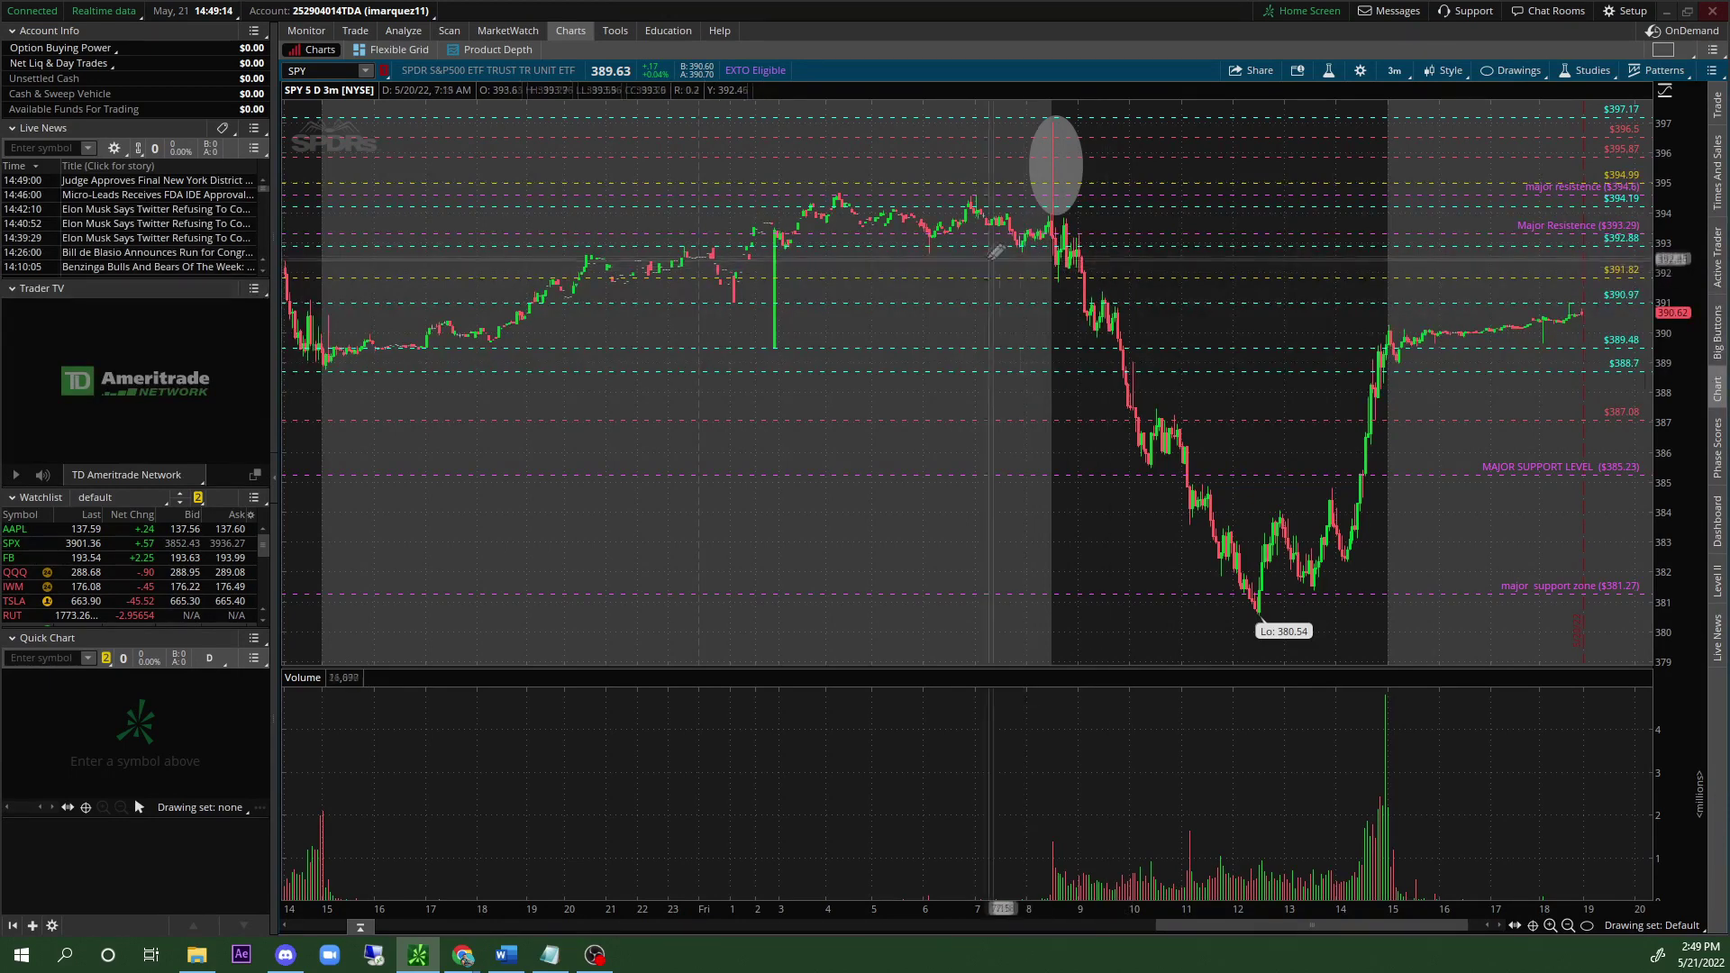
scroll(1026, 214, "up", 5)
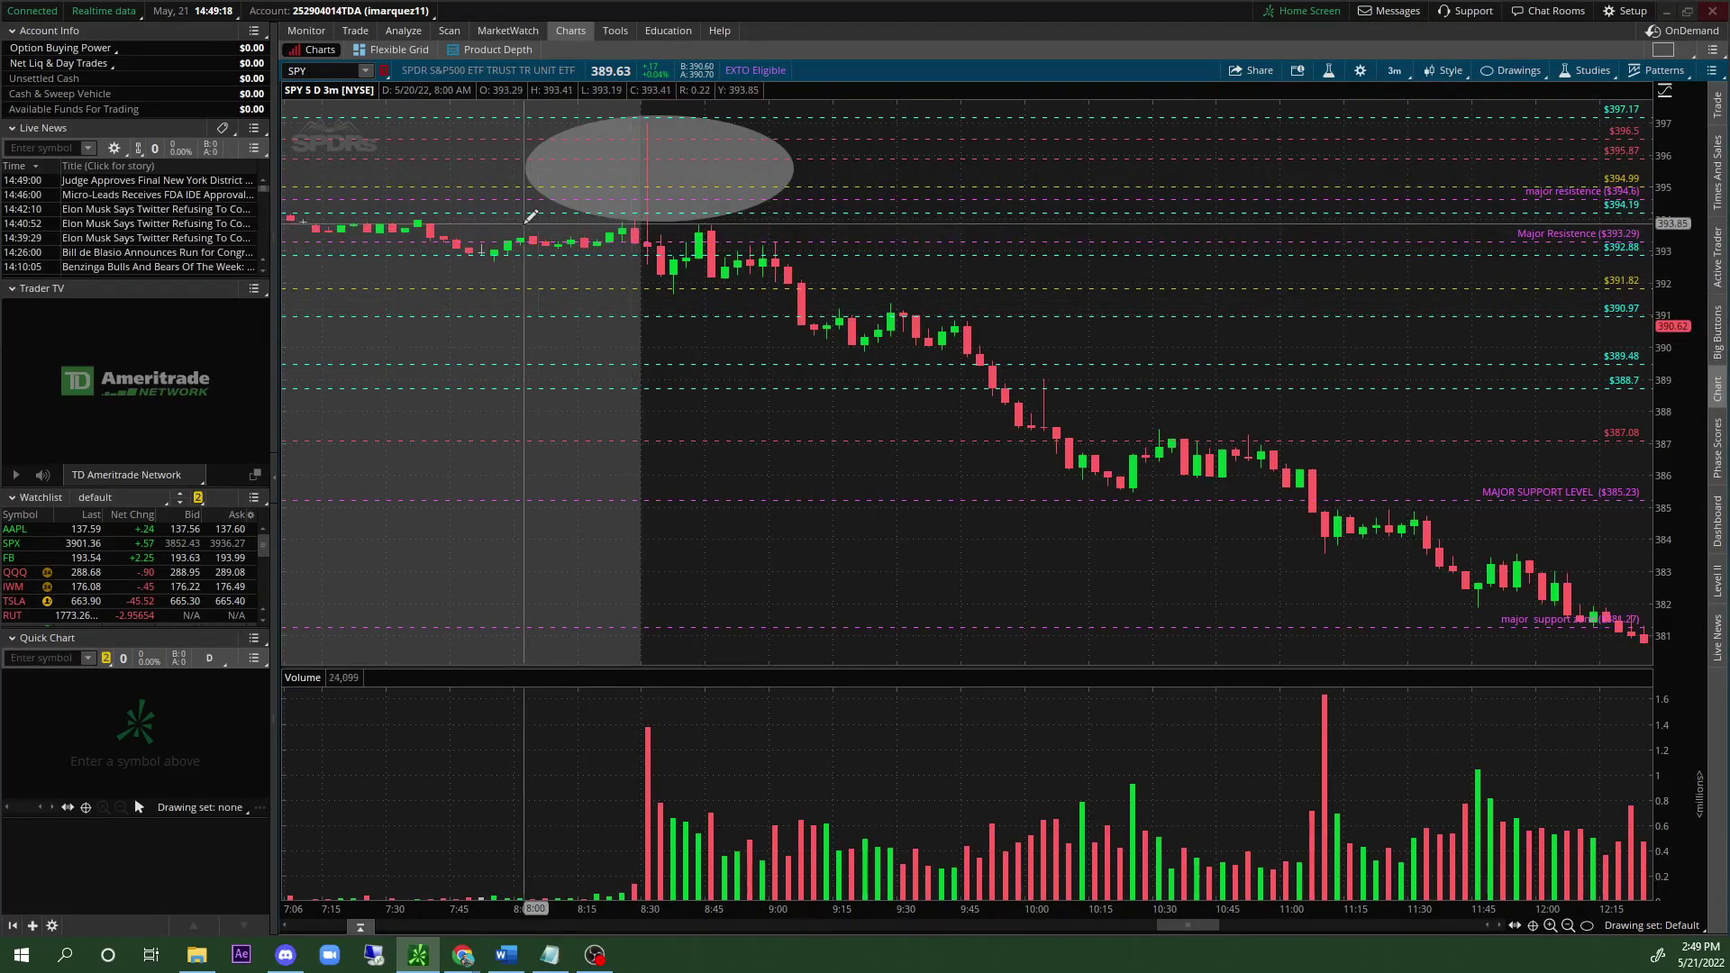
Draw a rectangle boxing the 8:30–9:00 consolidation, from about 8:24 to 9:22.
middle_click(1582, 923)
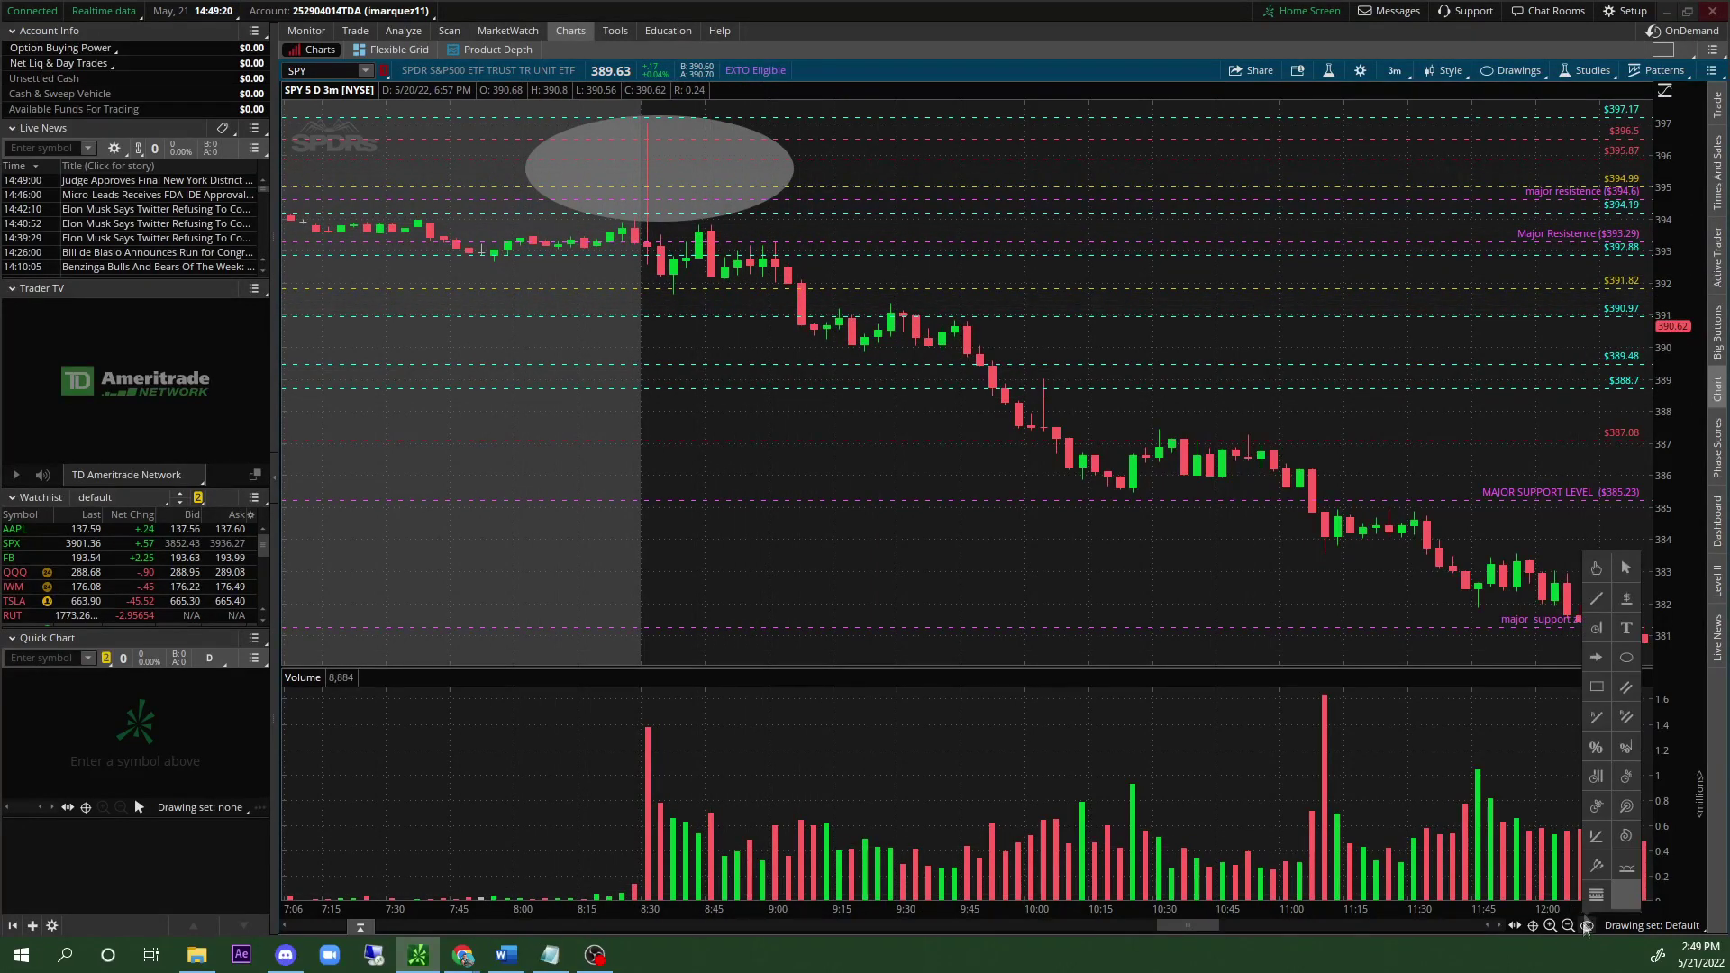
left_click(1596, 690)
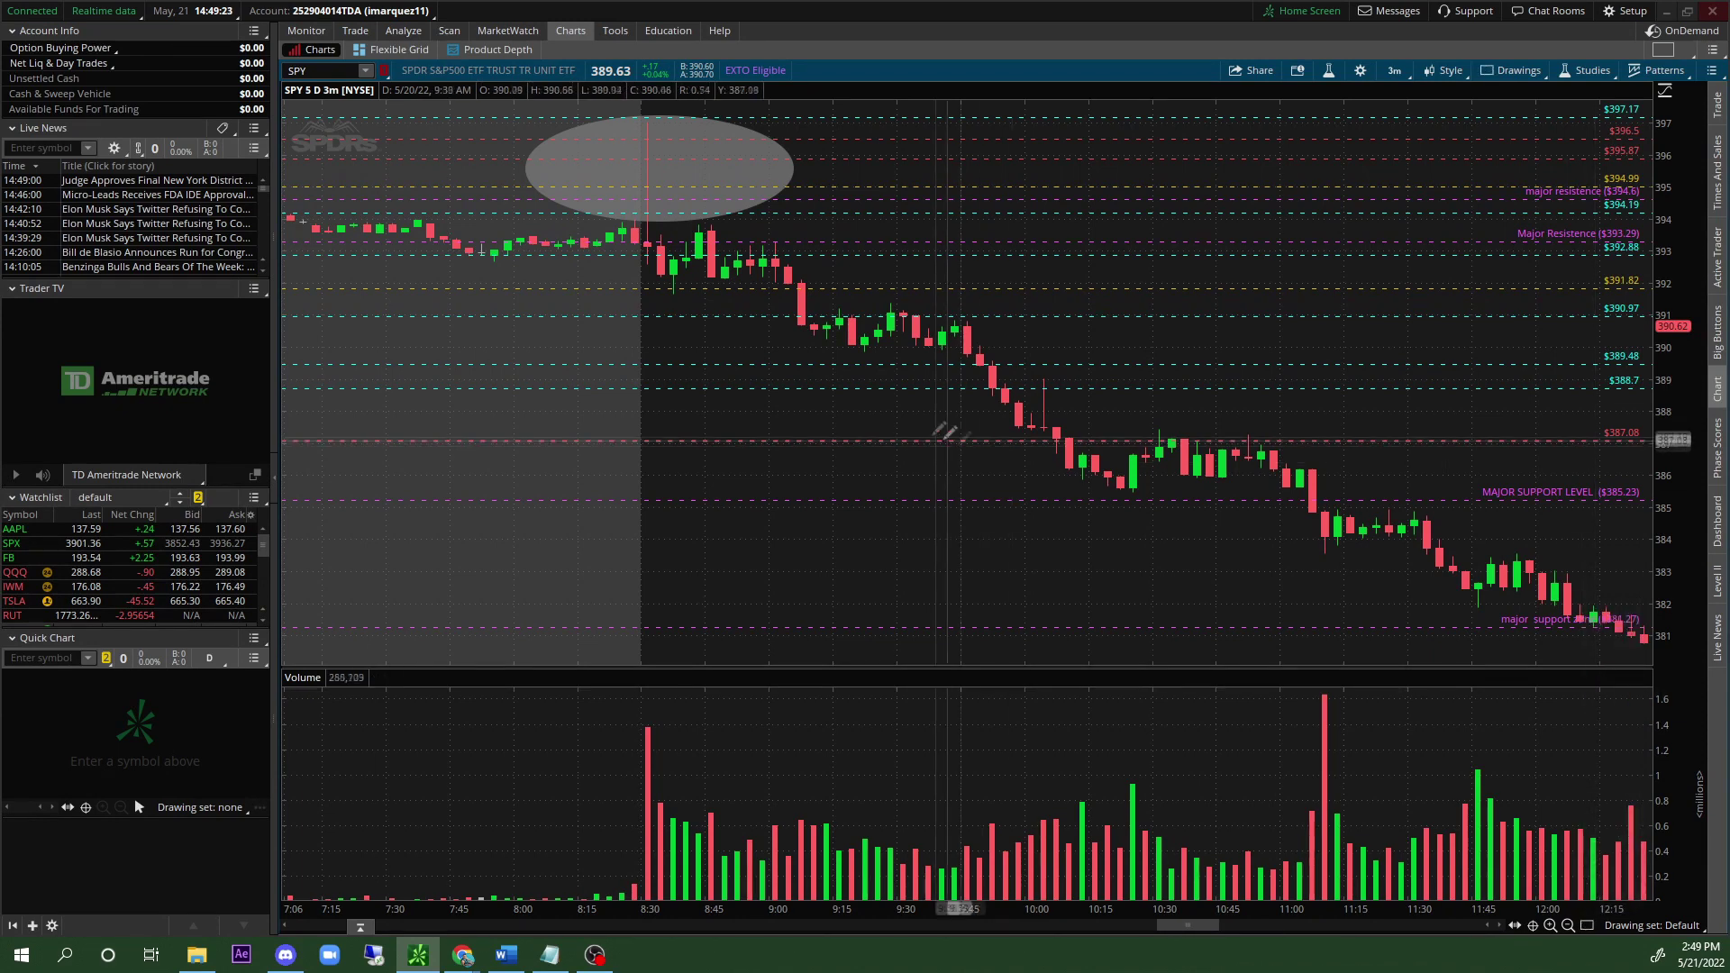
left_click(620, 236)
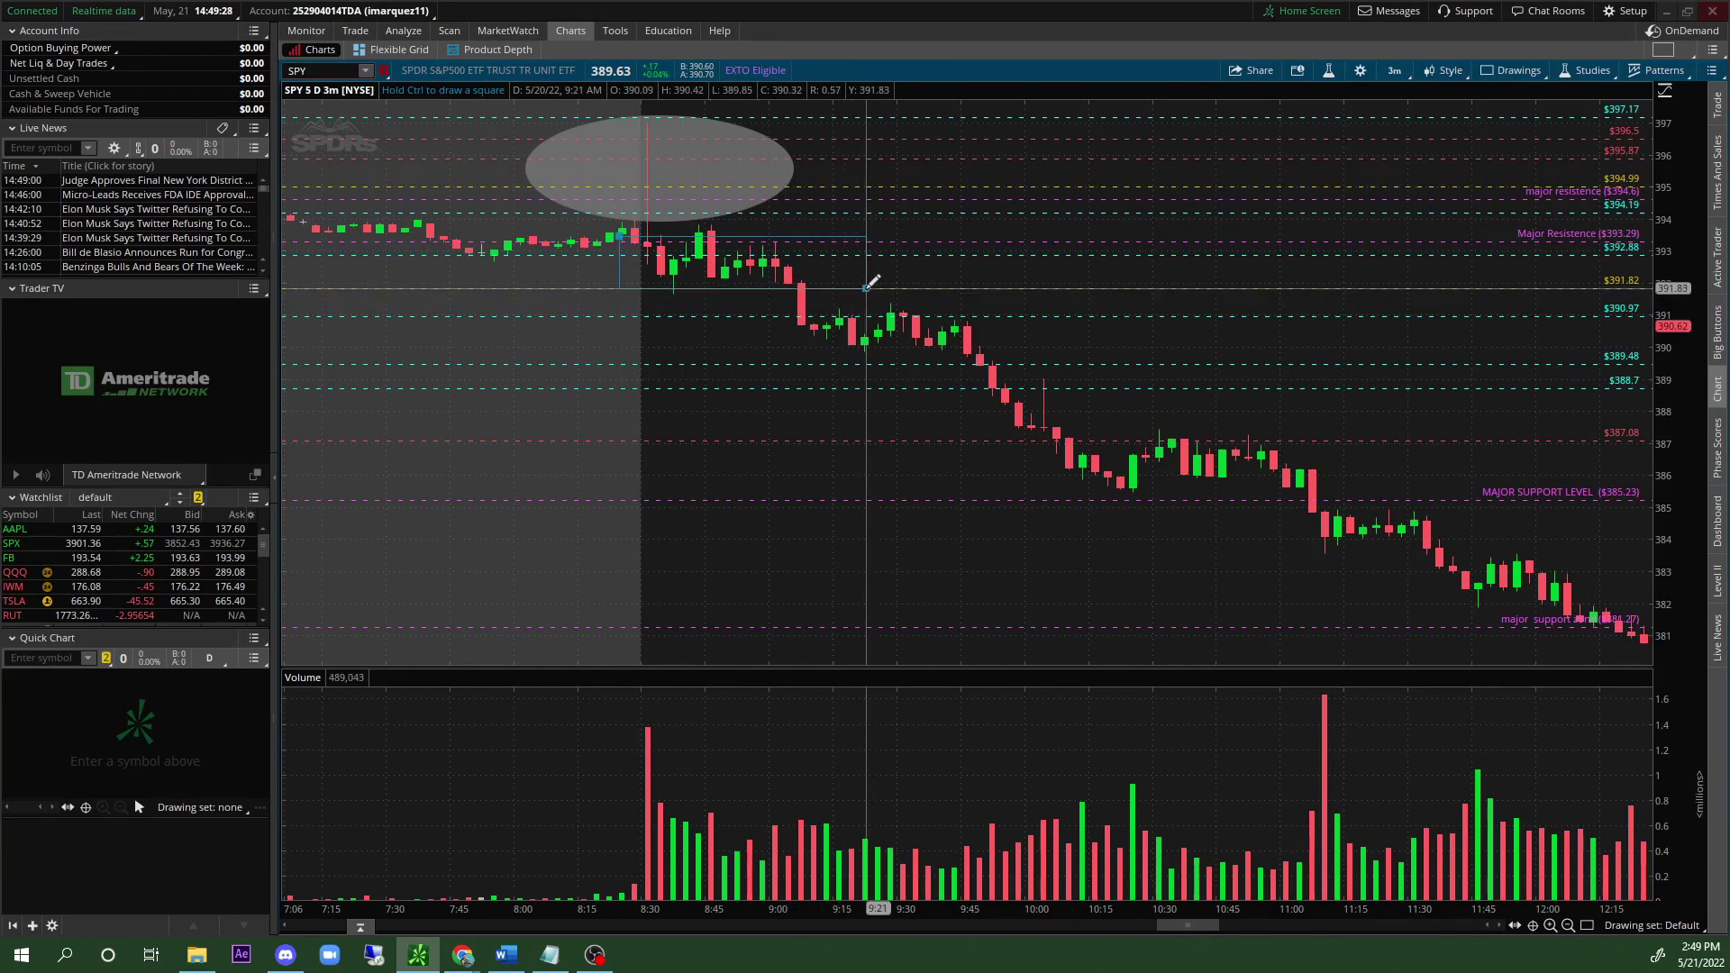
left_click(867, 287)
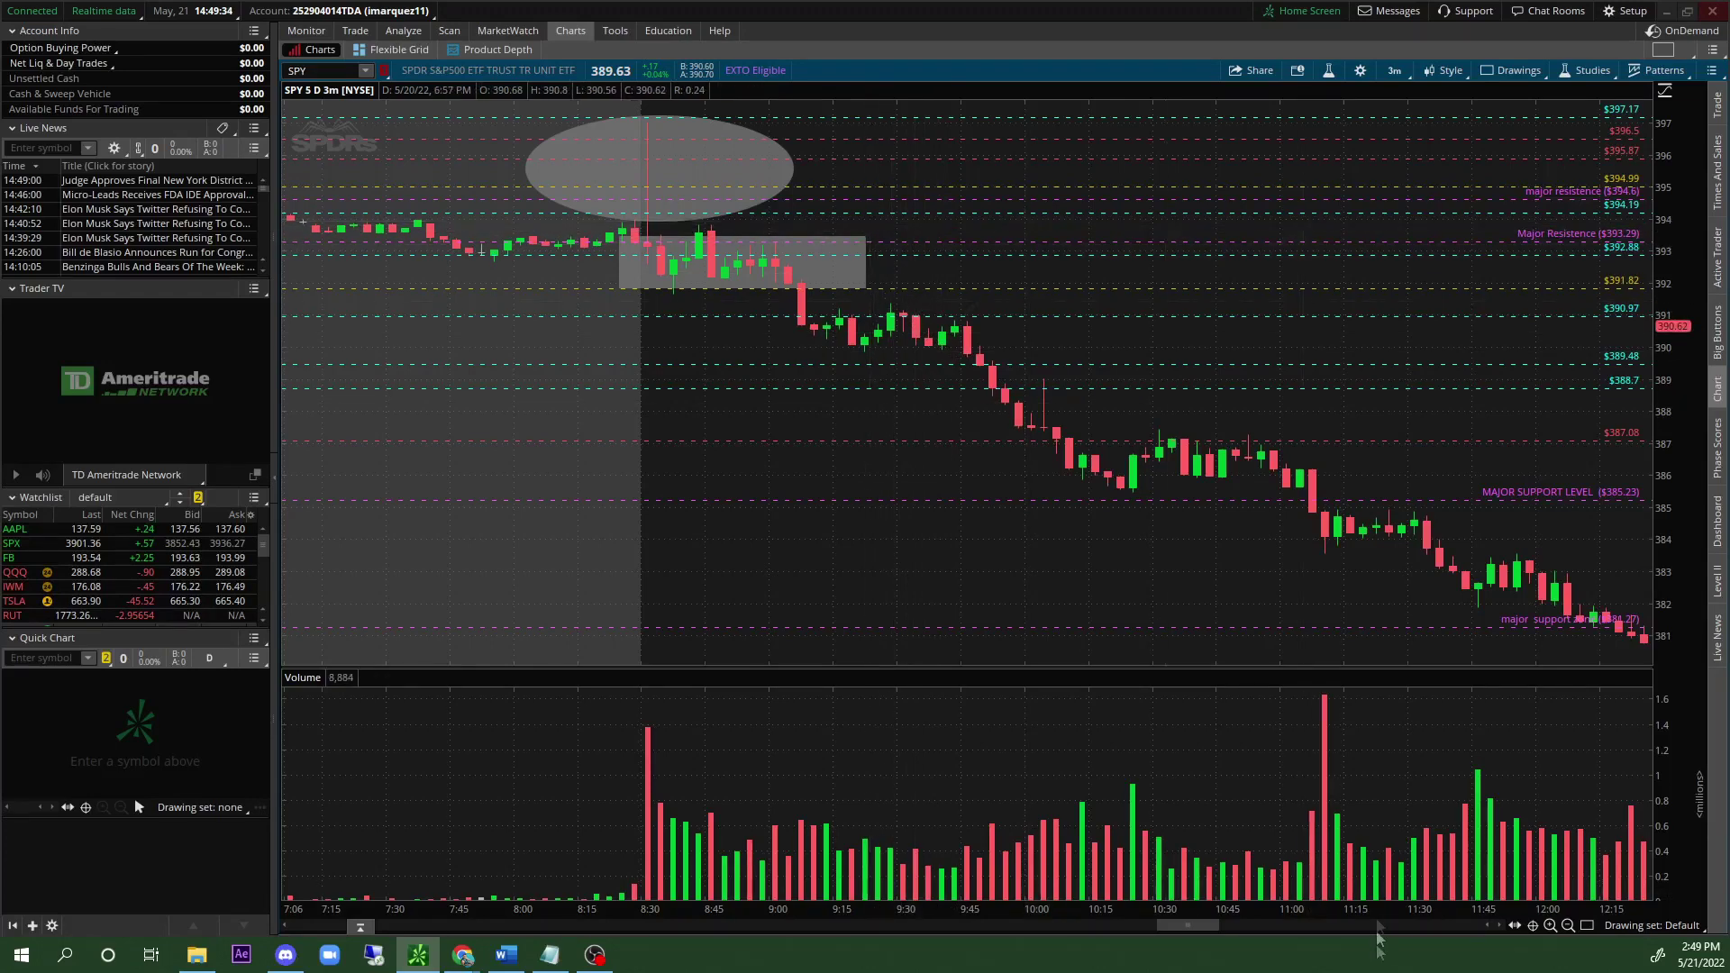
Add a price level at $393.88.
left_click(1589, 928)
left_click(1613, 721)
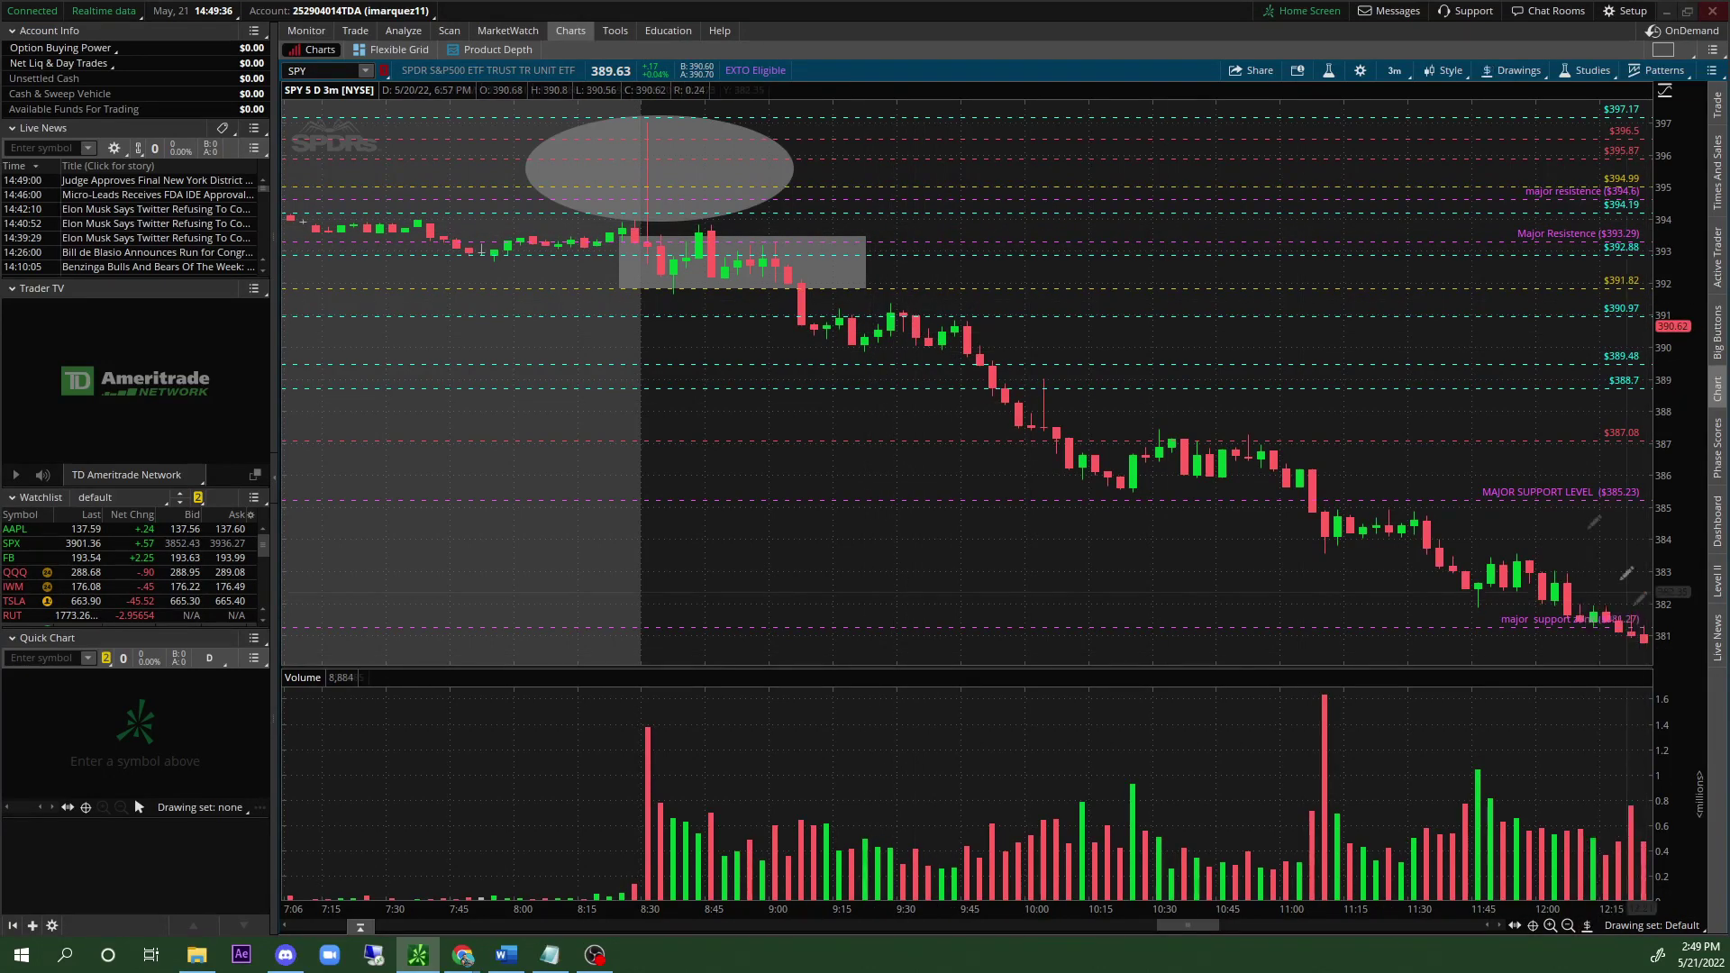
left_click(949, 218)
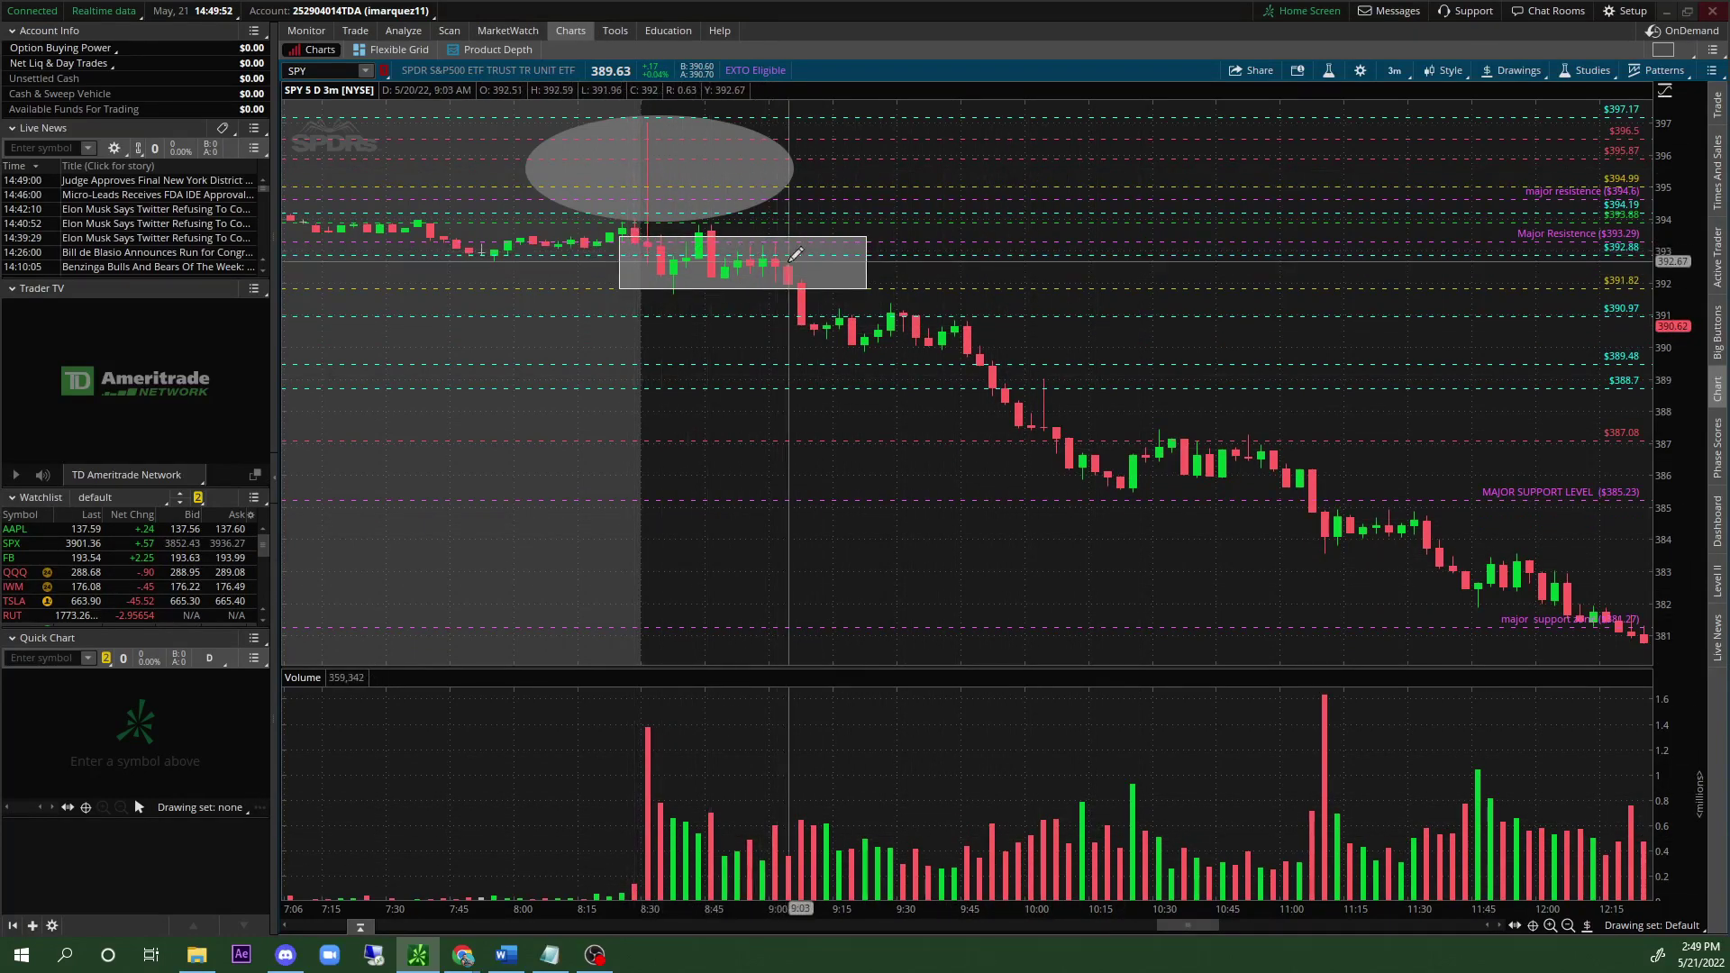
mouse_move(797, 252)
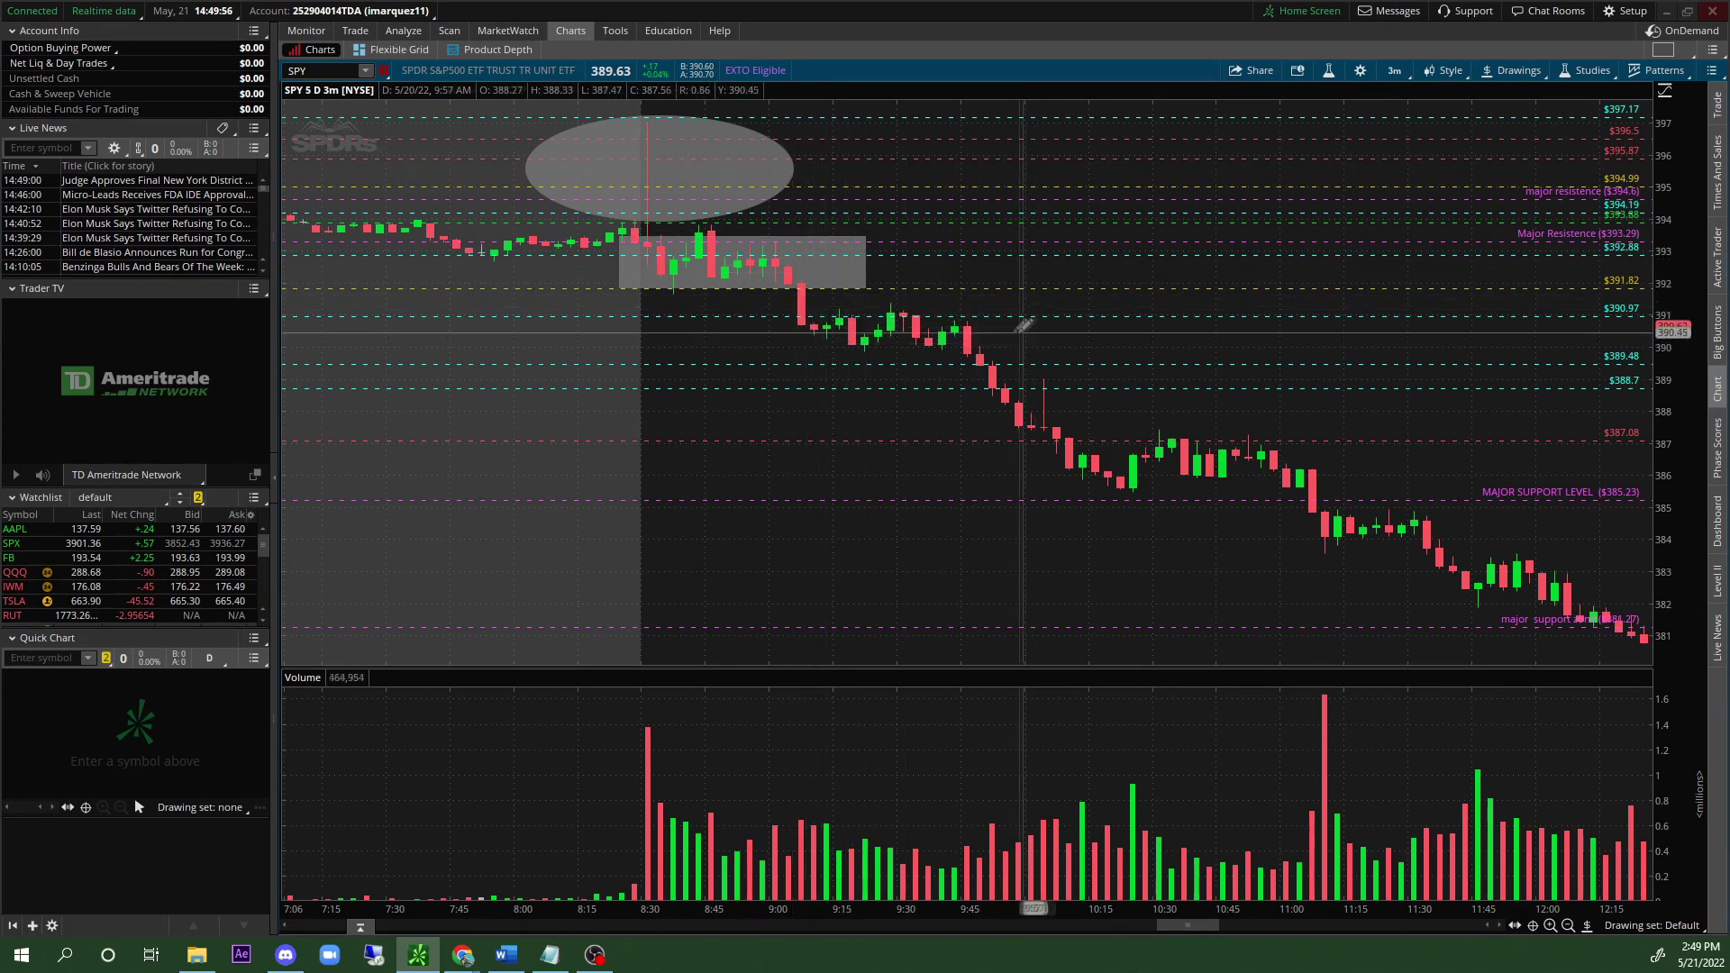
left_click(812, 324)
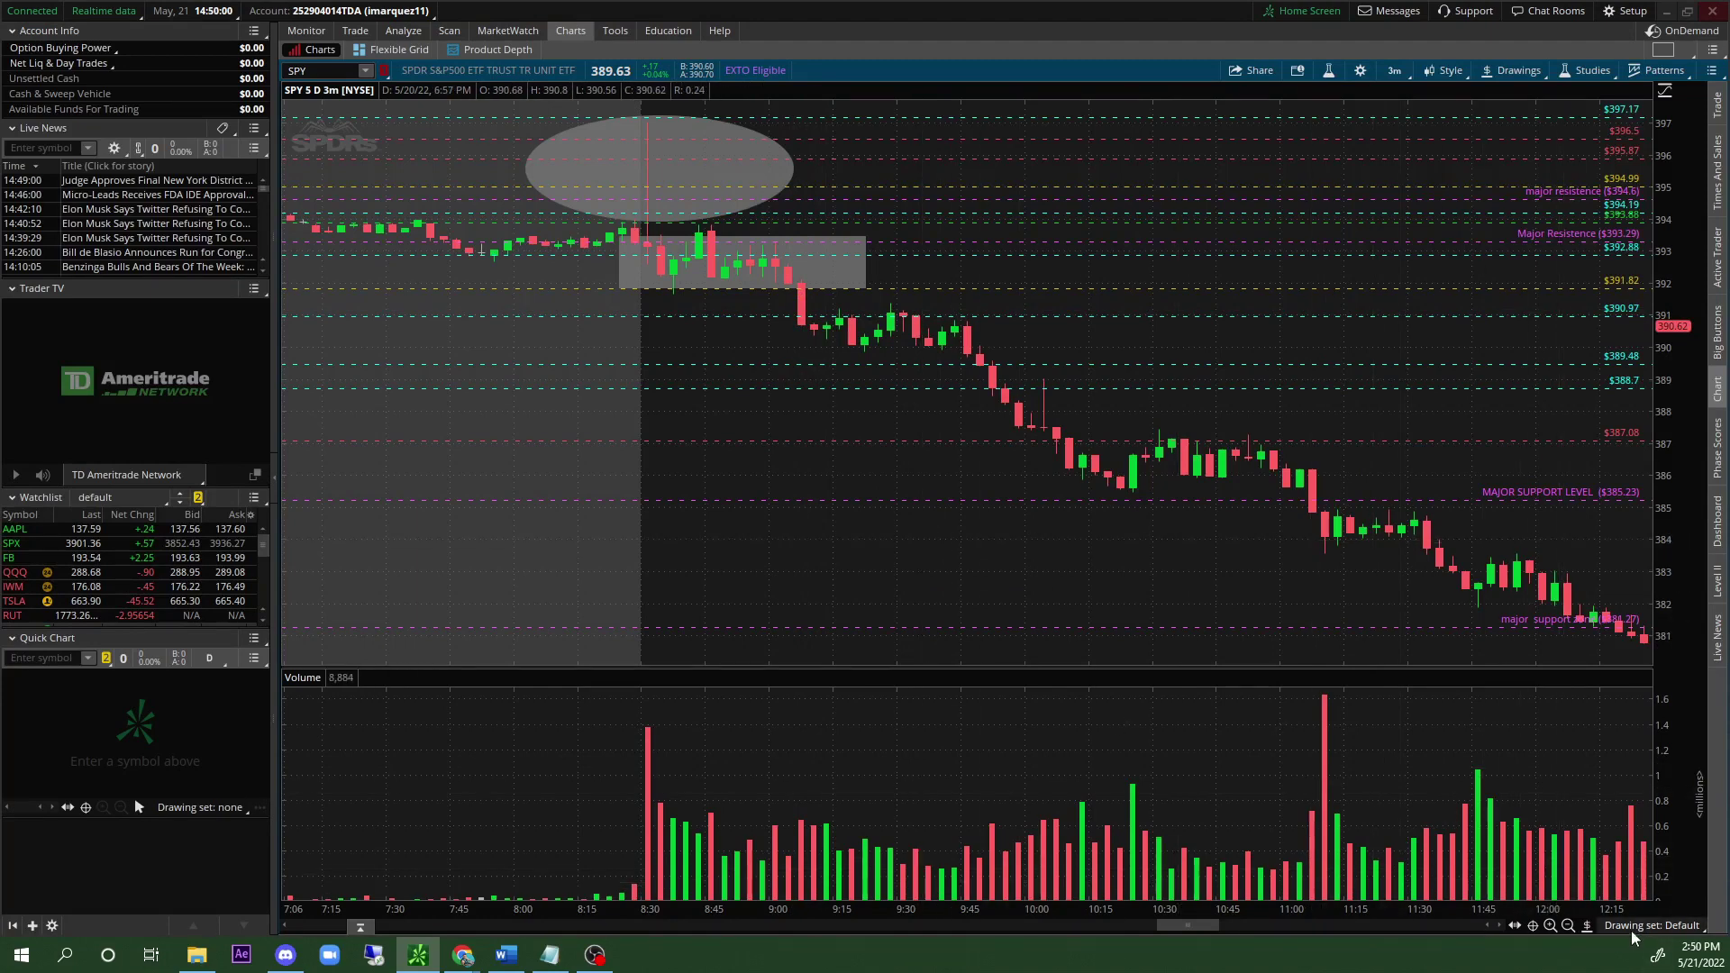
Draw rectangles around the 9:15–9:50 range near $390 and the 10:00–11:05 range near $386.
left_click(1583, 925)
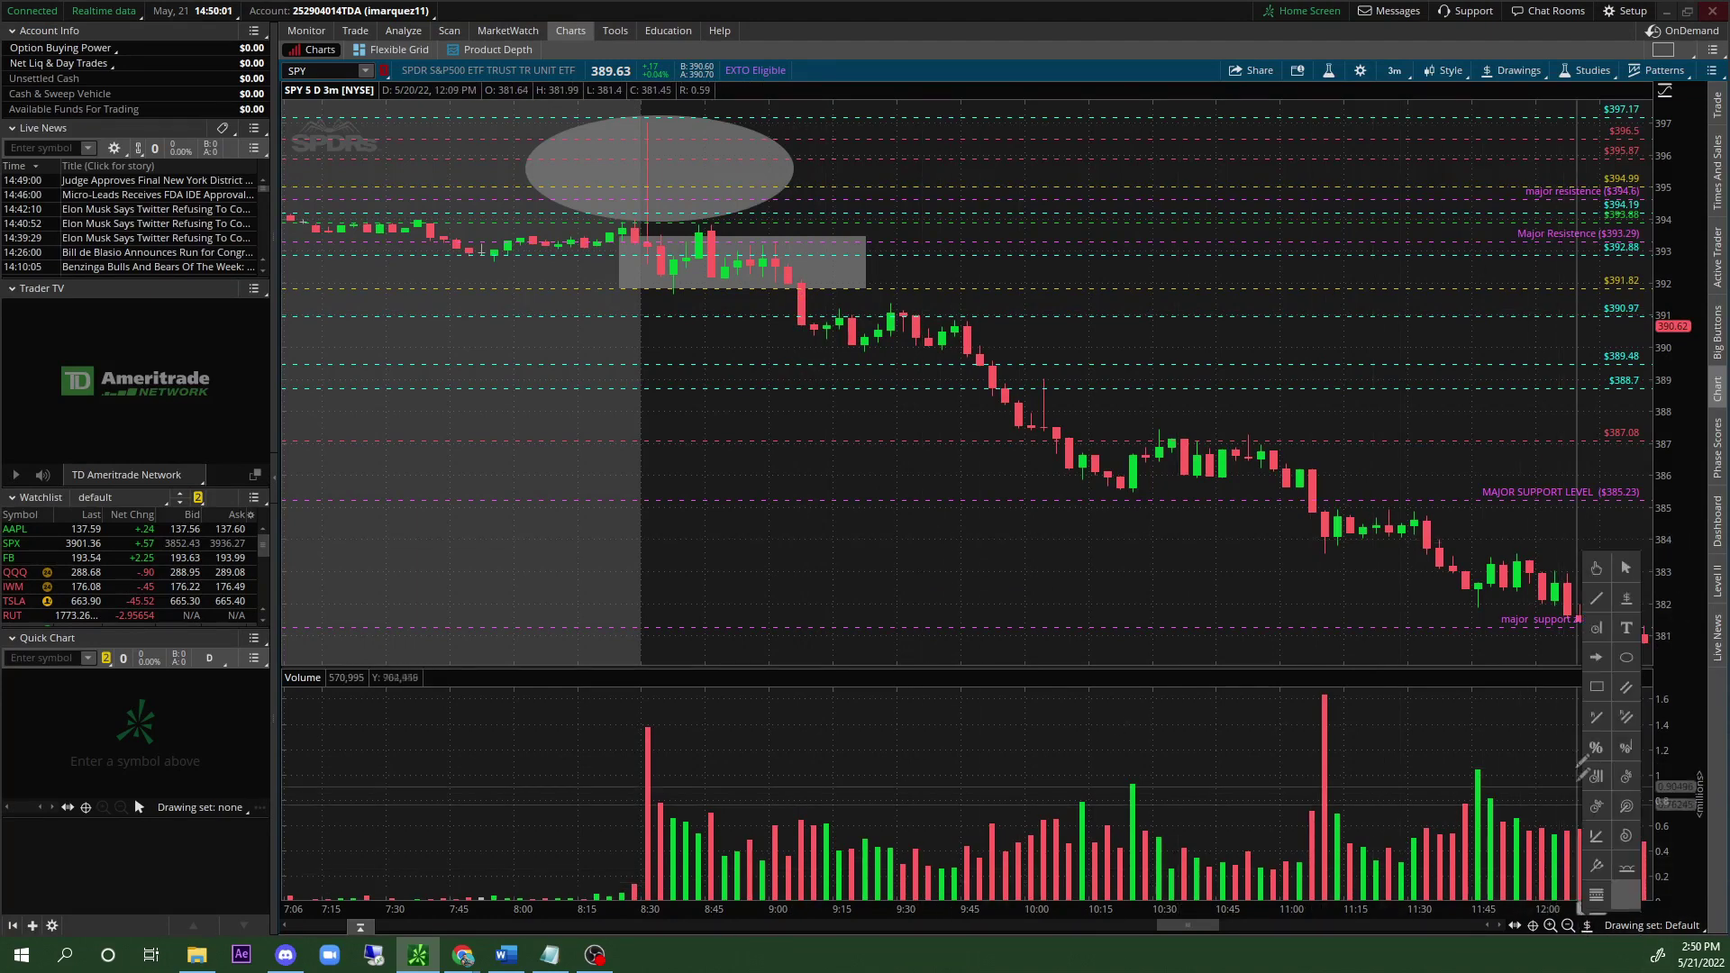
left_click(1596, 689)
left_click(767, 303)
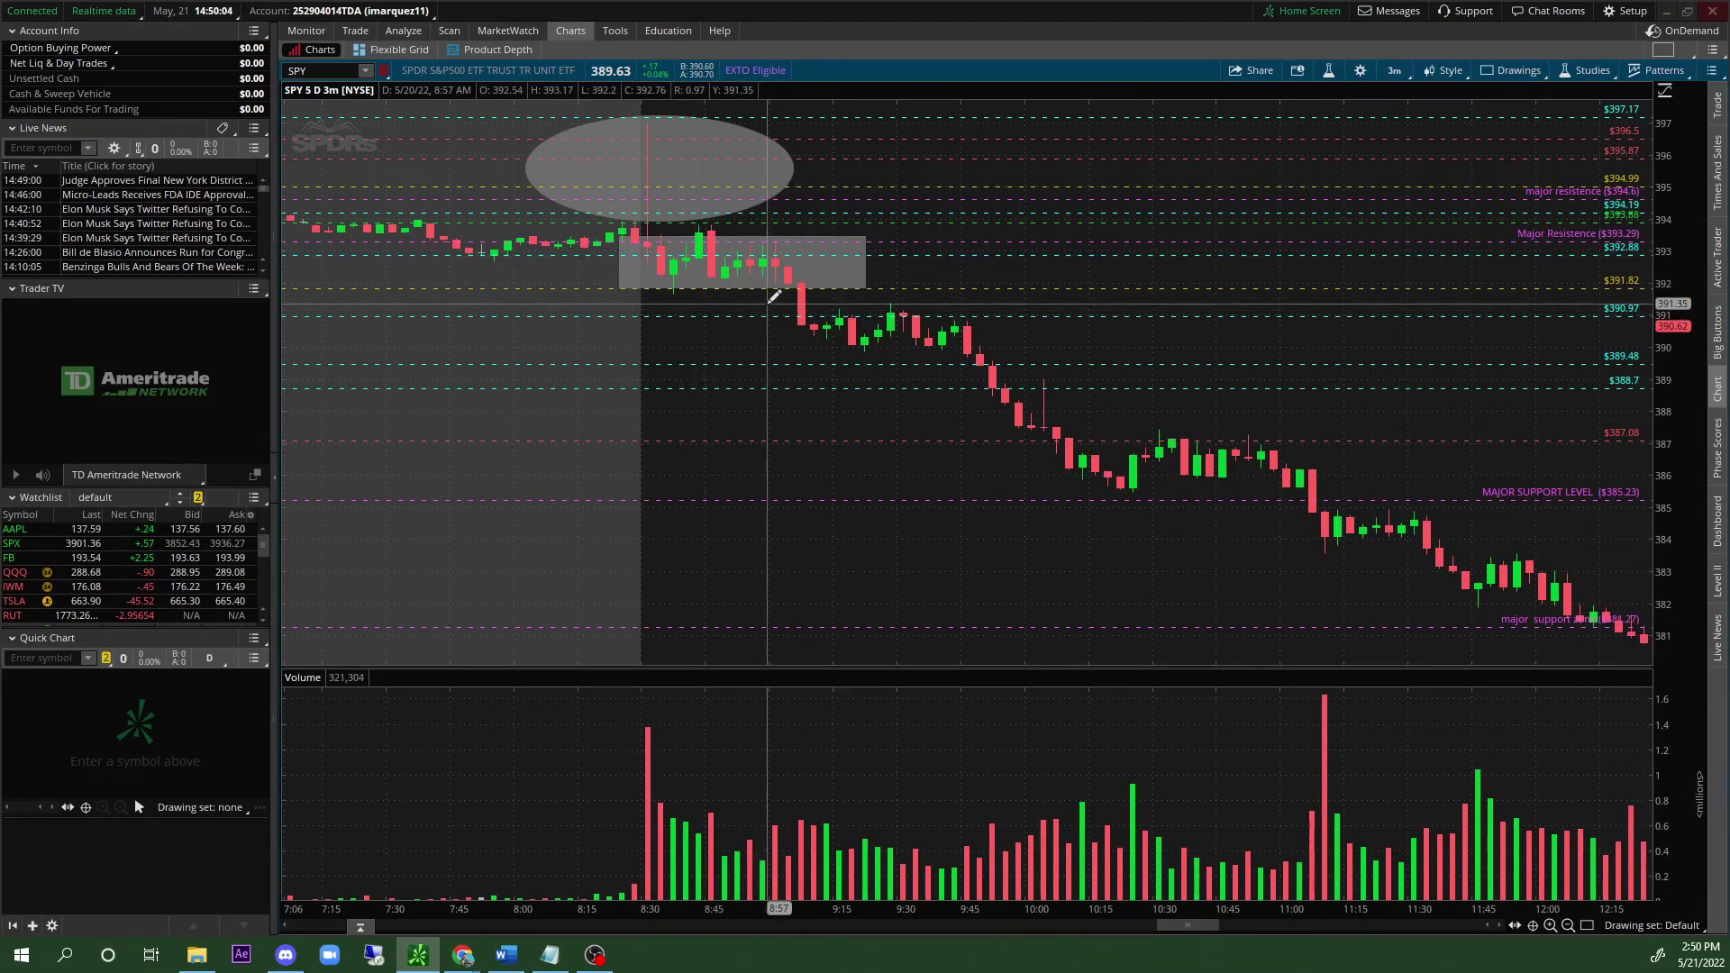
left_click(999, 352)
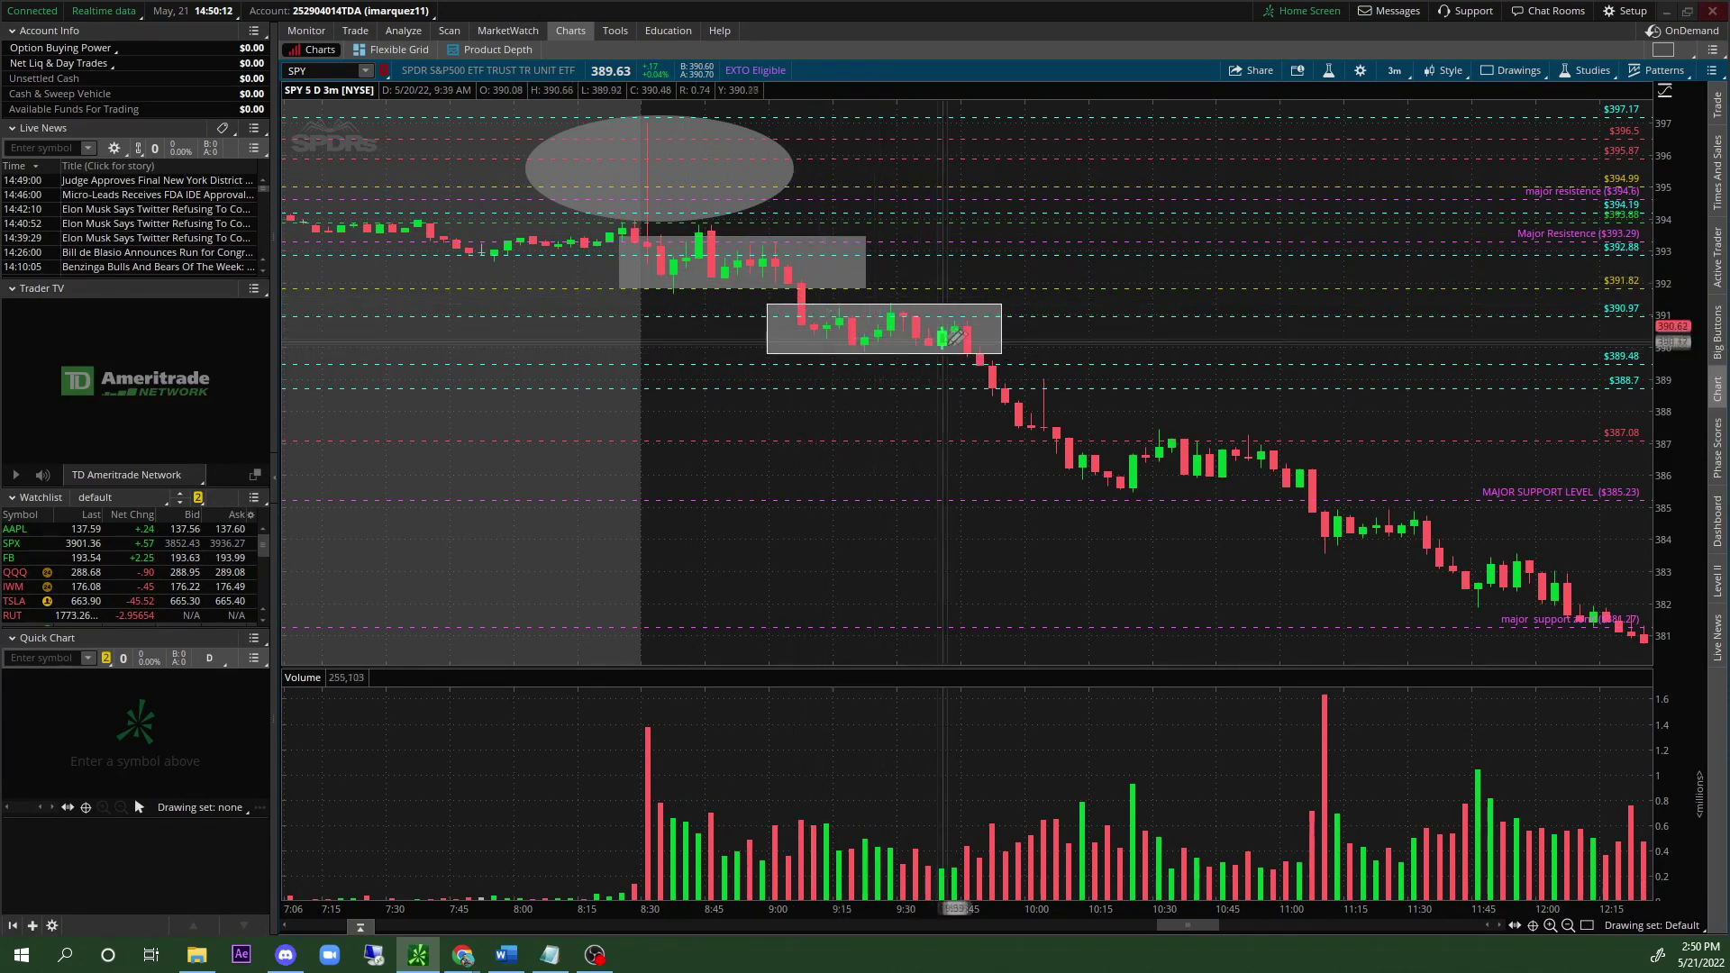
left_click(1033, 439)
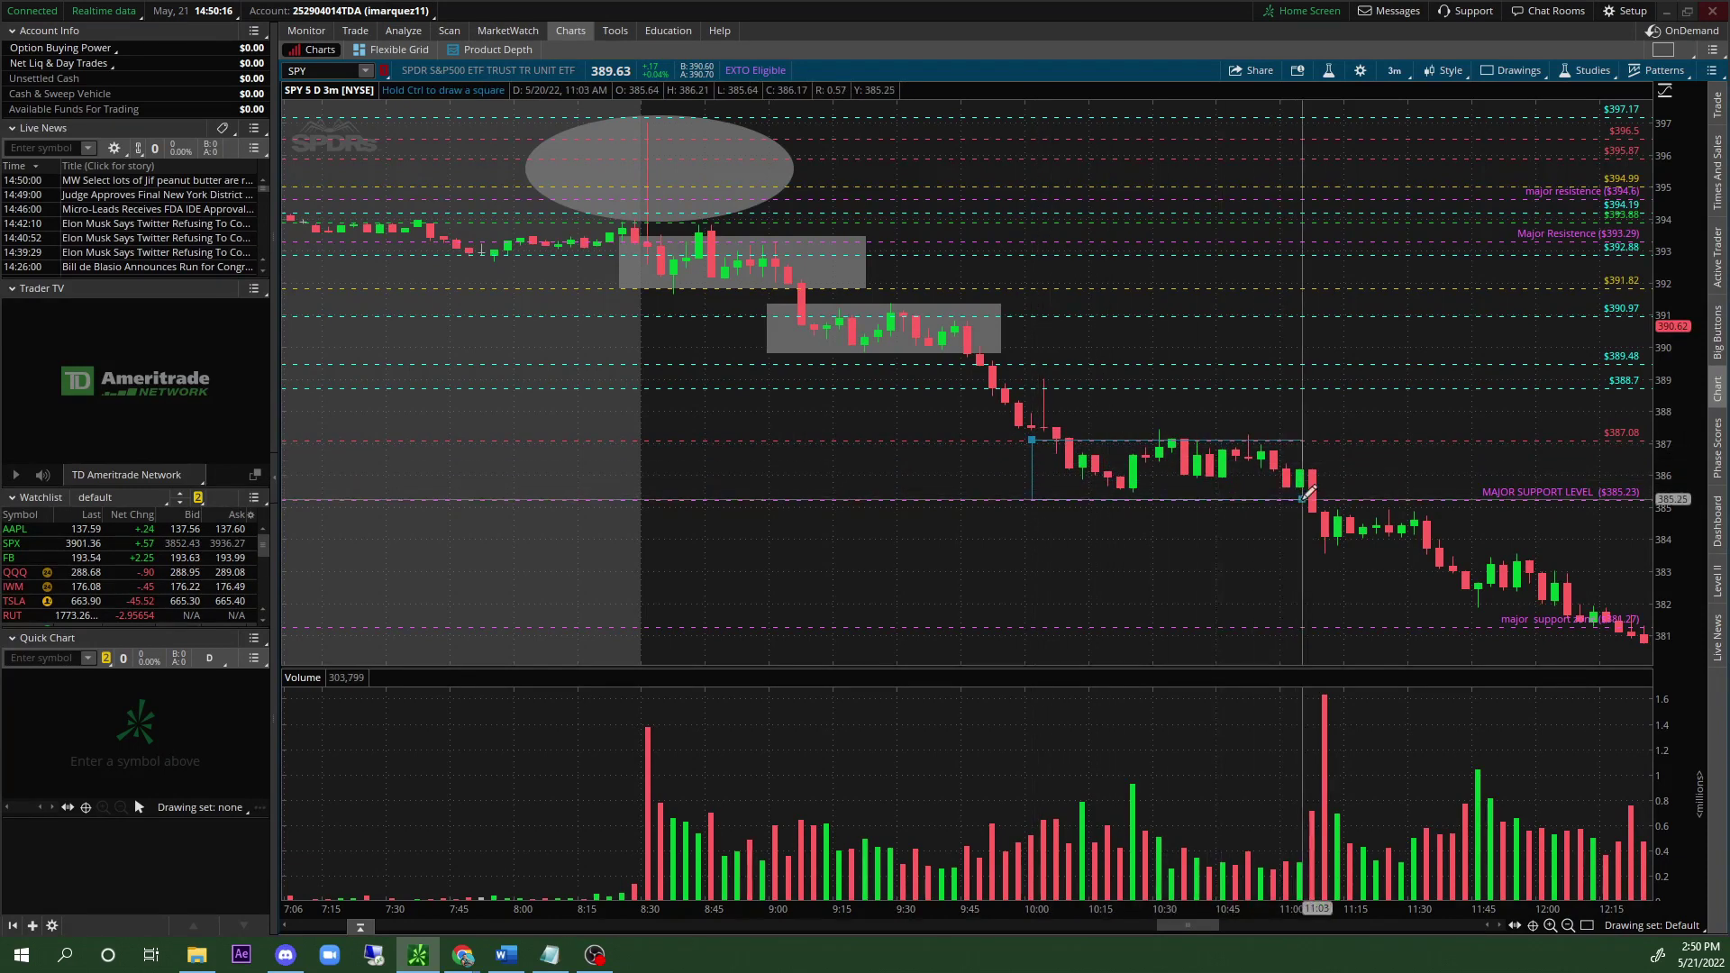
left_click(1367, 494)
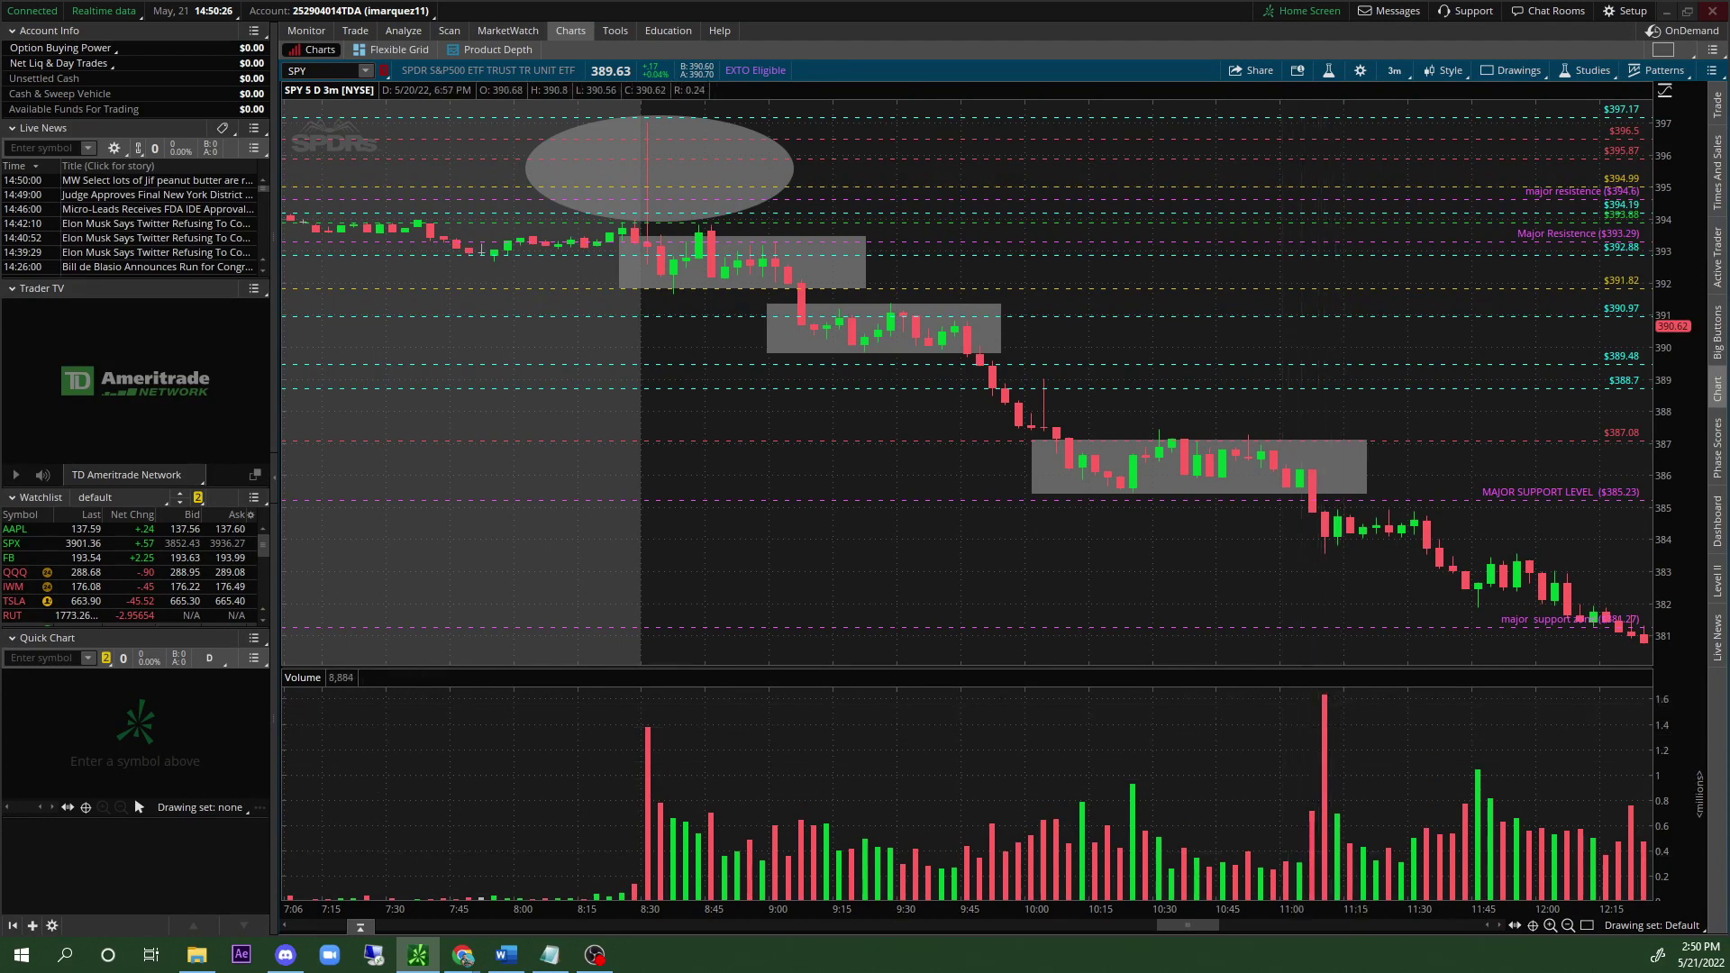
Draw an ellipse around the tall red volume bar near 11:10 in the volume pane.
left_click(1588, 925)
left_click(1622, 656)
left_click(1289, 692)
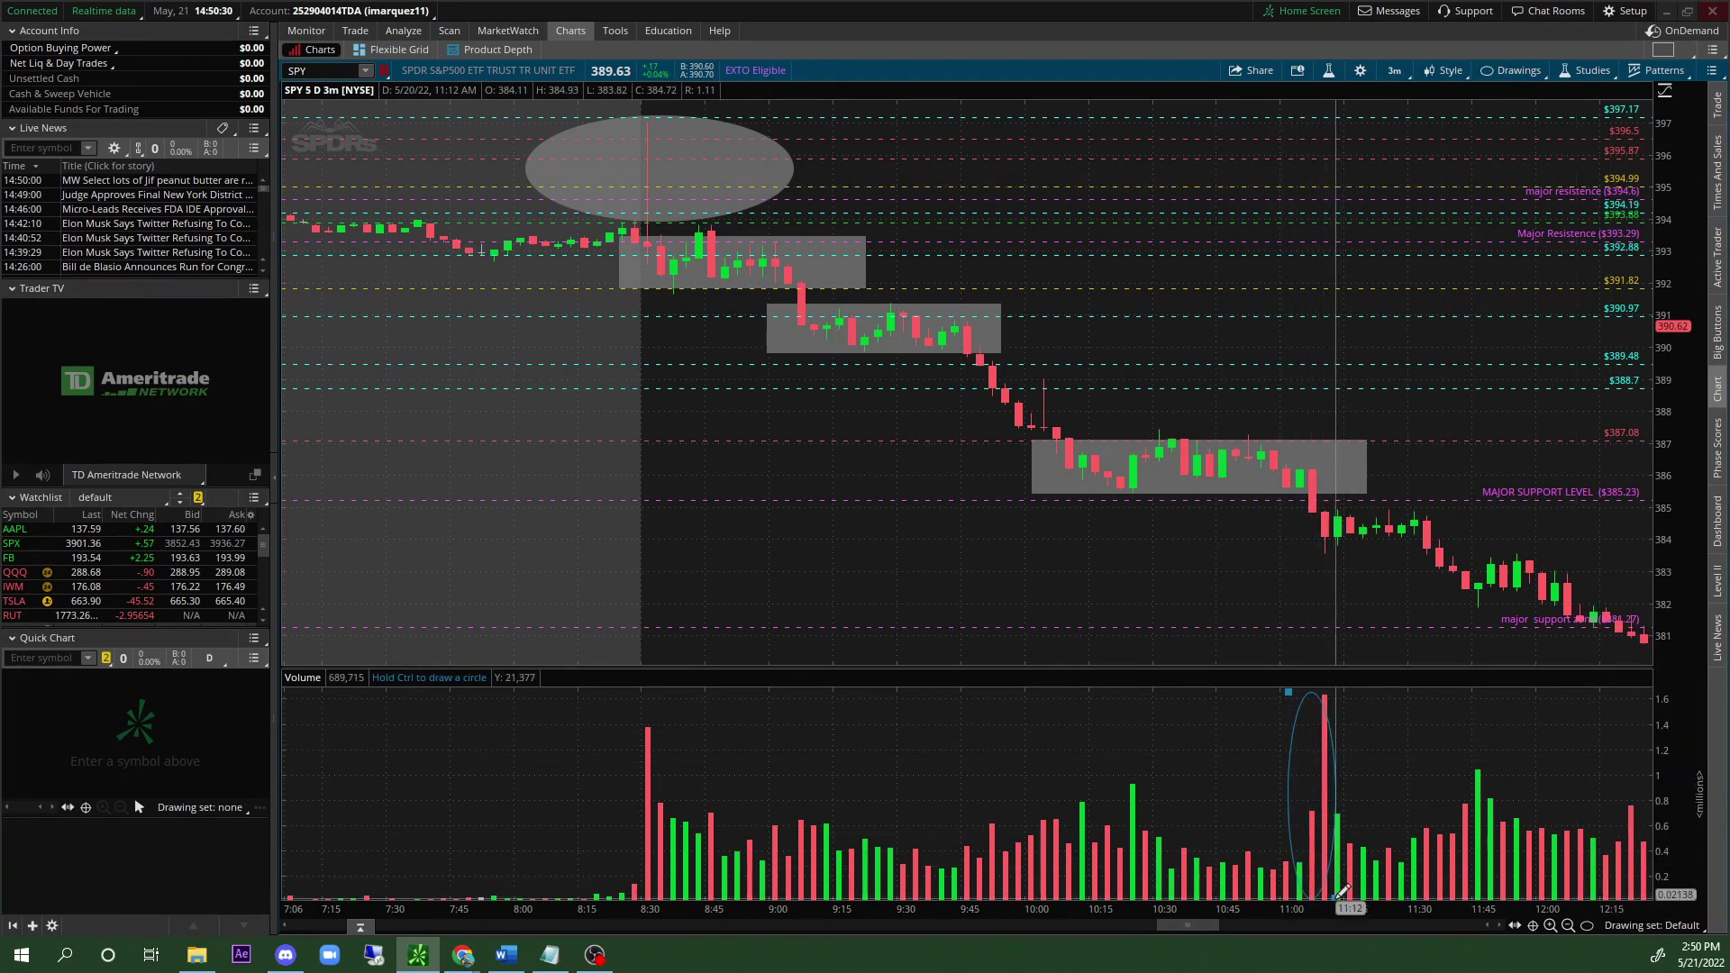
left_click(1349, 890)
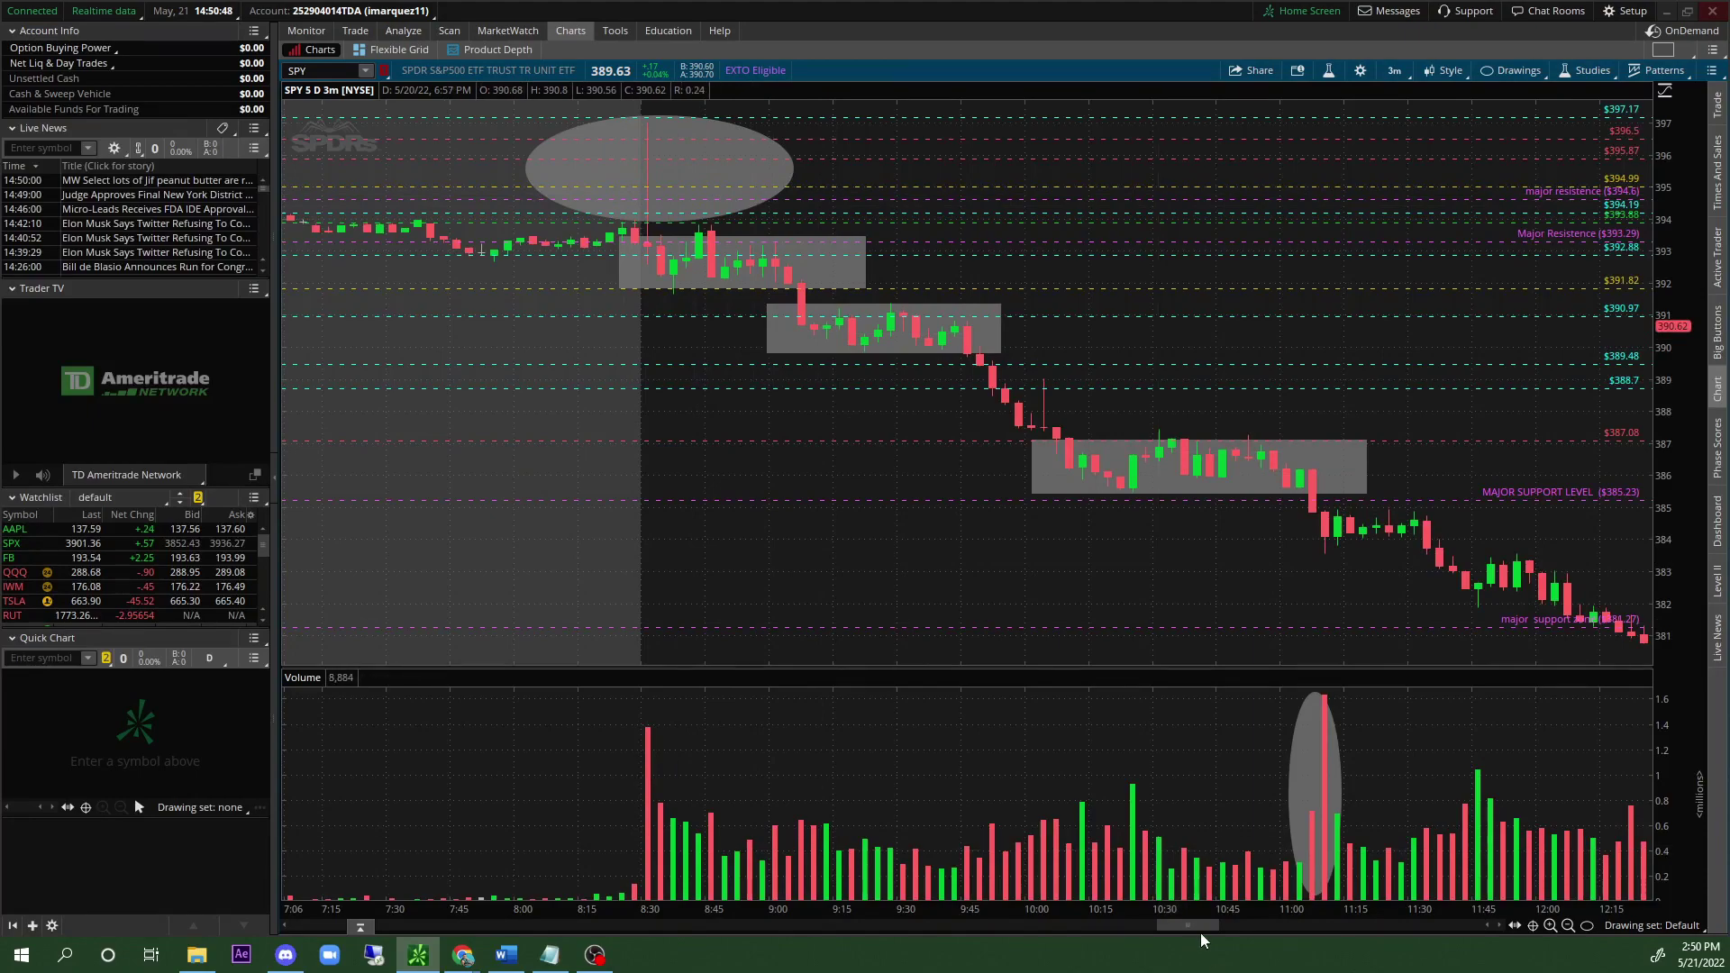
Zoom out to show all of Friday's session with its ovals and boxes, and select the Price Level tool.
left_click_drag(1210, 930, 1129, 923)
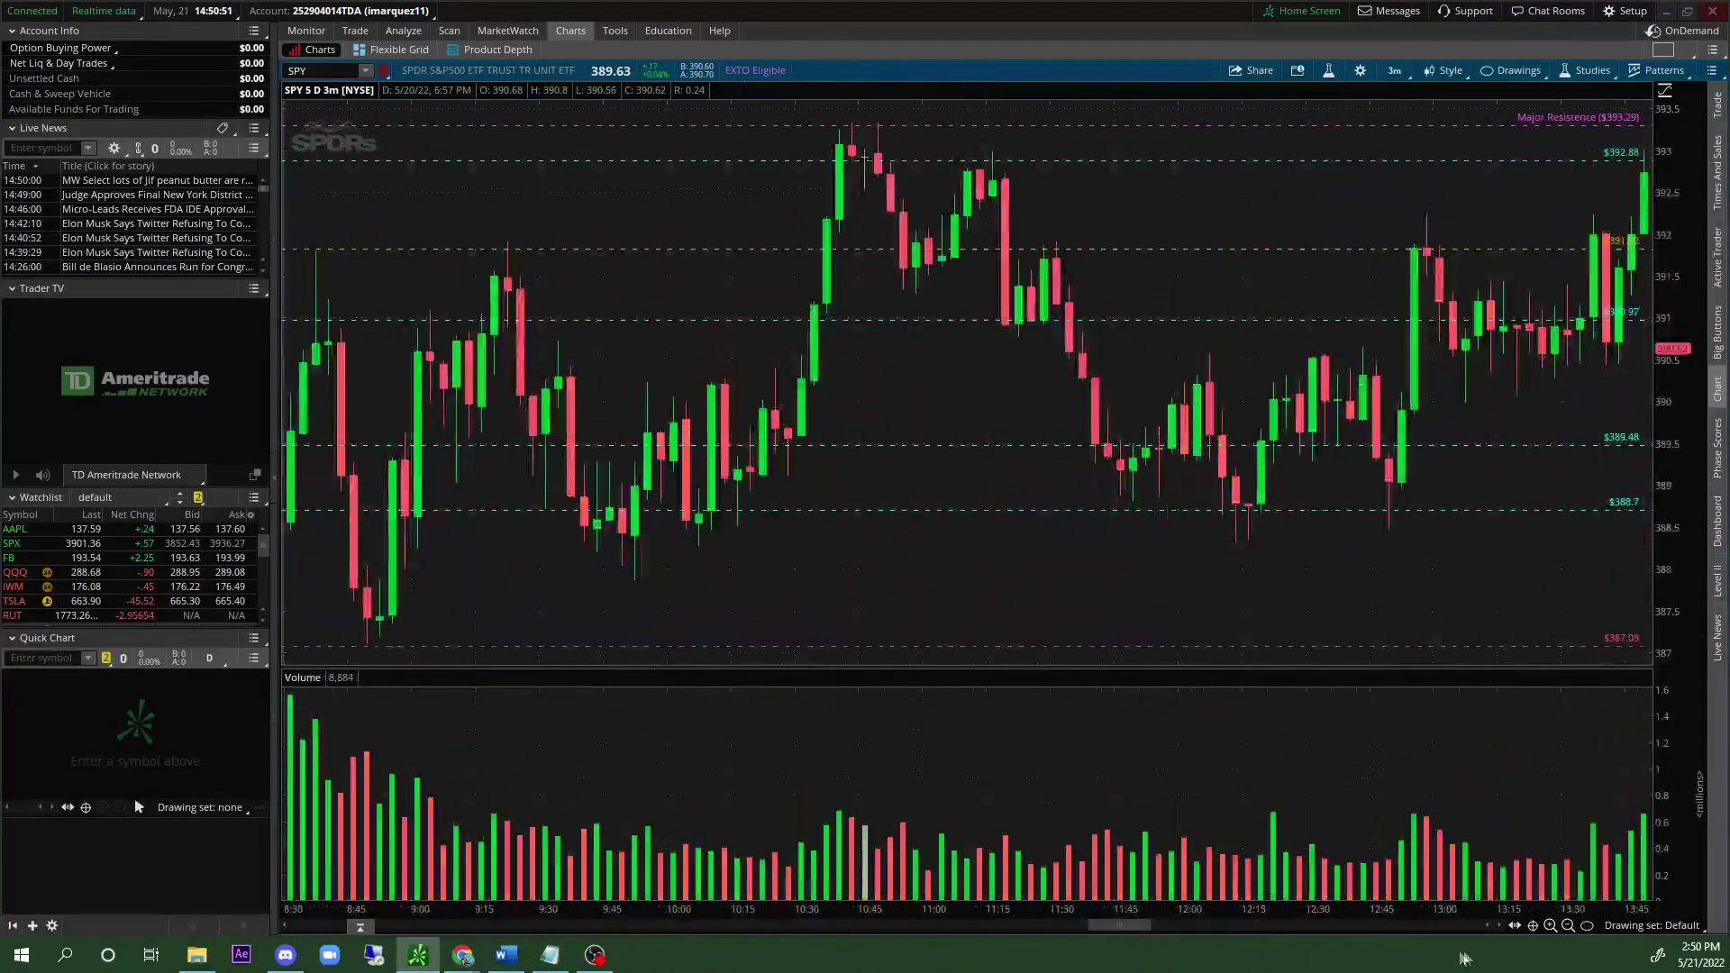
left_click(1568, 926)
left_click_drag(1173, 935, 1415, 892)
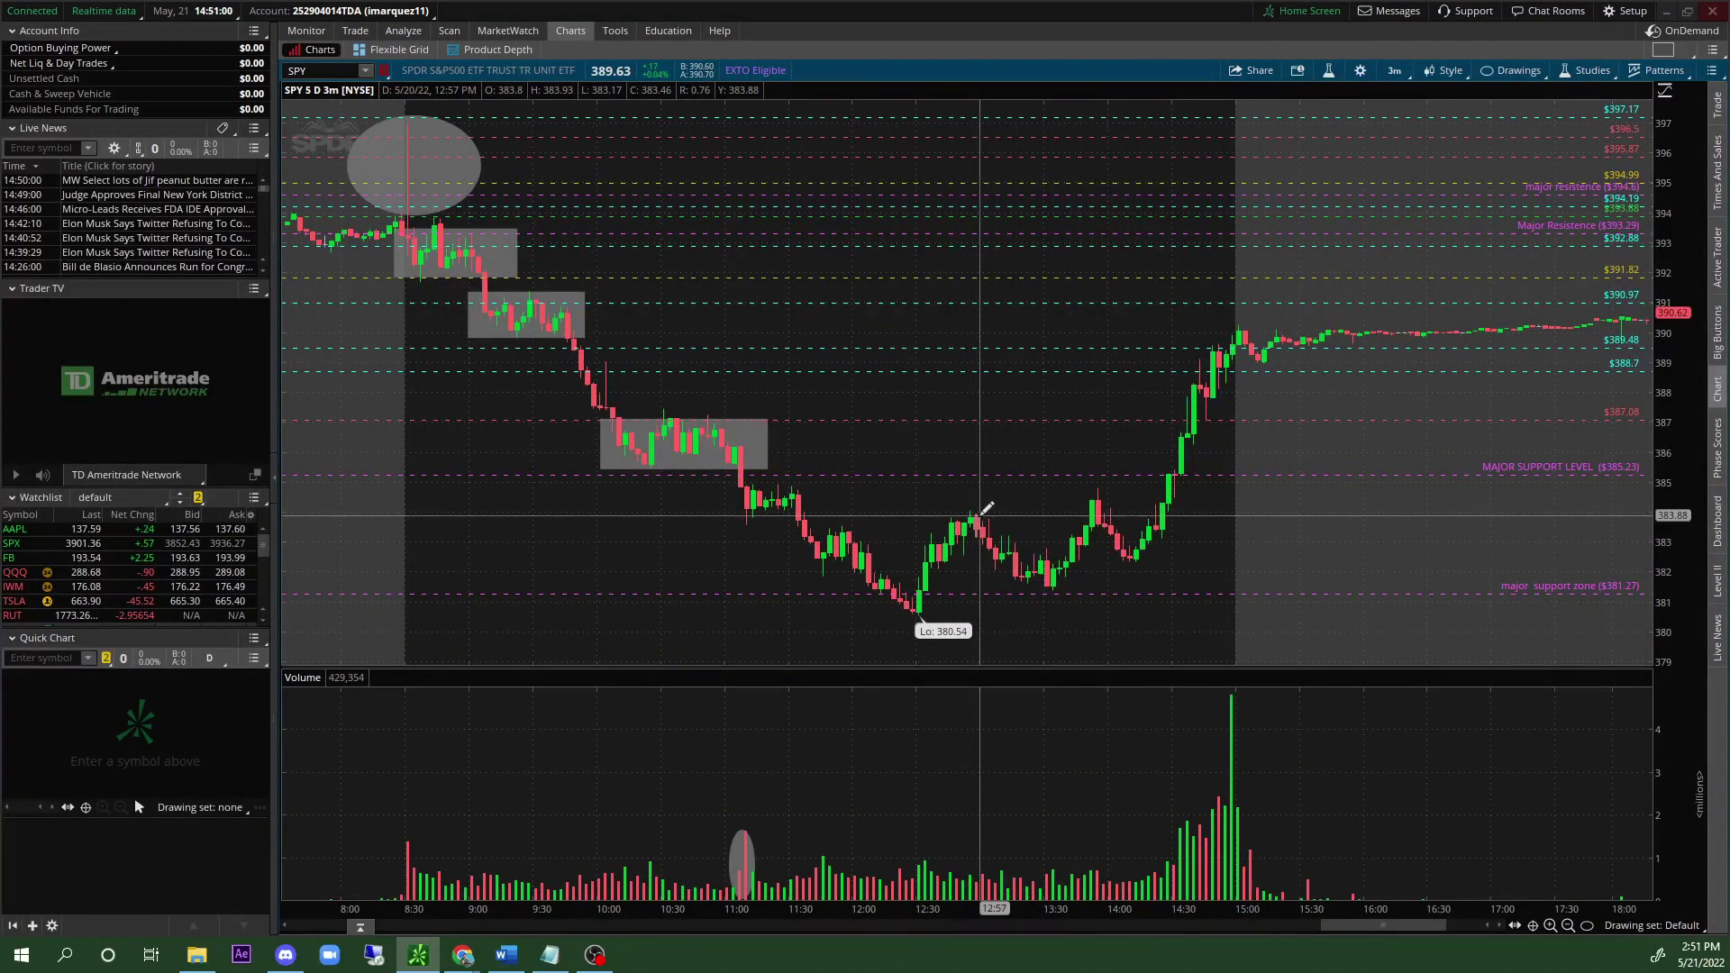
left_click(1586, 929)
left_click(1628, 604)
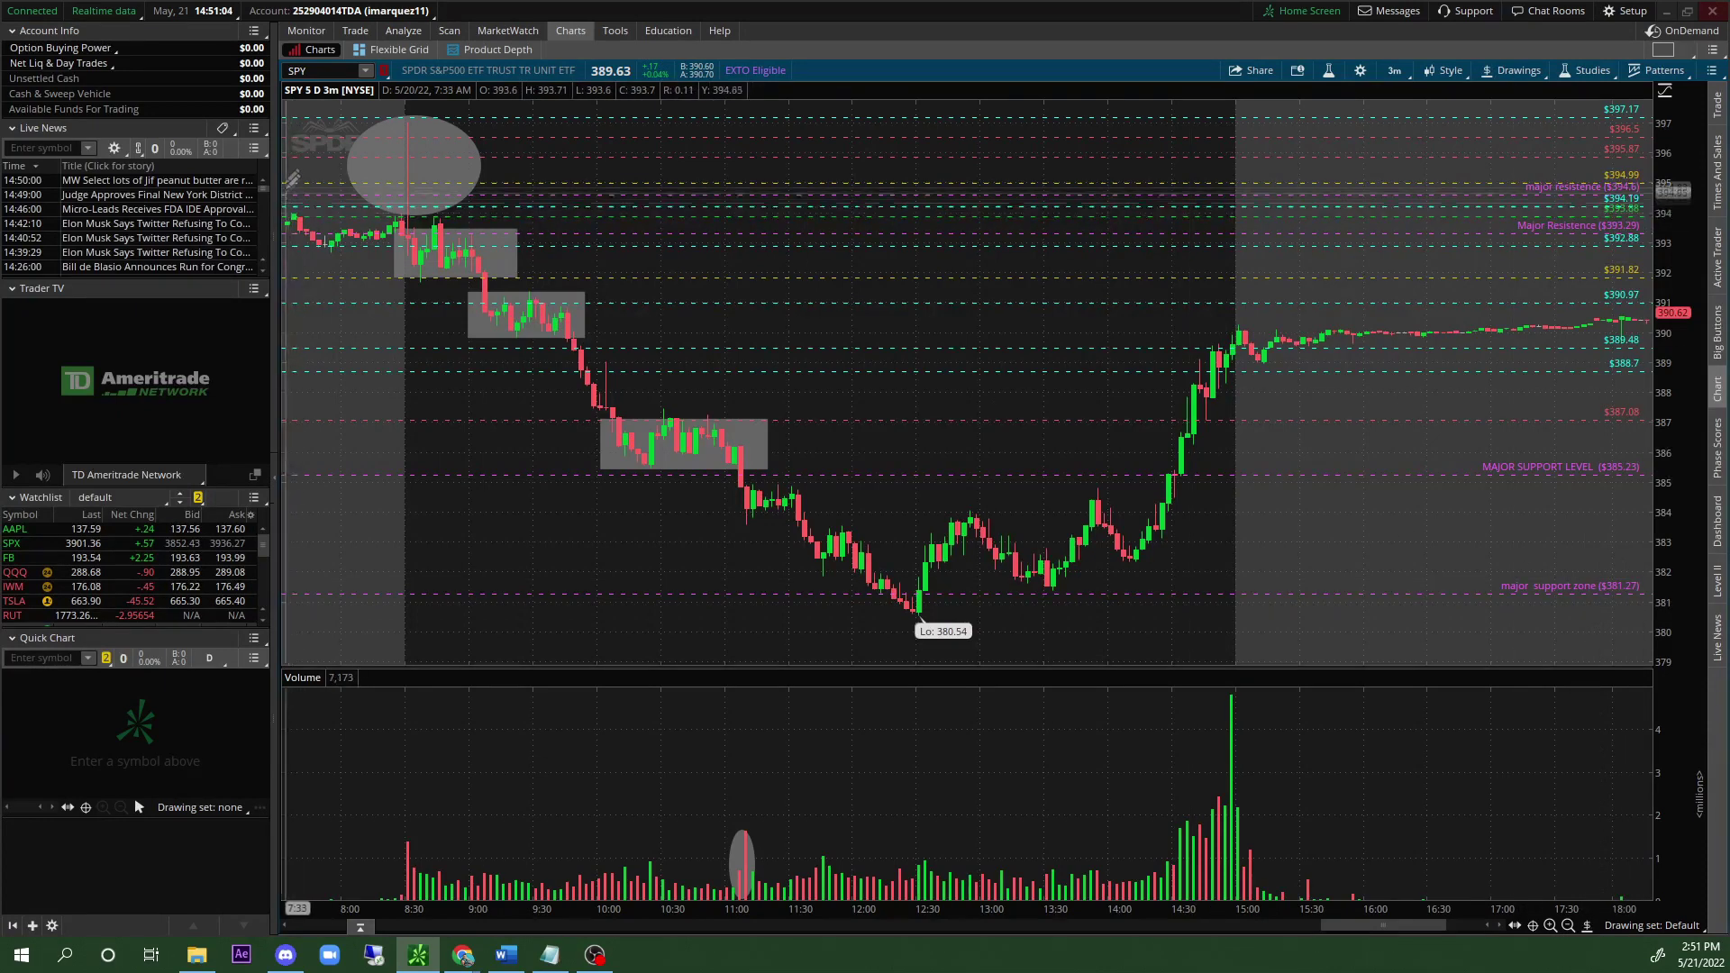
Add green dashed price levels at $383.97 and at the $380.54 low.
left_click(1034, 512)
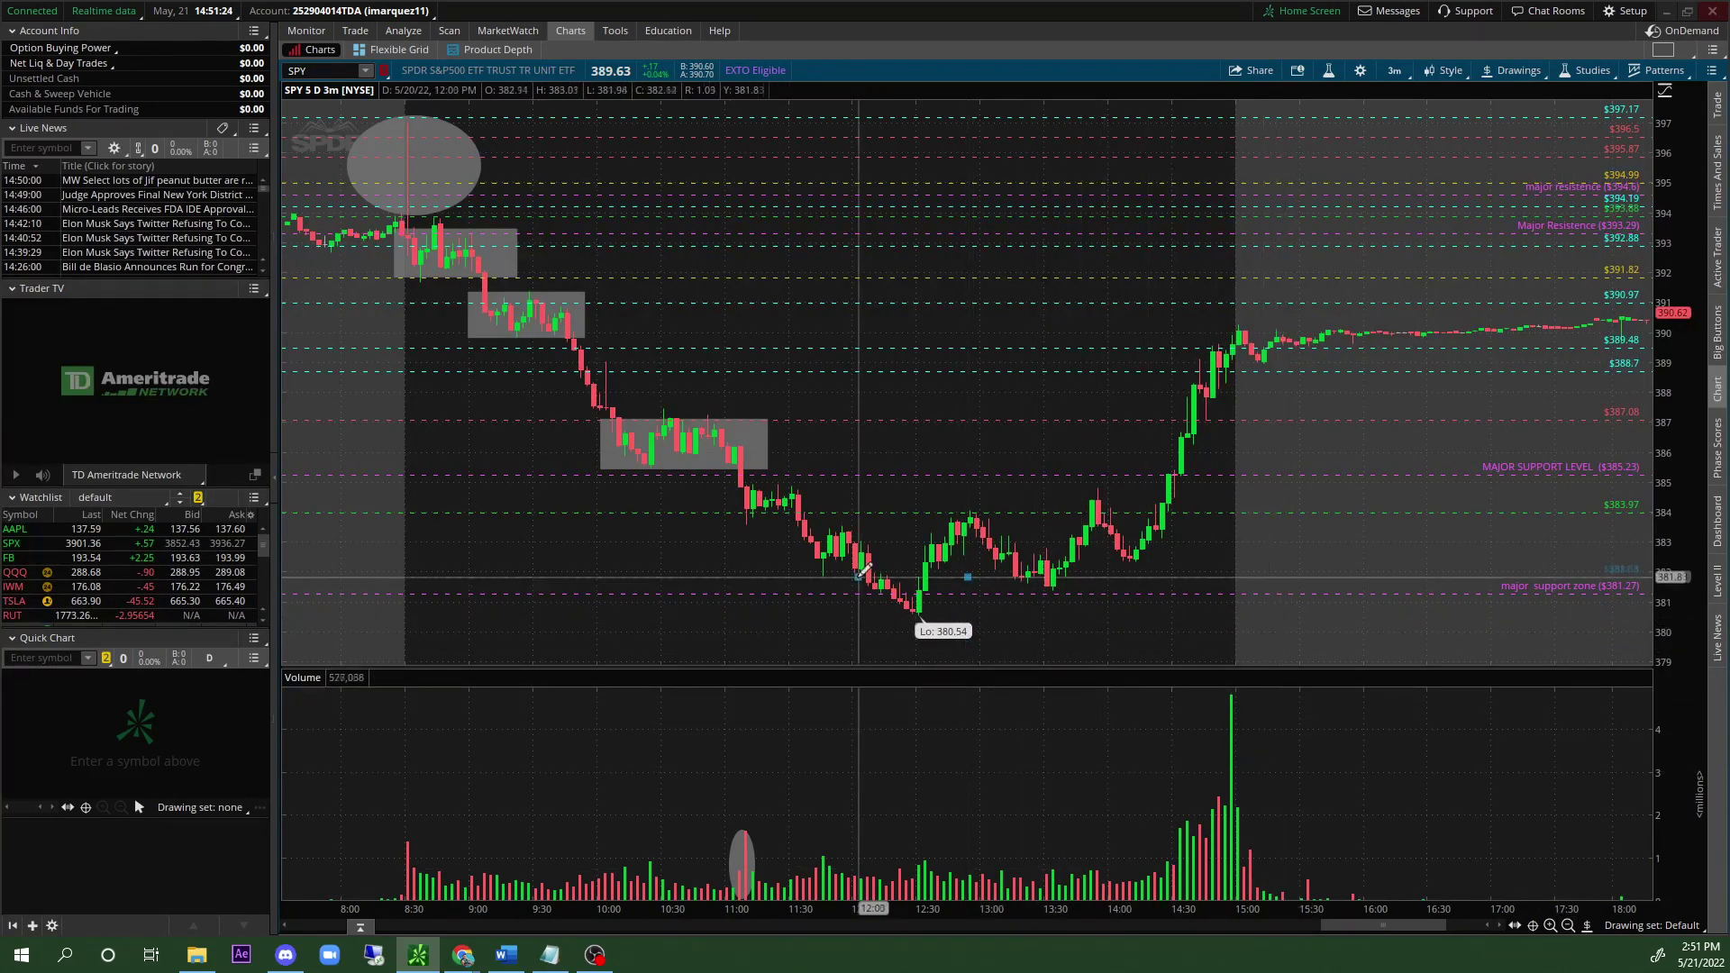
left_click(917, 611)
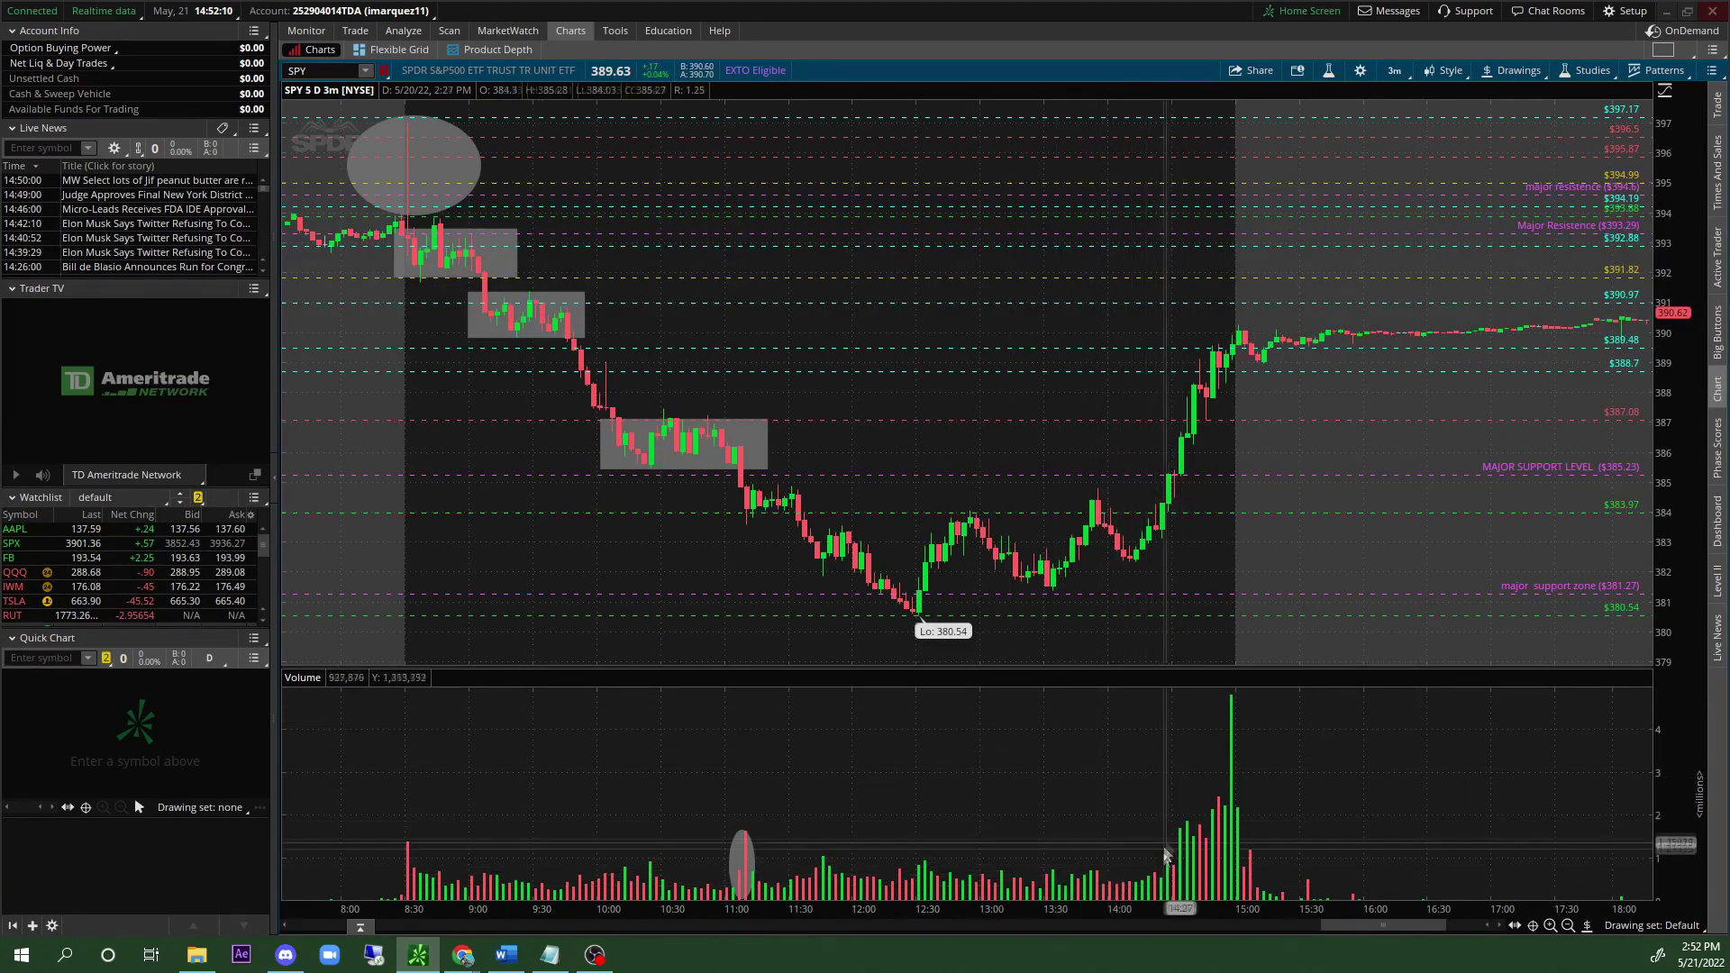
left_click(1587, 926)
left_click(1625, 660)
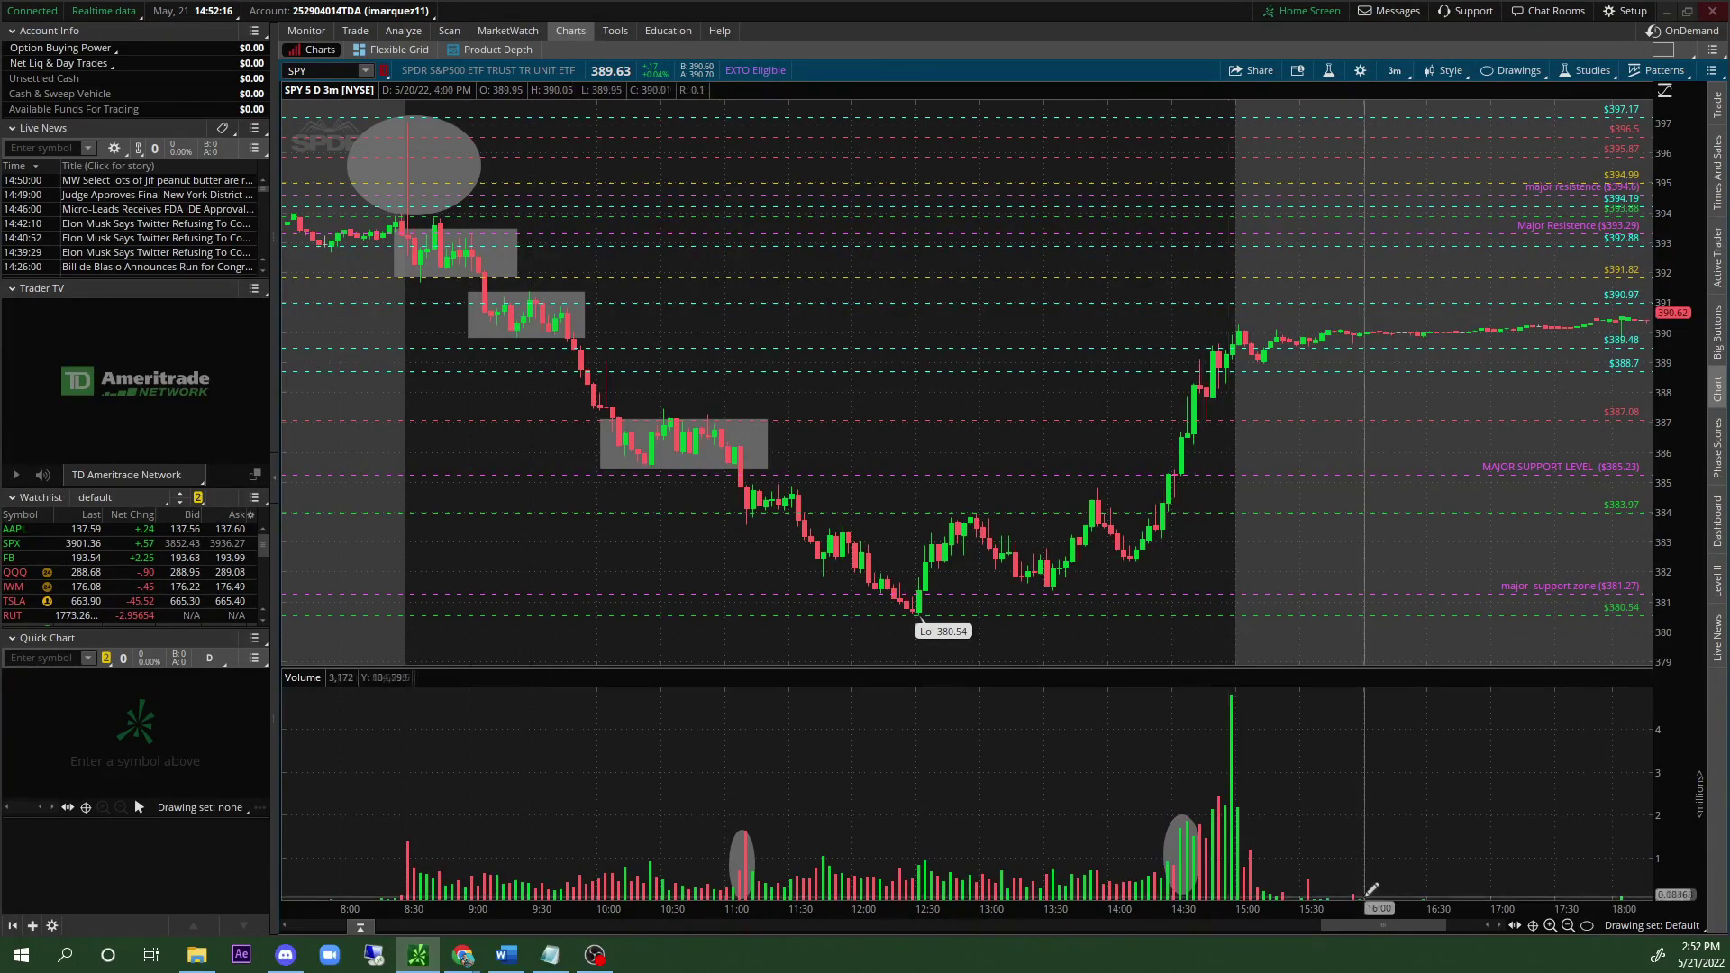
left_click_drag(1338, 936, 1289, 925)
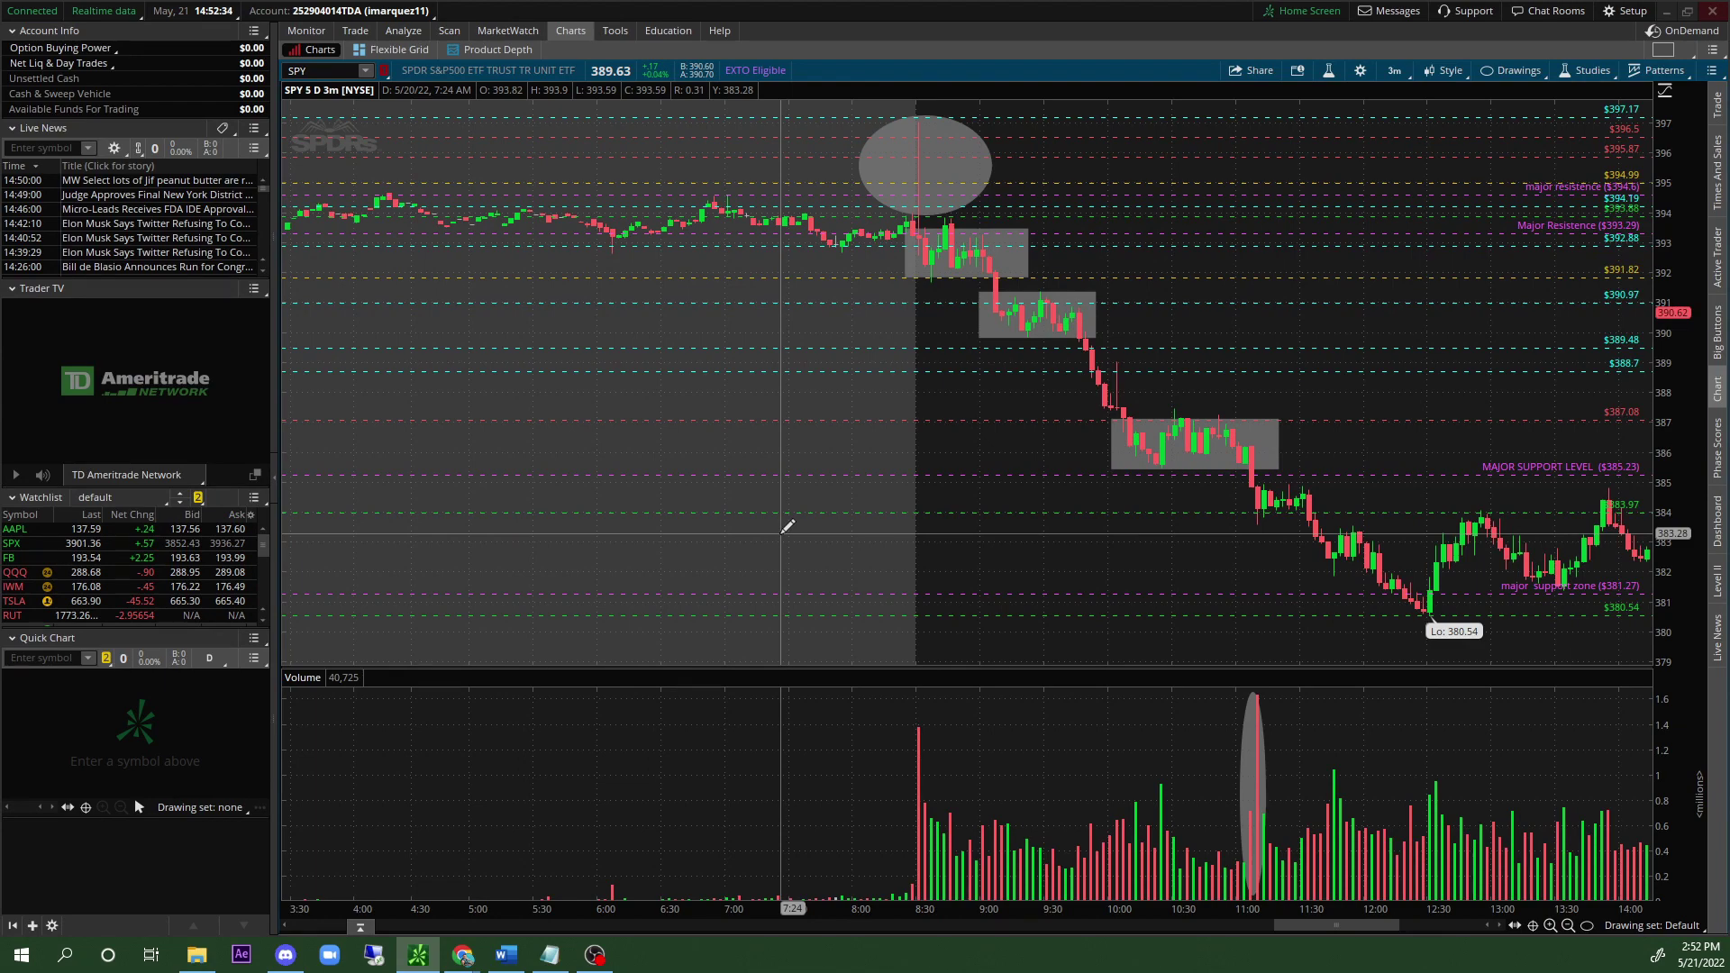
Scroll the SPY chart right to show the afternoon rebound toward 390, through about 17:00.
left_click_drag(1326, 927, 1375, 932)
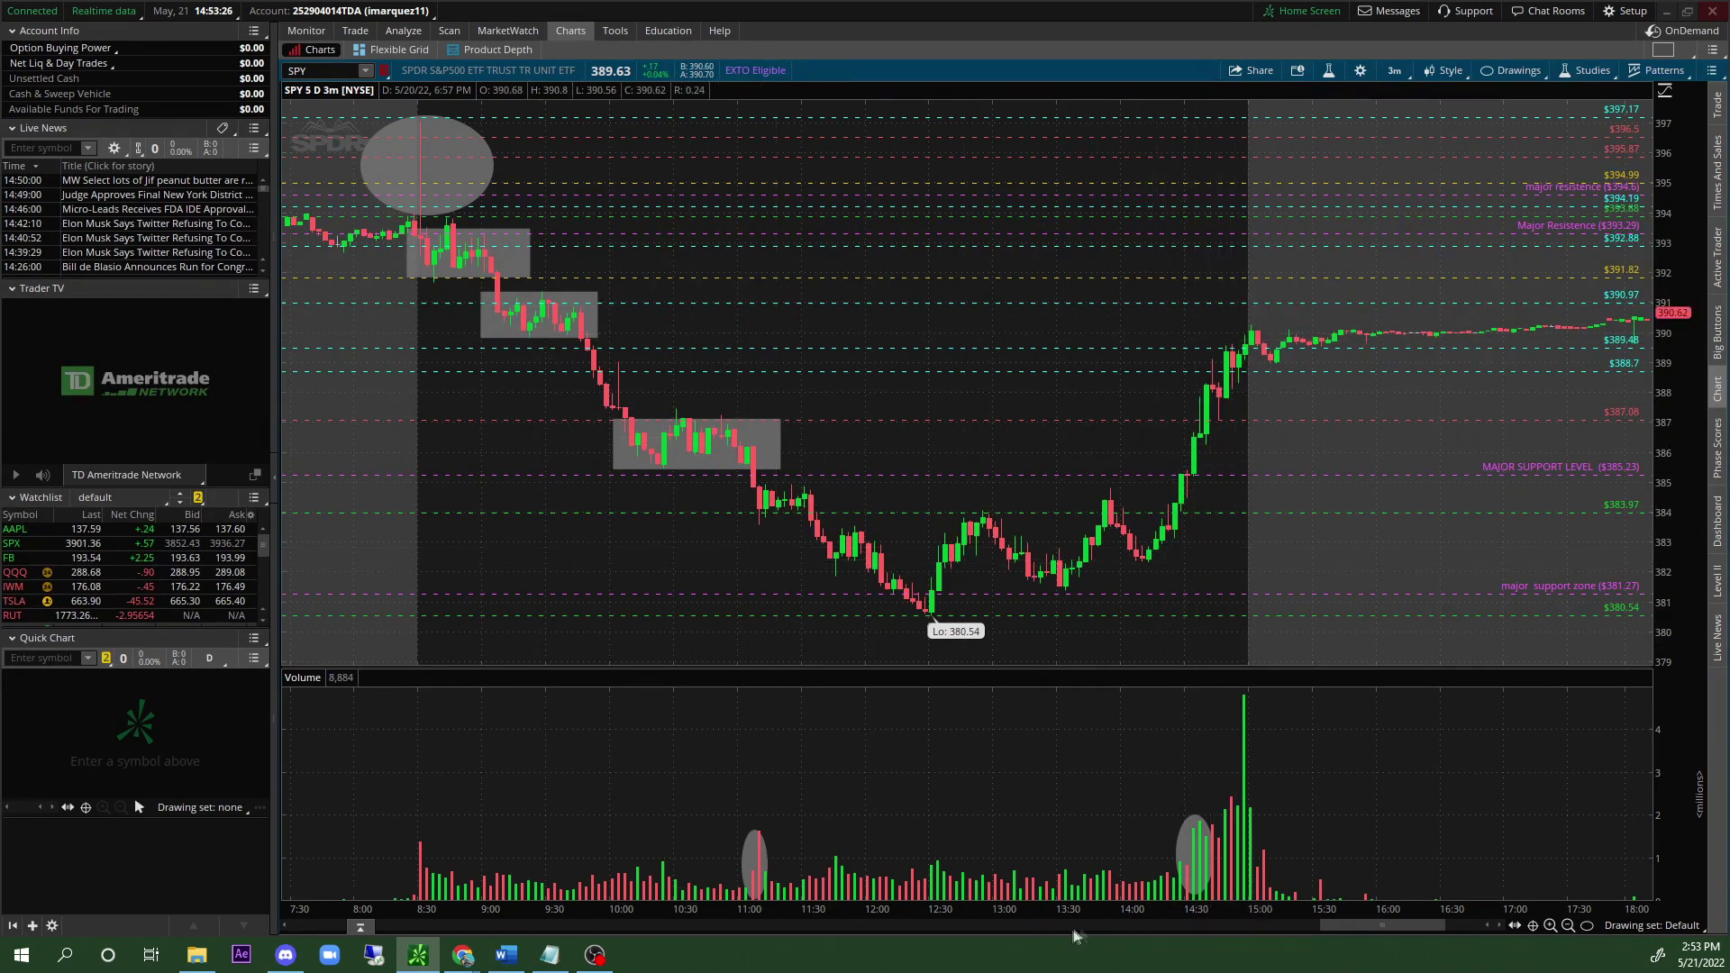
mouse_move(1336, 925)
left_mouse_down()
mouse_move(1359, 927)
mouse_move(1325, 927)
left_mouse_up()
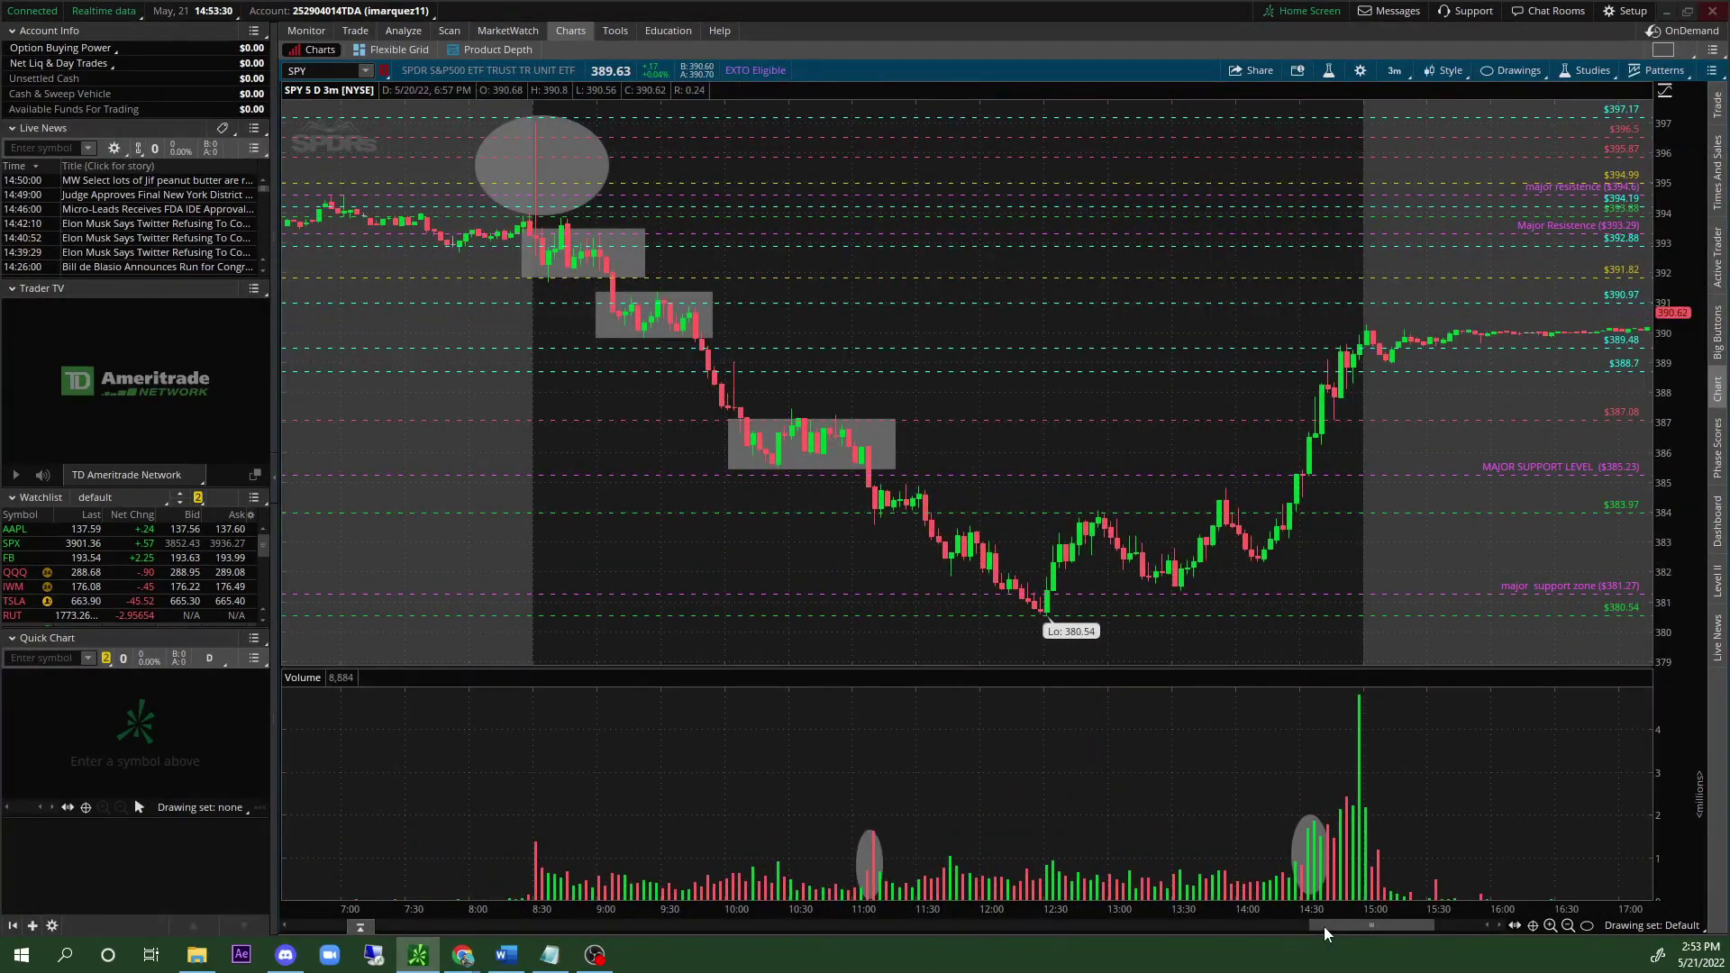
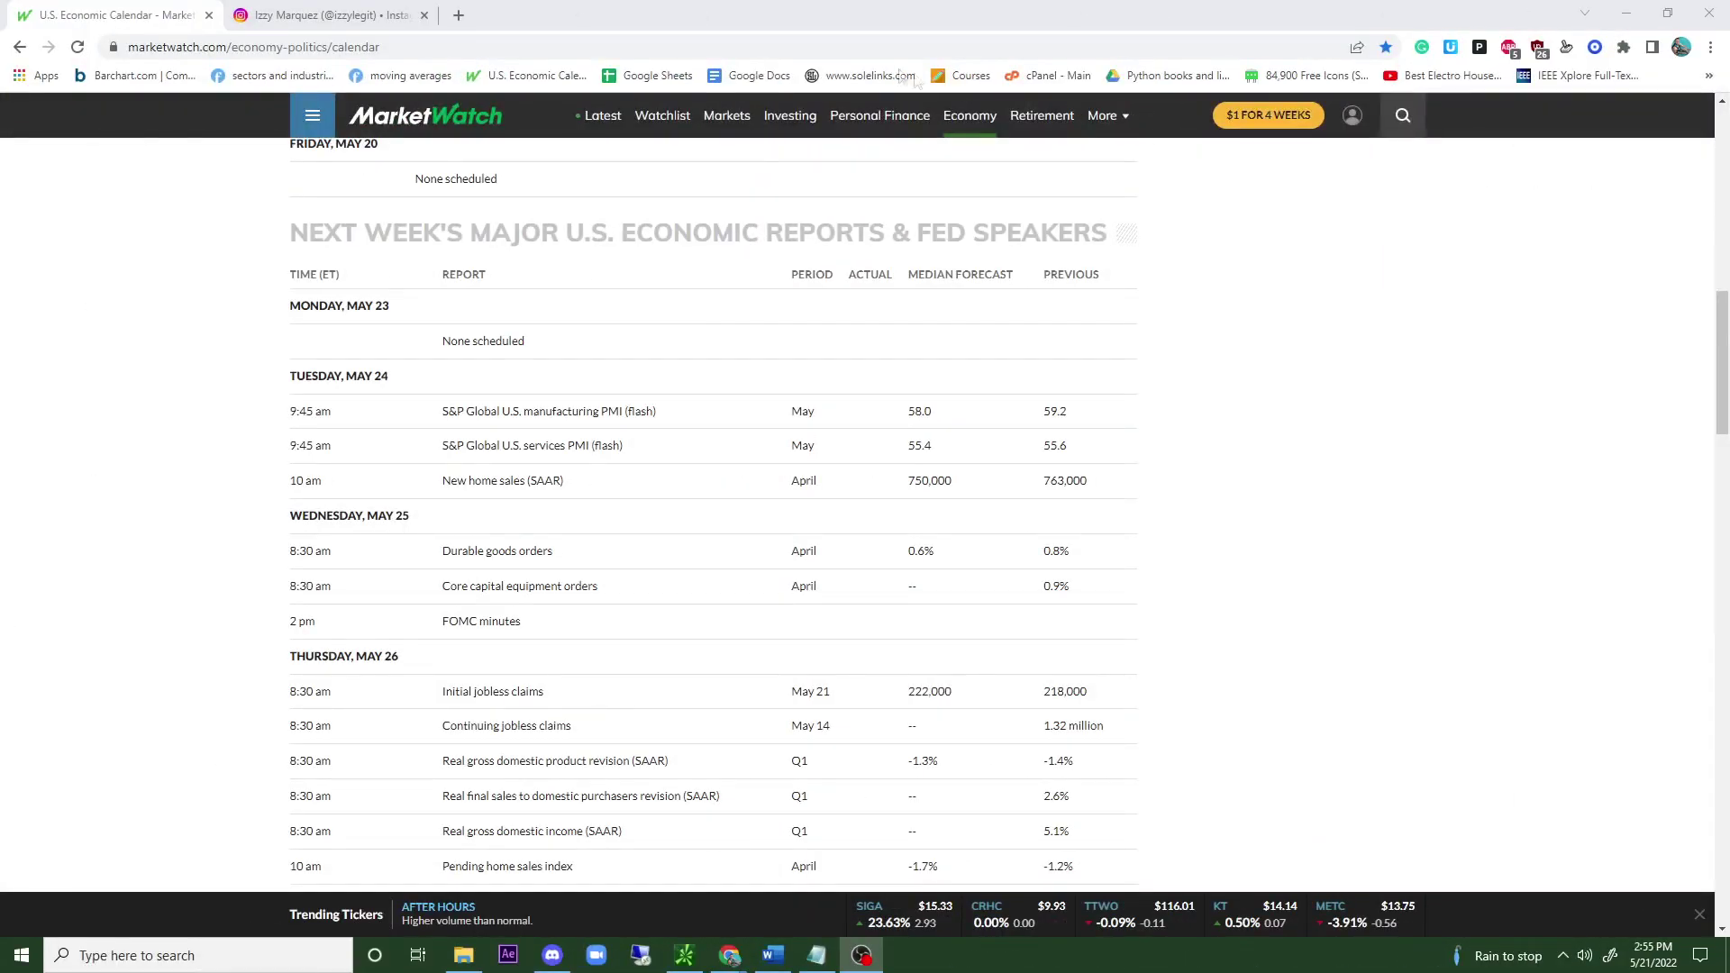
left_click(261, 15)
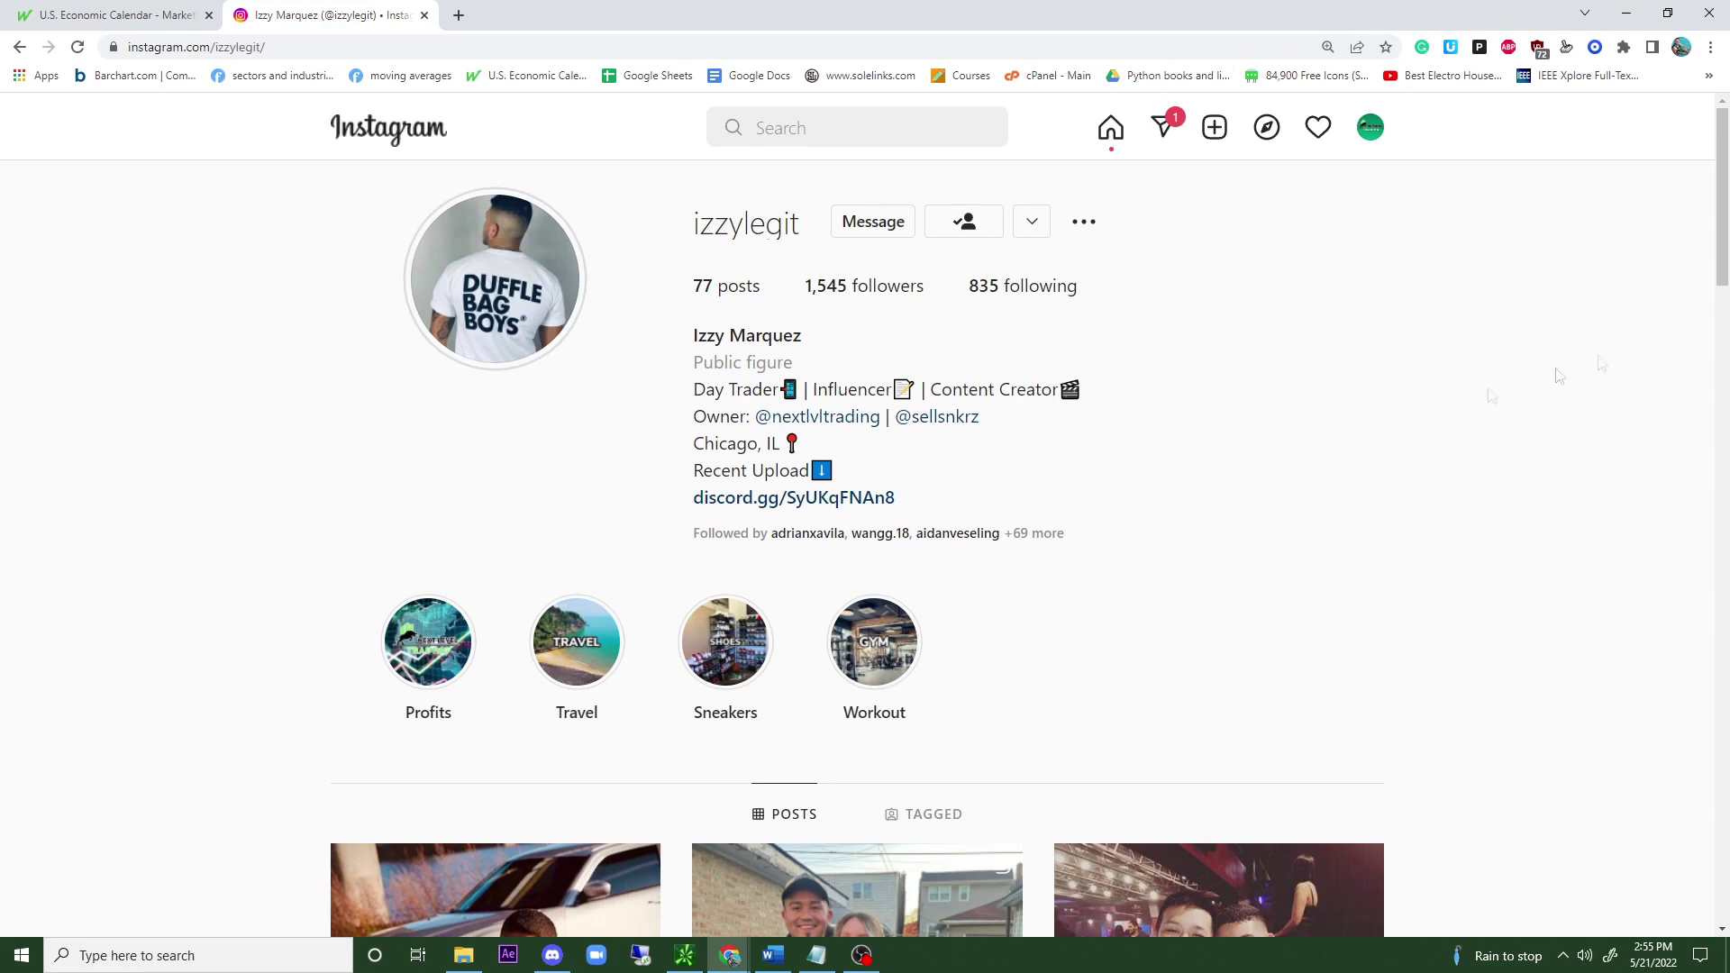
left_click(823, 421)
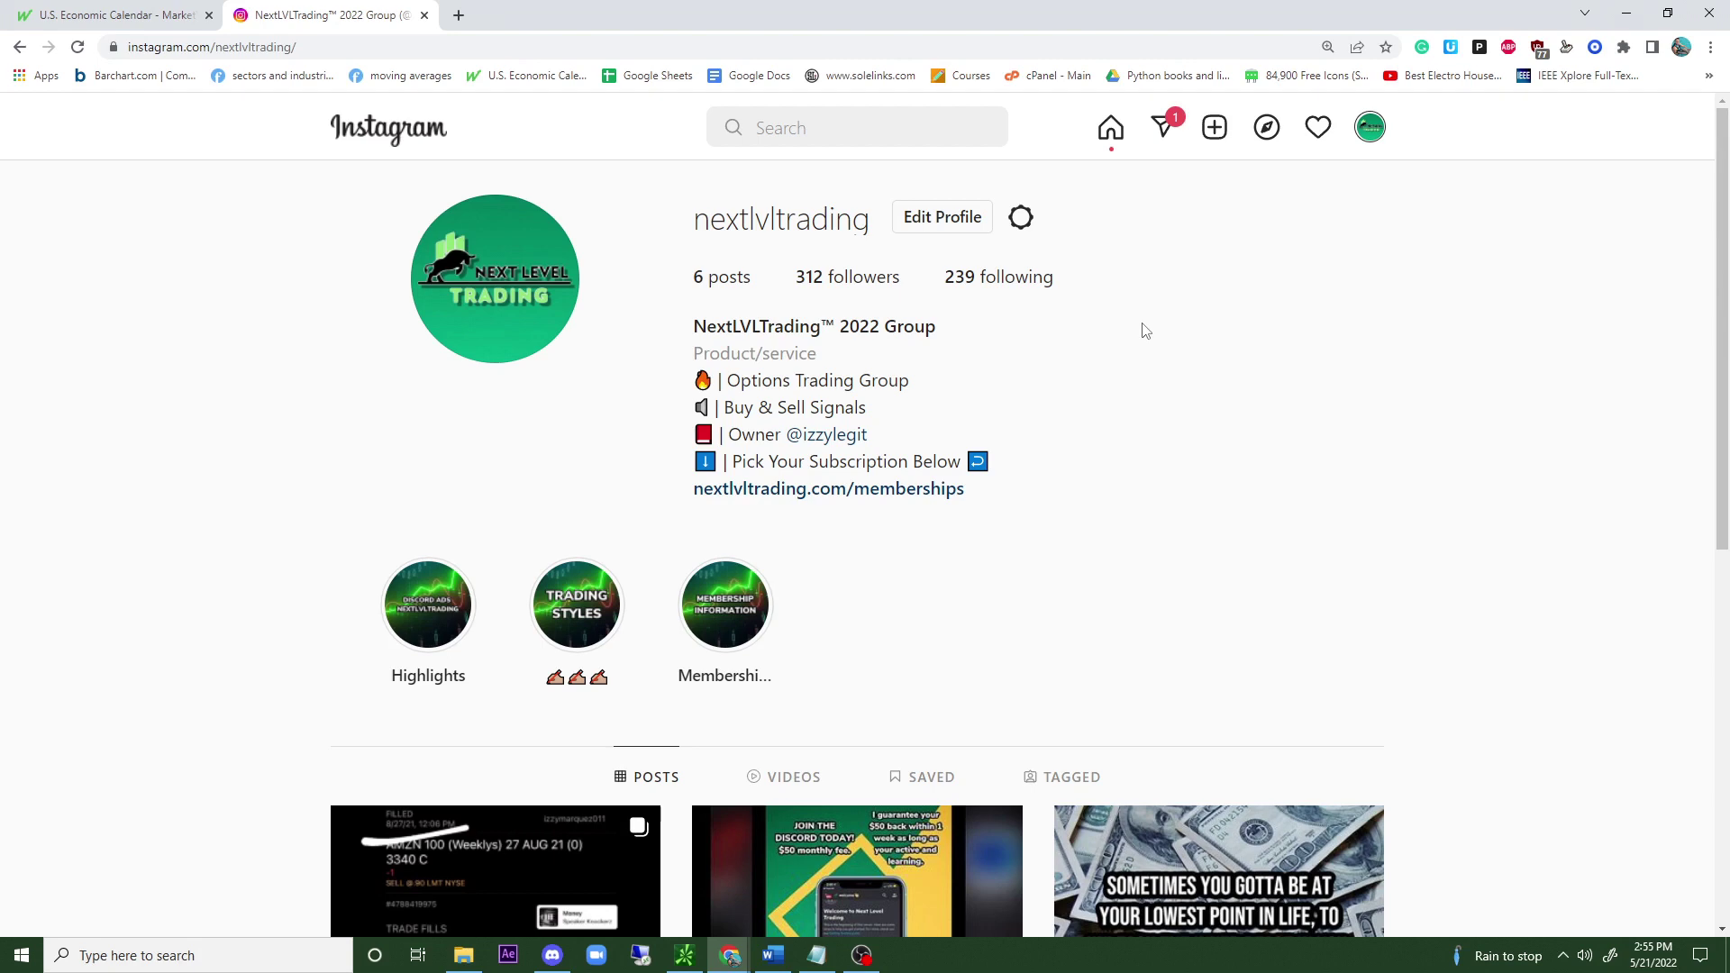
Minimise Chrome to bring the Next Level Trading Discord server's day-trades channel forward.
left_click(731, 957)
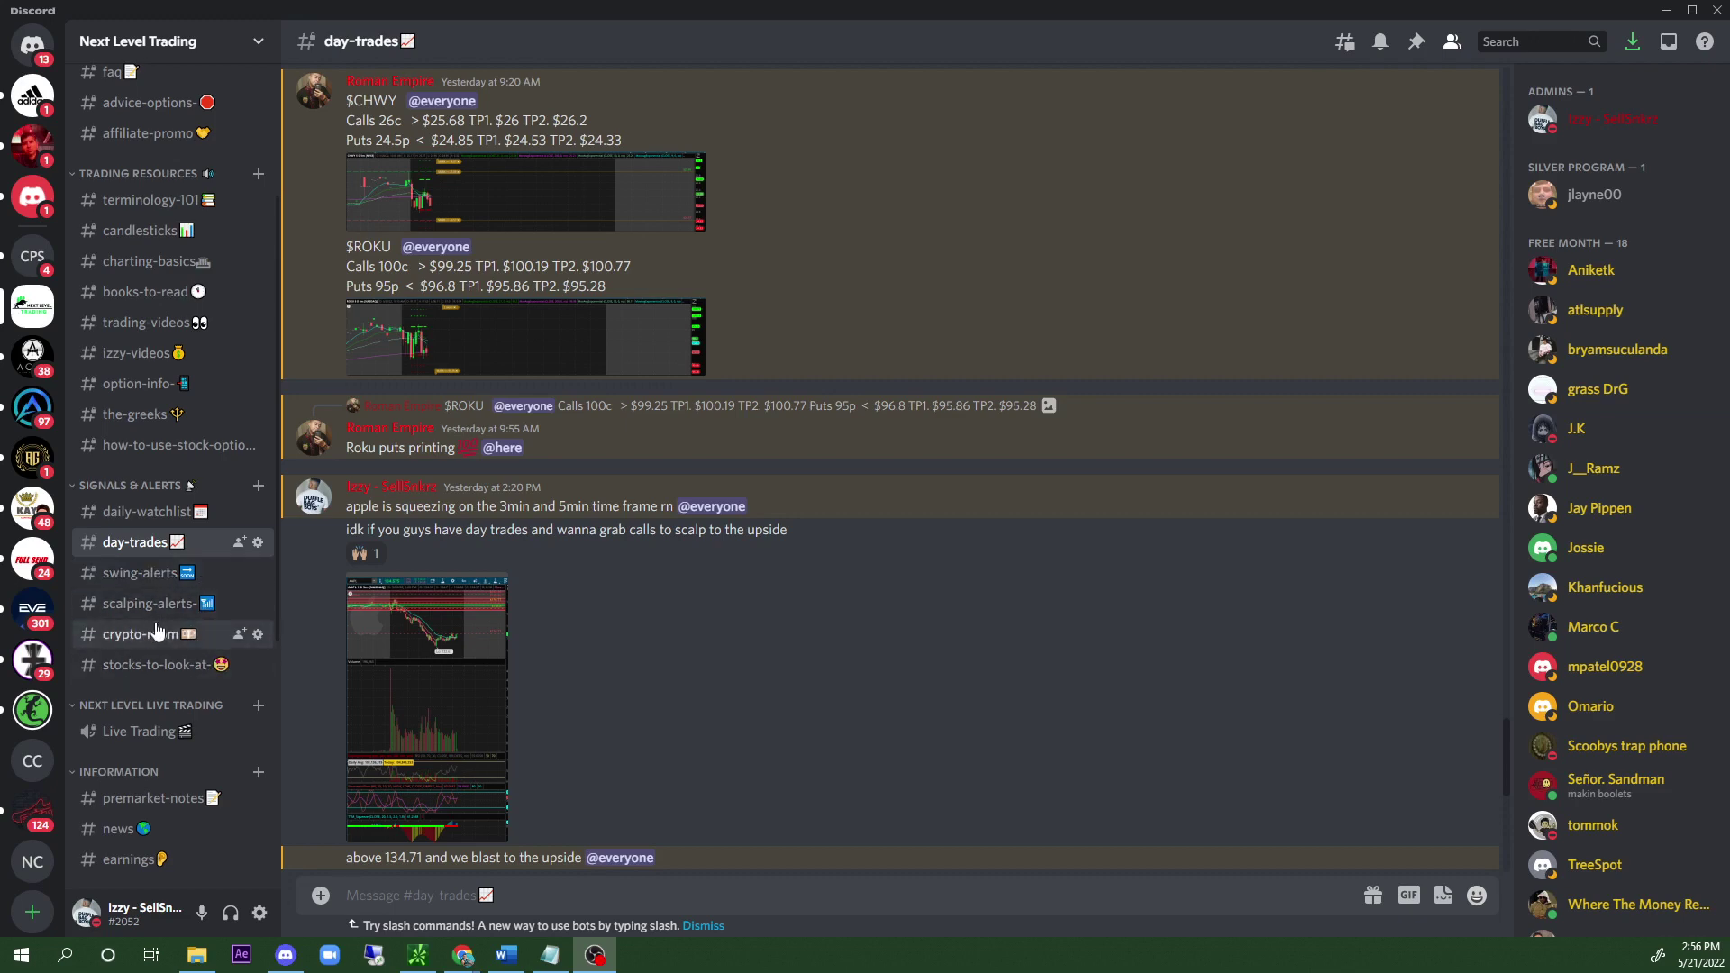
View the #terminology-101 options glossary, then switch to #candlesticks under Trading Resources.
scroll(189, 297, "up", 3)
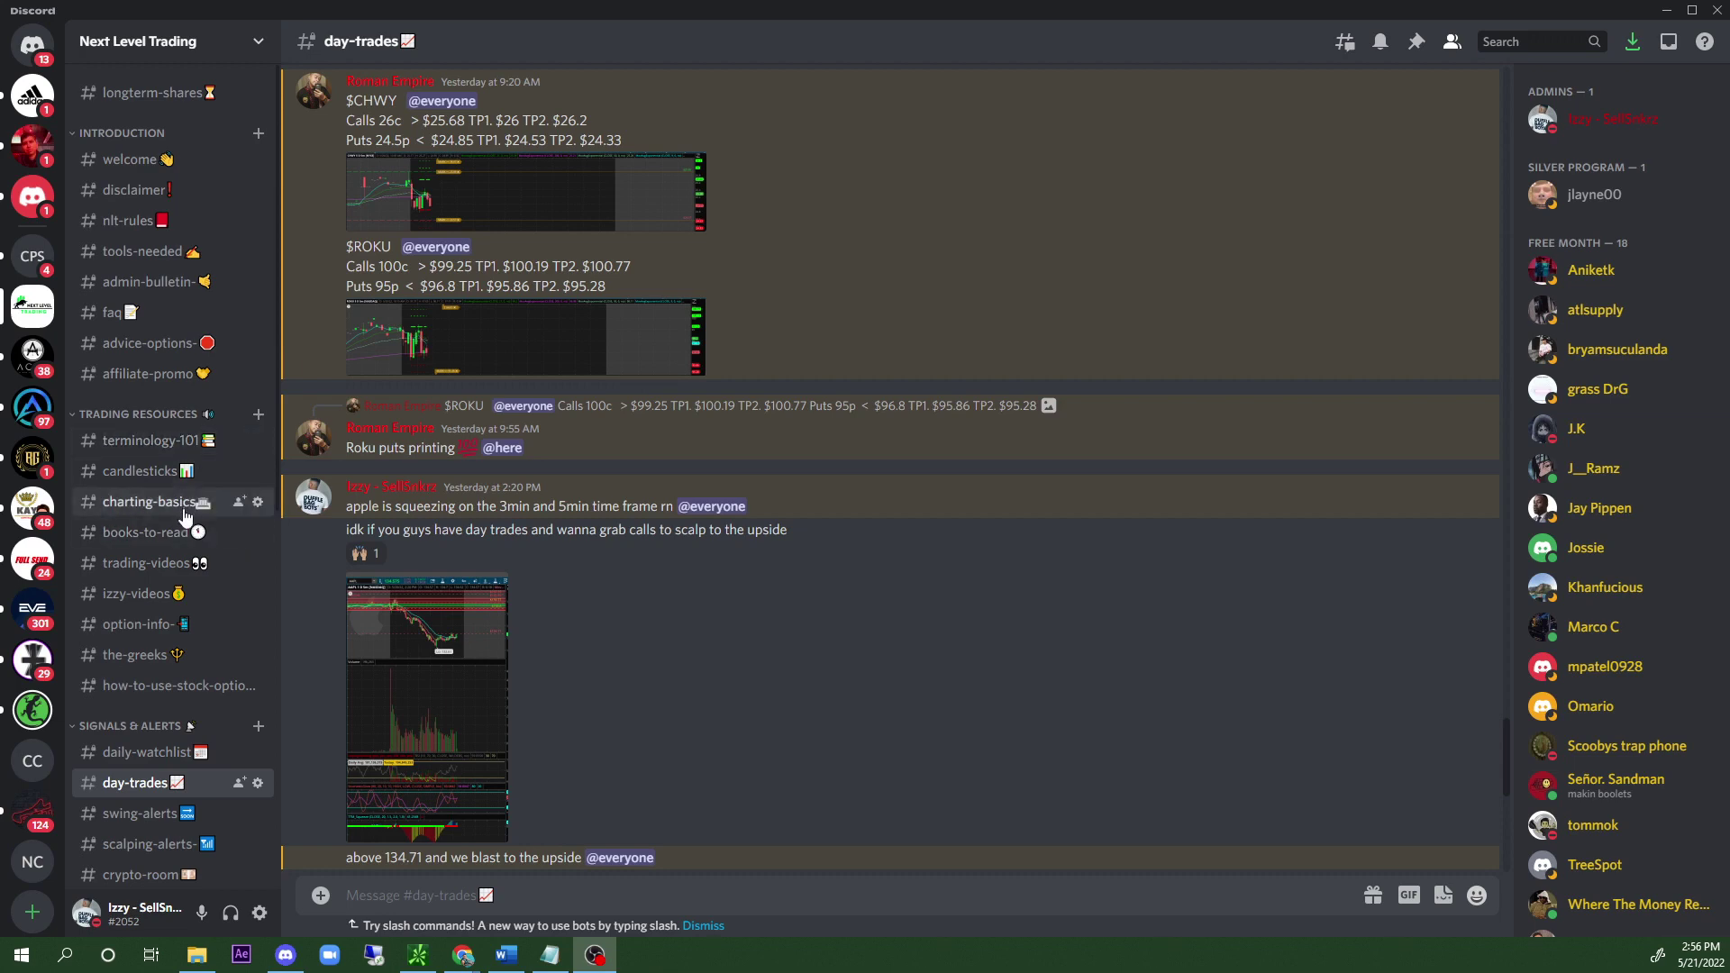
left_click(149, 441)
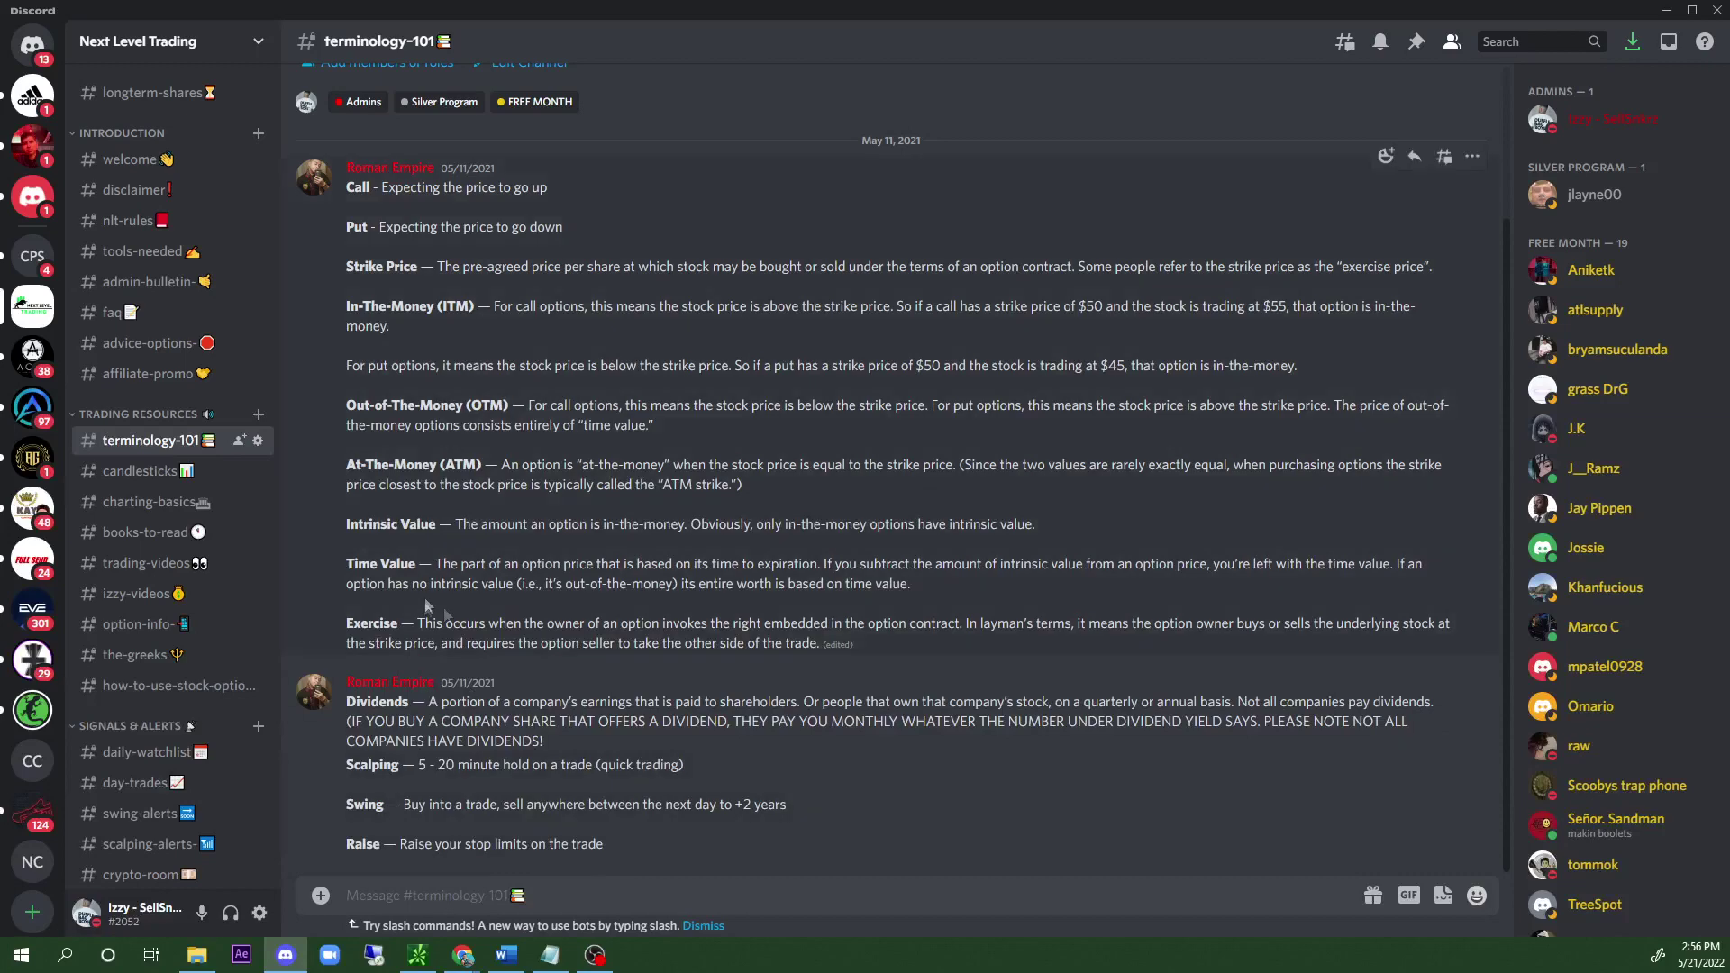
left_click(185, 477)
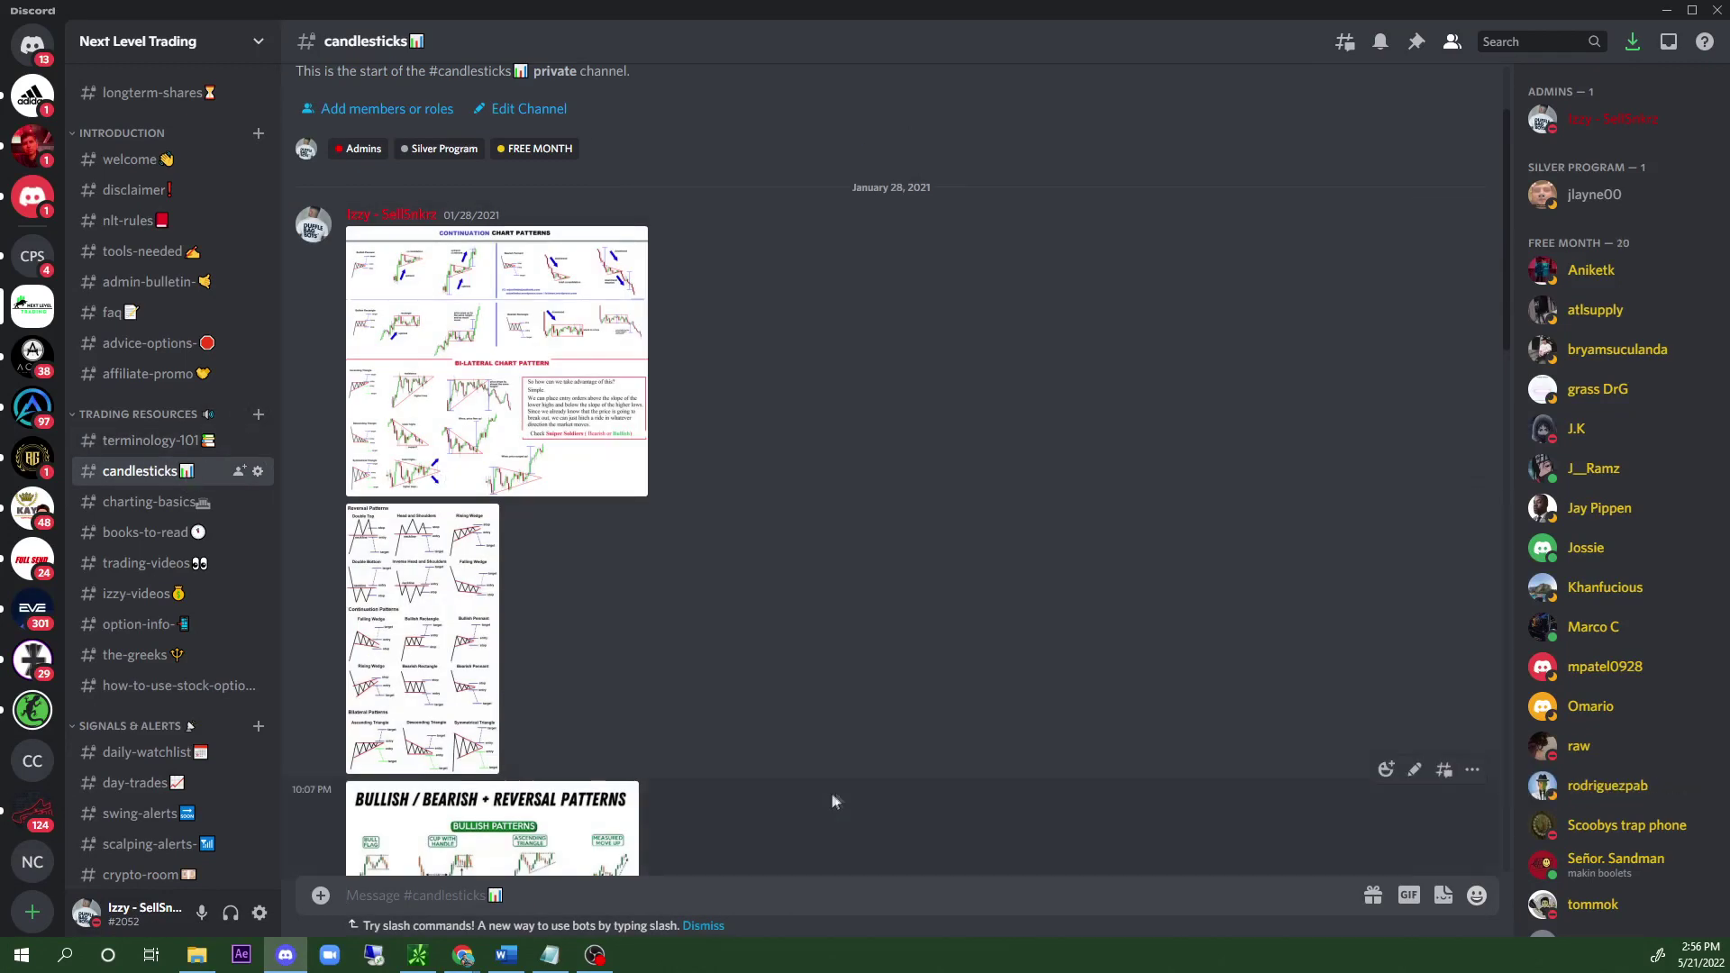
Scroll through the chart-pattern cheat sheet images in #candlesticks.
scroll(792, 761, "down", 2)
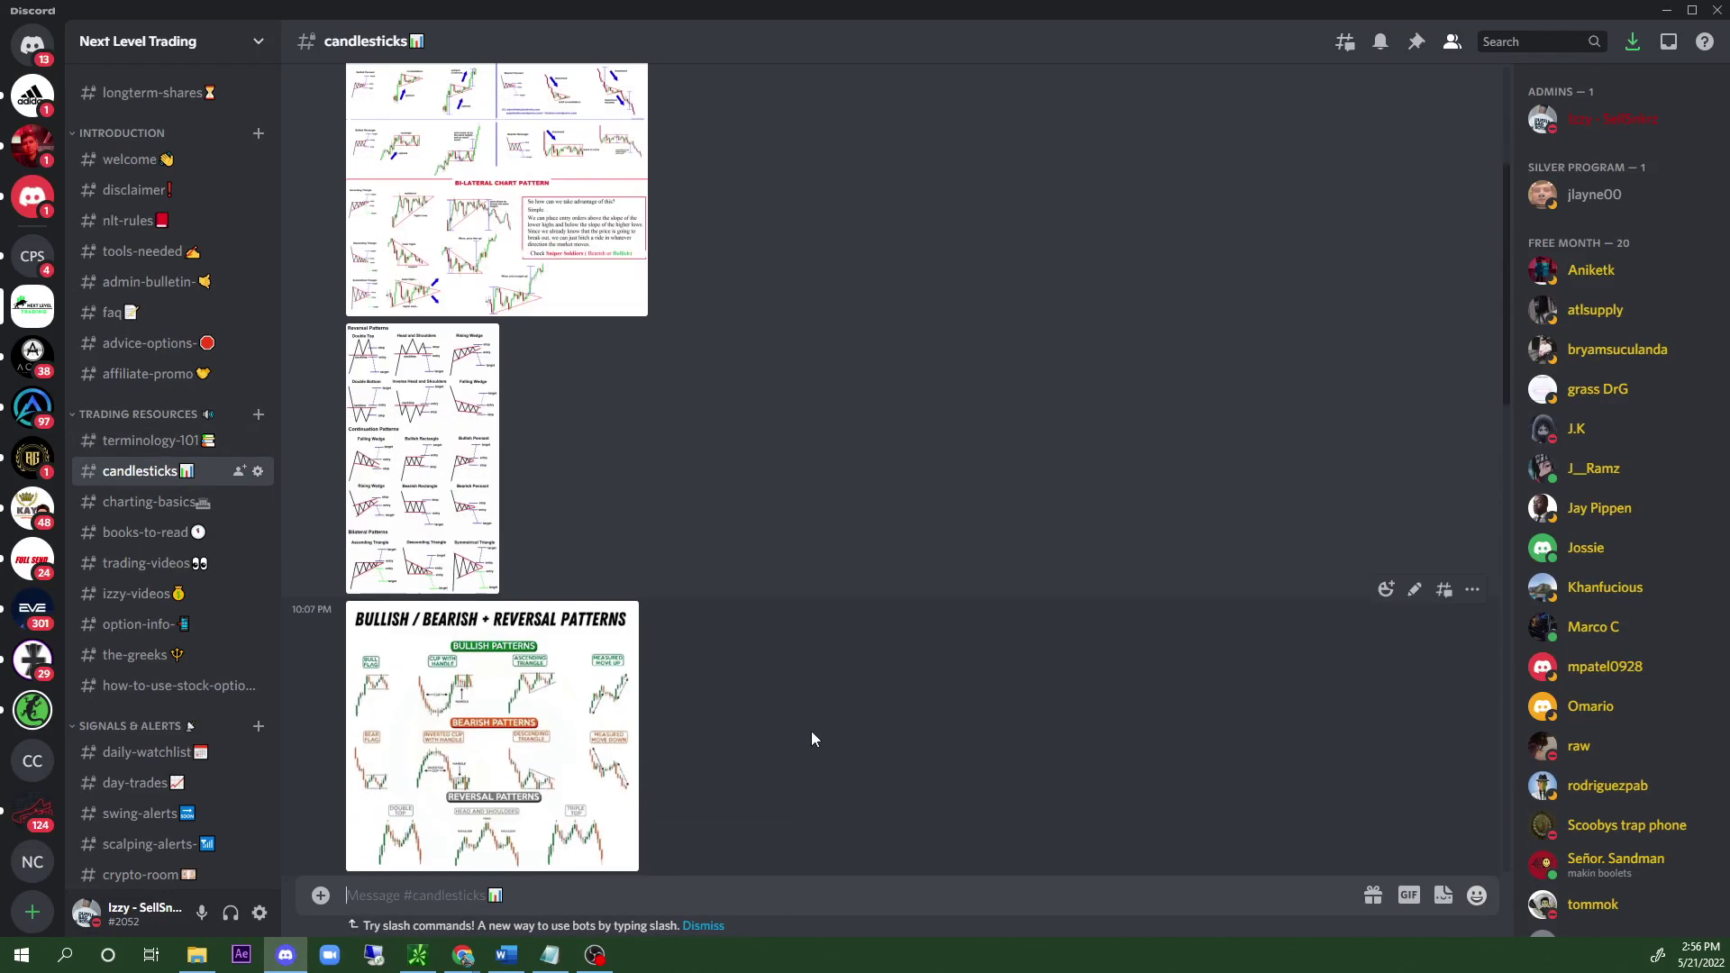
scroll(811, 731, "up", 1)
scroll(791, 646, "up", 3)
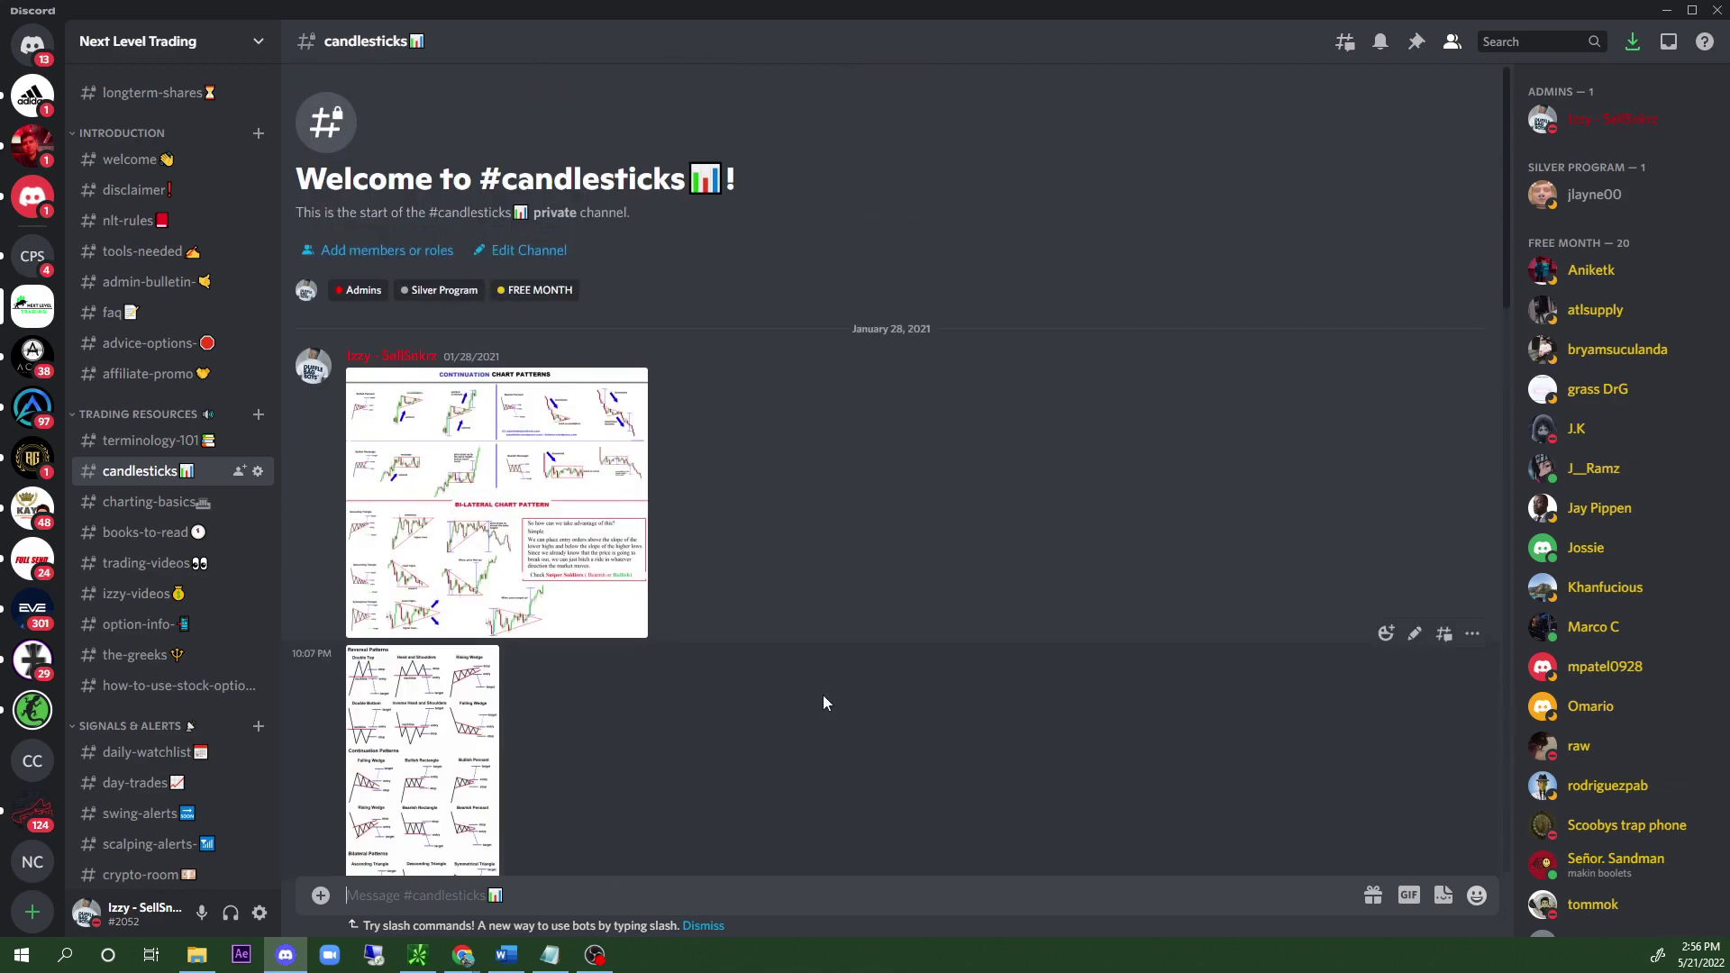
scroll(824, 699, "down", 4)
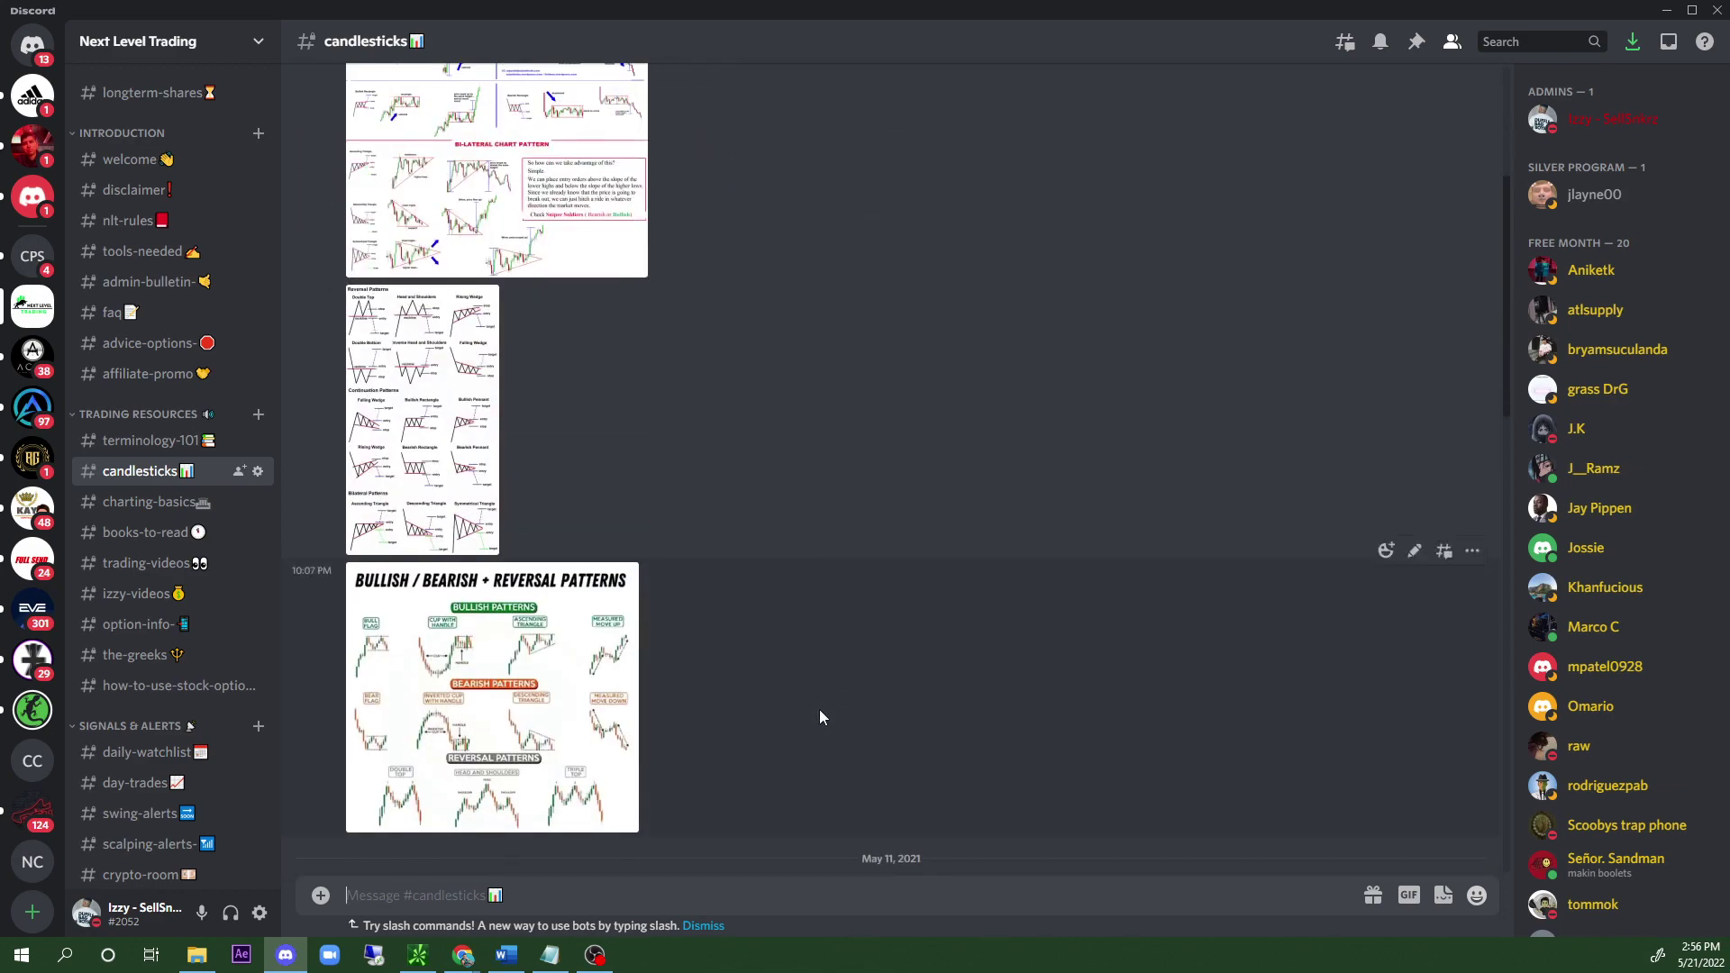
scroll(819, 708, "down", 1)
scroll(818, 703, "down", 1)
scroll(819, 679, "down", 6)
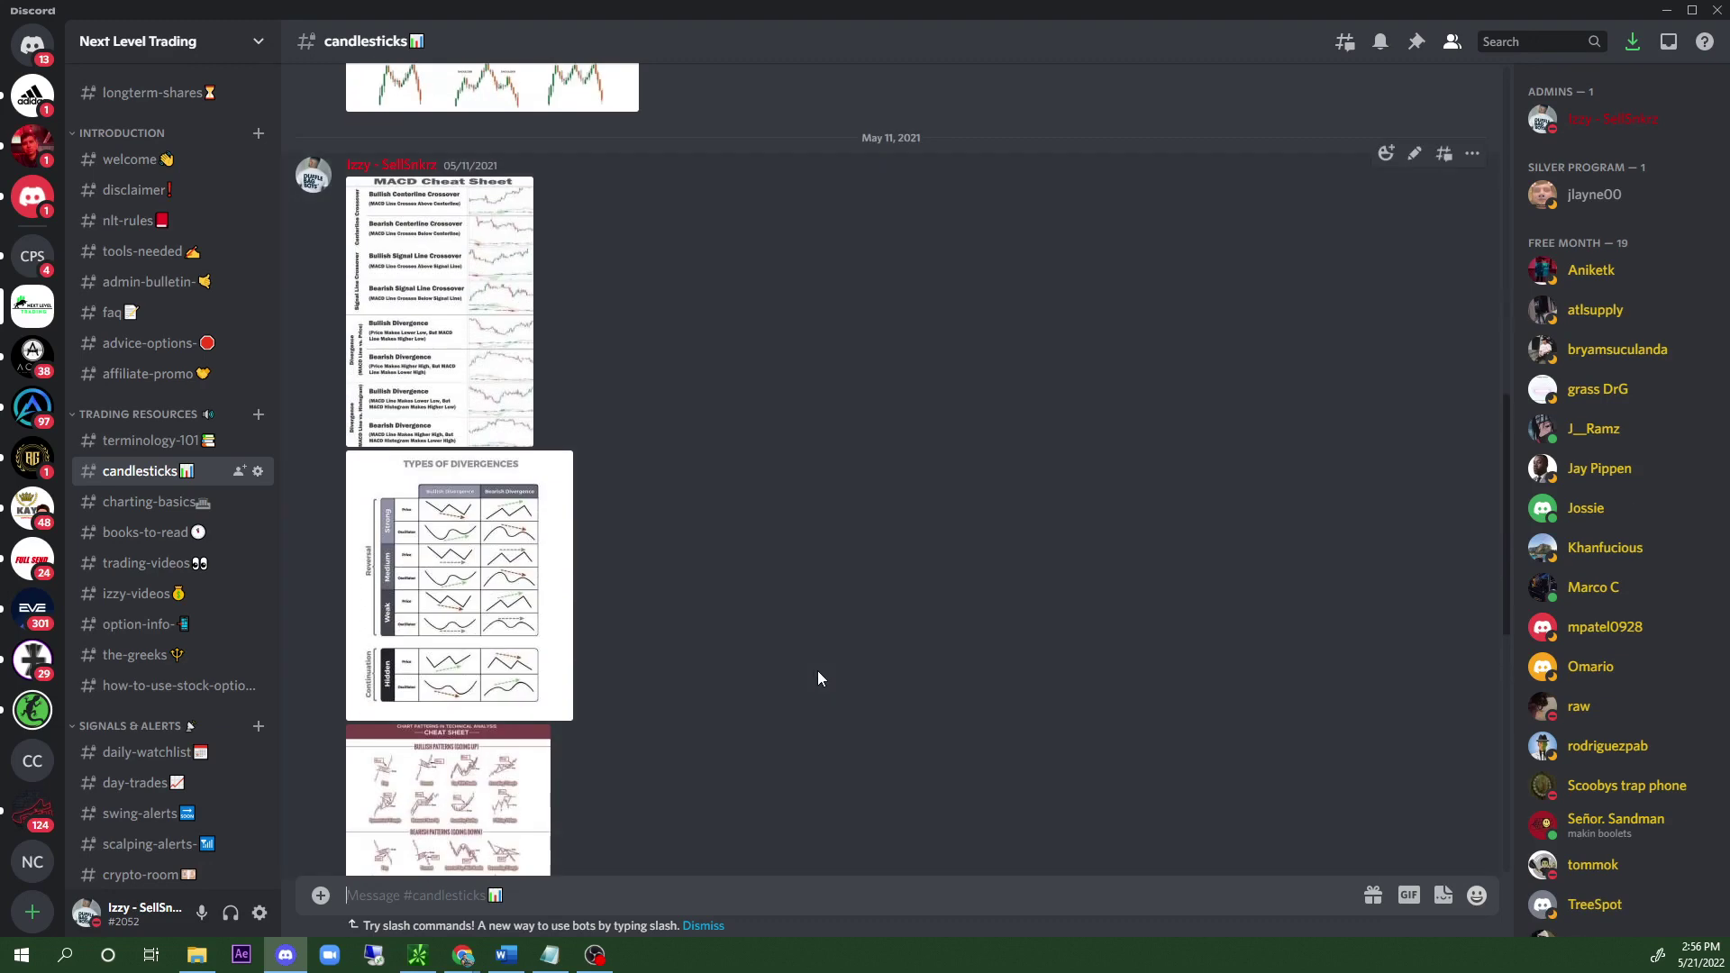
scroll(807, 687, "down", 3)
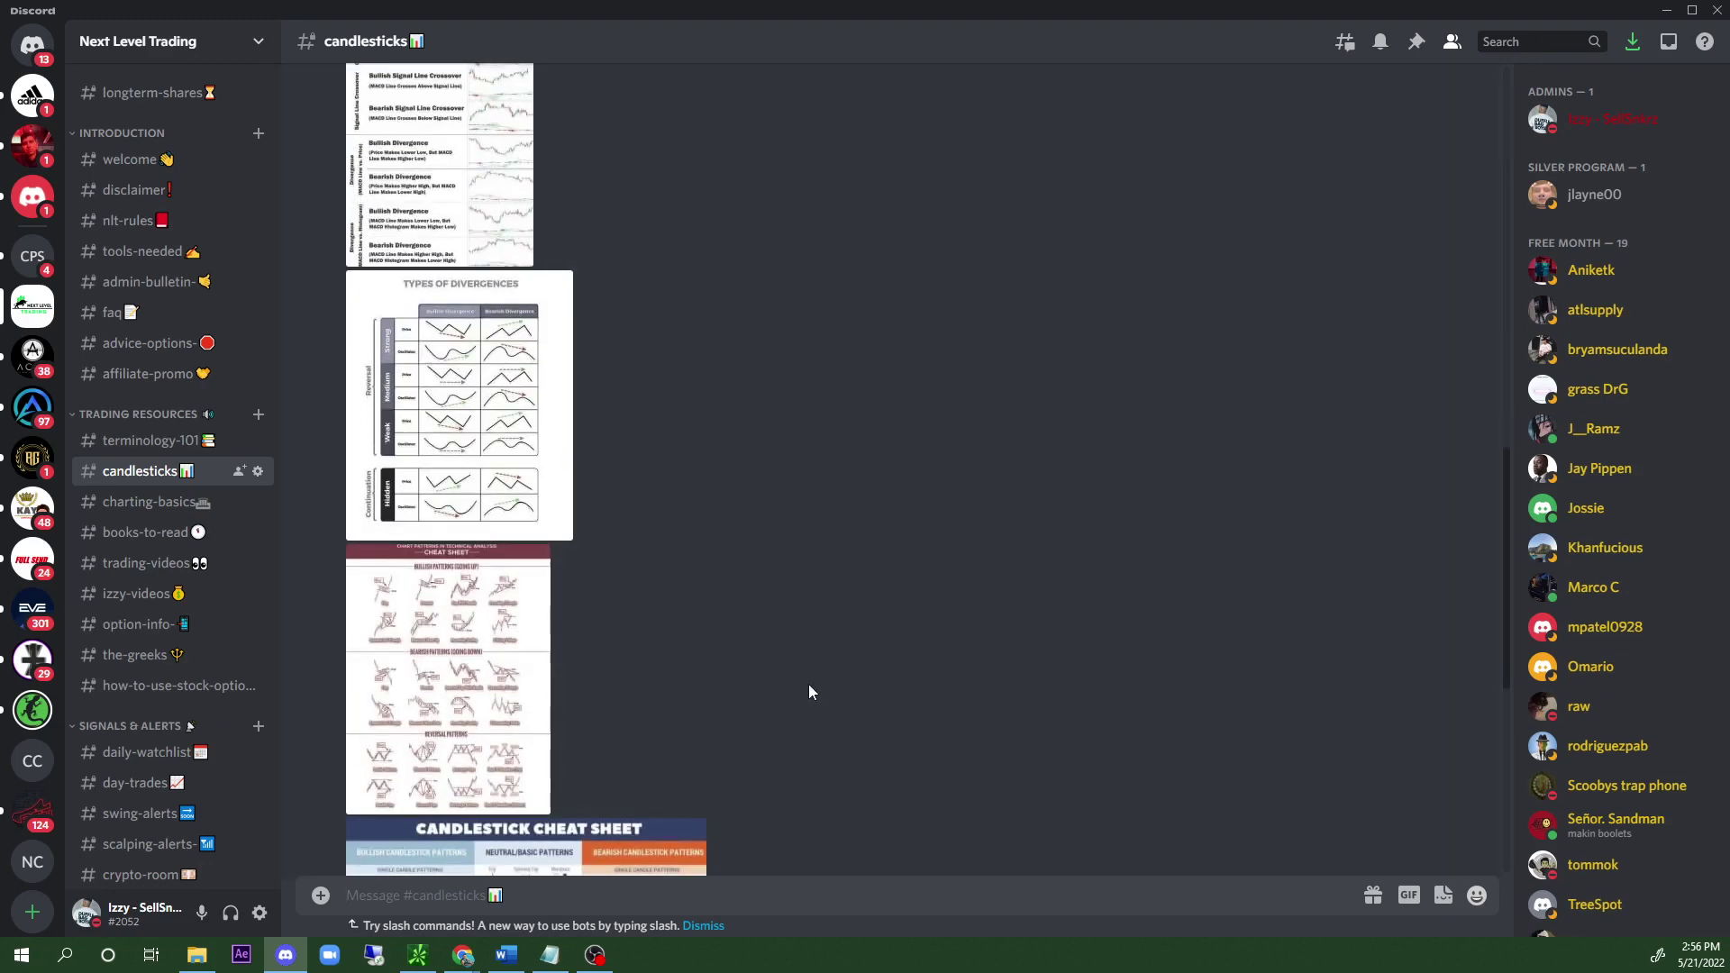
scroll(822, 690, "up", 2)
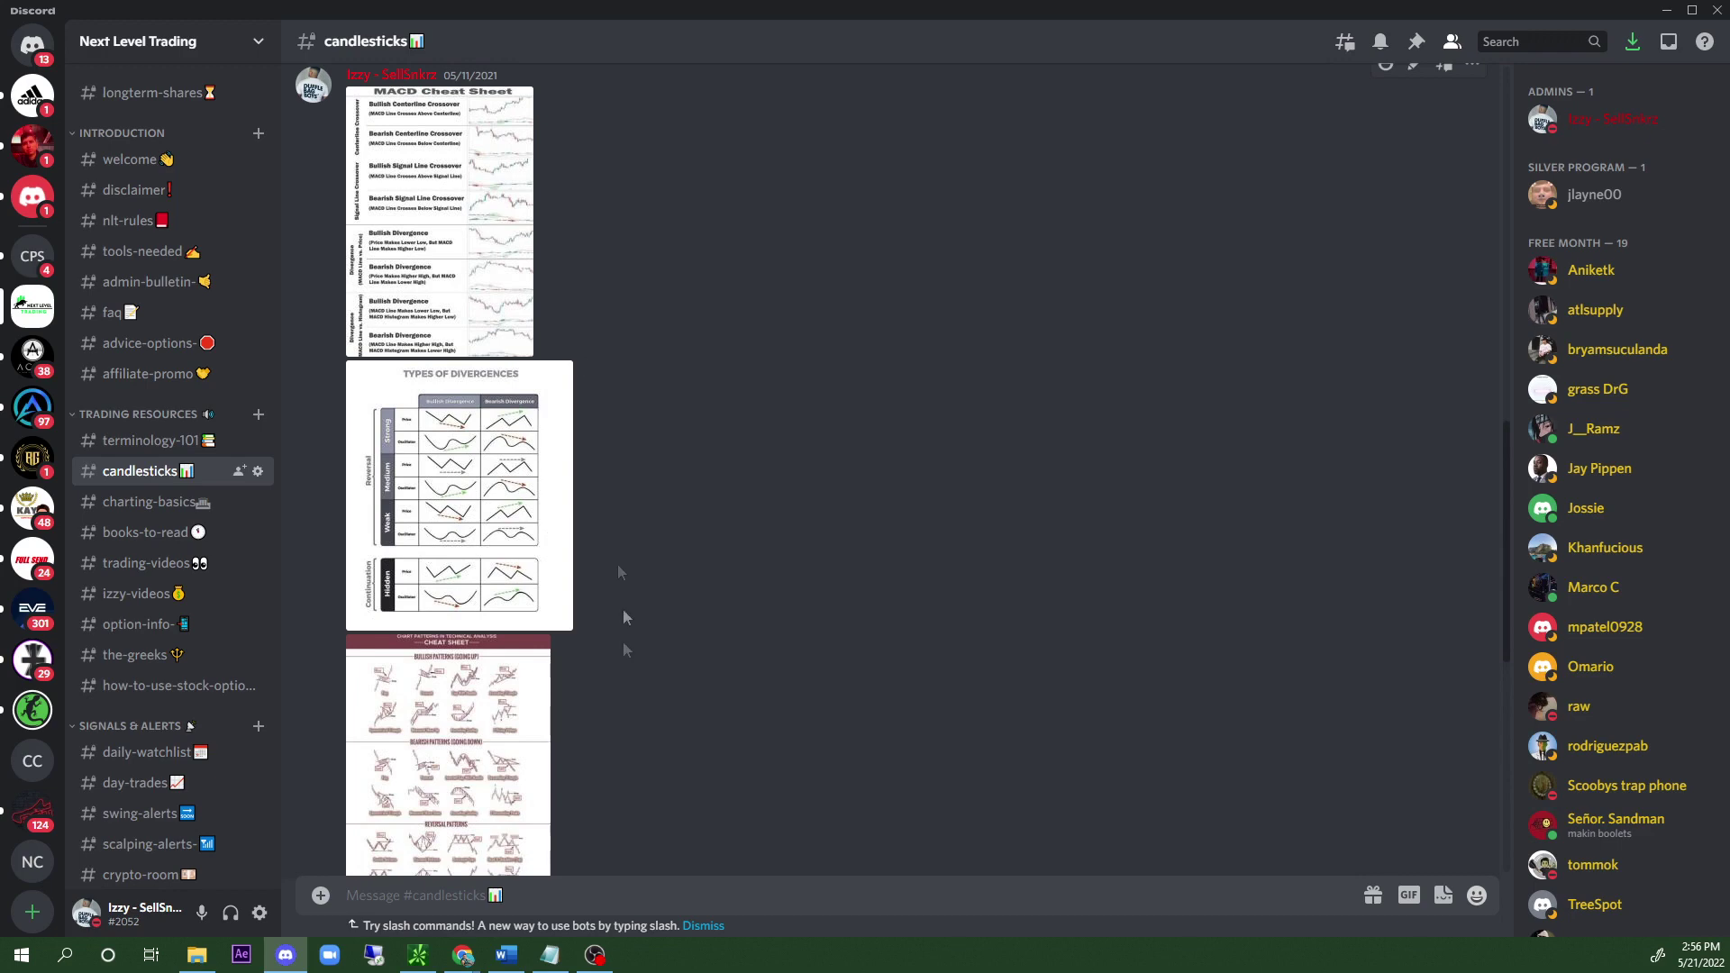
Go to the #questions channel under Members Chat Floor.
scroll(889, 715, "down", 3)
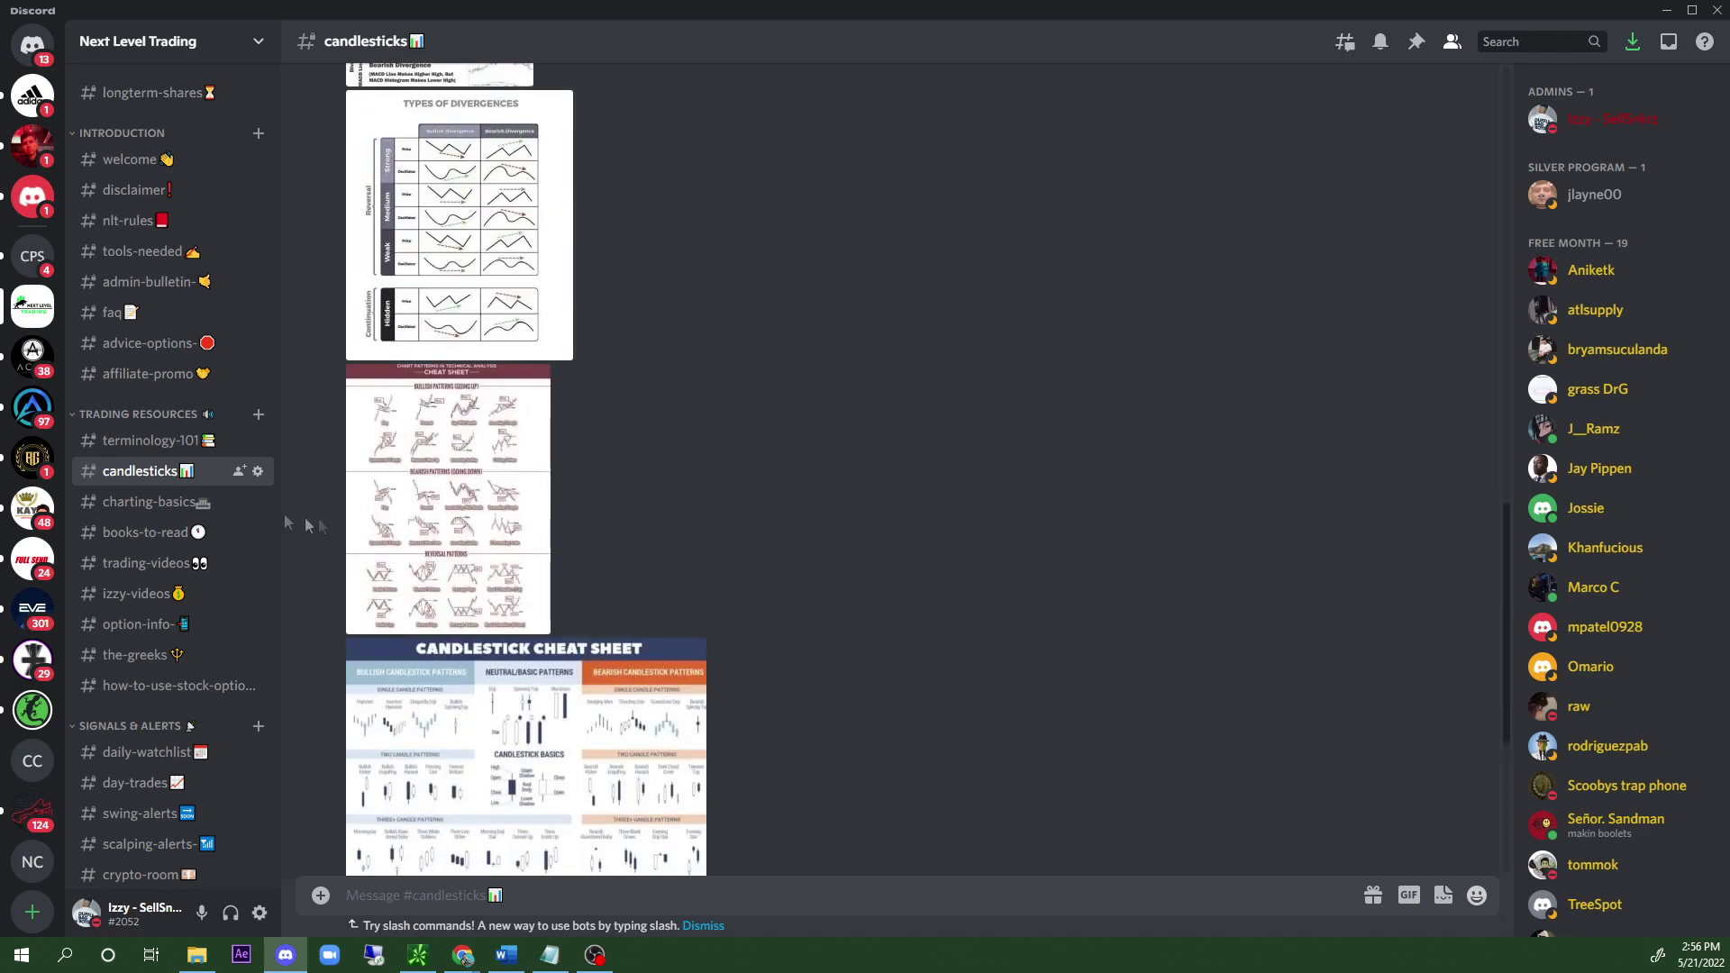
scroll(180, 582, "down", 7)
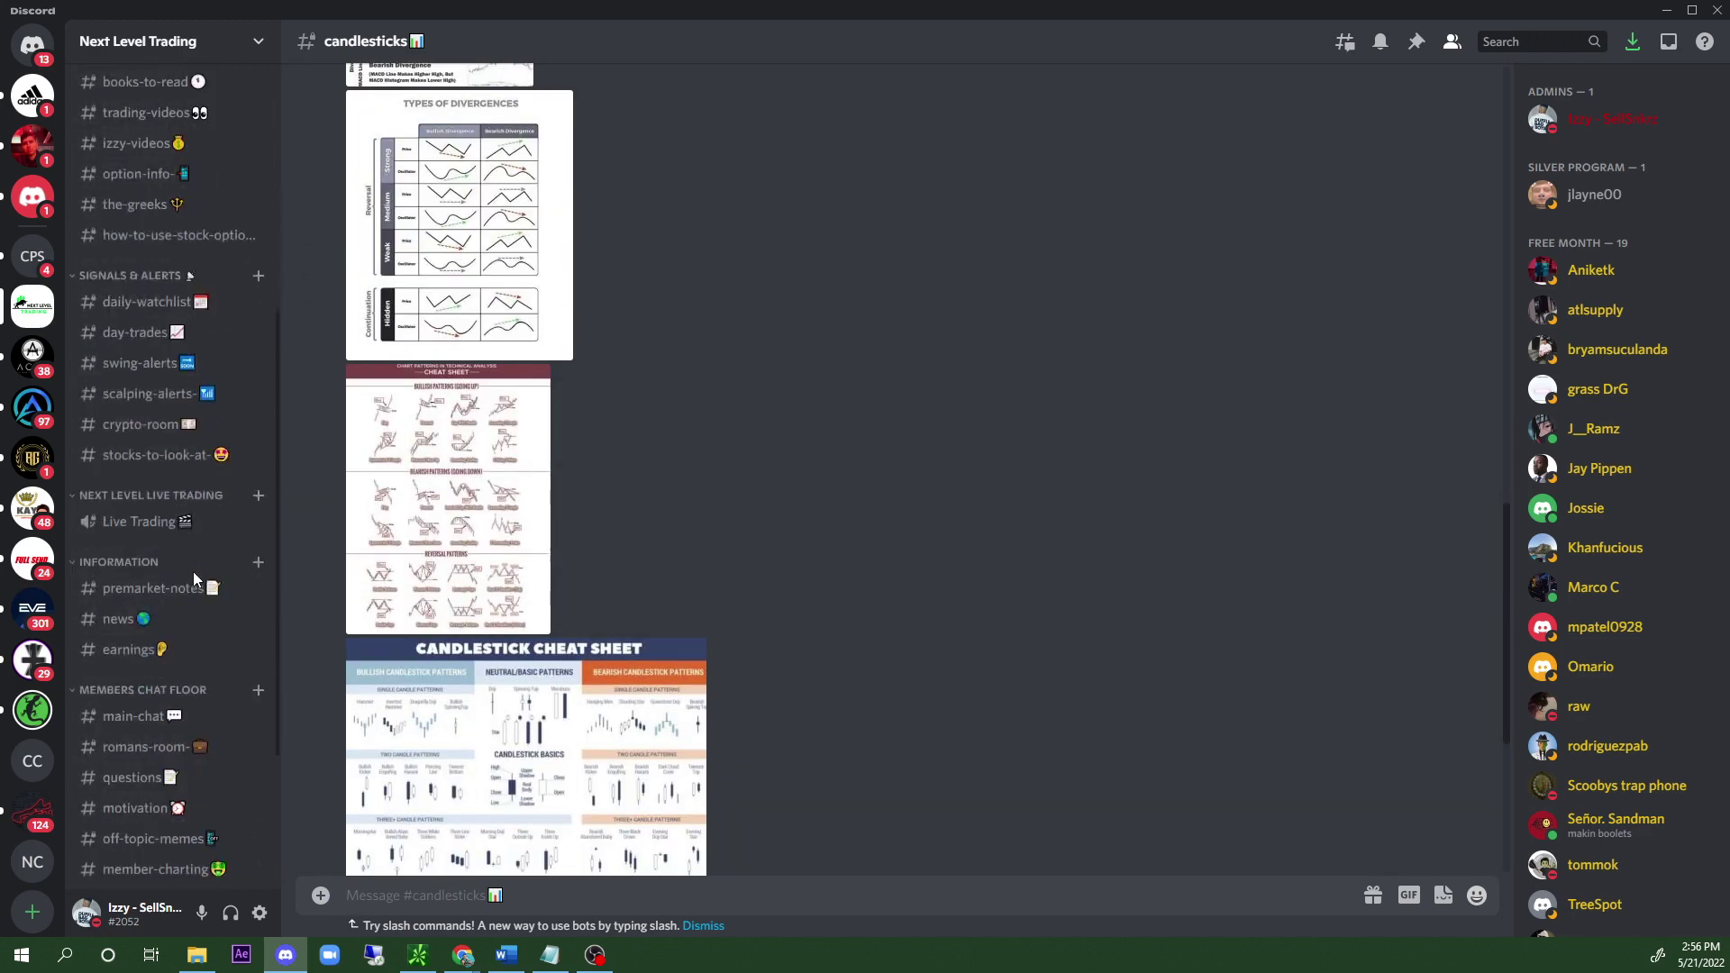
scroll(196, 573, "down", 1)
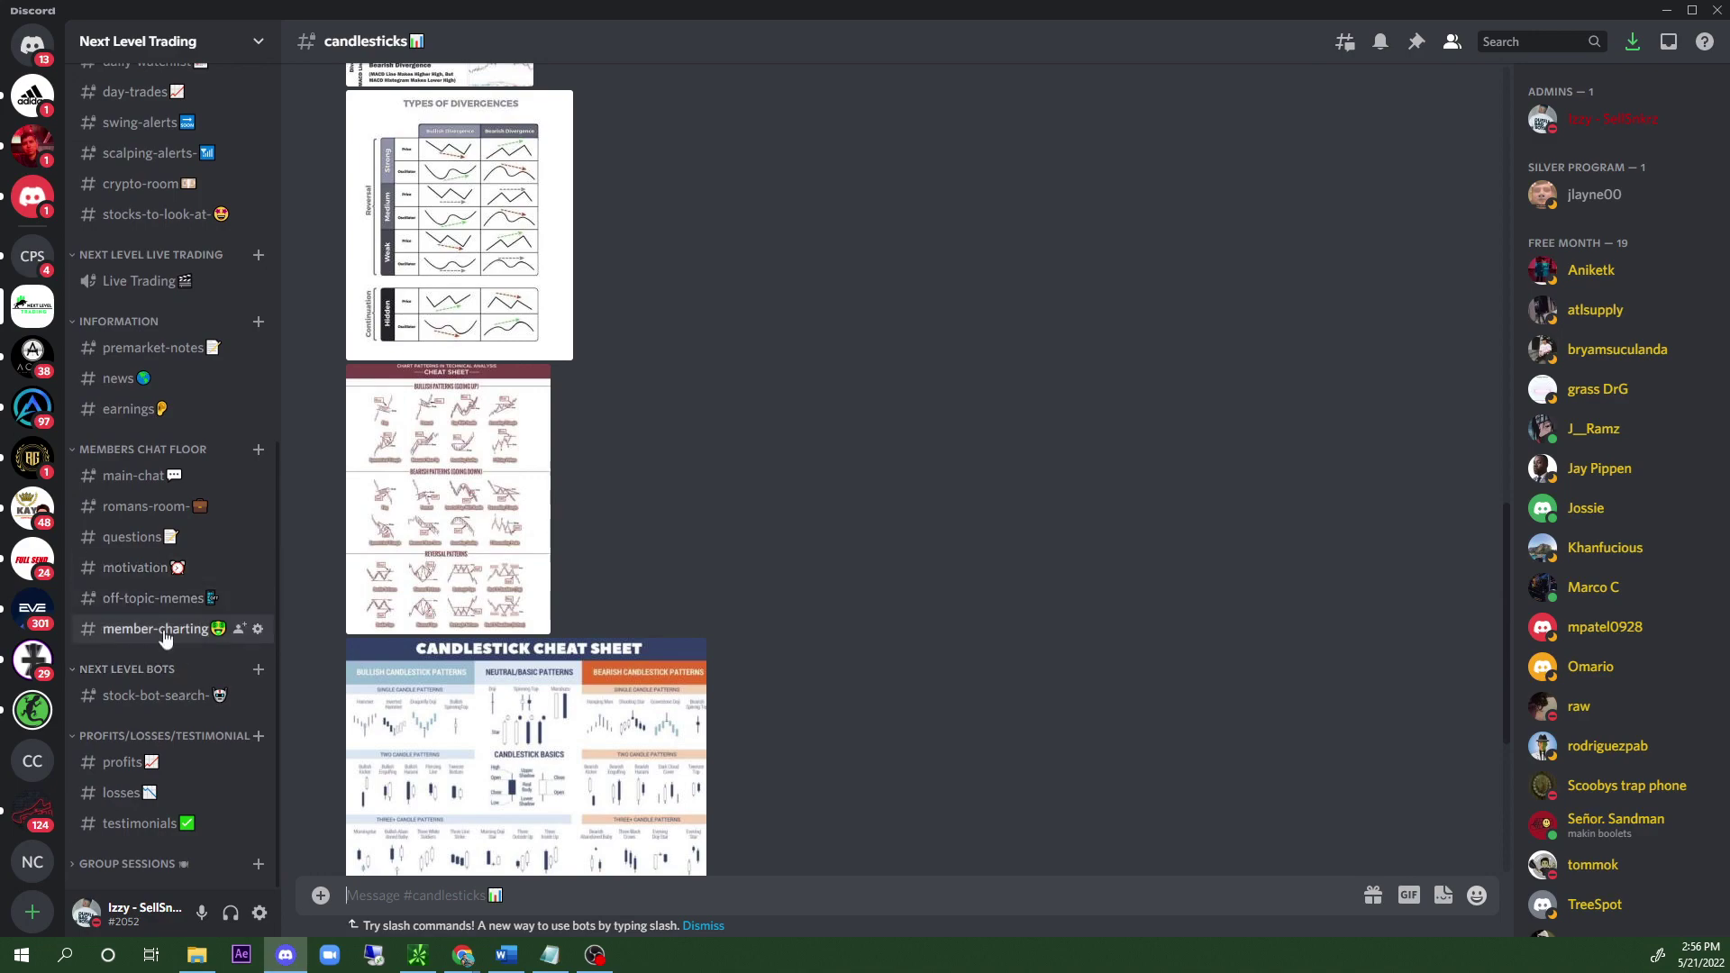
left_click(131, 538)
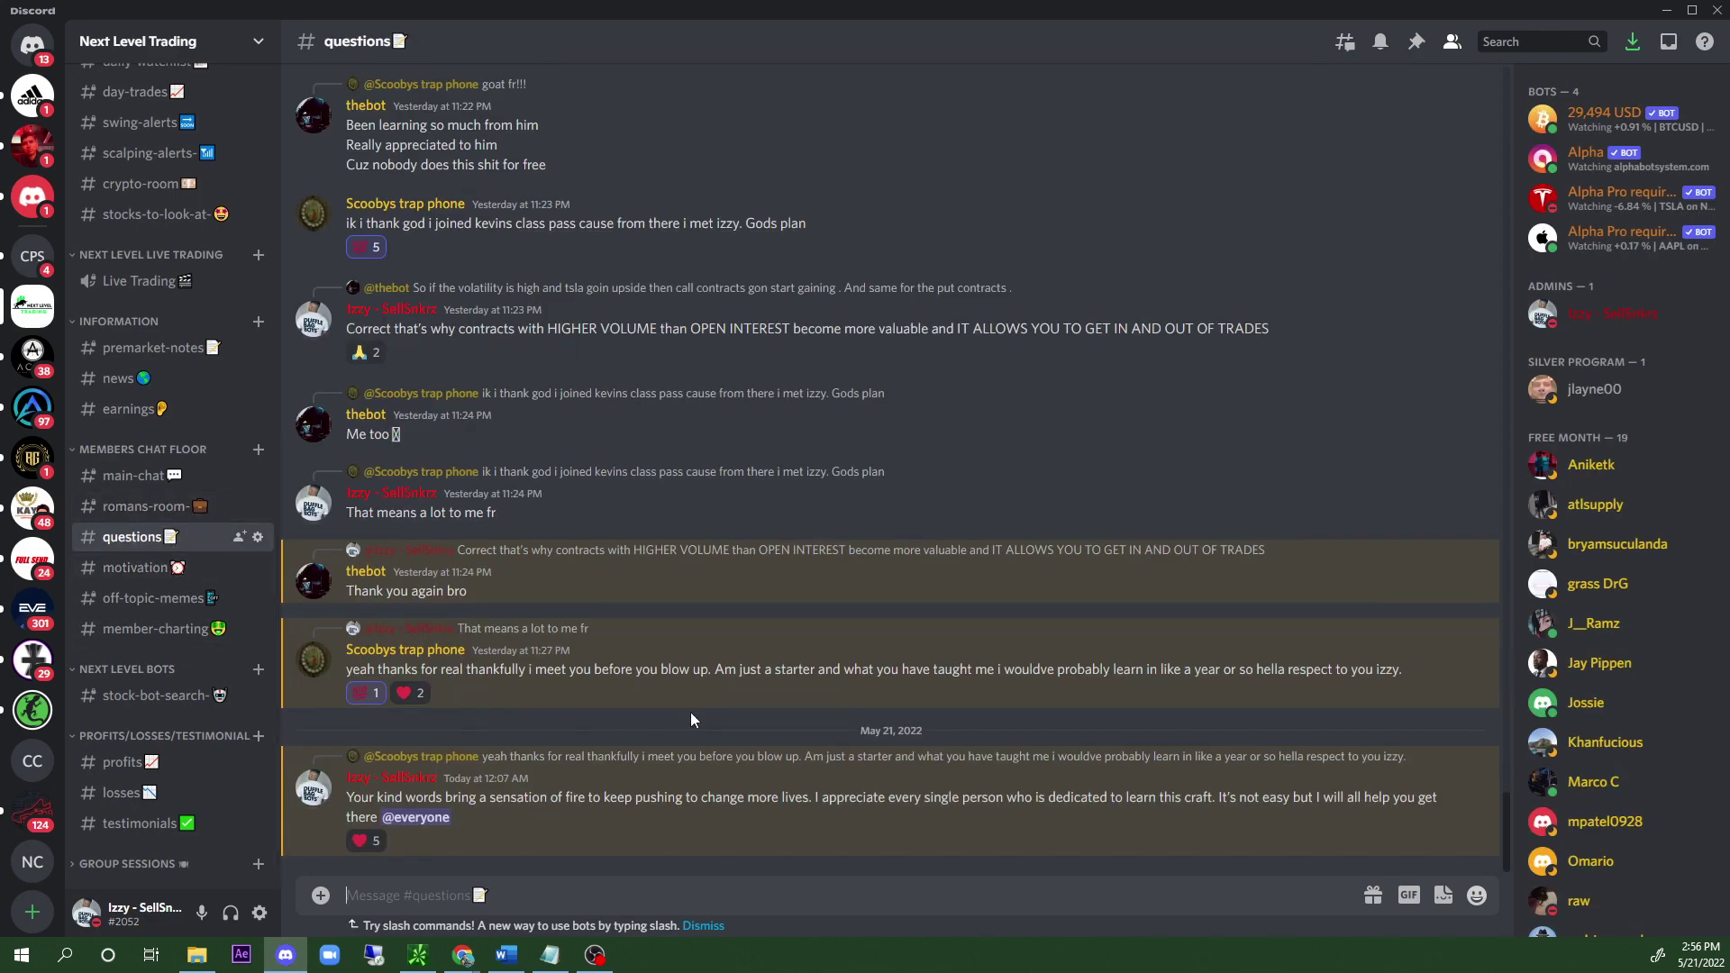
scroll(698, 726, "up", 15)
scroll(712, 731, "up", 8)
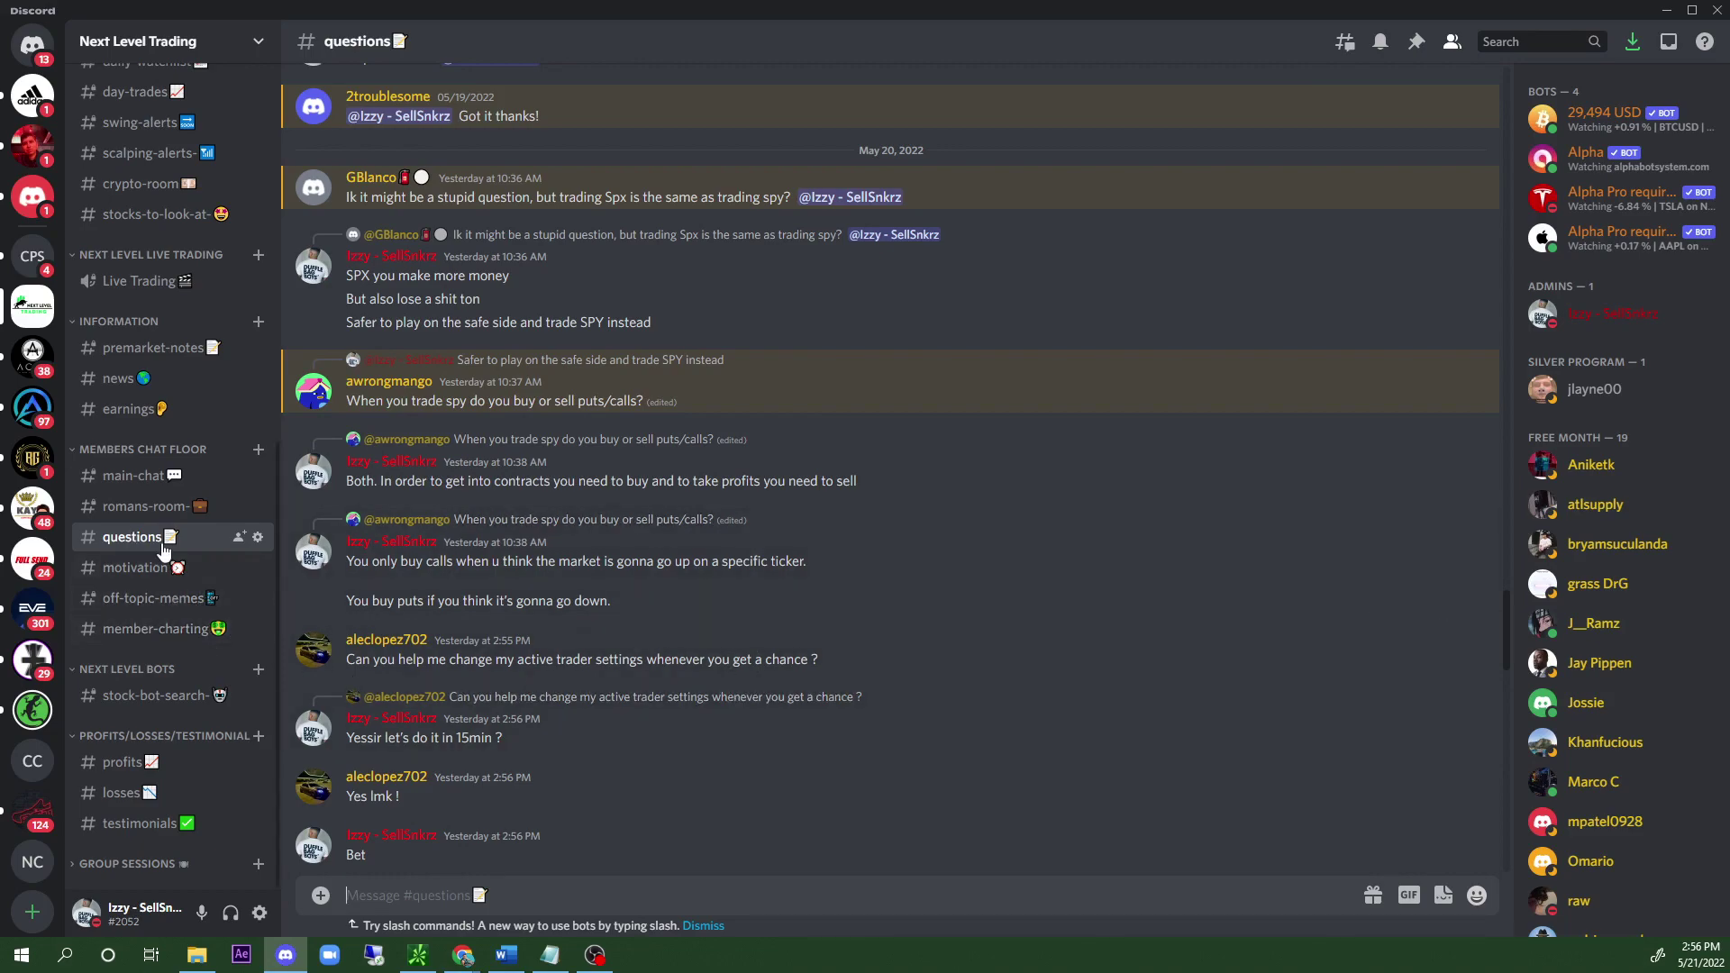
scroll(747, 636, "up", 2)
scroll(745, 640, "up", 5)
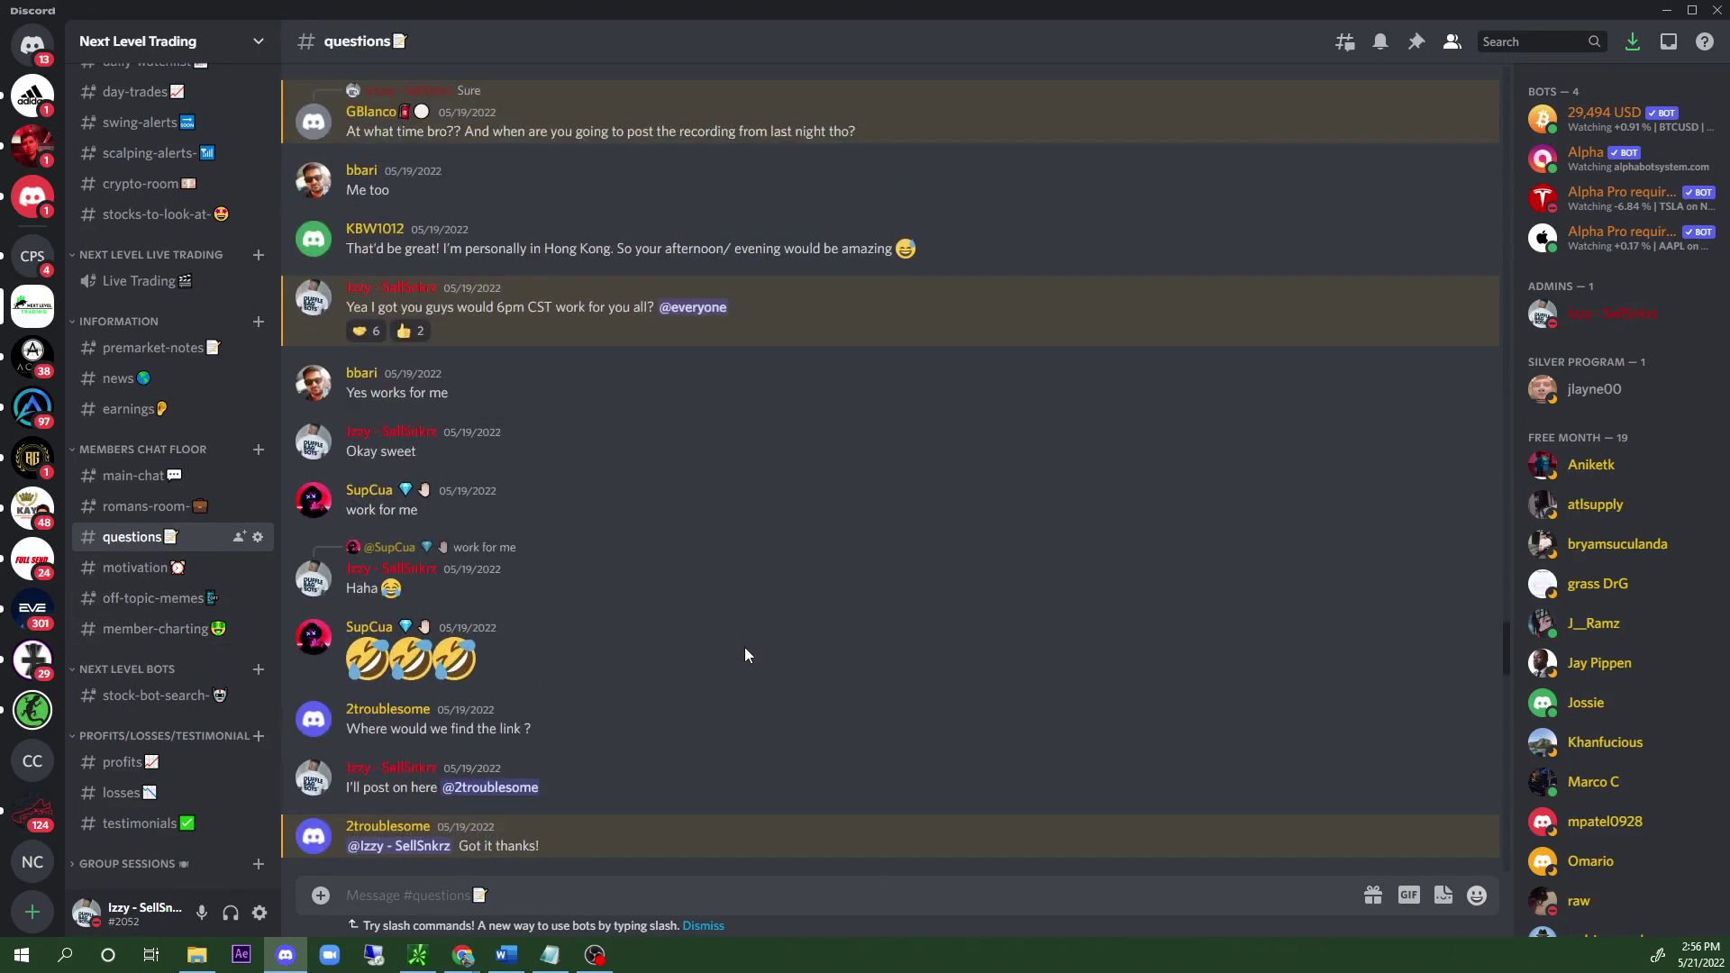